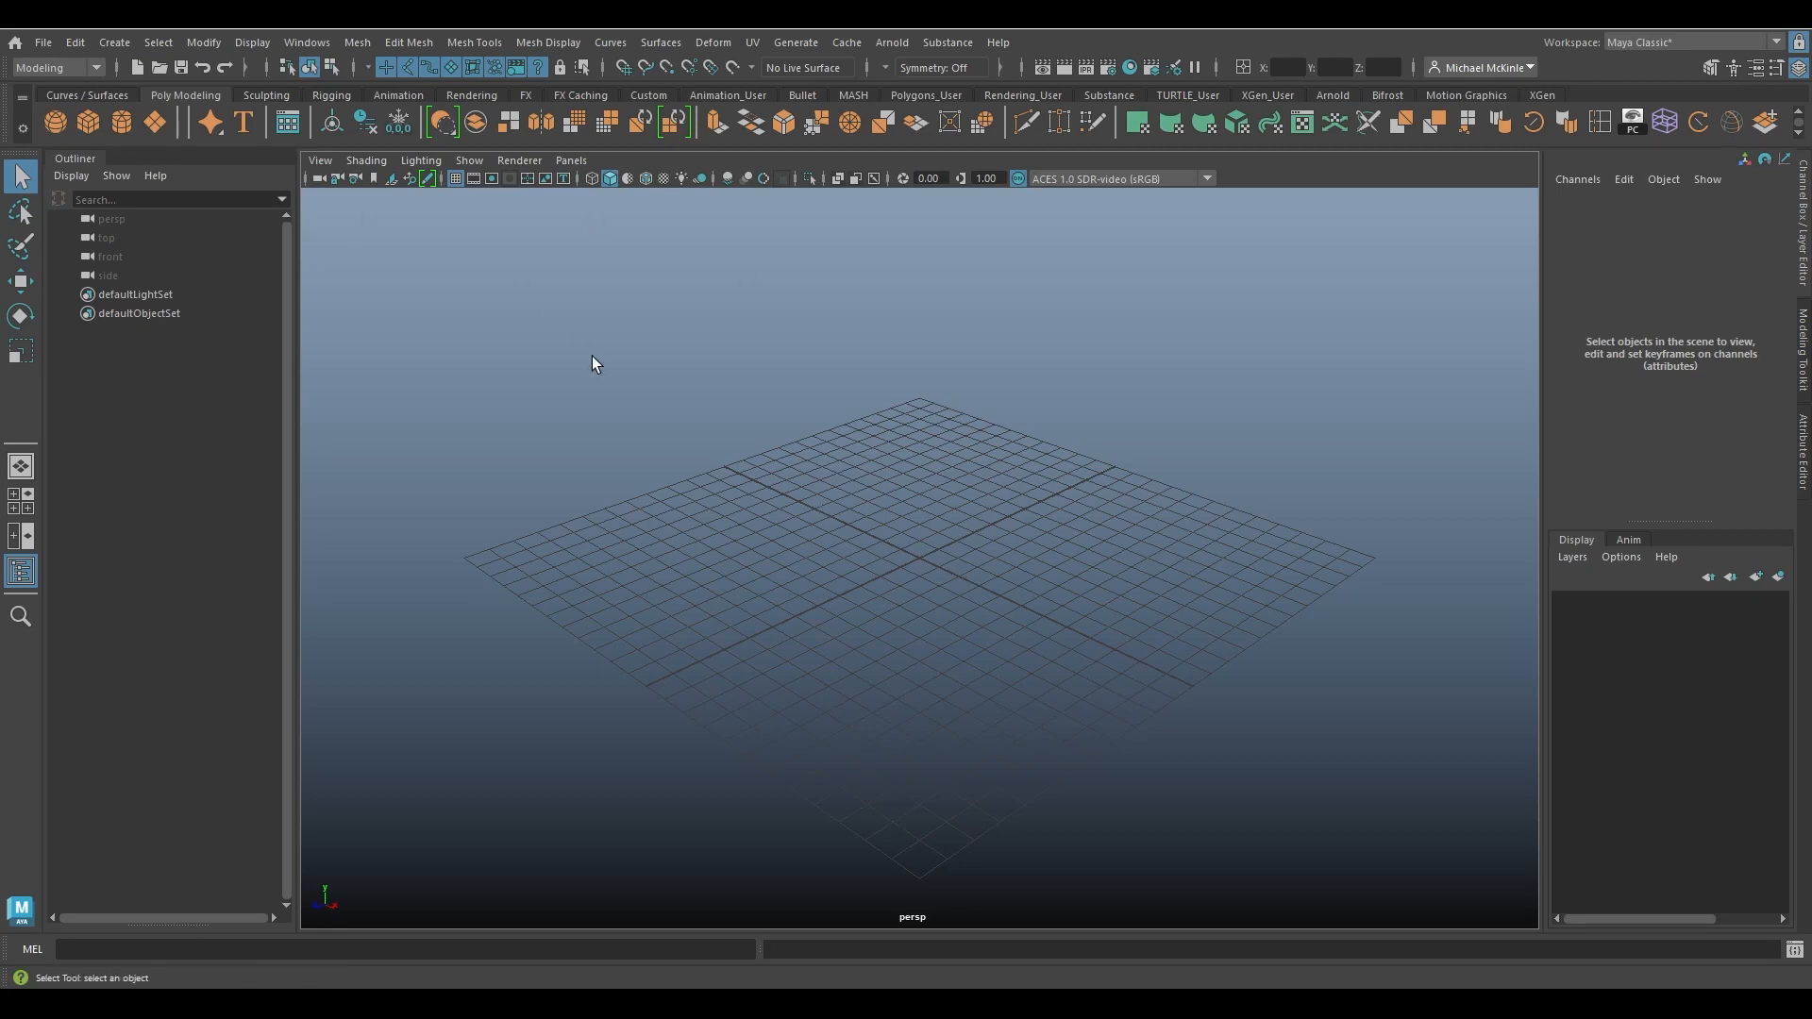
pyautogui.click(467, 41)
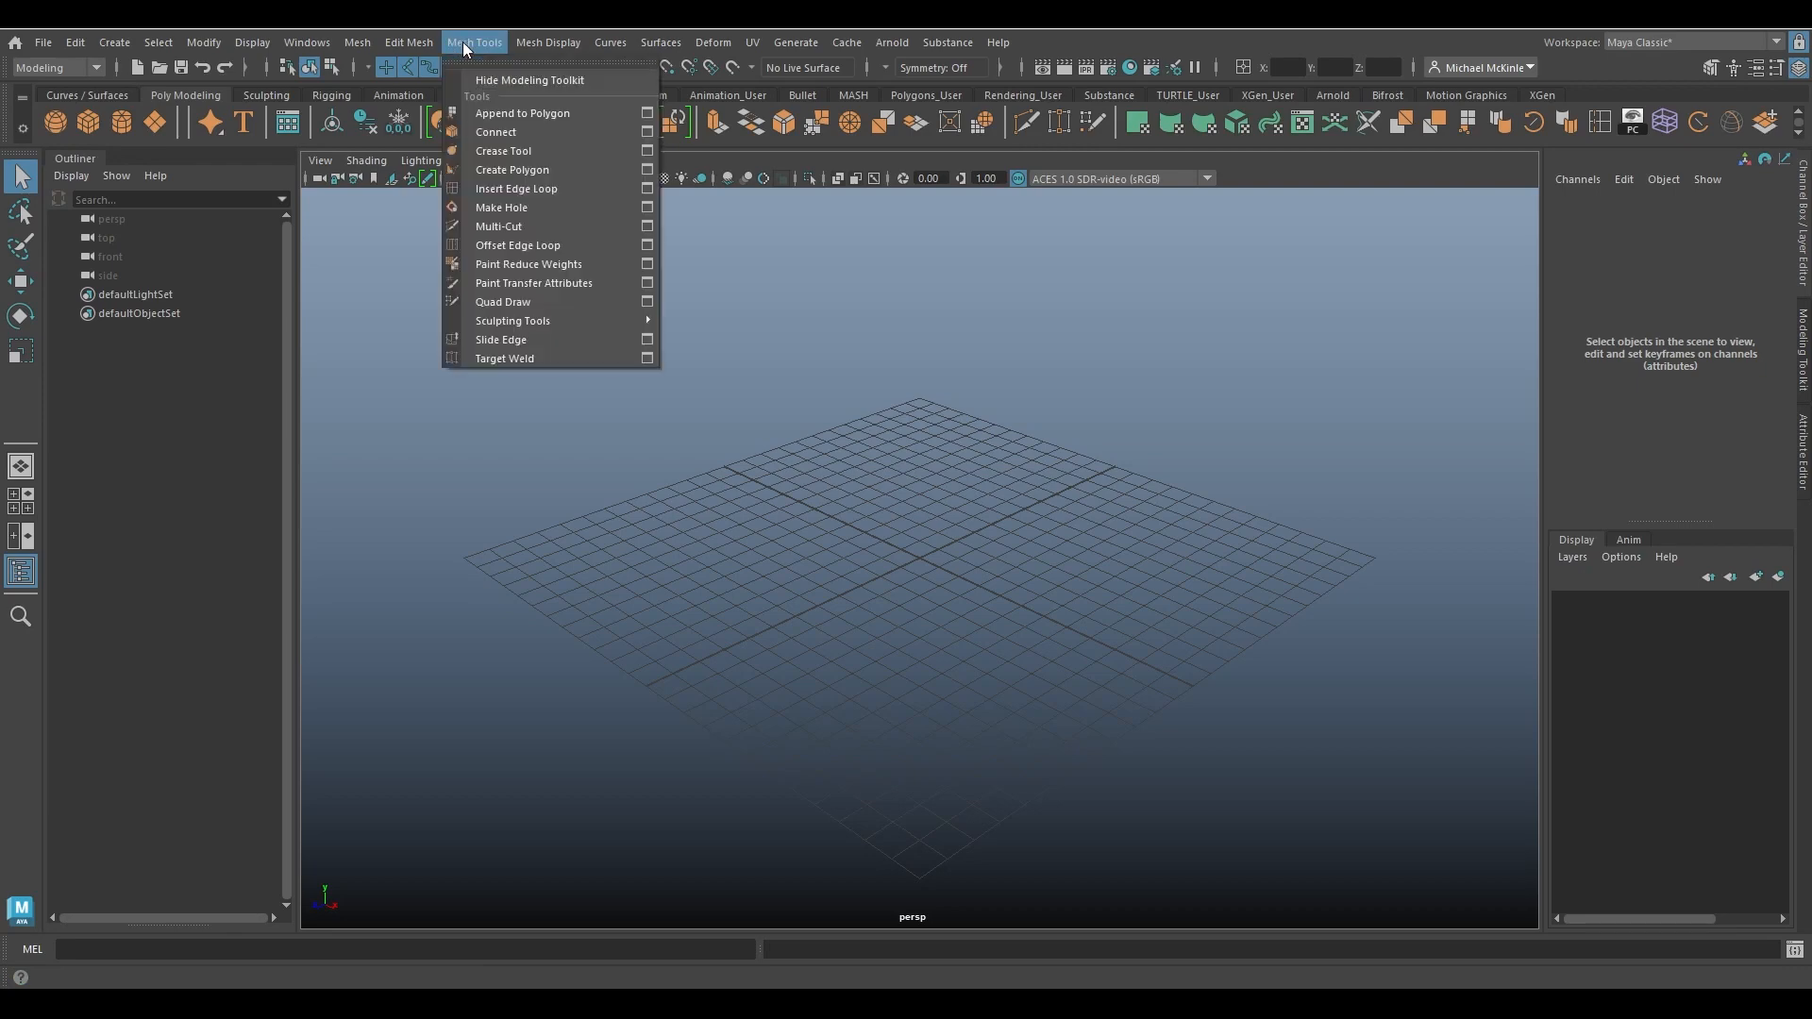
pyautogui.moveTo(395, 46)
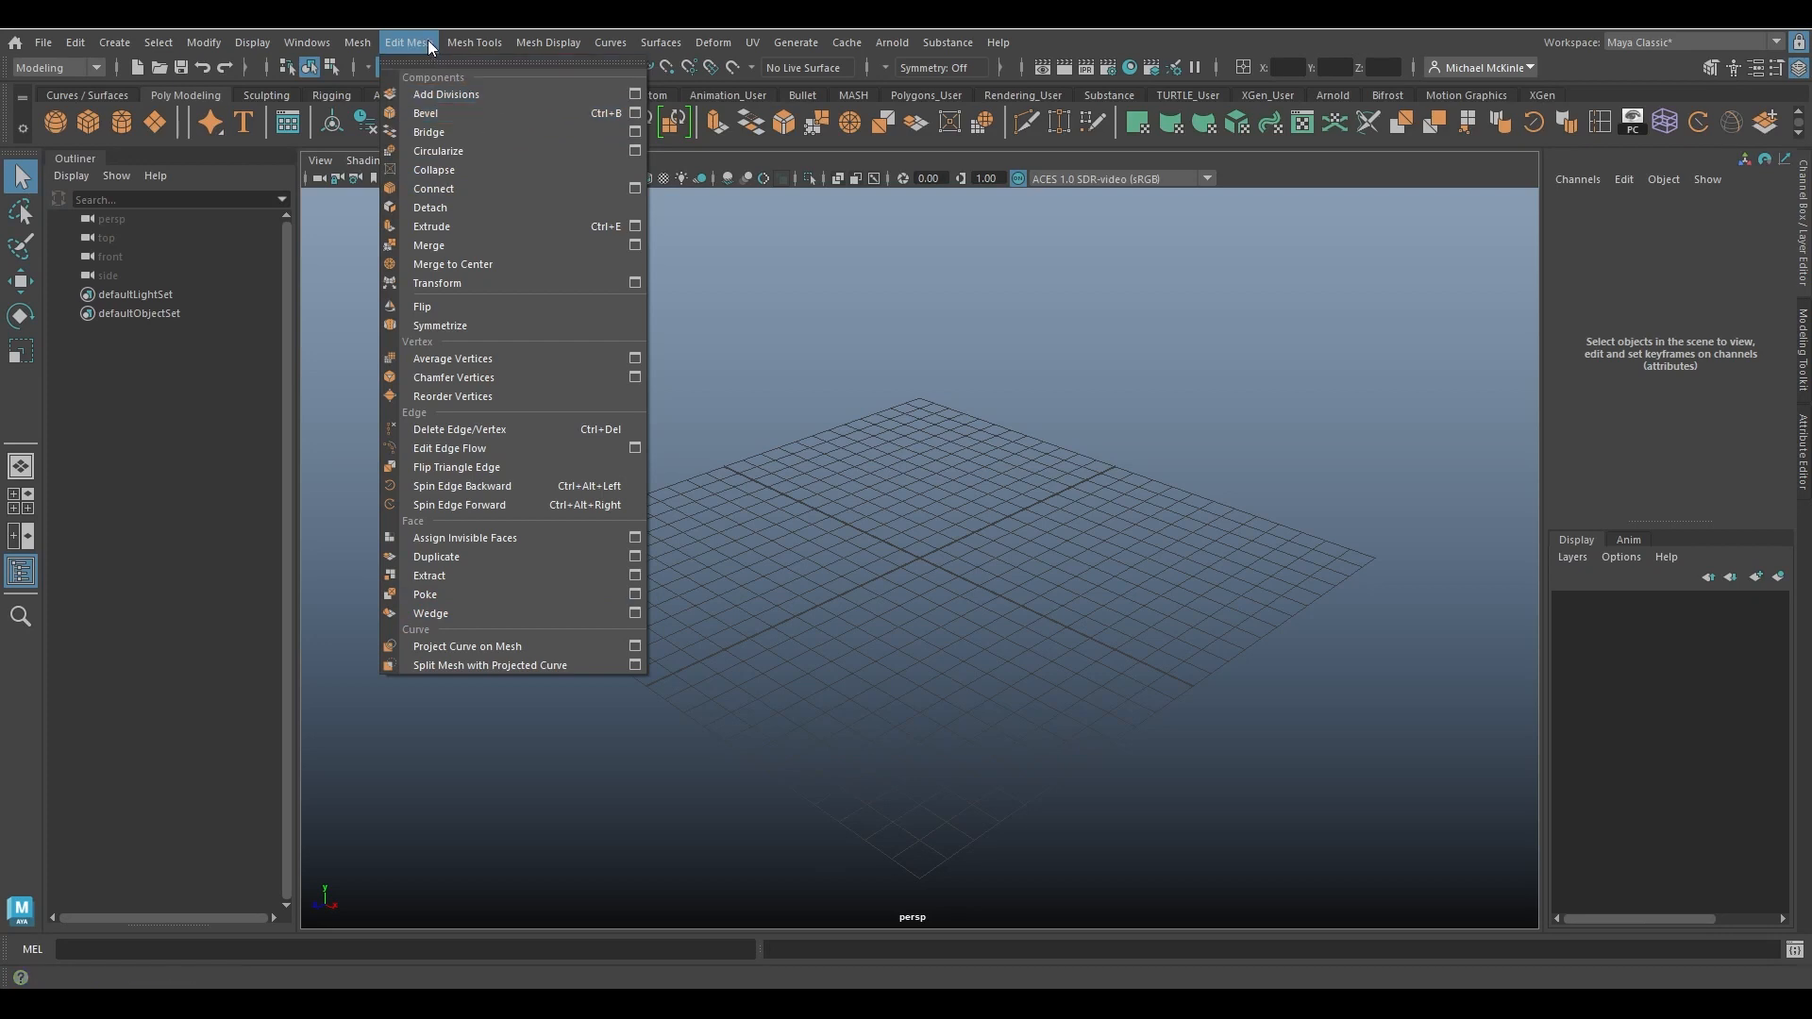
pyautogui.moveTo(367, 43)
pyautogui.moveTo(489, 44)
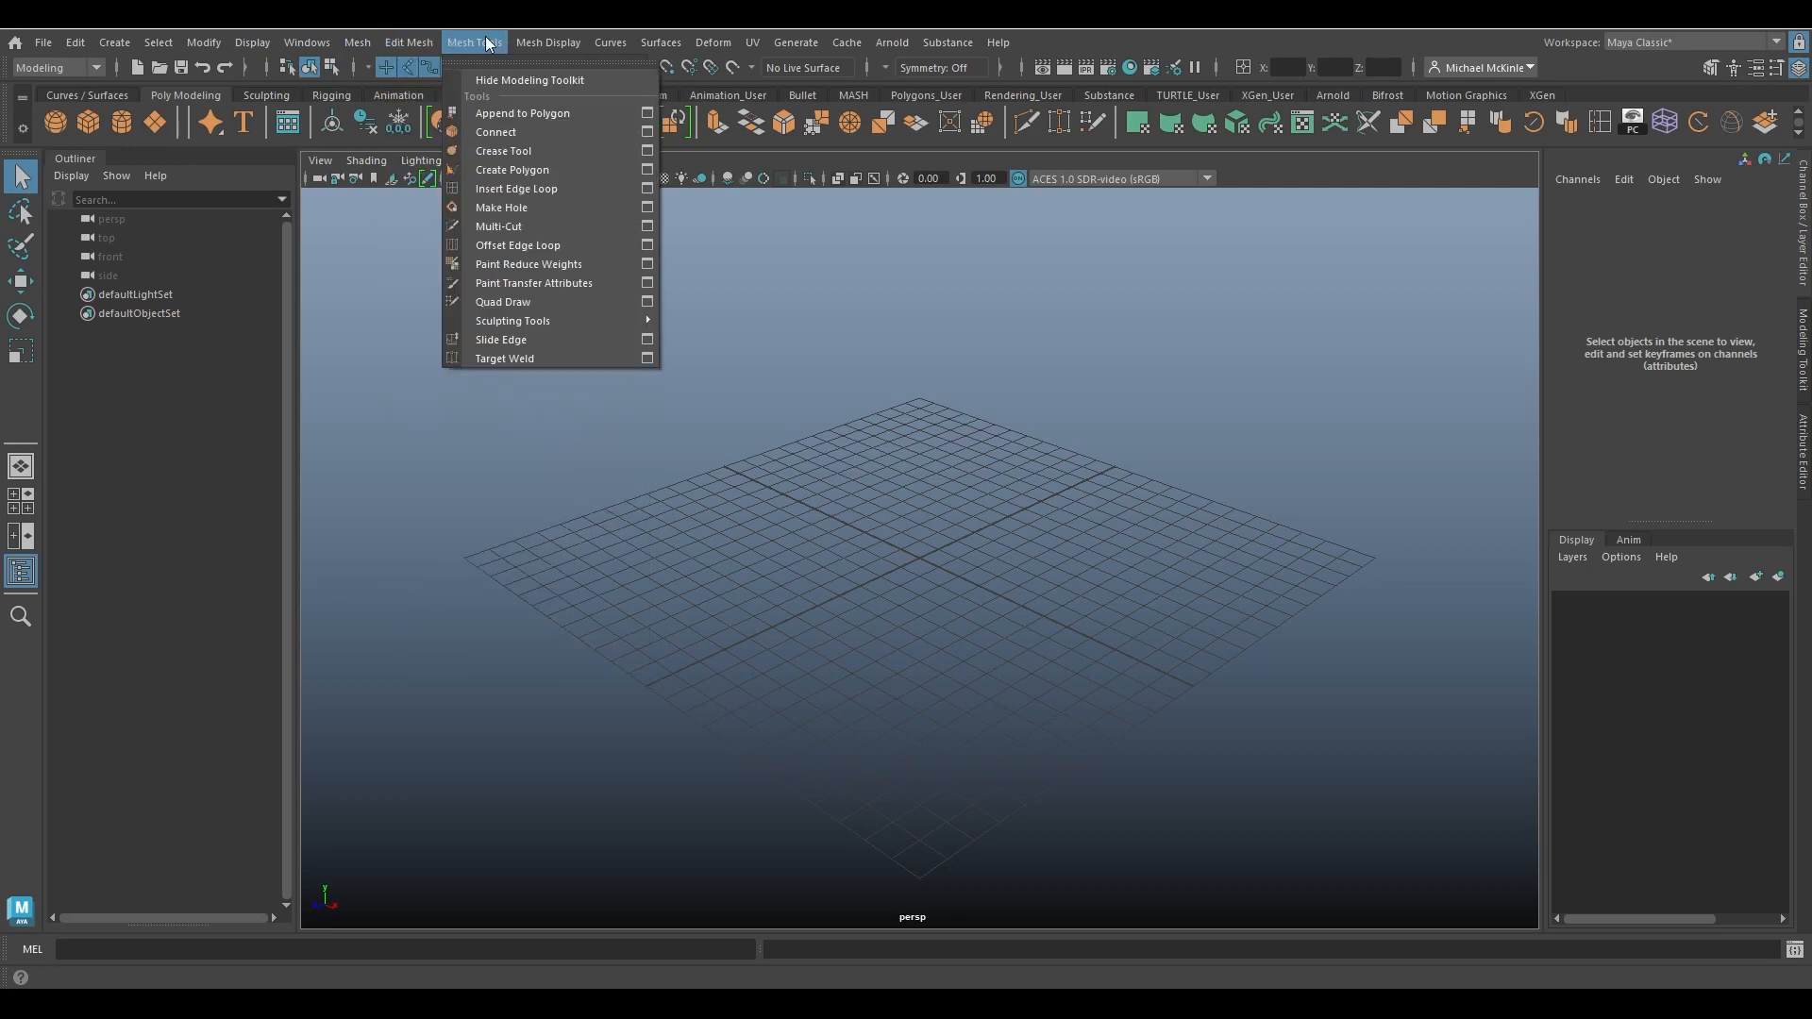
pyautogui.click(413, 33)
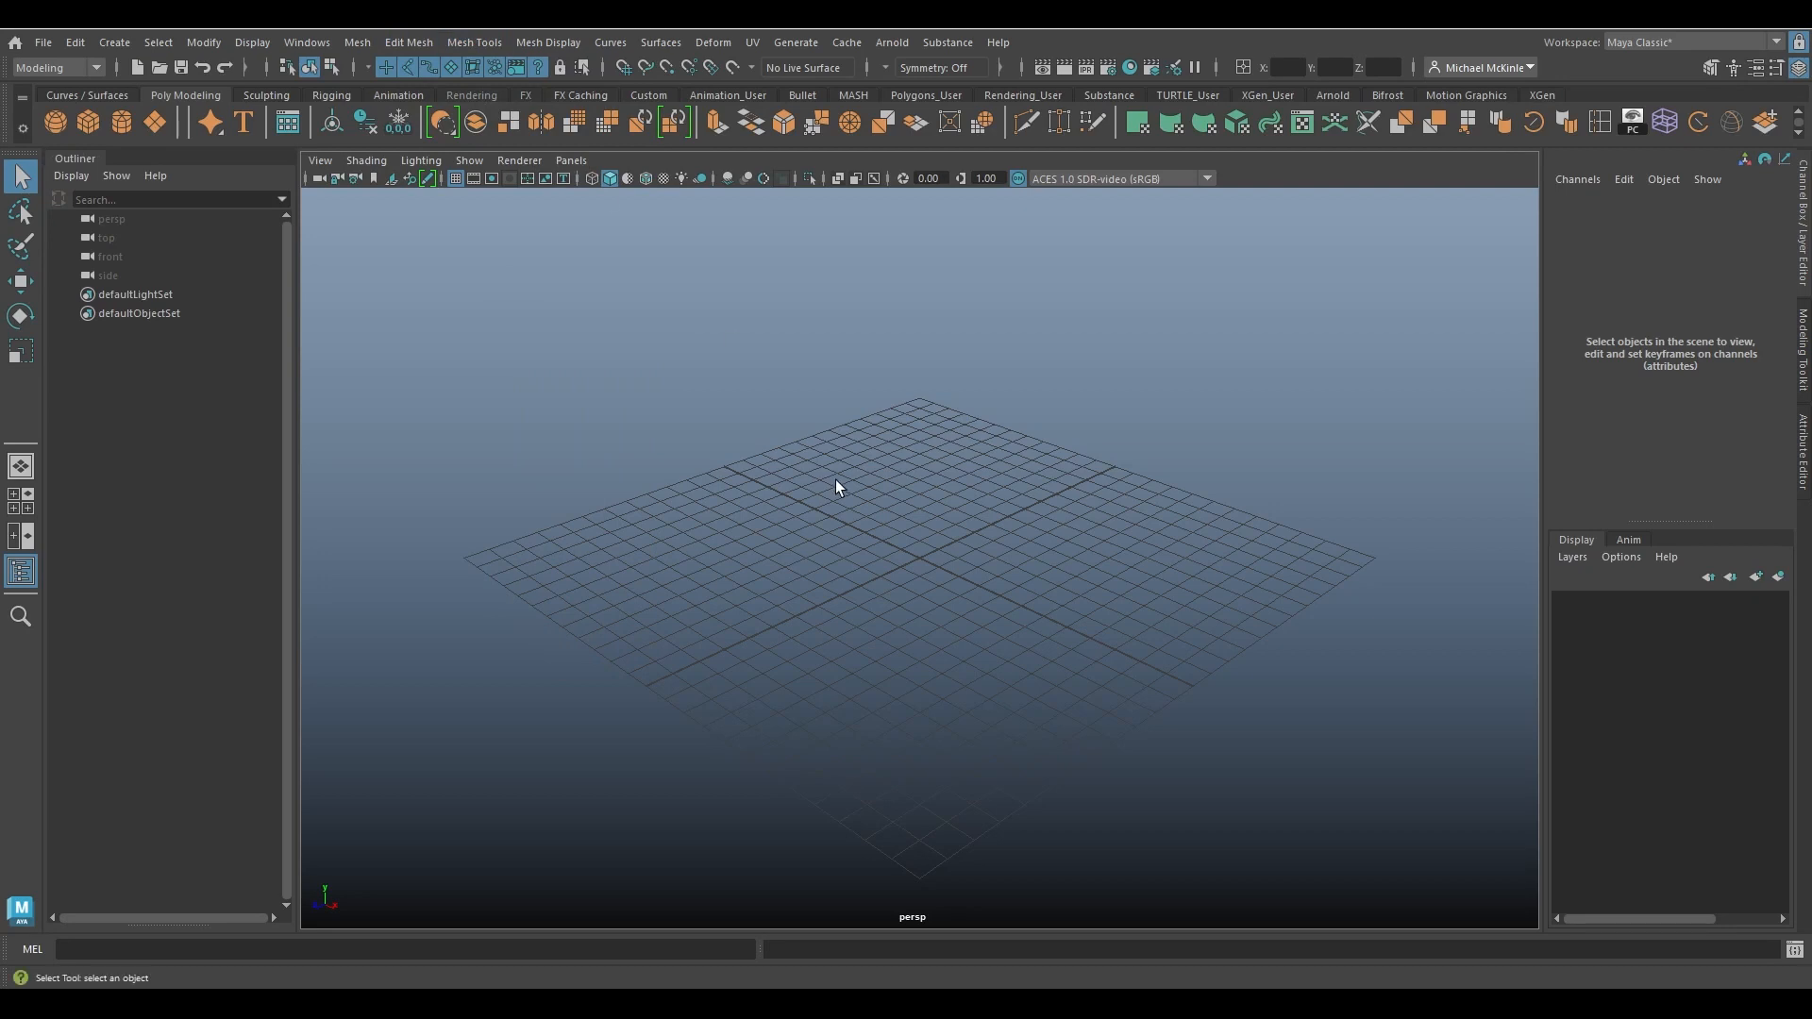
pyautogui.click(407, 44)
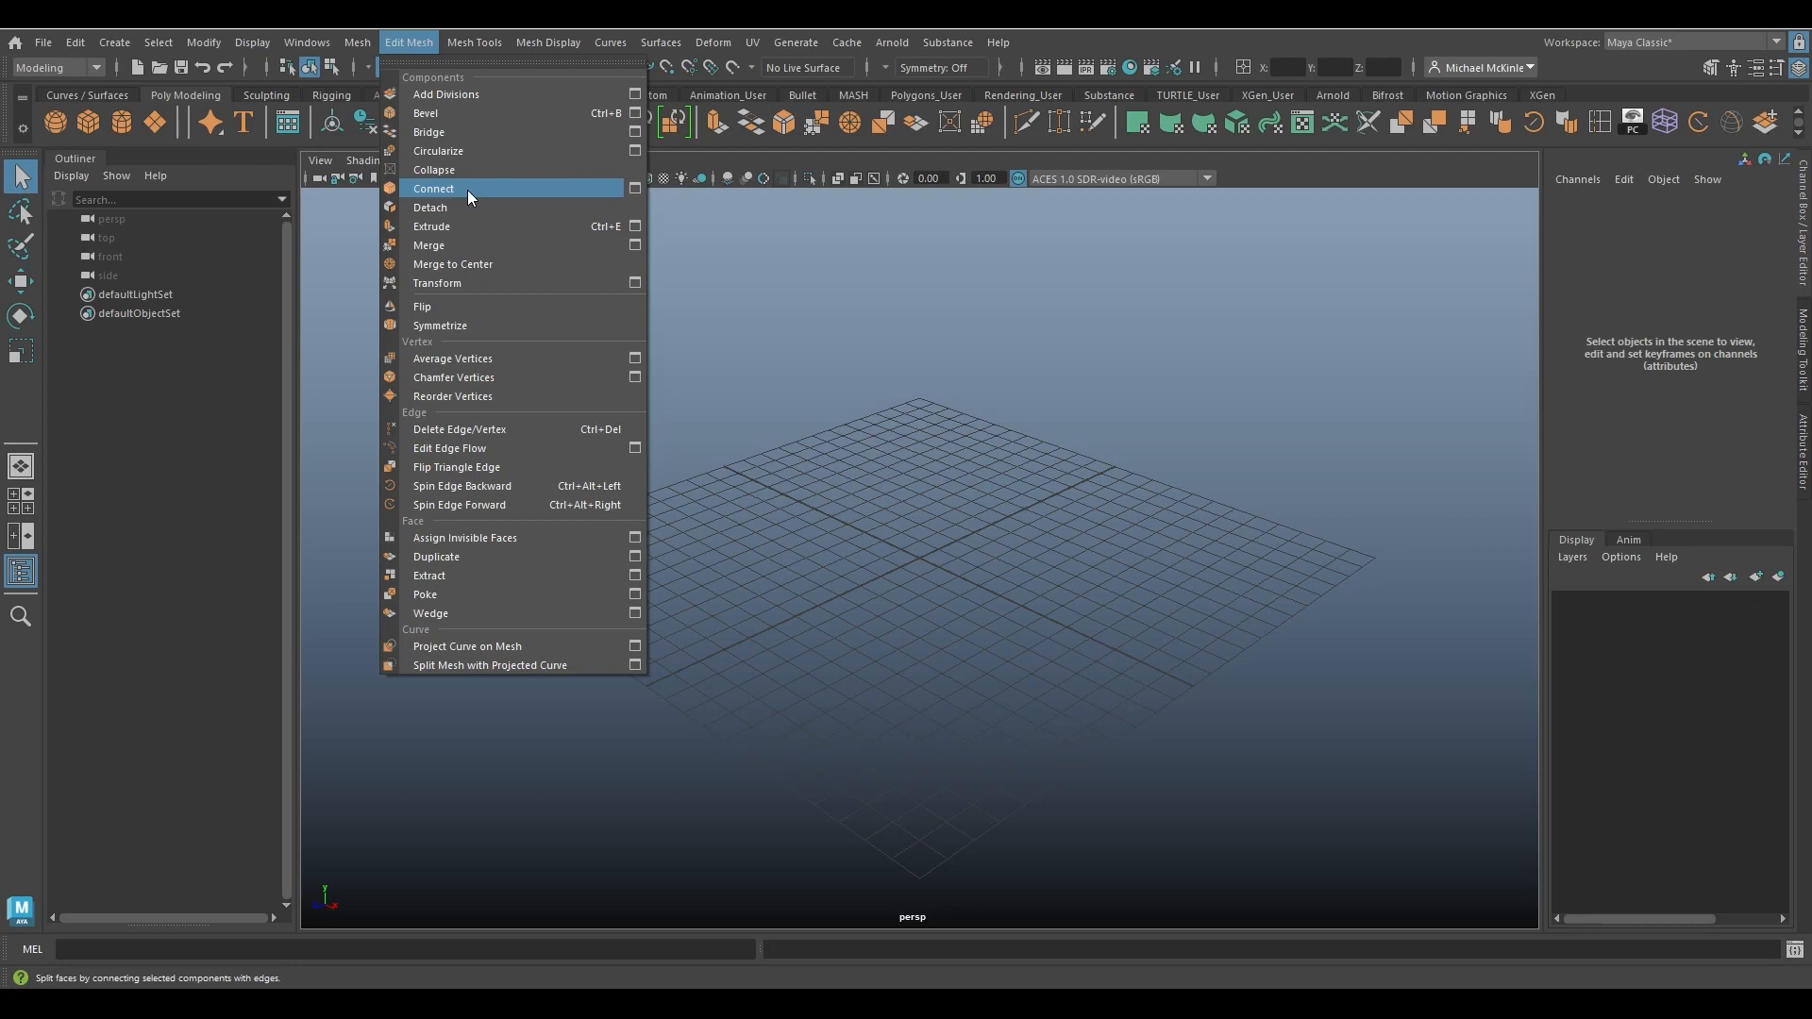
pyautogui.click(424, 36)
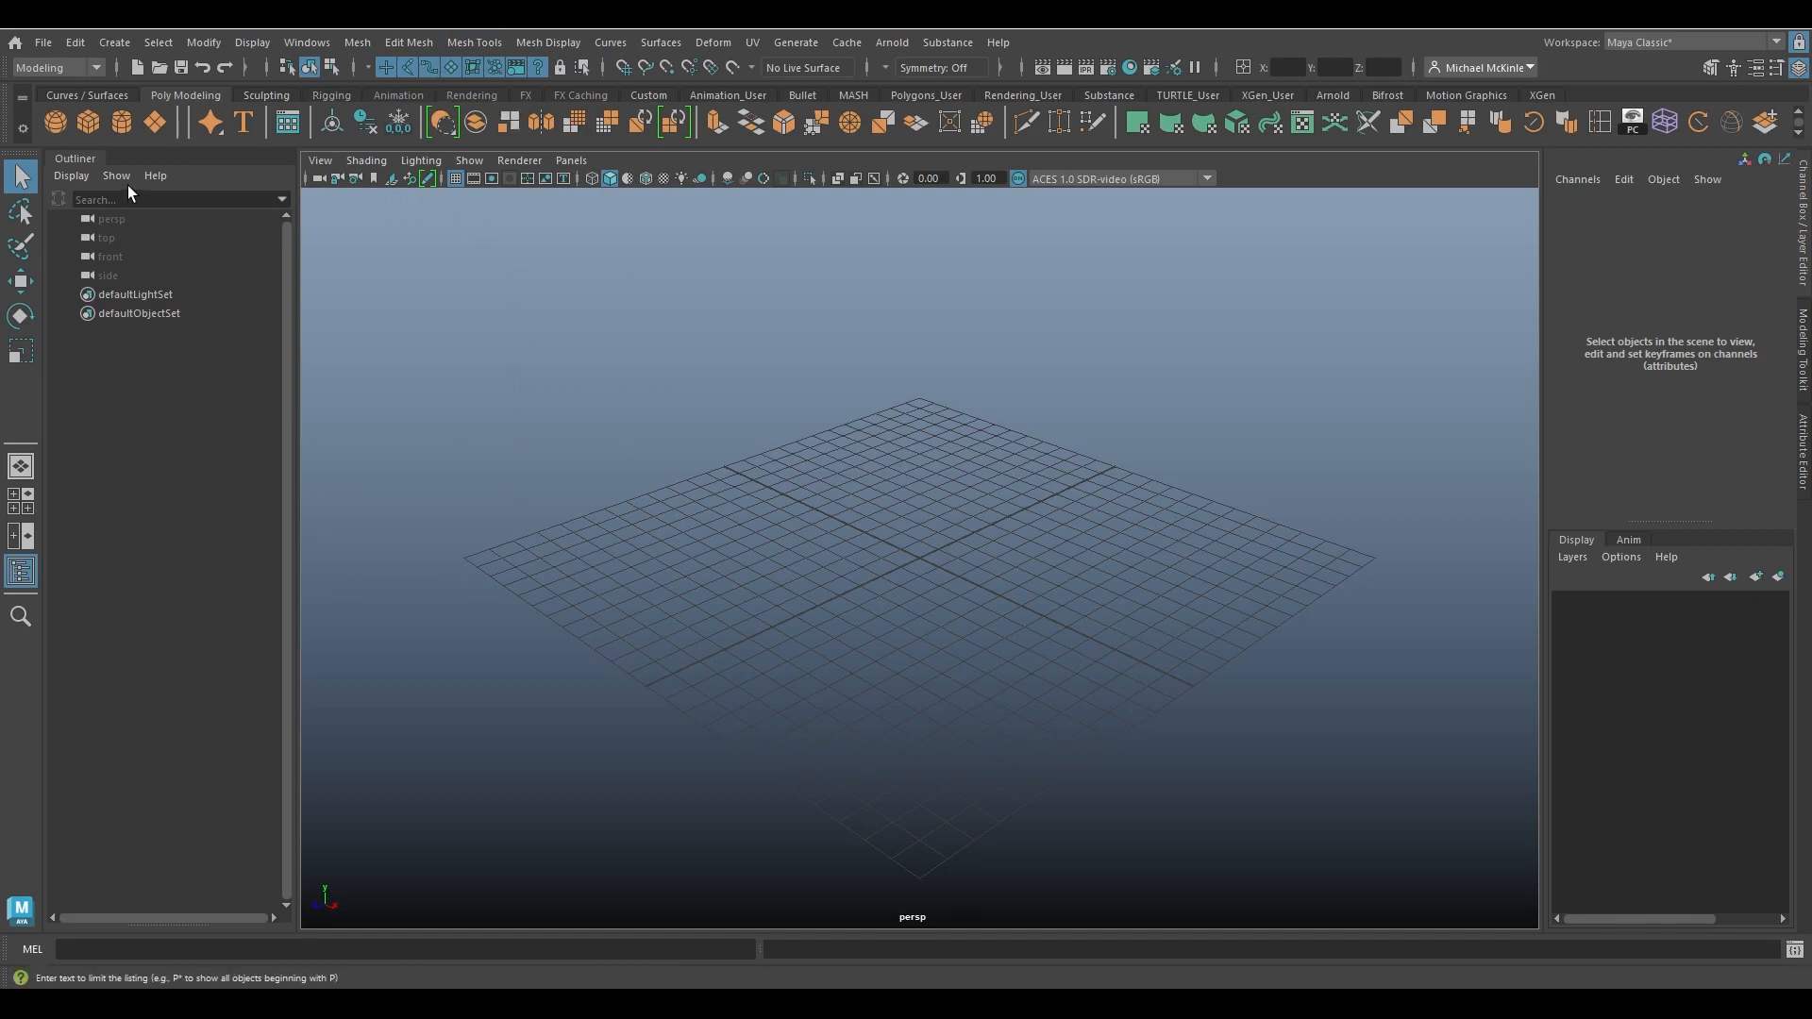
# Create a polygon cube, scale it uniformly to about 2.746, and move it to about X -6.25, Y 3.574.
pyautogui.click(91, 124)
pyautogui.press('r')
pyautogui.moveTo(920, 558); pyautogui.dragTo(963, 566)
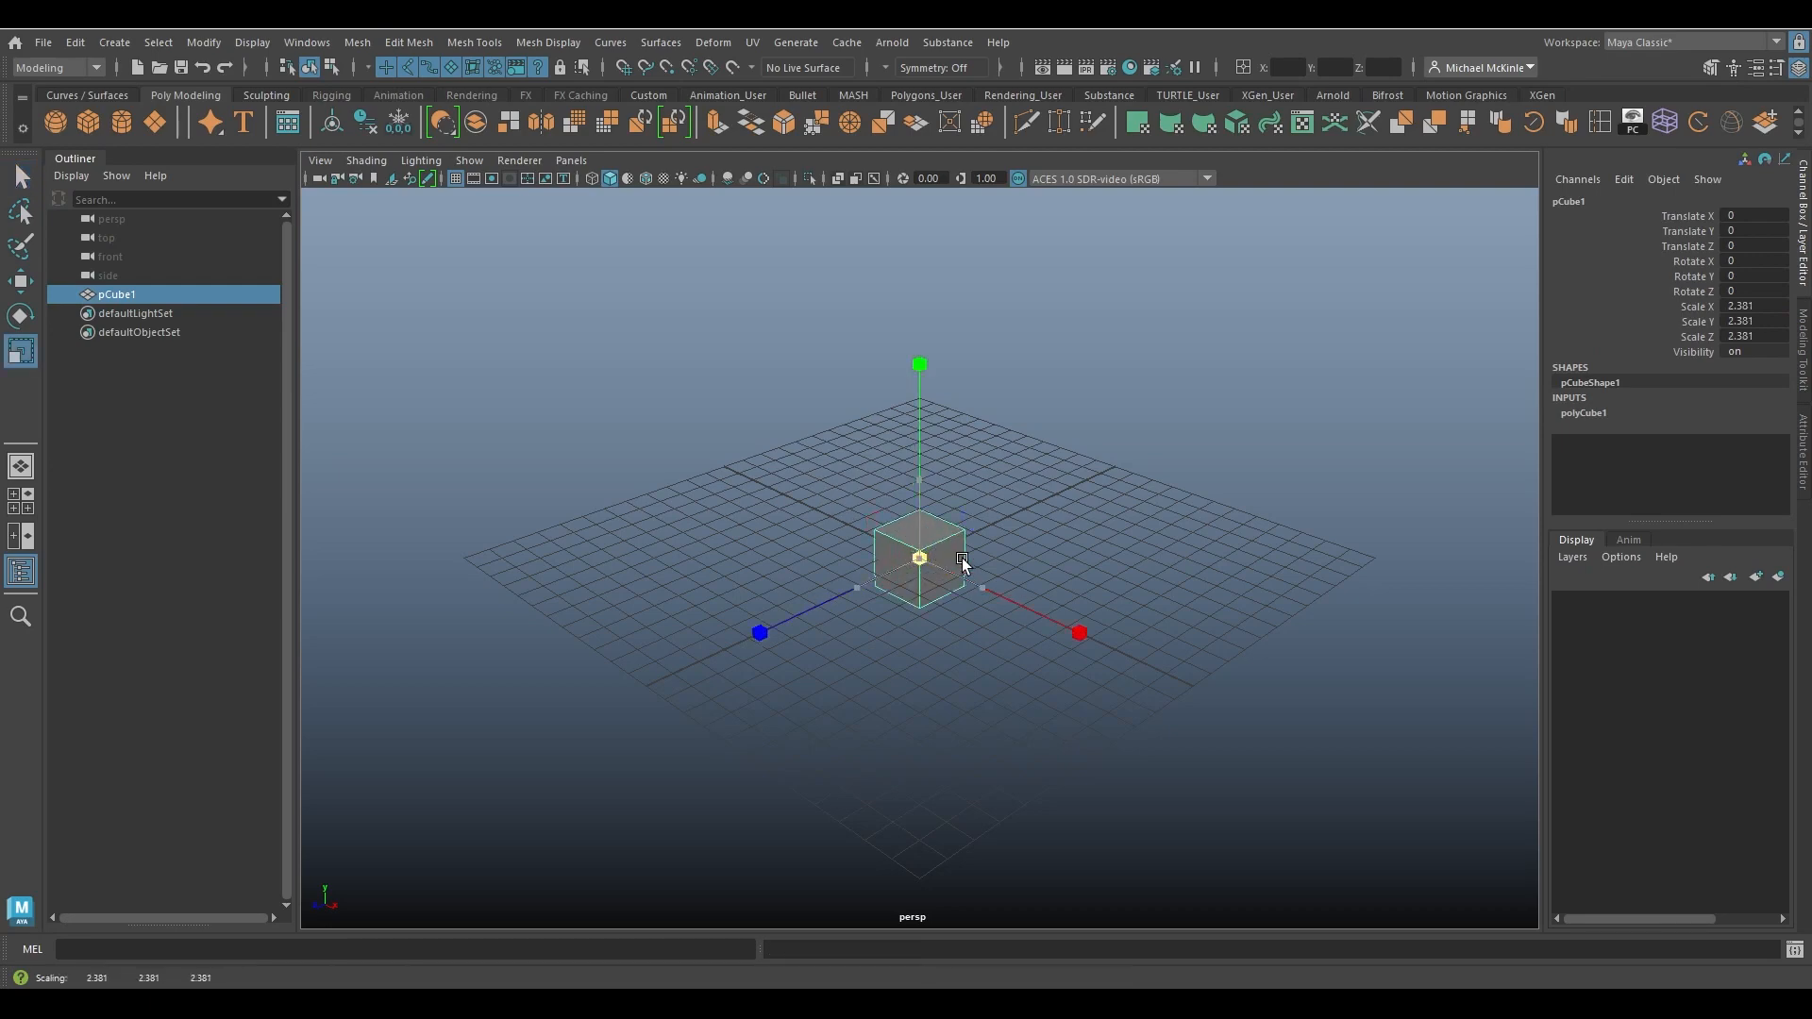
pyautogui.press('w')
pyautogui.keyDown('alt'); pyautogui.moveTo(938, 627); pyautogui.dragTo(1070, 638); pyautogui.keyUp('alt')
pyautogui.moveTo(985, 499); pyautogui.dragTo(808, 404)
pyautogui.moveTo(869, 535)
pyautogui.keyDown('alt'); pyautogui.mouseDown()
pyautogui.moveTo(959, 525)
pyautogui.moveTo(947, 595)
pyautogui.moveTo(902, 542)
pyautogui.mouseUp(); pyautogui.keyUp('alt')
# Create a polygon sphere, scale it uniformly to about 2.308, and place it at about X 3.079, Y 3.79.
pyautogui.click(56, 122)
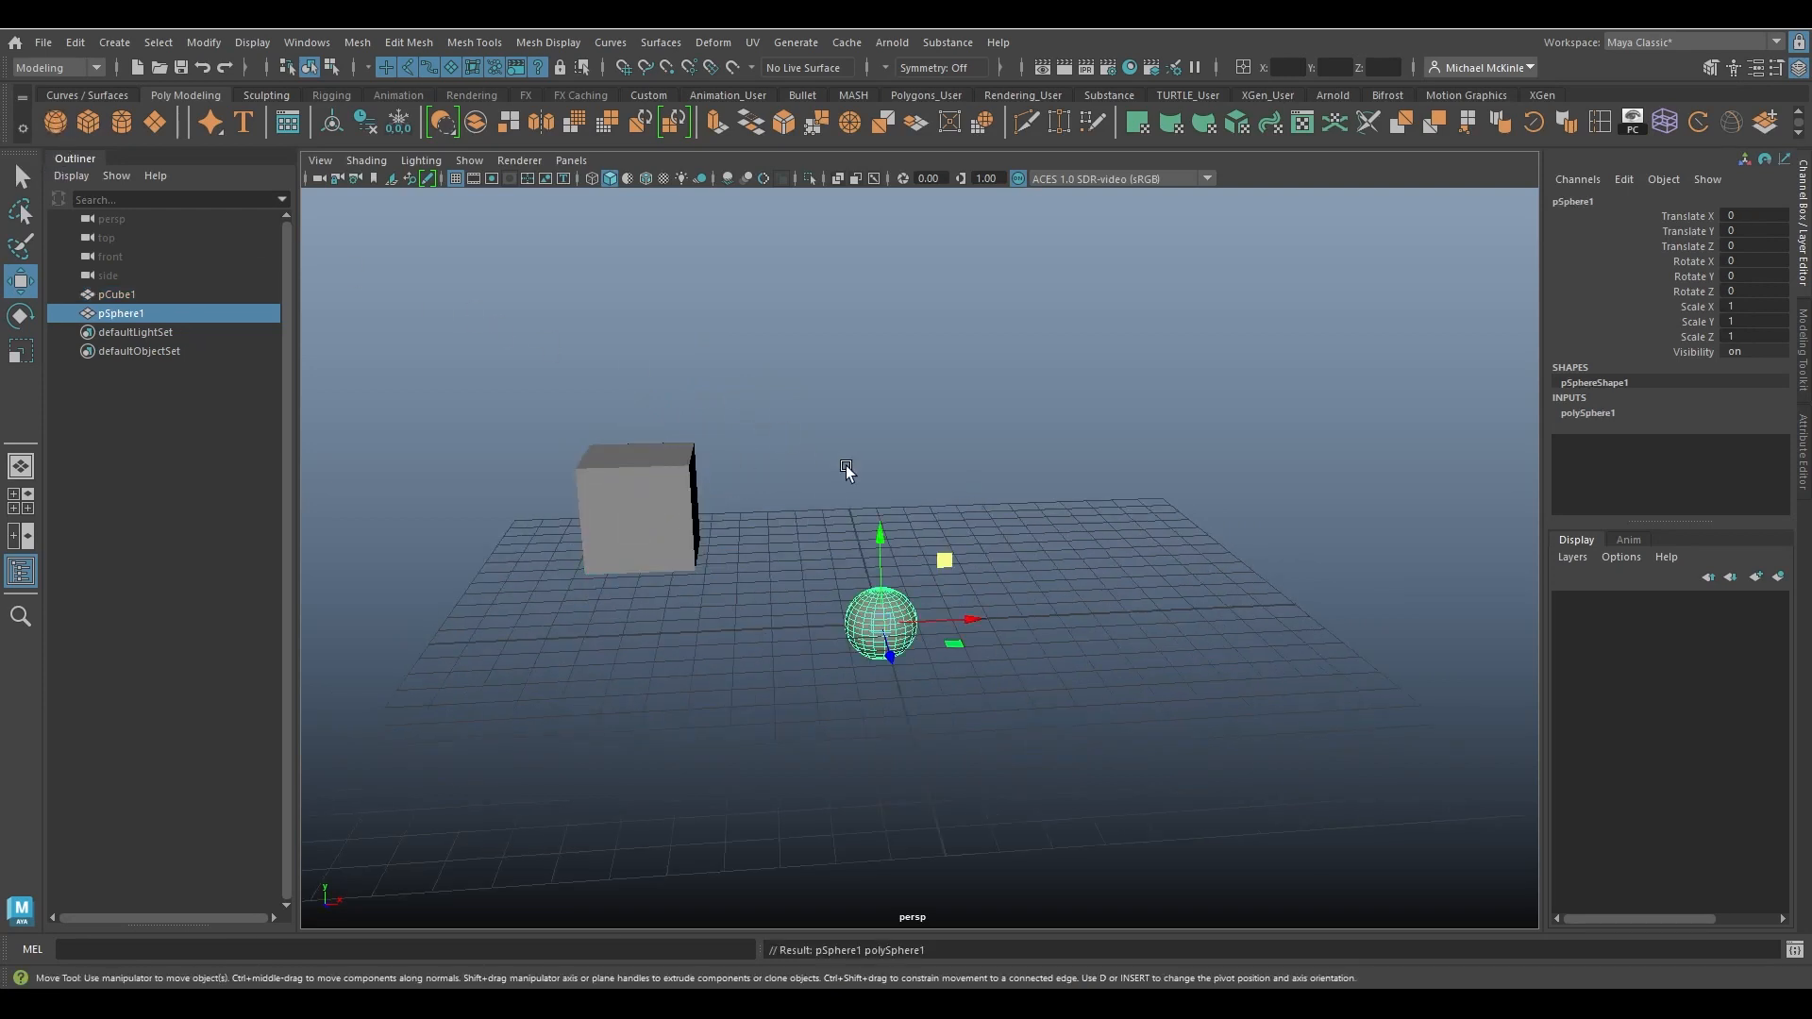
pyautogui.keyDown('alt'); pyautogui.moveTo(850, 464); pyautogui.dragTo(1118, 406); pyautogui.keyUp('alt')
pyautogui.press('r')
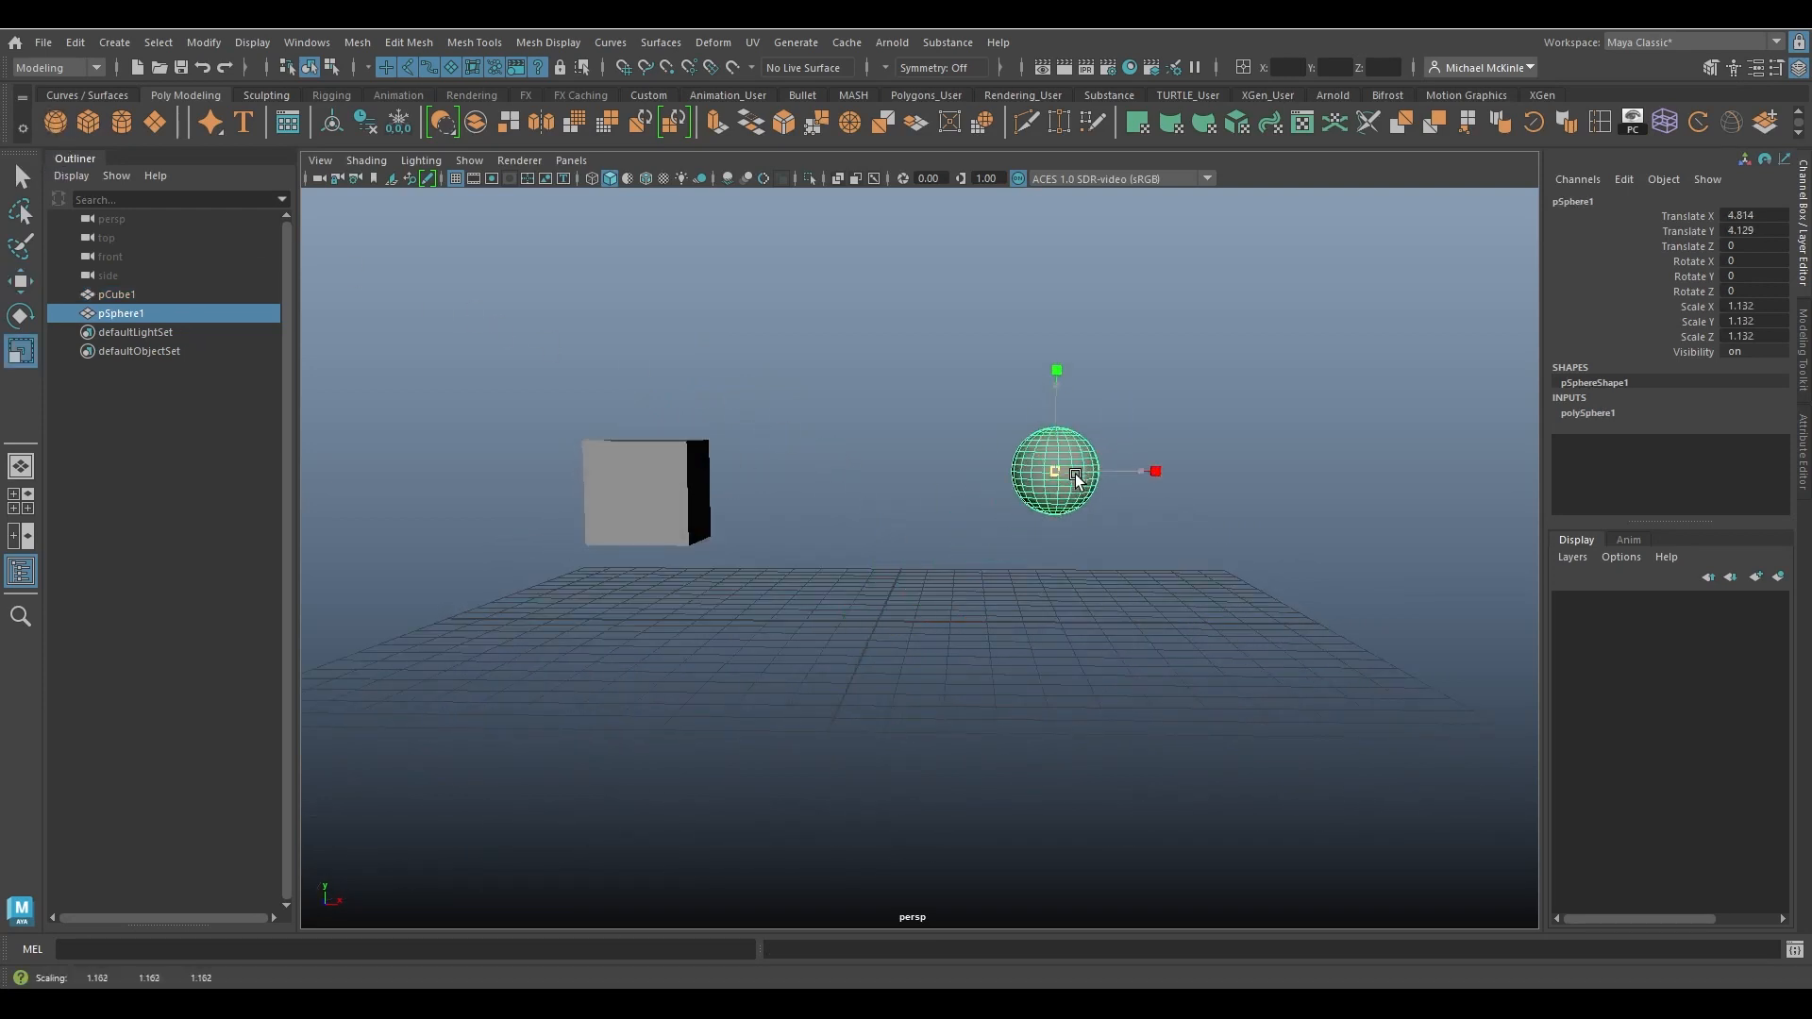
pyautogui.moveTo(1074, 476); pyautogui.dragTo(1168, 454)
pyautogui.press('w')
pyautogui.moveTo(1104, 393); pyautogui.dragTo(1204, 549)
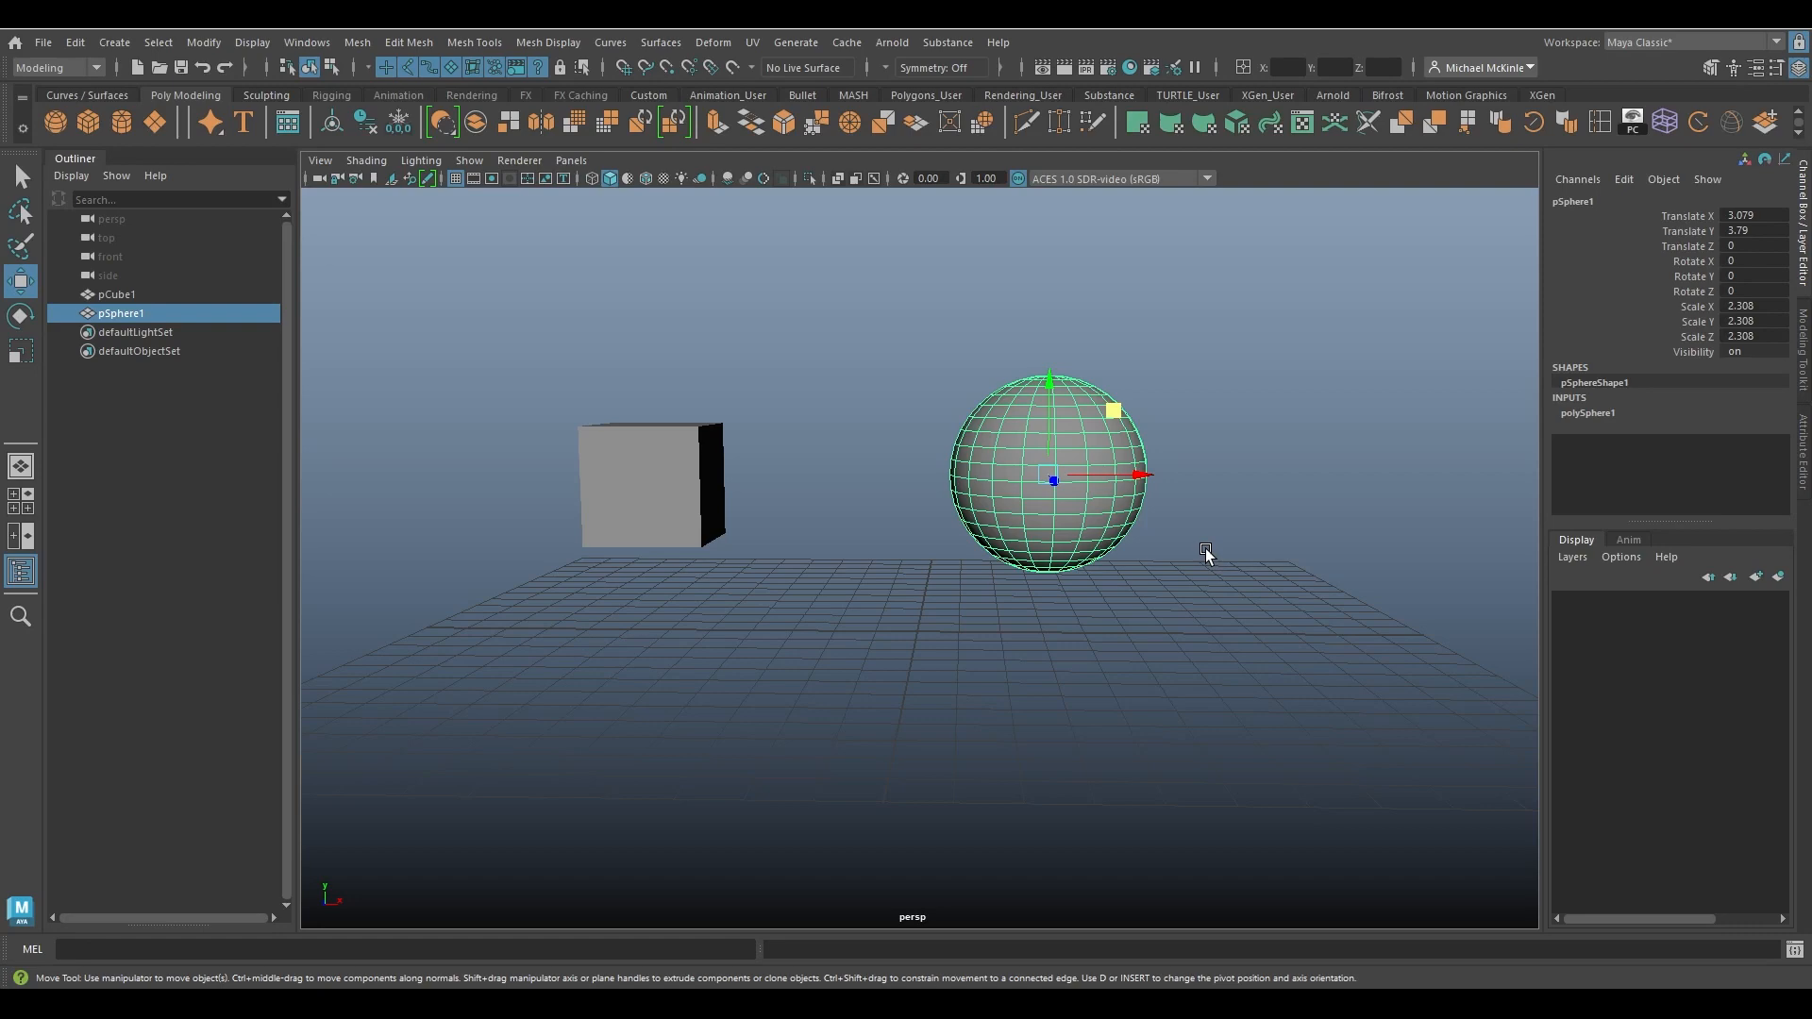
# Select the cube and the sphere together and locate the Combine command.
pyautogui.click(672, 444)
pyautogui.click(1038, 455)
pyautogui.keyDown('alt'); pyautogui.moveTo(988, 568); pyautogui.dragTo(1008, 618); pyautogui.keyUp('alt')
pyautogui.click(656, 482)
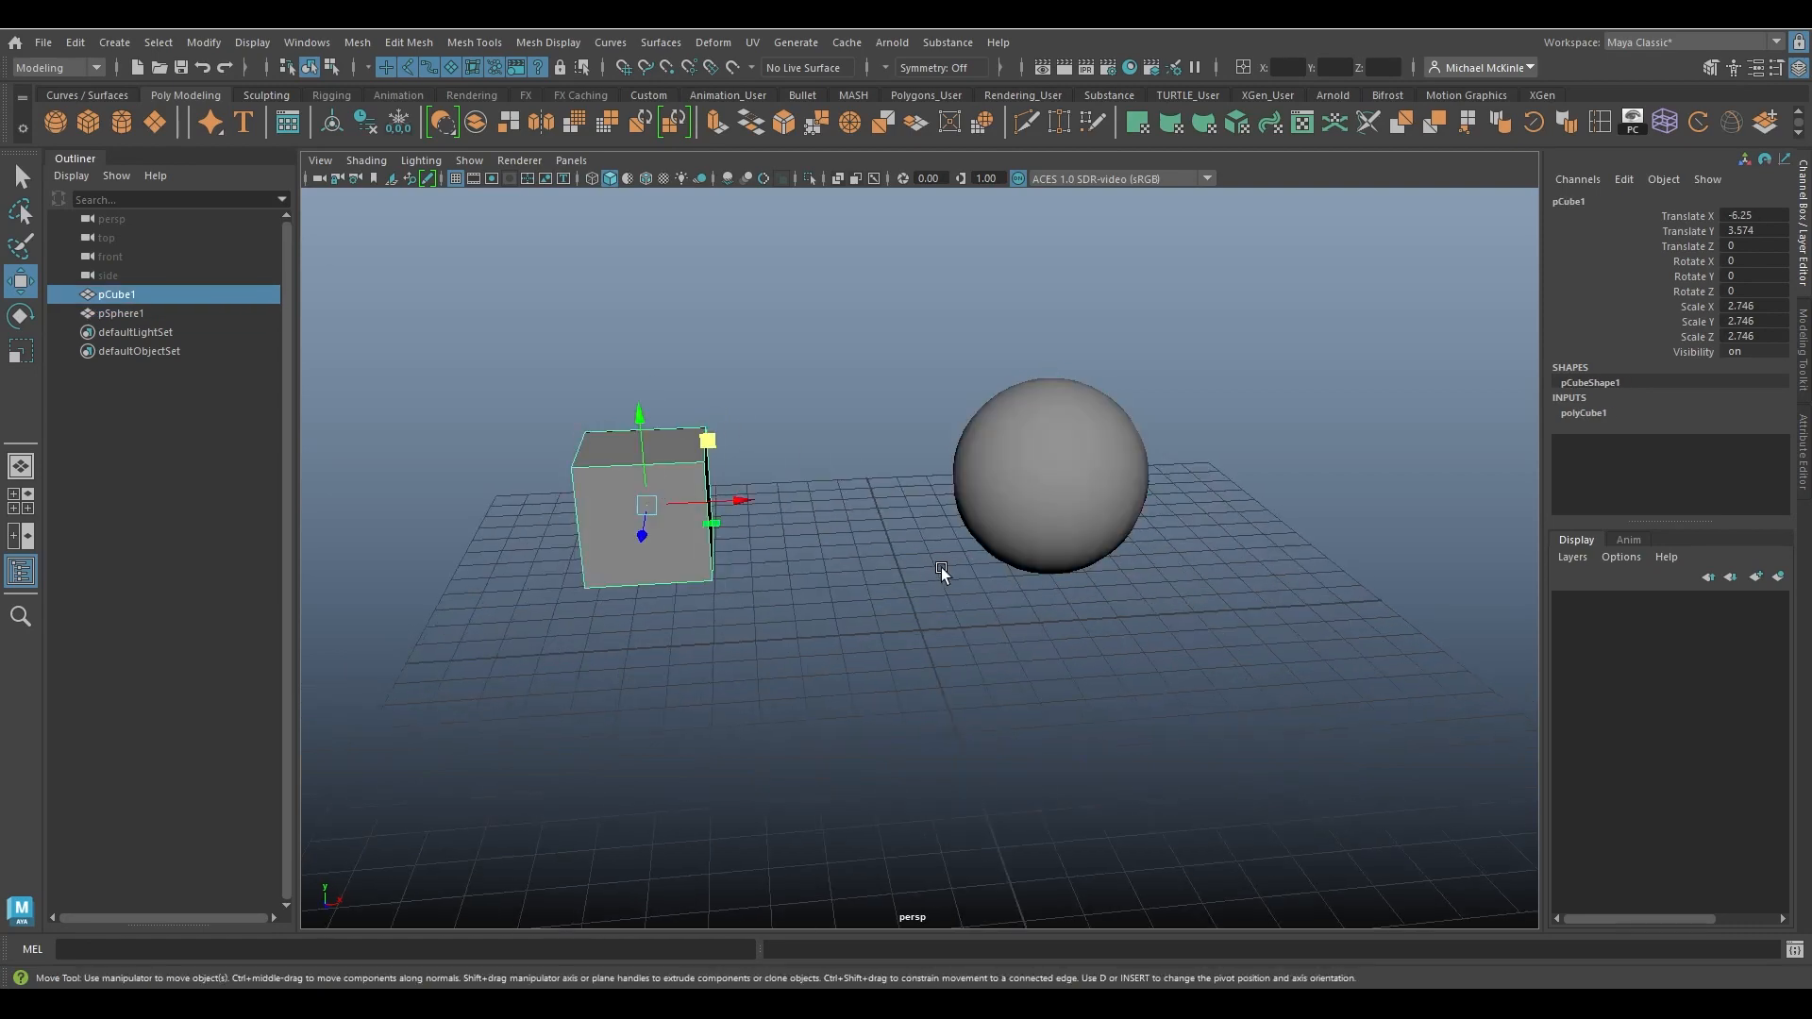
pyautogui.moveTo(942, 569)
pyautogui.keyDown('alt'); pyautogui.mouseDown()
pyautogui.moveTo(963, 520)
pyautogui.moveTo(949, 555)
pyautogui.mouseUp(); pyautogui.keyUp('alt')
pyautogui.keyDown('shift'); pyautogui.click(1061, 478); pyautogui.keyUp('shift')
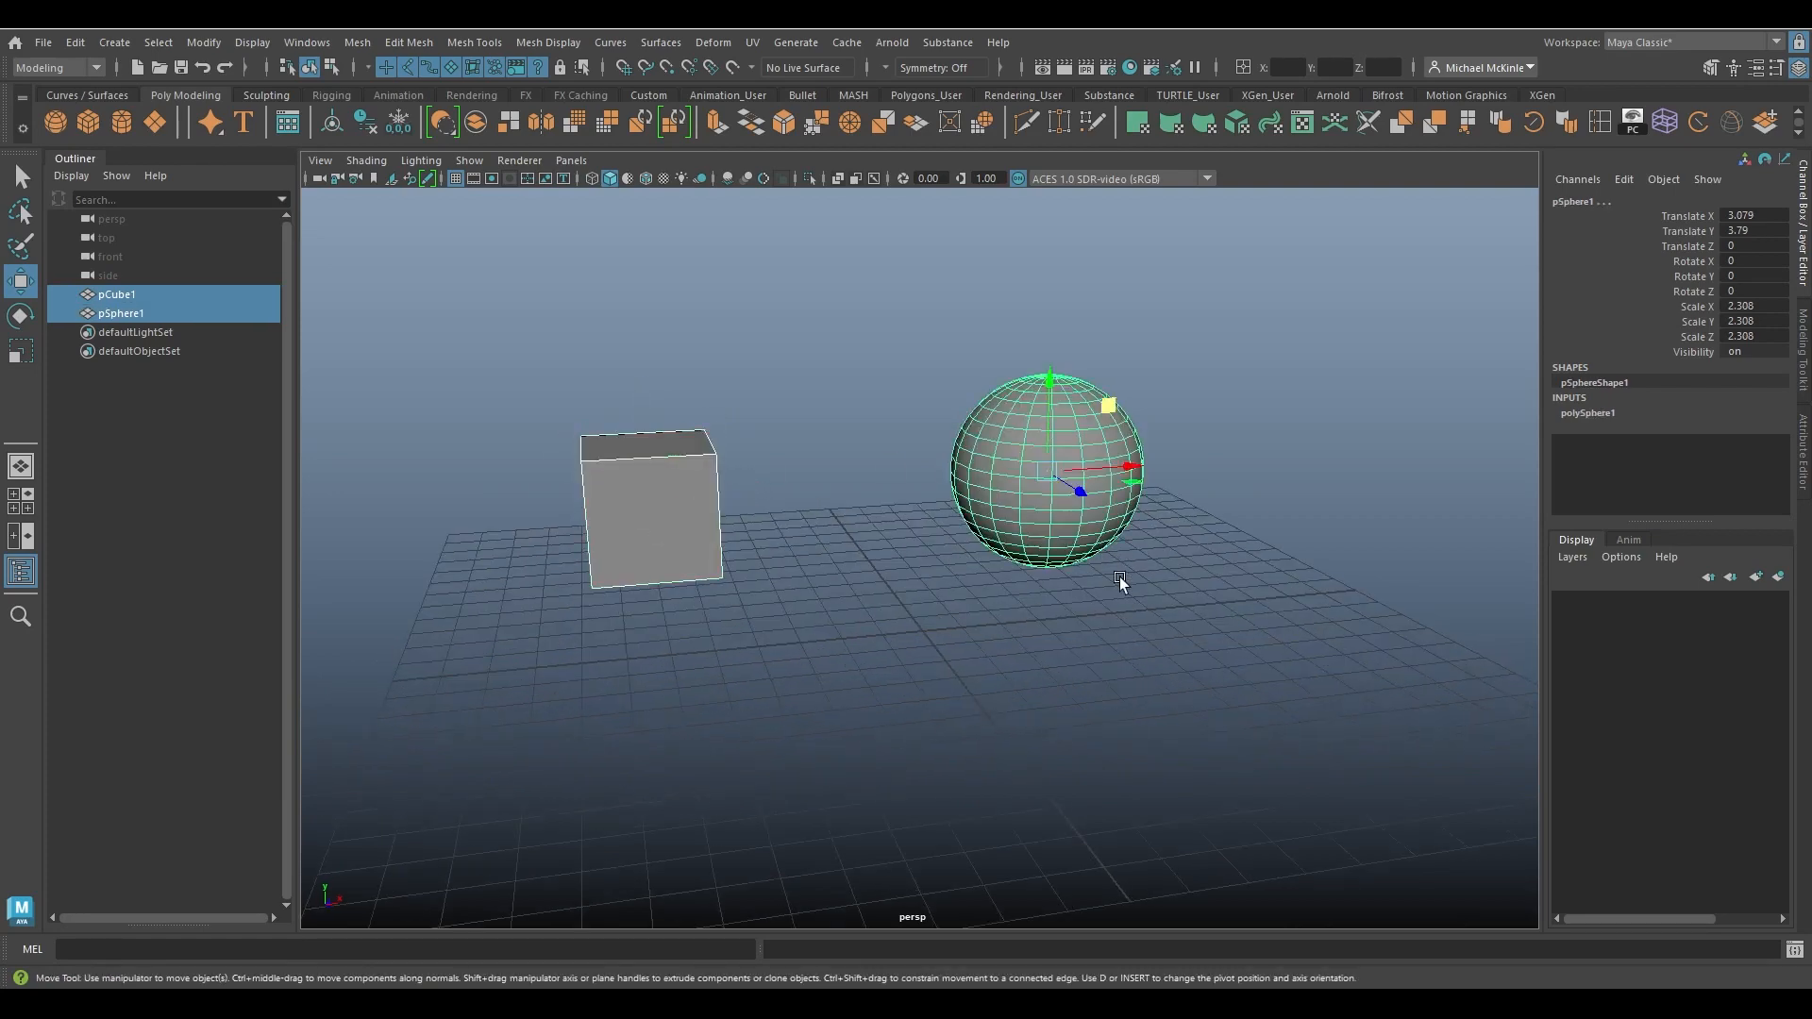
pyautogui.keyDown('alt'); pyautogui.moveTo(1120, 576); pyautogui.dragTo(1135, 612); pyautogui.keyUp('alt')
pyautogui.click(369, 42)
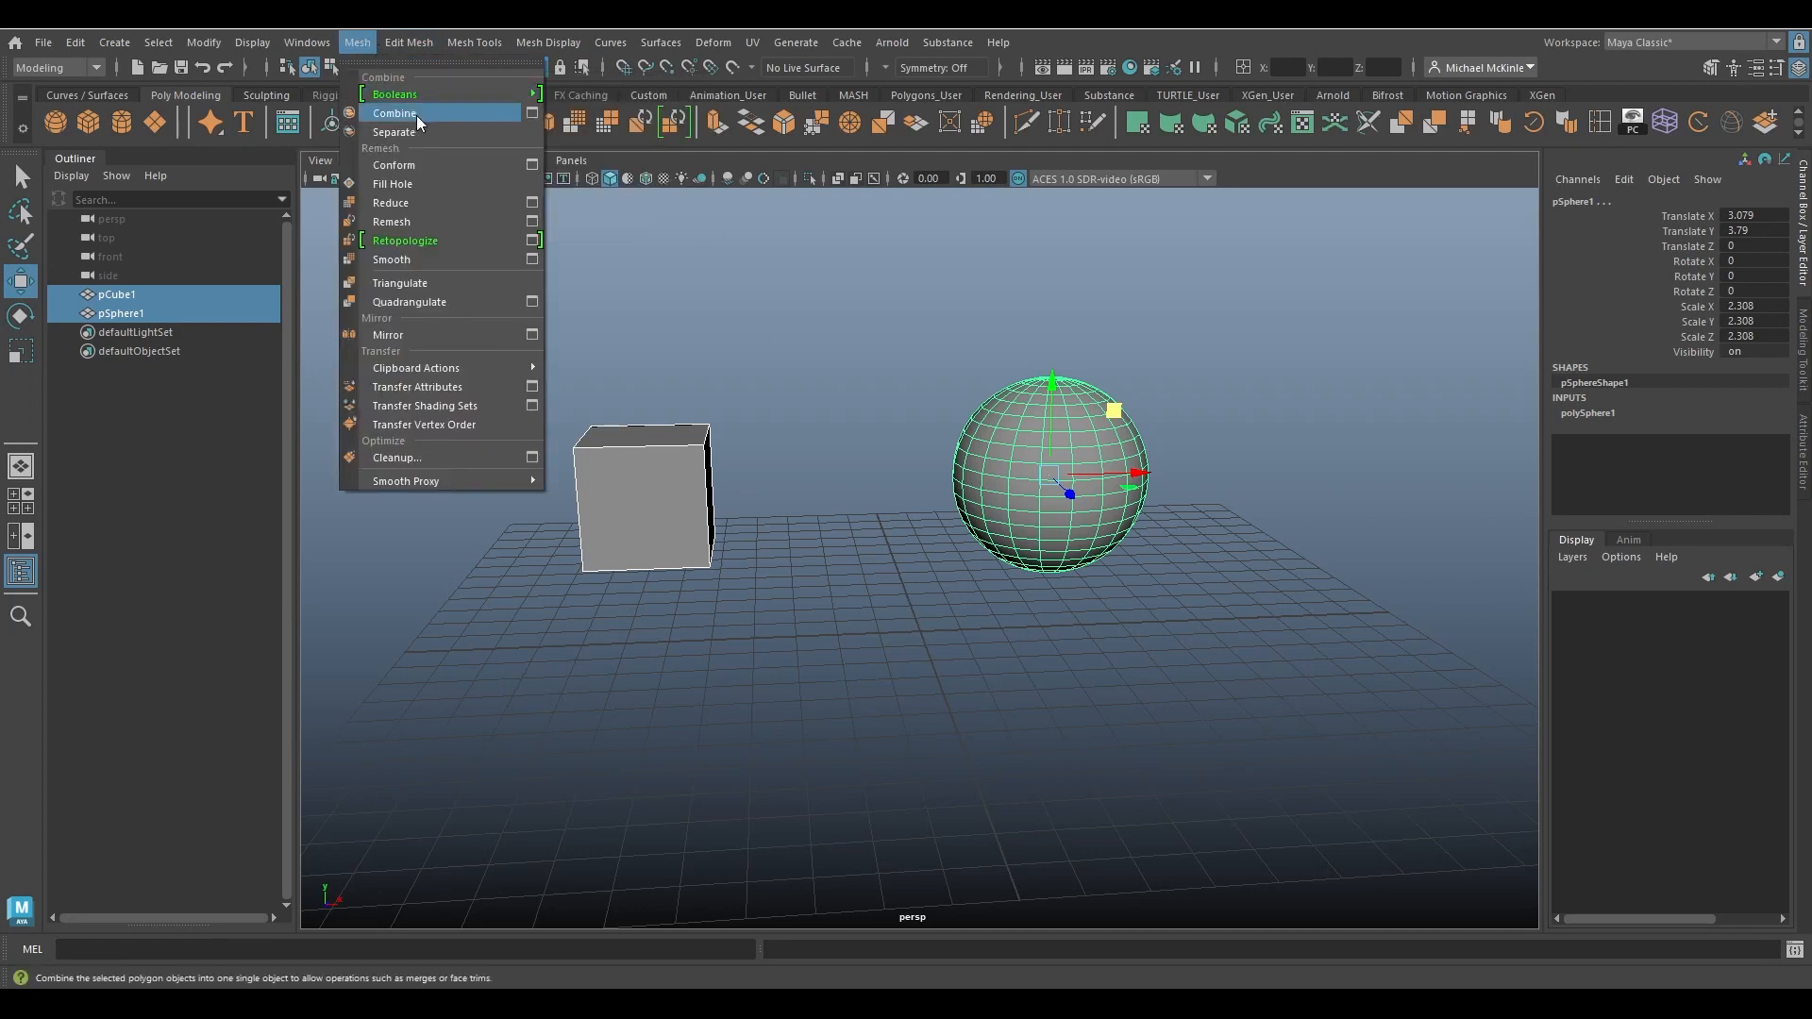
# Examine pCube1 and pSphere1 one at a time as separate objects in the Outliner.
pyautogui.click(141, 314)
pyautogui.click(124, 294)
pyautogui.click(145, 313)
pyautogui.click(147, 296)
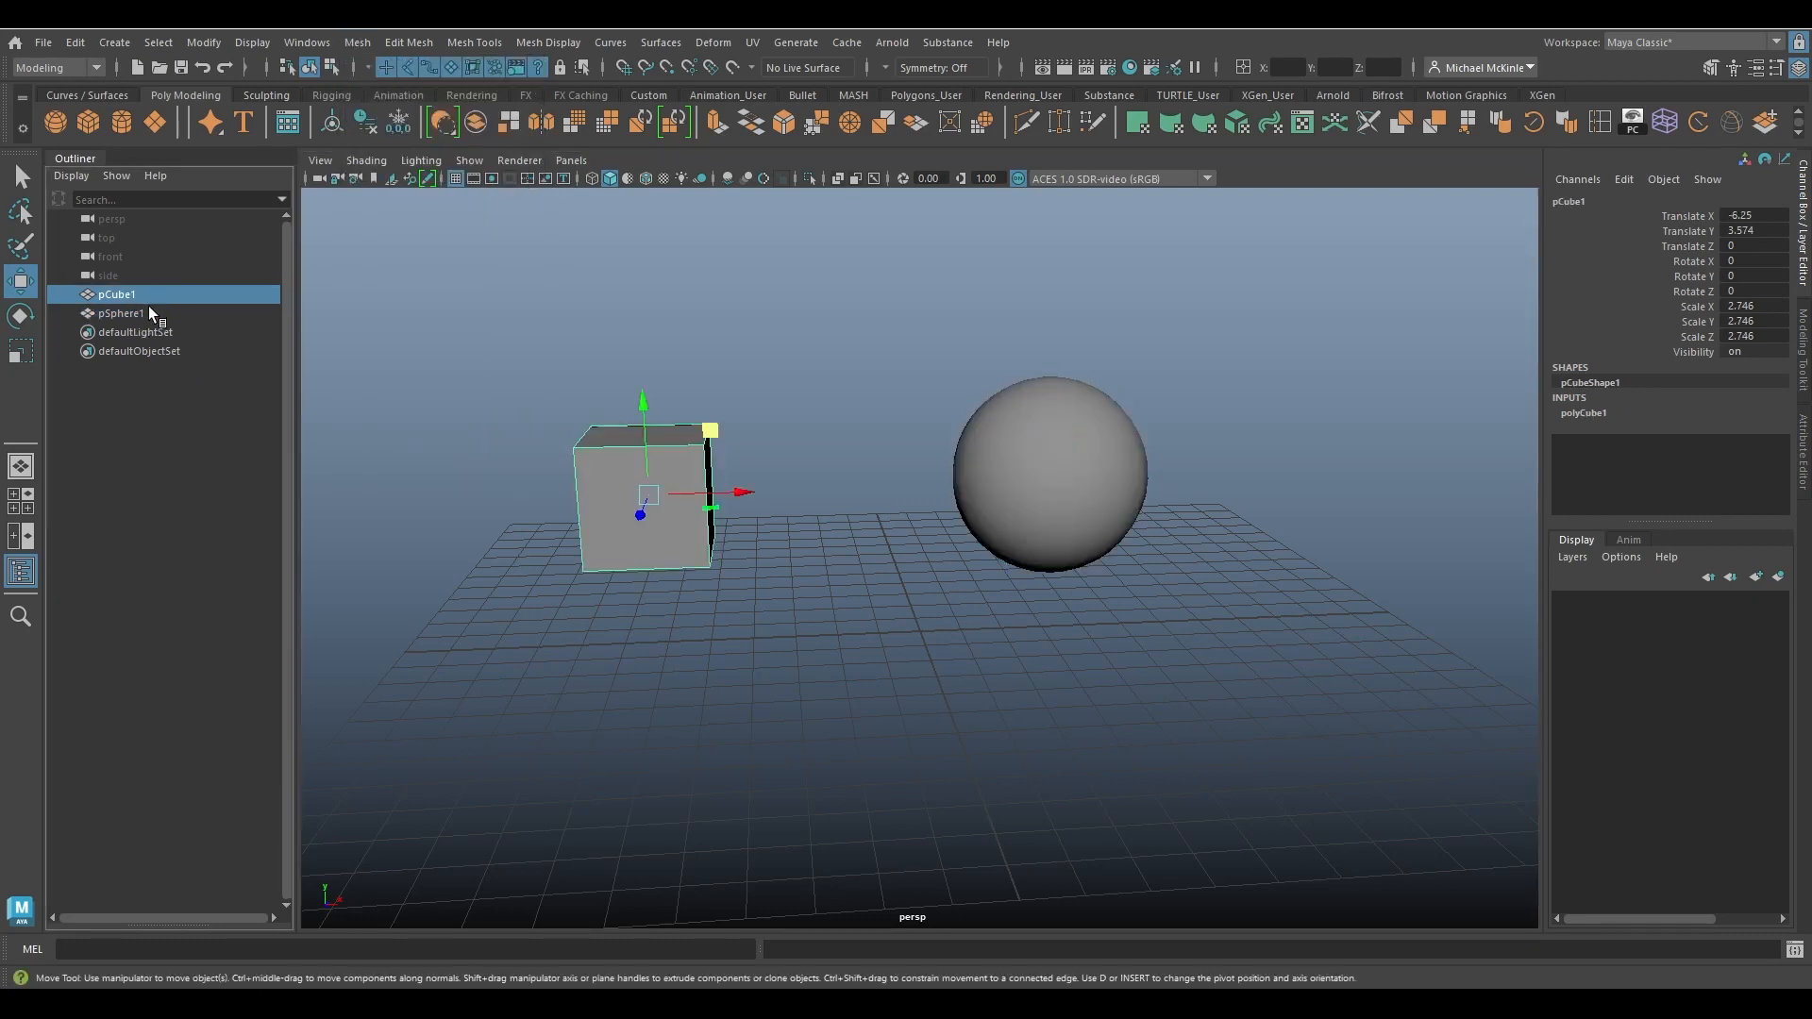
pyautogui.click(145, 314)
pyautogui.click(149, 295)
pyautogui.click(151, 313)
pyautogui.click(151, 295)
pyautogui.click(153, 312)
pyautogui.click(156, 294)
pyautogui.click(153, 312)
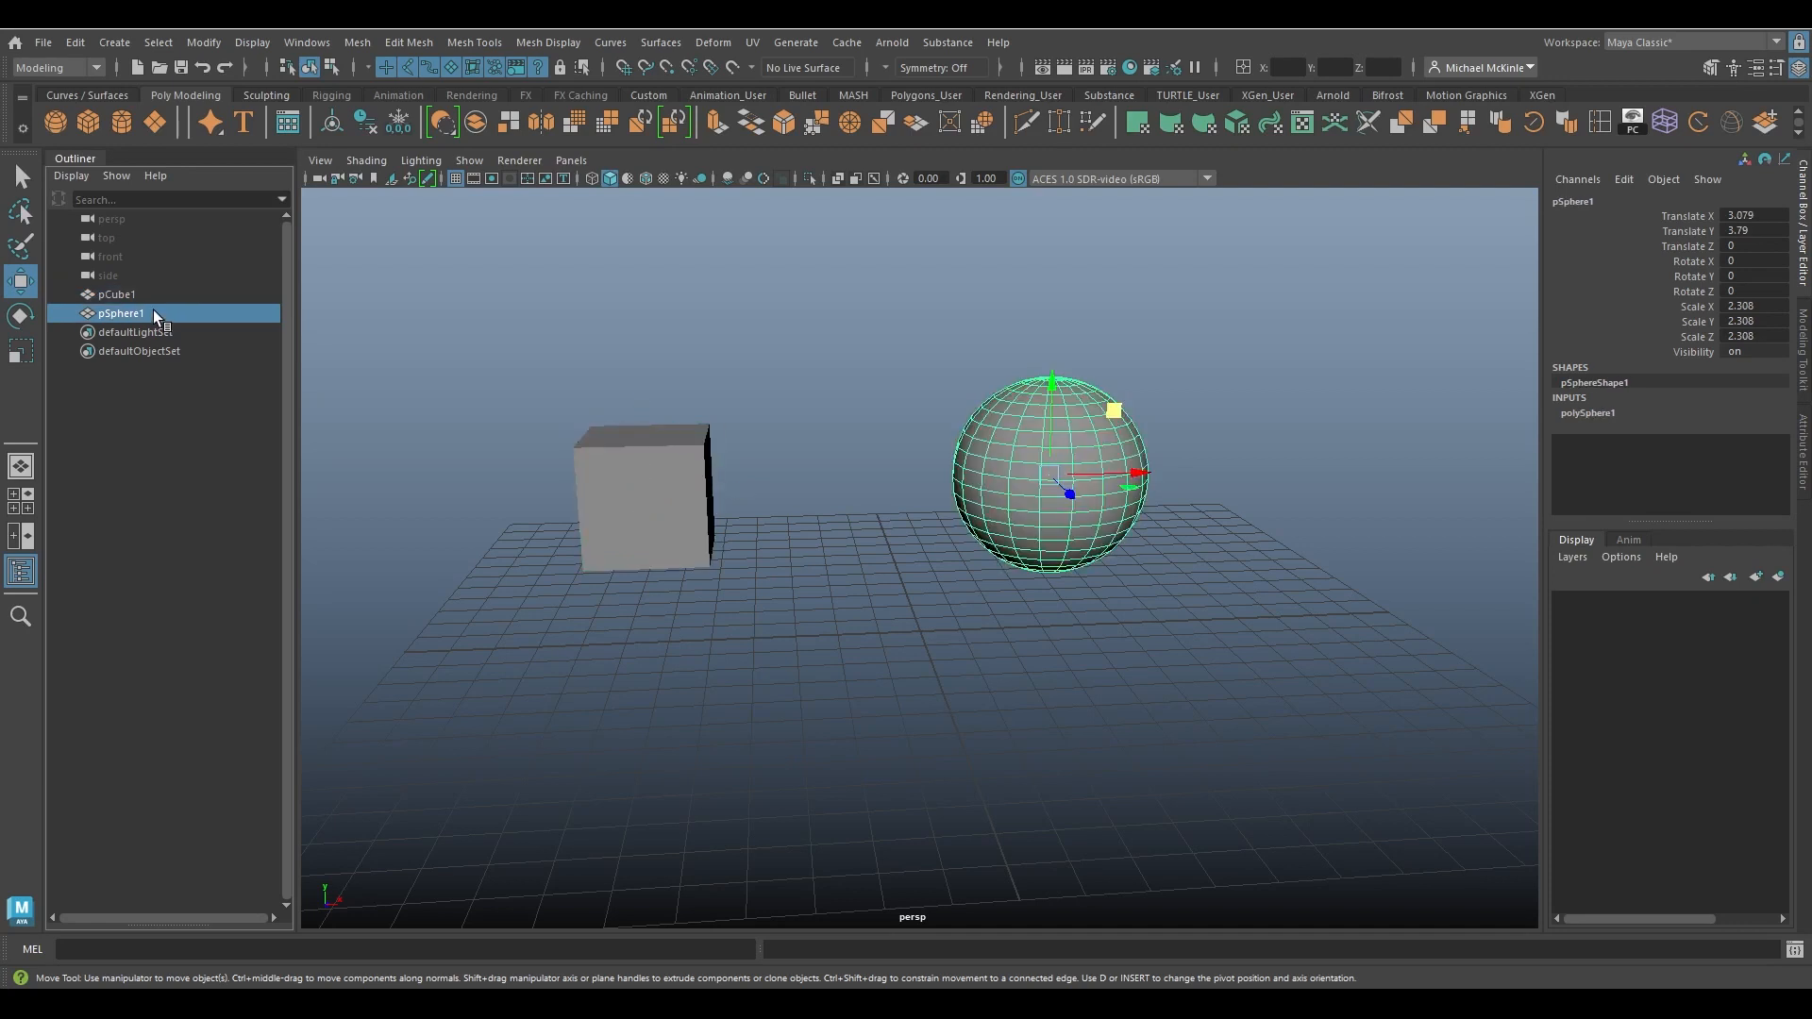
# Combine the cube and the sphere into a single mesh.
pyautogui.moveTo(554, 412); pyautogui.dragTo(1177, 613)
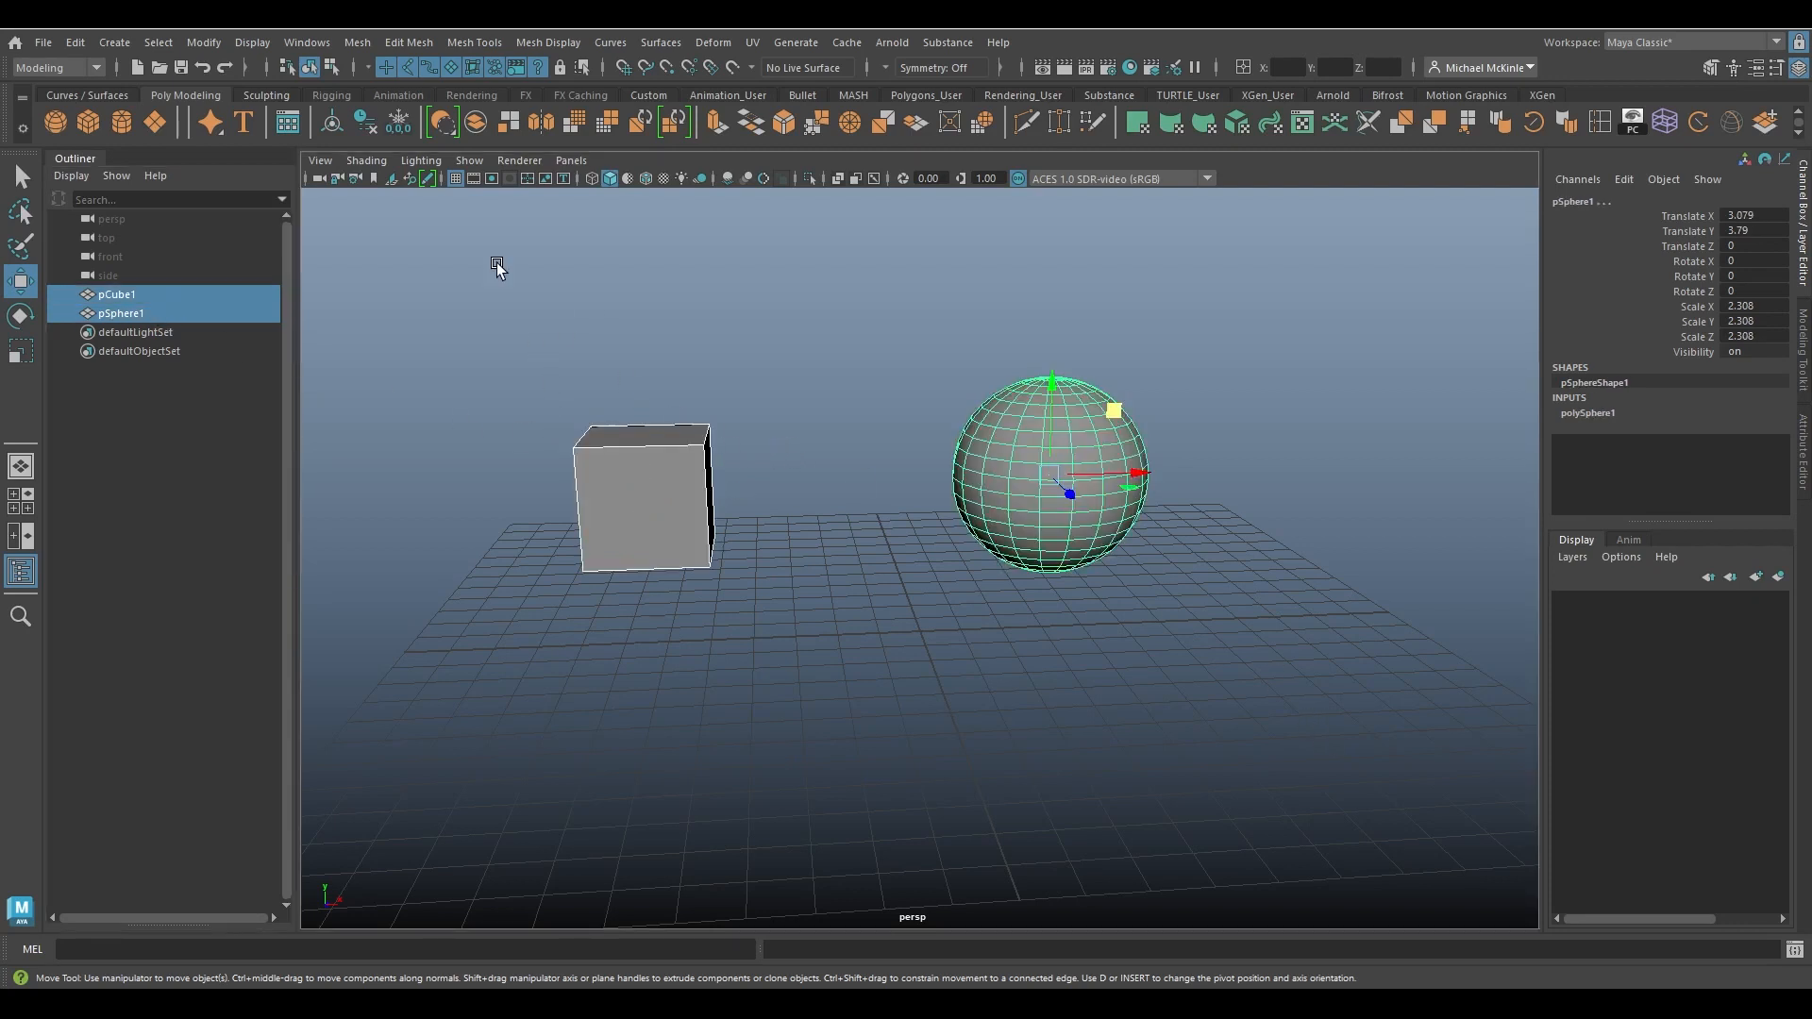
pyautogui.click(359, 42)
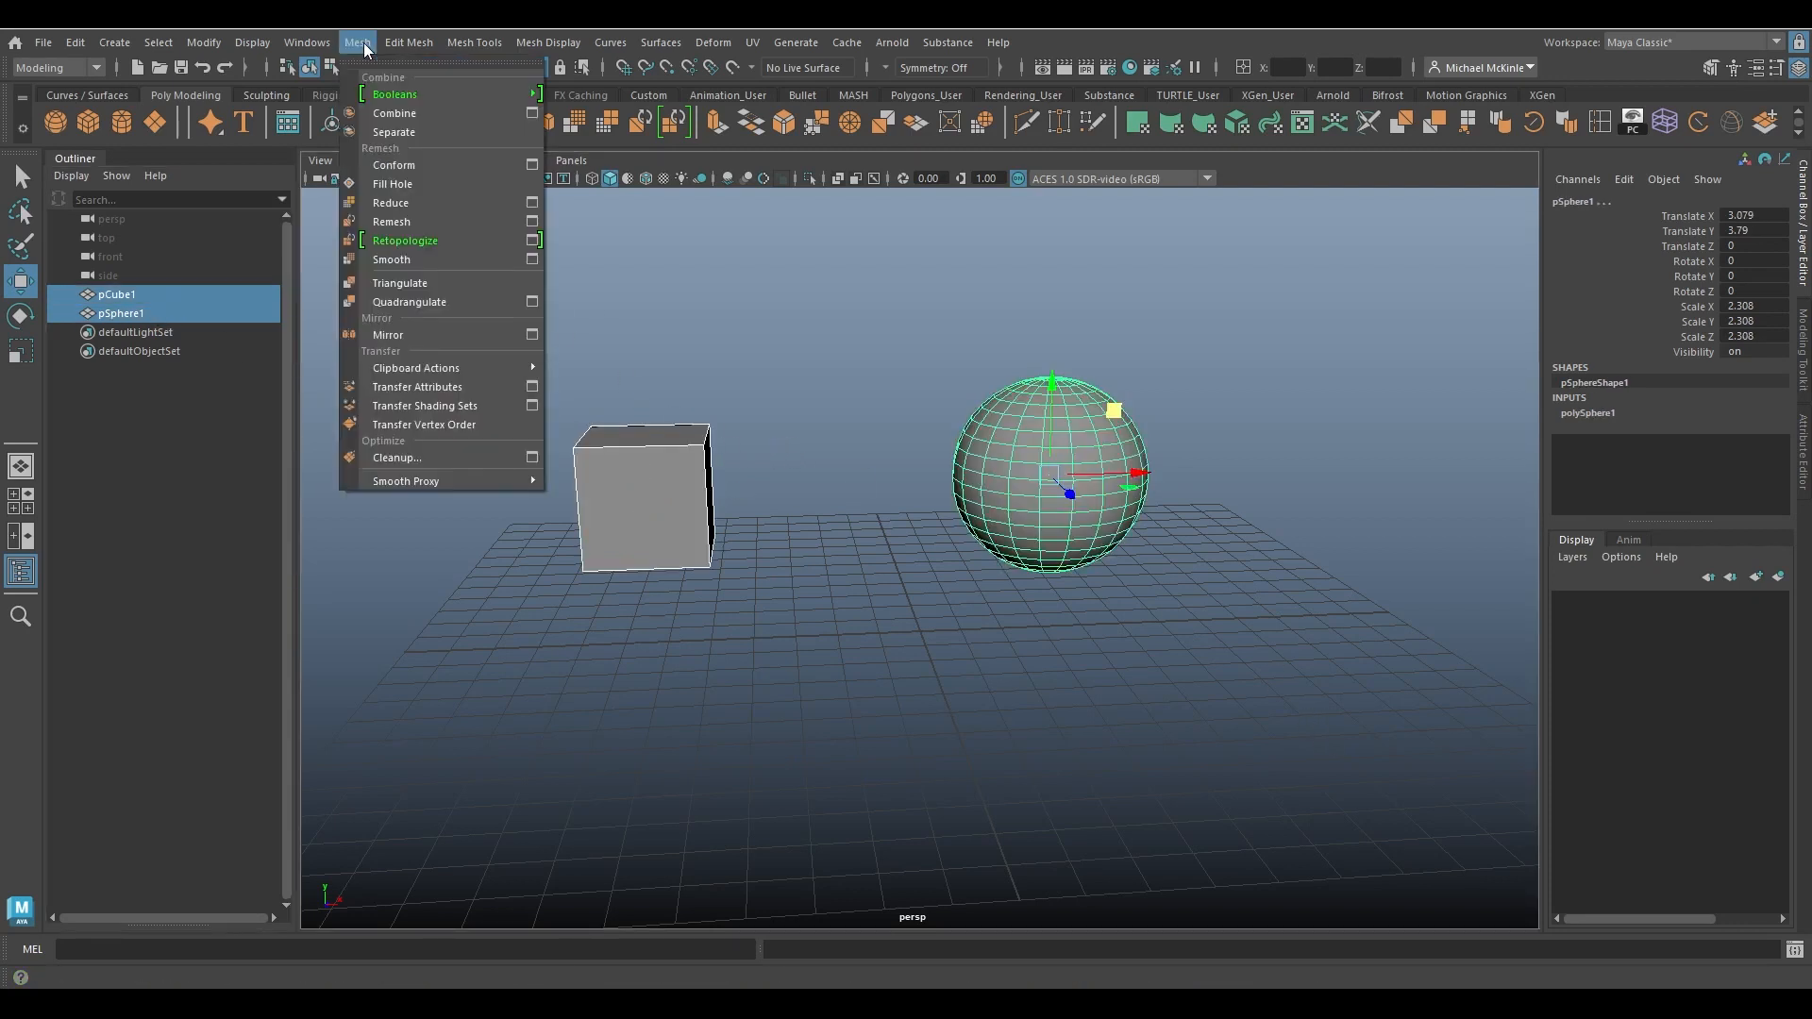
pyautogui.click(433, 114)
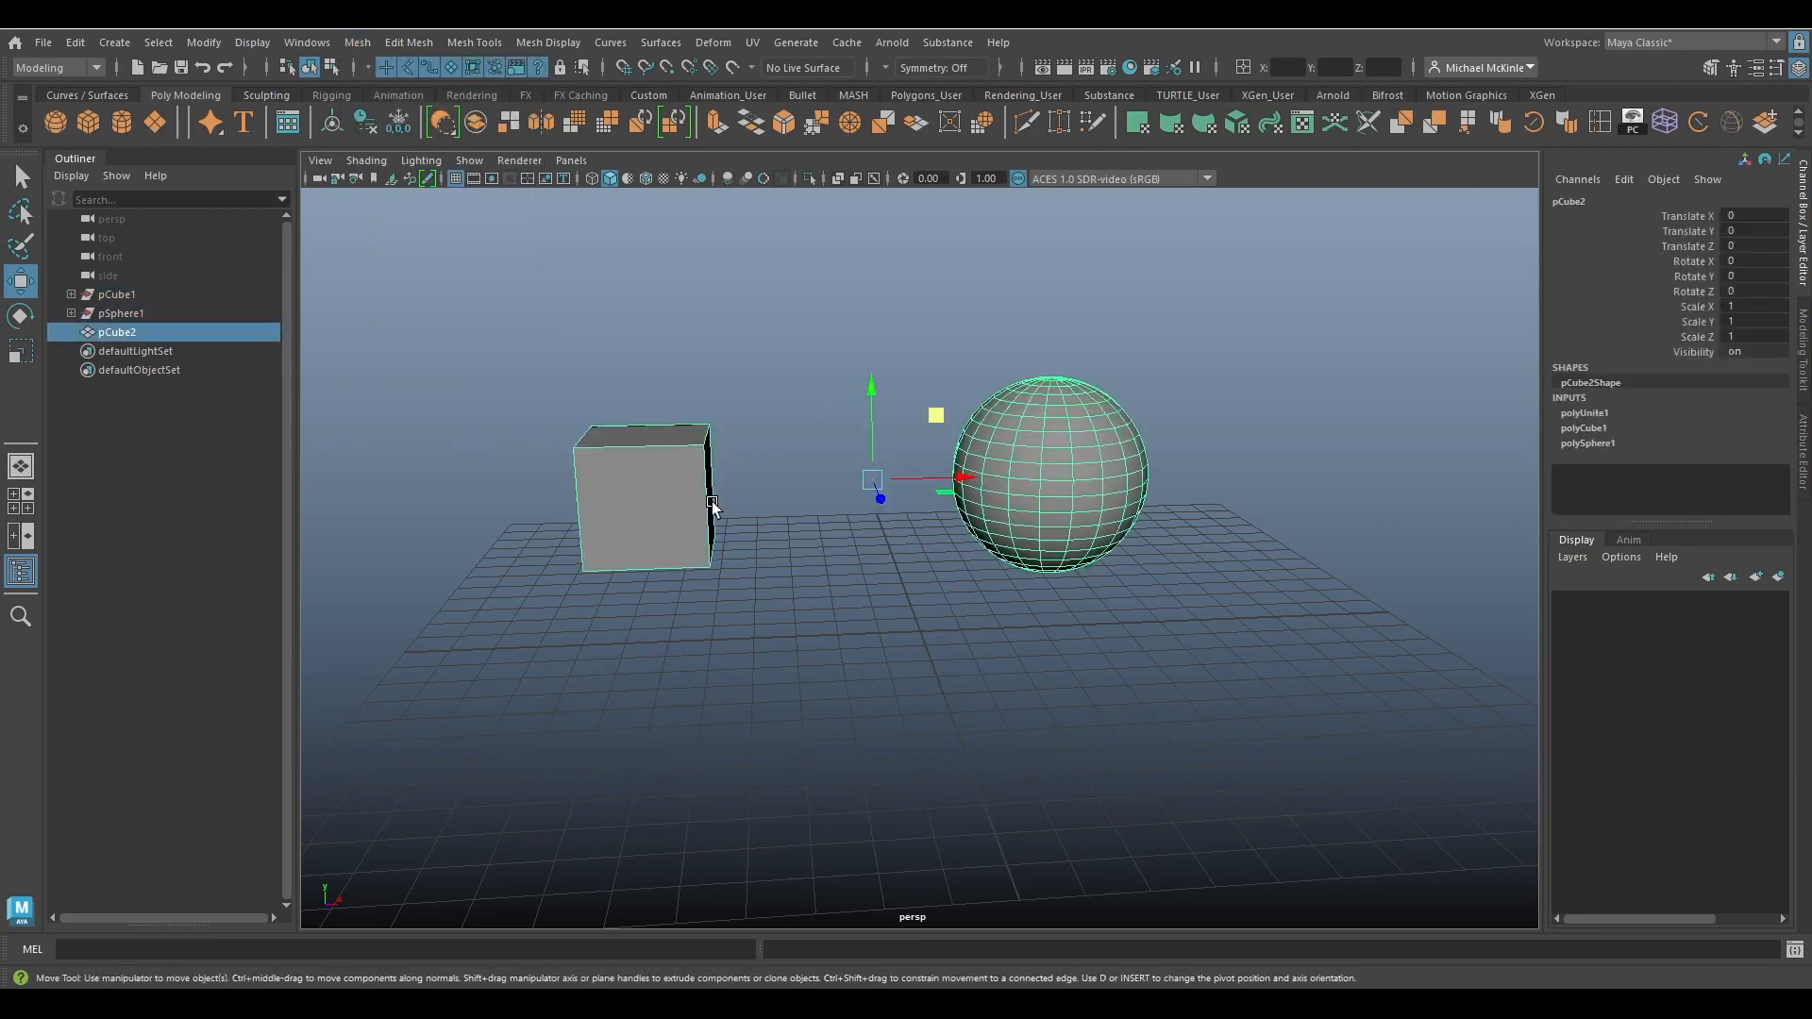
# Check the combined mesh's selection from both of its parts and raise it to about Translate Y 0.858.
pyautogui.click(920, 651)
pyautogui.click(1039, 529)
pyautogui.click(829, 696)
pyautogui.click(1019, 552)
pyautogui.click(700, 614)
pyautogui.click(672, 540)
pyautogui.moveTo(871, 387); pyautogui.dragTo(839, 353)
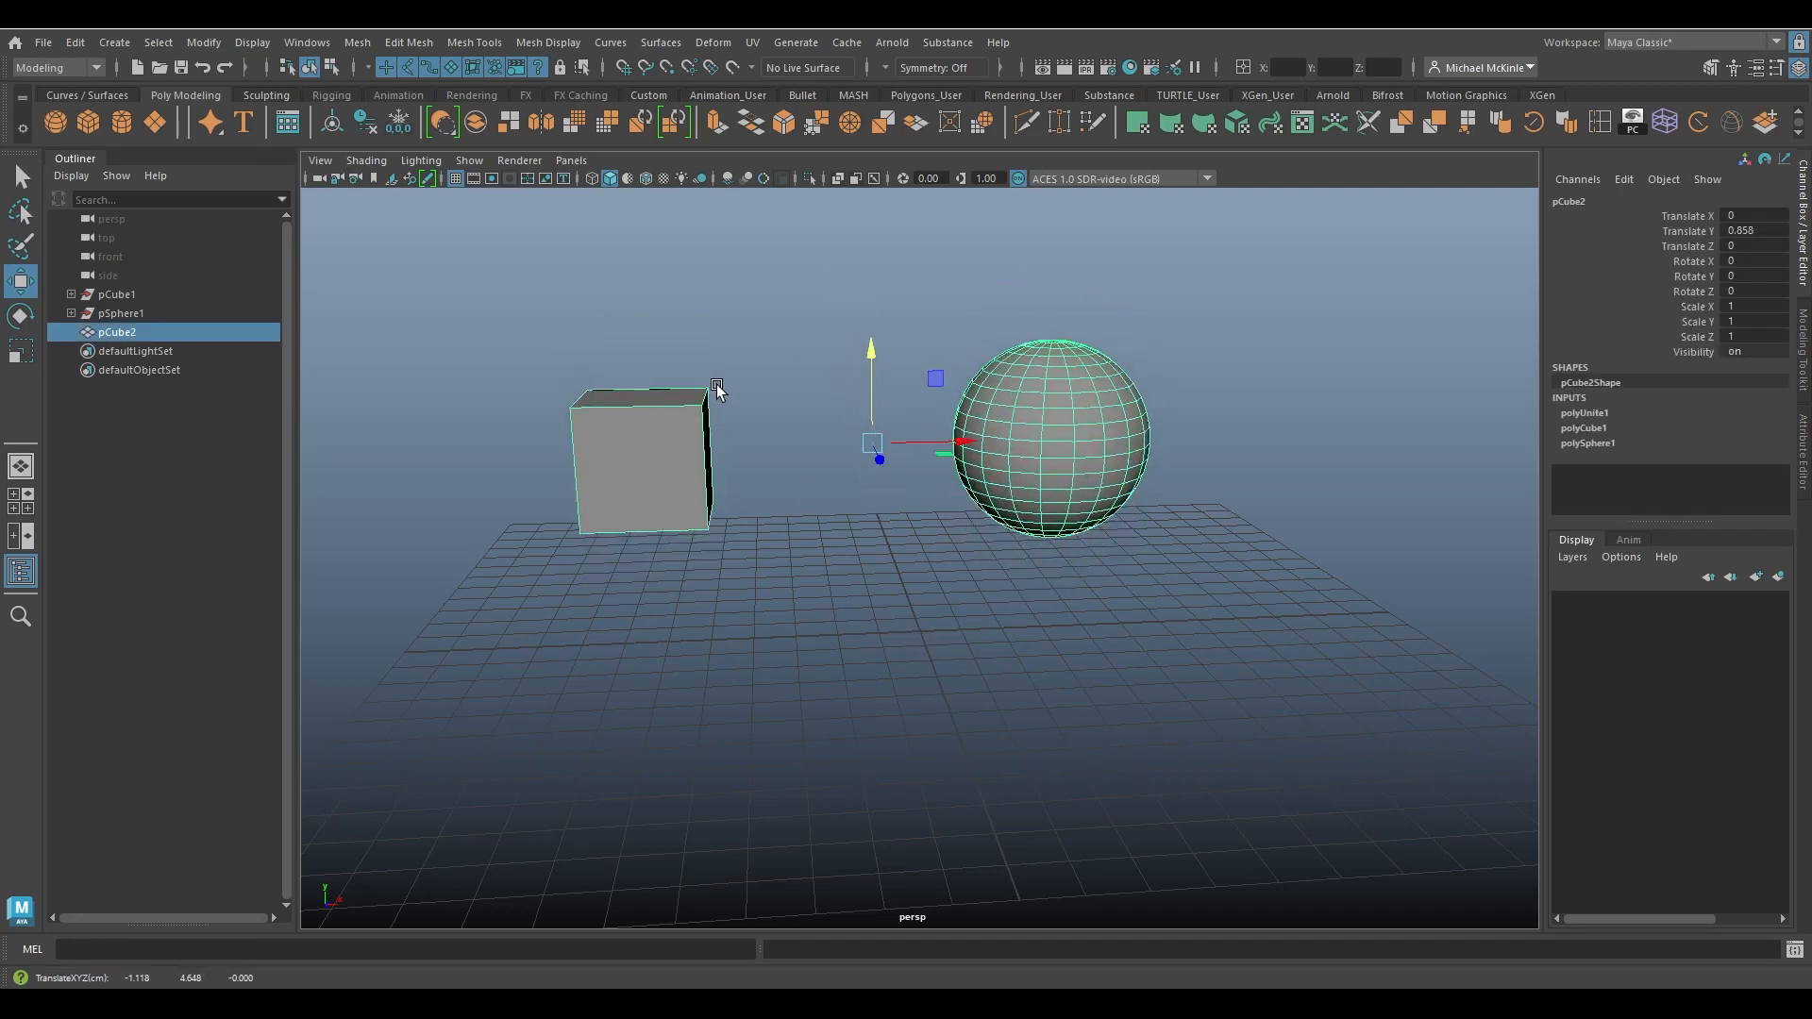
# Compare the pCube1 and pSphere1 groups left in the Outliner with the combined mesh pCube2.
pyautogui.click(130, 295)
pyautogui.click(128, 312)
pyautogui.click(144, 332)
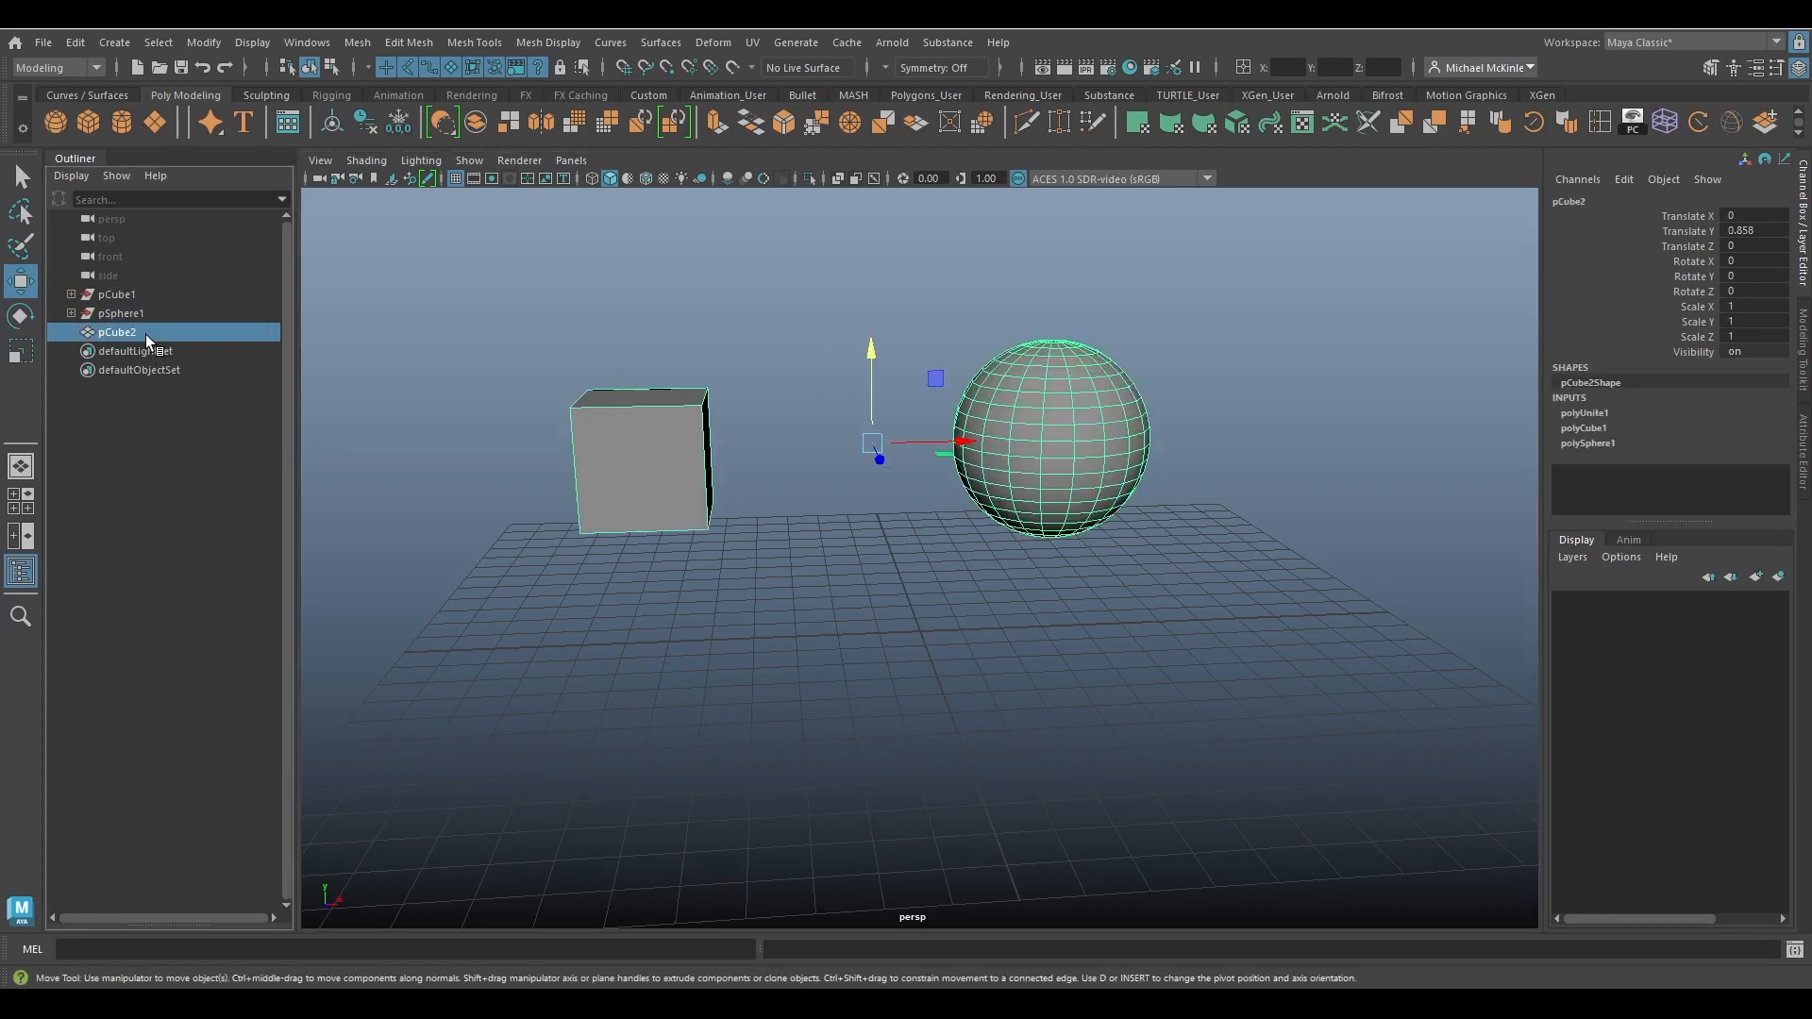
pyautogui.click(97, 297)
pyautogui.click(169, 318)
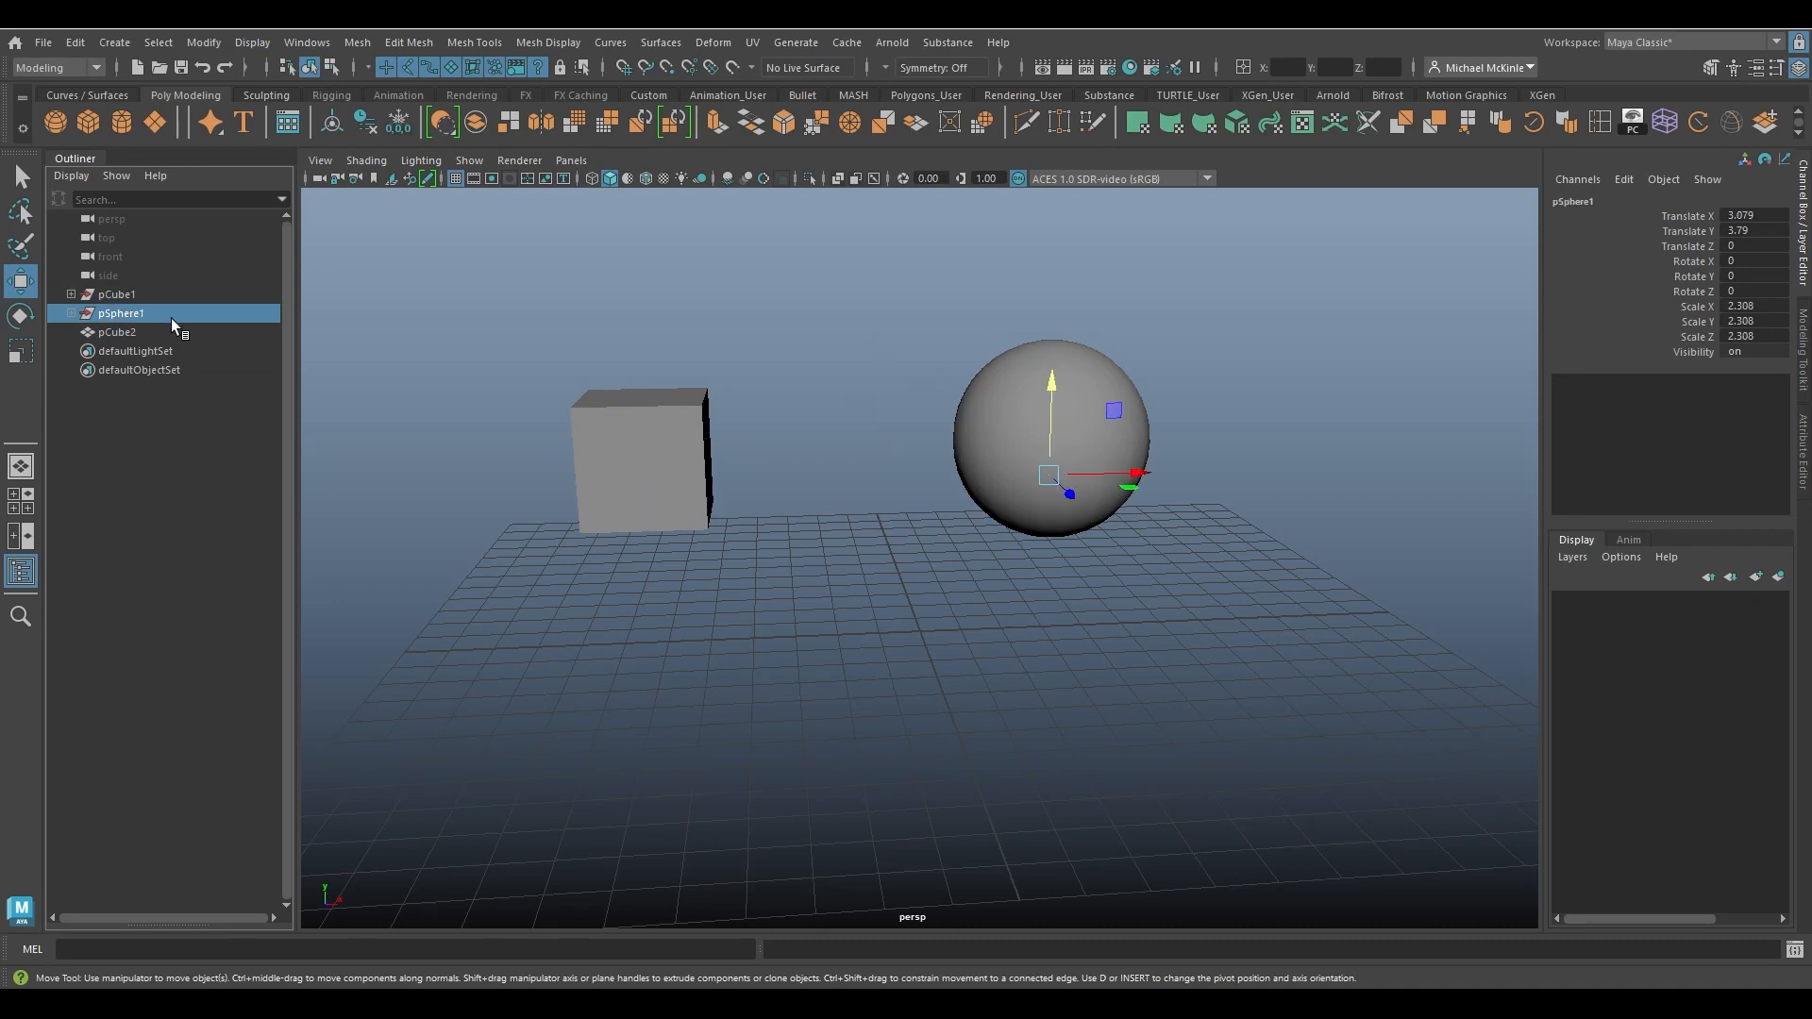
pyautogui.click(132, 333)
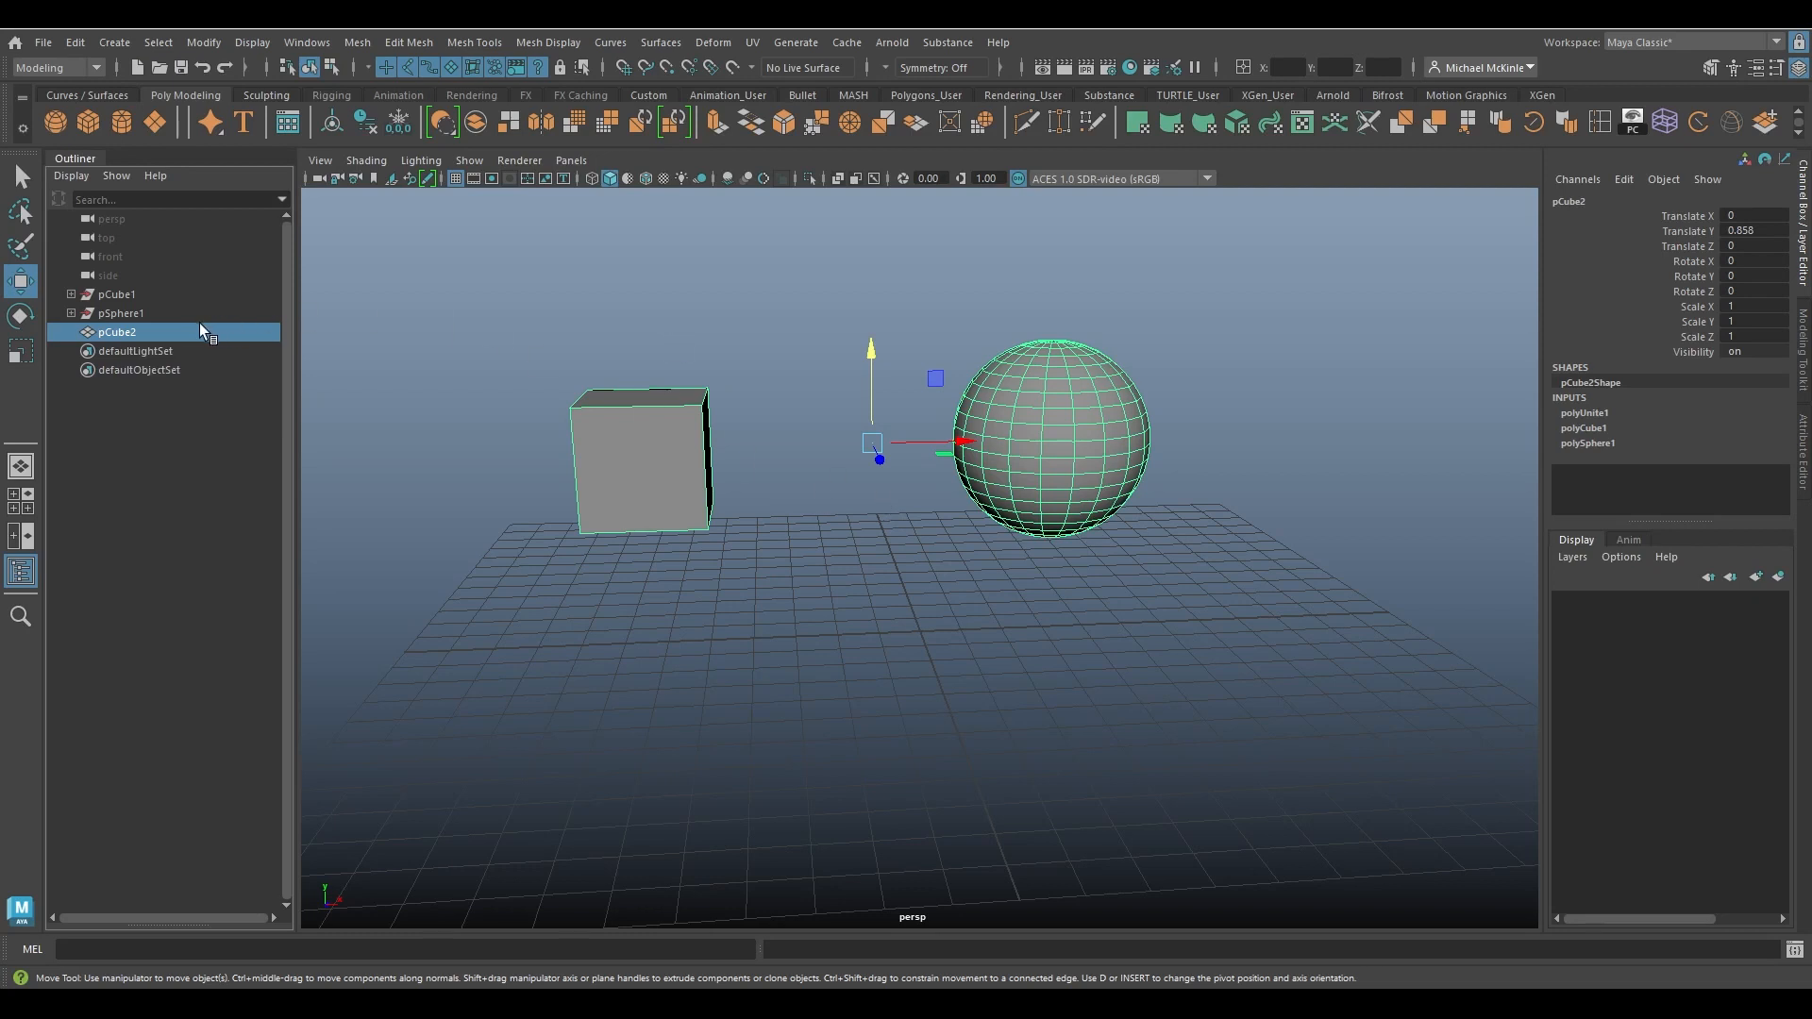
# Move the pCube1 group to about X -5.755, Y 4.067 and the pSphere1 group to about X 4.172, Y 5.097.
pyautogui.click(141, 295)
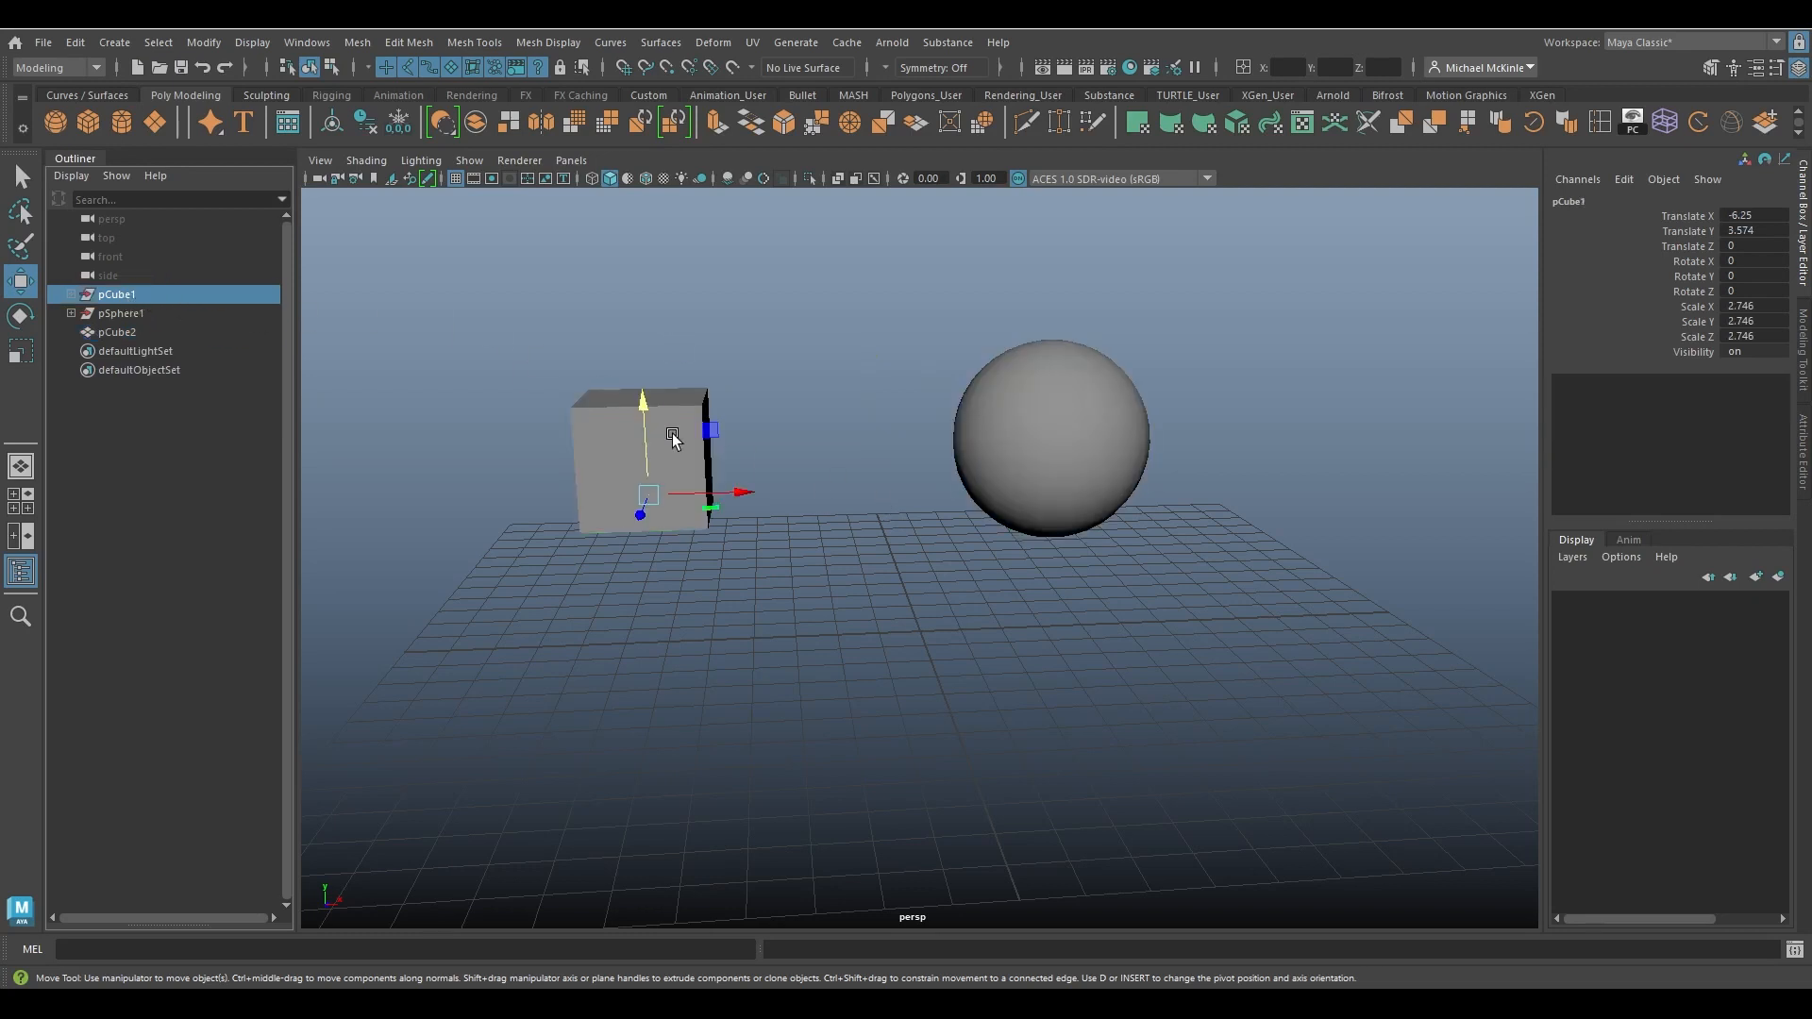
pyautogui.moveTo(710, 429)
pyautogui.mouseDown()
pyautogui.moveTo(752, 372)
pyautogui.moveTo(619, 303)
pyautogui.moveTo(722, 409)
pyautogui.mouseUp()
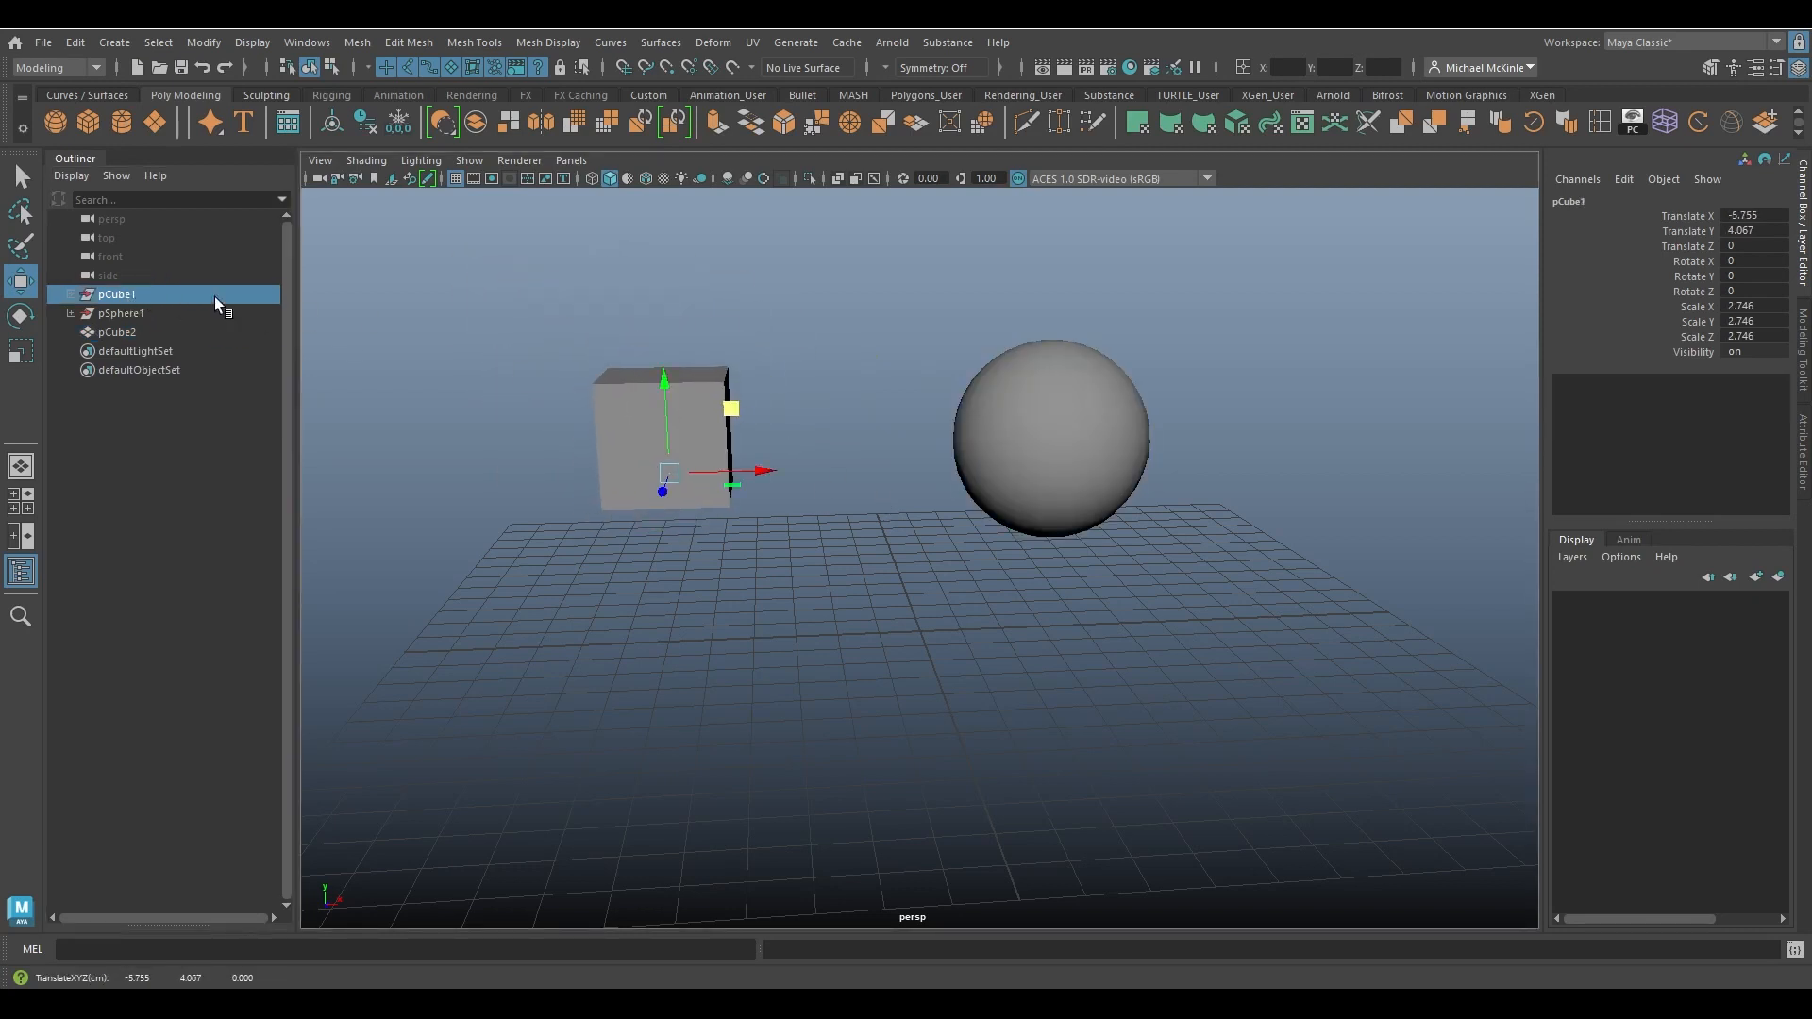
pyautogui.click(219, 313)
pyautogui.moveTo(1123, 404); pyautogui.dragTo(1171, 347)
# Move the combined mesh pCube2 to about X 0.214, Y 0.253 and check the pivots of the pCube1 and pSphere1 groups.
pyautogui.click(111, 334)
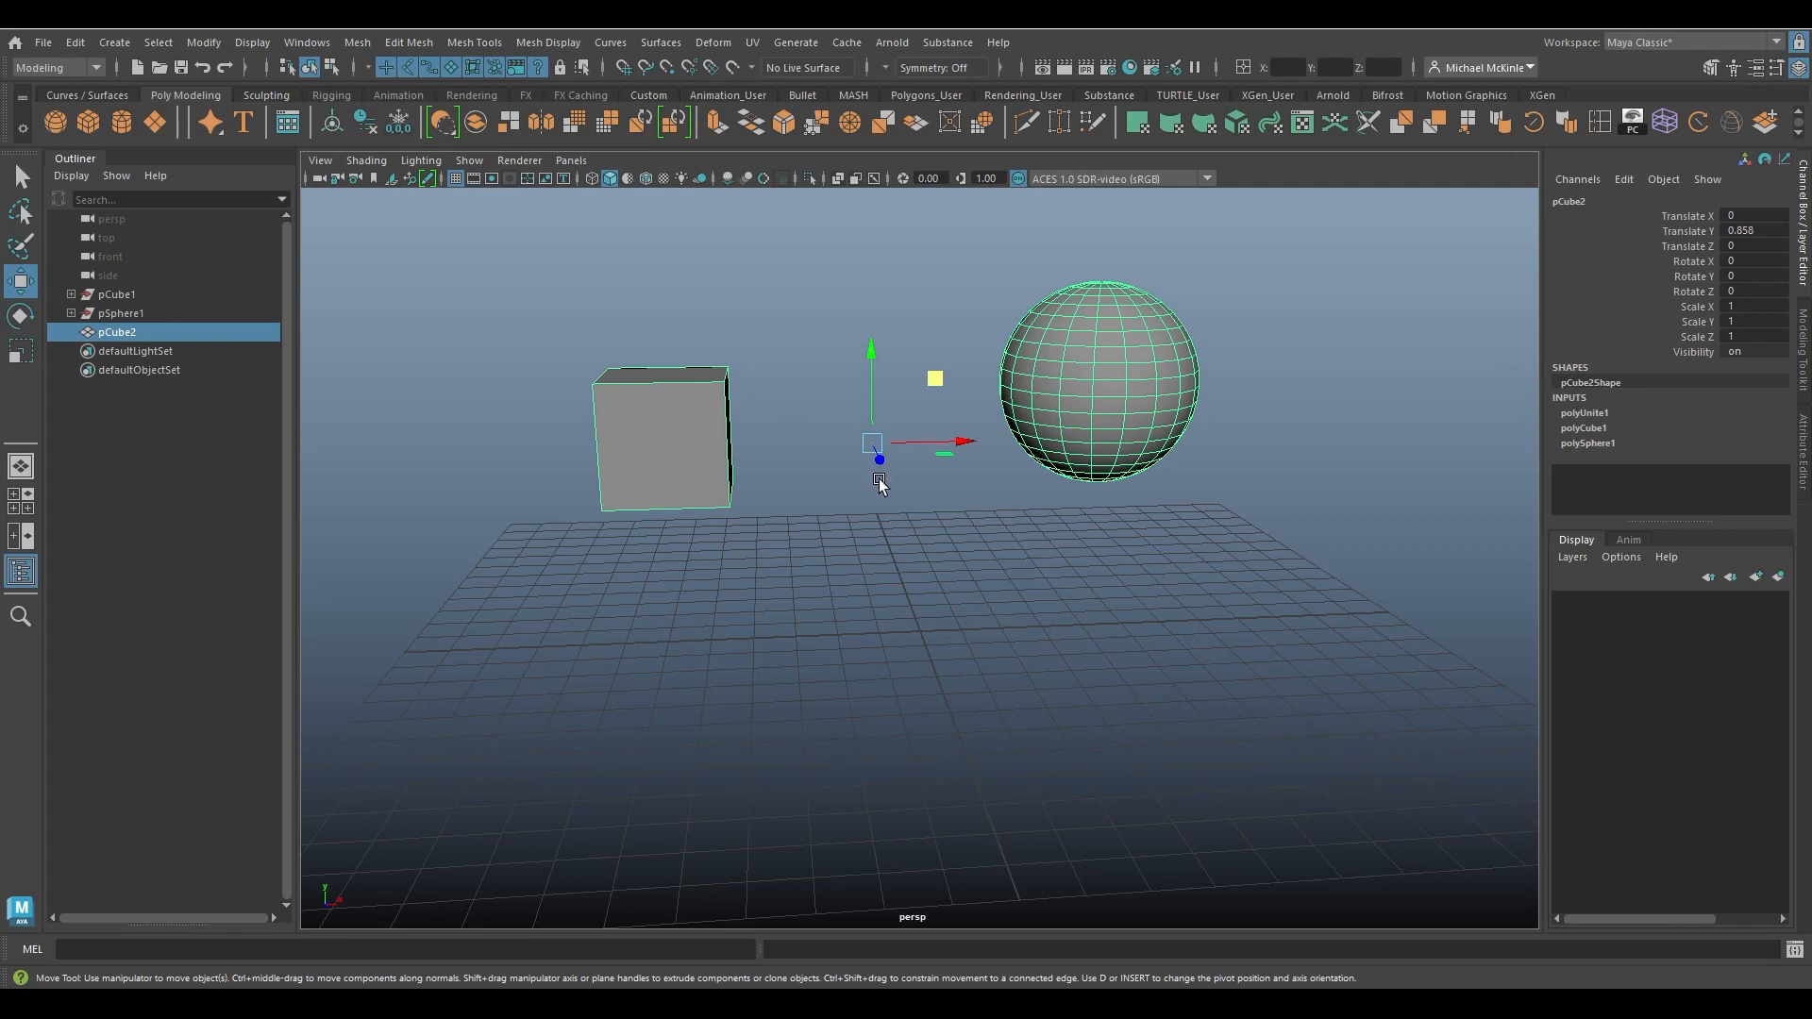
pyautogui.moveTo(947, 379)
pyautogui.mouseDown()
pyautogui.moveTo(1062, 486)
pyautogui.moveTo(965, 302)
pyautogui.moveTo(934, 403)
pyautogui.mouseUp()
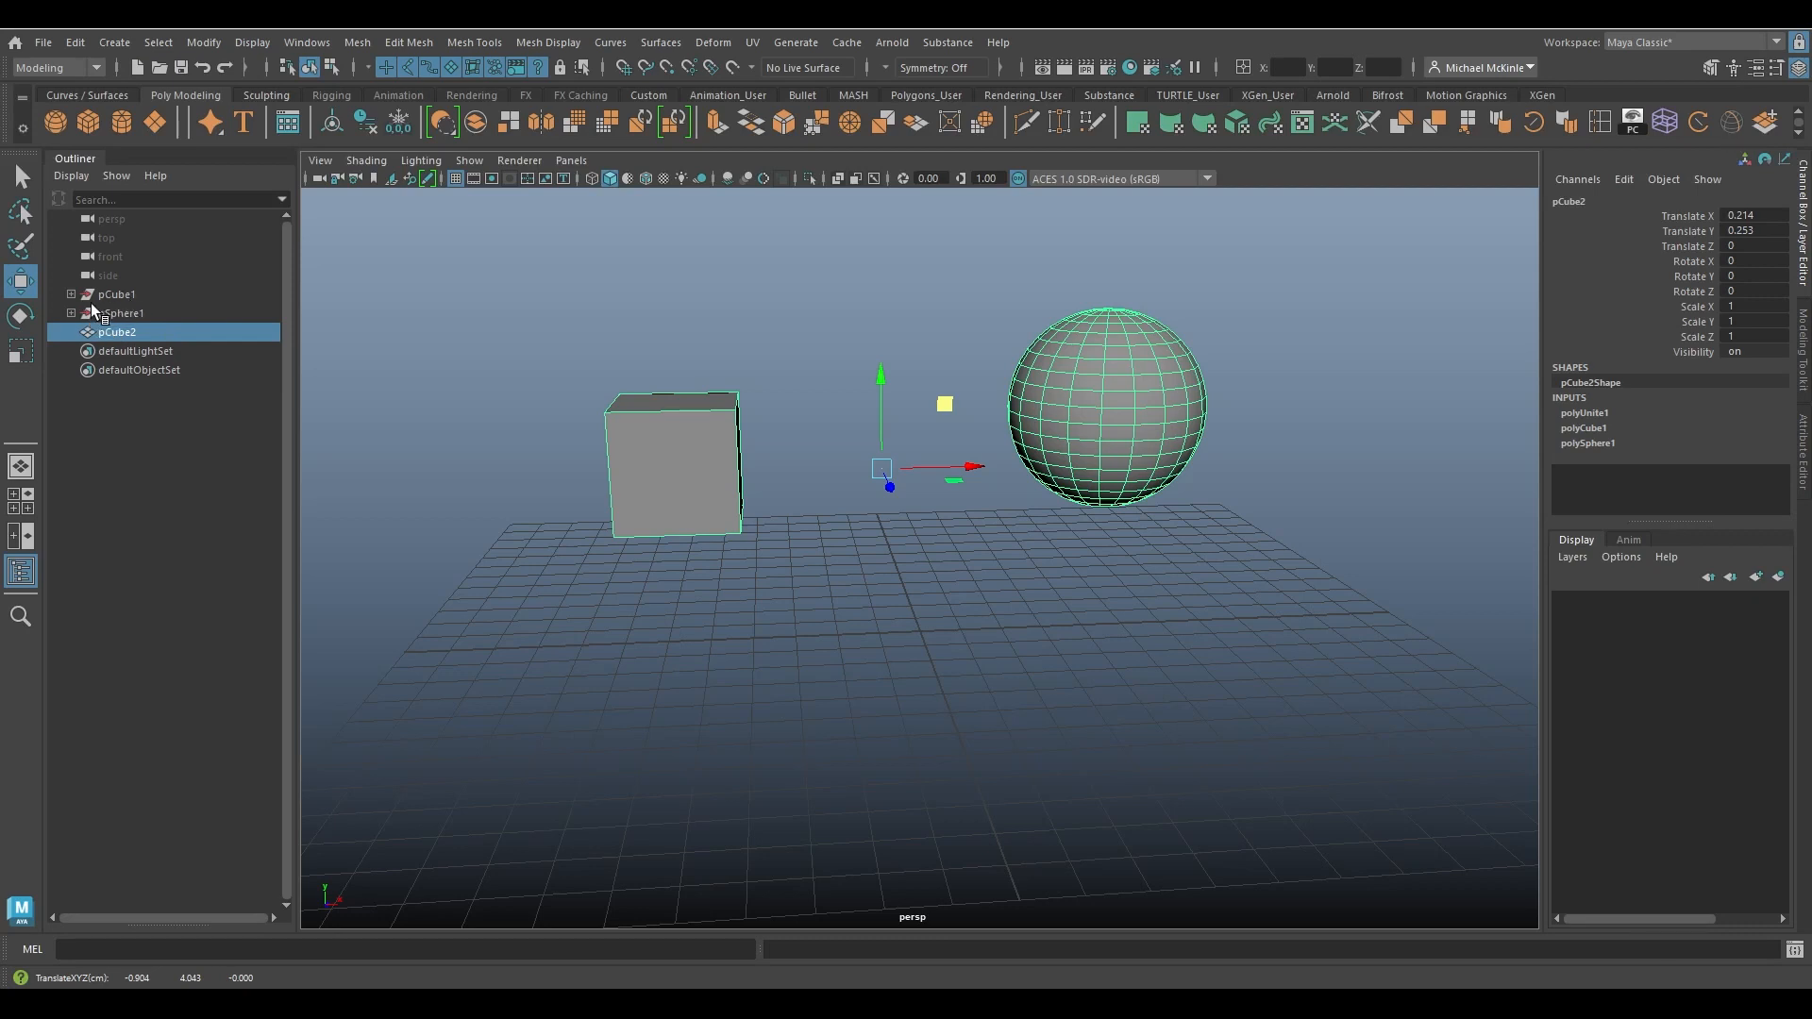
pyautogui.click(121, 296)
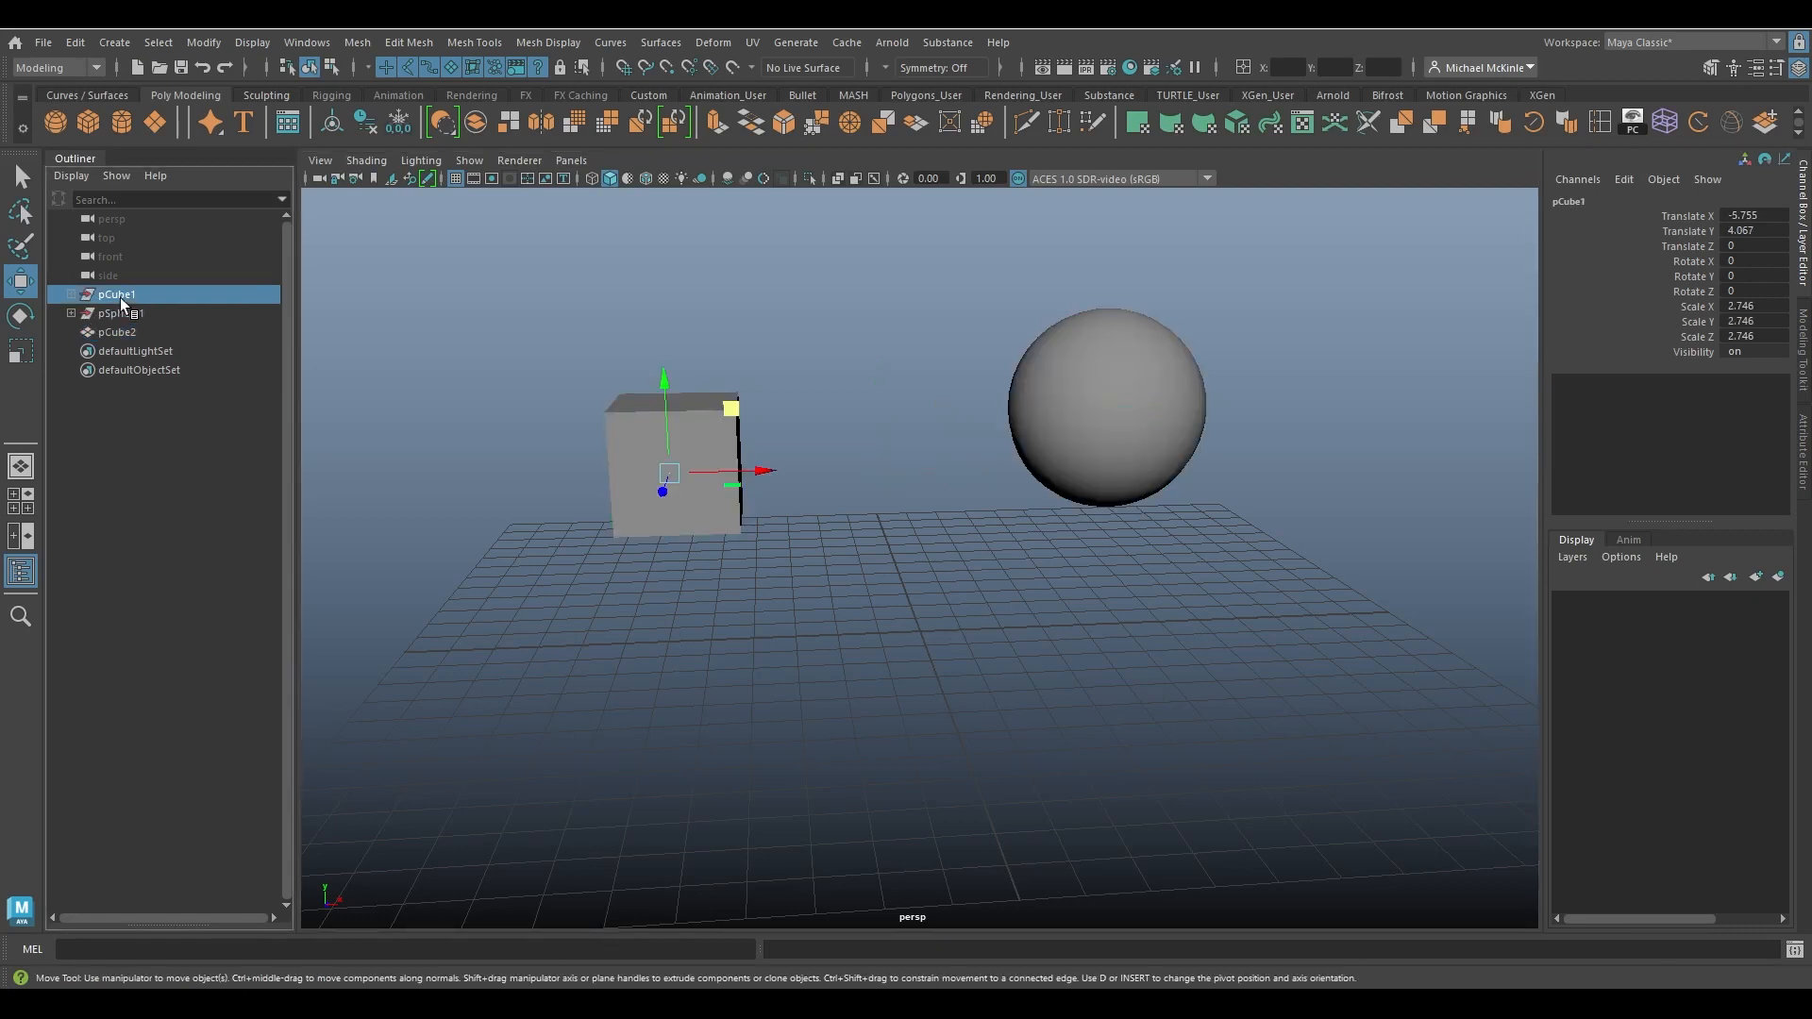
pyautogui.click(151, 315)
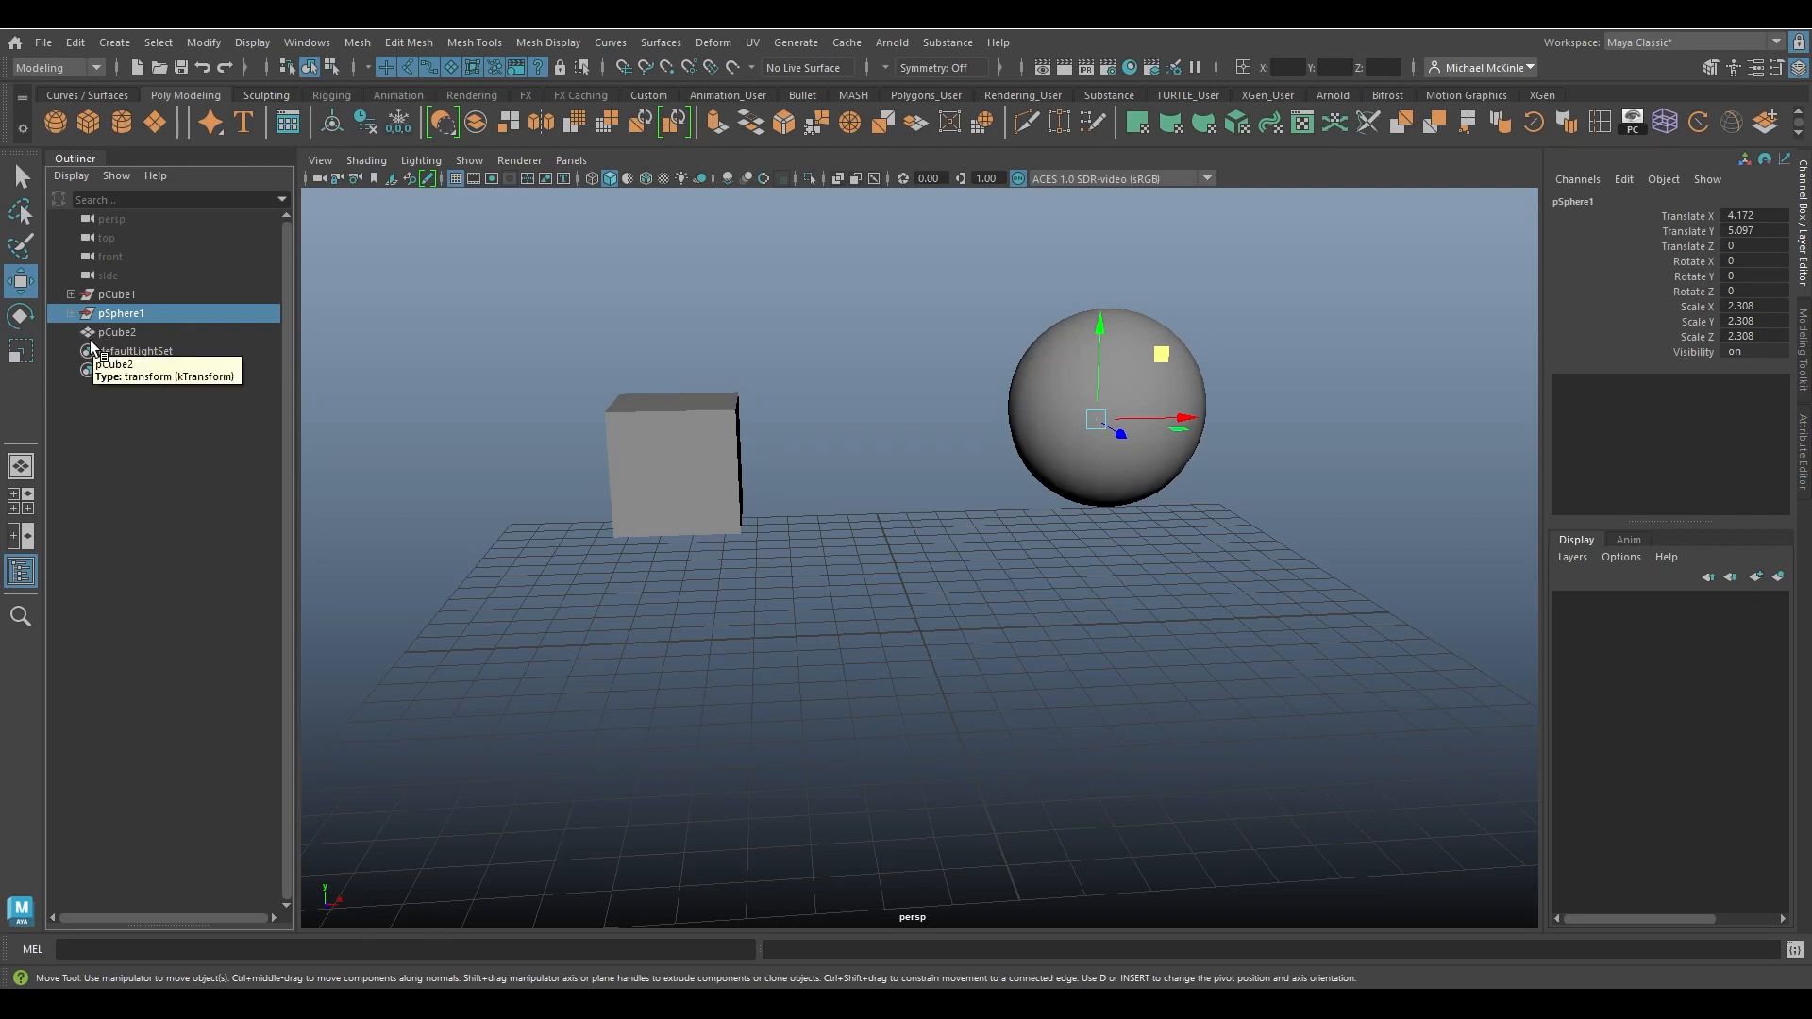
# Expand the pCube1 and pSphere1 groups and examine the transform nodes nested in them.
pyautogui.click(71, 294)
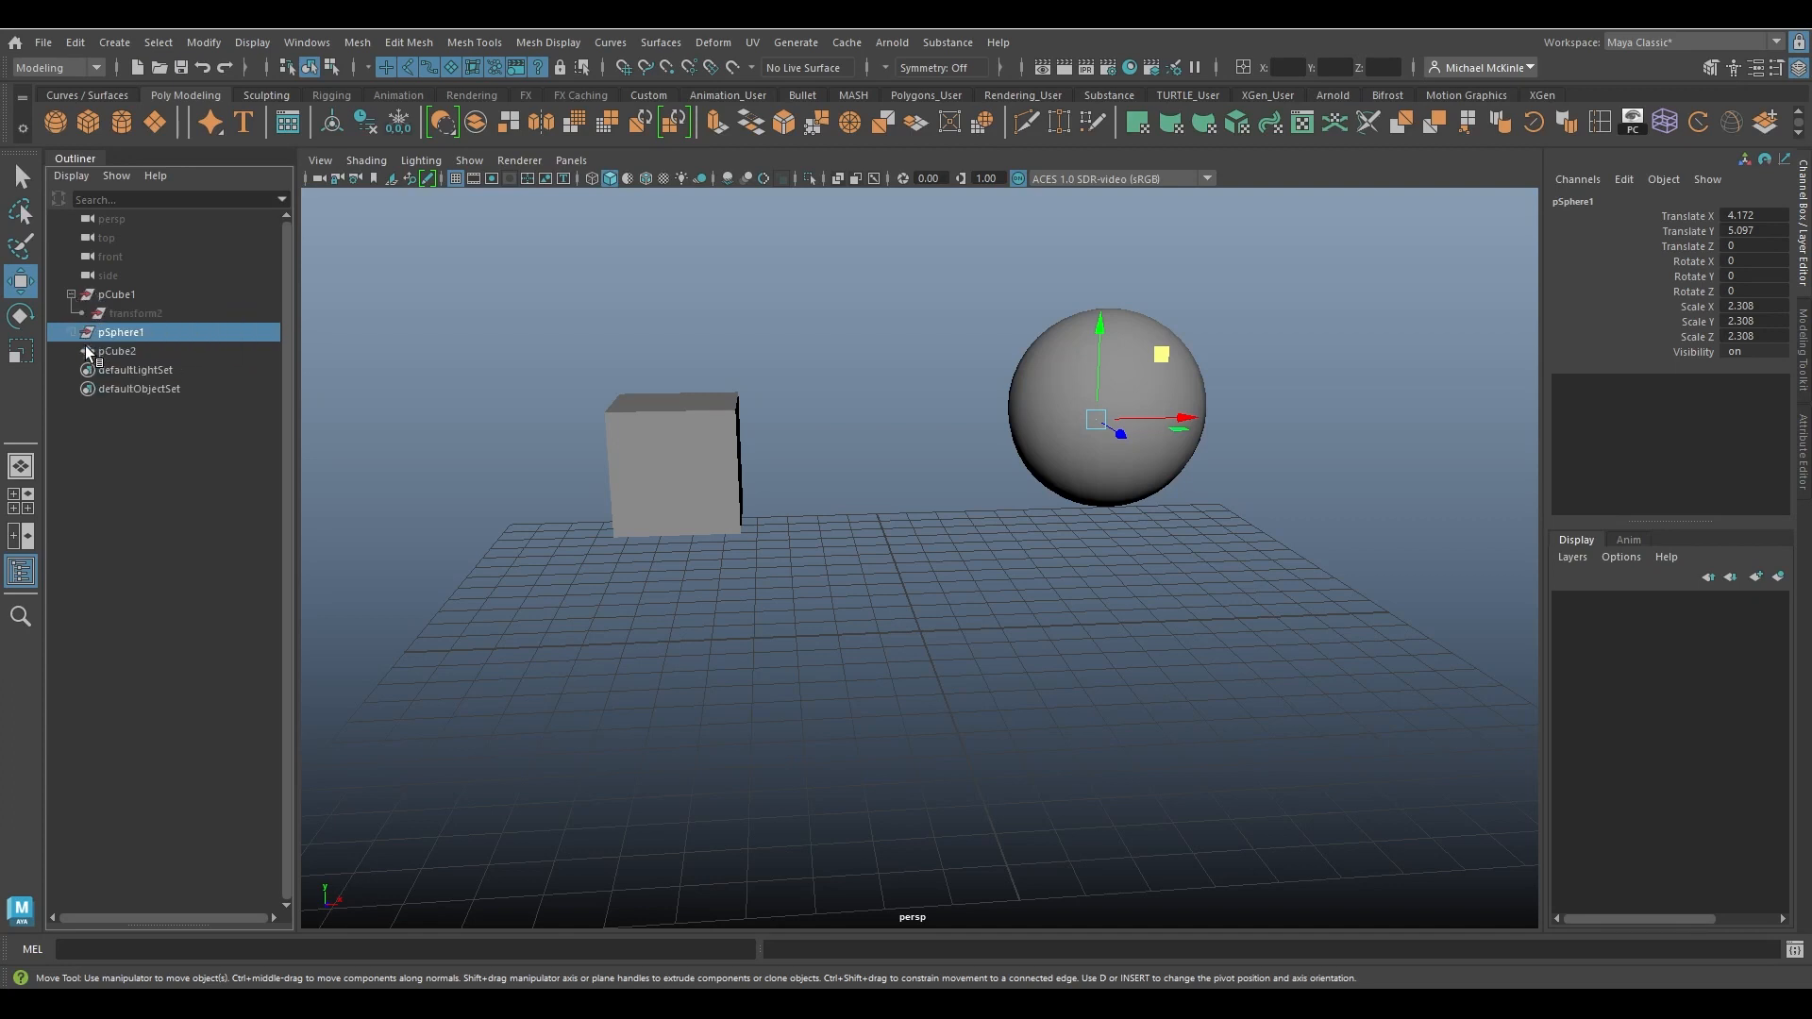
pyautogui.click(71, 332)
pyautogui.click(158, 313)
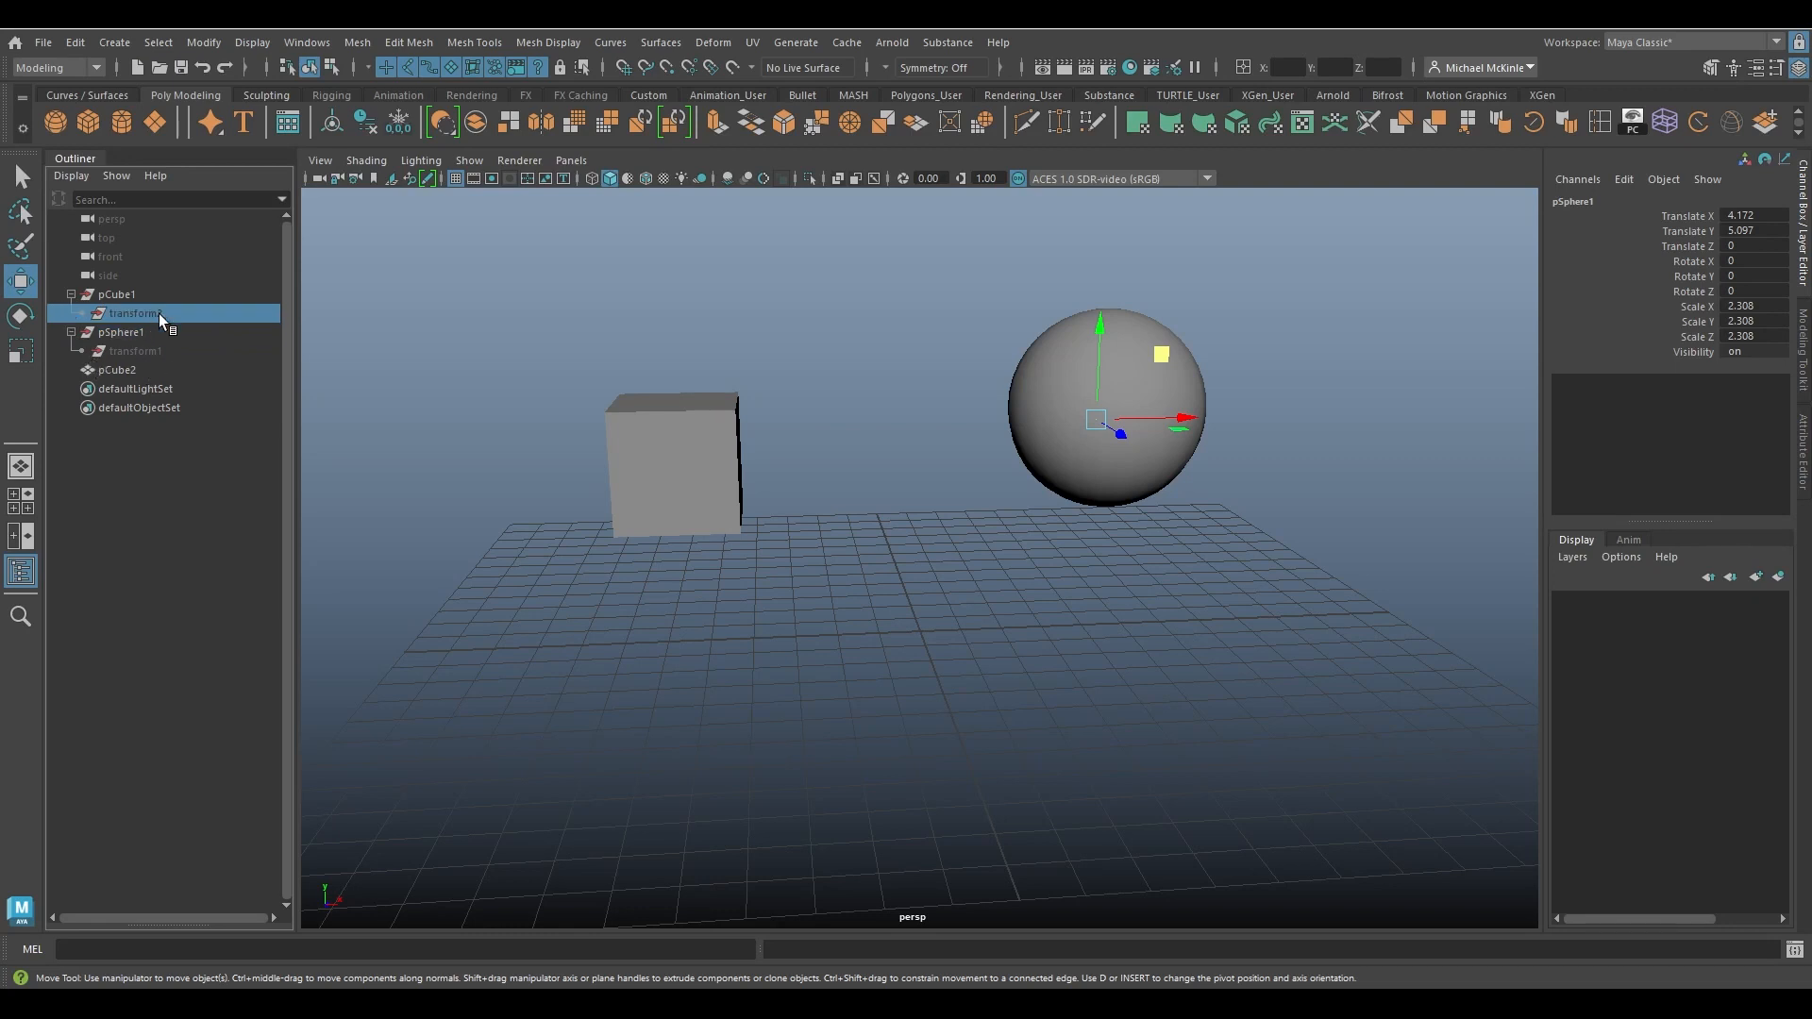
pyautogui.click(151, 353)
pyautogui.click(167, 314)
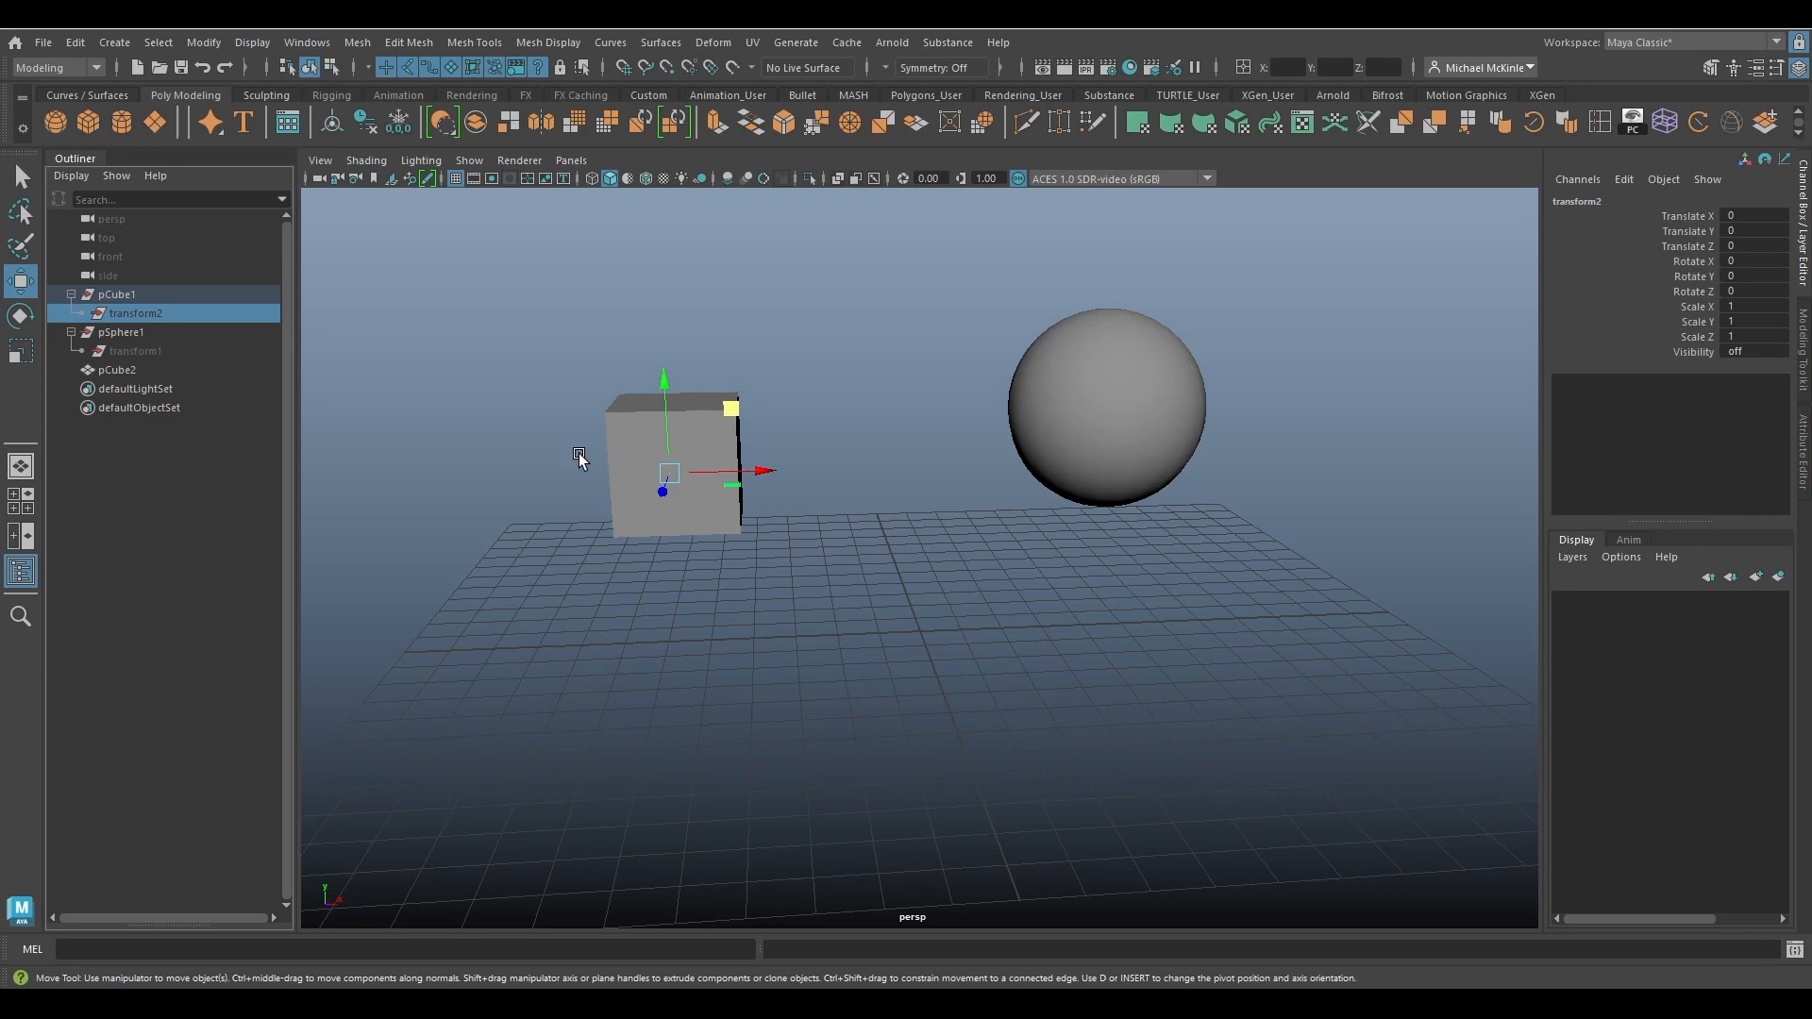
# Move the combined mesh pCube2 to about X 0.92, Y -0.17 and inspect the nested transform1 and transform2 nodes again.
pyautogui.click(179, 371)
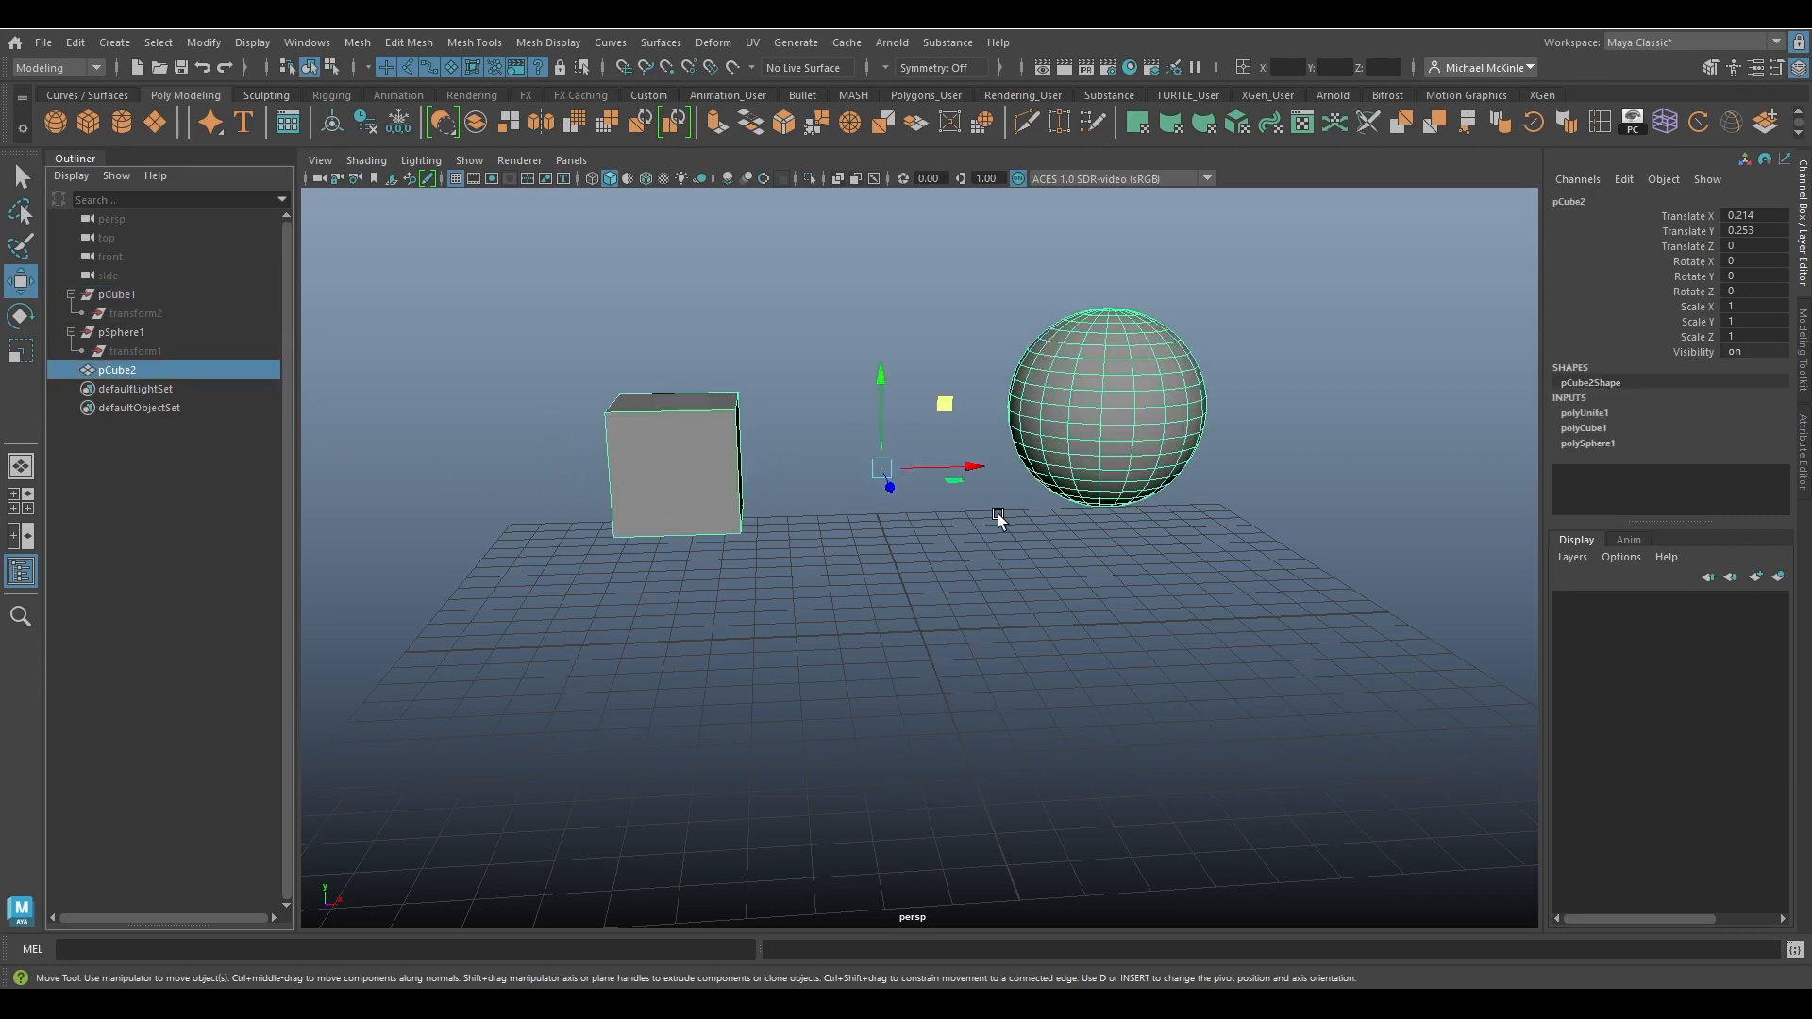
pyautogui.moveTo(945, 404)
pyautogui.mouseDown()
pyautogui.moveTo(991, 449)
pyautogui.moveTo(976, 422)
pyautogui.mouseUp()
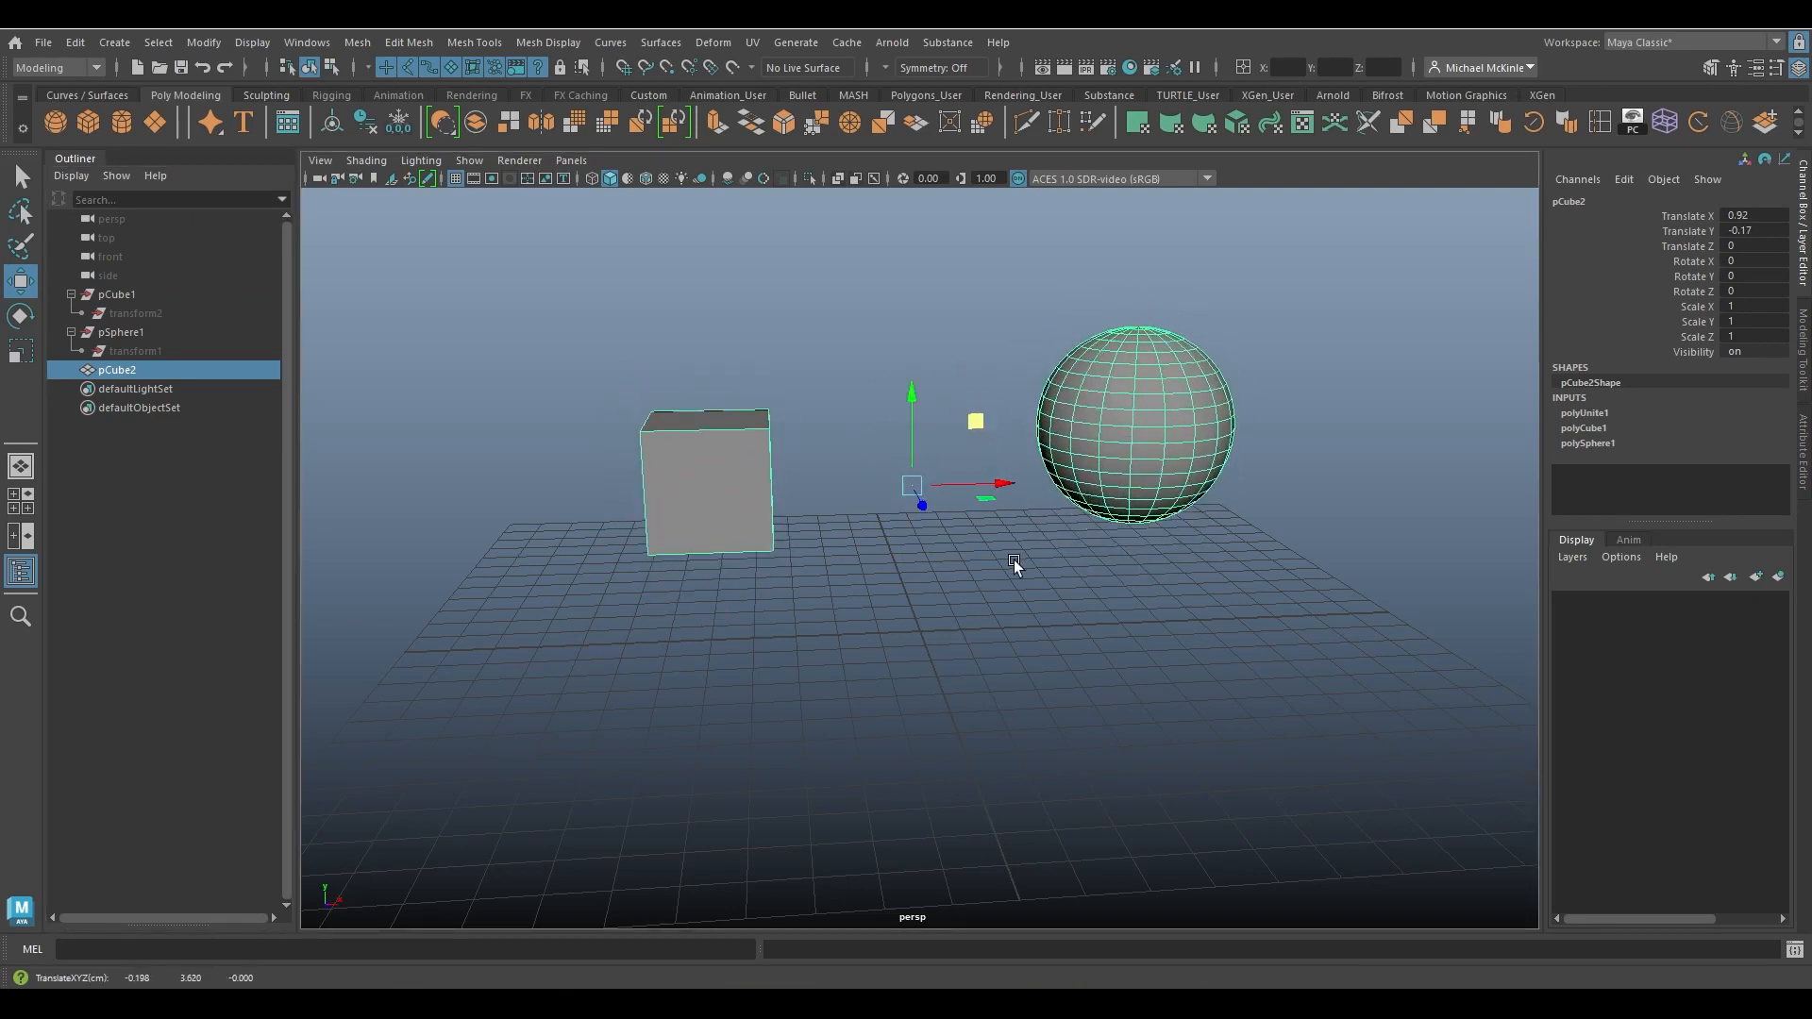
pyautogui.click(162, 351)
pyautogui.click(164, 311)
pyautogui.click(153, 348)
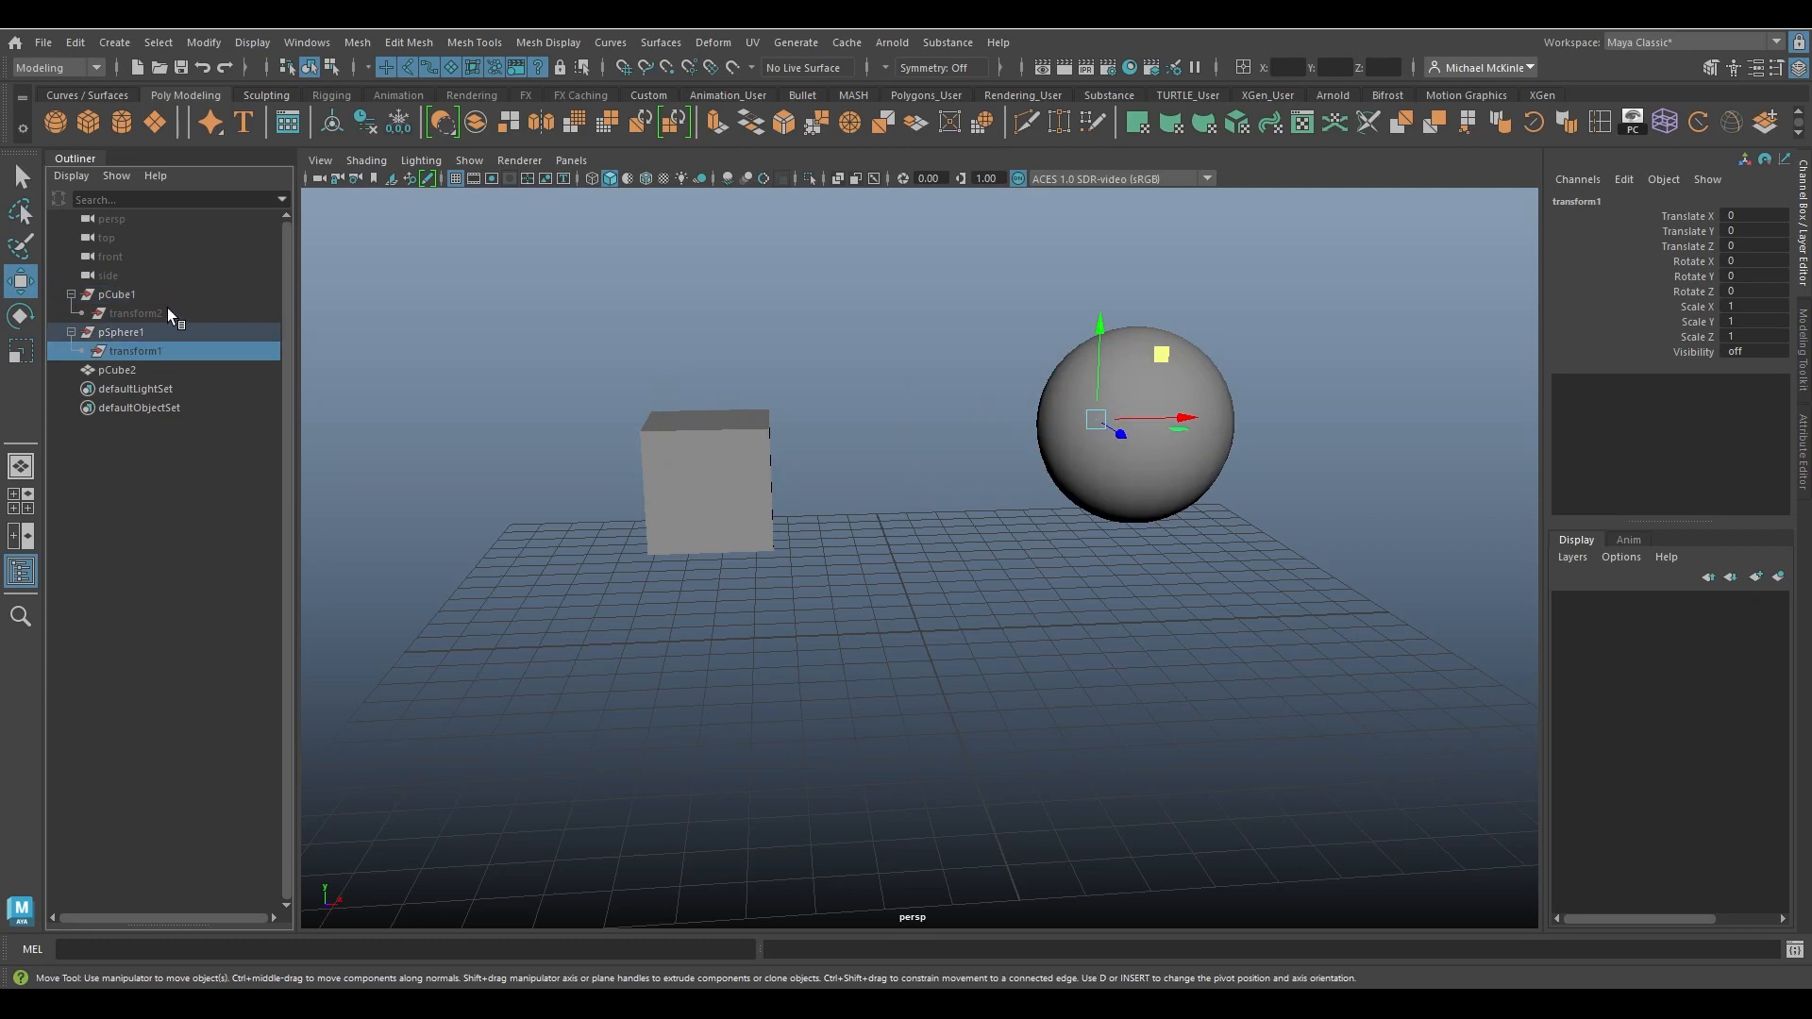
pyautogui.click(167, 311)
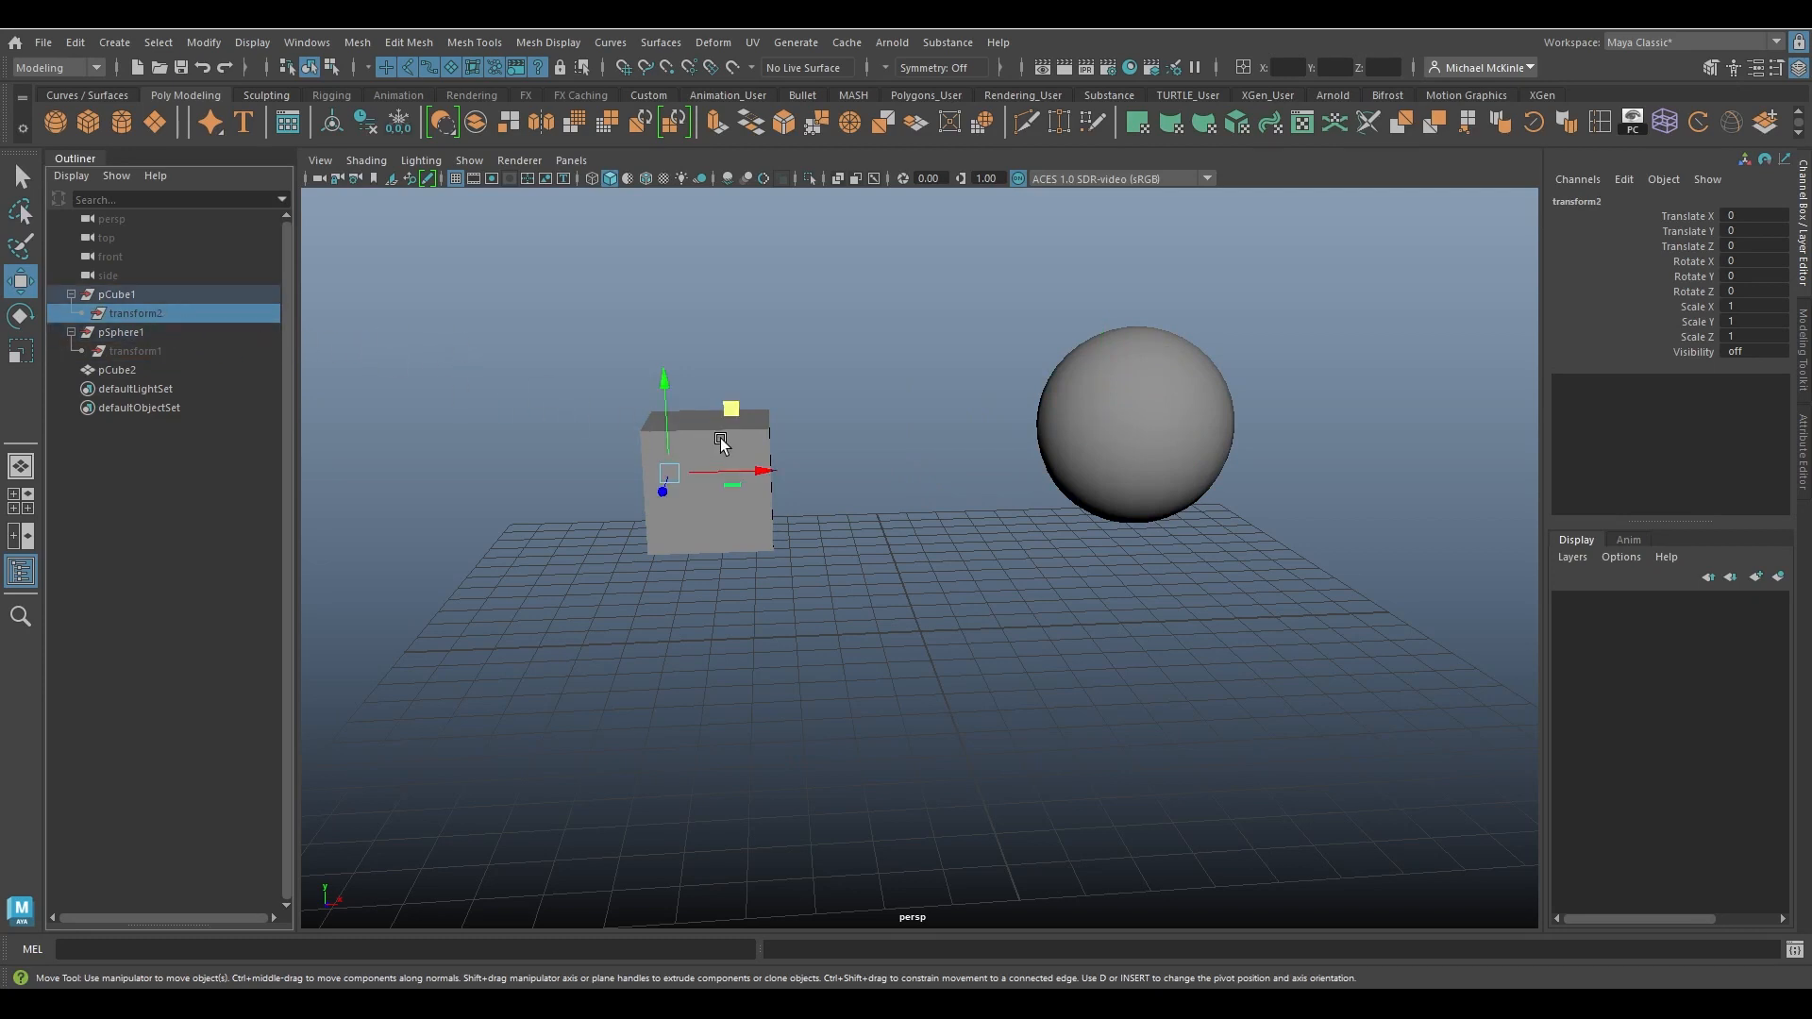
# Reposition the cube part with its nested transform2 node and move the pCube1 group to about X -5.328, Y 4.144.
pyautogui.moveTo(731, 415)
pyautogui.mouseDown()
pyautogui.moveTo(700, 379)
pyautogui.moveTo(747, 403)
pyautogui.mouseUp()
pyautogui.click(193, 296)
pyautogui.click(1139, 445)
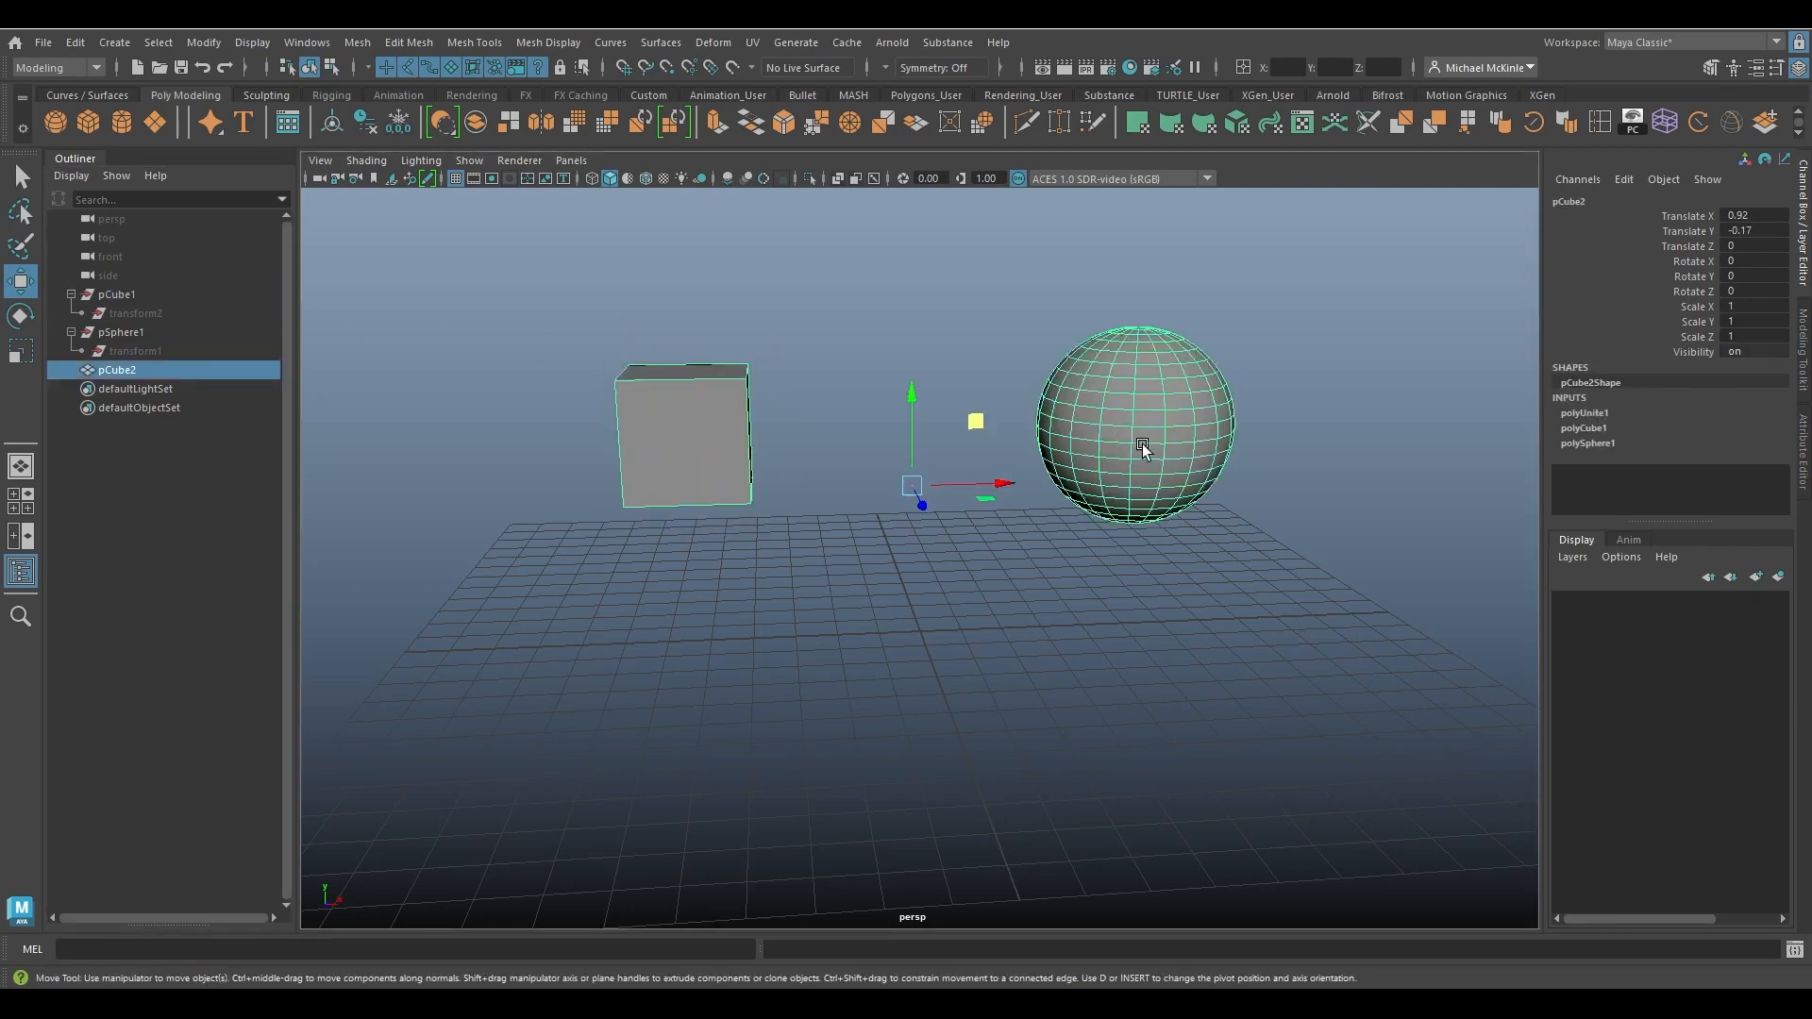
# Move the pSphere1 group farther away from the cube and slightly upward.
pyautogui.click(148, 339)
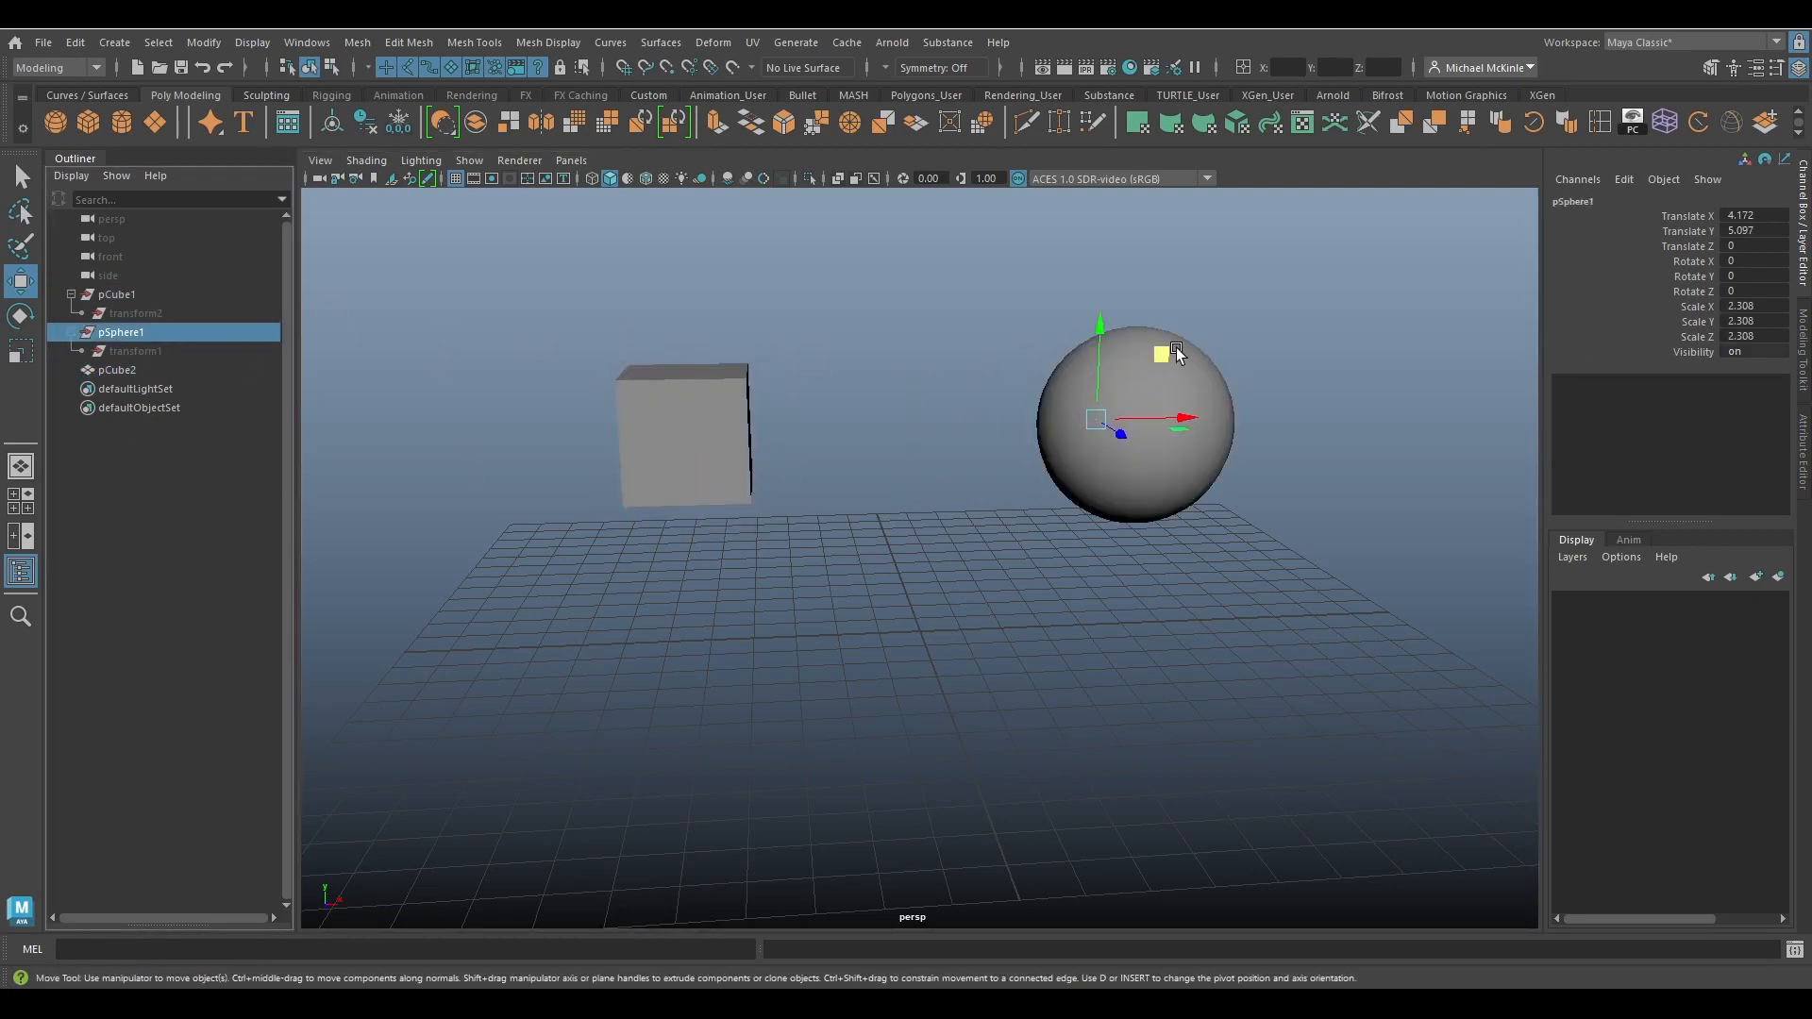
pyautogui.click(1169, 357)
pyautogui.click(147, 331)
pyautogui.moveTo(1160, 354); pyautogui.dragTo(1255, 344)
# Compare the combined mesh pCube2 with the leftover pCube1 and pSphere1 groups and check their pivots.
pyautogui.click(681, 449)
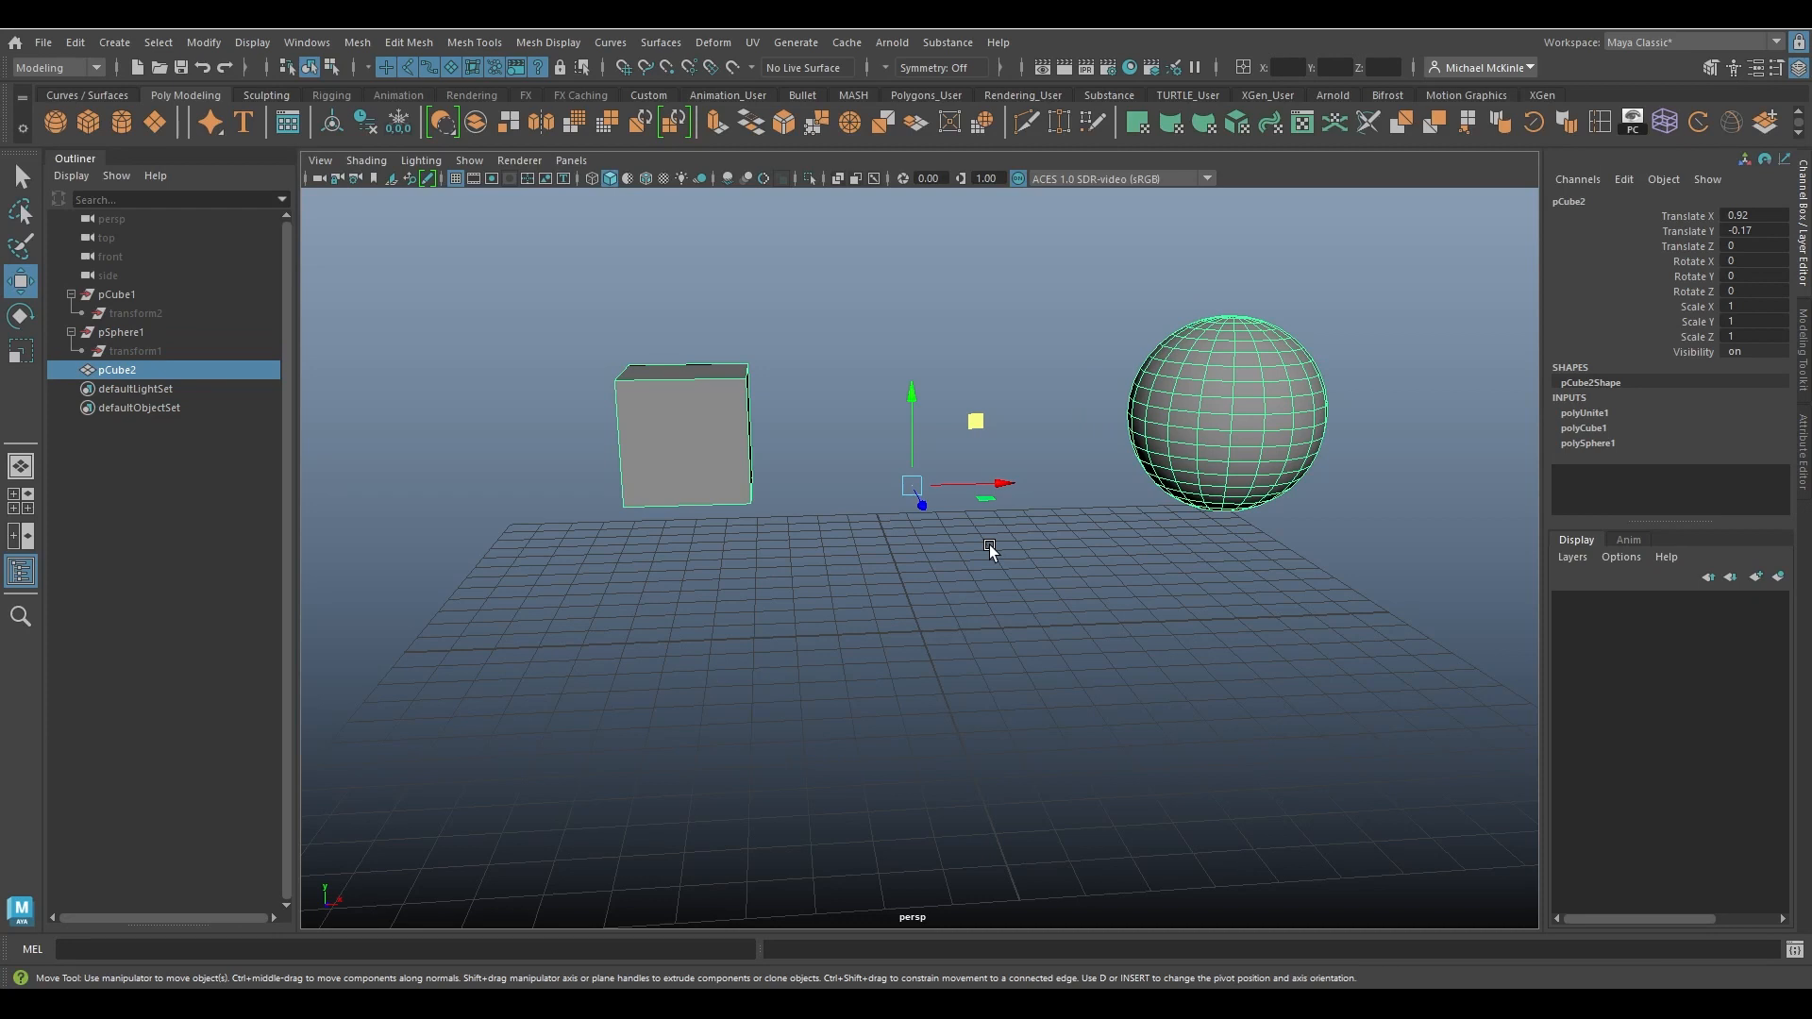
pyautogui.click(124, 297)
pyautogui.click(122, 333)
pyautogui.click(138, 296)
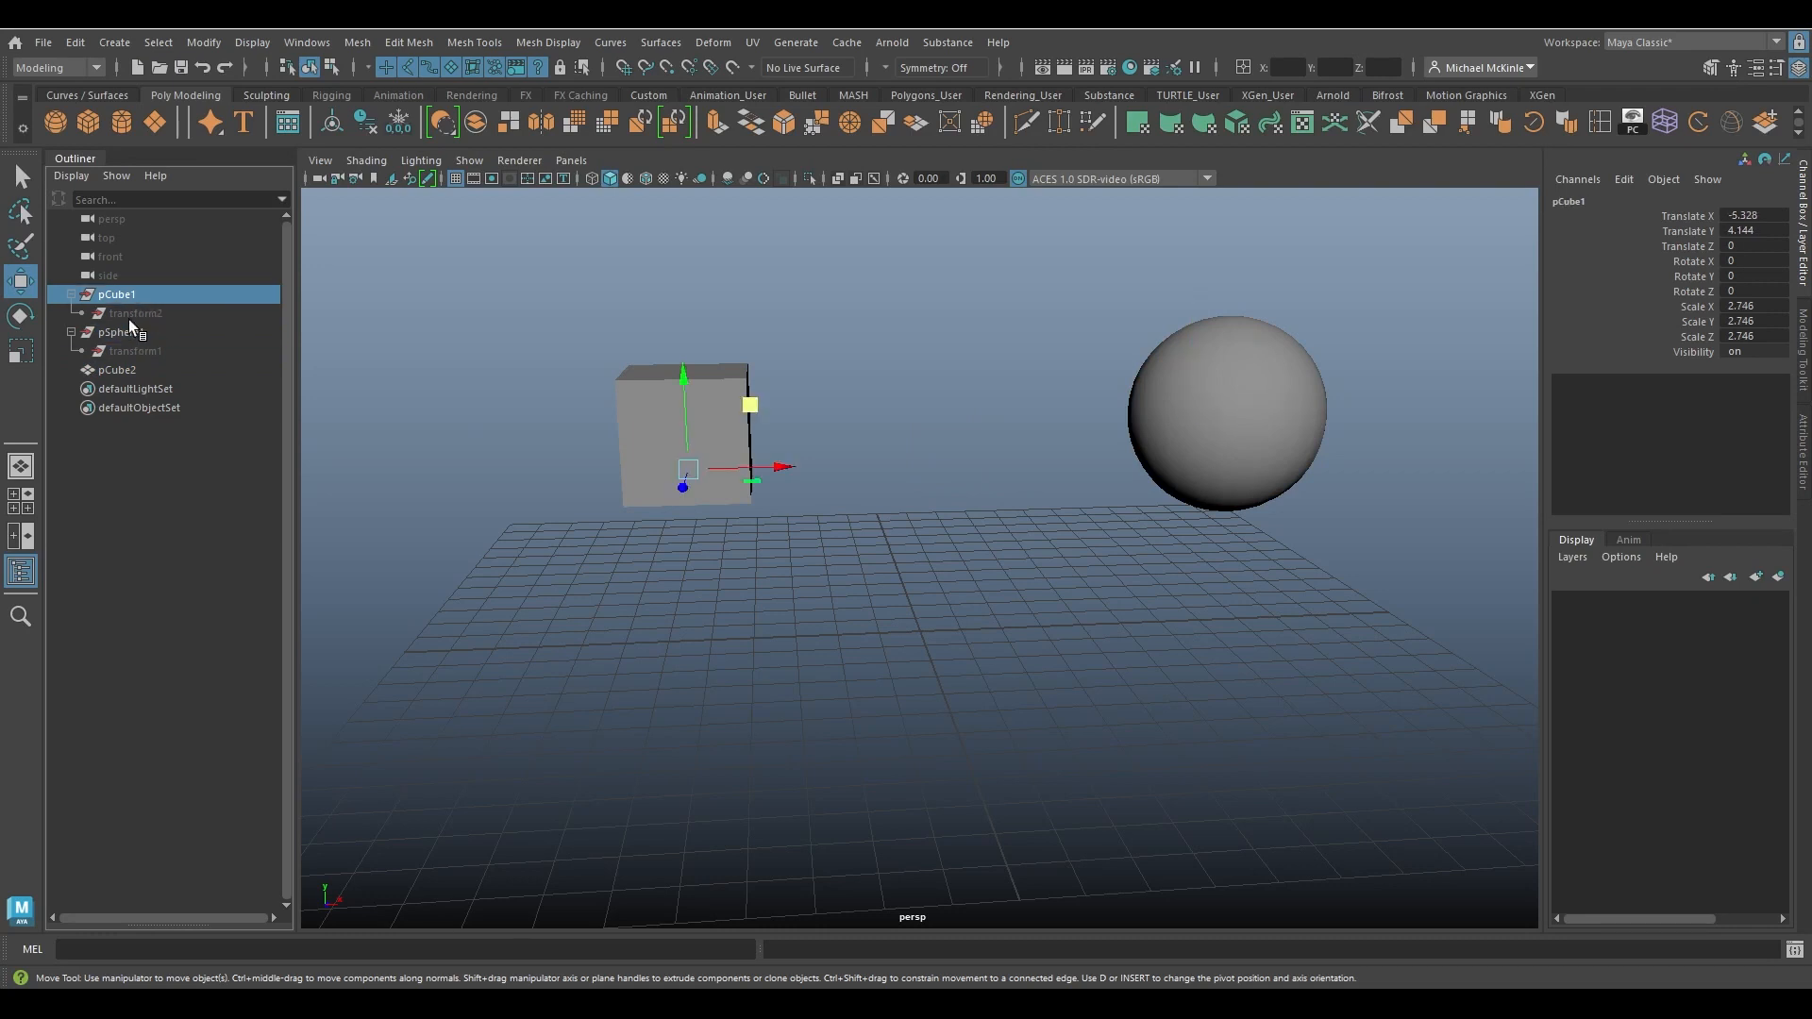
pyautogui.click(127, 371)
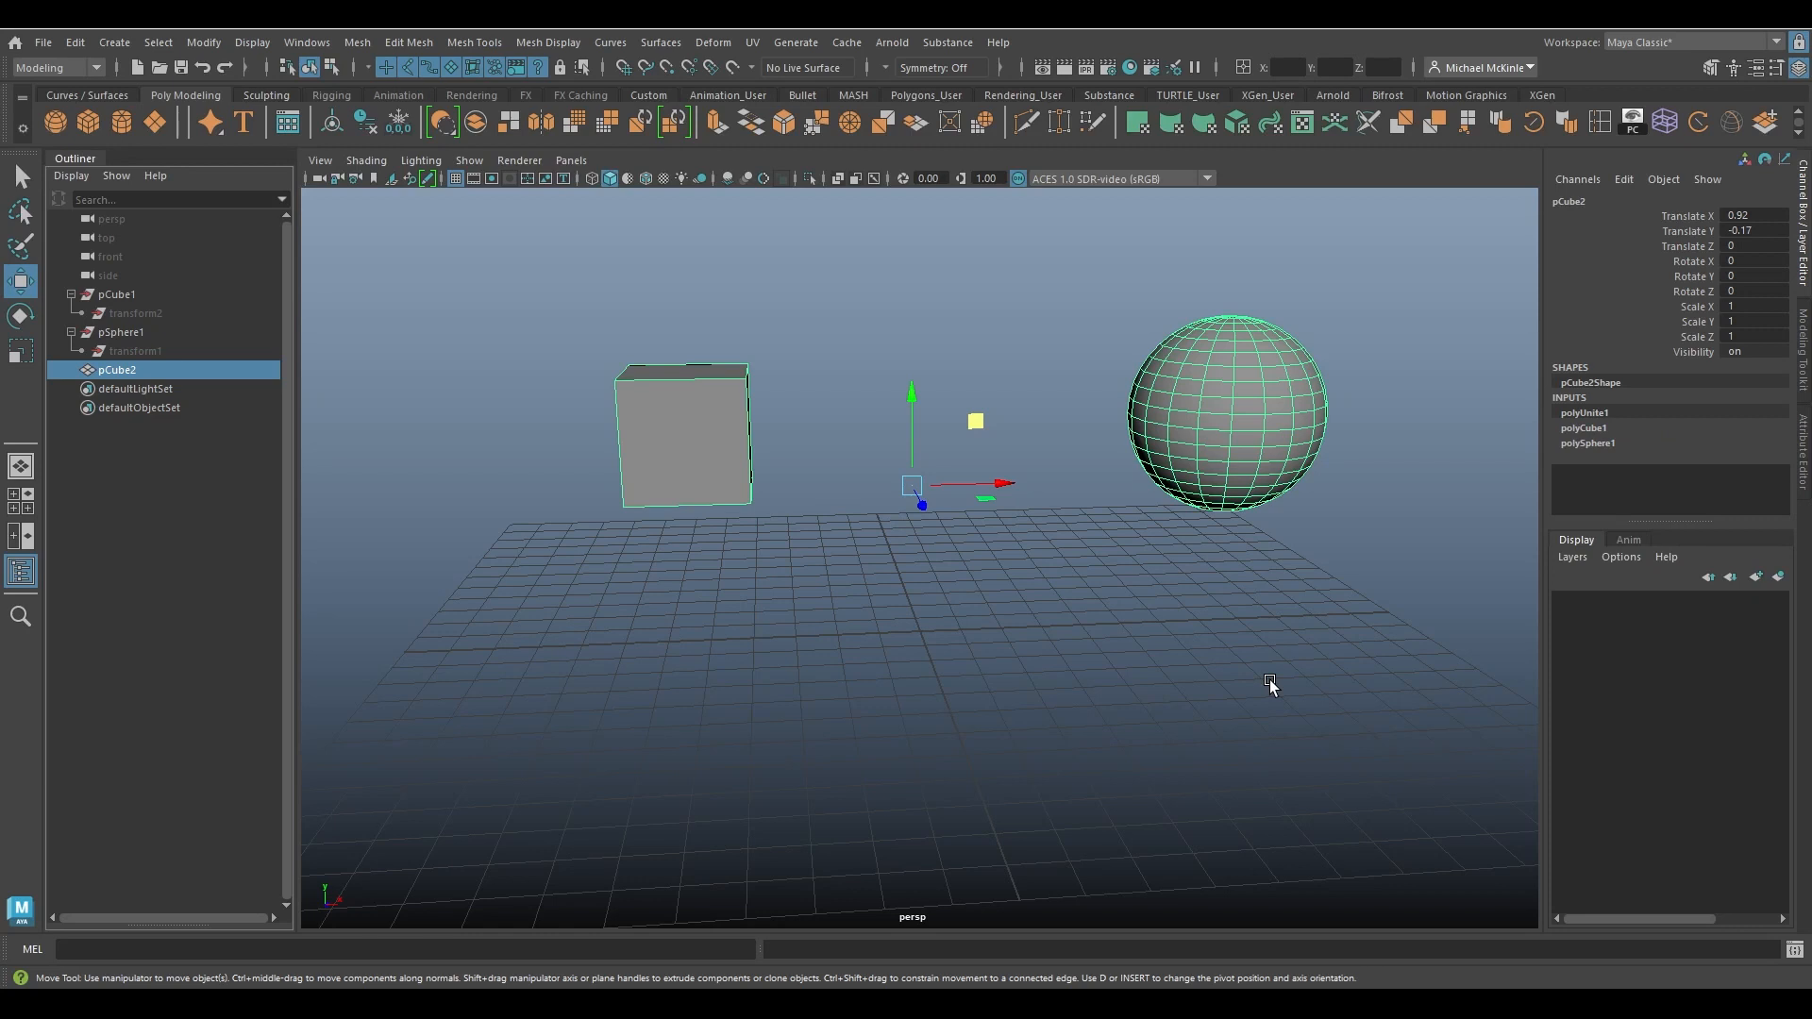
# Inspect the polySphere1 and polyCube1 history of pCube2 and try adjusting the cube's Subdivisions Width and Subdivisions Height.
pyautogui.click(1593, 443)
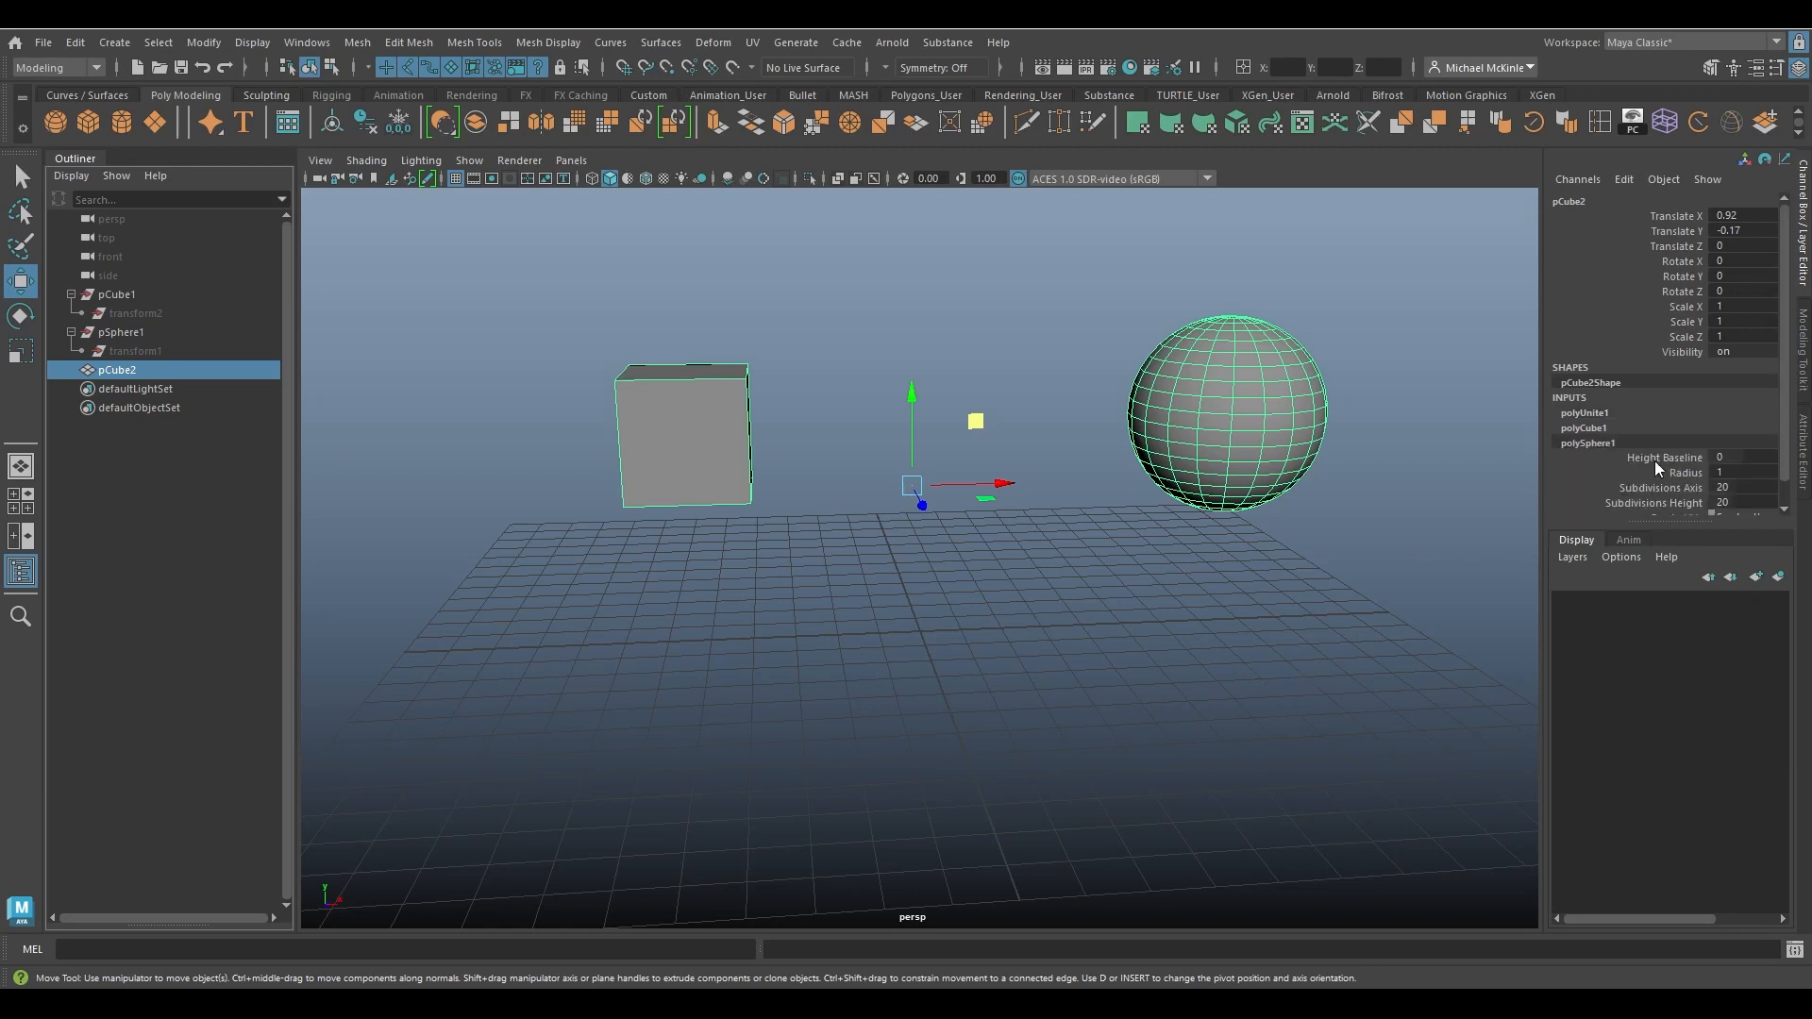
pyautogui.scroll(-1, 1663, 463)
pyautogui.click(1588, 400)
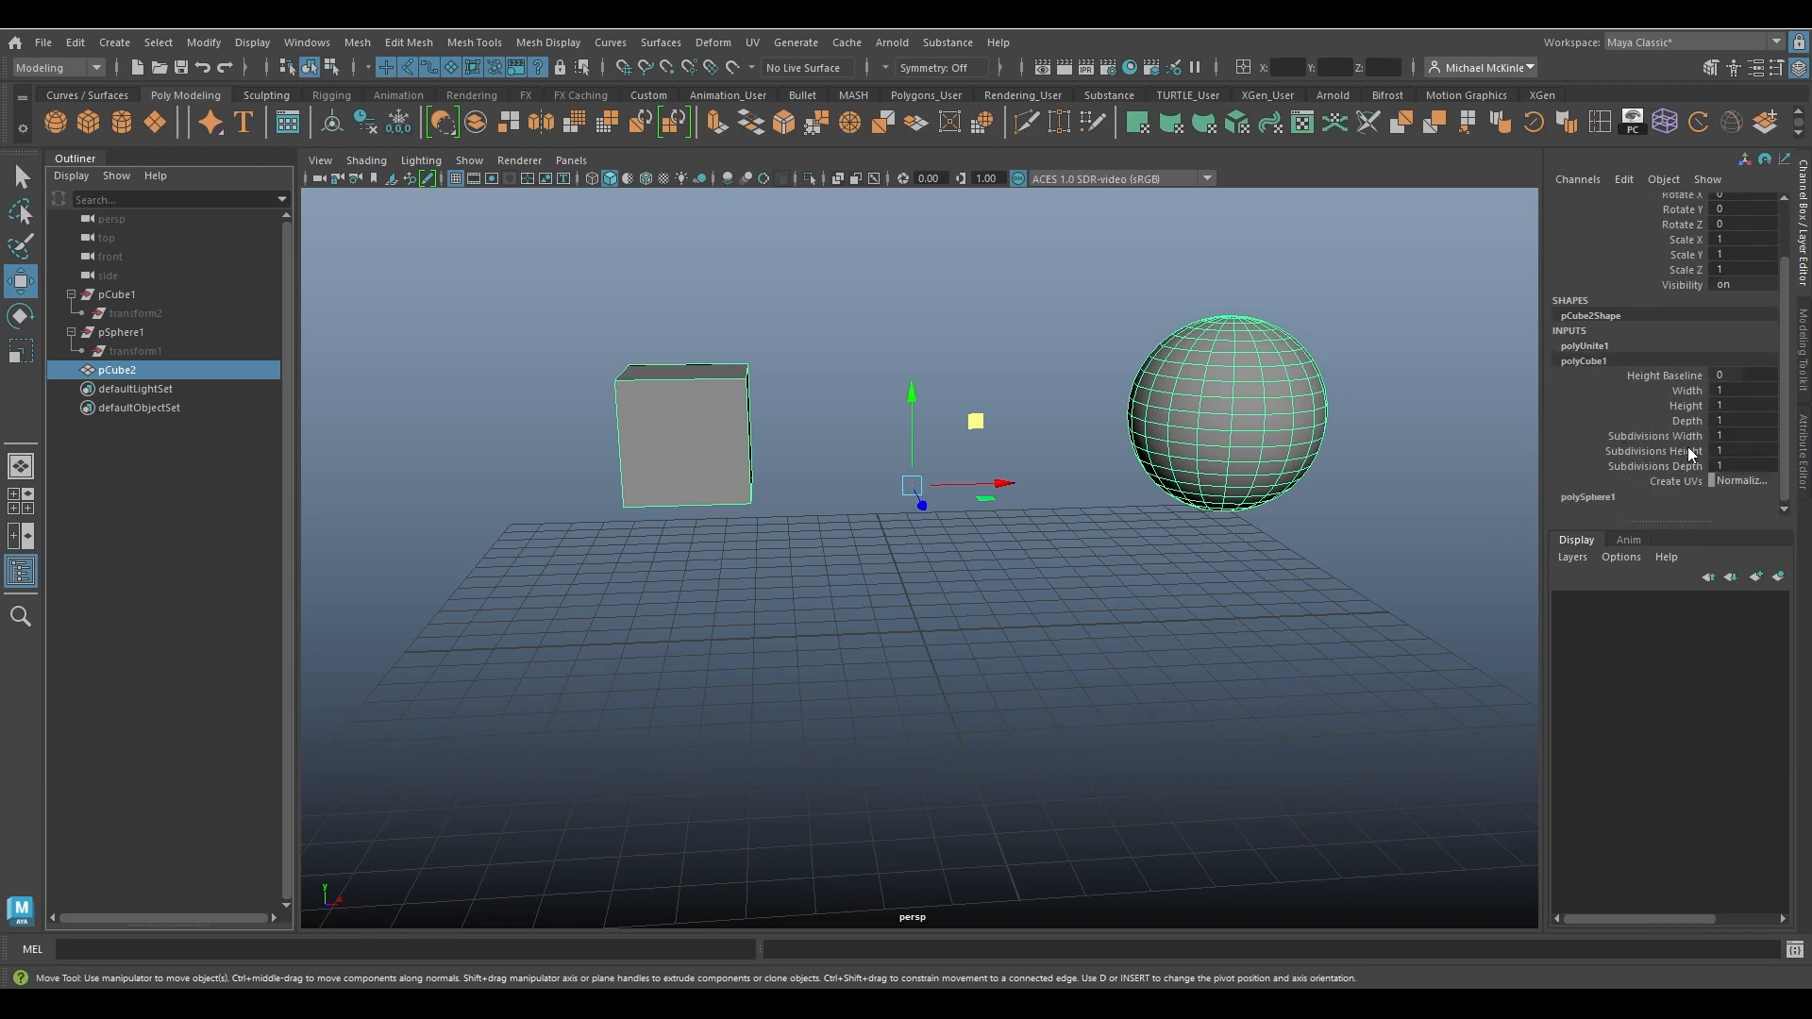
pyautogui.moveTo(1685, 446); pyautogui.dragTo(1577, 457)
pyautogui.moveTo(1387, 466); pyautogui.dragTo(1362, 495, button='middle')
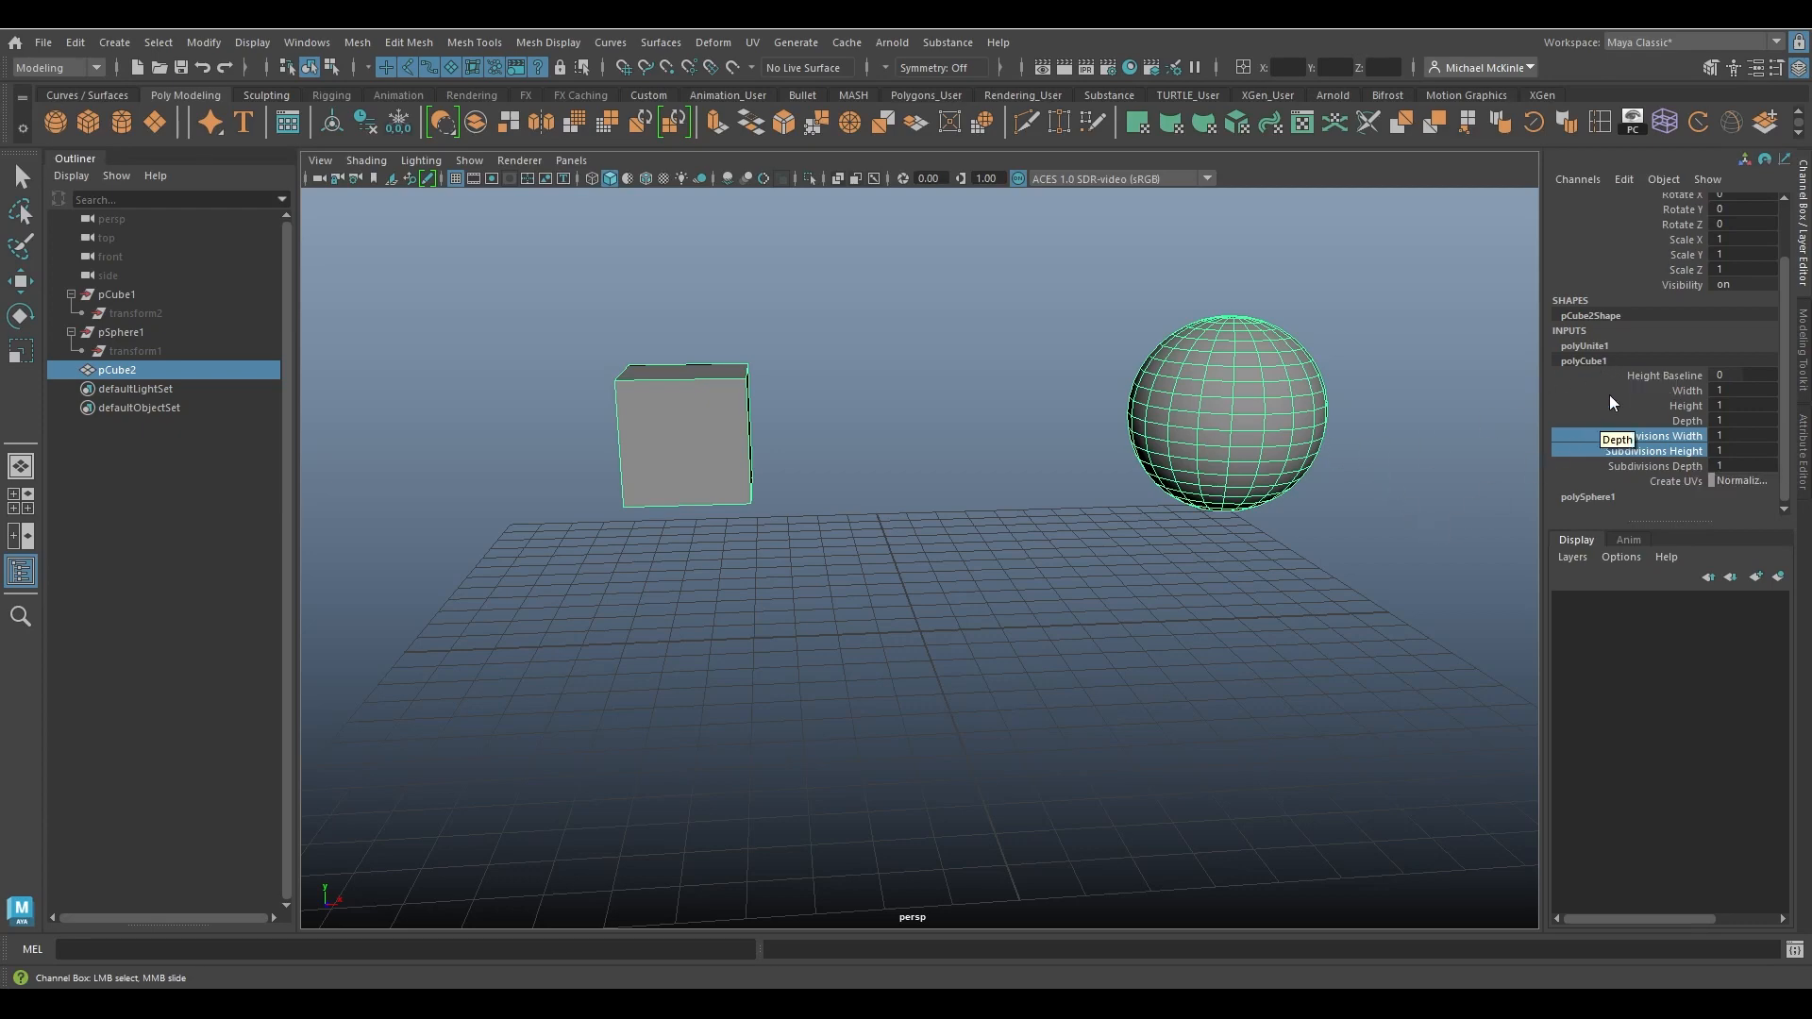
pyautogui.press('w')
# Set the polySphere1 Radius to 1.9 and Subdivisions Axis to 28 in the combined mesh's history.
pyautogui.click(1593, 443)
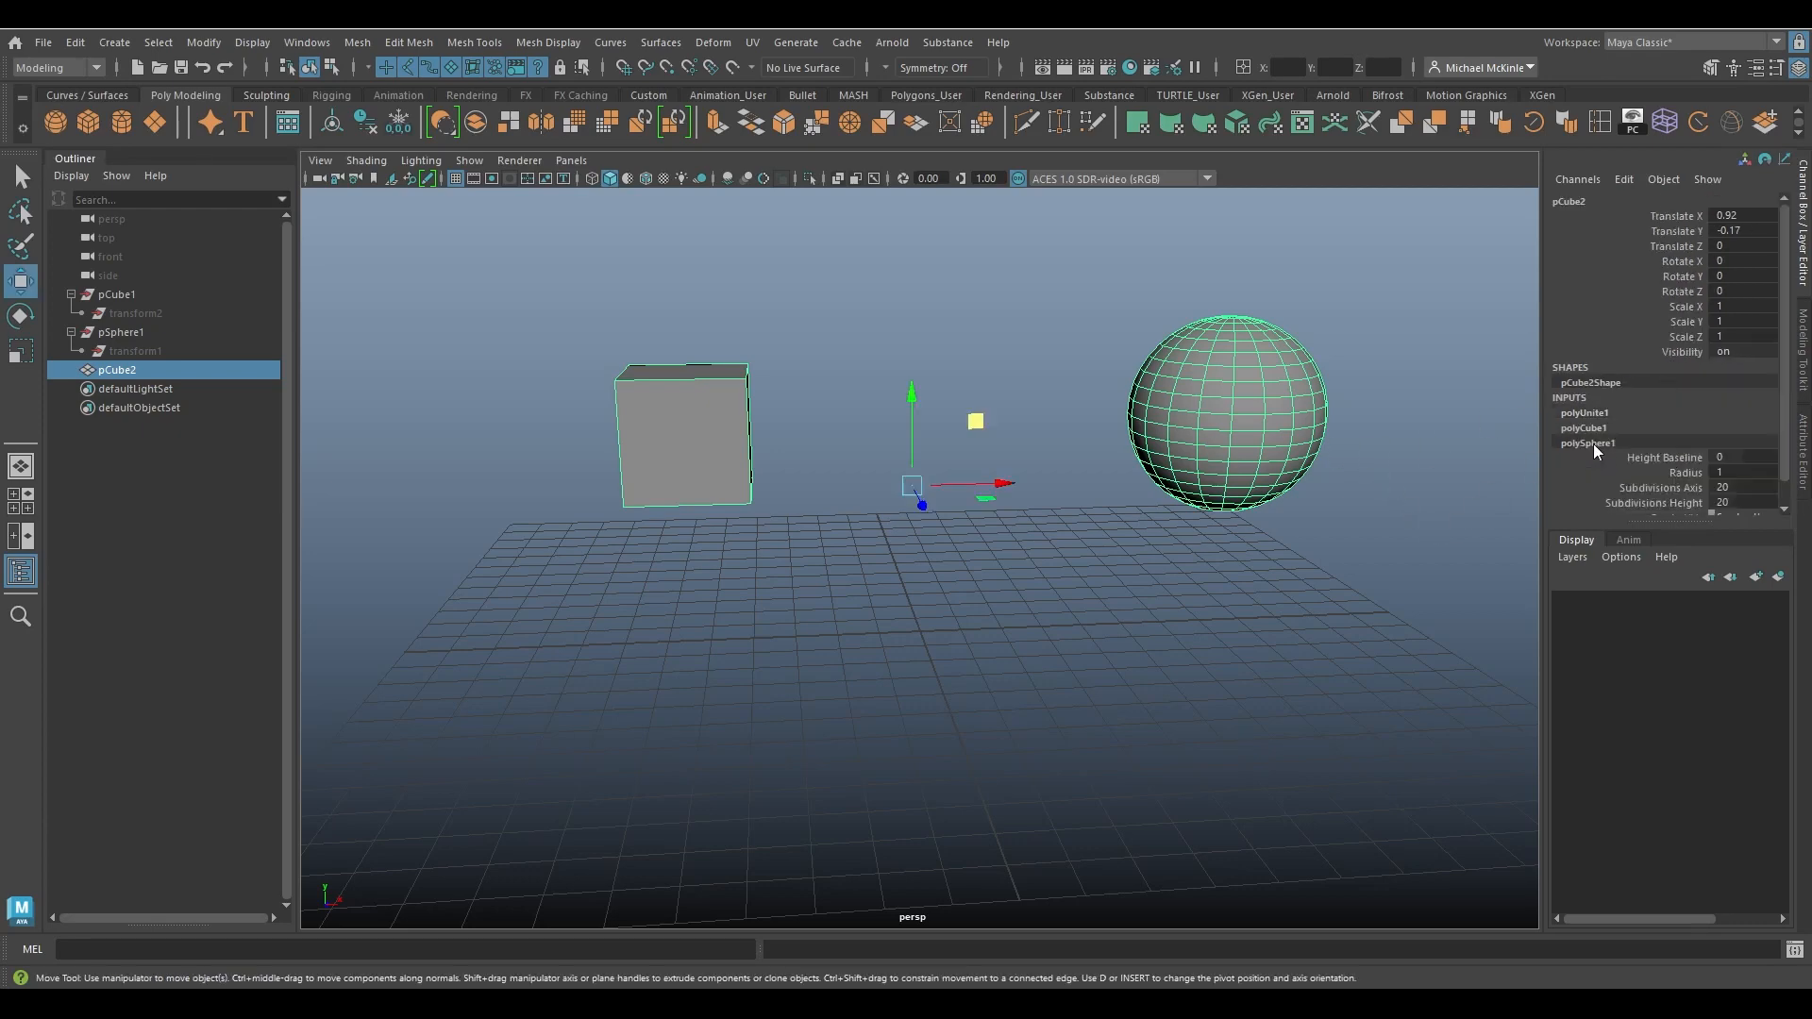
pyautogui.scroll(-1, 1699, 480)
pyautogui.click(1675, 449)
pyautogui.moveTo(1265, 515)
pyautogui.mouseDown(button='middle')
pyautogui.moveTo(1312, 514)
pyautogui.moveTo(1246, 501)
pyautogui.moveTo(1443, 541)
pyautogui.moveTo(1236, 515)
pyautogui.moveTo(1265, 517)
pyautogui.mouseUp(button='middle')
pyautogui.click(1669, 465)
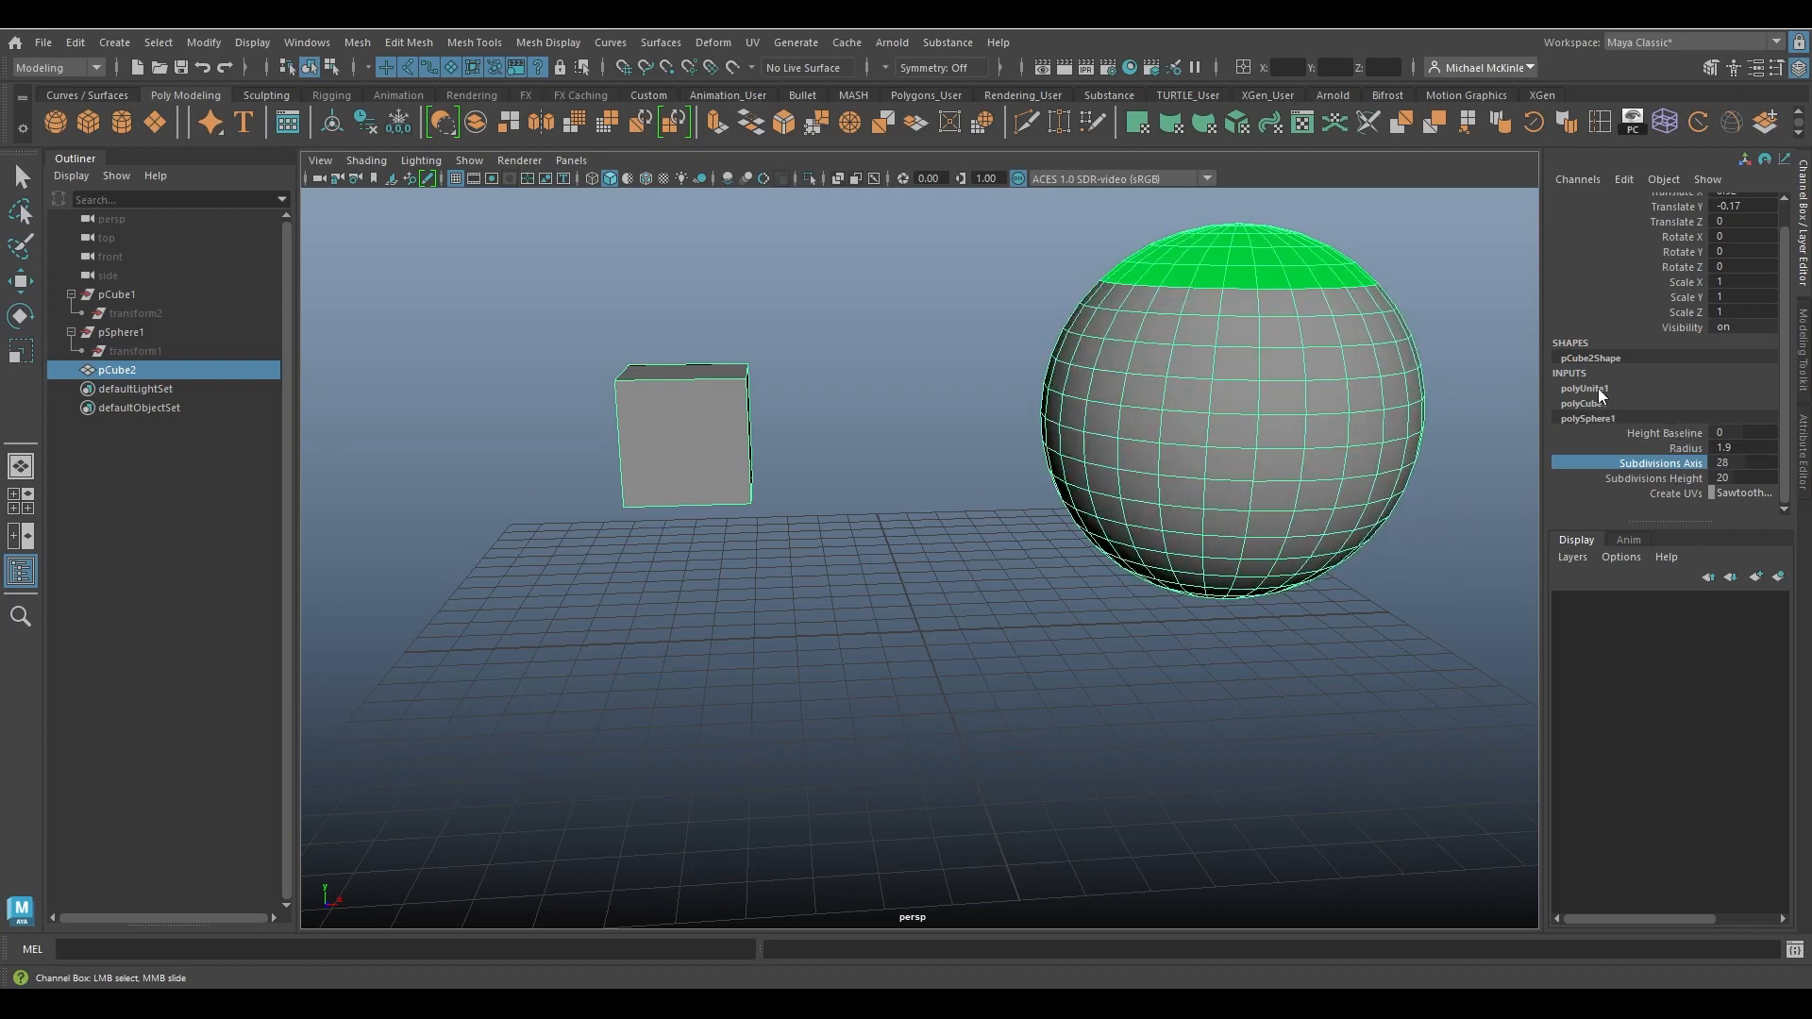
pyautogui.press('w')
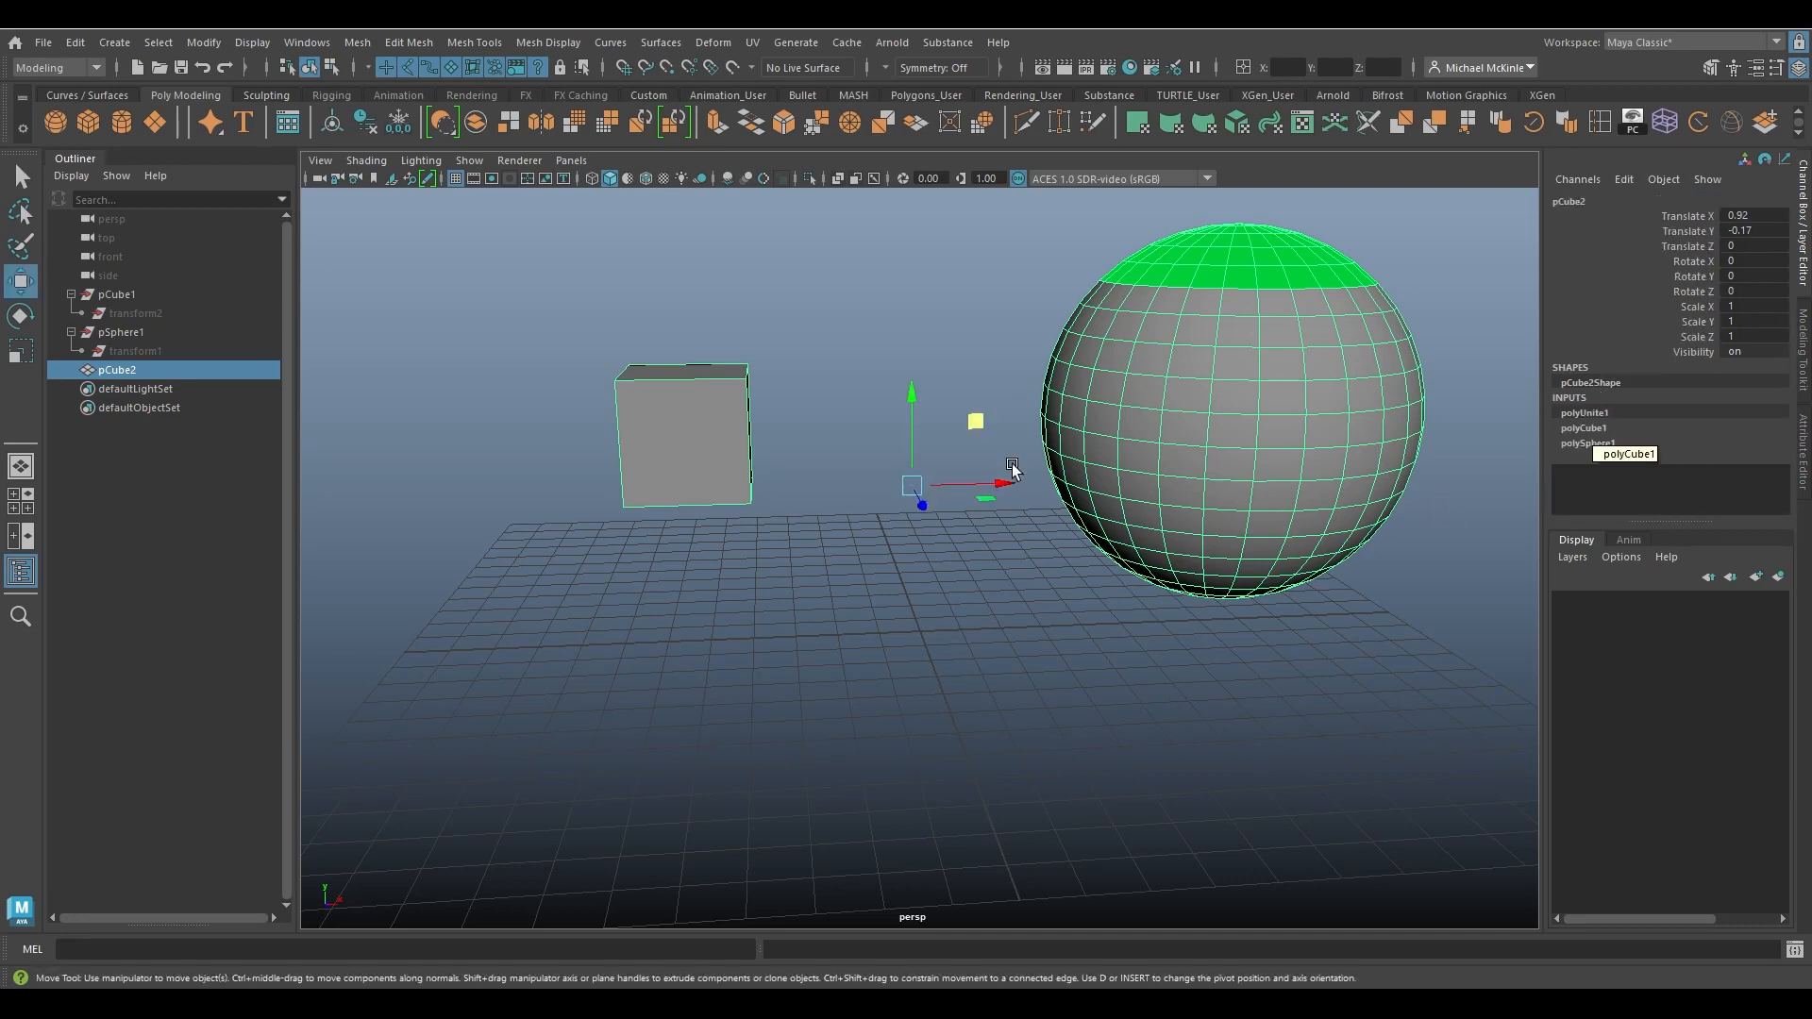
# Check the pSphere1 group, then delete the construction history of the combined mesh pCube2.
pyautogui.click(132, 334)
pyautogui.click(131, 371)
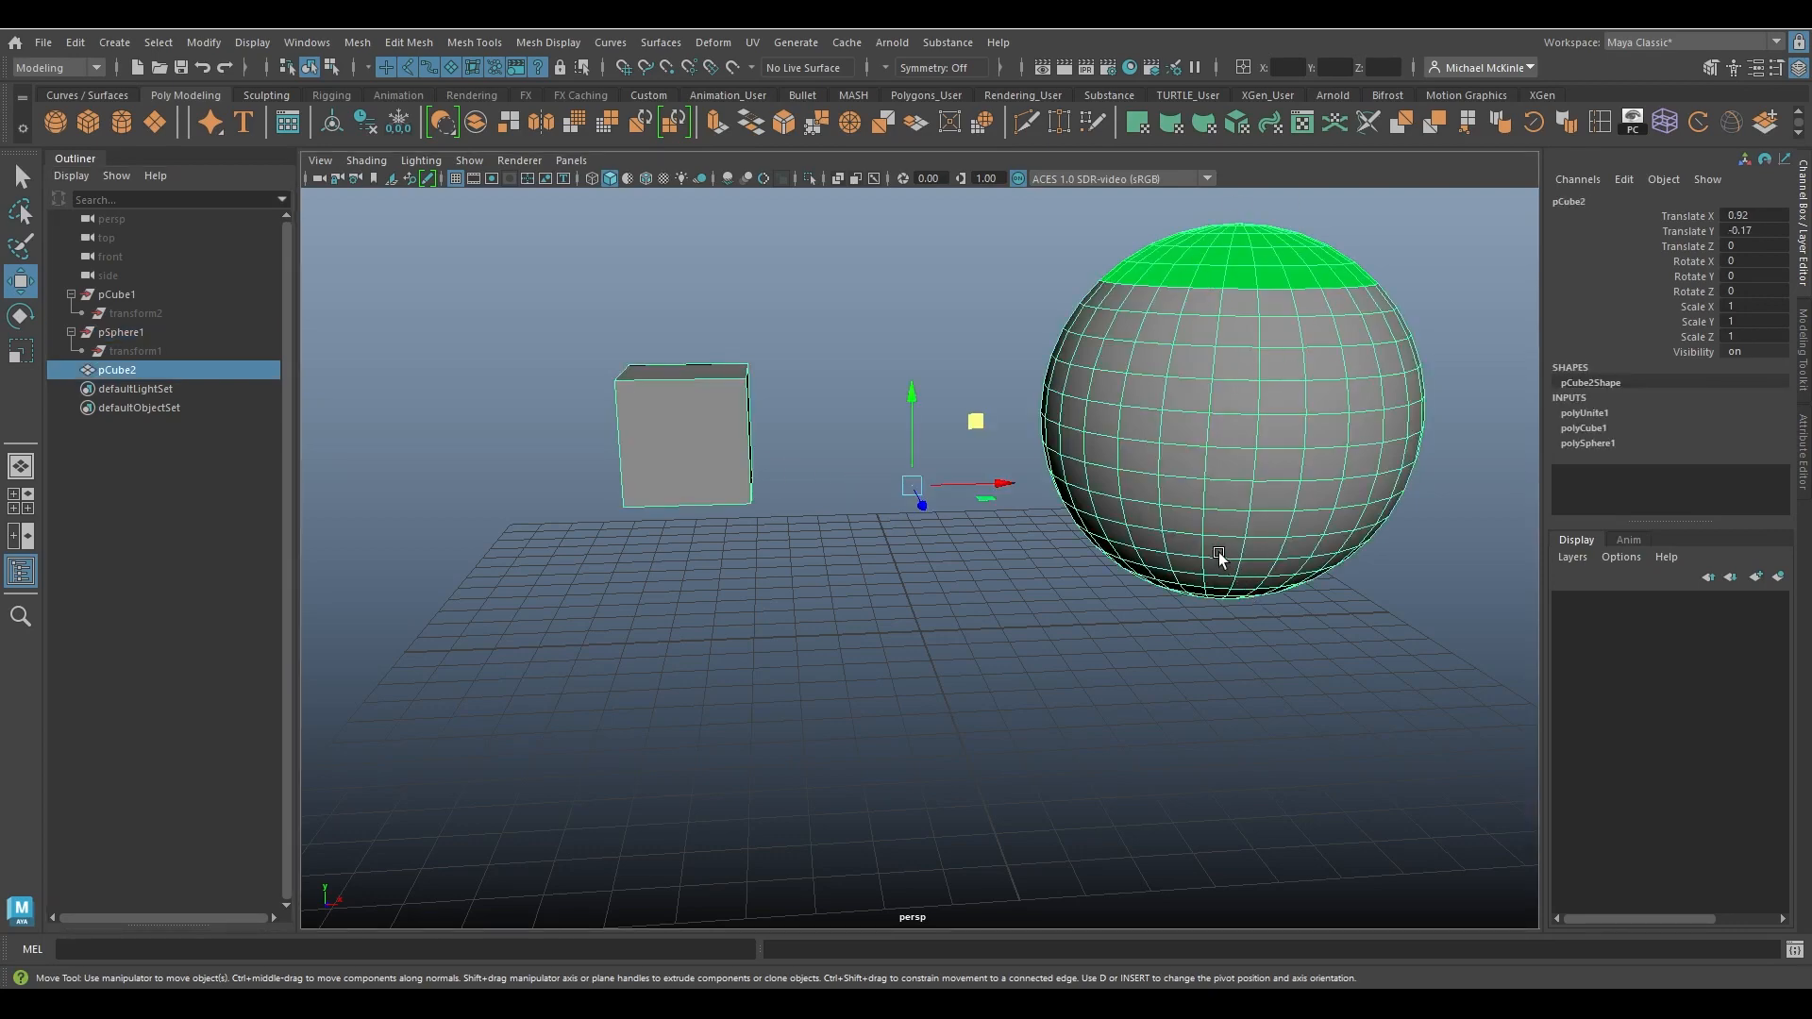
pyautogui.keyDown('alt'); pyautogui.moveTo(1223, 564); pyautogui.dragTo(1168, 576); pyautogui.keyUp('alt')
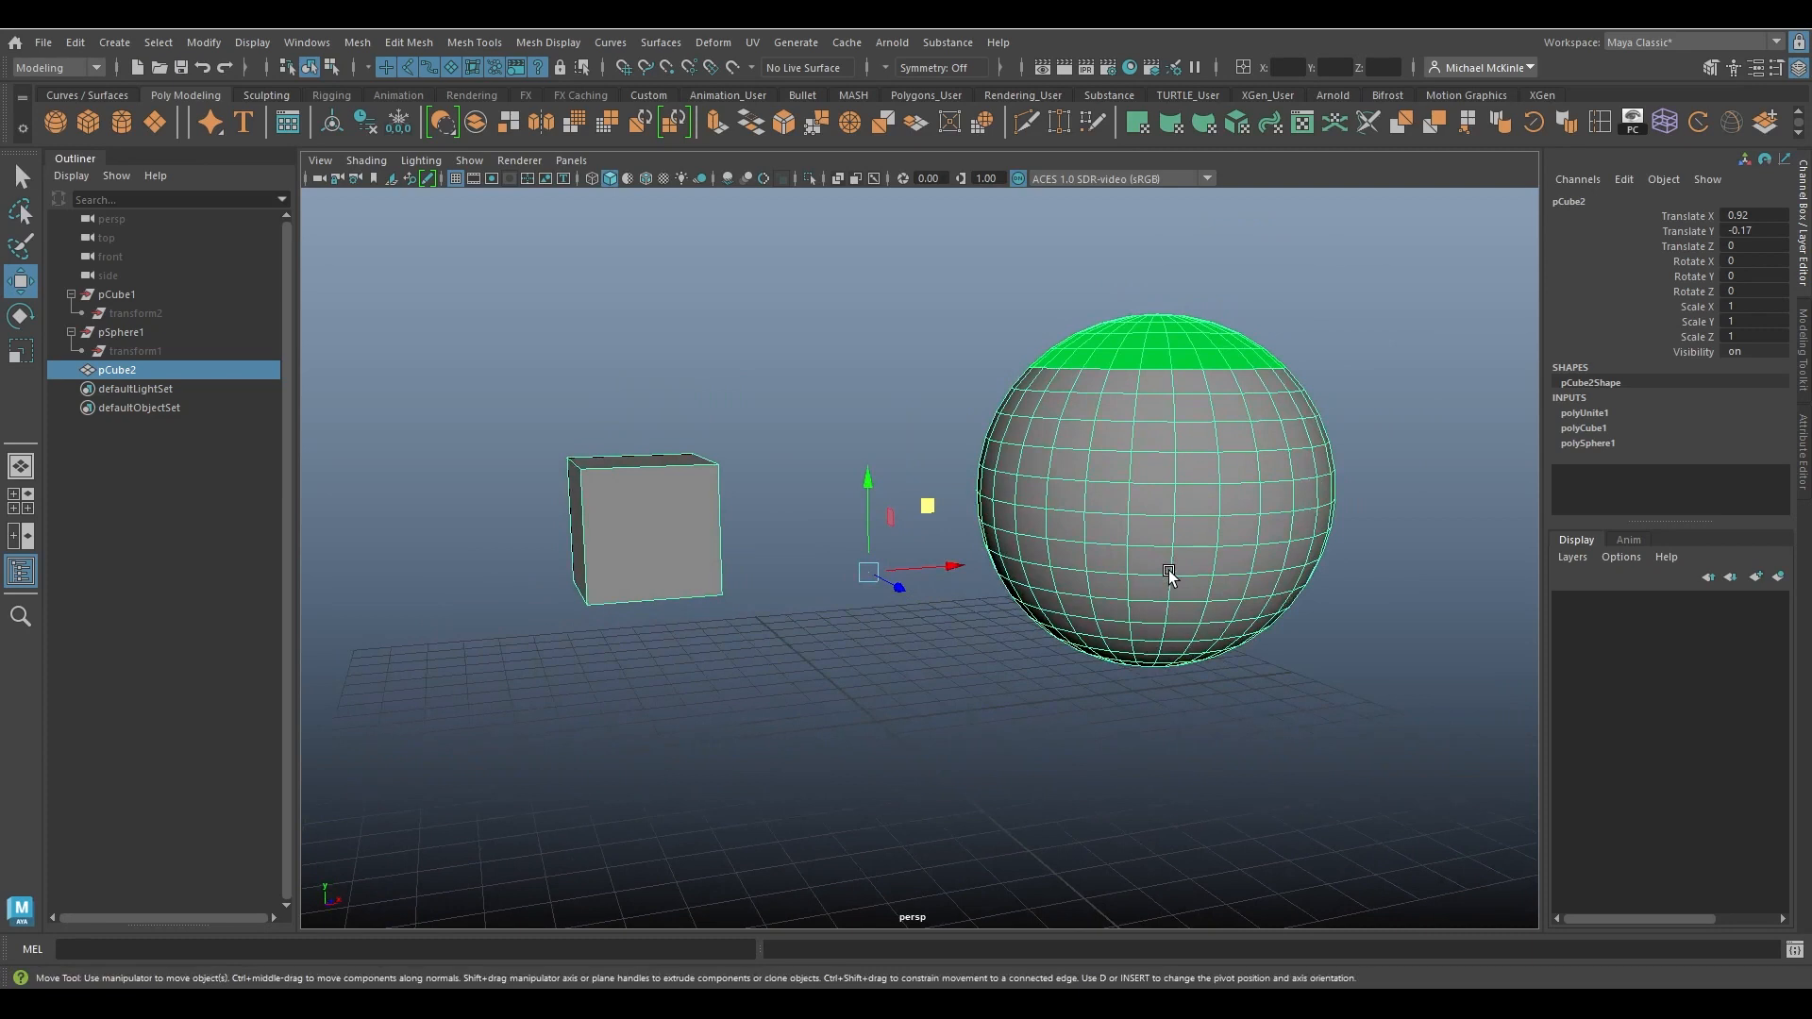
pyautogui.click(365, 124)
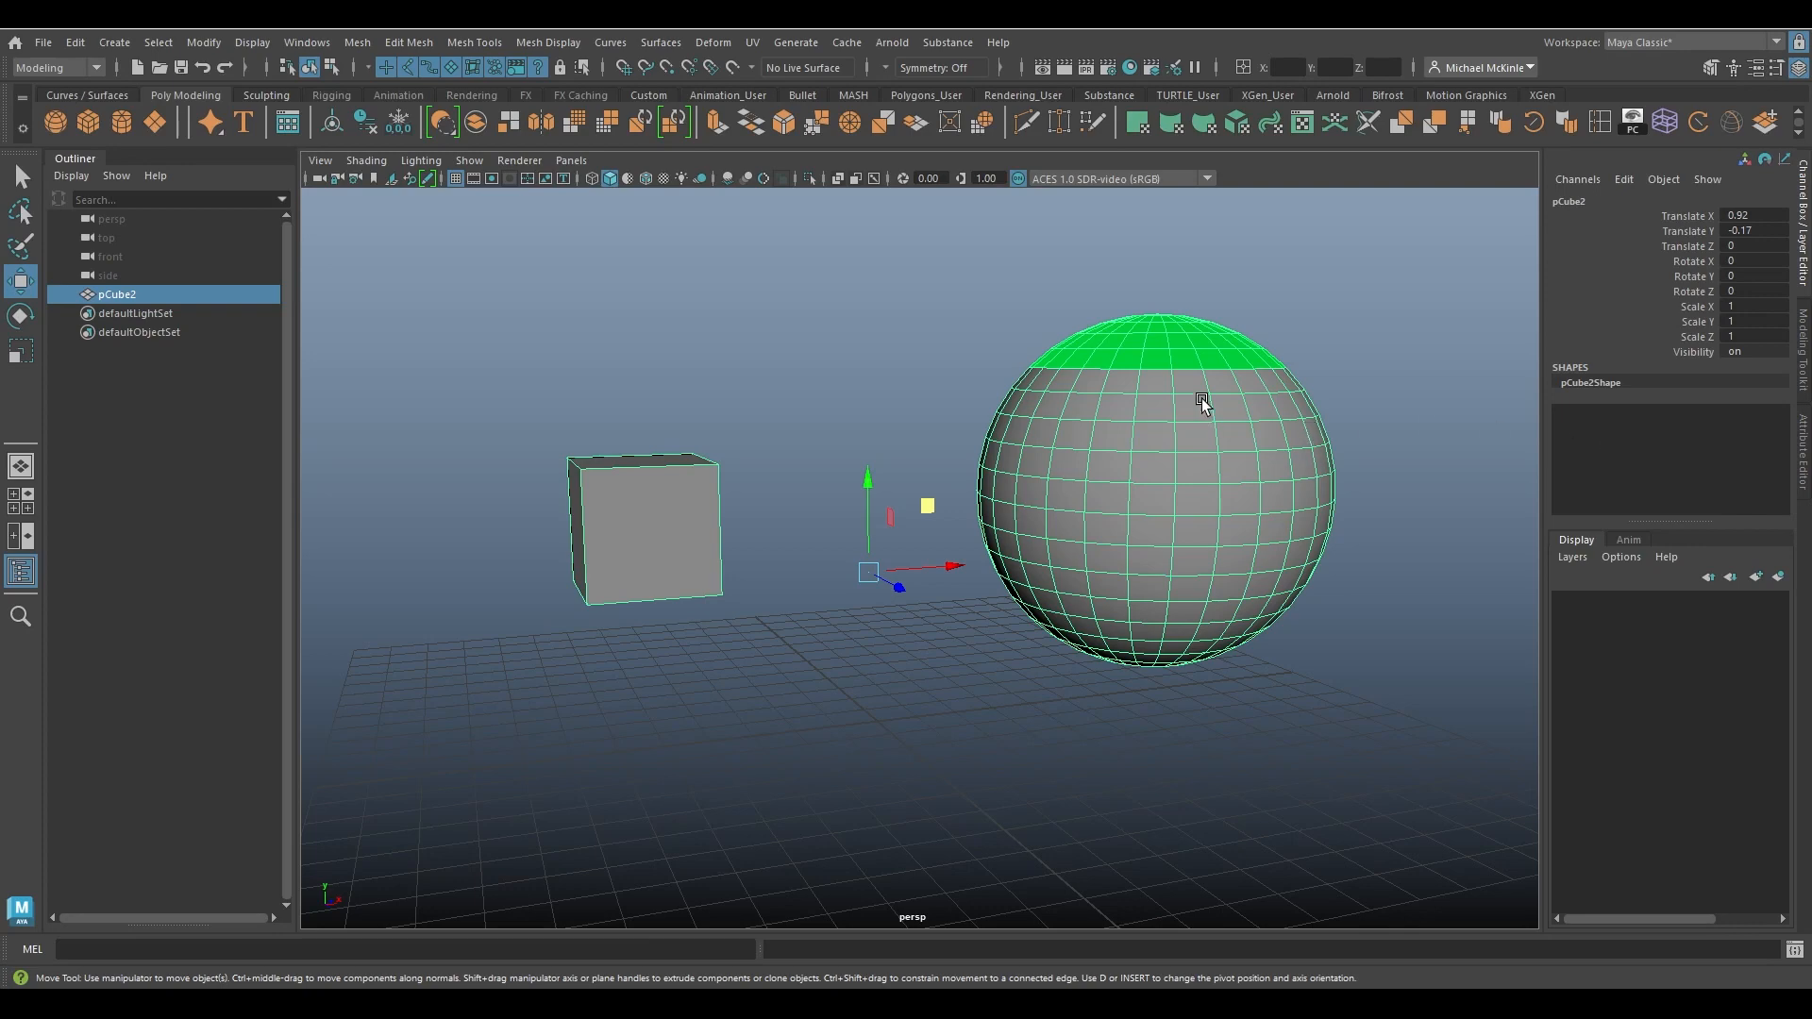
# Assign the existing lambert1 material to the combined mesh to cover the sphere's green cap.
pyautogui.keyDown('alt'); pyautogui.moveTo(1301, 427); pyautogui.dragTo(1148, 535); pyautogui.keyUp('alt')
pyautogui.click(1317, 299)
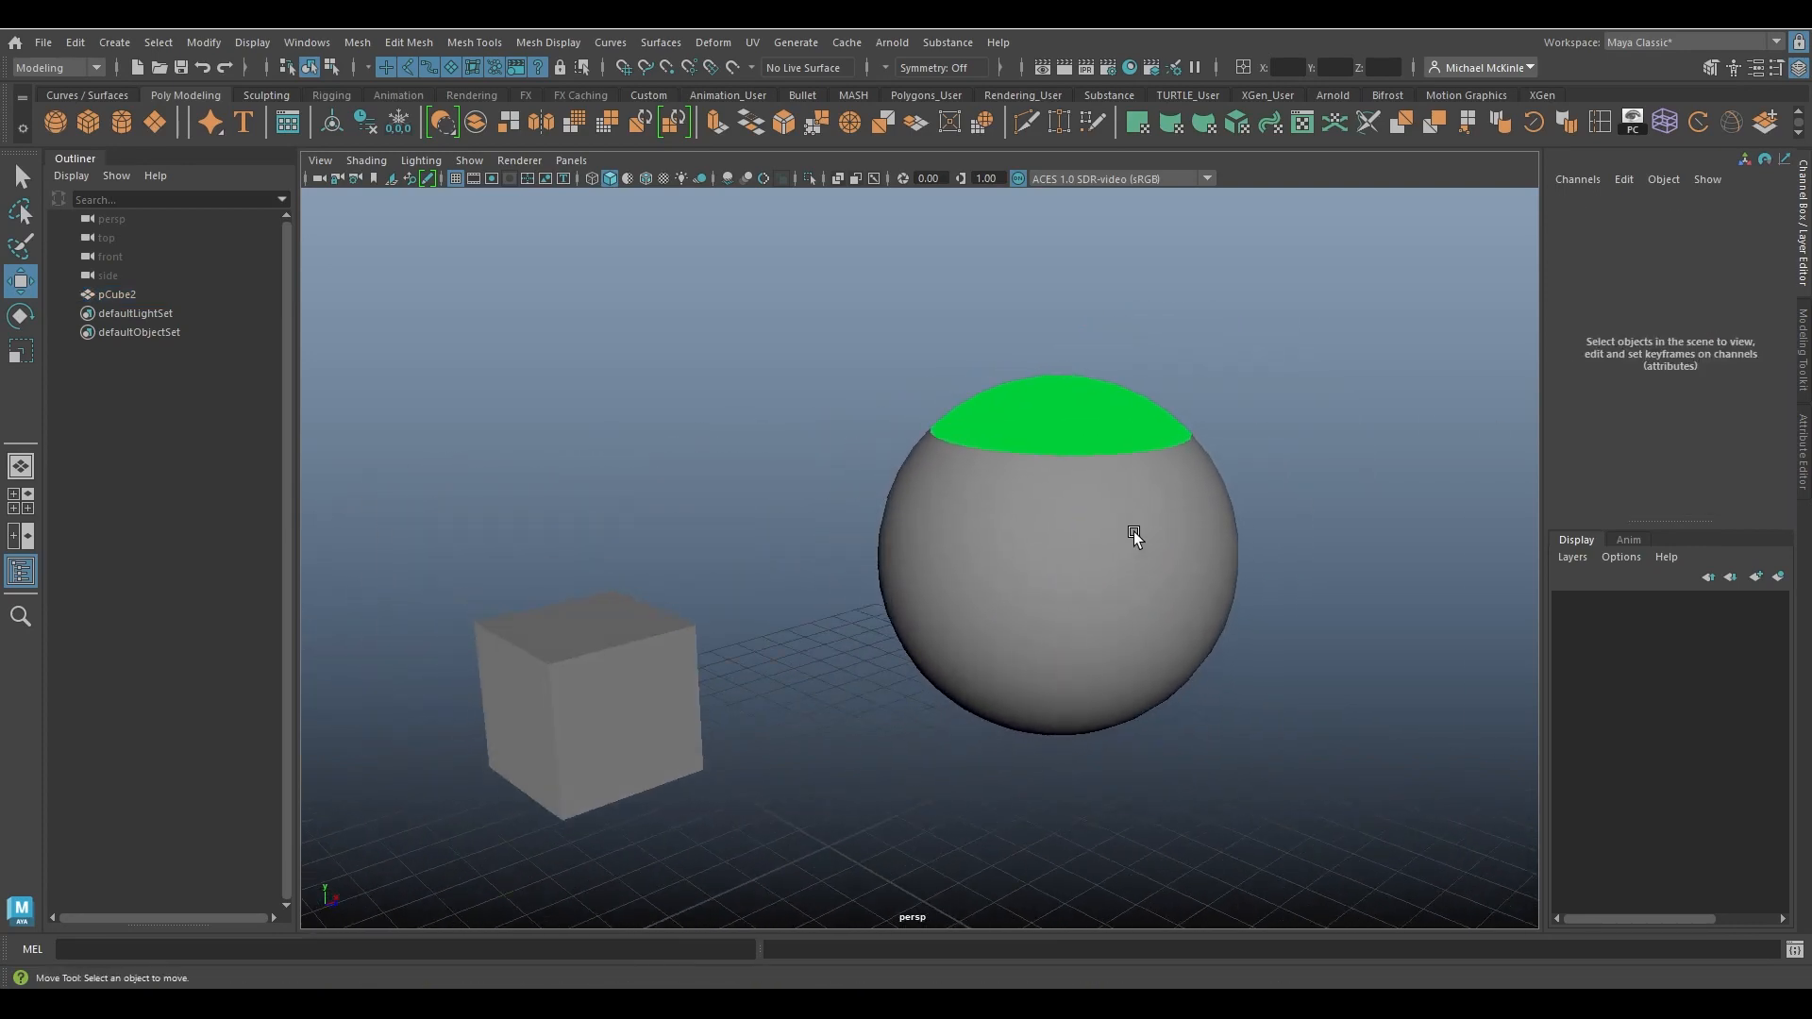
pyautogui.click(1103, 482)
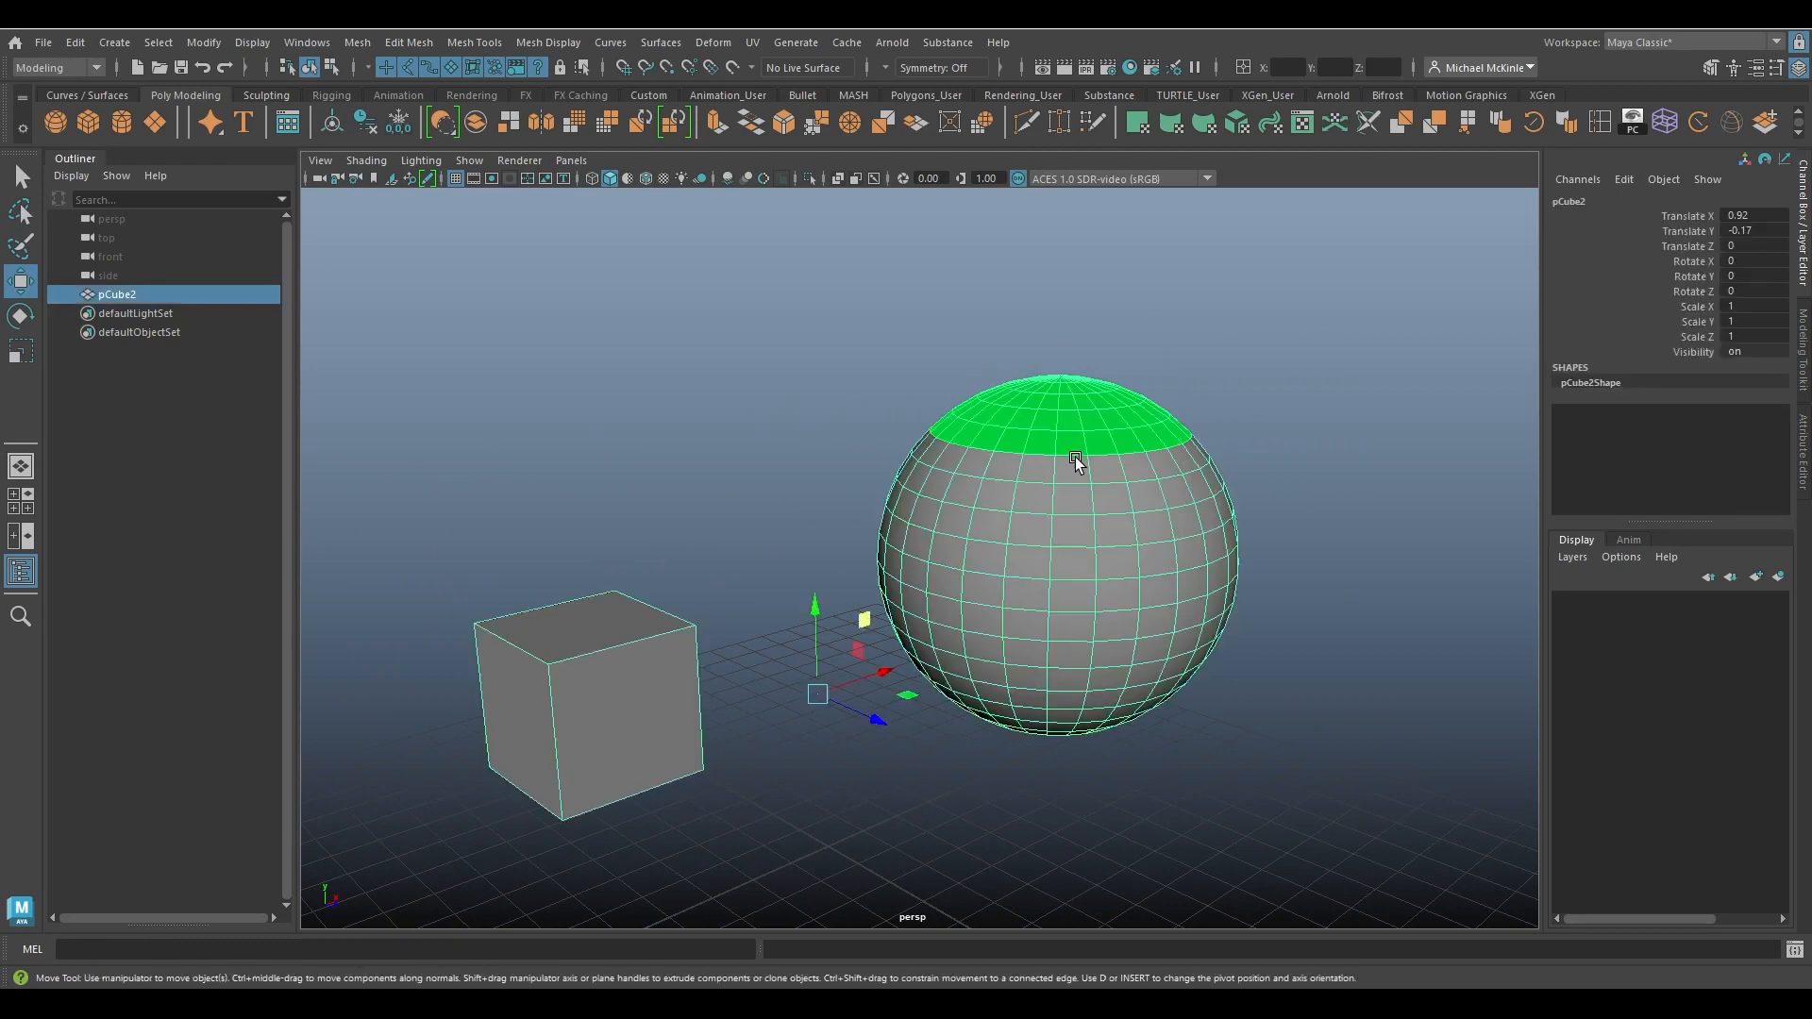
pyautogui.rightClick(1039, 404)
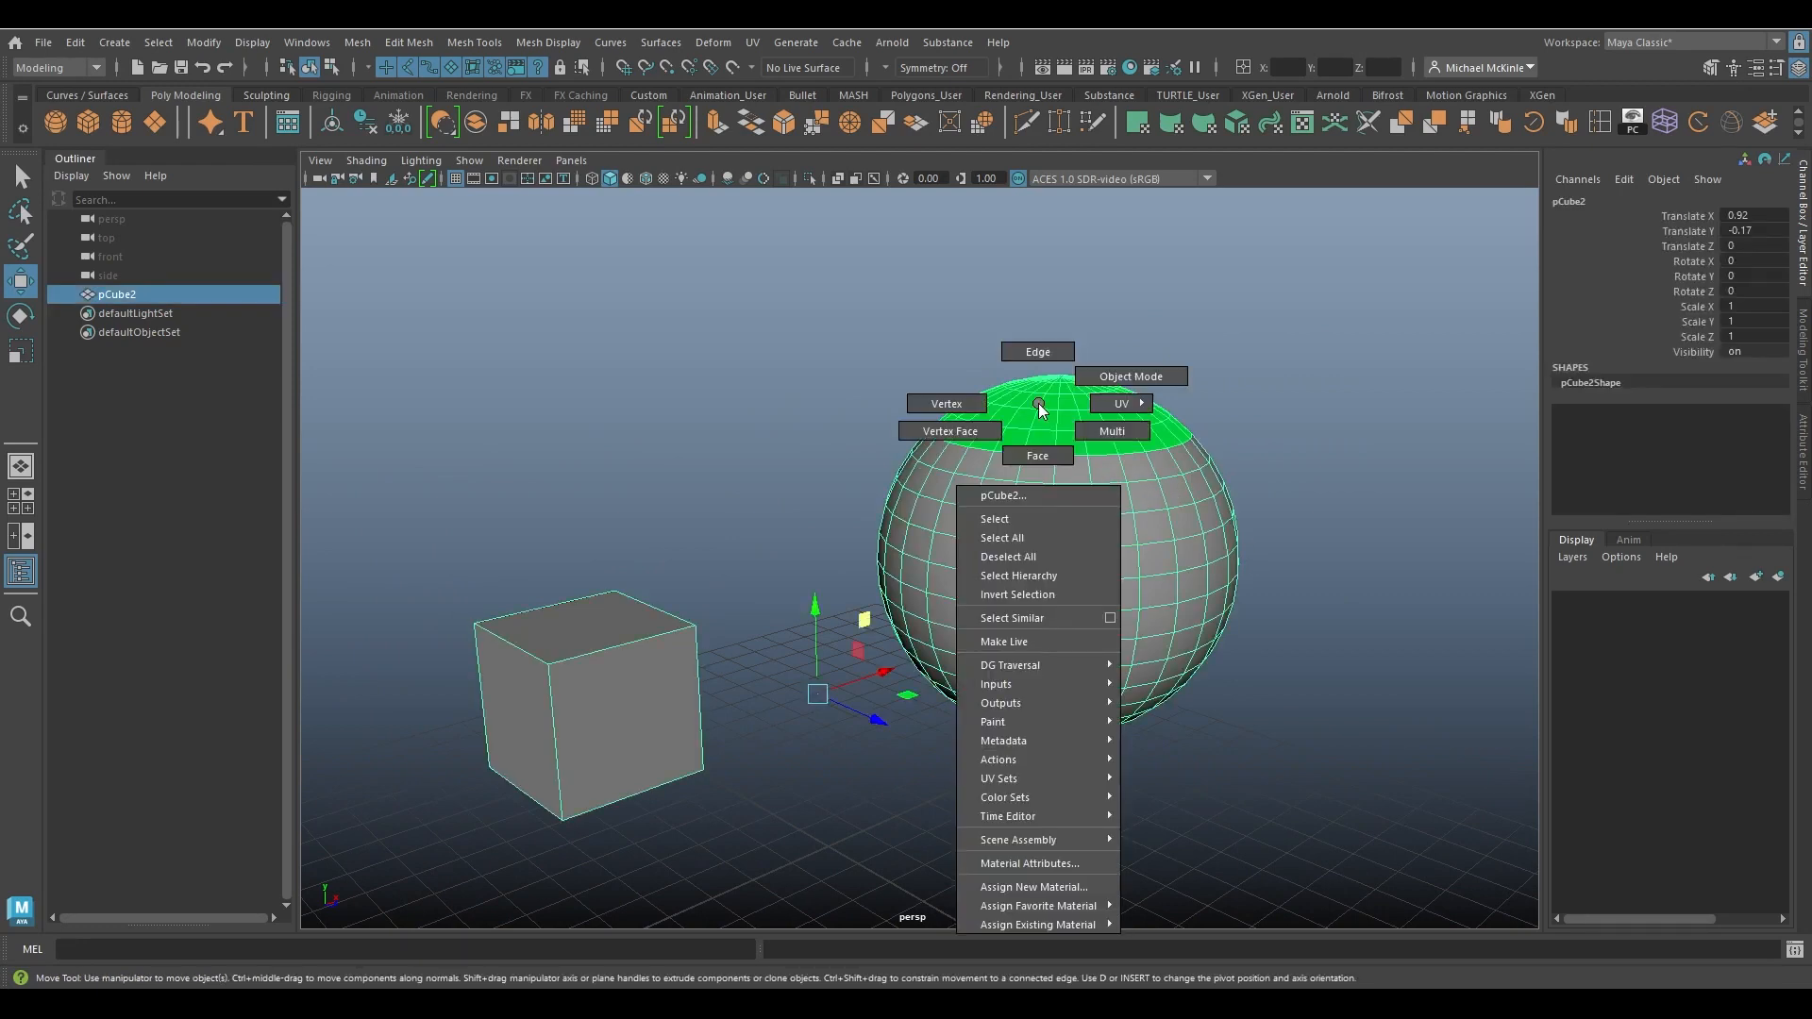
pyautogui.moveTo(1067, 925)
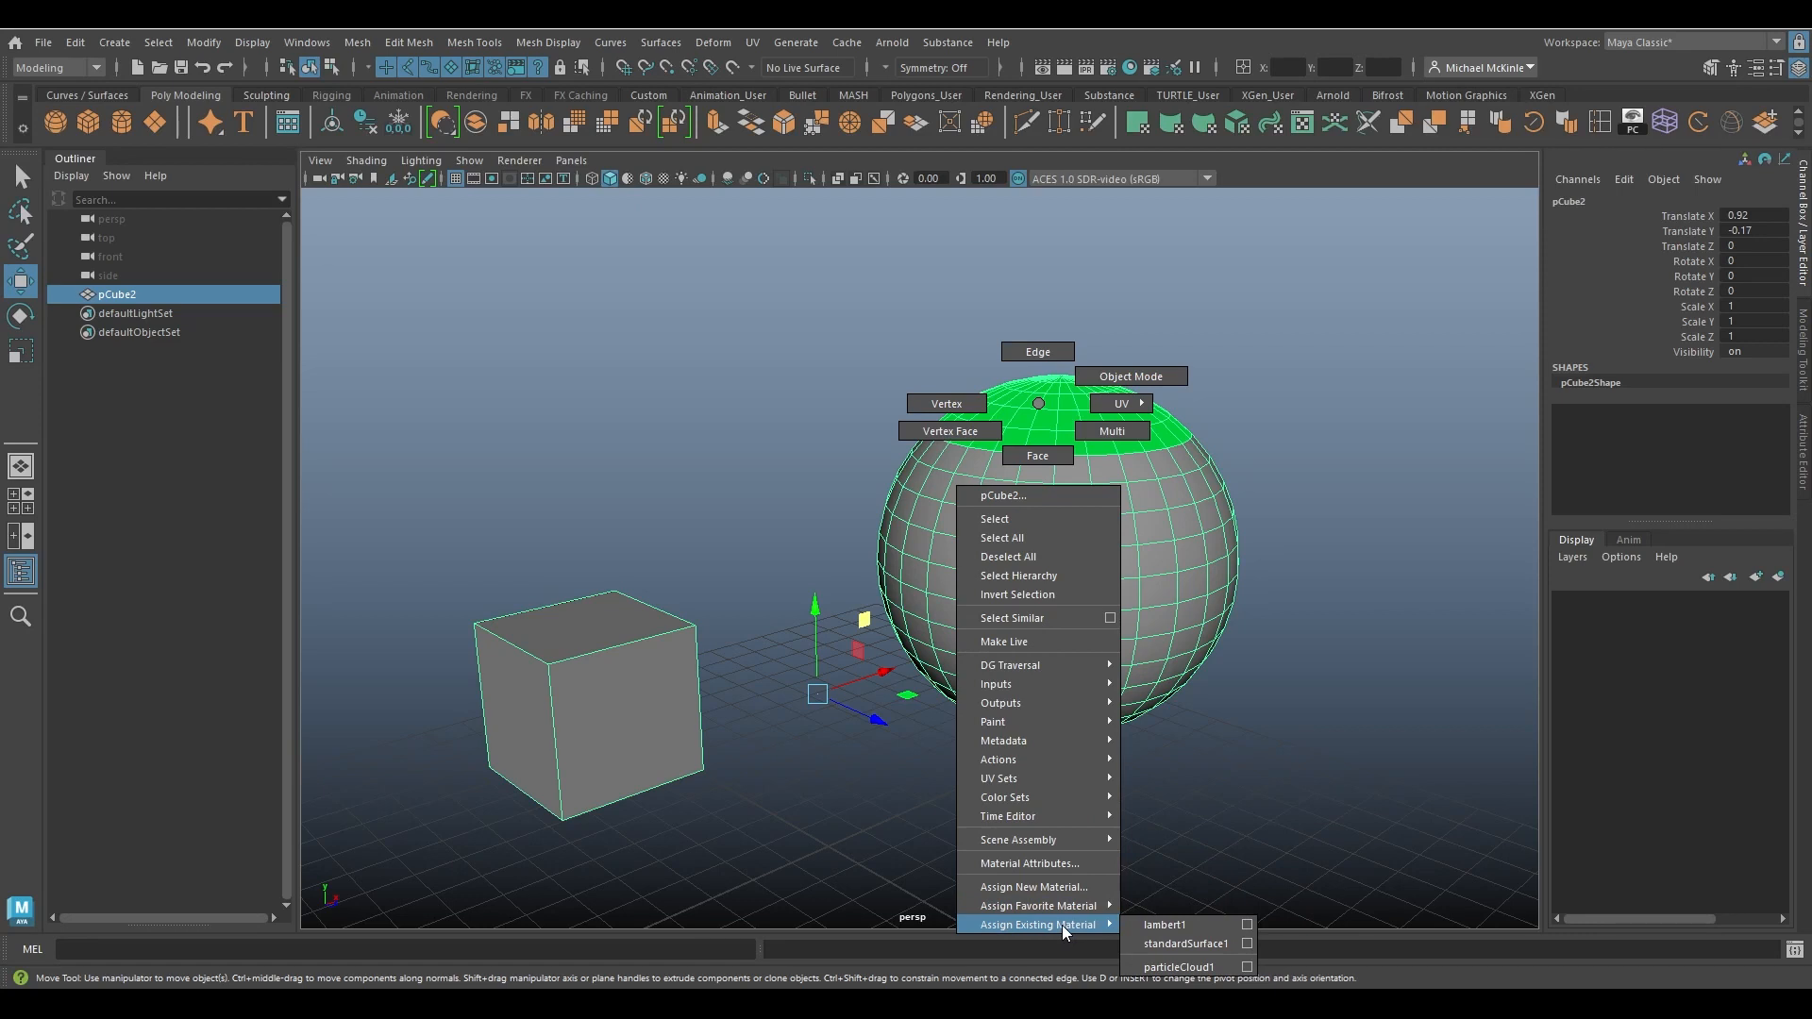
pyautogui.click(1182, 923)
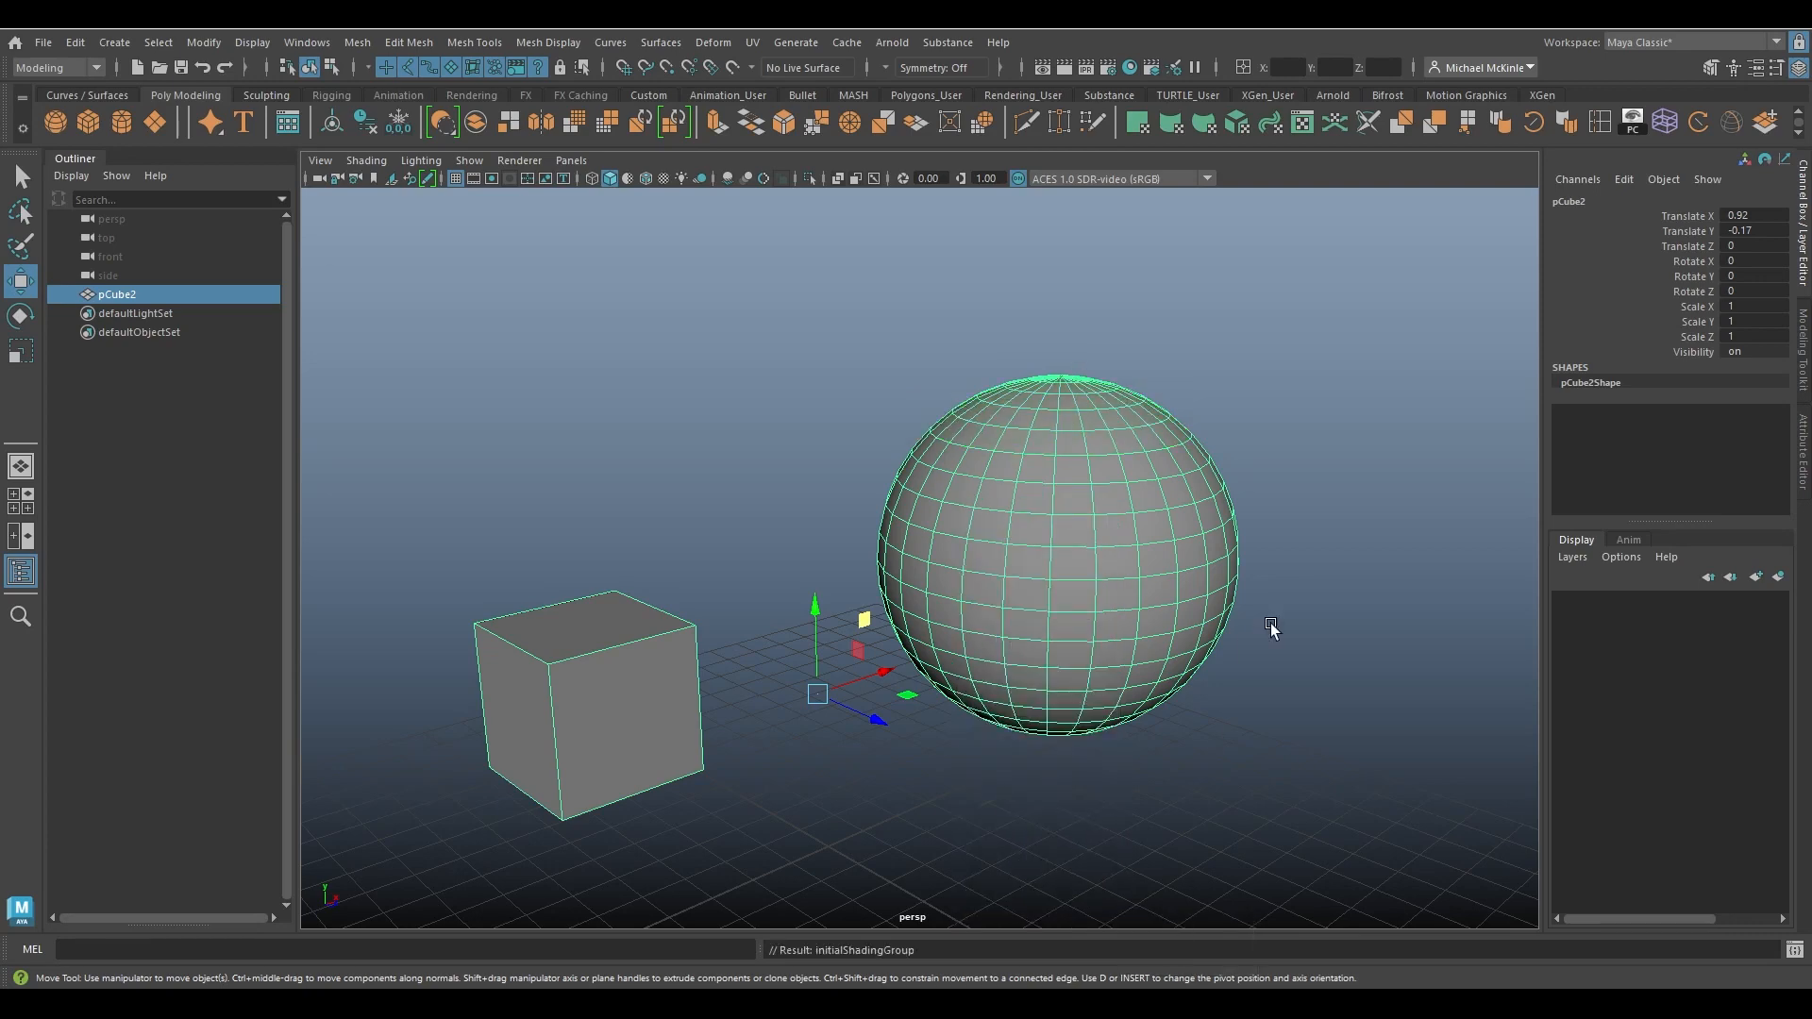
pyautogui.keyDown('alt'); pyautogui.moveTo(1270, 628); pyautogui.dragTo(1246, 559); pyautogui.keyUp('alt')
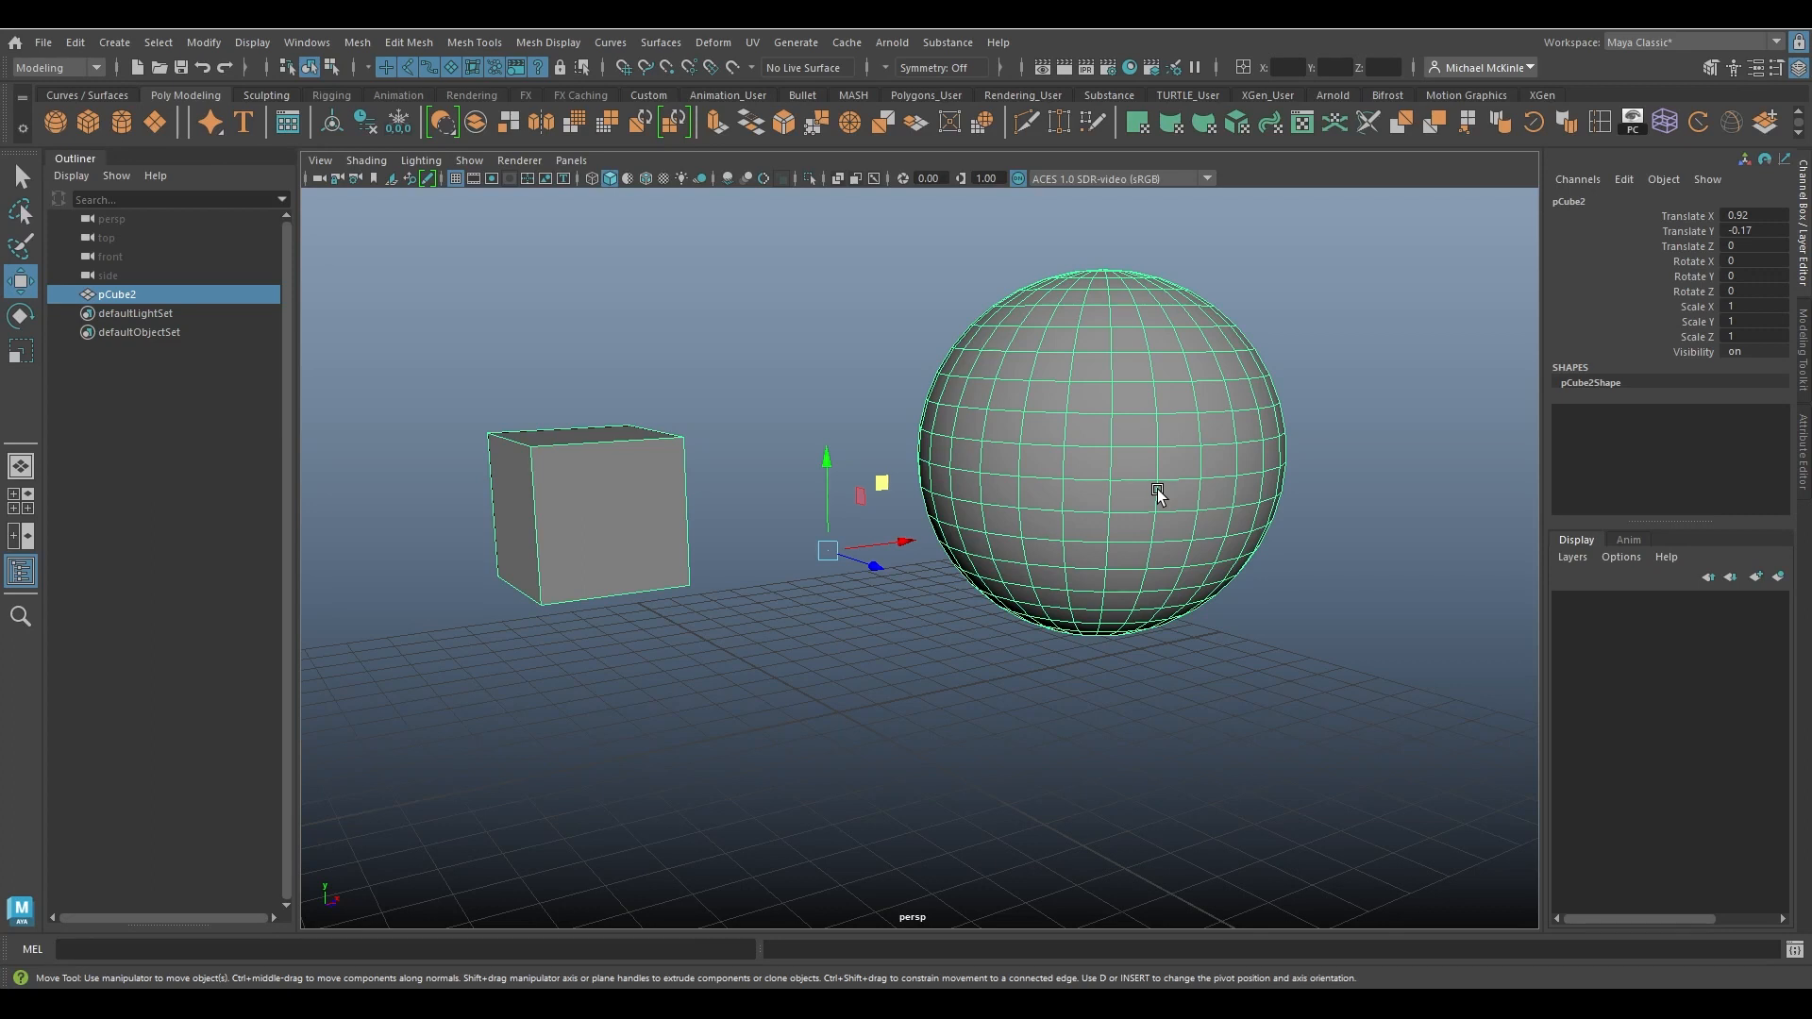
# Undo the lambert1 material assignment and the history deletion on pCube2.
pyautogui.hotkey('ctrl', 'z')
pyautogui.hotkey('ctrl', 'z')
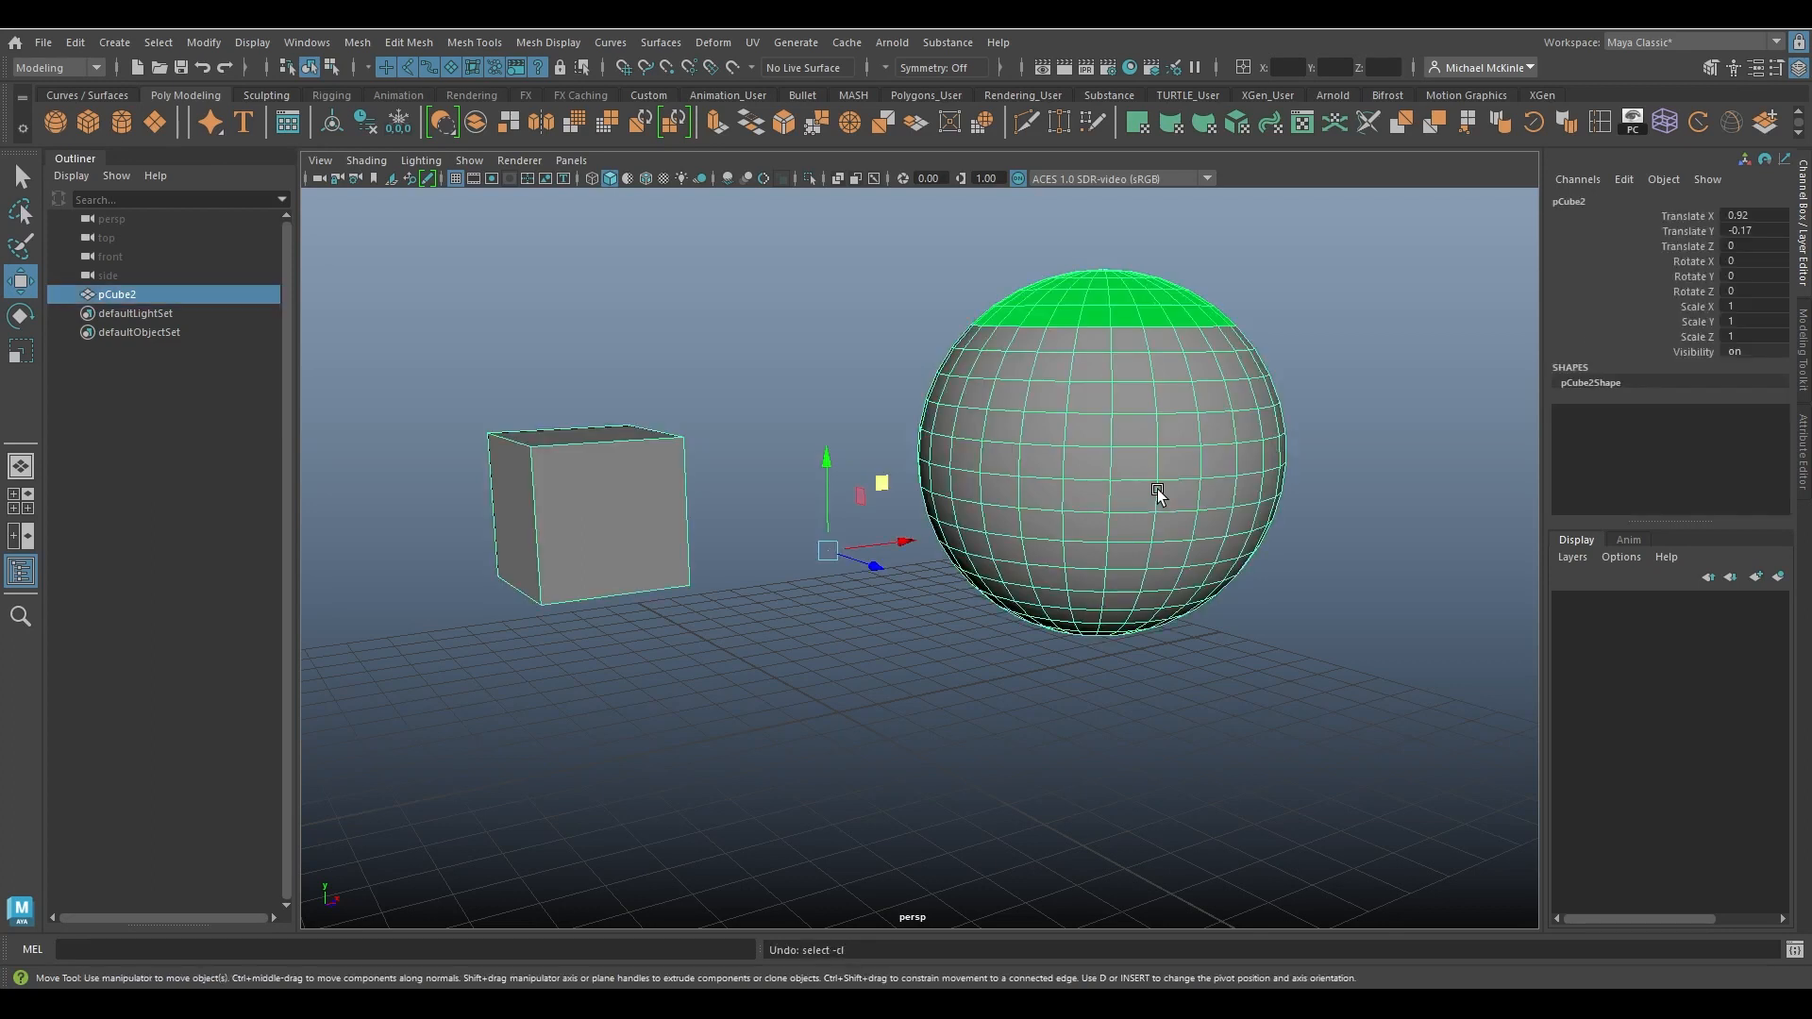
pyautogui.hotkey('ctrl', 'z')
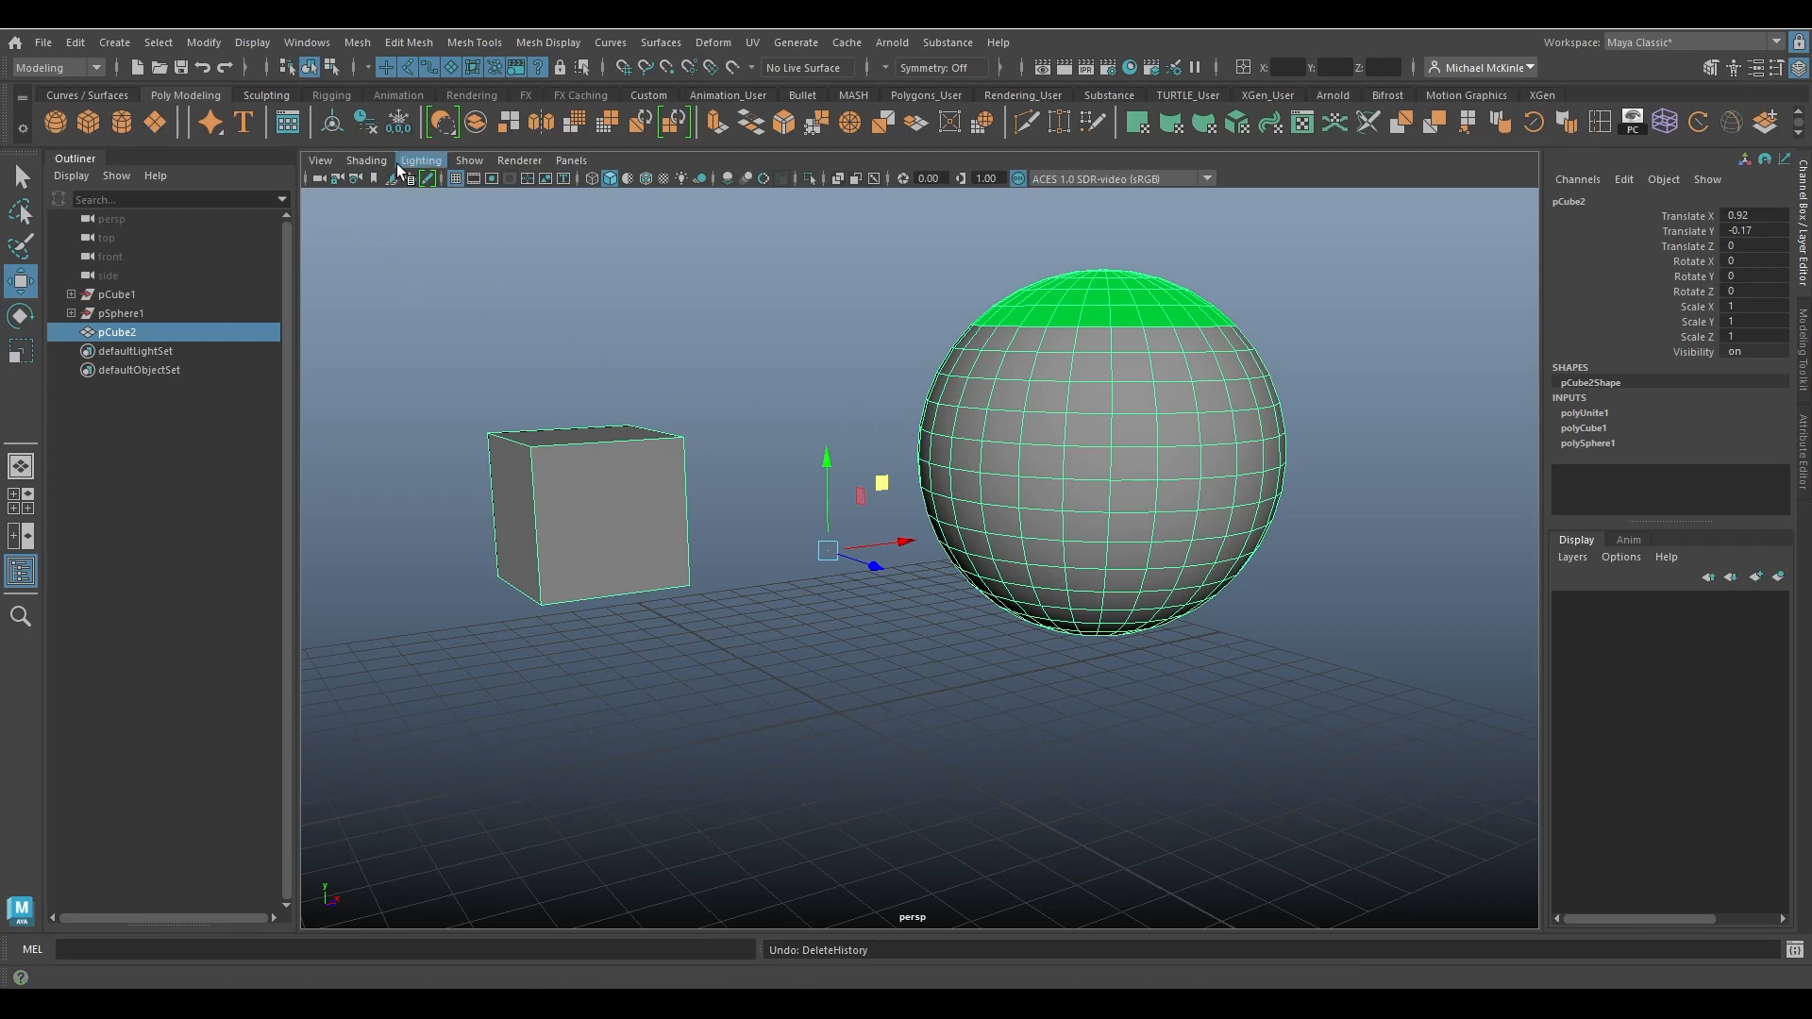
# Delete the history of pCube2 once more and remove the combined mesh from the scene.
pyautogui.click(366, 124)
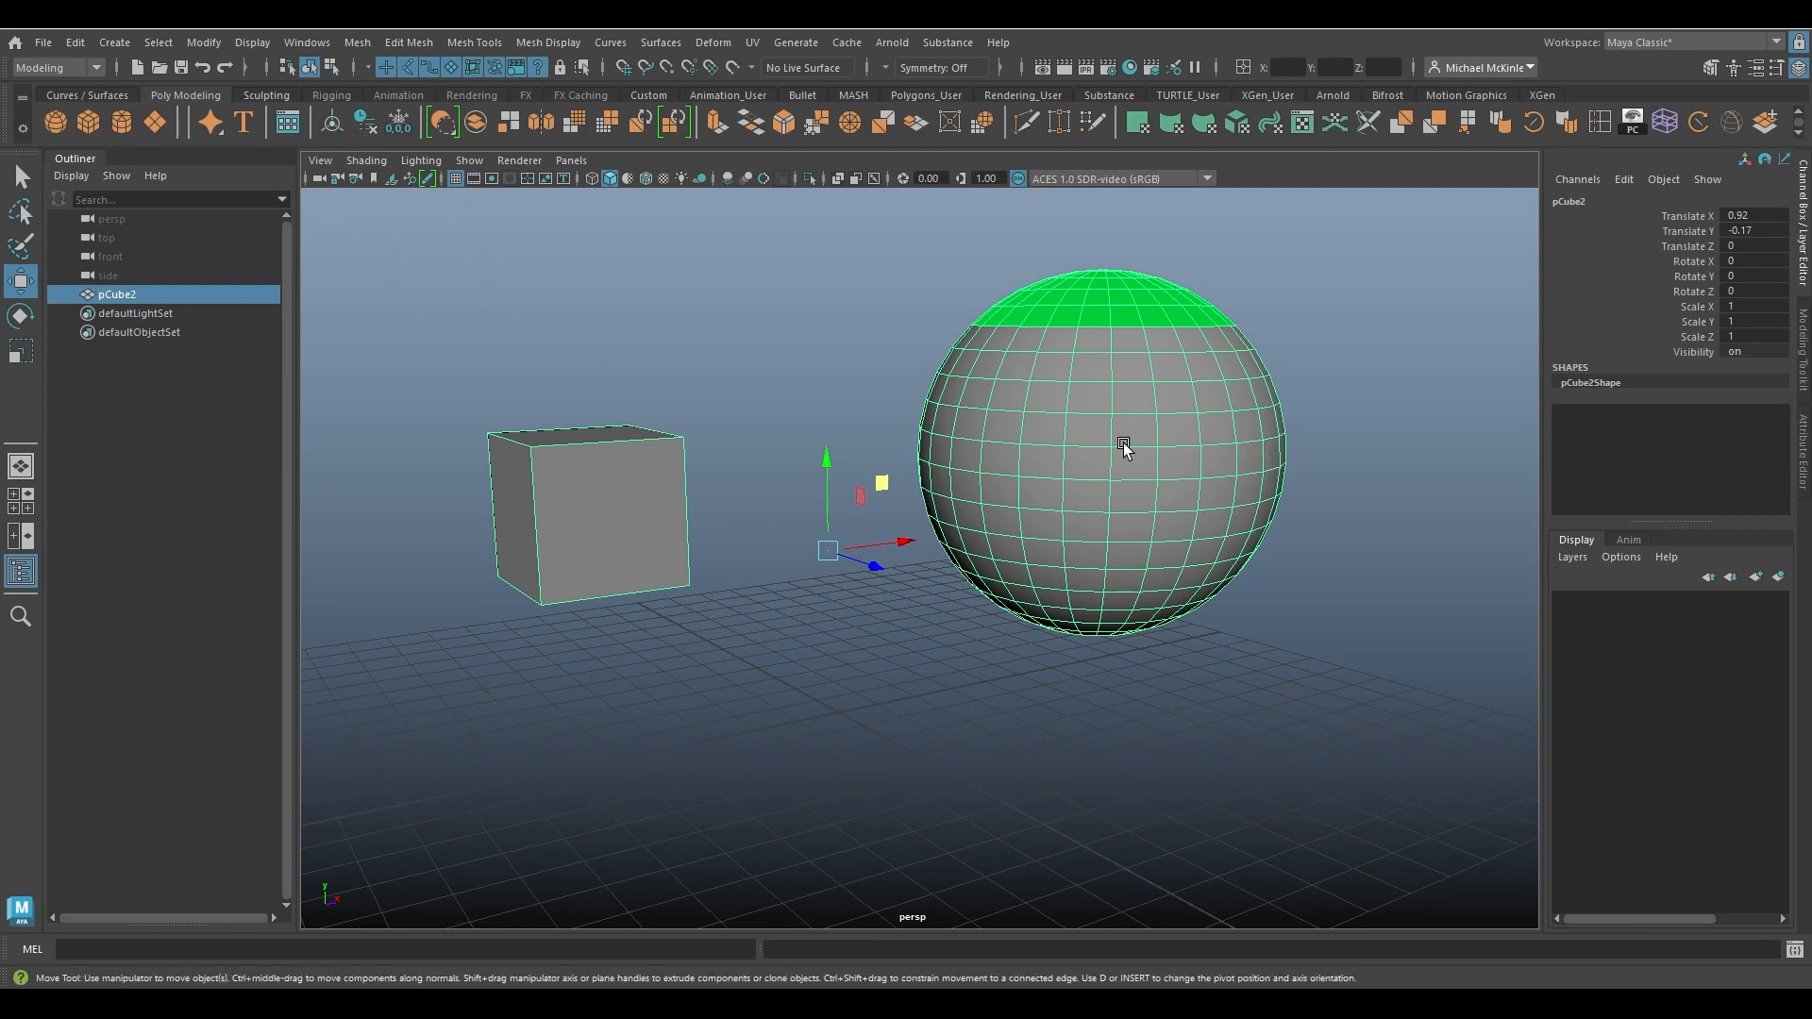
pyautogui.keyDown('alt'); pyautogui.moveTo(1123, 510); pyautogui.dragTo(1005, 510); pyautogui.keyUp('alt')
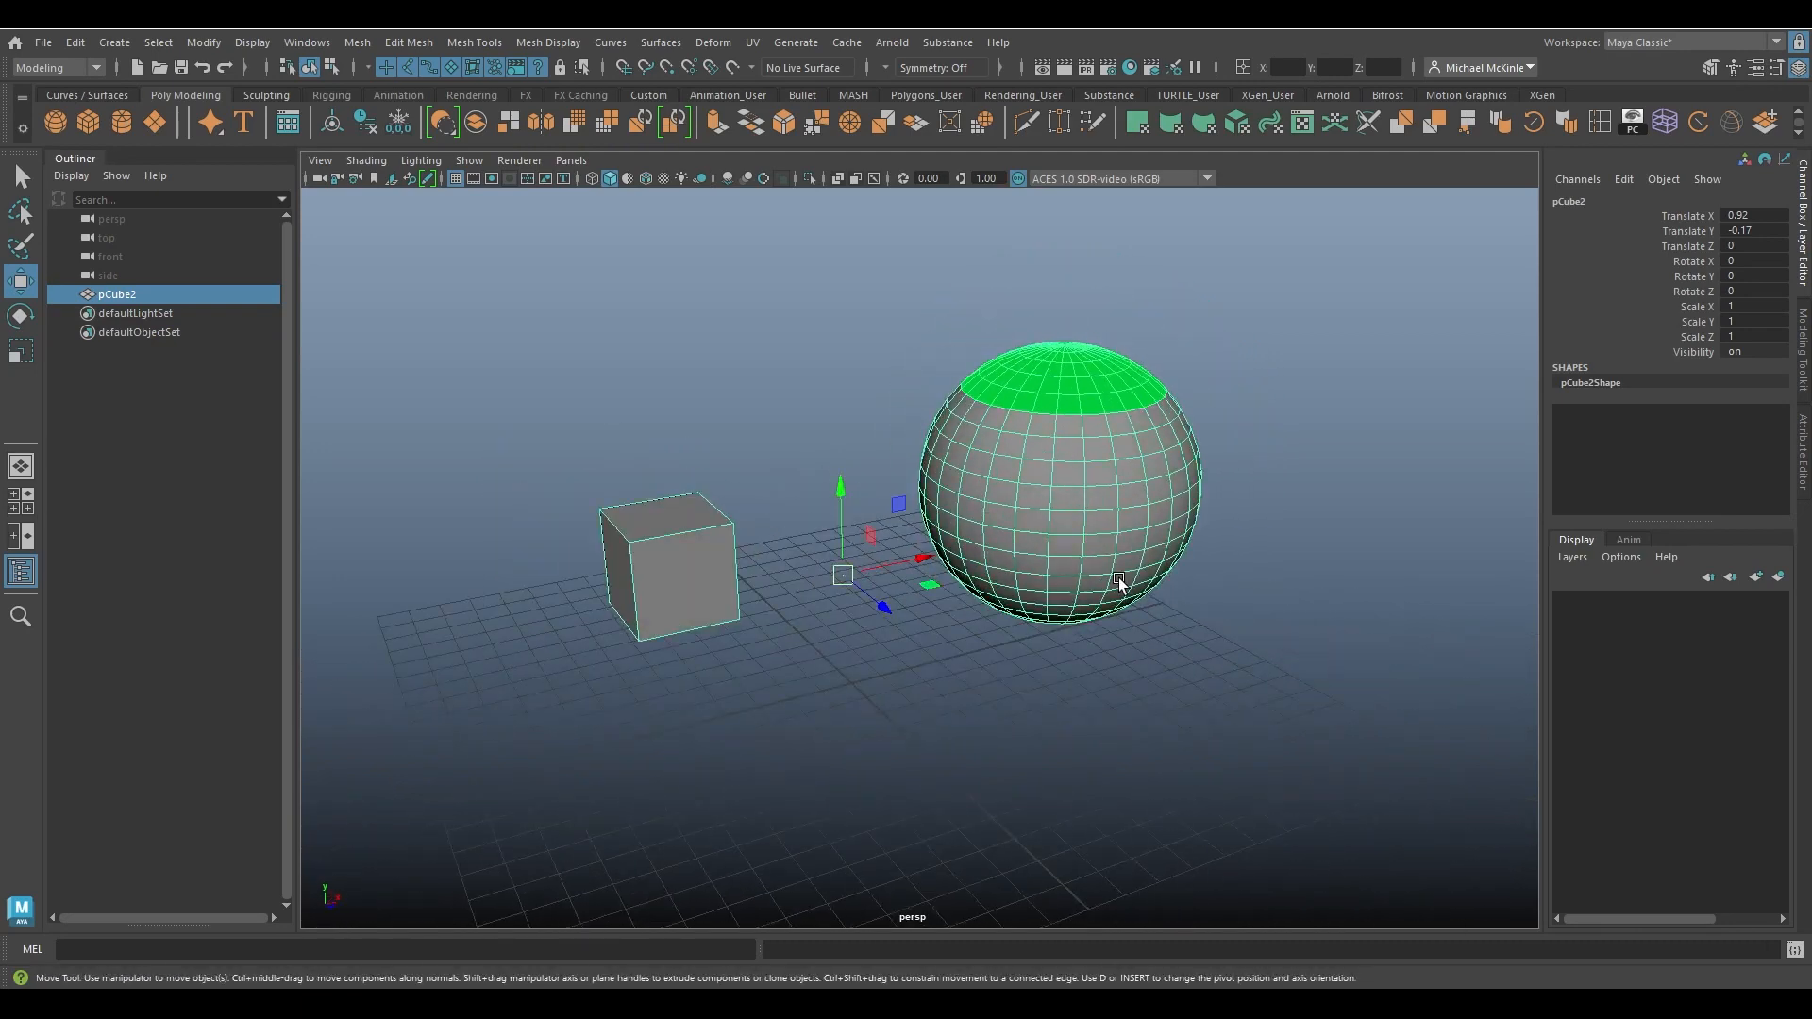
pyautogui.press('Delete')
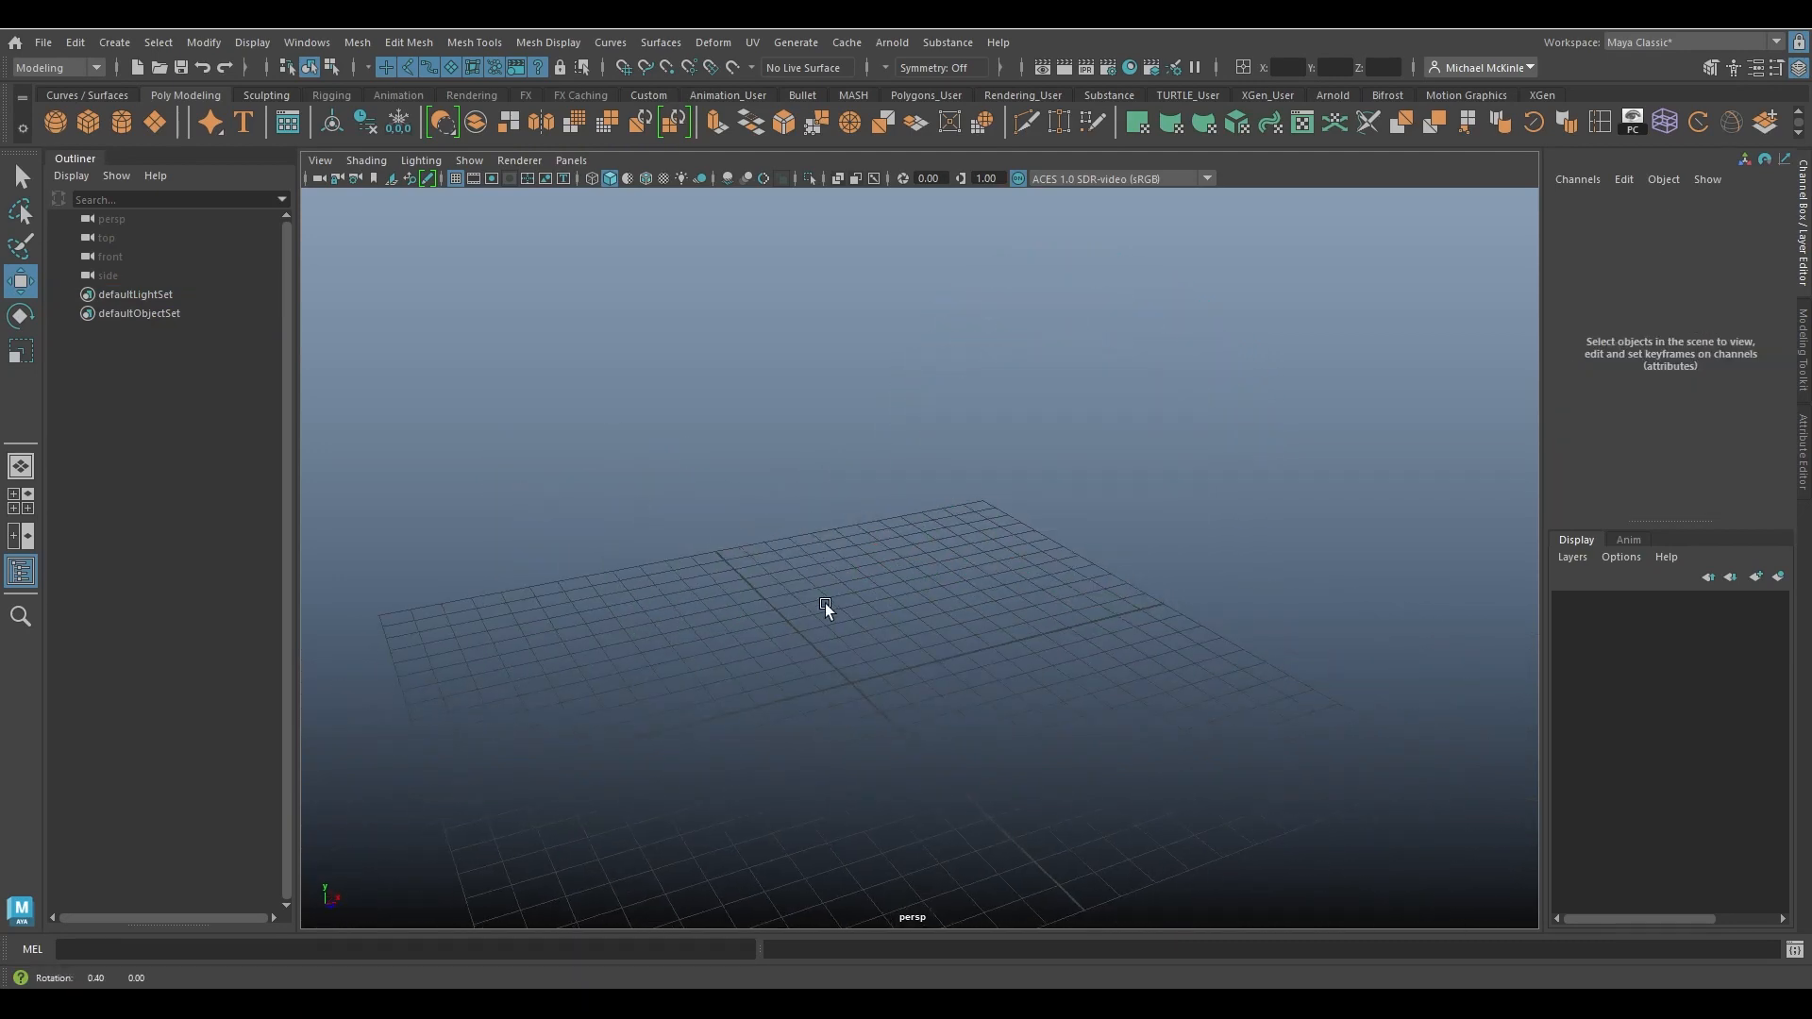
# Create a new polygon cube at the origin and scale it uniformly to about 2.378.
pyautogui.keyDown('alt'); pyautogui.moveTo(821, 604); pyautogui.dragTo(769, 542); pyautogui.keyUp('alt')
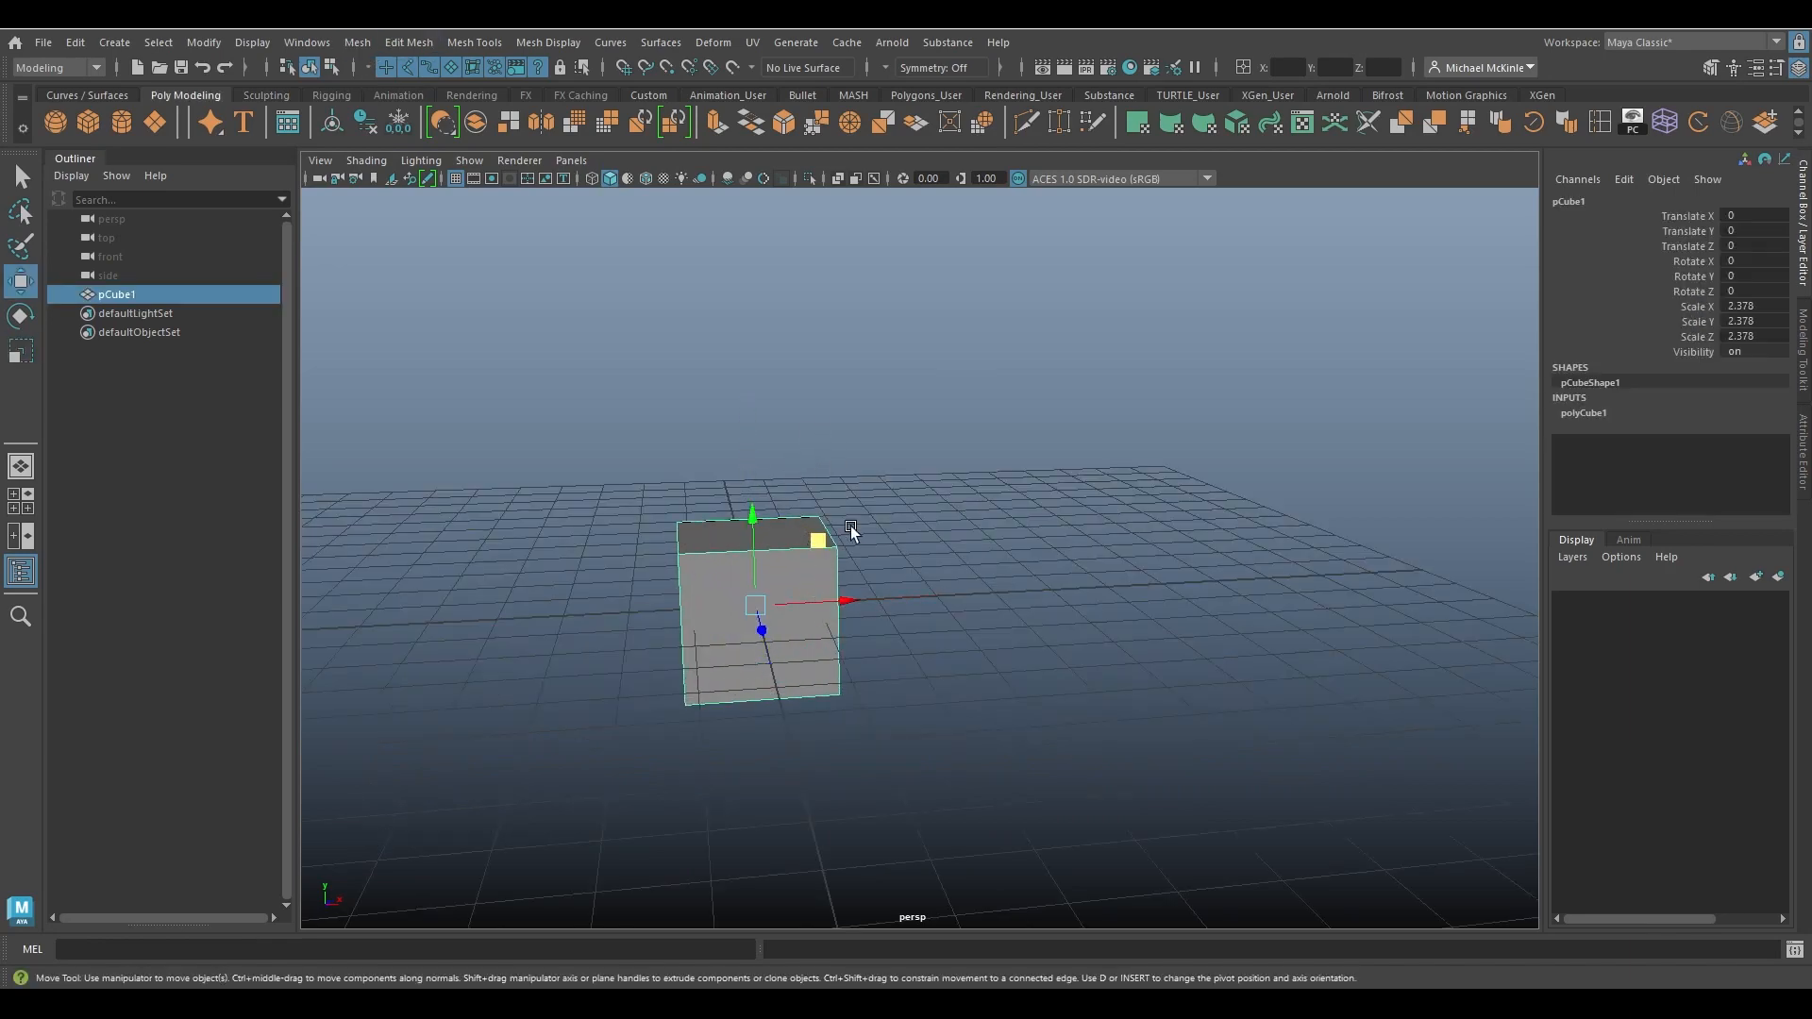
pyautogui.keyDown('alt'); pyautogui.moveTo(851, 524); pyautogui.dragTo(971, 599); pyautogui.keyUp('alt')
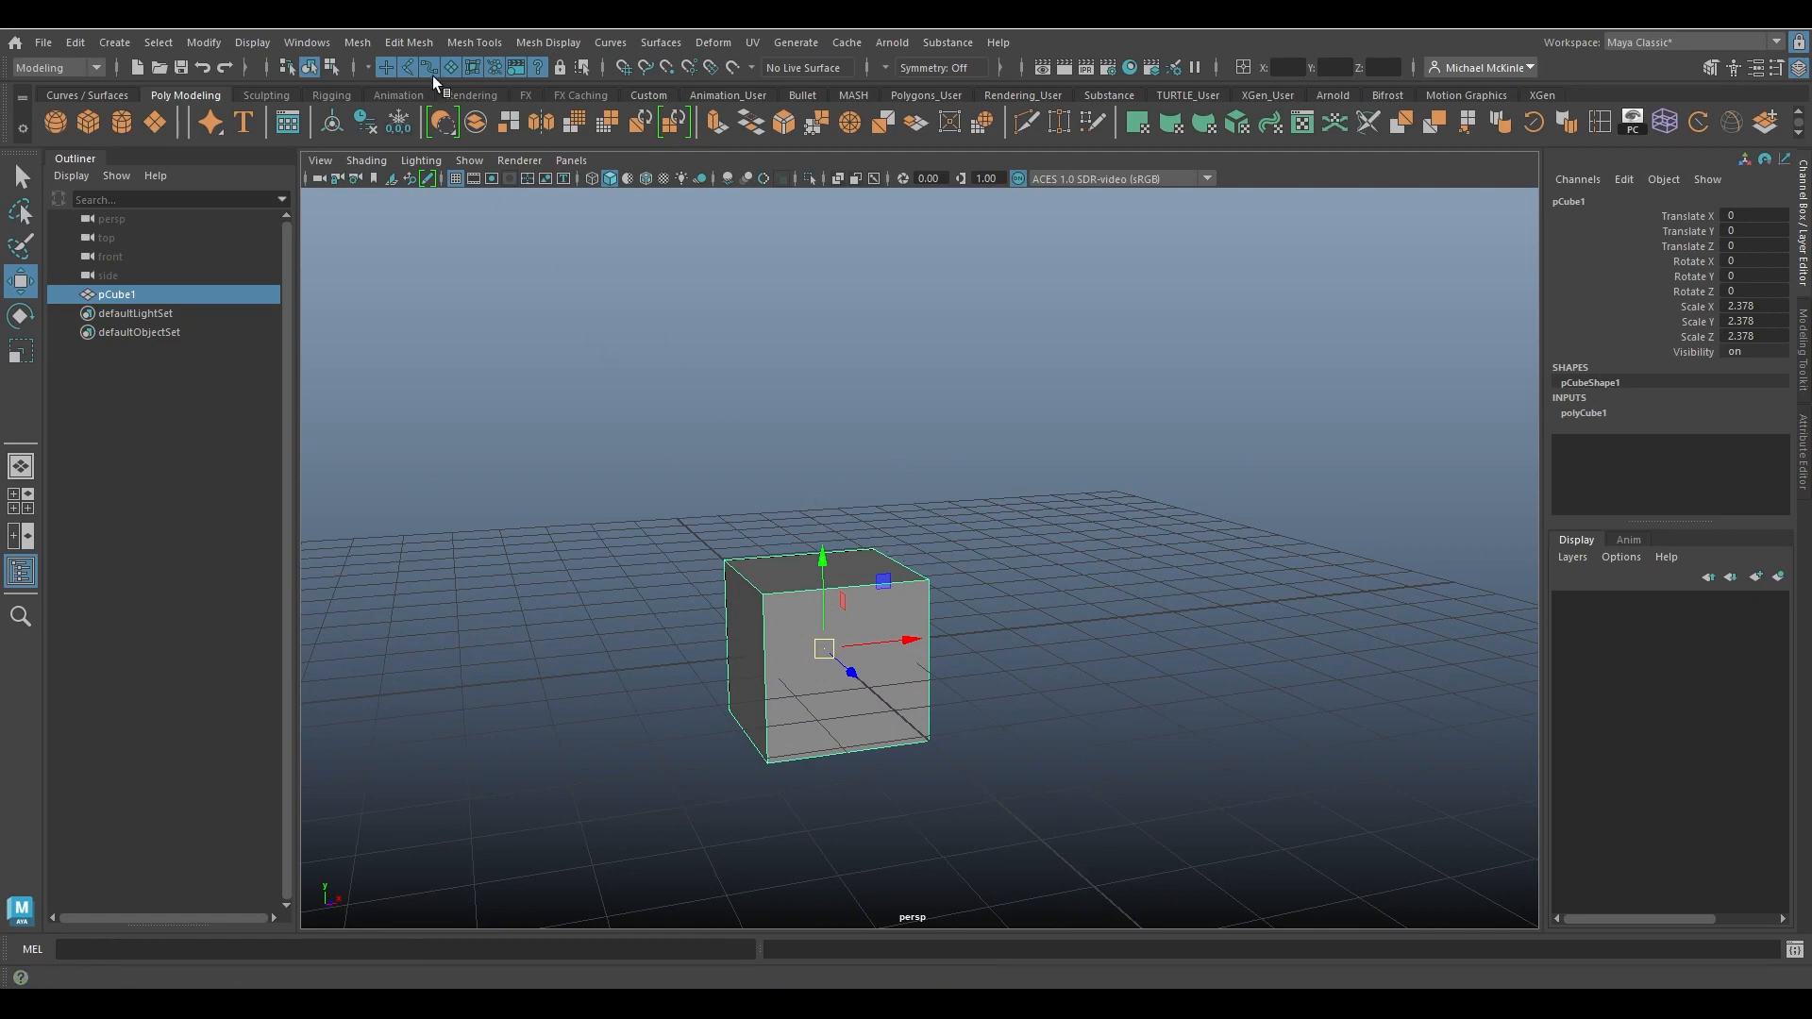
# Extrude the cube's top face upward with a Local Translate Z of about 2.055 and scale the face wider.
pyautogui.rightClick(772, 572)
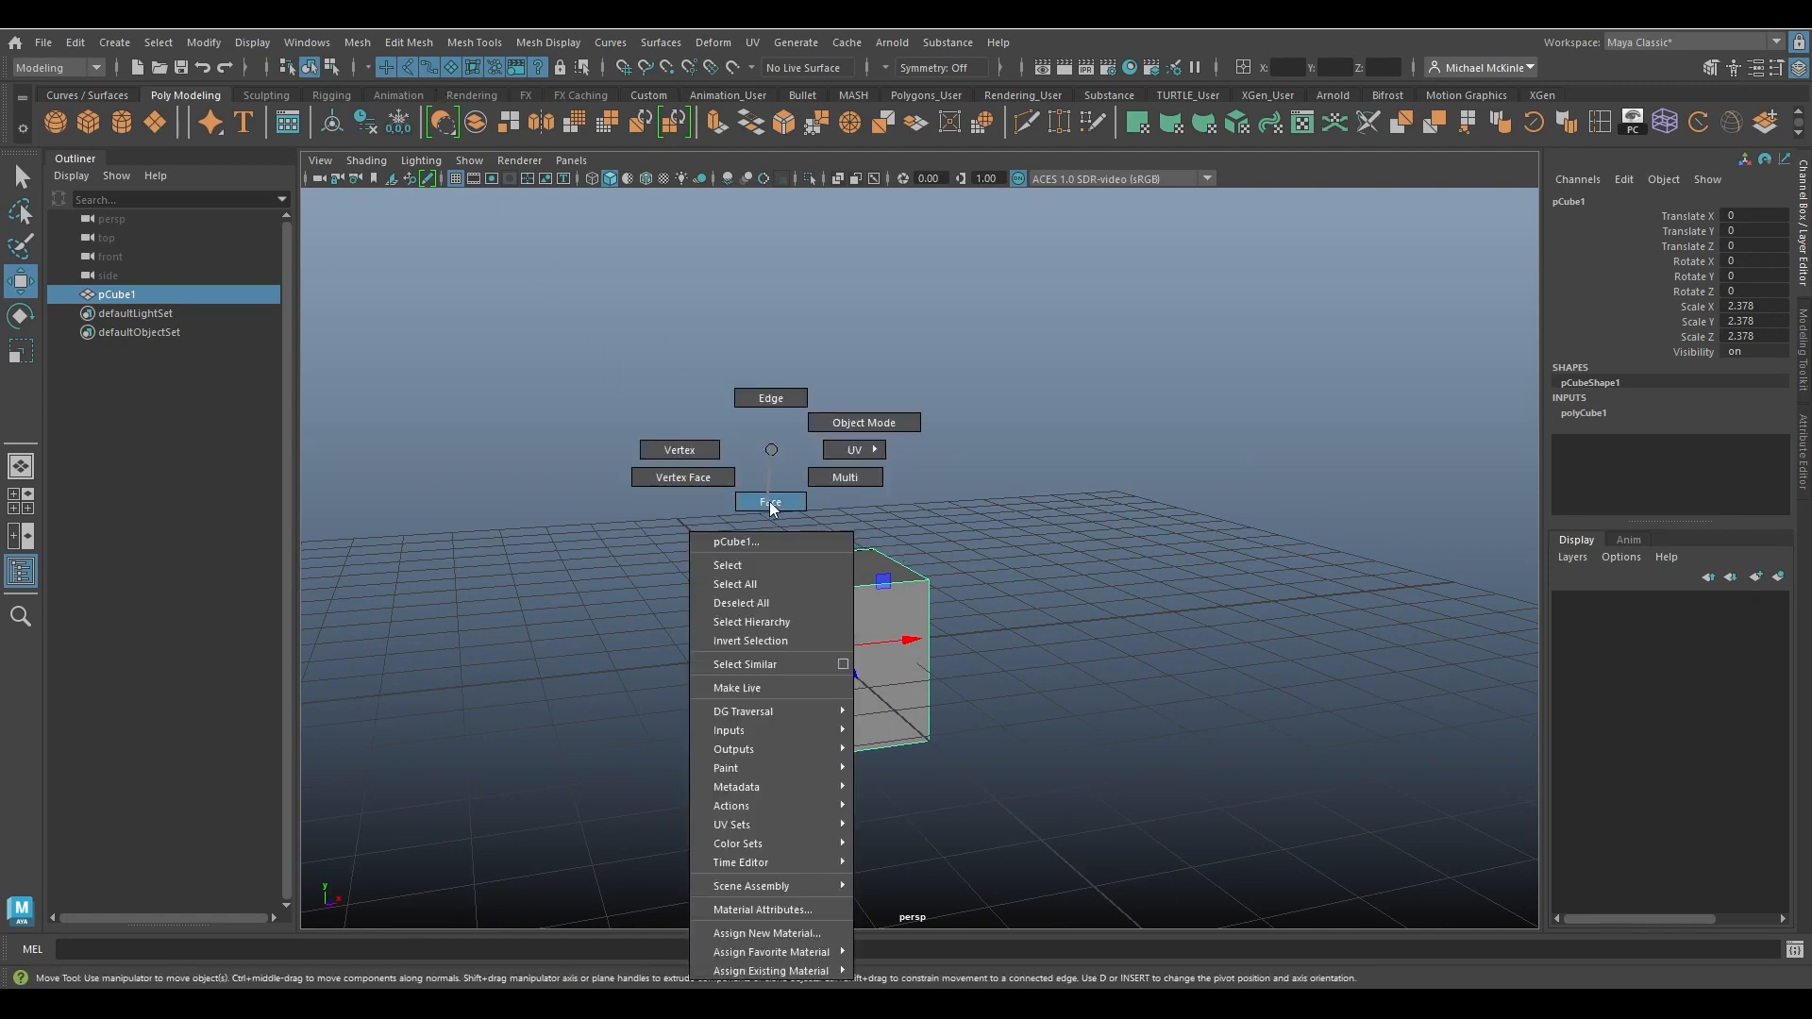
pyautogui.click(764, 509)
pyautogui.click(809, 564)
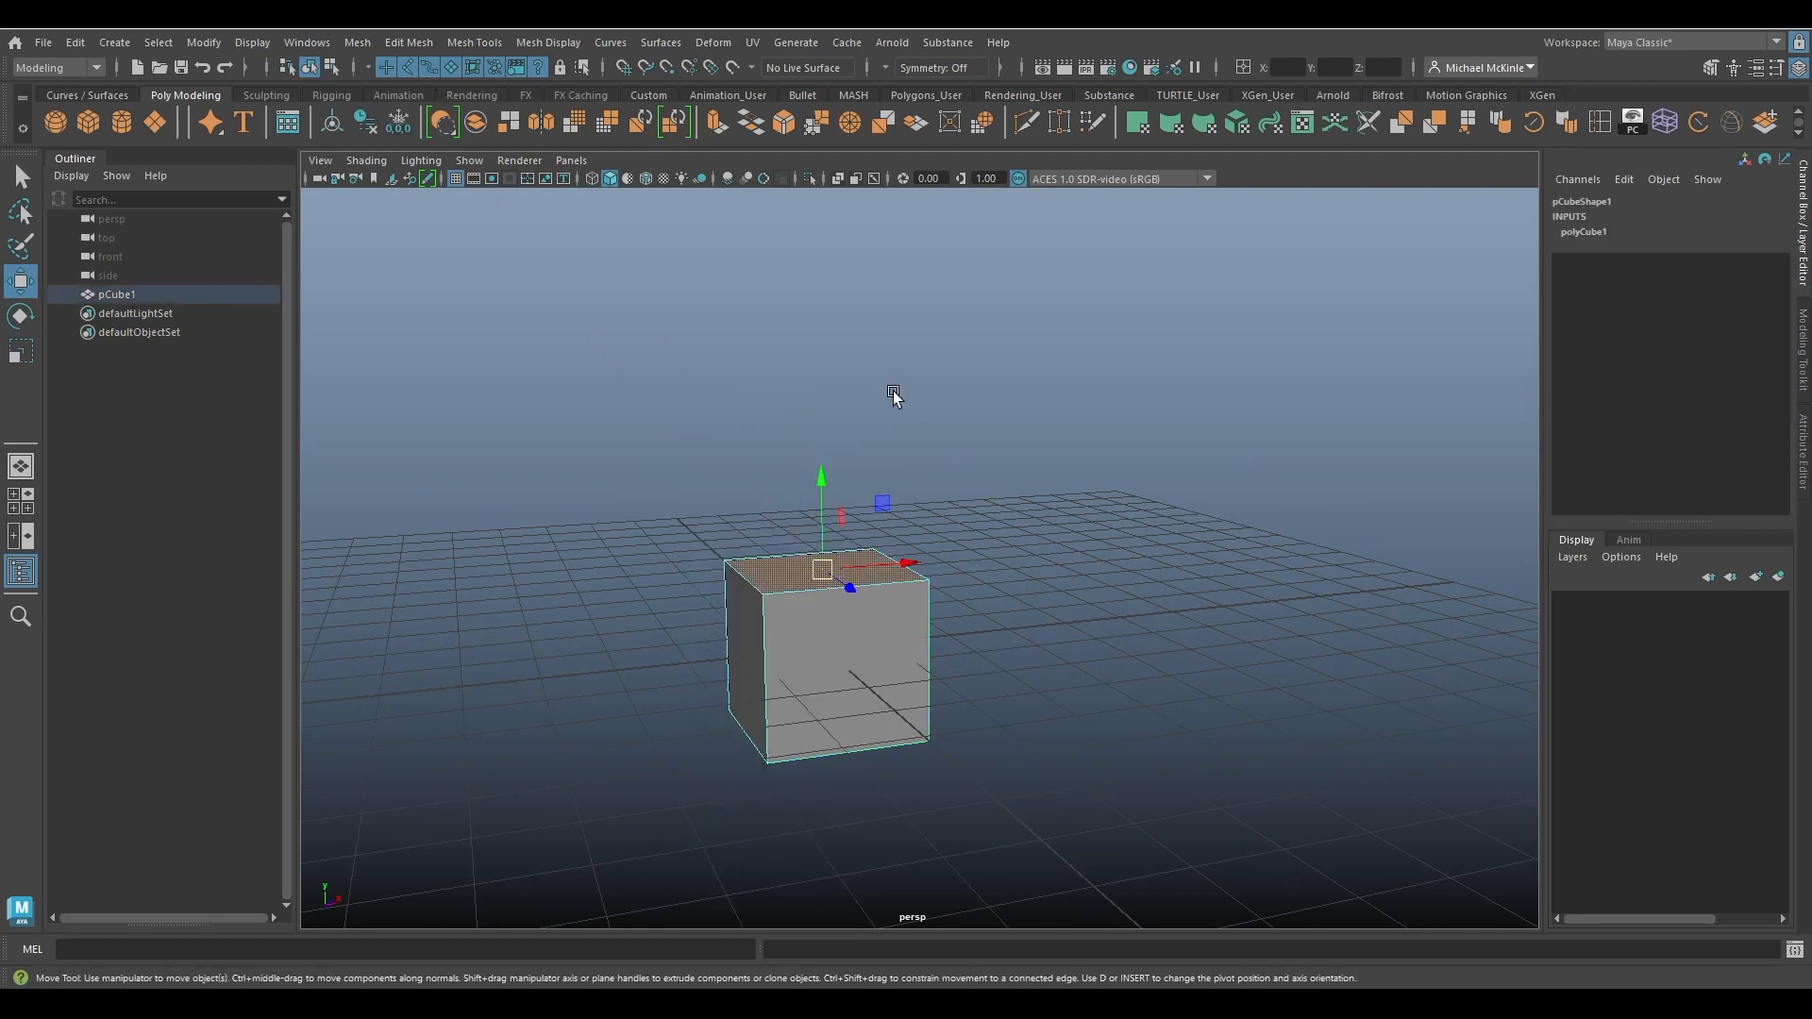
pyautogui.click(416, 45)
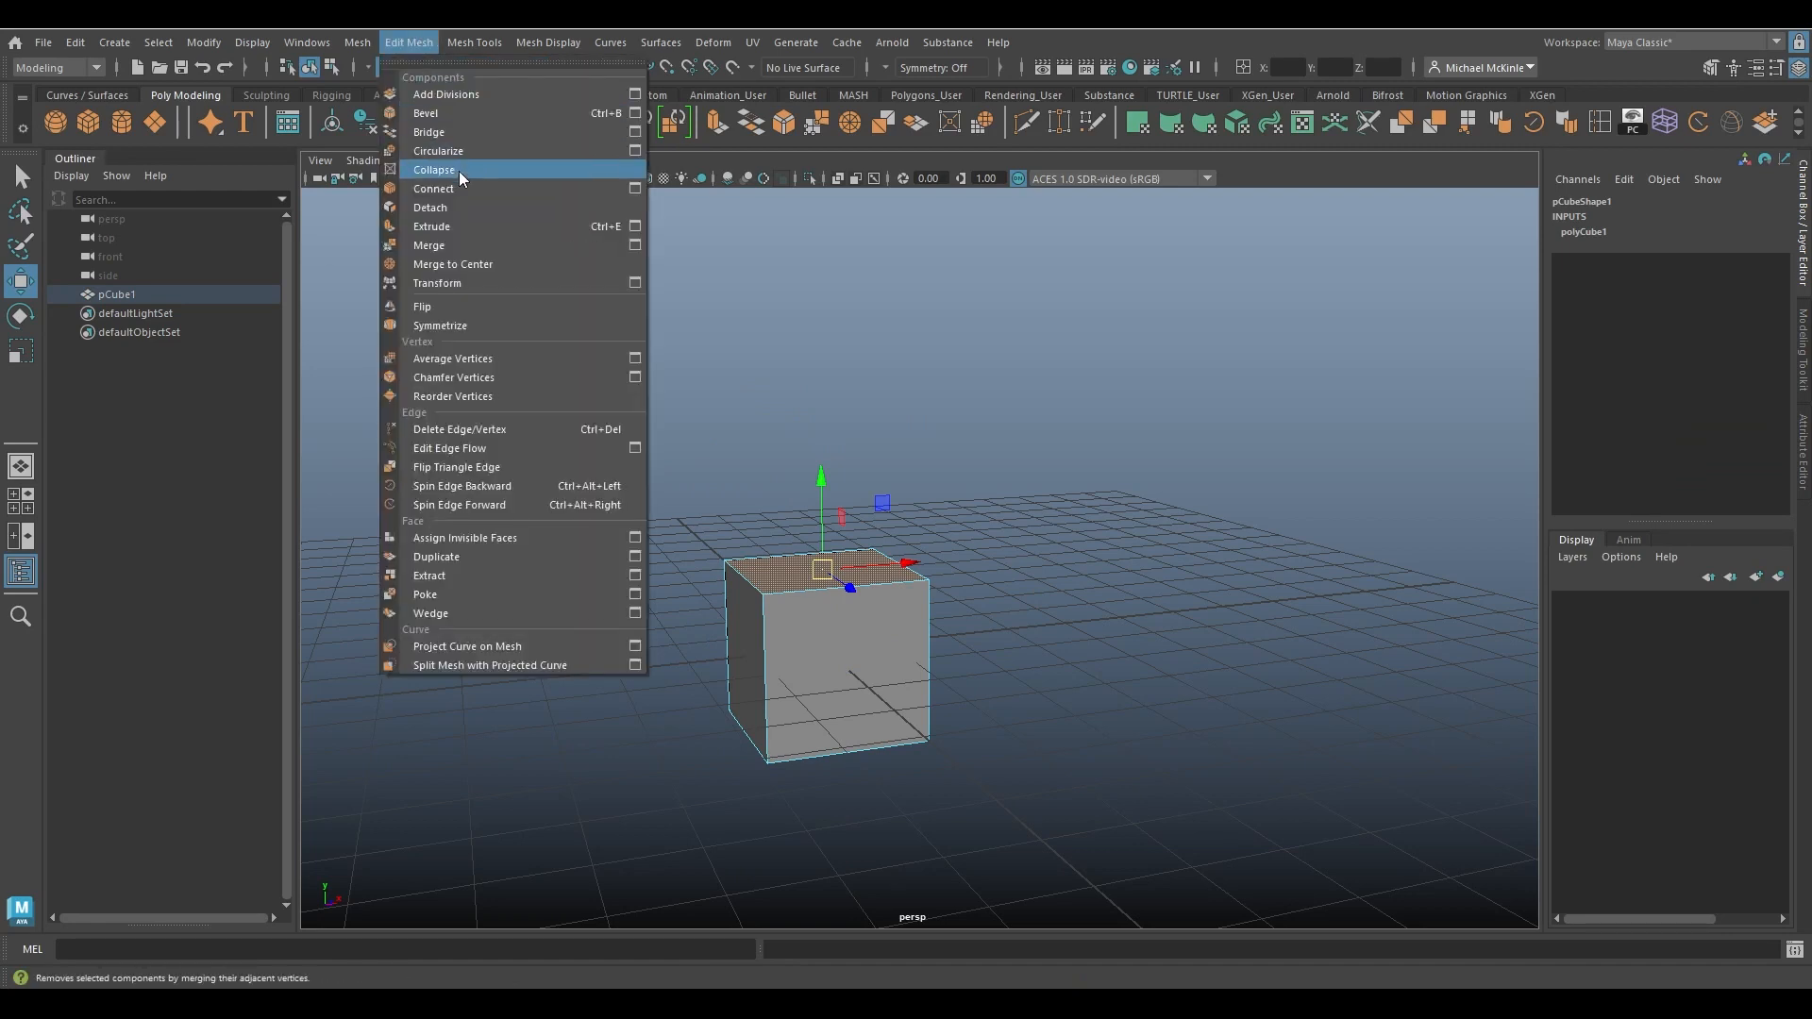
pyautogui.click(433, 227)
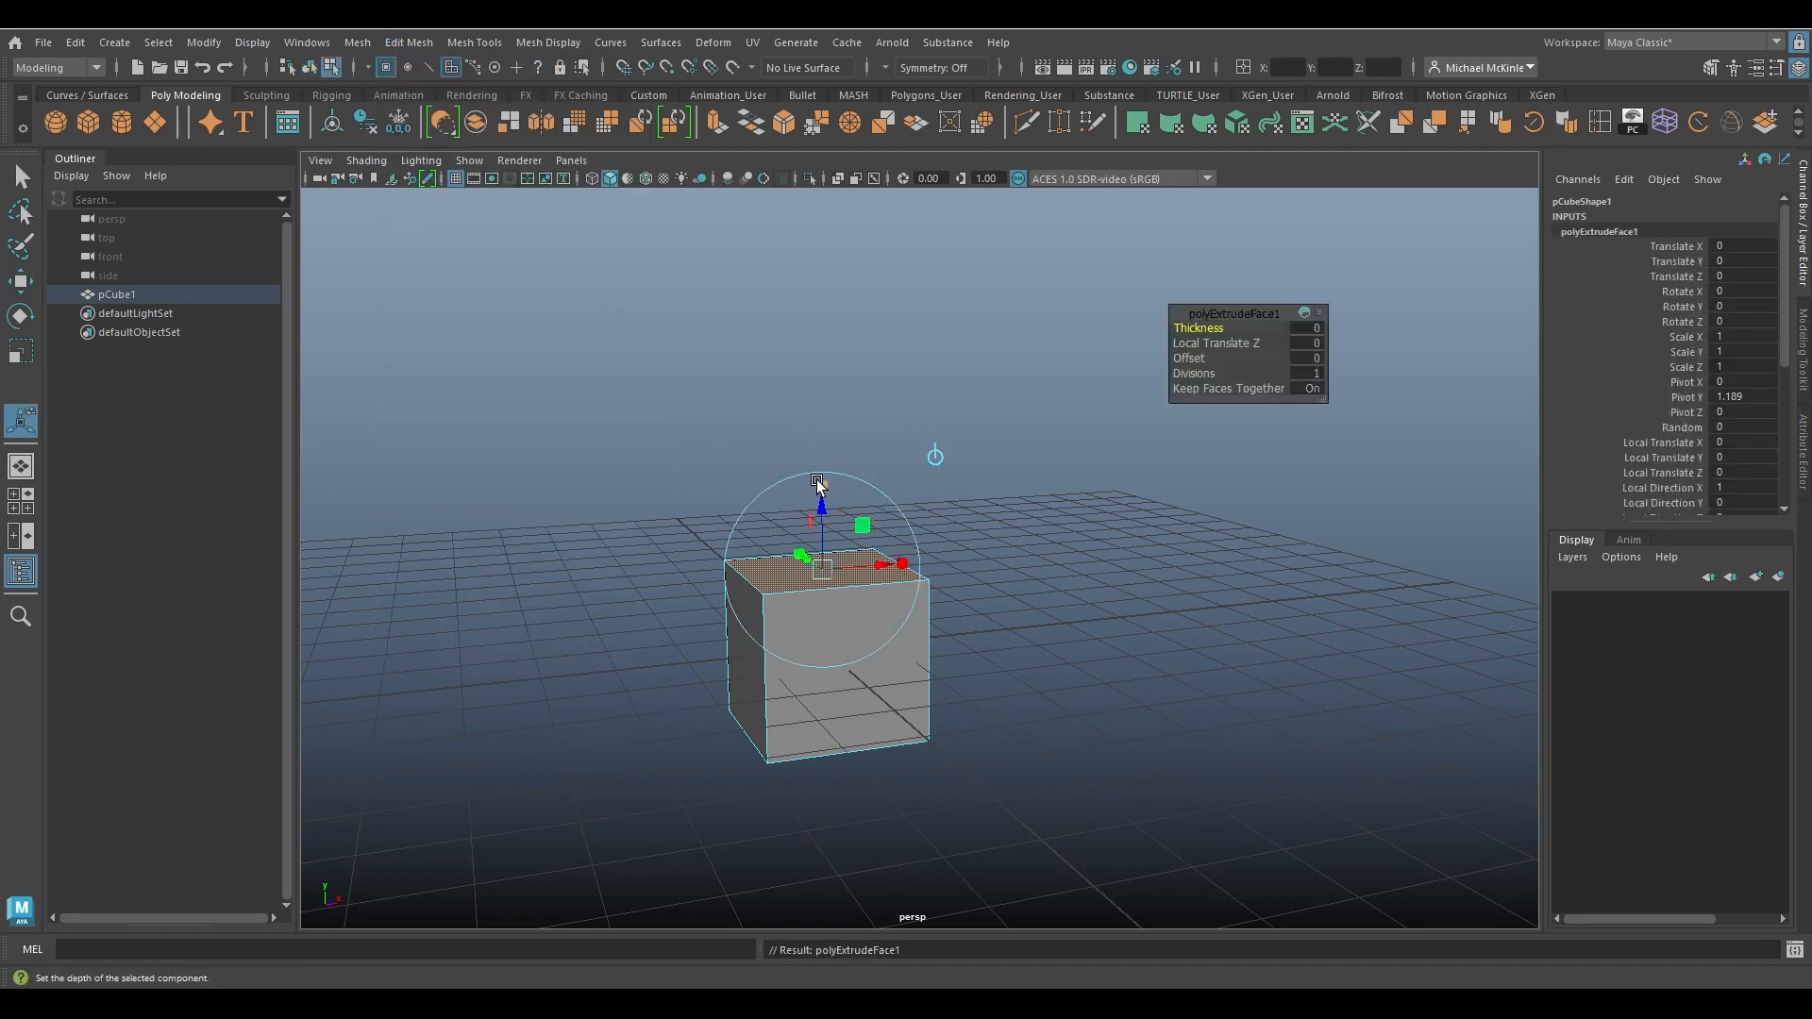
pyautogui.moveTo(819, 483); pyautogui.dragTo(874, 427)
pyautogui.moveTo(963, 470)
pyautogui.keyDown('alt'); pyautogui.mouseDown()
pyautogui.moveTo(943, 501)
pyautogui.moveTo(961, 501)
pyautogui.mouseUp(); pyautogui.keyUp('alt')
pyautogui.keyDown('alt'); pyautogui.moveTo(1123, 537); pyautogui.dragTo(1148, 536); pyautogui.keyUp('alt')
pyautogui.keyDown('alt'); pyautogui.moveTo(1110, 566); pyautogui.dragTo(1073, 589, button='middle'); pyautogui.keyUp('alt')
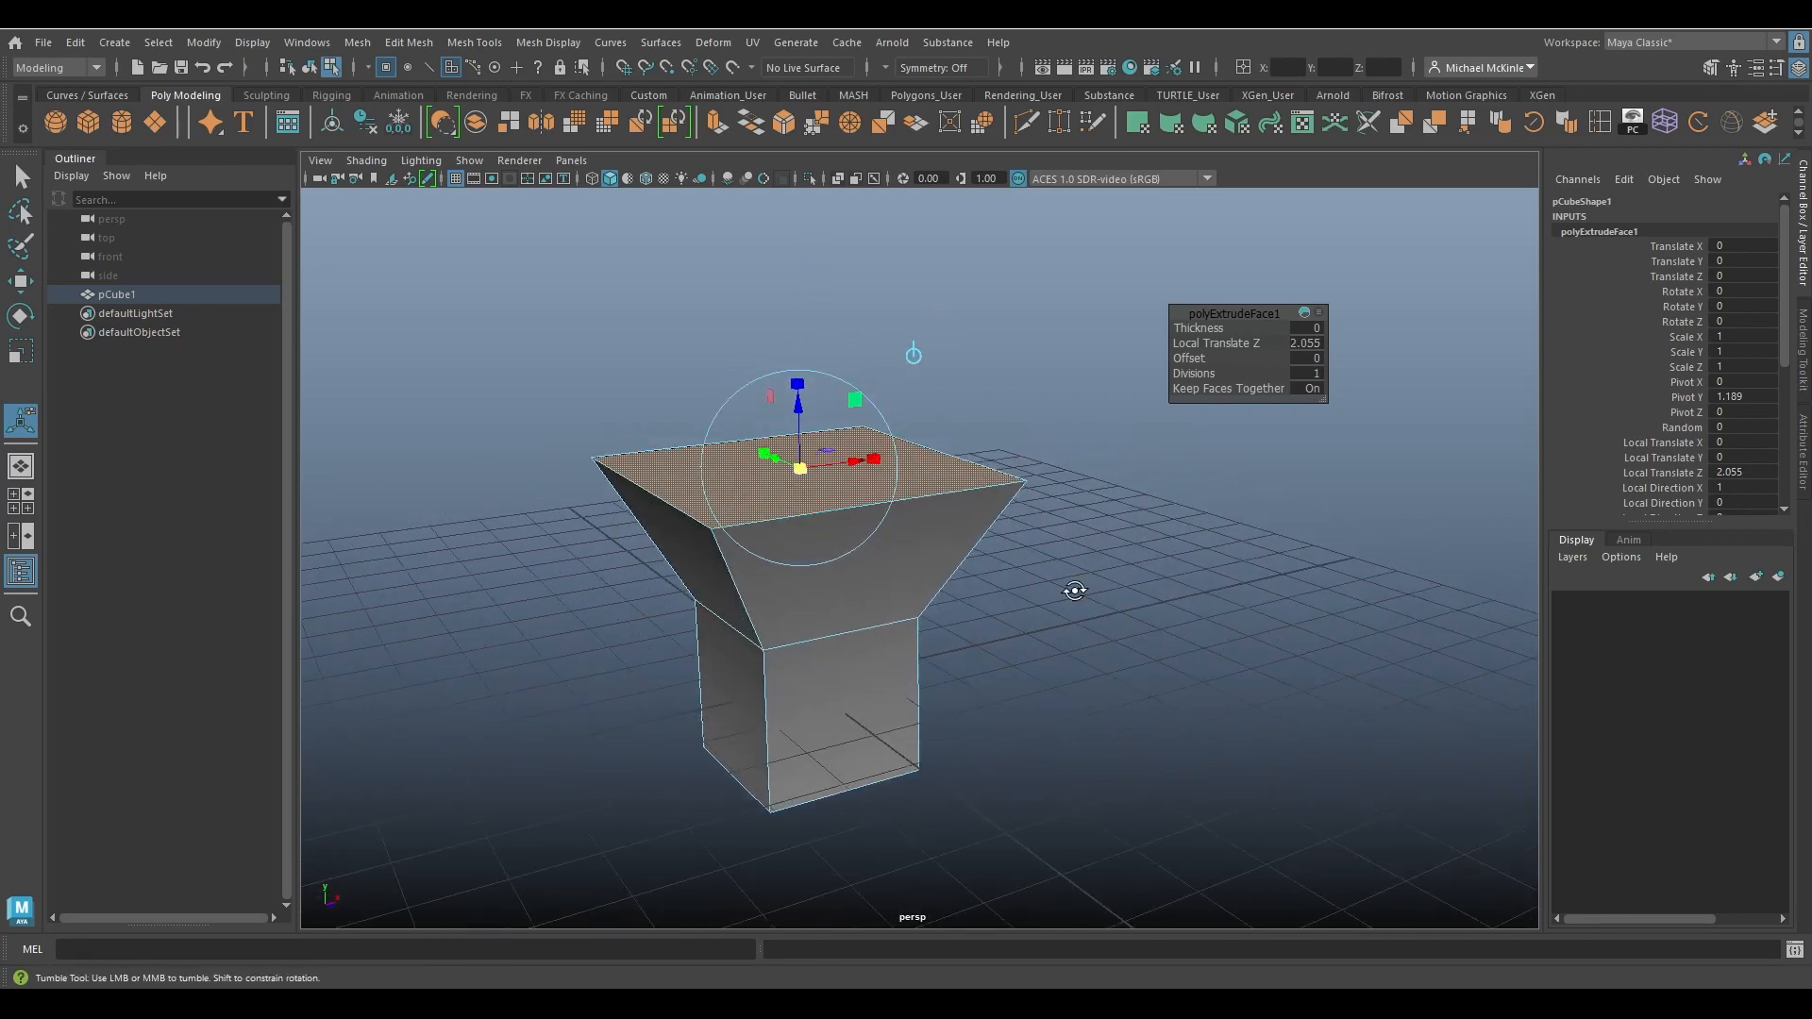
pyautogui.keyDown('alt'); pyautogui.moveTo(1073, 589); pyautogui.dragTo(1072, 586); pyautogui.keyUp('alt')
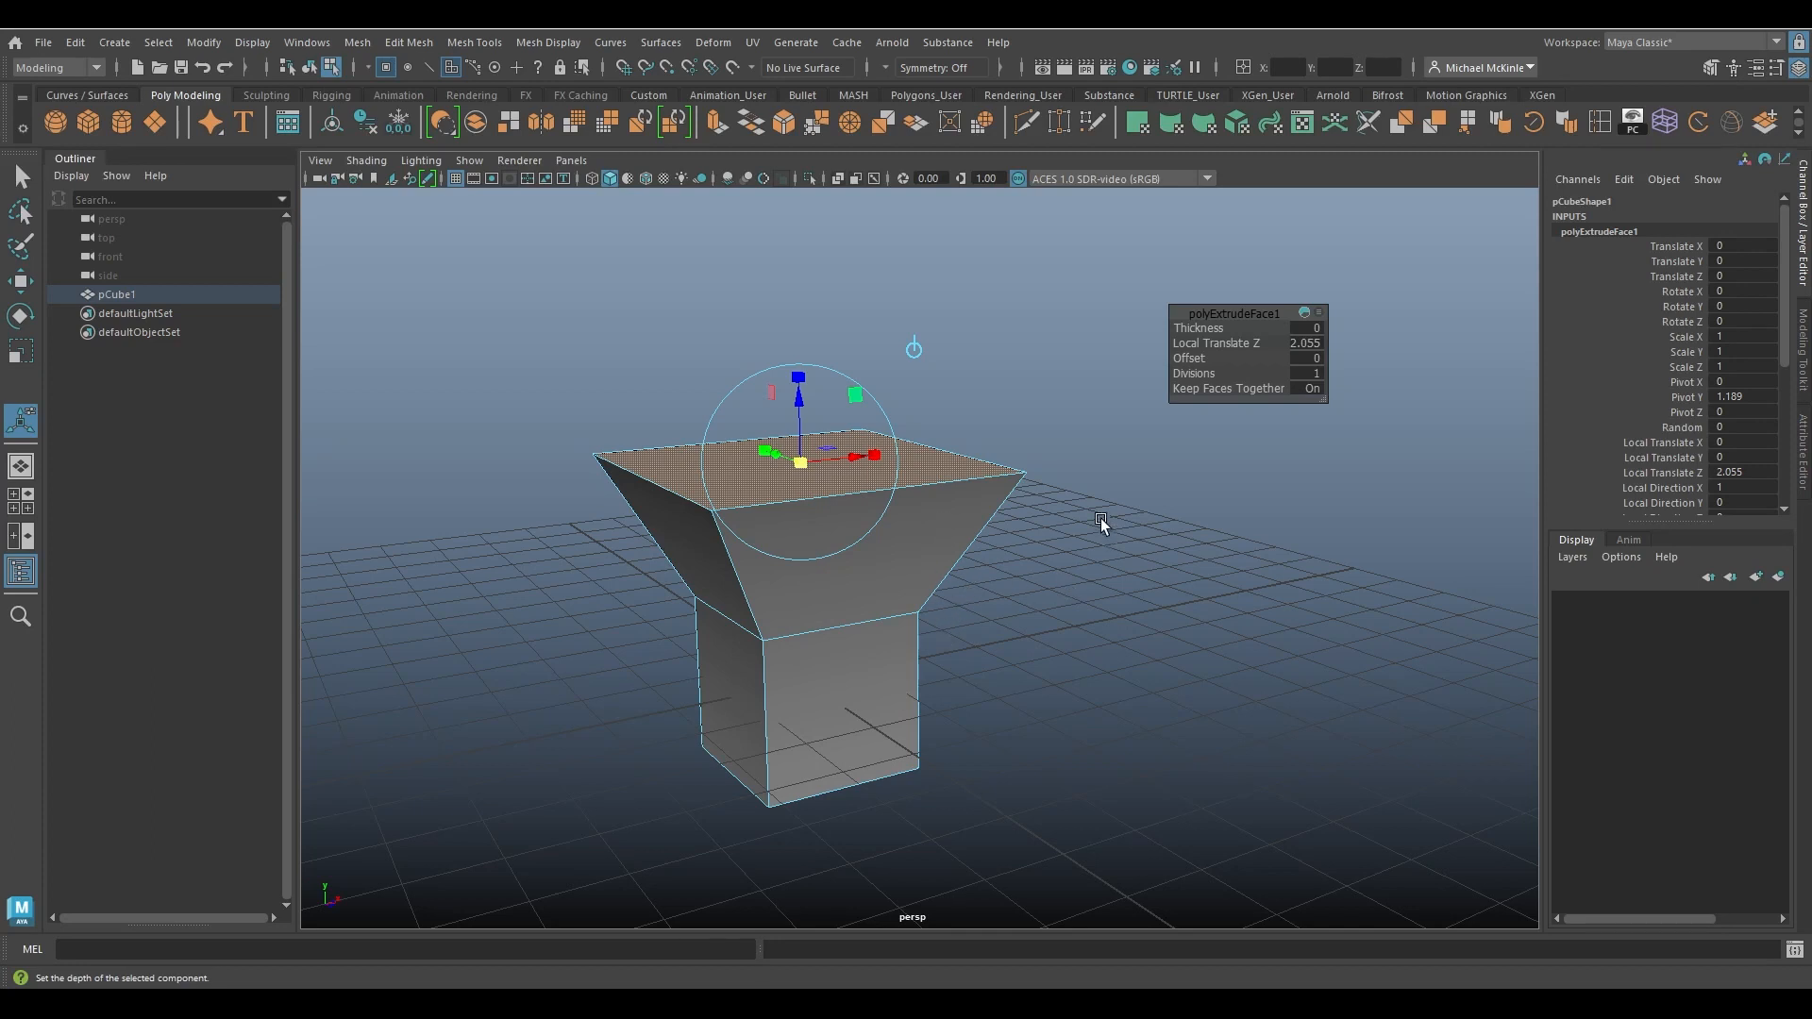
# Extrude the widened top face again with a Local Translate Z of about 2.141.
pyautogui.hotkey('ctrl', 'e')
pyautogui.moveTo(798, 403); pyautogui.dragTo(796, 247)
pyautogui.keyDown('alt'); pyautogui.moveTo(854, 387); pyautogui.dragTo(854, 430); pyautogui.keyUp('alt')
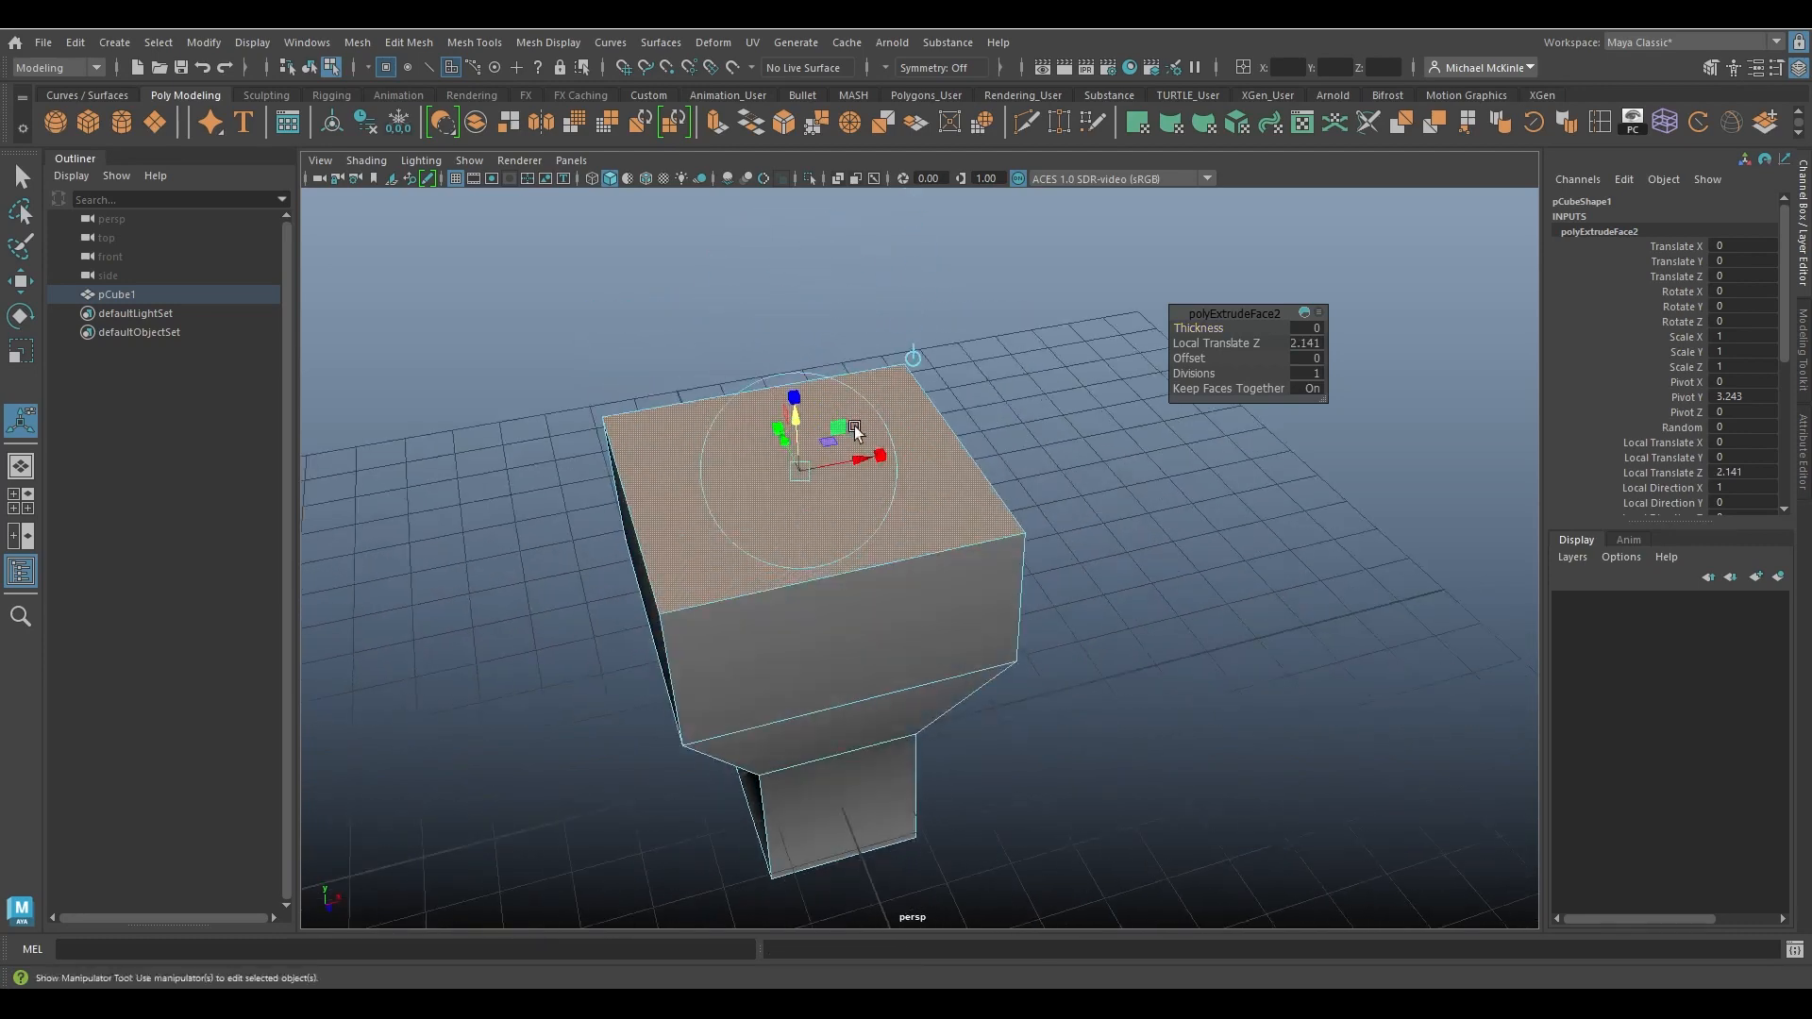
pyautogui.keyDown('alt'); pyautogui.moveTo(851, 547); pyautogui.dragTo(909, 399); pyautogui.keyUp('alt')
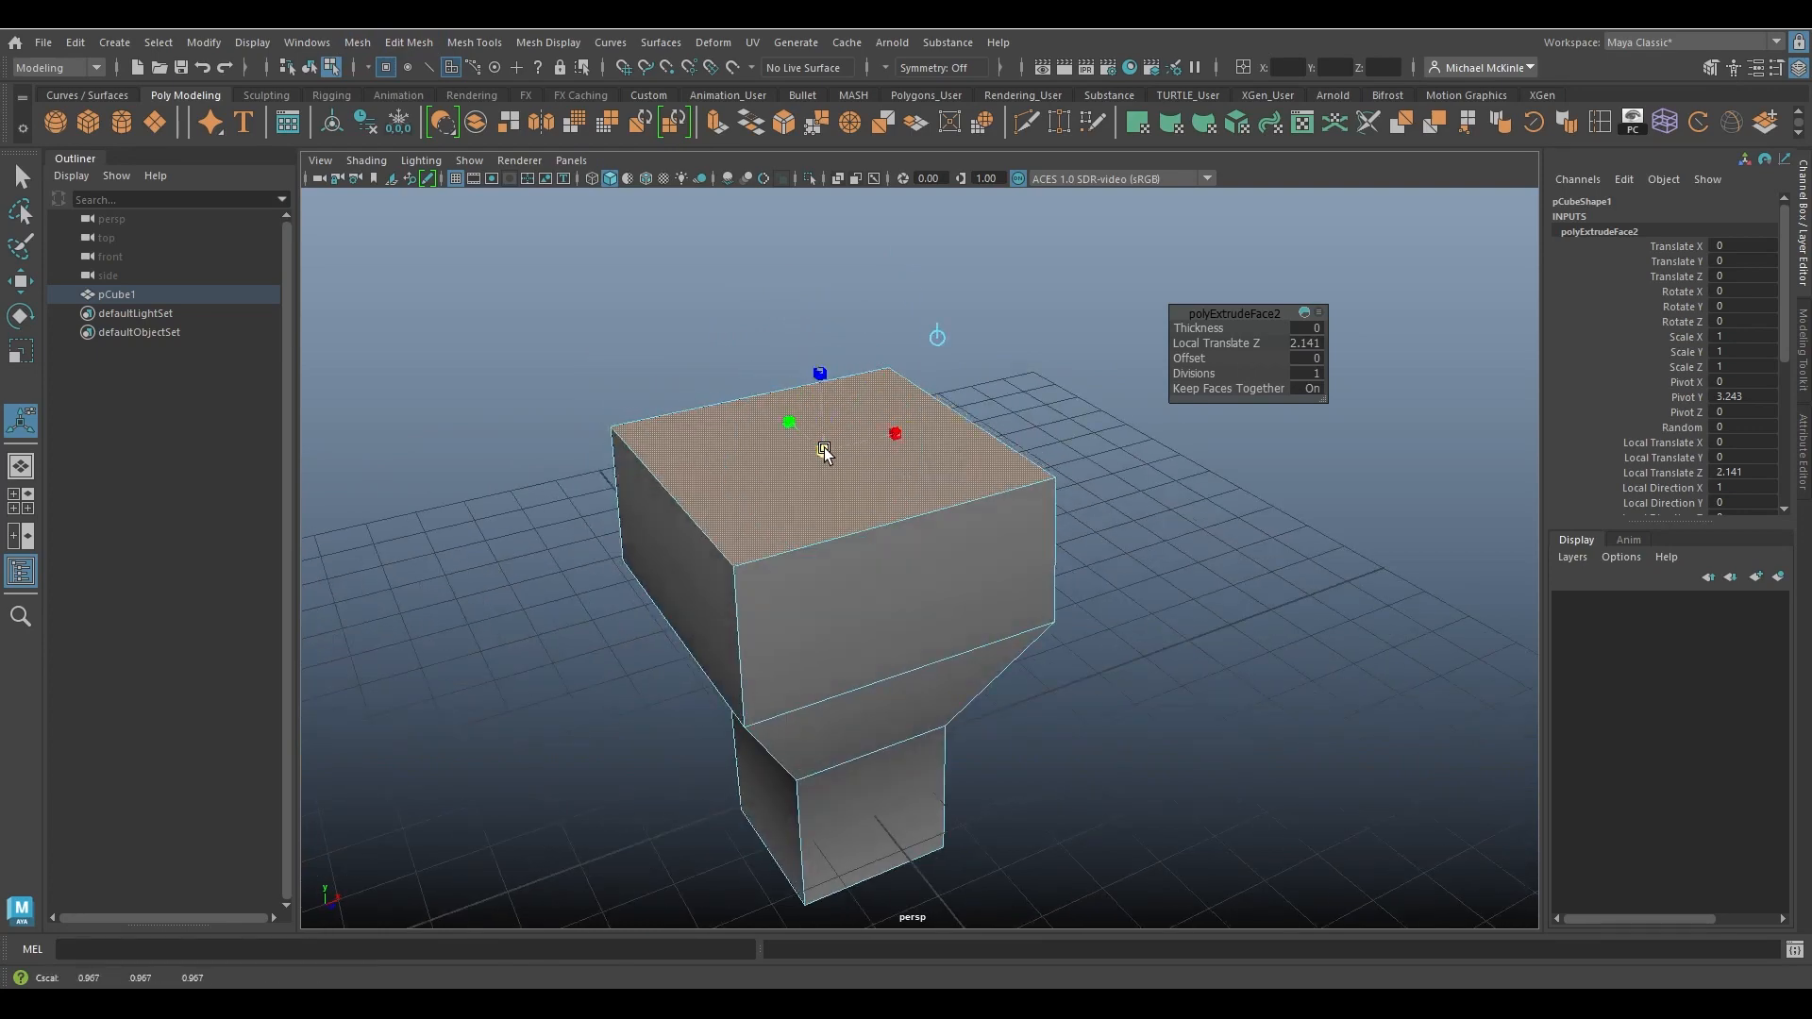
# Scale the newly extruded top face down to a local scale of 0.8.
pyautogui.moveTo(824, 449); pyautogui.dragTo(822, 449)
pyautogui.keyDown('alt'); pyautogui.moveTo(958, 507); pyautogui.dragTo(849, 490); pyautogui.keyUp('alt')
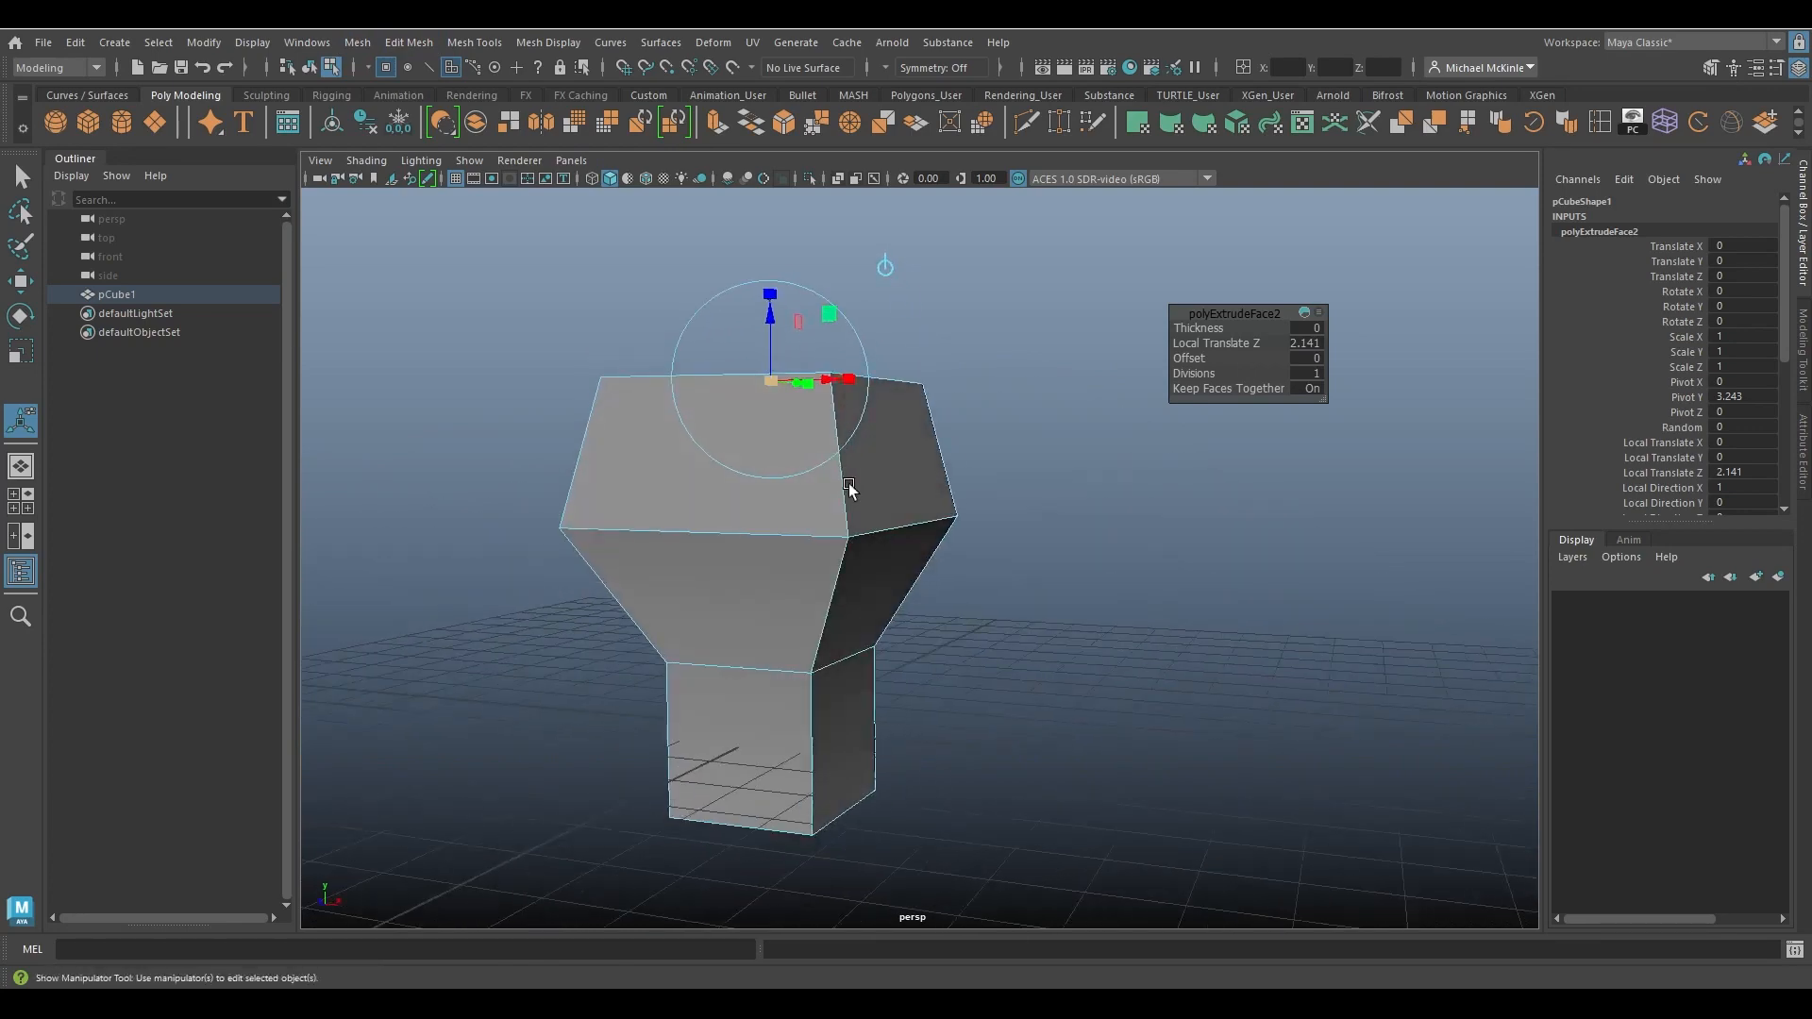
# Extrude the sloped side face outward with a Local Translate Z of about 1.638, scale it to 0.65 and return to object mode.
pyautogui.click(875, 597)
pyautogui.hotkey('ctrl', 'e')
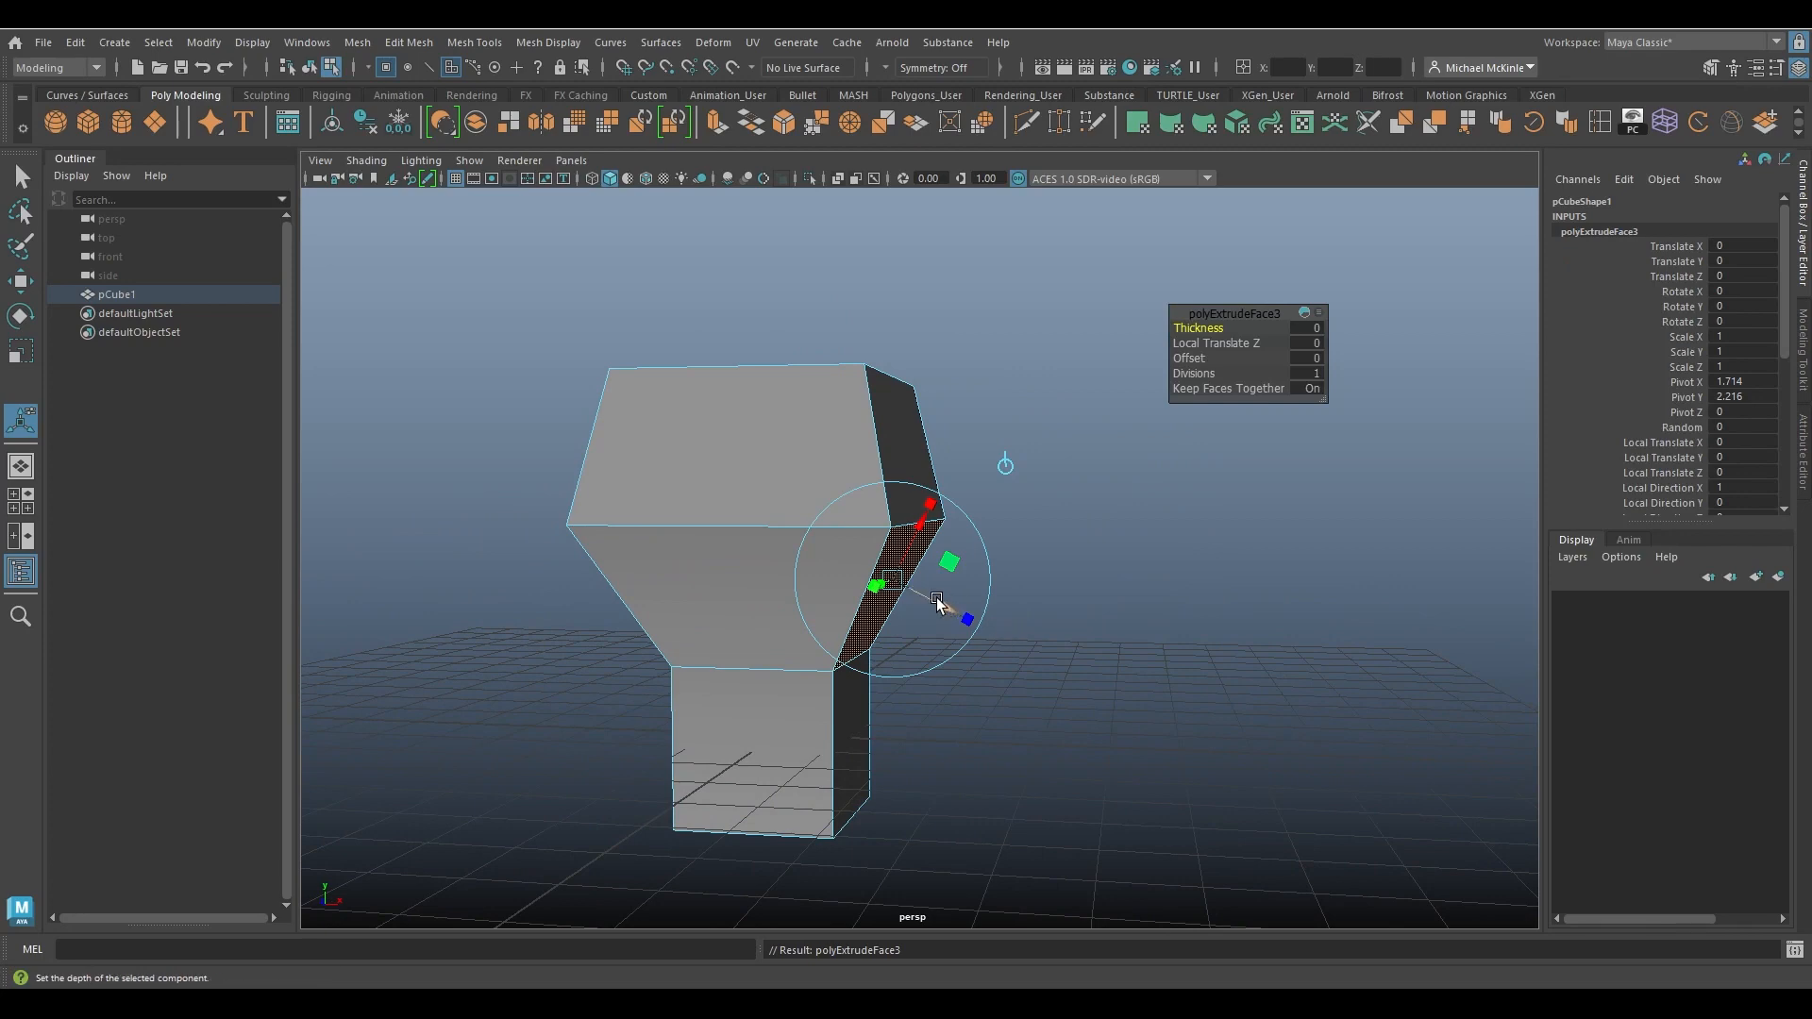
pyautogui.moveTo(948, 609); pyautogui.dragTo(1126, 660)
pyautogui.click(1032, 664)
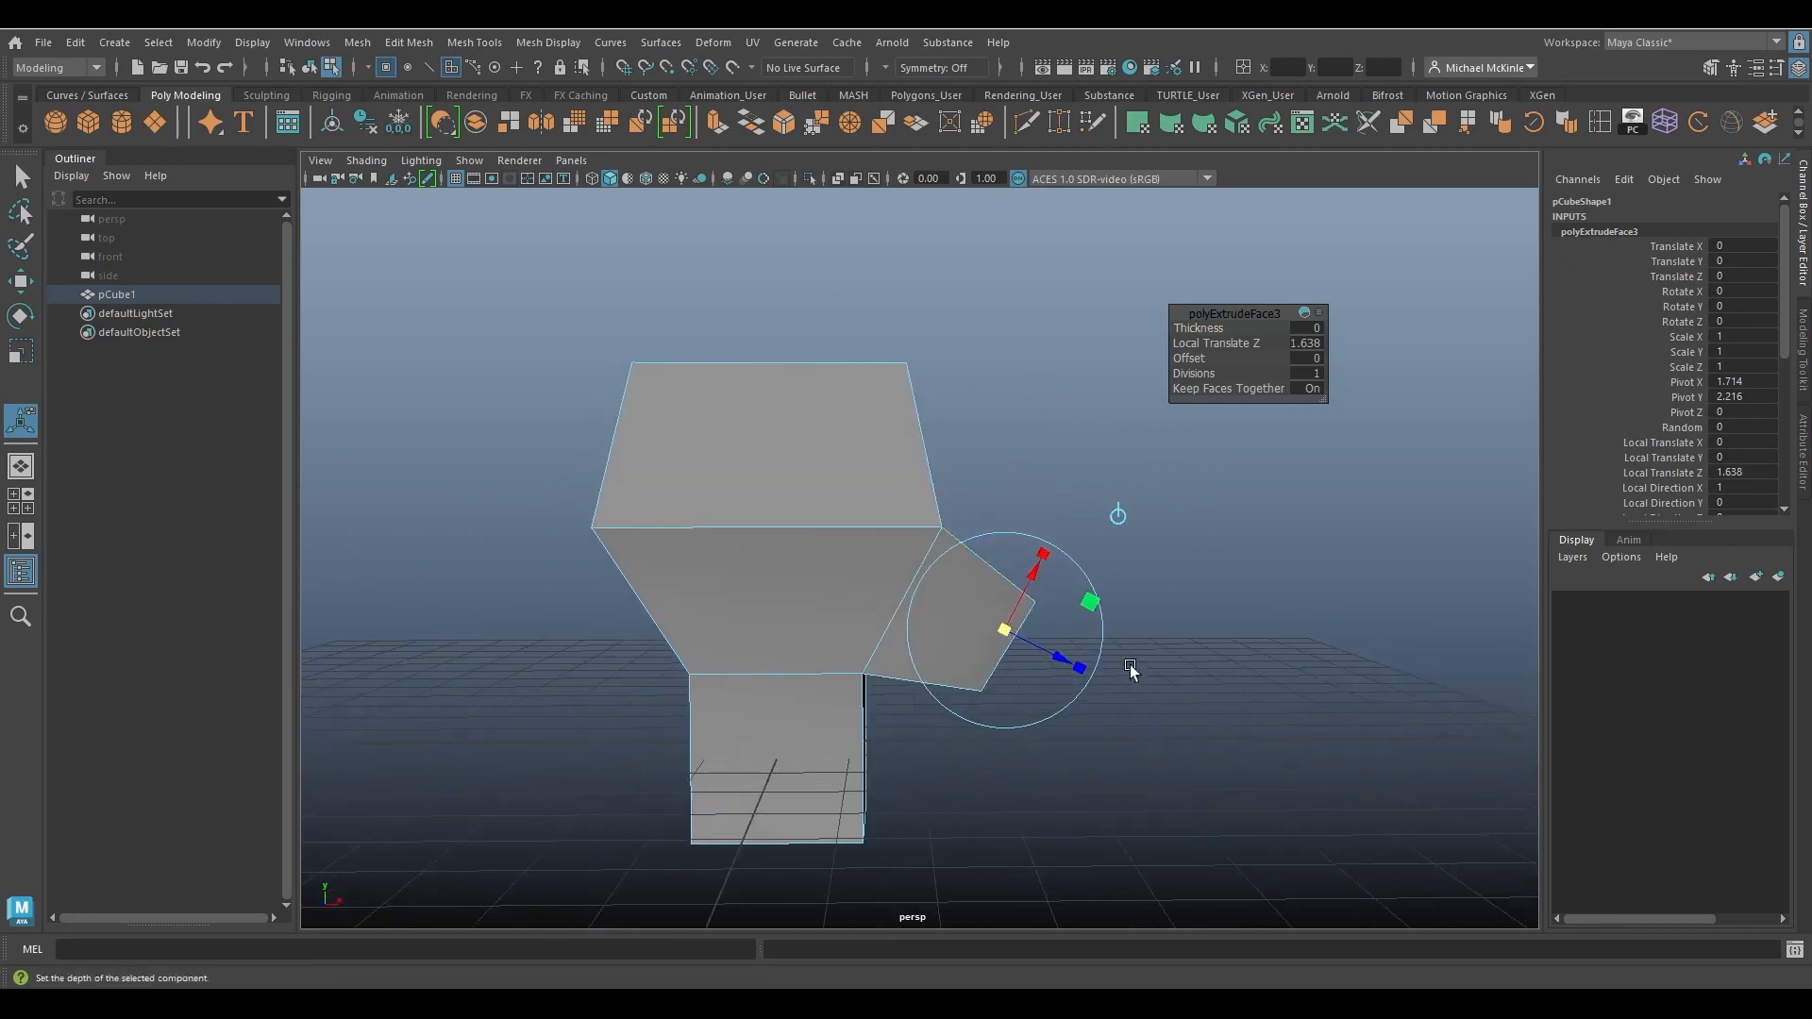
pyautogui.press('w')
pyautogui.keyDown('alt'); pyautogui.moveTo(1060, 541); pyautogui.dragTo(929, 555); pyautogui.keyUp('alt')
pyautogui.moveTo(860, 427); pyautogui.dragTo(933, 391, button='right')
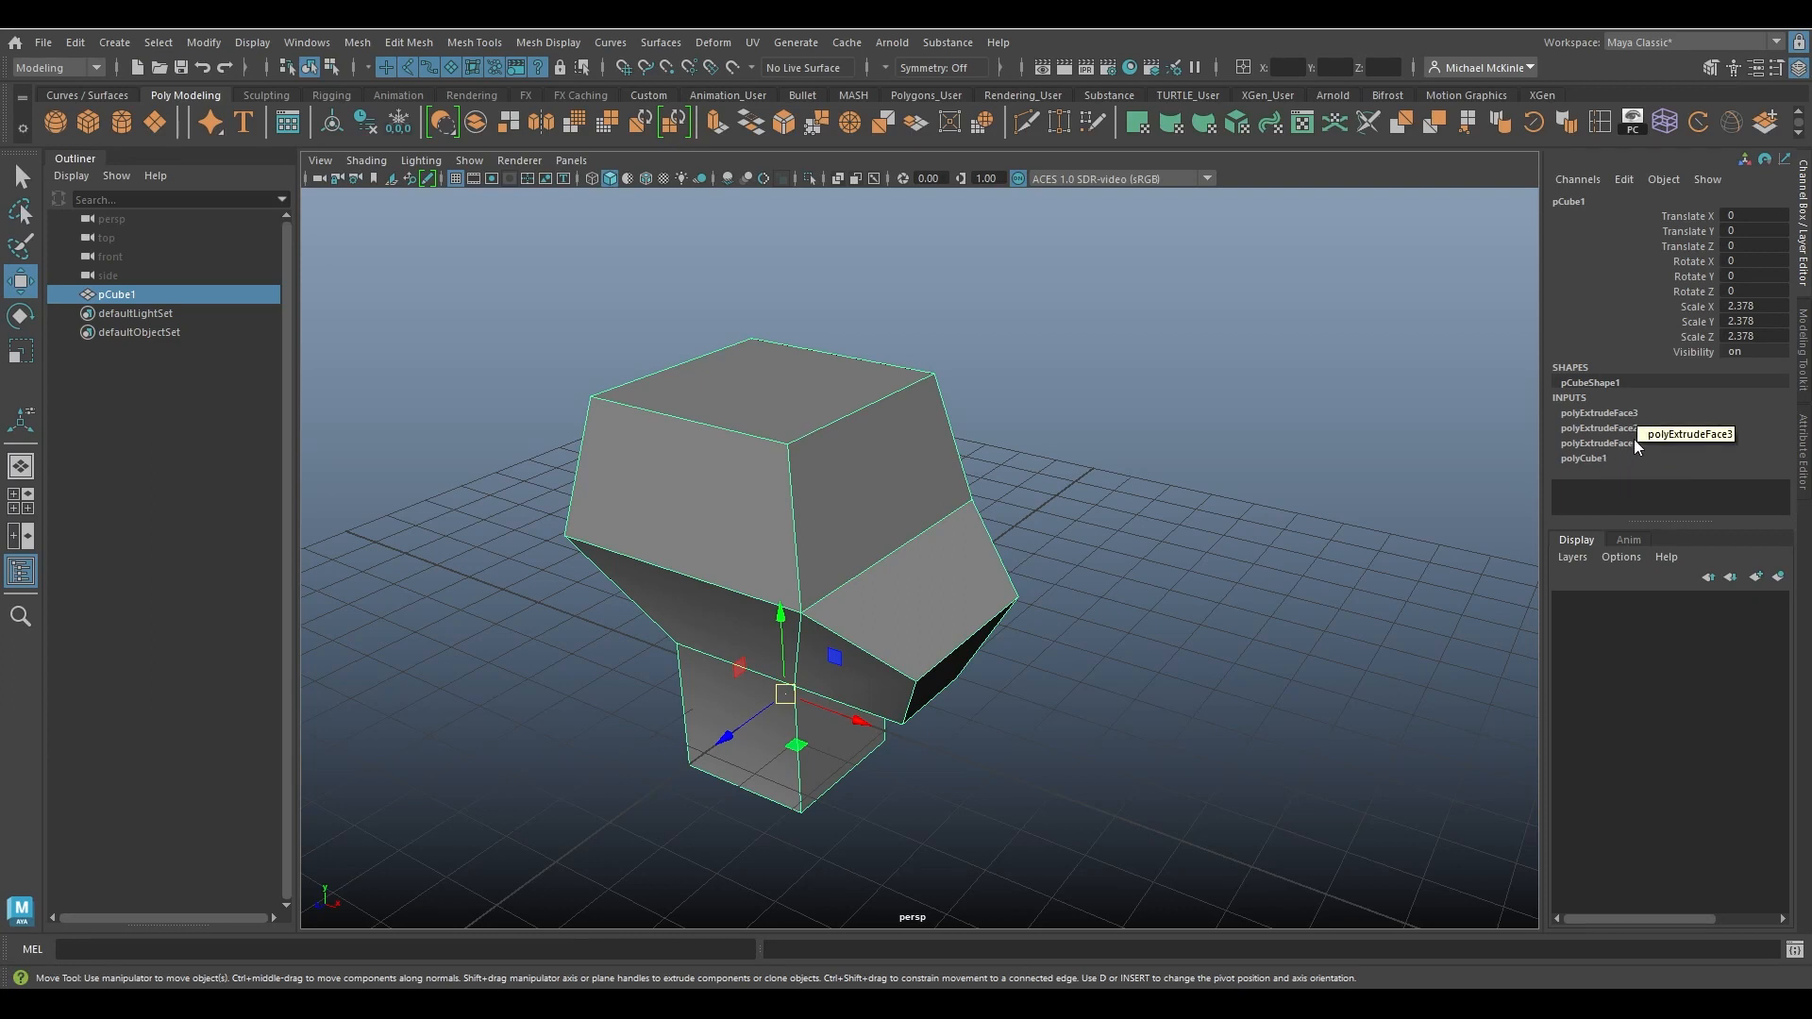
# Enlarge the Channel Box and examine the attributes stored in the polyExtrudeFace1, polyExtrudeFace2 and polyExtrudeFace3 history nodes.
pyautogui.moveTo(1612, 520); pyautogui.dragTo(1612, 658)
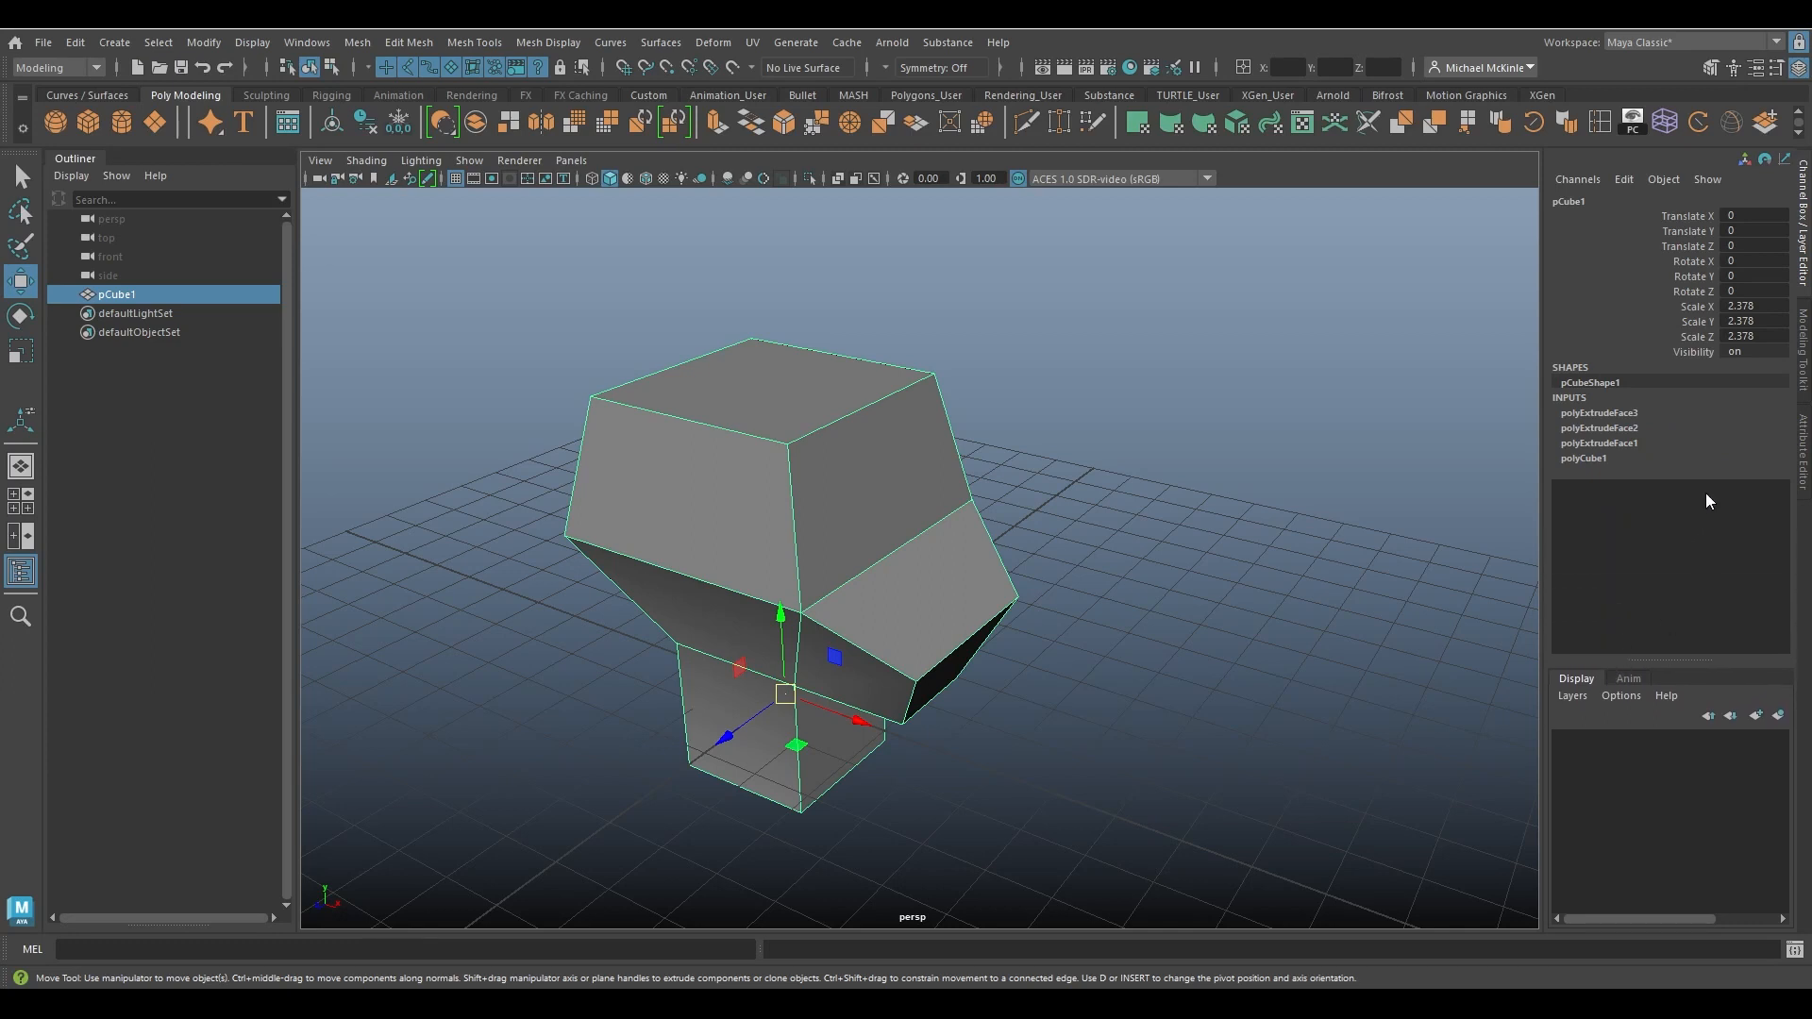
pyautogui.click(1597, 442)
pyautogui.scroll(-5, 1677, 478)
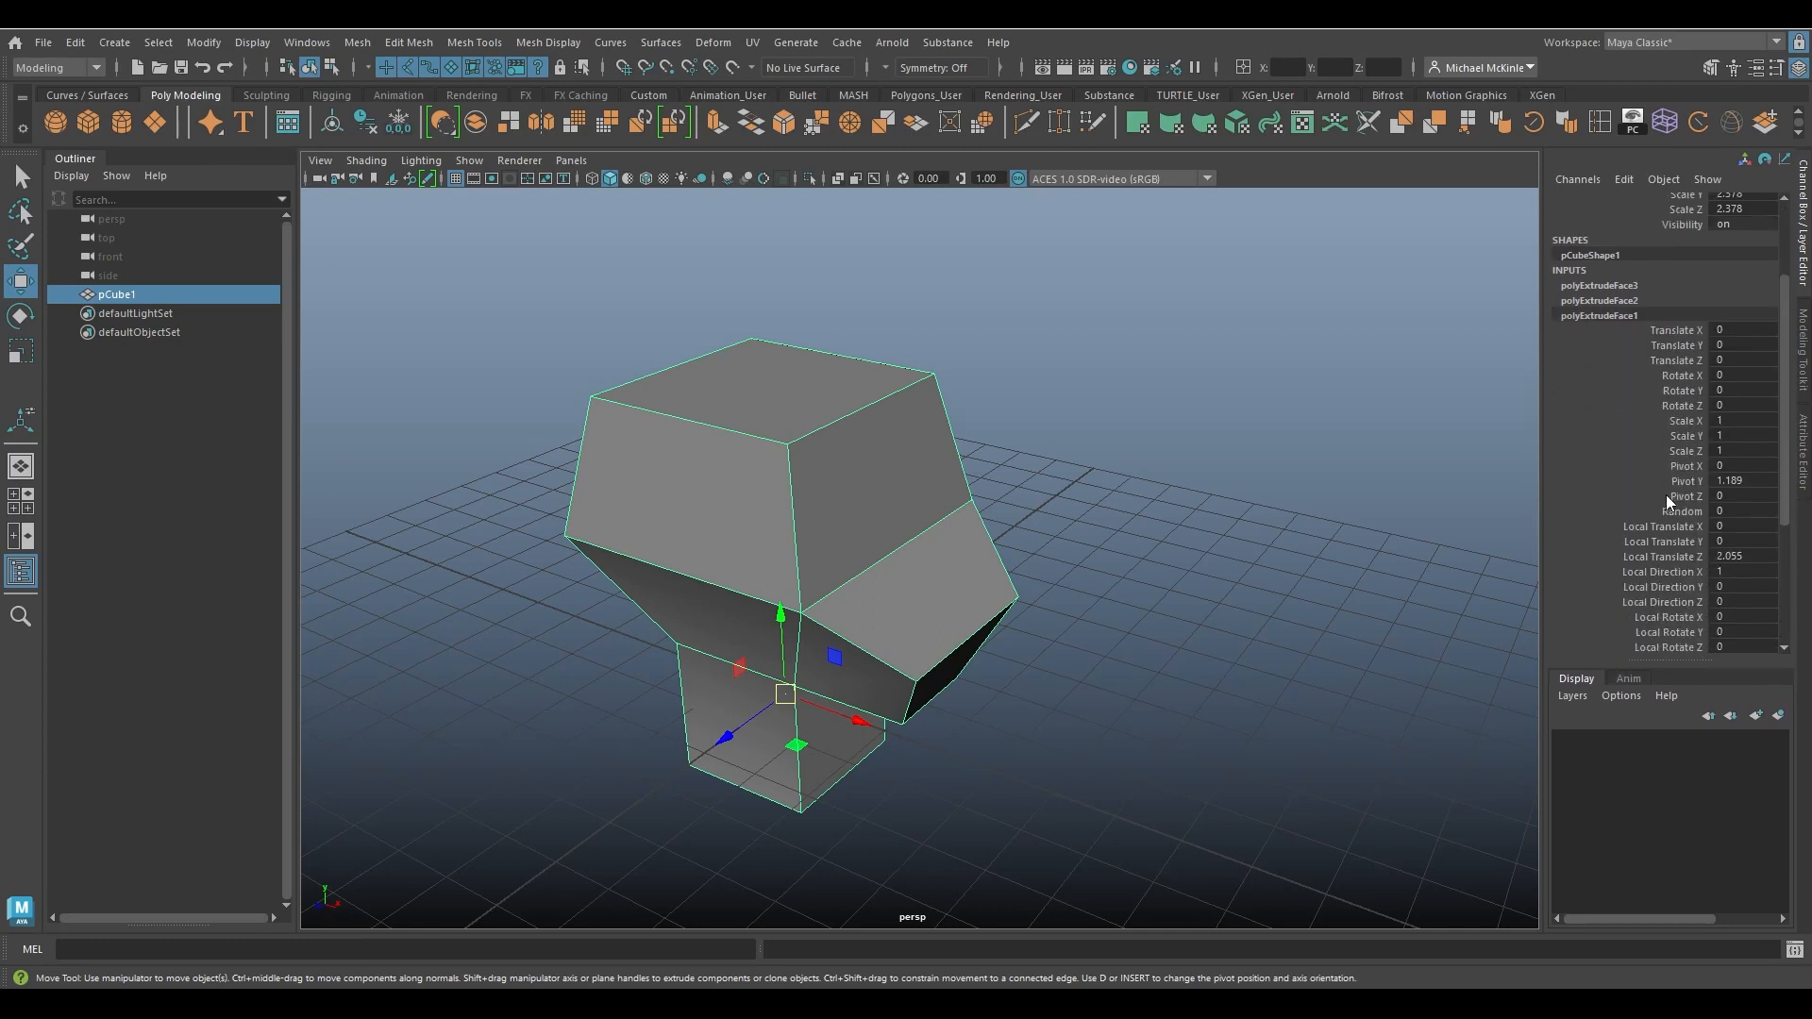
pyautogui.scroll(-3, 1662, 506)
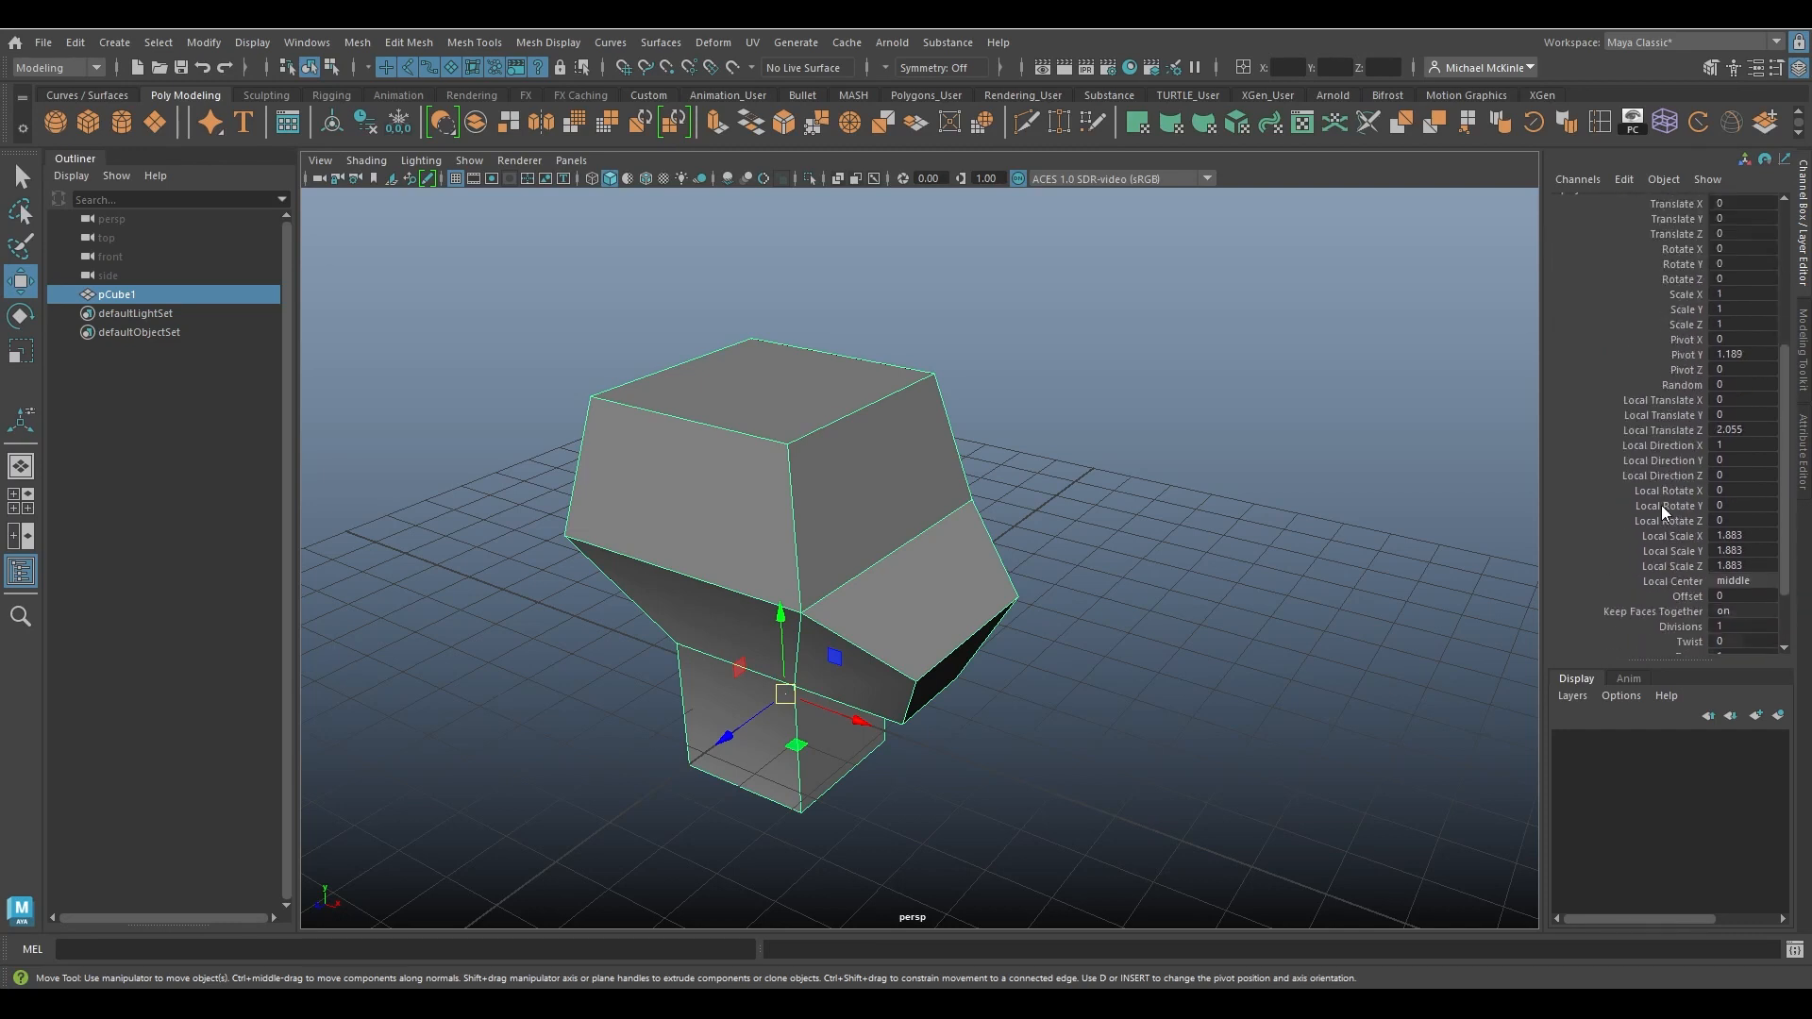
pyautogui.scroll(7, 1661, 444)
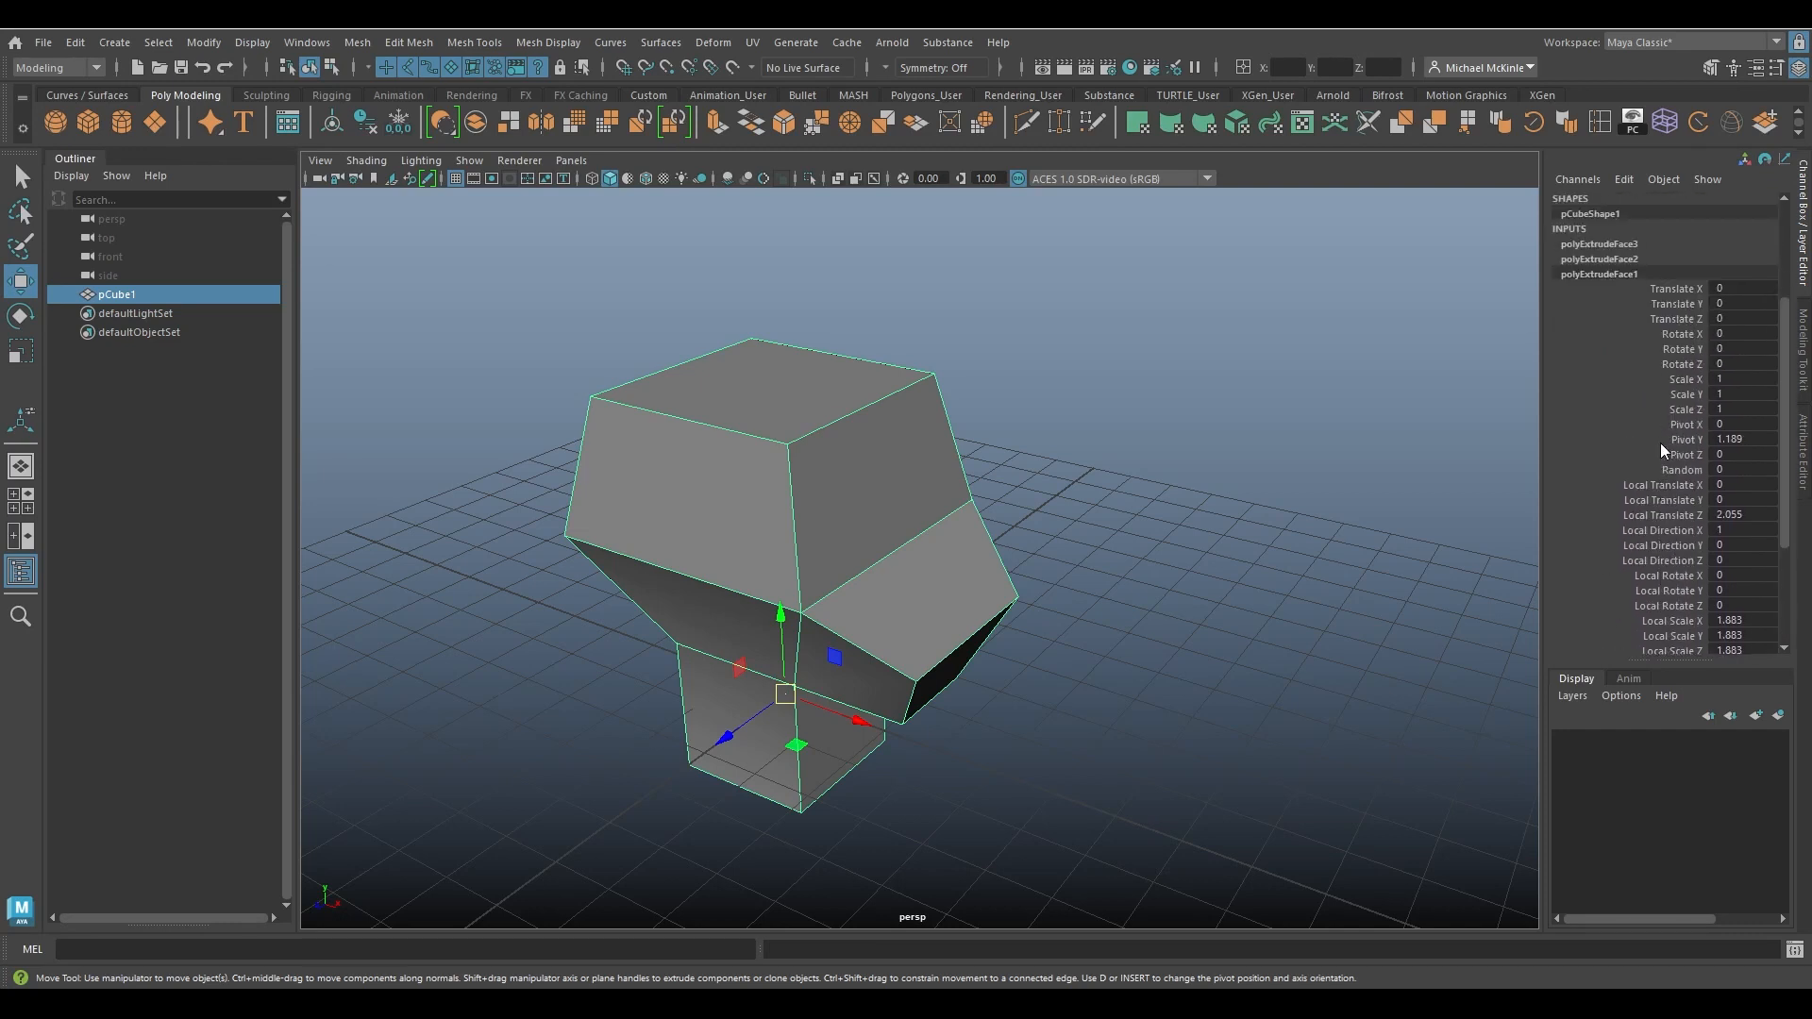
pyautogui.click(1611, 386)
pyautogui.scroll(-4, 1611, 383)
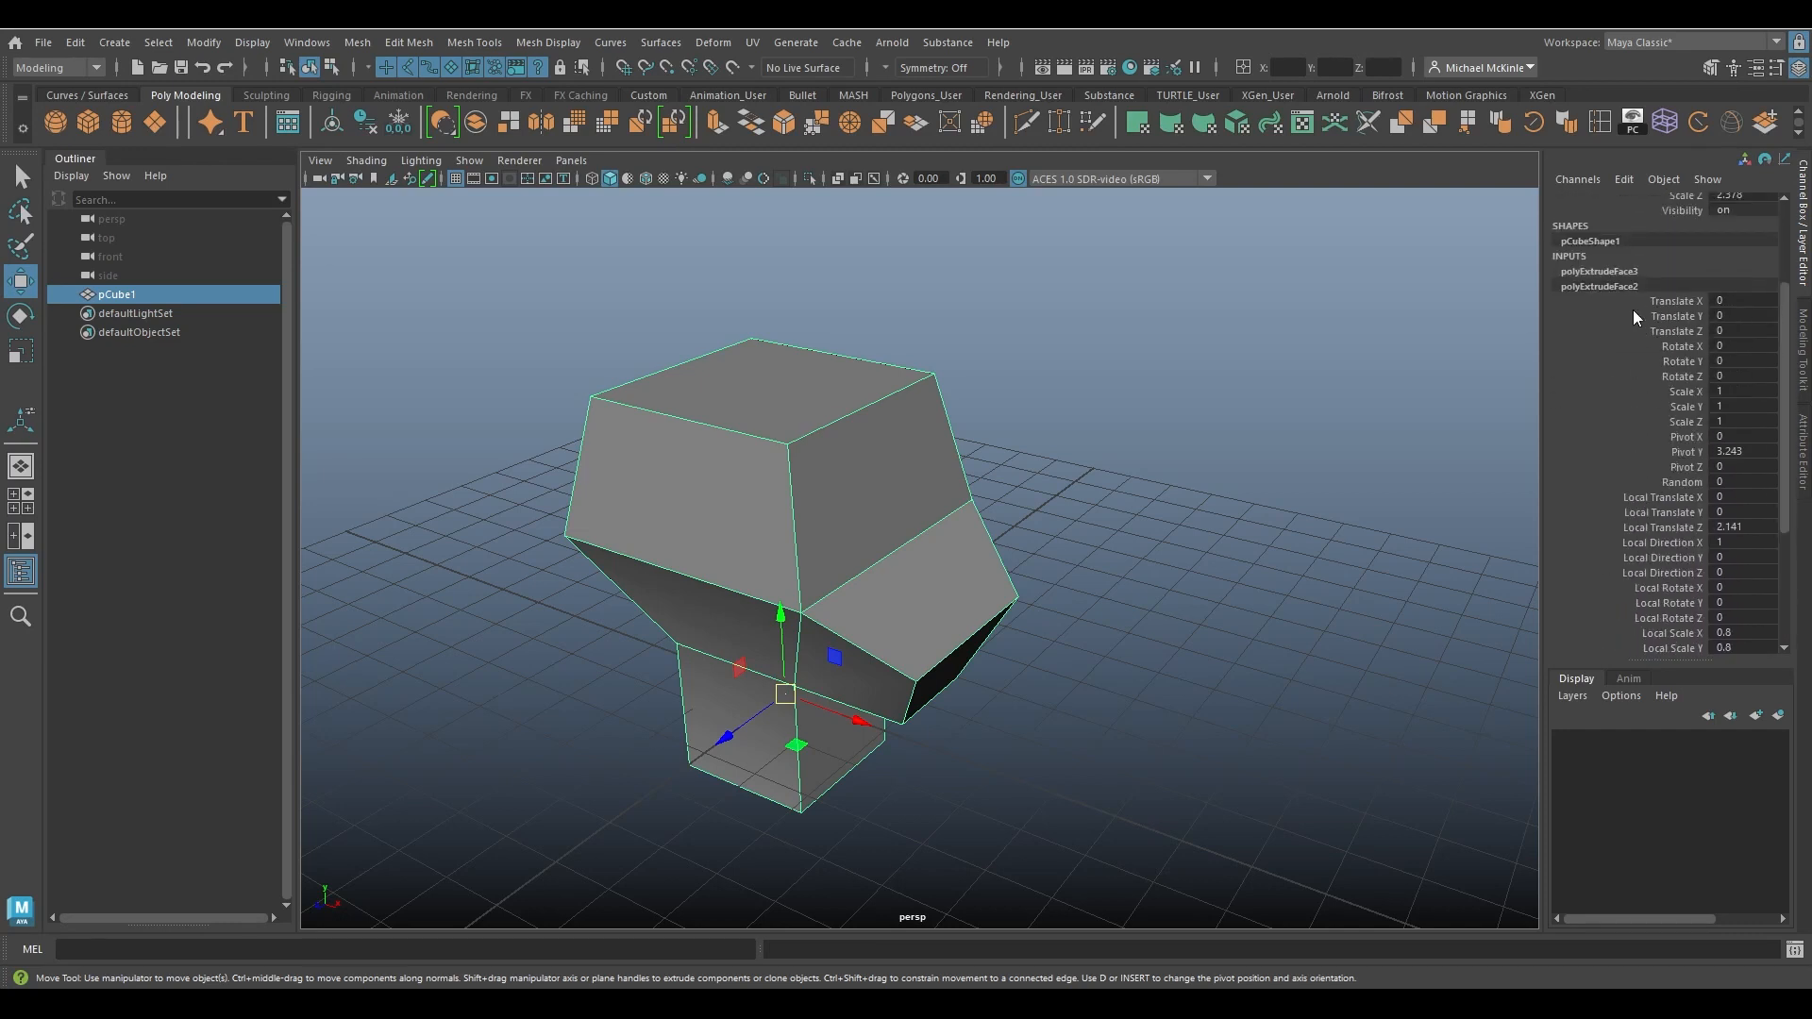
pyautogui.scroll(5, 1617, 274)
pyautogui.click(1640, 331)
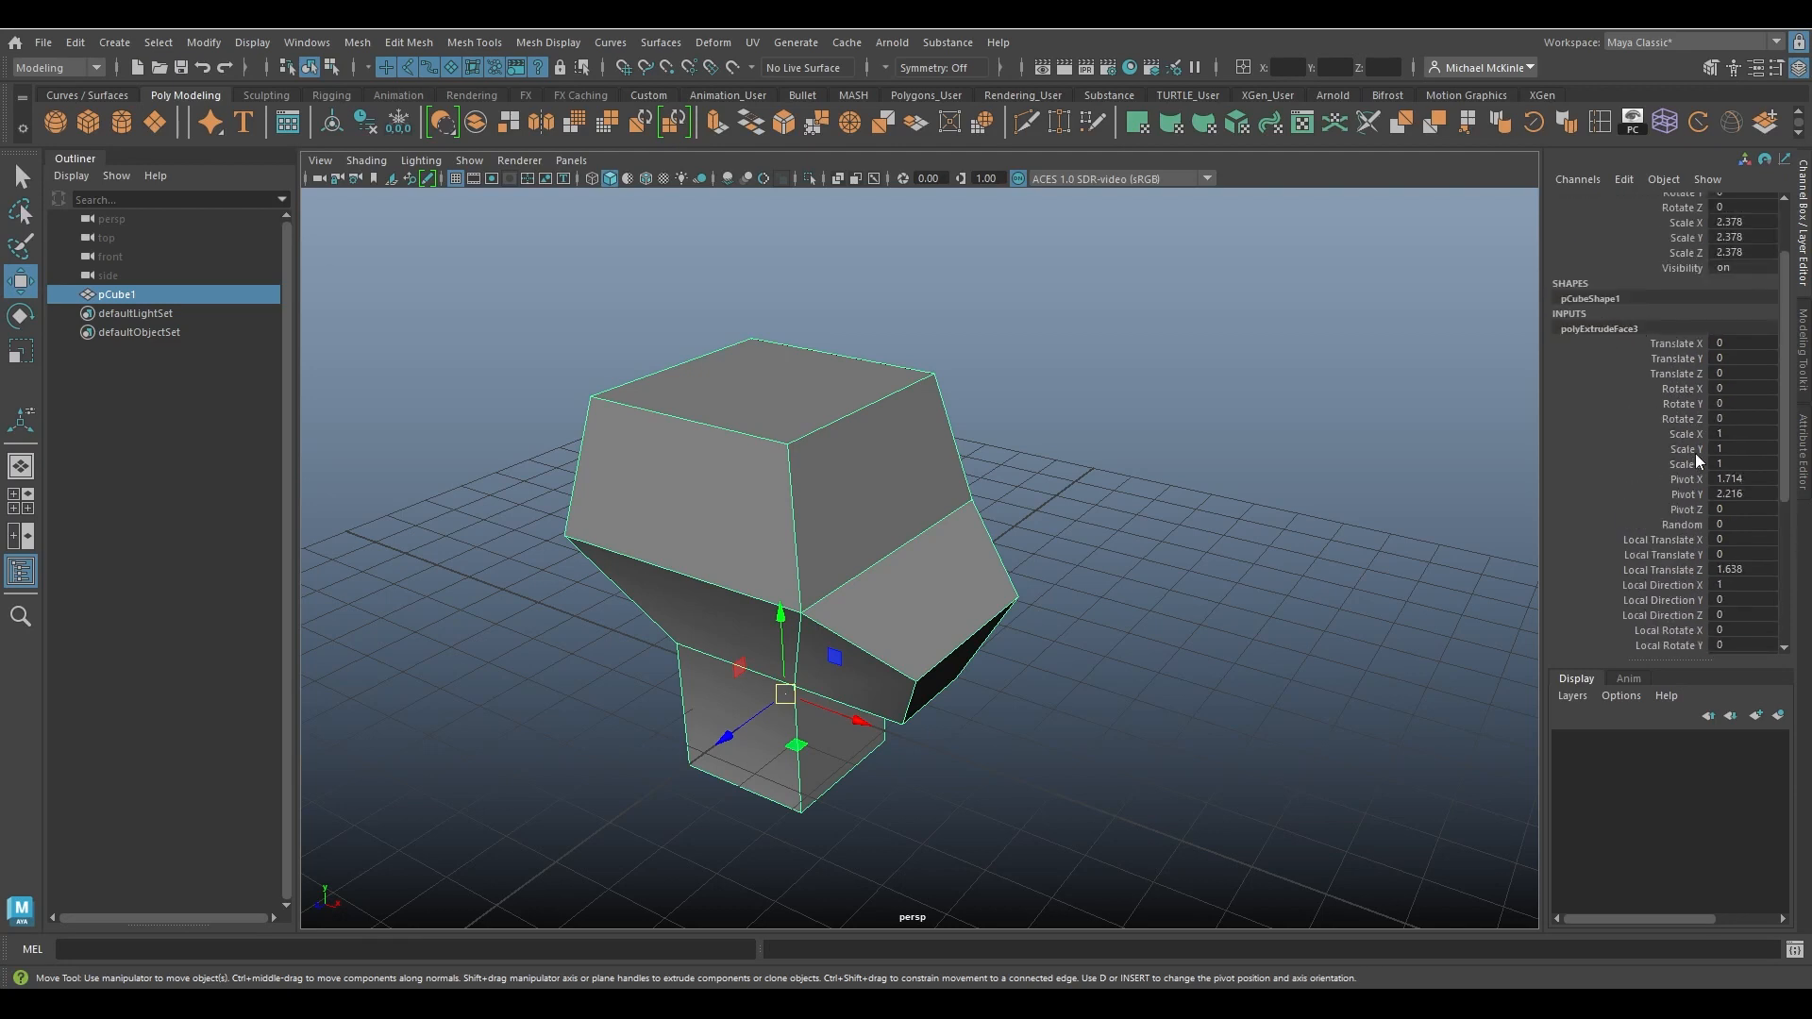
pyautogui.scroll(-4, 1690, 454)
pyautogui.scroll(5, 1679, 468)
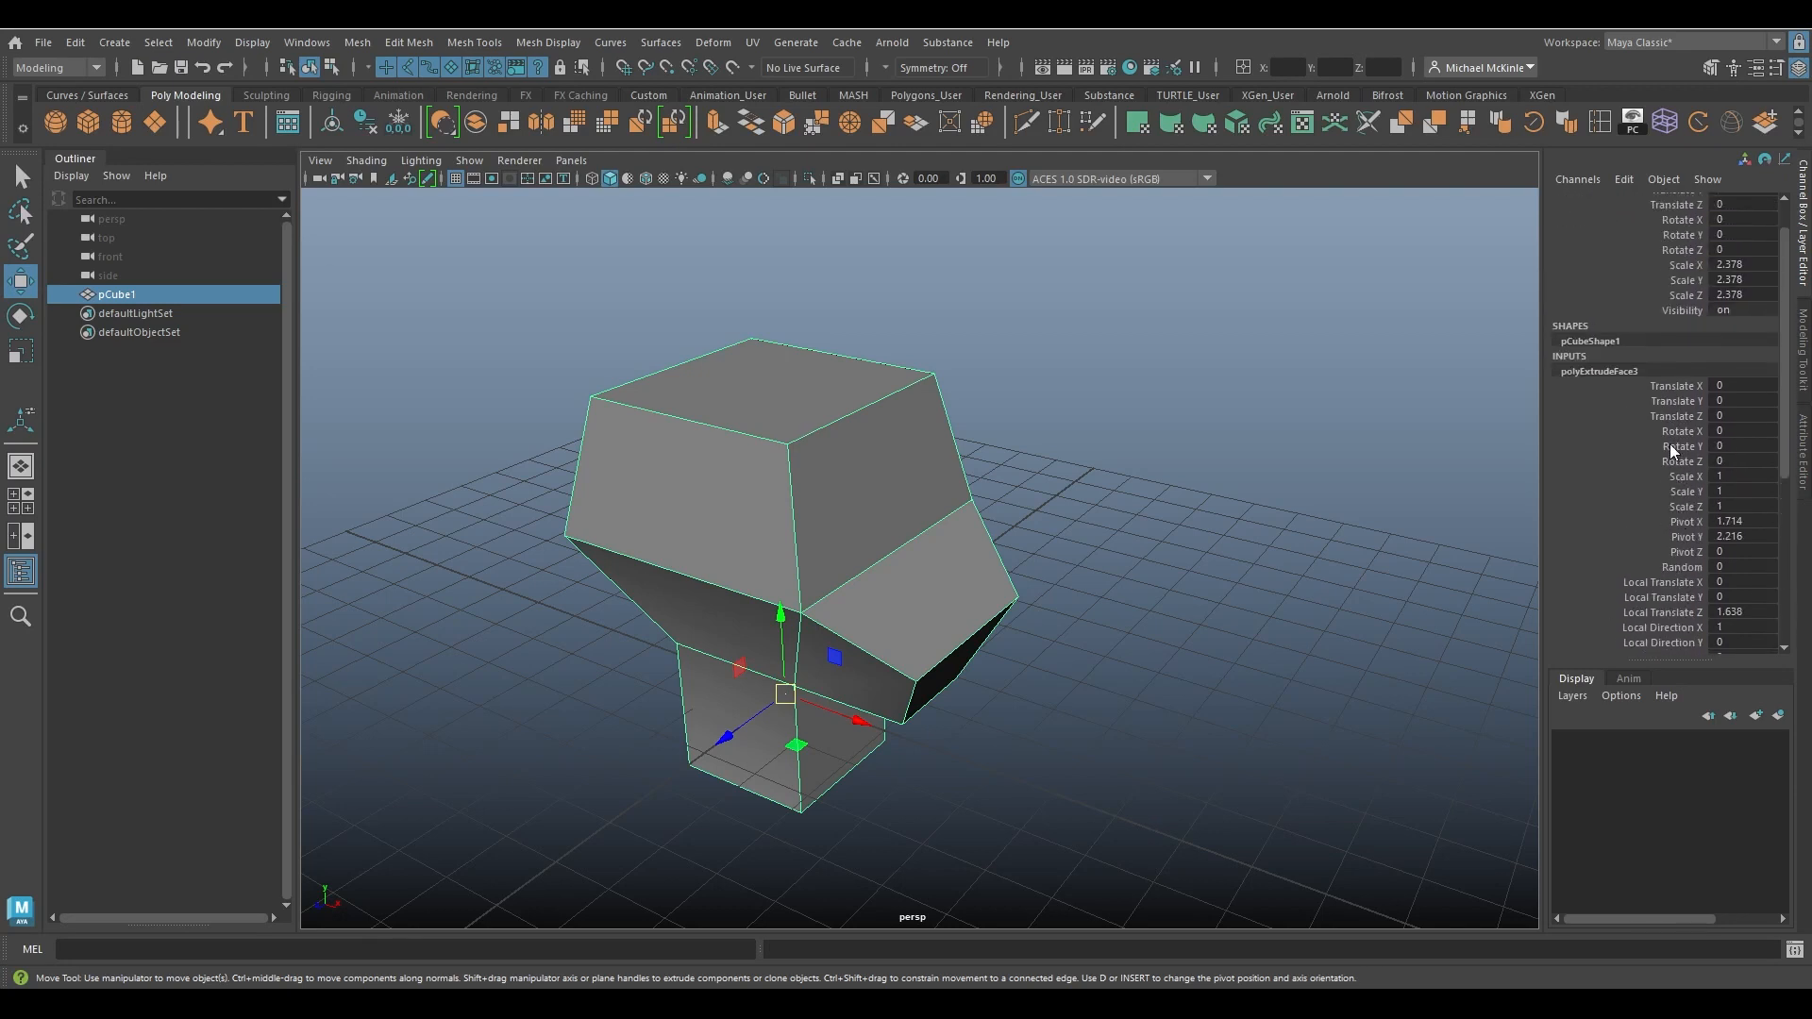
pyautogui.scroll(-6, 1651, 413)
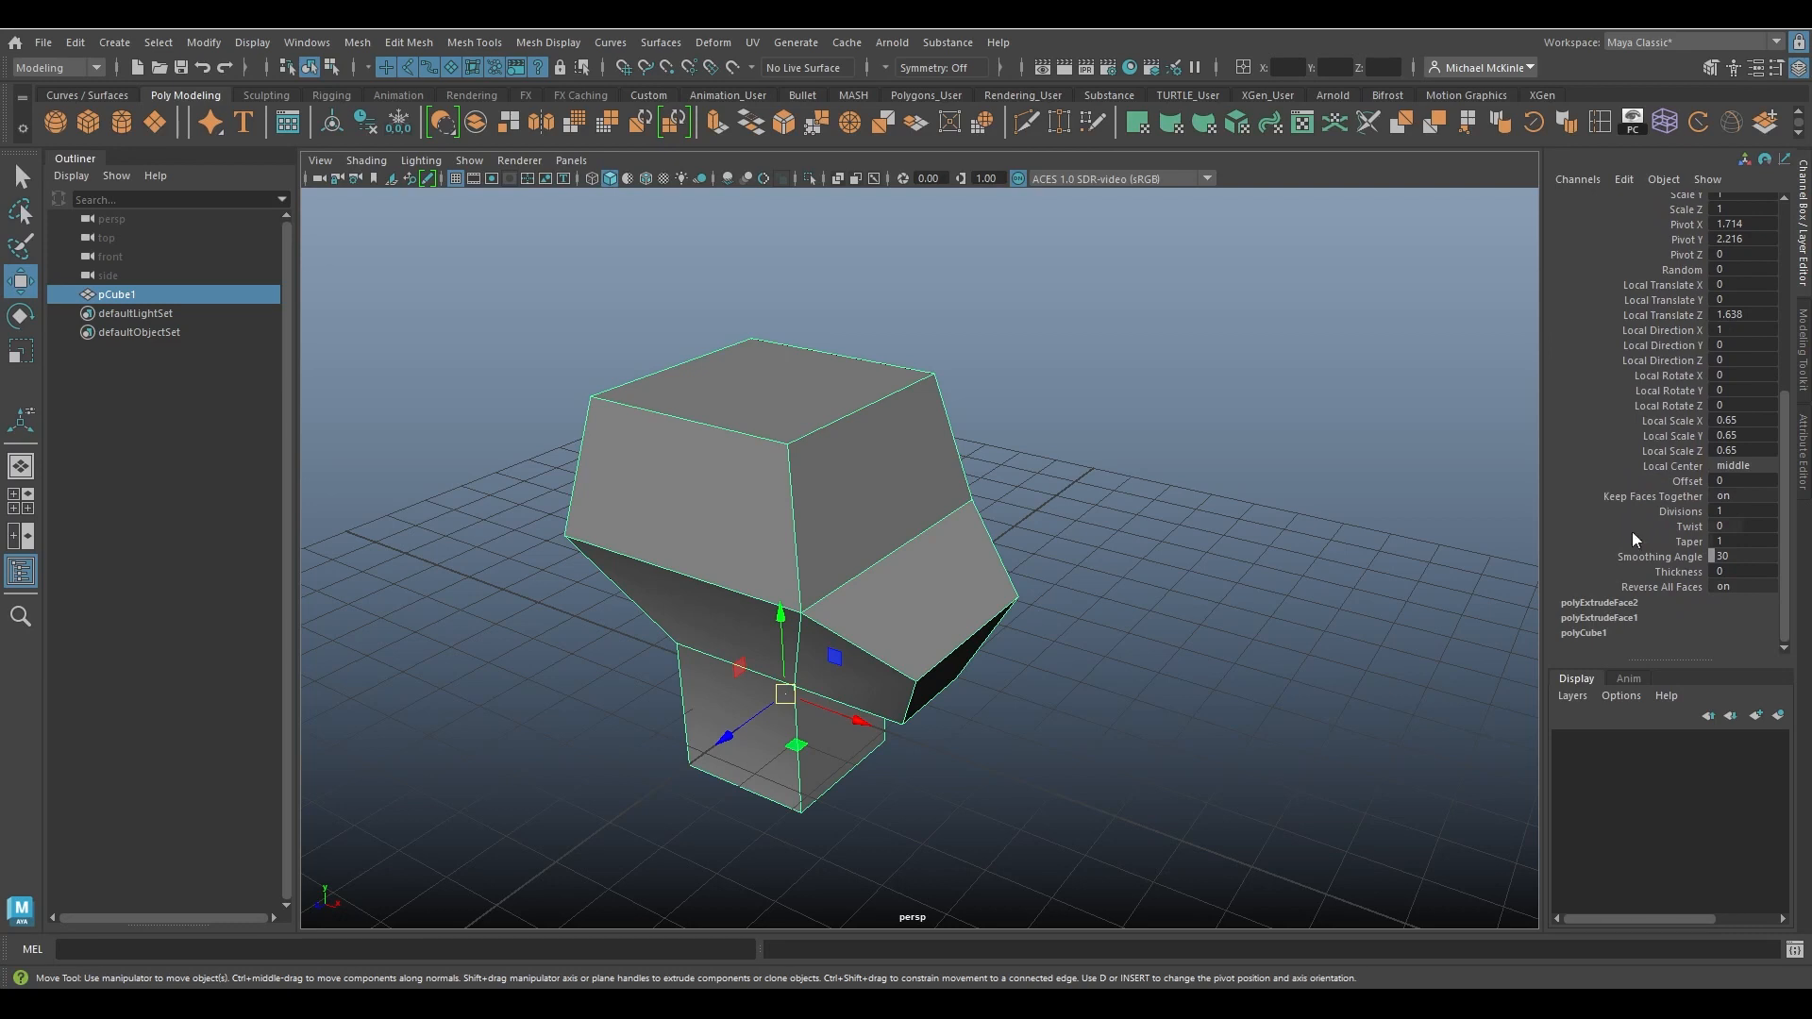
# Review the polyExtrudeFace1, polyCube1 and polyExtrudeFace2 inputs again, keeping the mesh selected.
pyautogui.click(1613, 617)
pyautogui.scroll(4, 1712, 463)
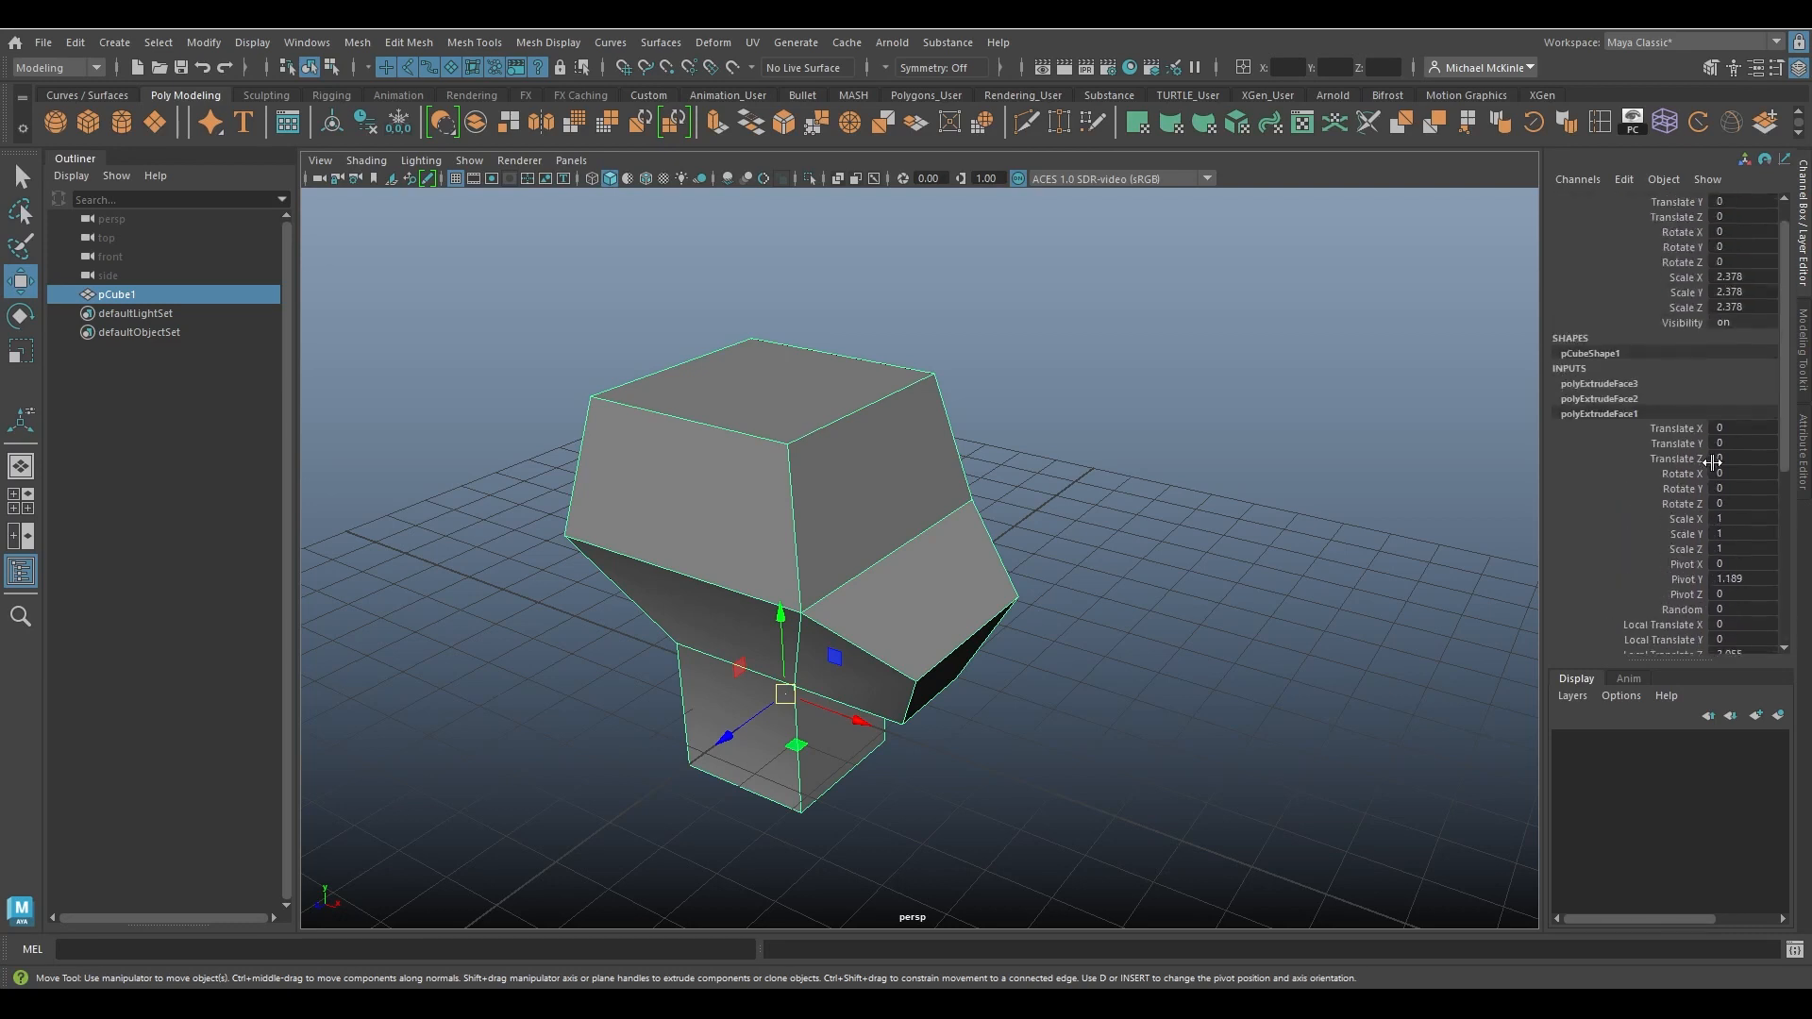
pyautogui.scroll(-6, 1650, 426)
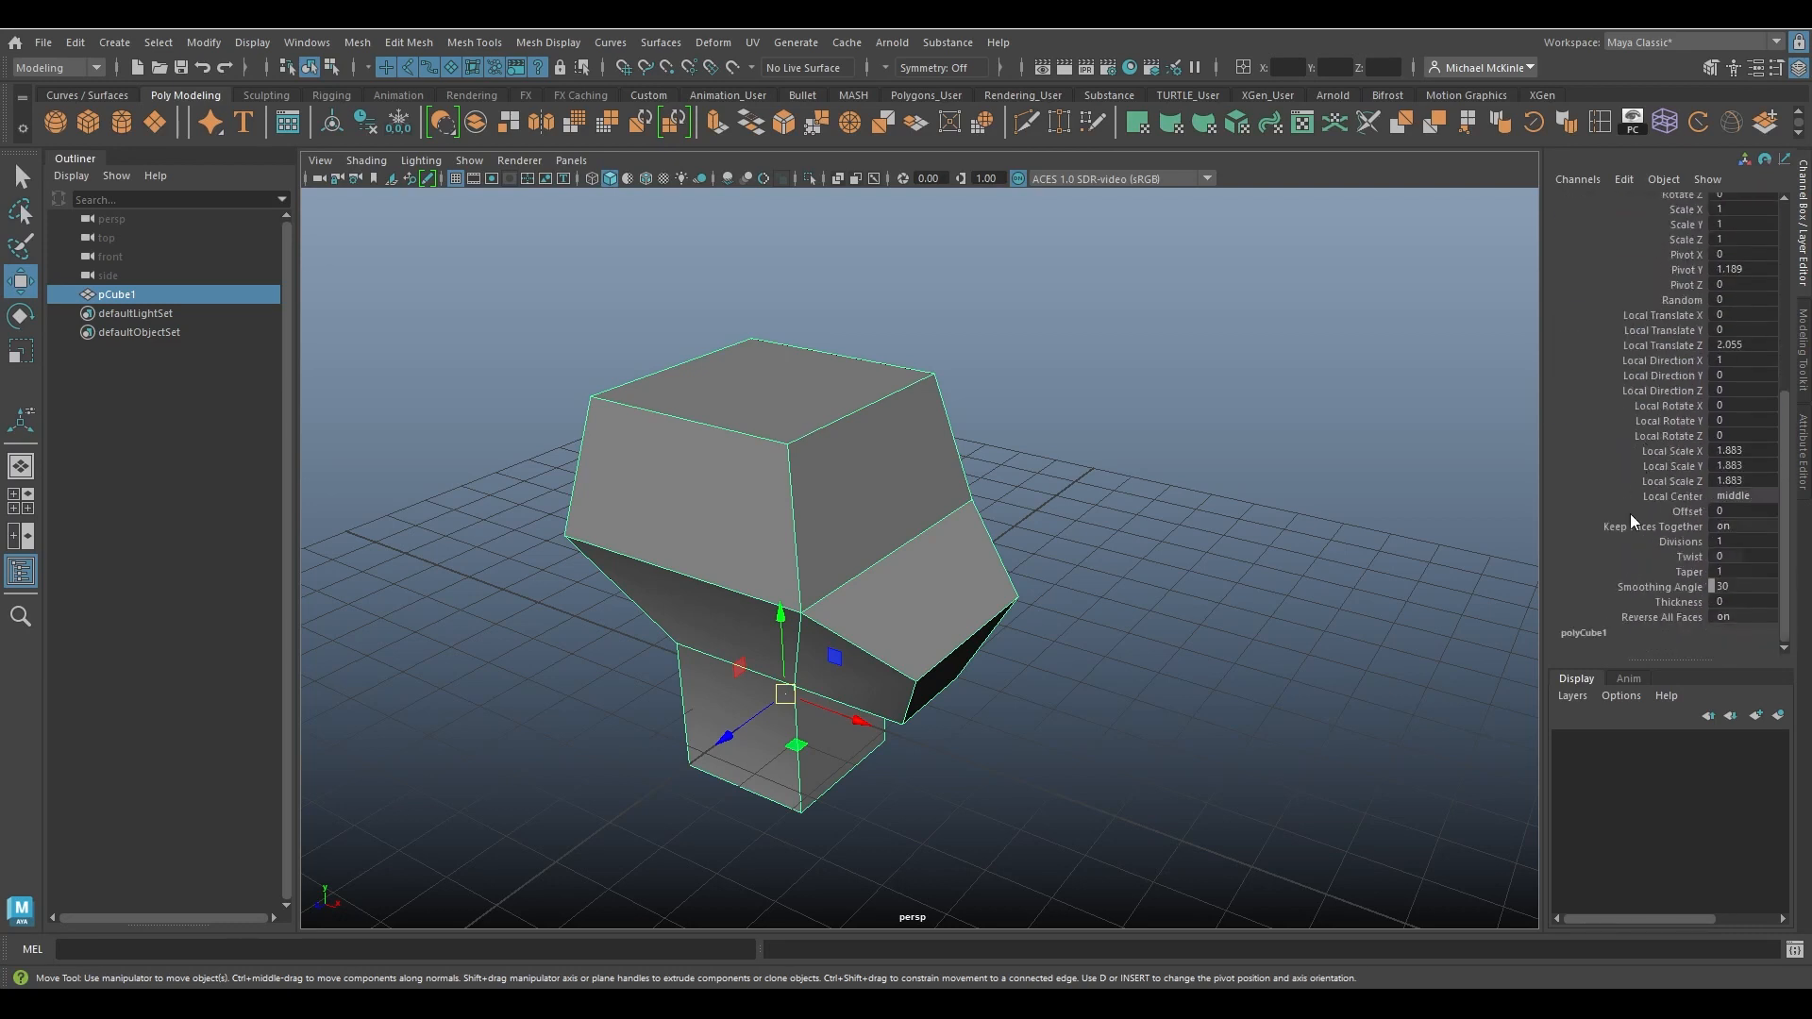
pyautogui.click(1601, 631)
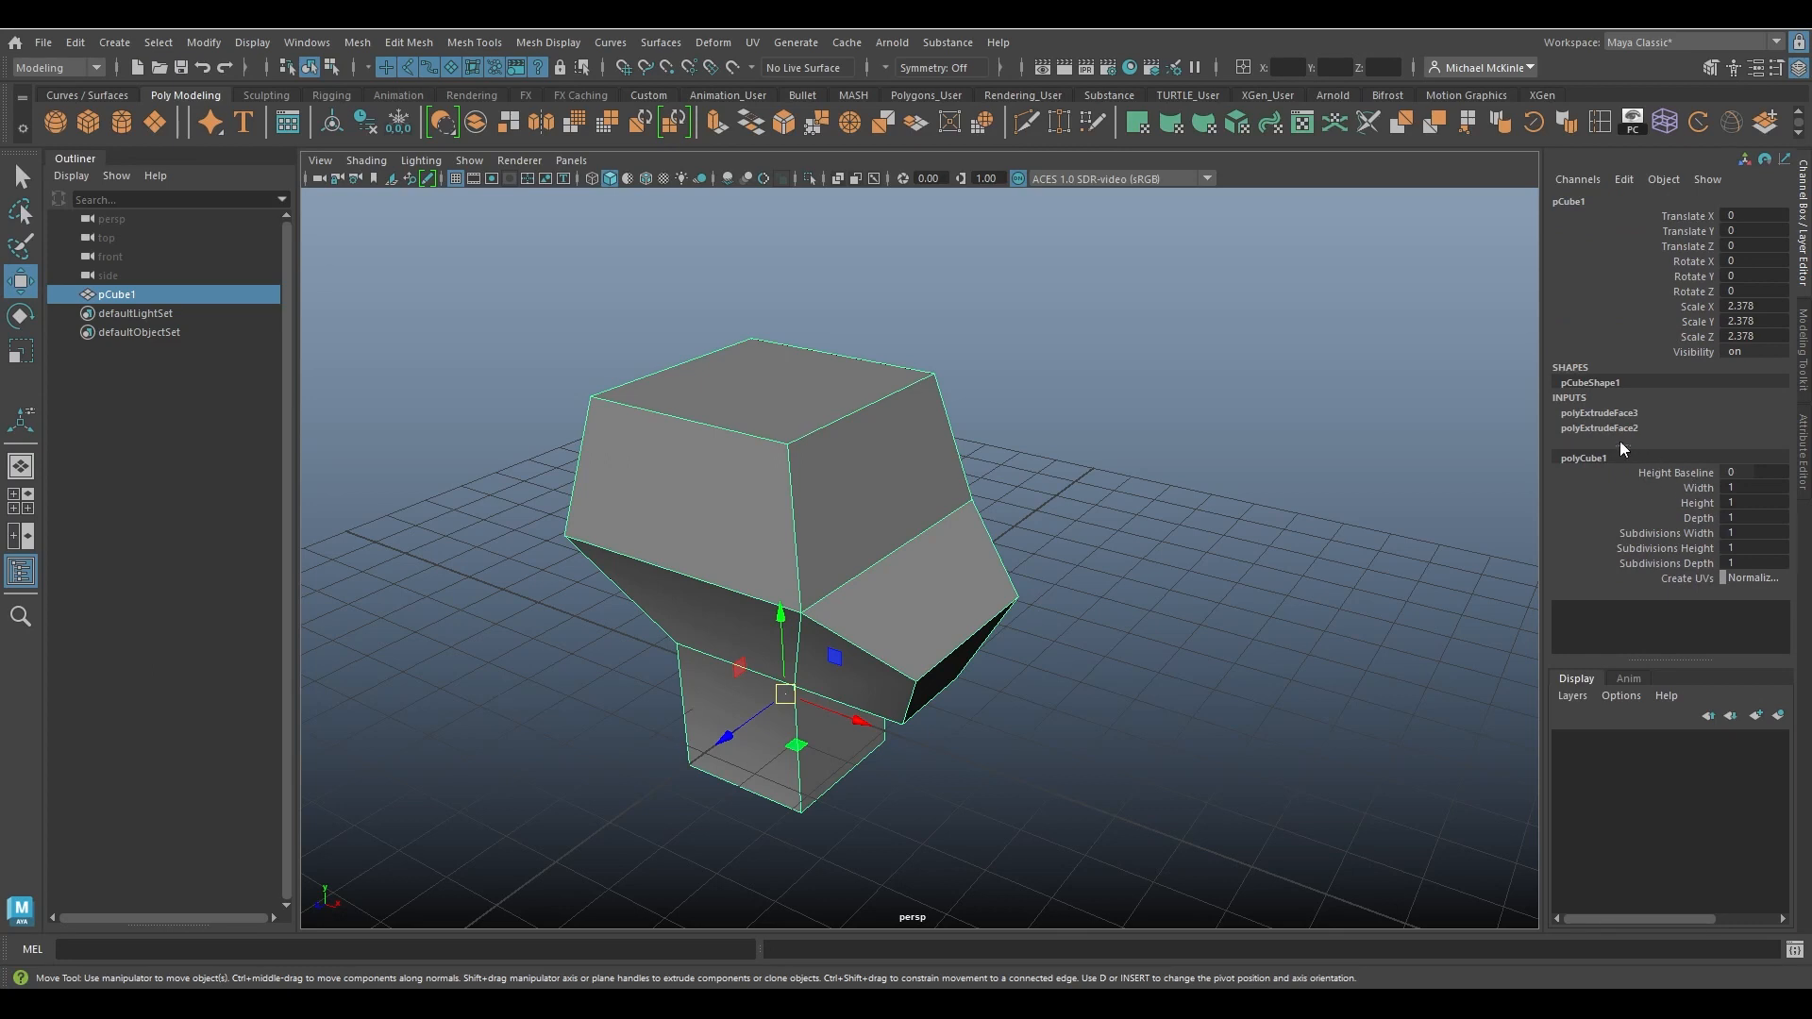
pyautogui.click(1620, 441)
pyautogui.click(1595, 430)
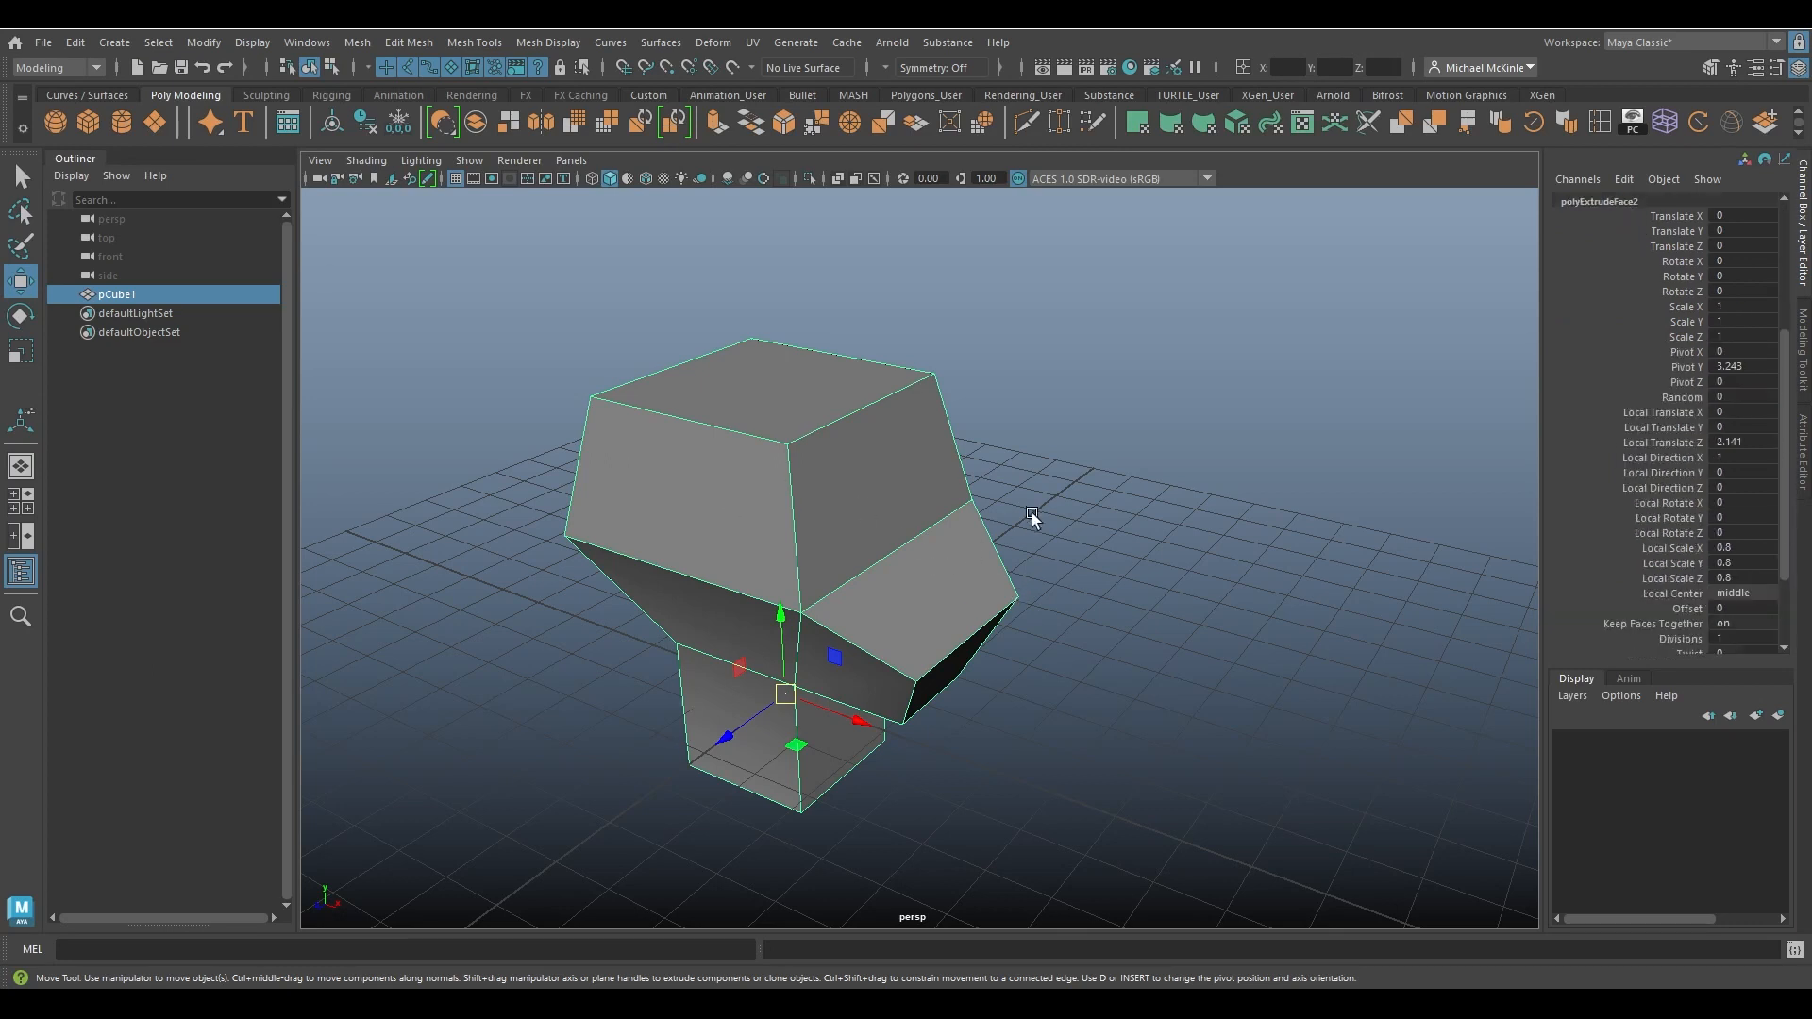
pyautogui.moveTo(1062, 597); pyautogui.dragTo(1245, 559)
pyautogui.hotkey('ctrl', 'z')
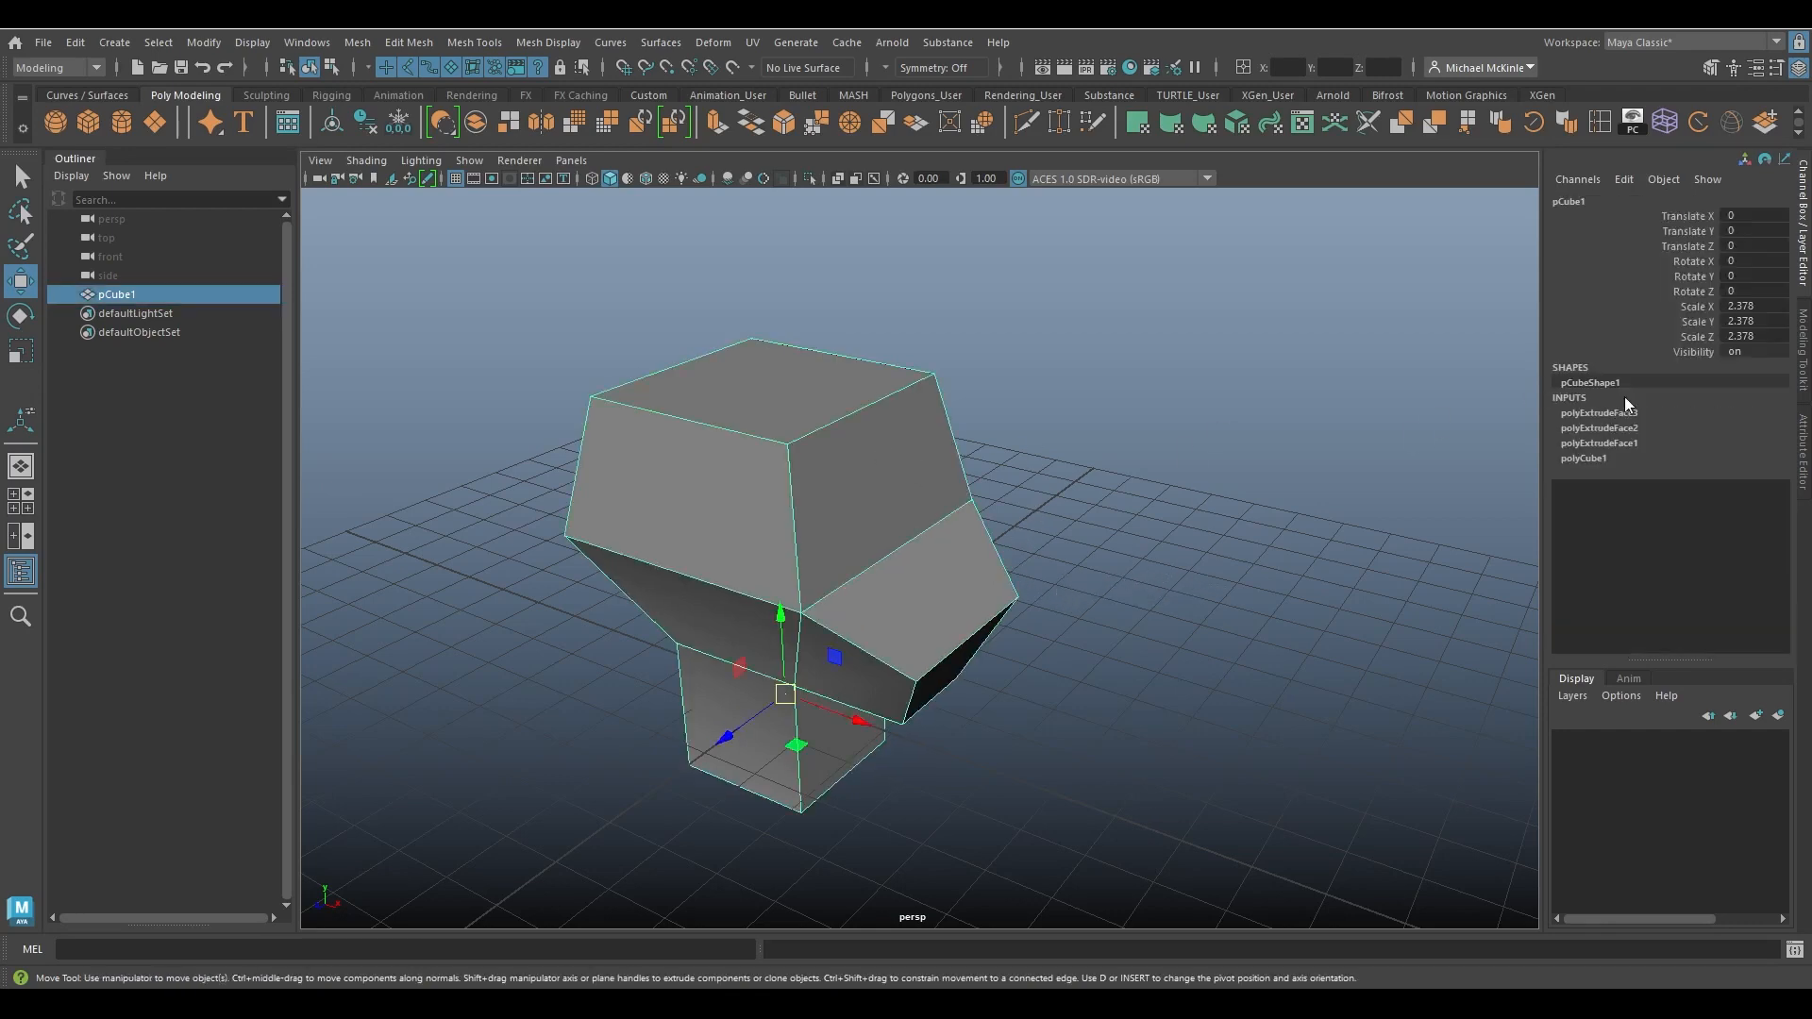
# Show the manipulator of polyExtrudeFace2 and raise its Local Translate Z to about 2.495.
pyautogui.keyDown('alt'); pyautogui.moveTo(918, 555); pyautogui.dragTo(987, 540); pyautogui.keyUp('alt')
pyautogui.keyDown('alt'); pyautogui.moveTo(987, 539); pyautogui.dragTo(1067, 494, button='middle'); pyautogui.keyUp('alt')
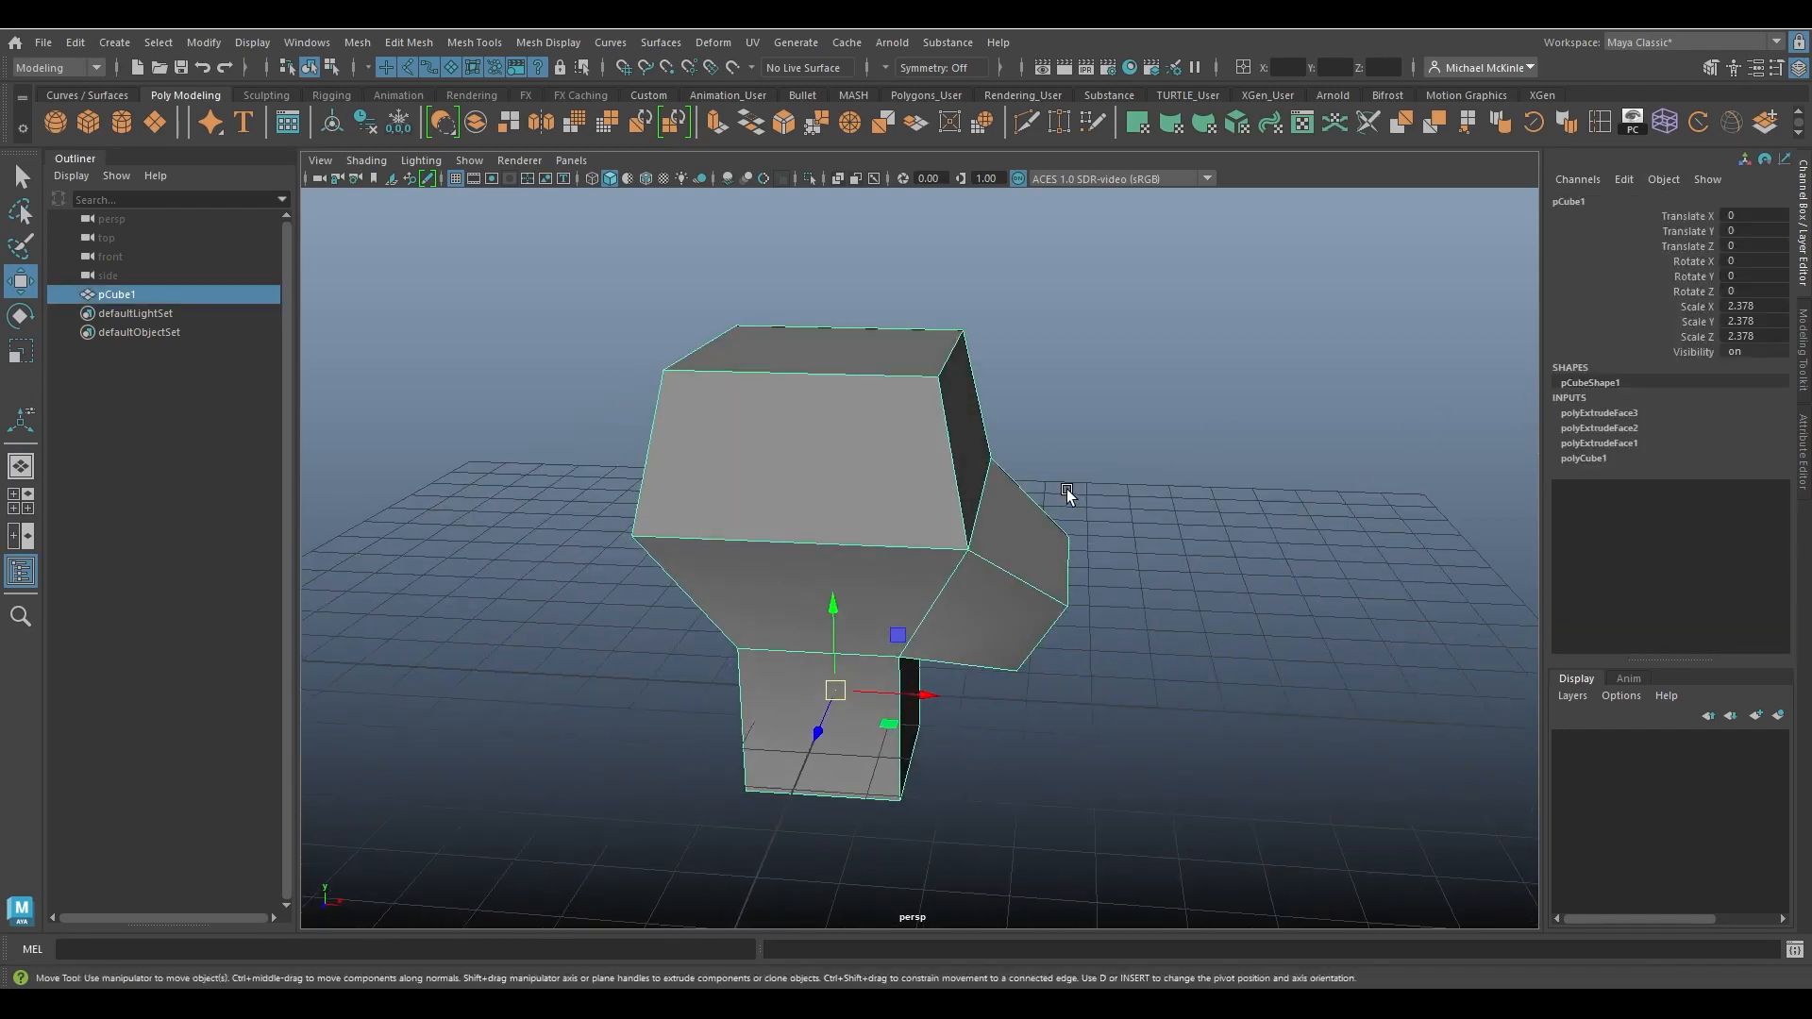
pyautogui.click(1605, 428)
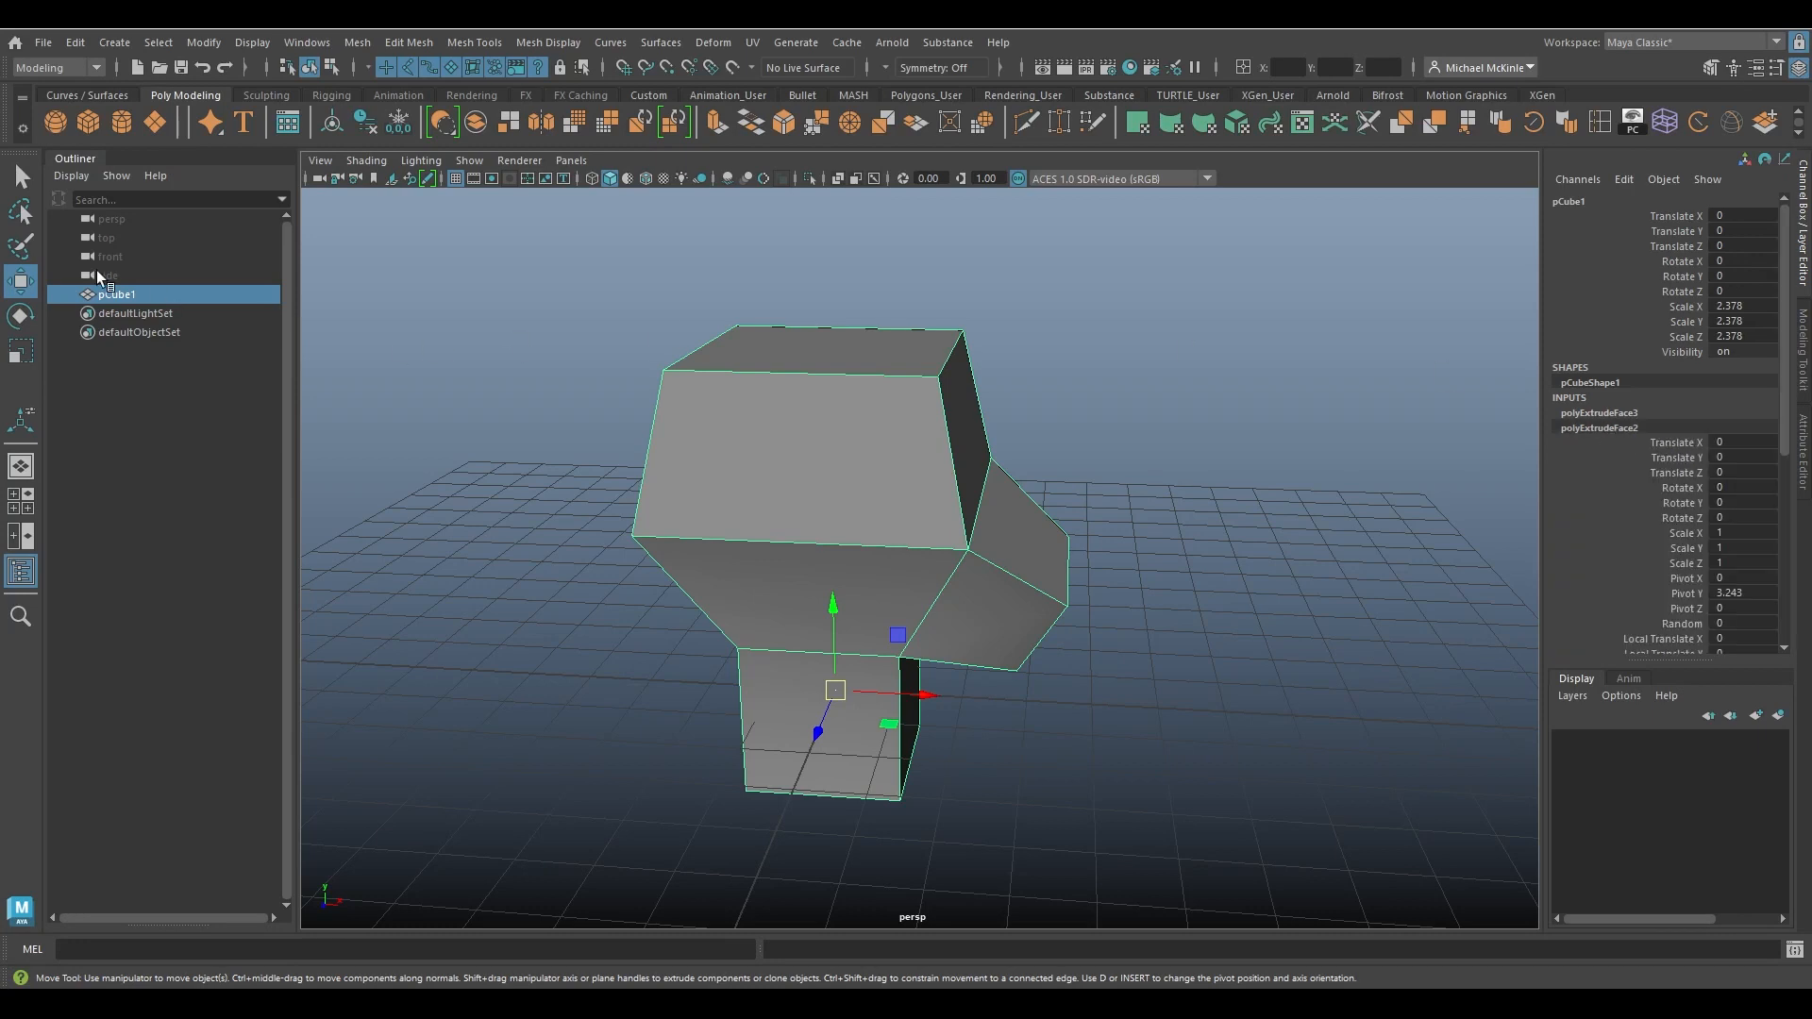
pyautogui.click(23, 421)
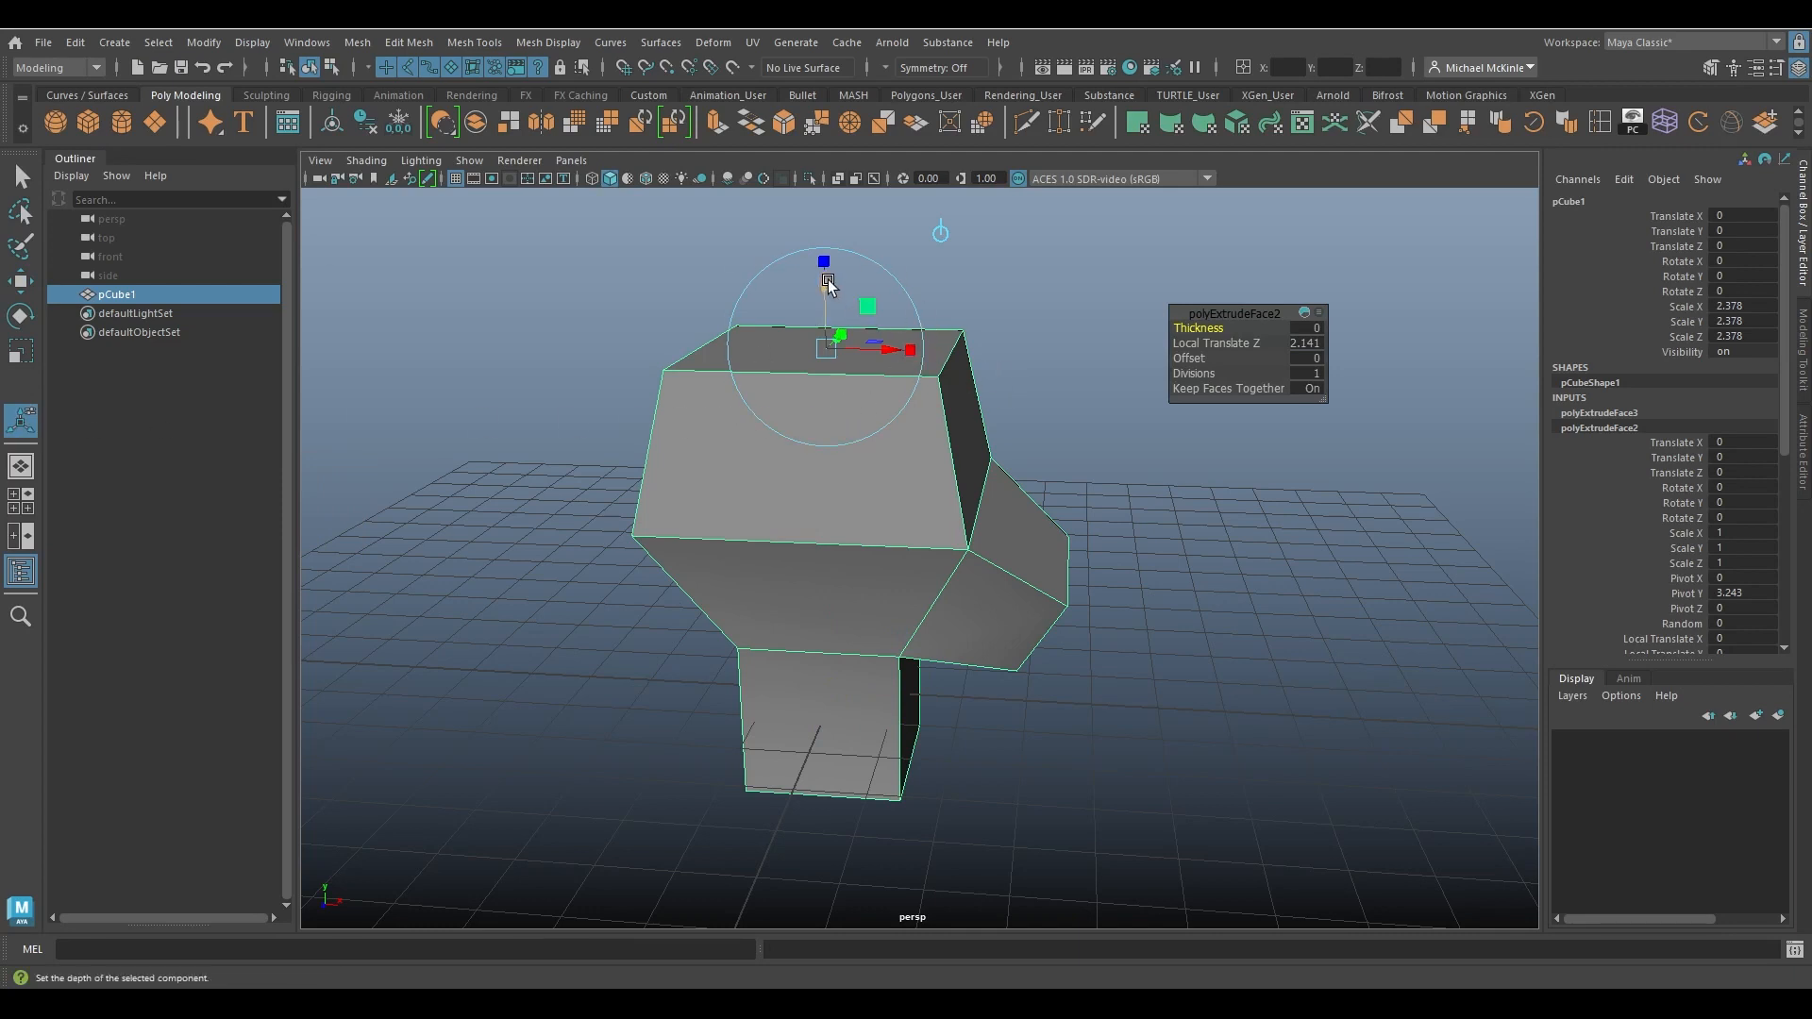
pyautogui.moveTo(825, 272); pyautogui.dragTo(783, 269)
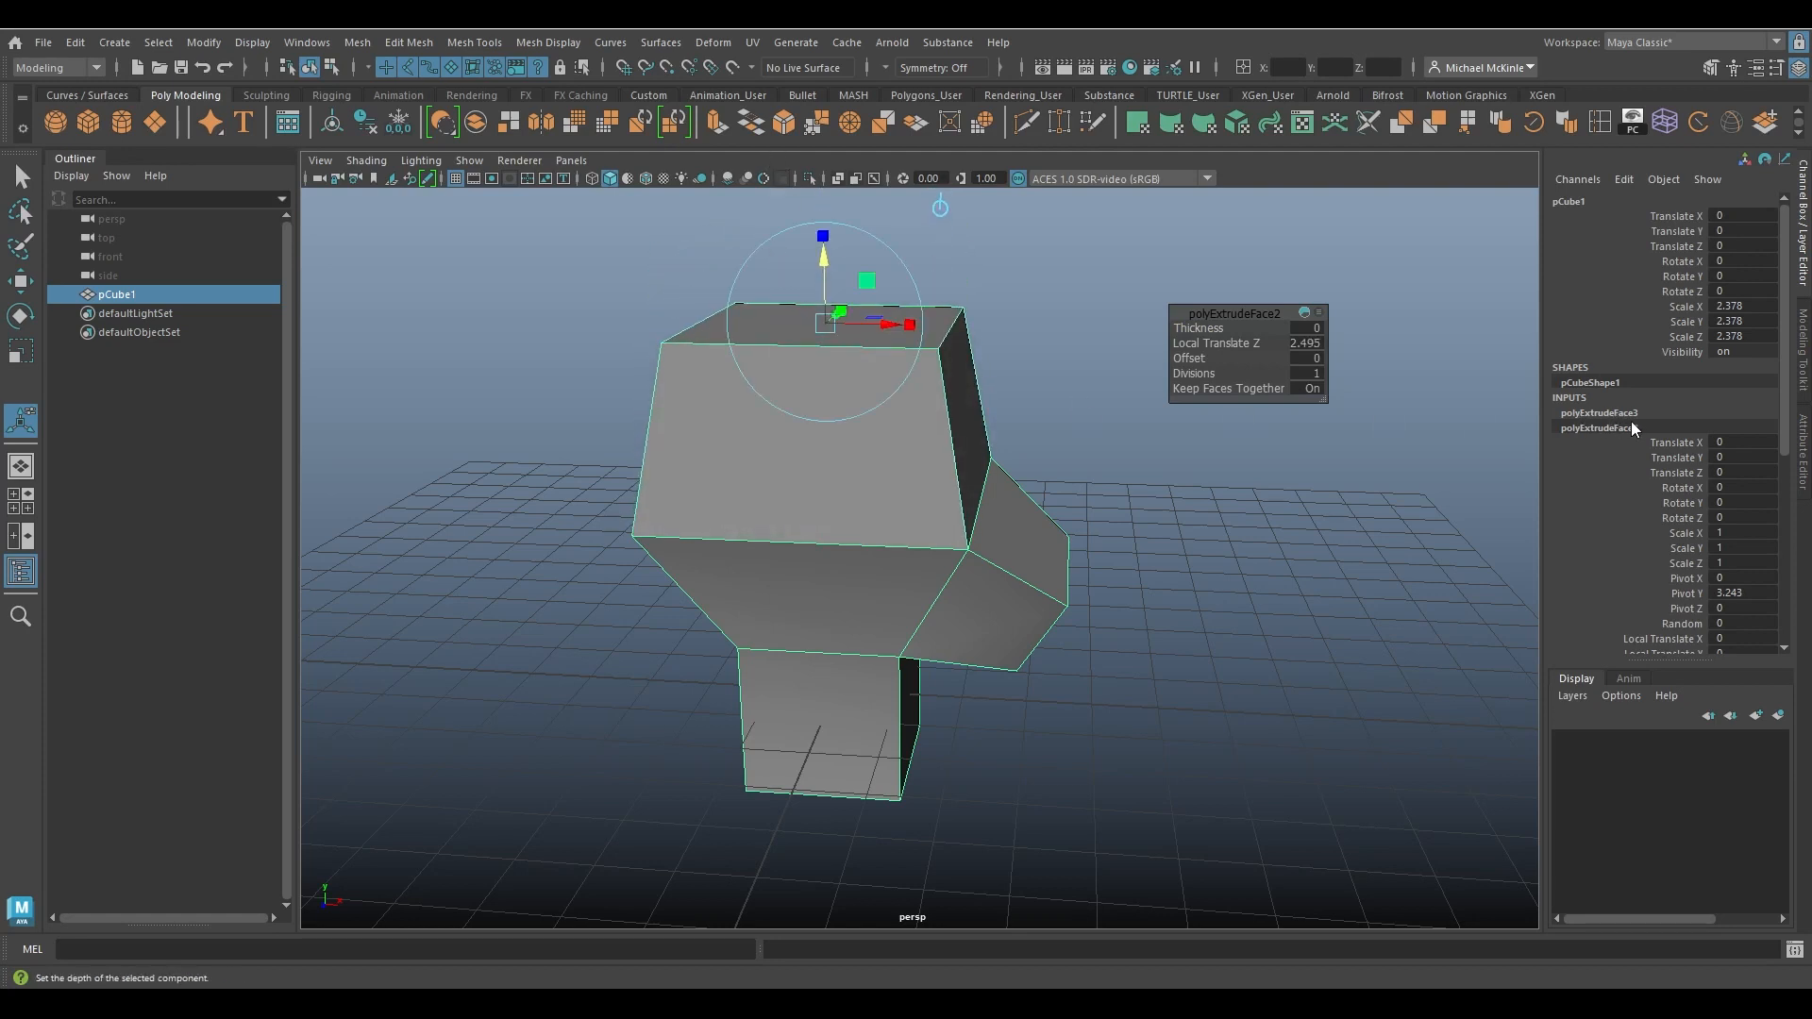
# Edit polyExtrudeFace1 with its manipulator, reducing the local scale to about 1.062, 0.942, 0.942 and shifting Local Translate X to about -0.249.
pyautogui.scroll(-5, 1634, 426)
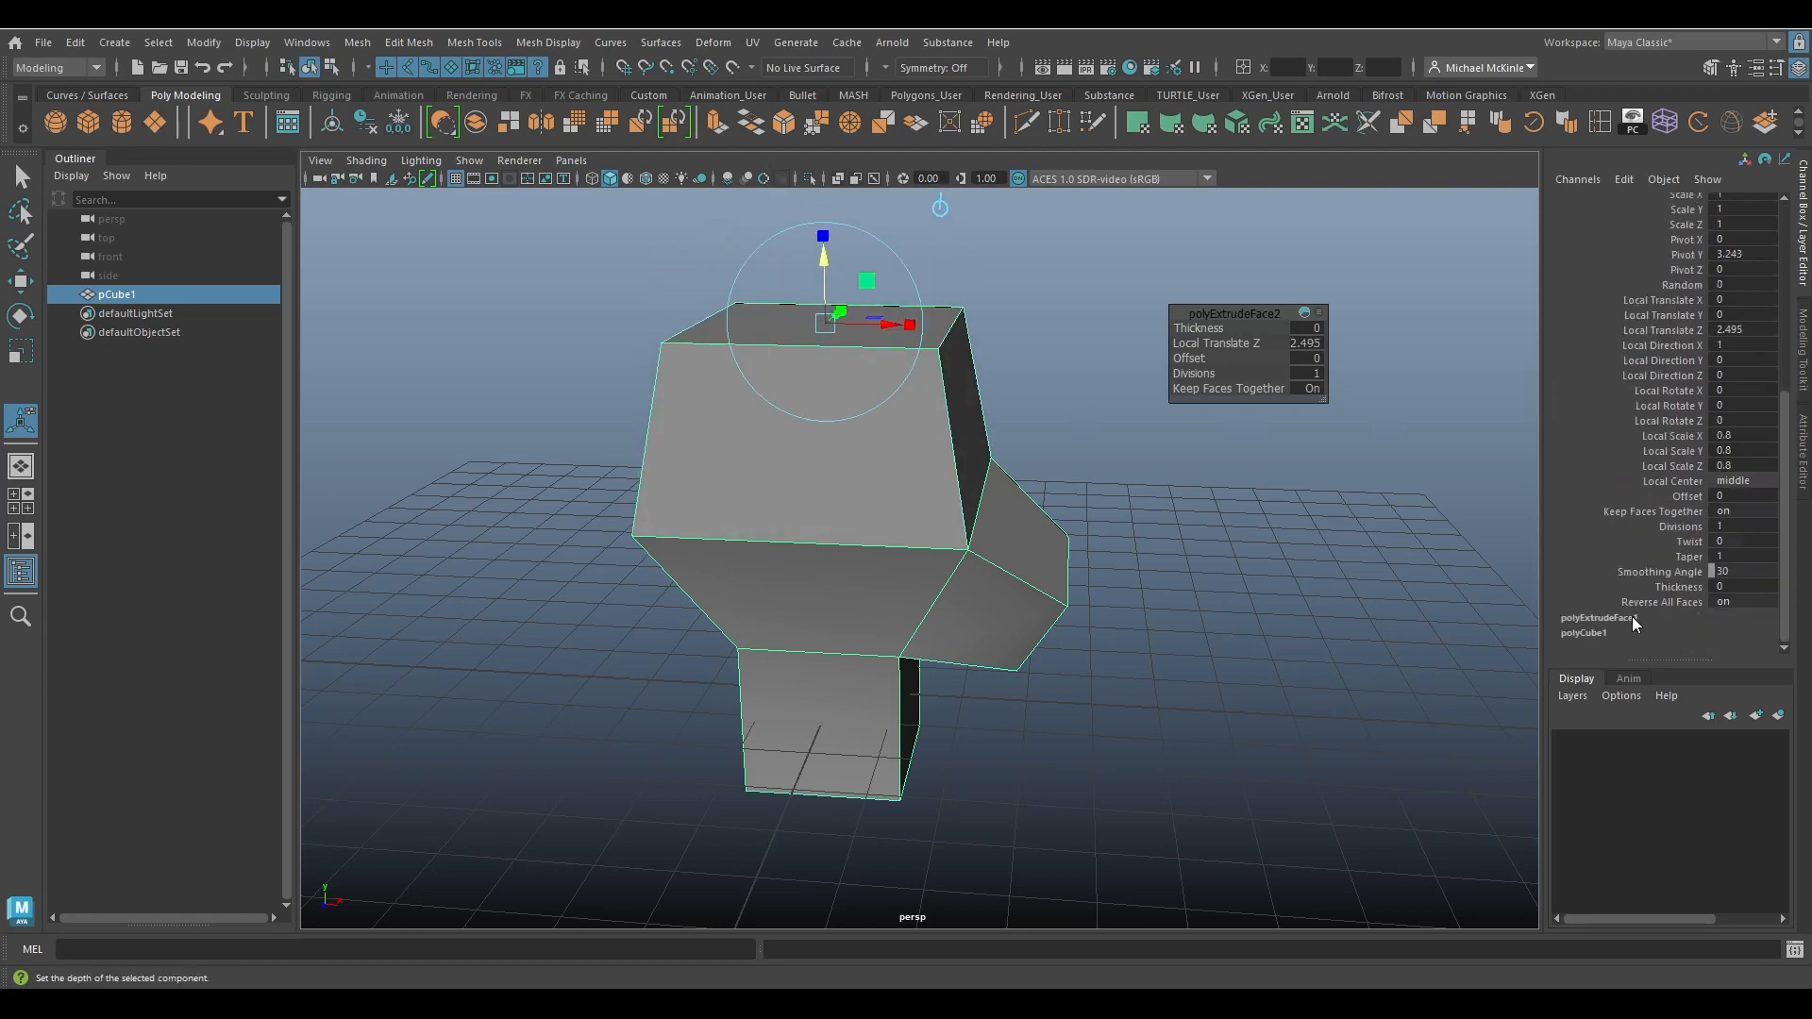
pyautogui.click(1629, 618)
pyautogui.keyDown('alt'); pyautogui.moveTo(852, 594); pyautogui.dragTo(330, 483); pyautogui.keyUp('alt')
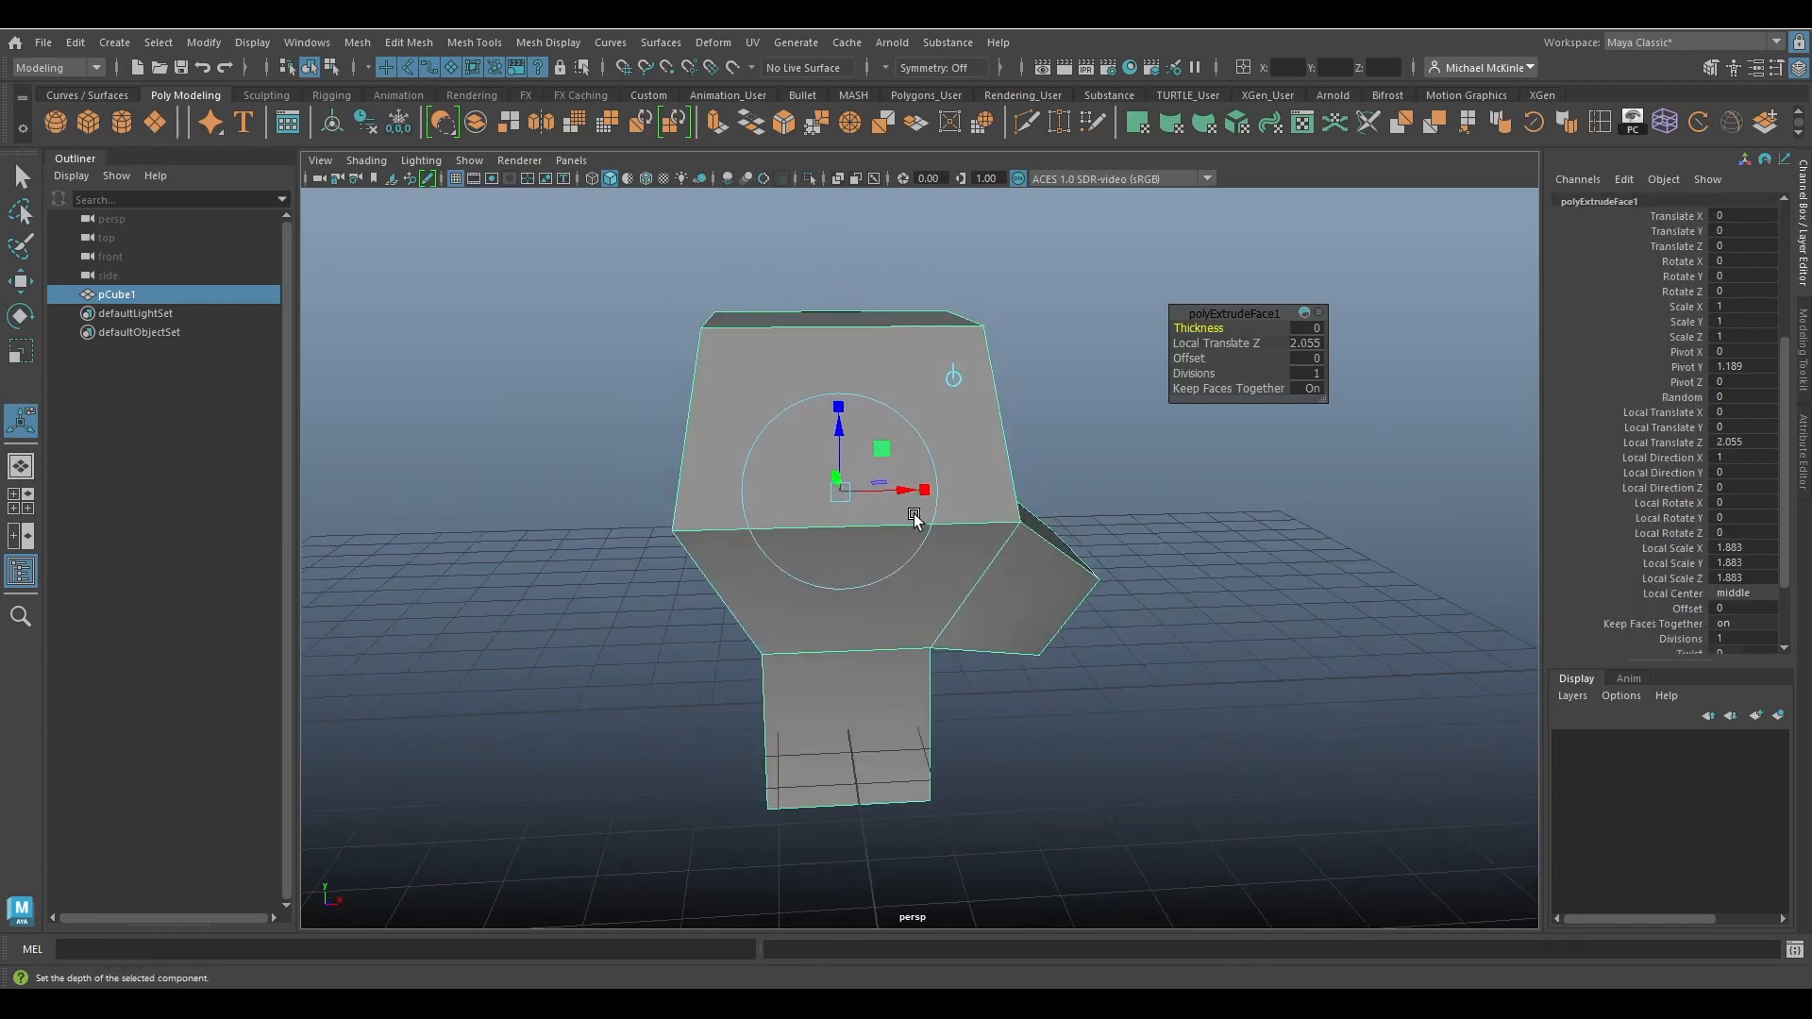
pyautogui.moveTo(924, 487)
pyautogui.mouseDown()
pyautogui.moveTo(886, 481)
pyautogui.moveTo(934, 493)
pyautogui.mouseUp()
pyautogui.keyDown('alt'); pyautogui.moveTo(986, 498); pyautogui.dragTo(882, 579); pyautogui.keyUp('alt')
pyautogui.moveTo(828, 486); pyautogui.dragTo(844, 567)
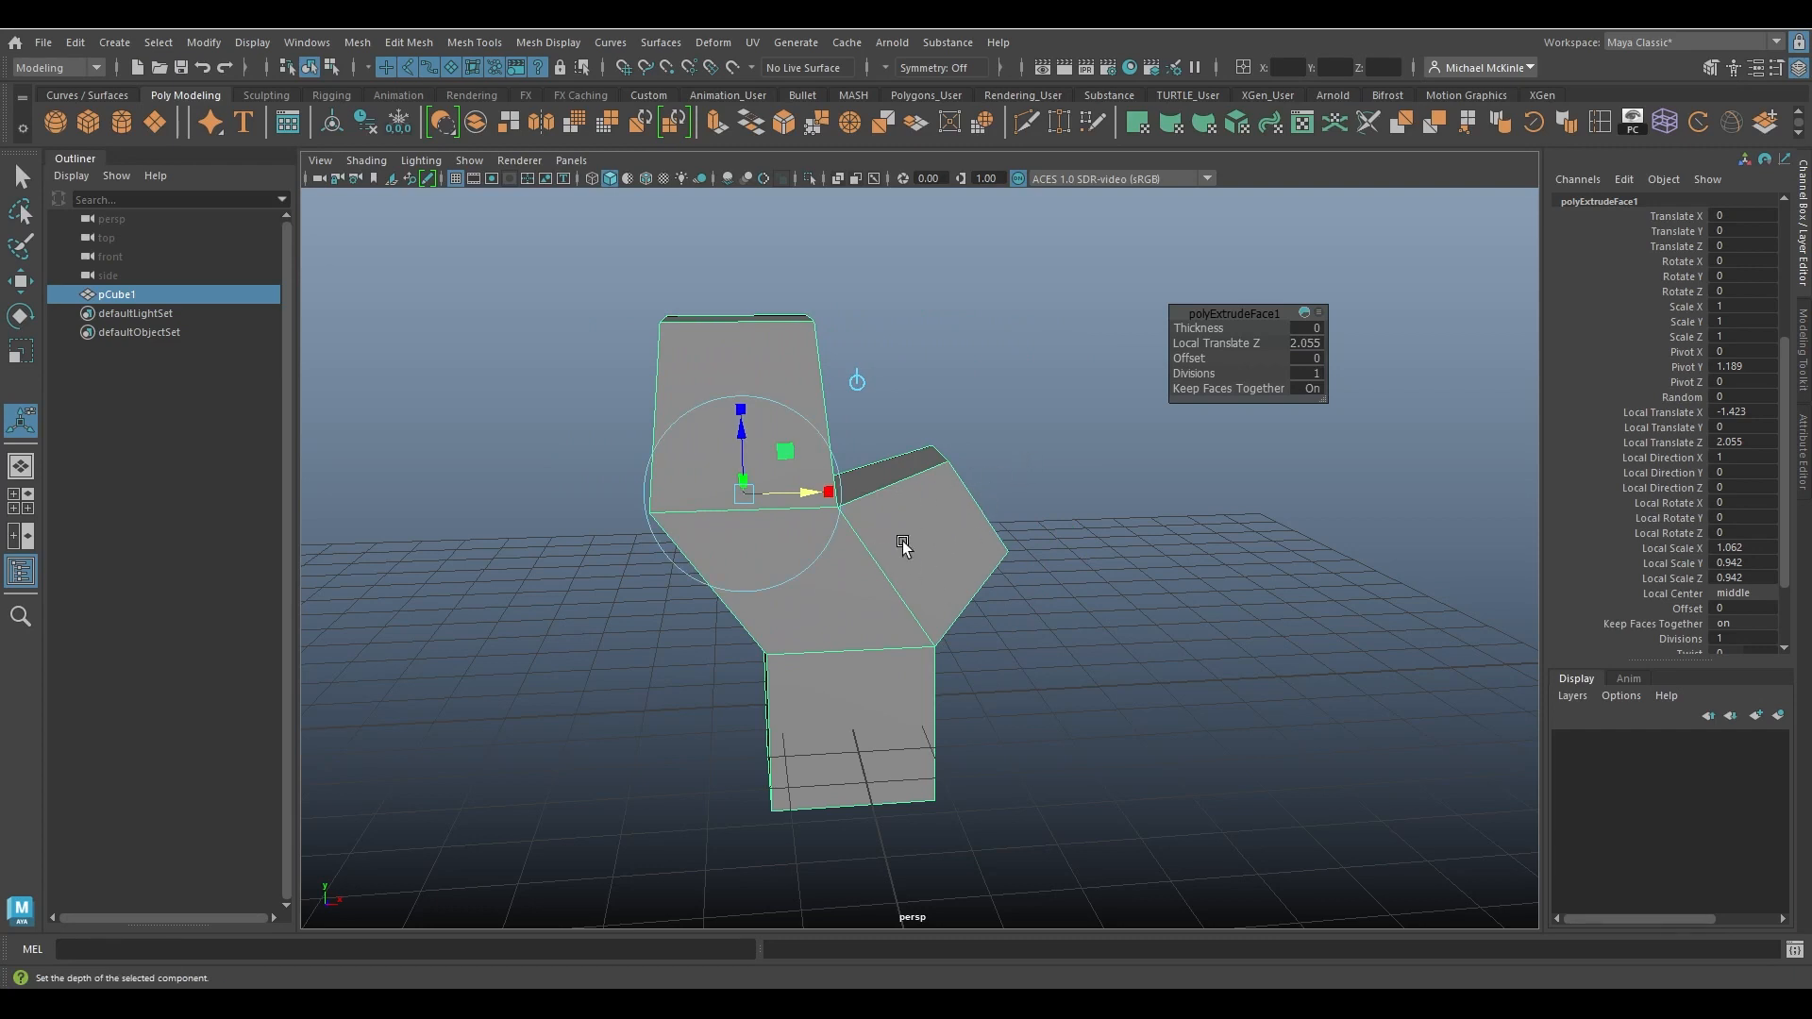
pyautogui.moveTo(818, 507); pyautogui.dragTo(885, 518)
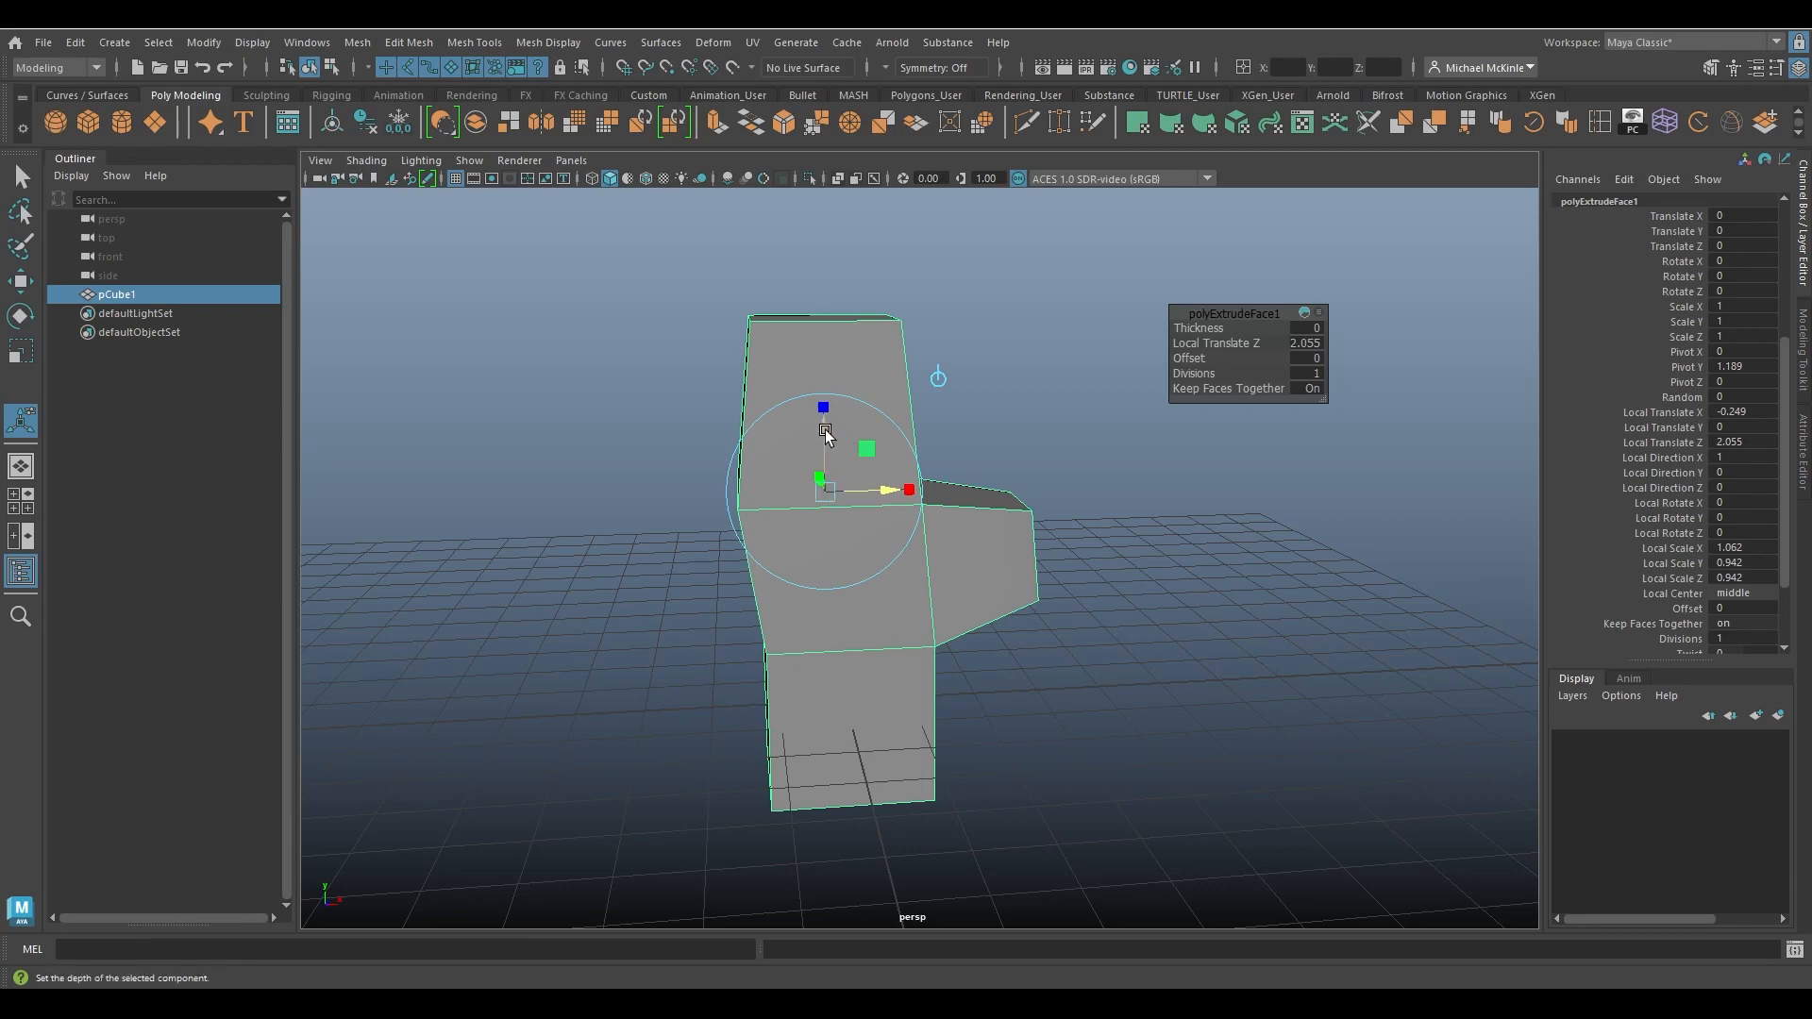
# Lower the Local Translate Z of polyExtrudeFace1 to about 1.163.
pyautogui.moveTo(825, 428); pyautogui.dragTo(801, 486)
pyautogui.keyDown('alt'); pyautogui.moveTo(923, 597); pyautogui.dragTo(849, 375); pyautogui.keyUp('alt')
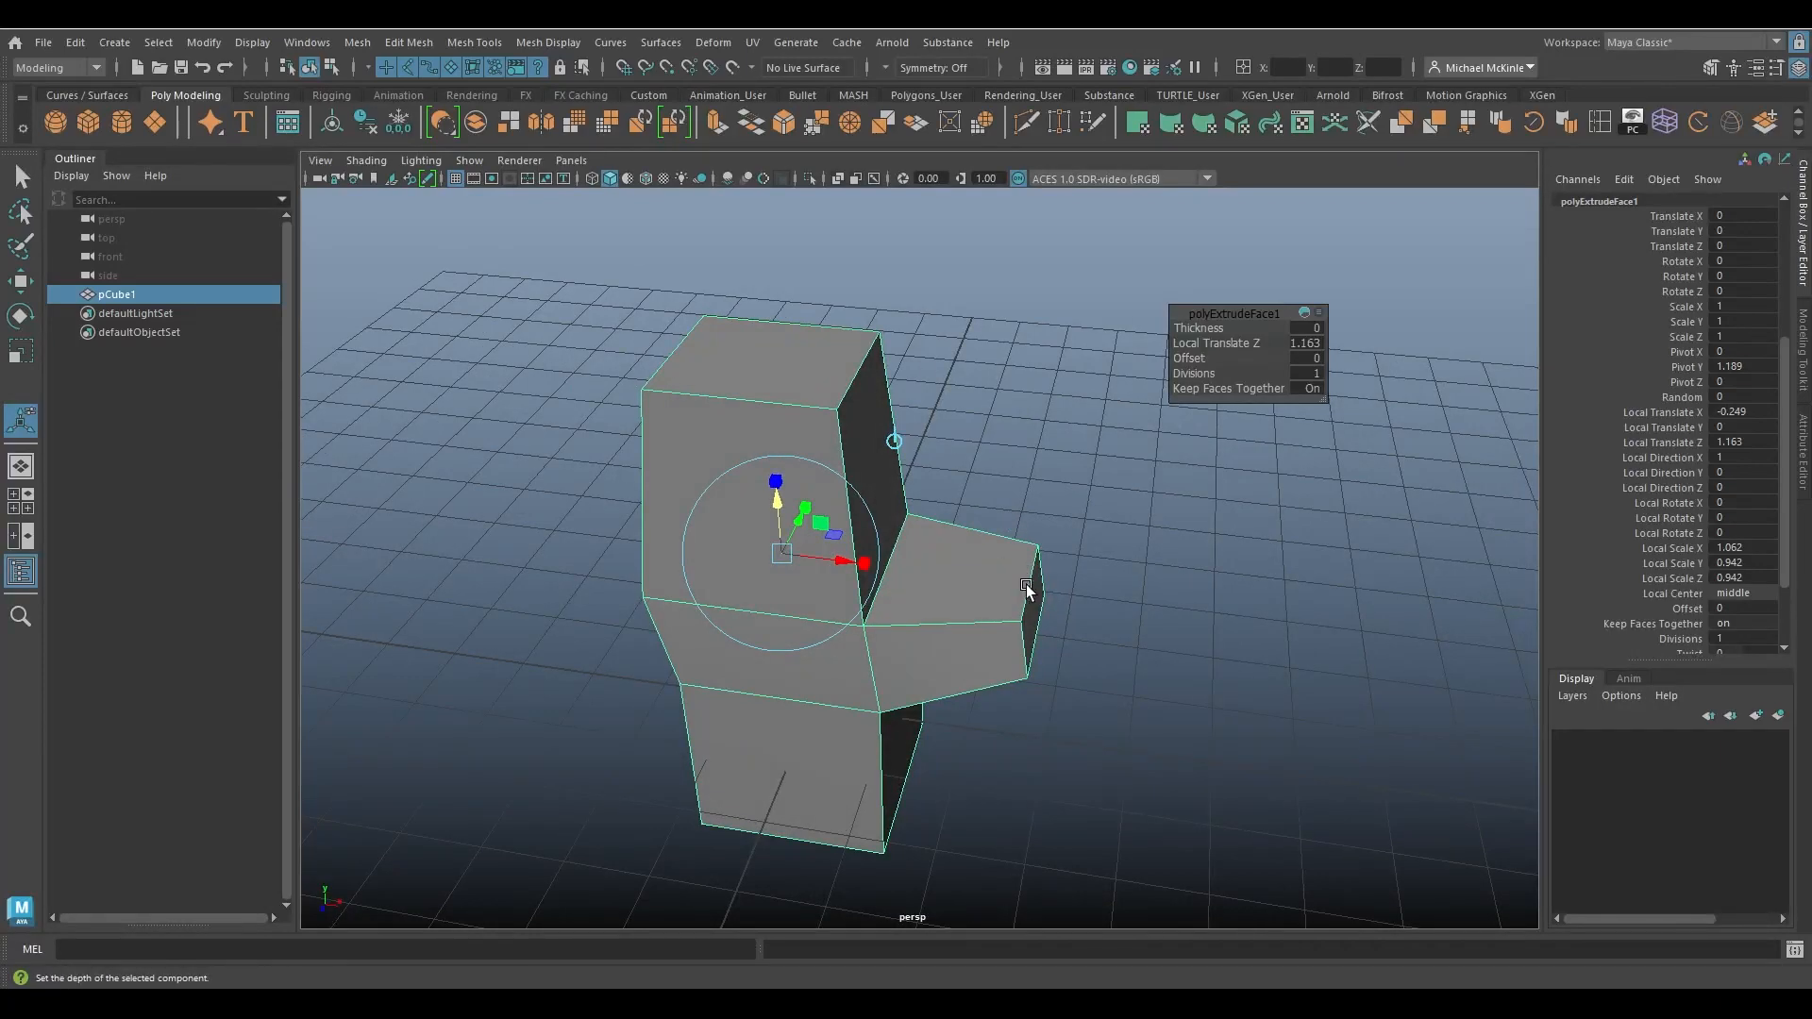
pyautogui.keyDown('alt'); pyautogui.moveTo(895, 703); pyautogui.dragTo(971, 704); pyautogui.keyUp('alt')
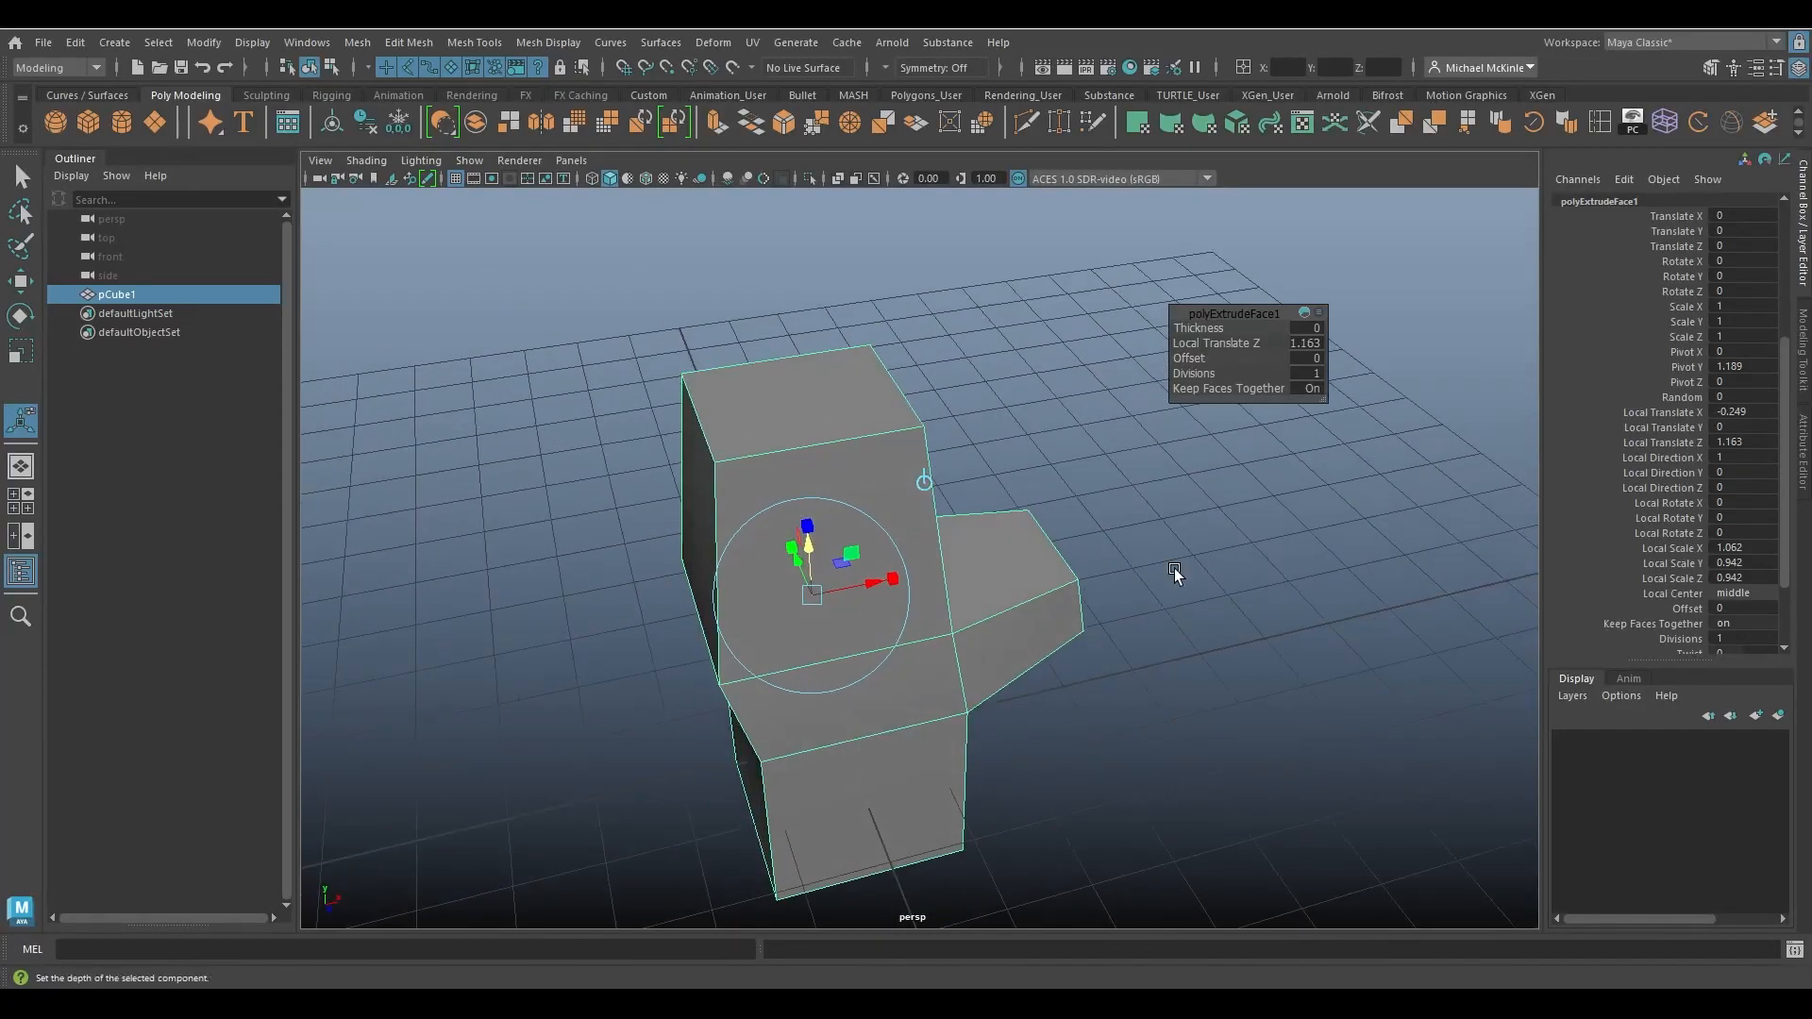
# Reopen polyExtrudeFace2 and lower its Local Translate Z to about 1.48 with the manipulator.
pyautogui.keyDown('alt'); pyautogui.moveTo(1176, 572); pyautogui.dragTo(1129, 477); pyautogui.keyUp('alt')
pyautogui.scroll(4, 1737, 434)
pyautogui.click(1604, 357)
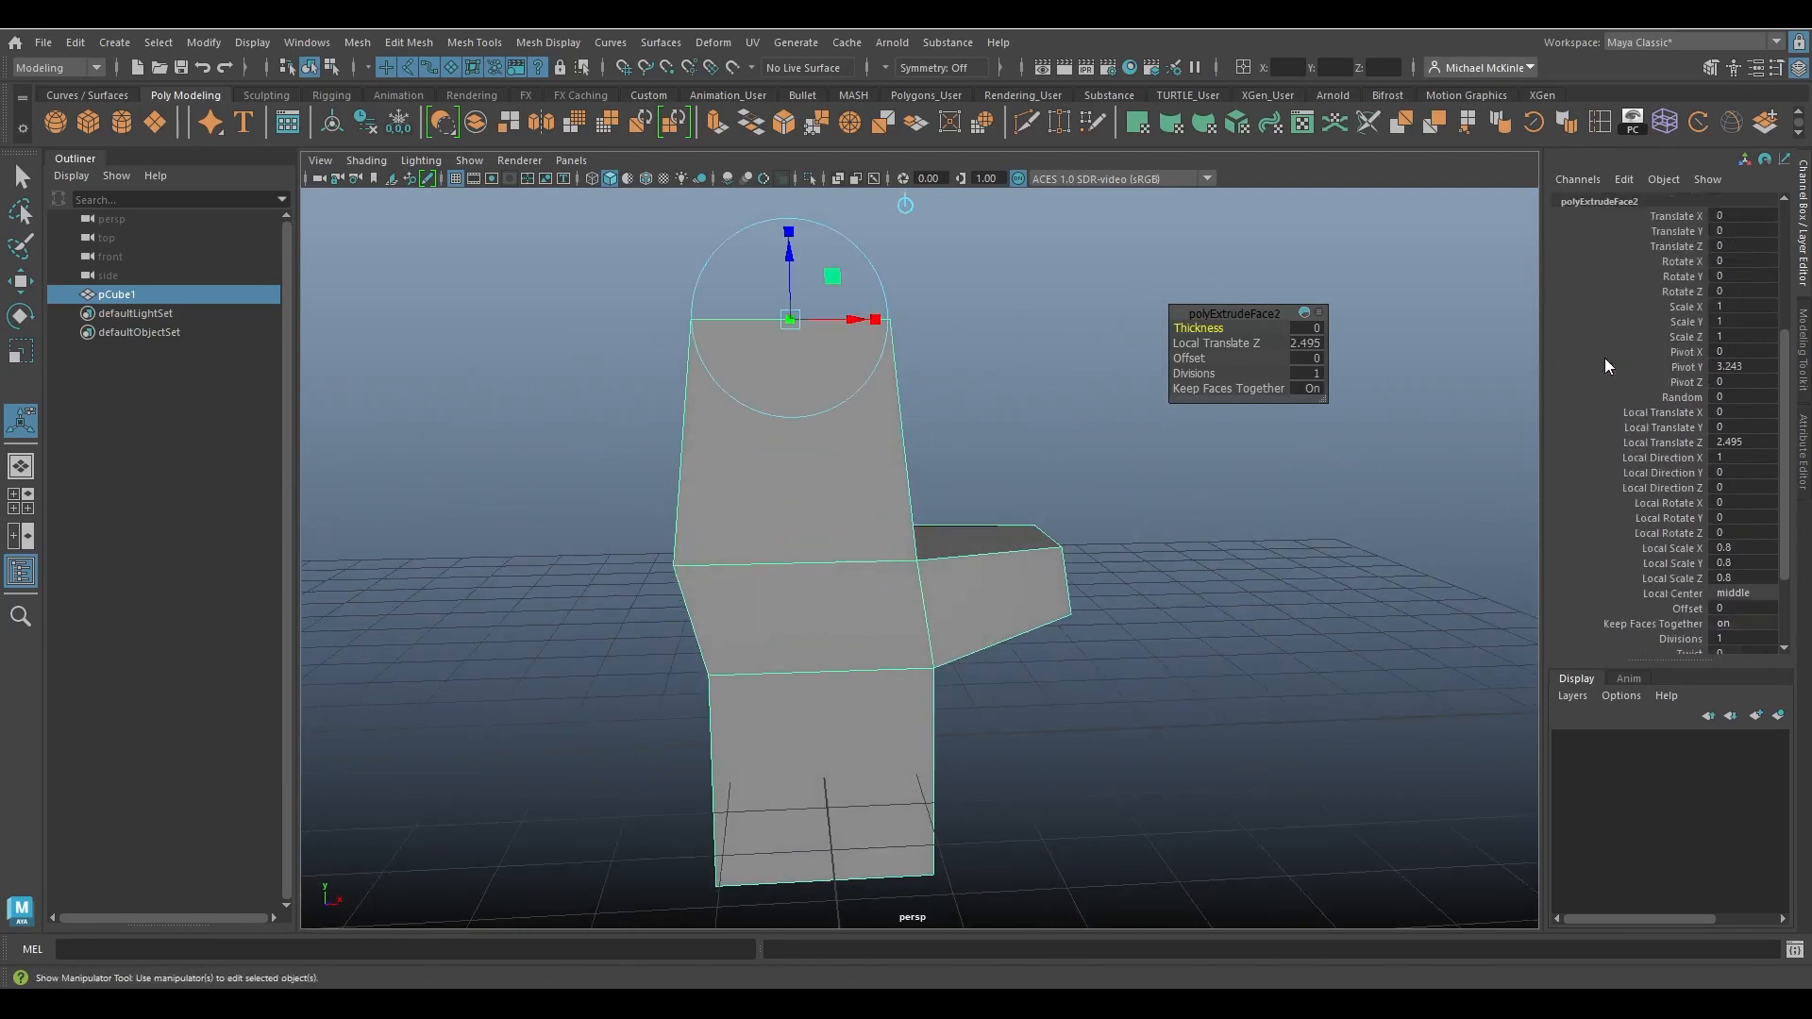
pyautogui.moveTo(791, 247); pyautogui.dragTo(797, 348)
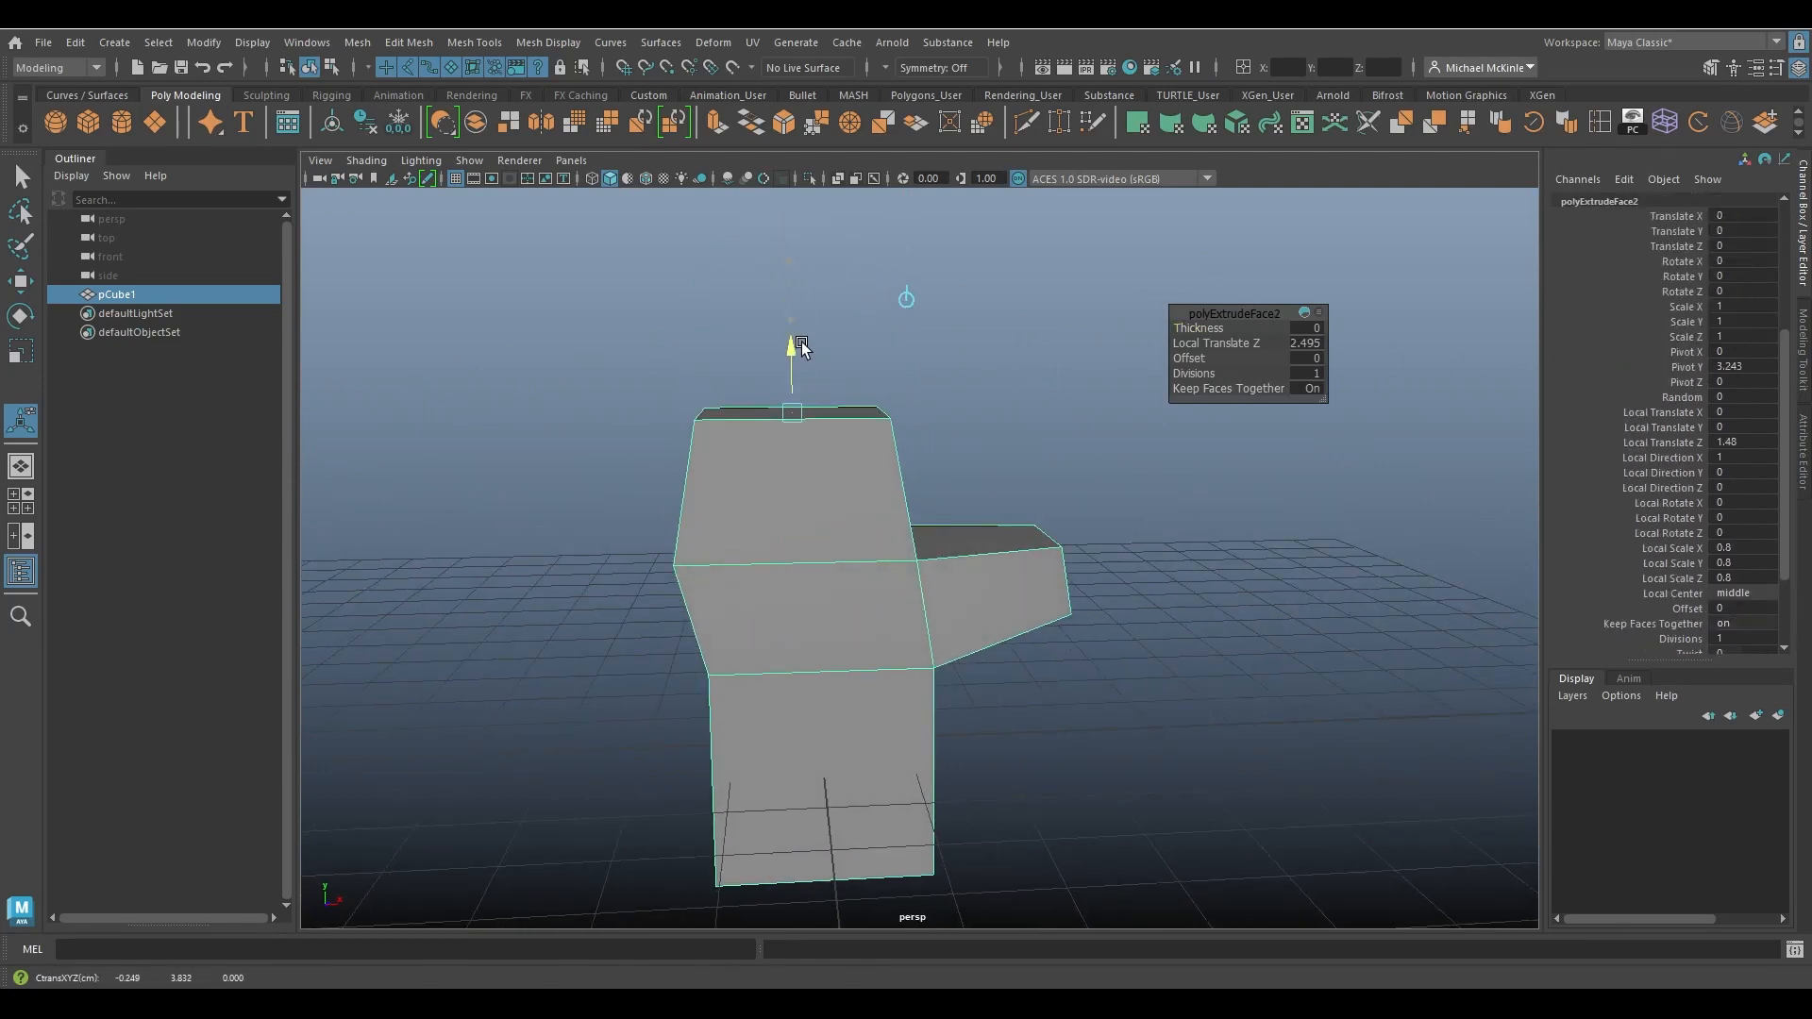
# Return to object mode with pCube1 selected and delete its construction history.
pyautogui.press('w')
pyautogui.keyDown('alt'); pyautogui.moveTo(943, 409); pyautogui.dragTo(950, 335); pyautogui.keyUp('alt')
pyautogui.moveTo(950, 330); pyautogui.dragTo(1010, 309, button='right')
pyautogui.click(794, 568)
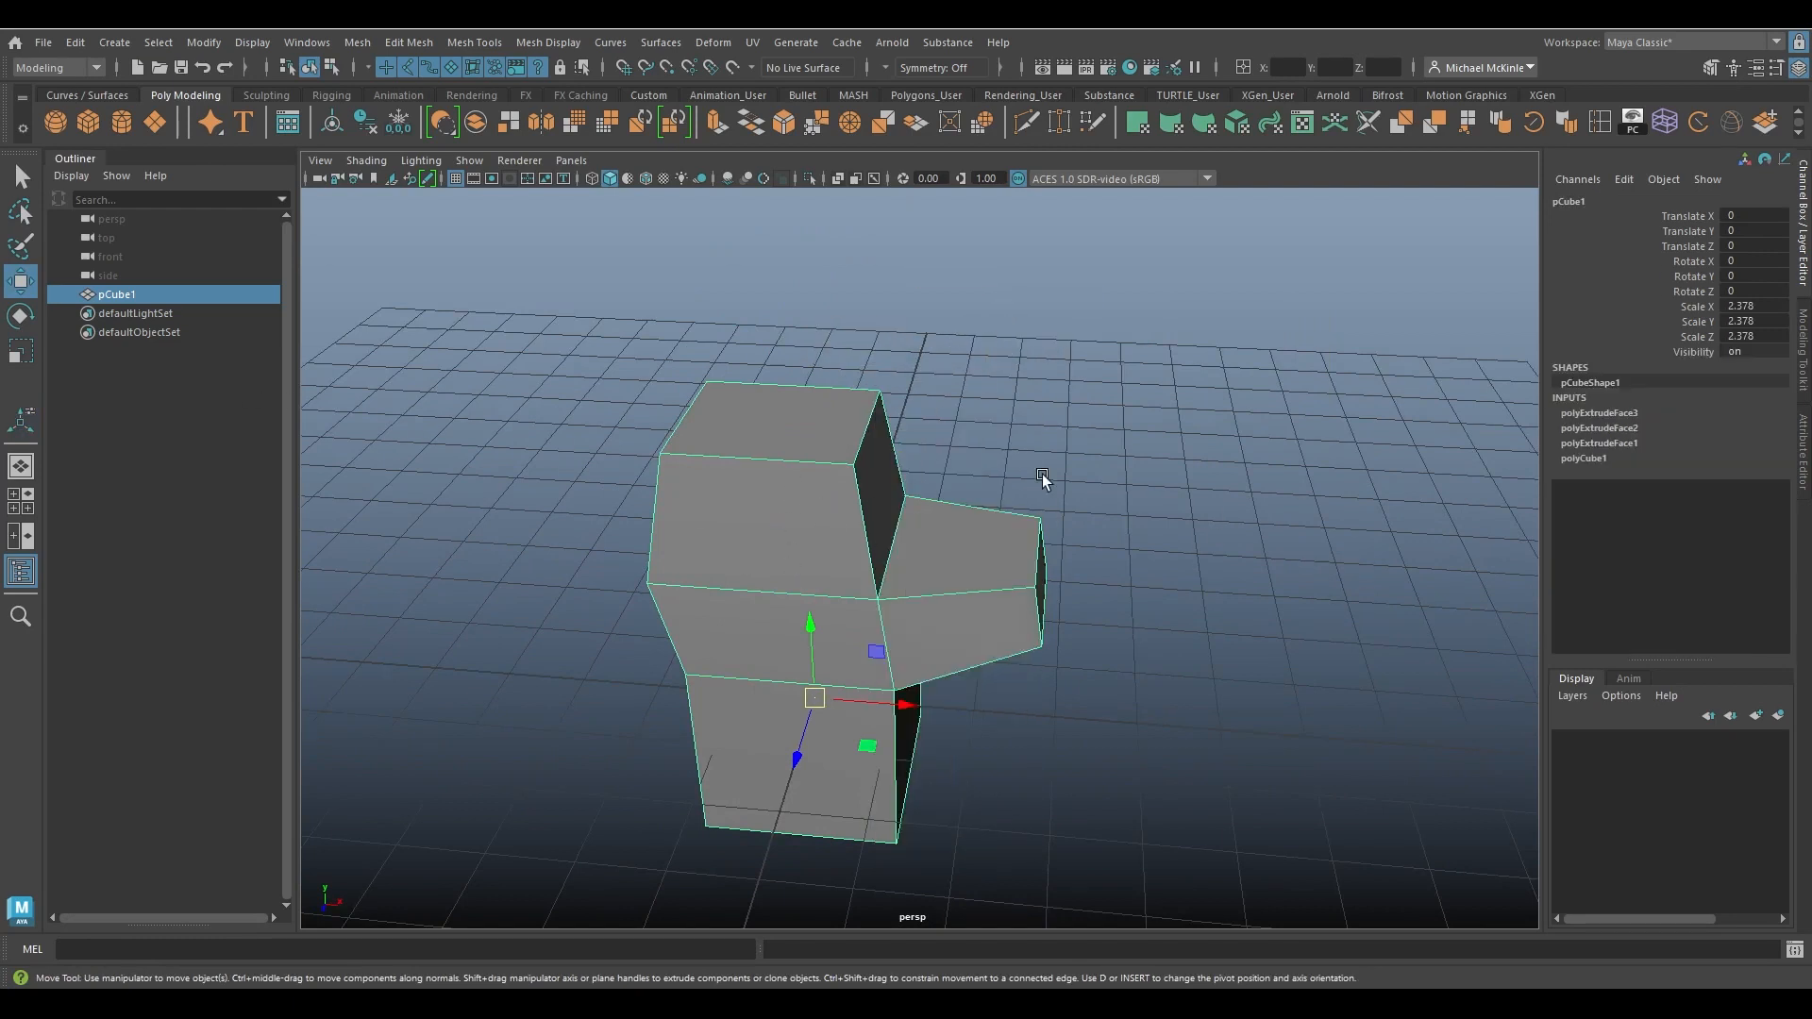
pyautogui.click(361, 127)
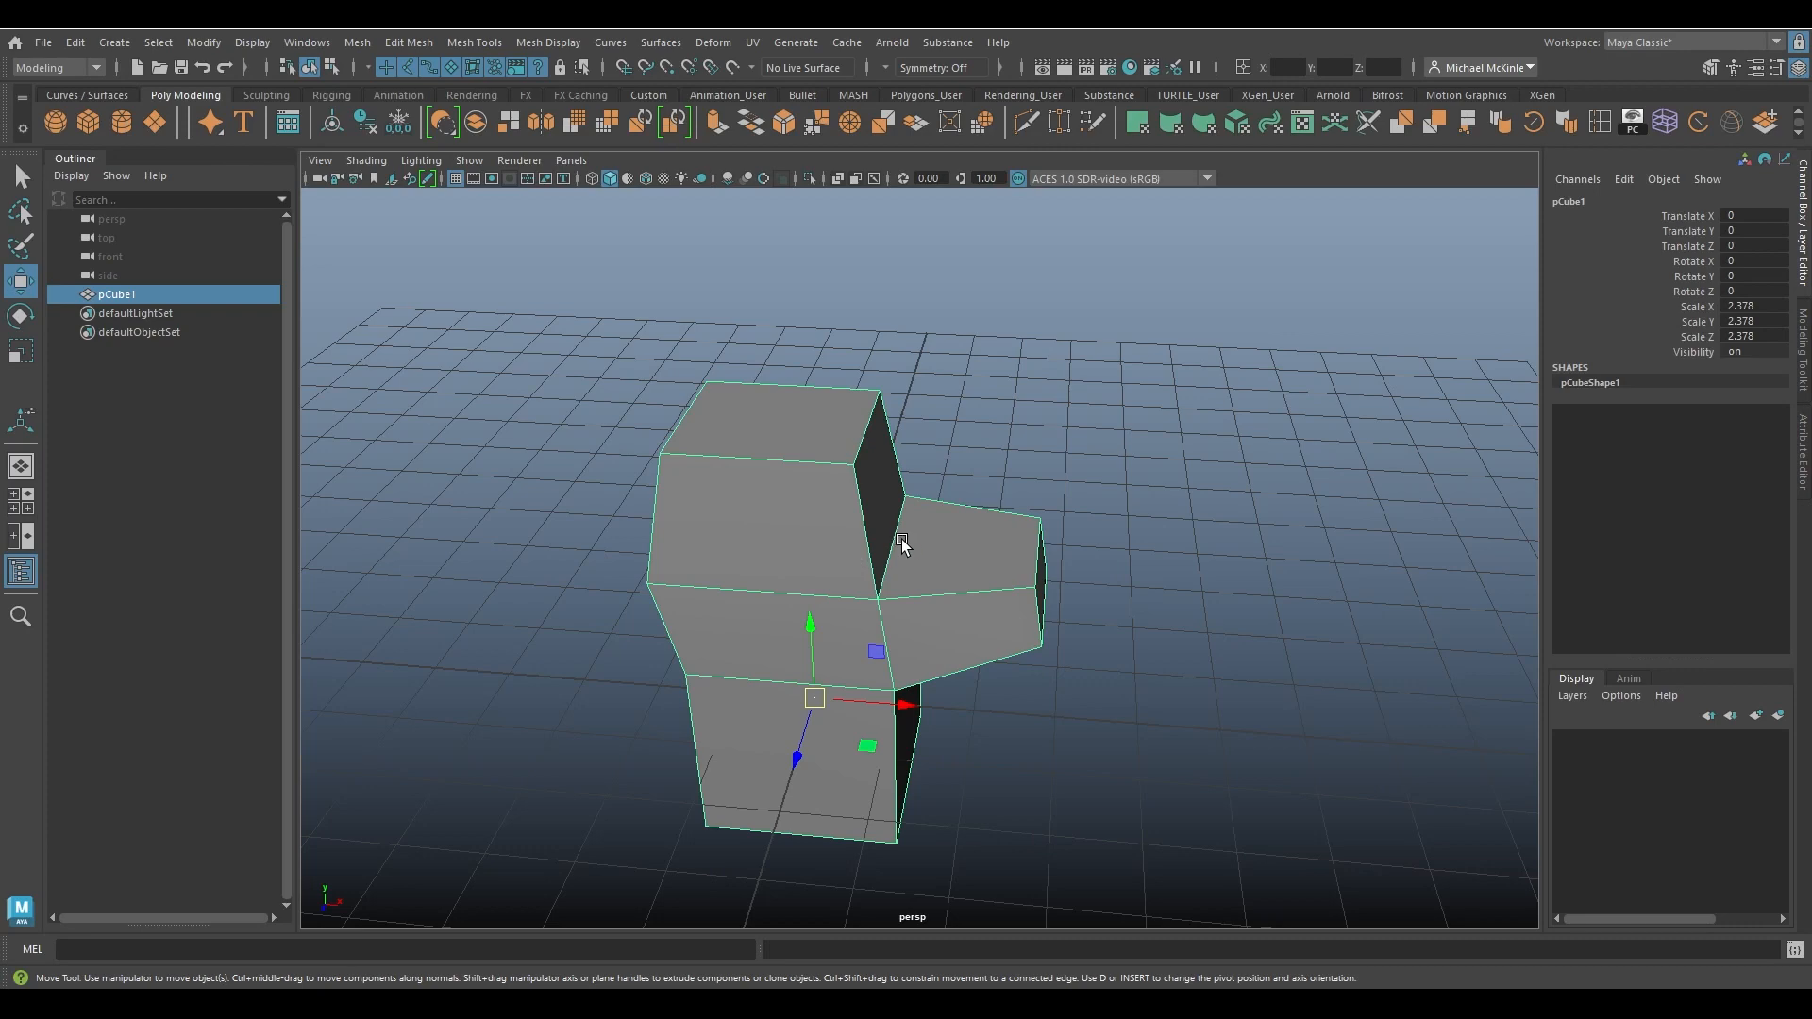
# Inspect the history-free mesh and delete it from the scene.
pyautogui.moveTo(902, 540)
pyautogui.keyDown('alt'); pyautogui.mouseDown()
pyautogui.moveTo(950, 529)
pyautogui.moveTo(906, 502)
pyautogui.moveTo(1013, 531)
pyautogui.moveTo(884, 512)
pyautogui.mouseUp(); pyautogui.keyUp('alt')
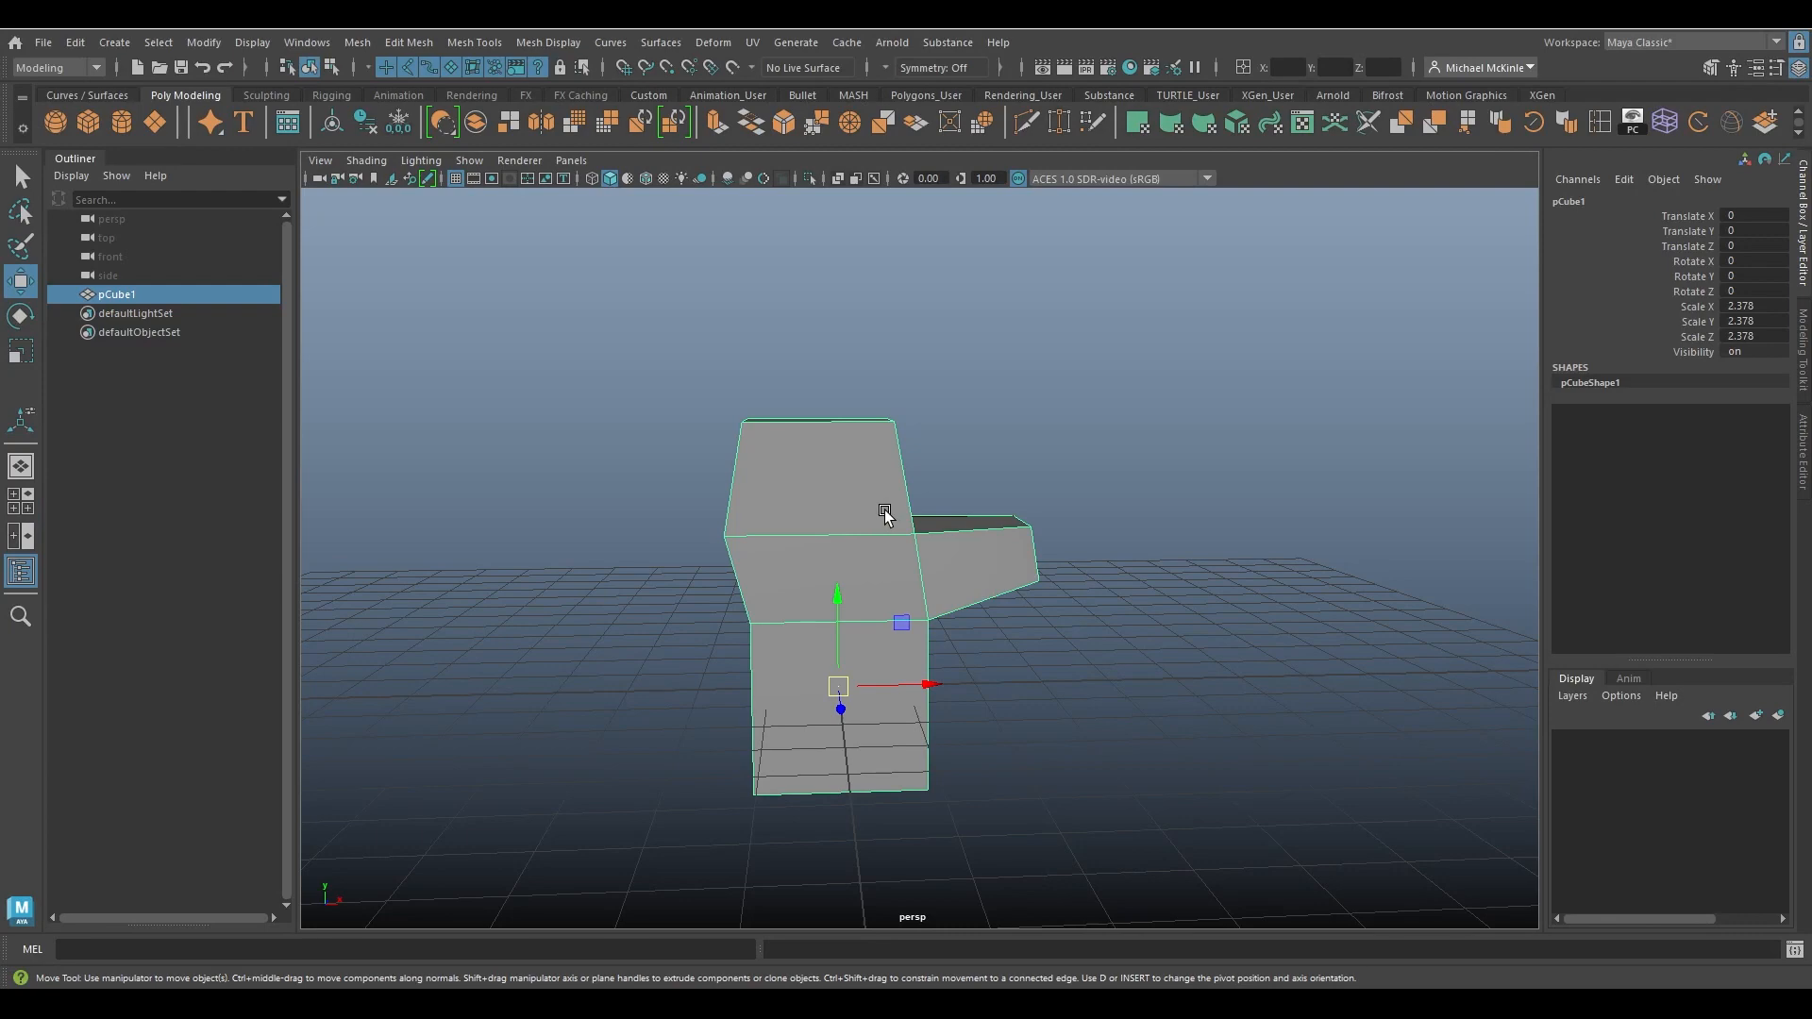
pyautogui.keyDown('alt'); pyautogui.moveTo(885, 510); pyautogui.dragTo(986, 553); pyautogui.keyUp('alt')
pyautogui.press('Delete')
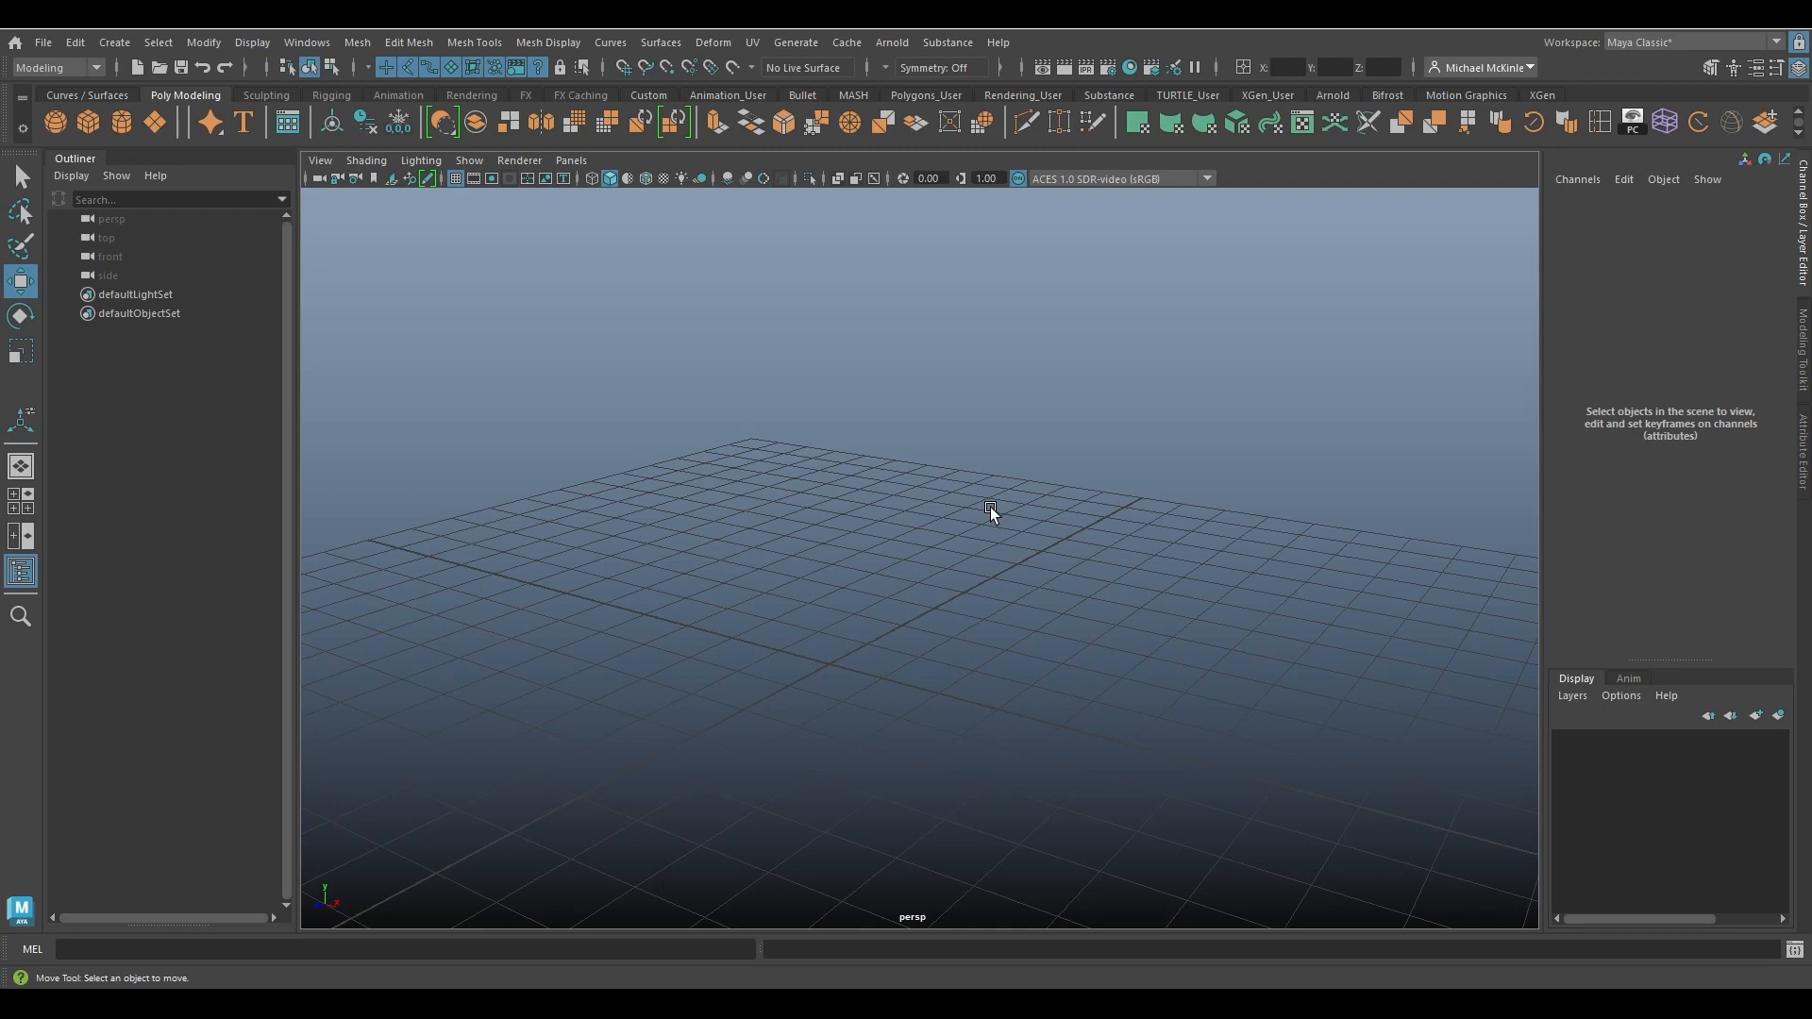
pyautogui.moveTo(990, 559)
pyautogui.keyDown('alt'); pyautogui.mouseDown()
pyautogui.moveTo(1007, 557)
pyautogui.moveTo(964, 546)
pyautogui.mouseUp(); pyautogui.keyUp('alt')
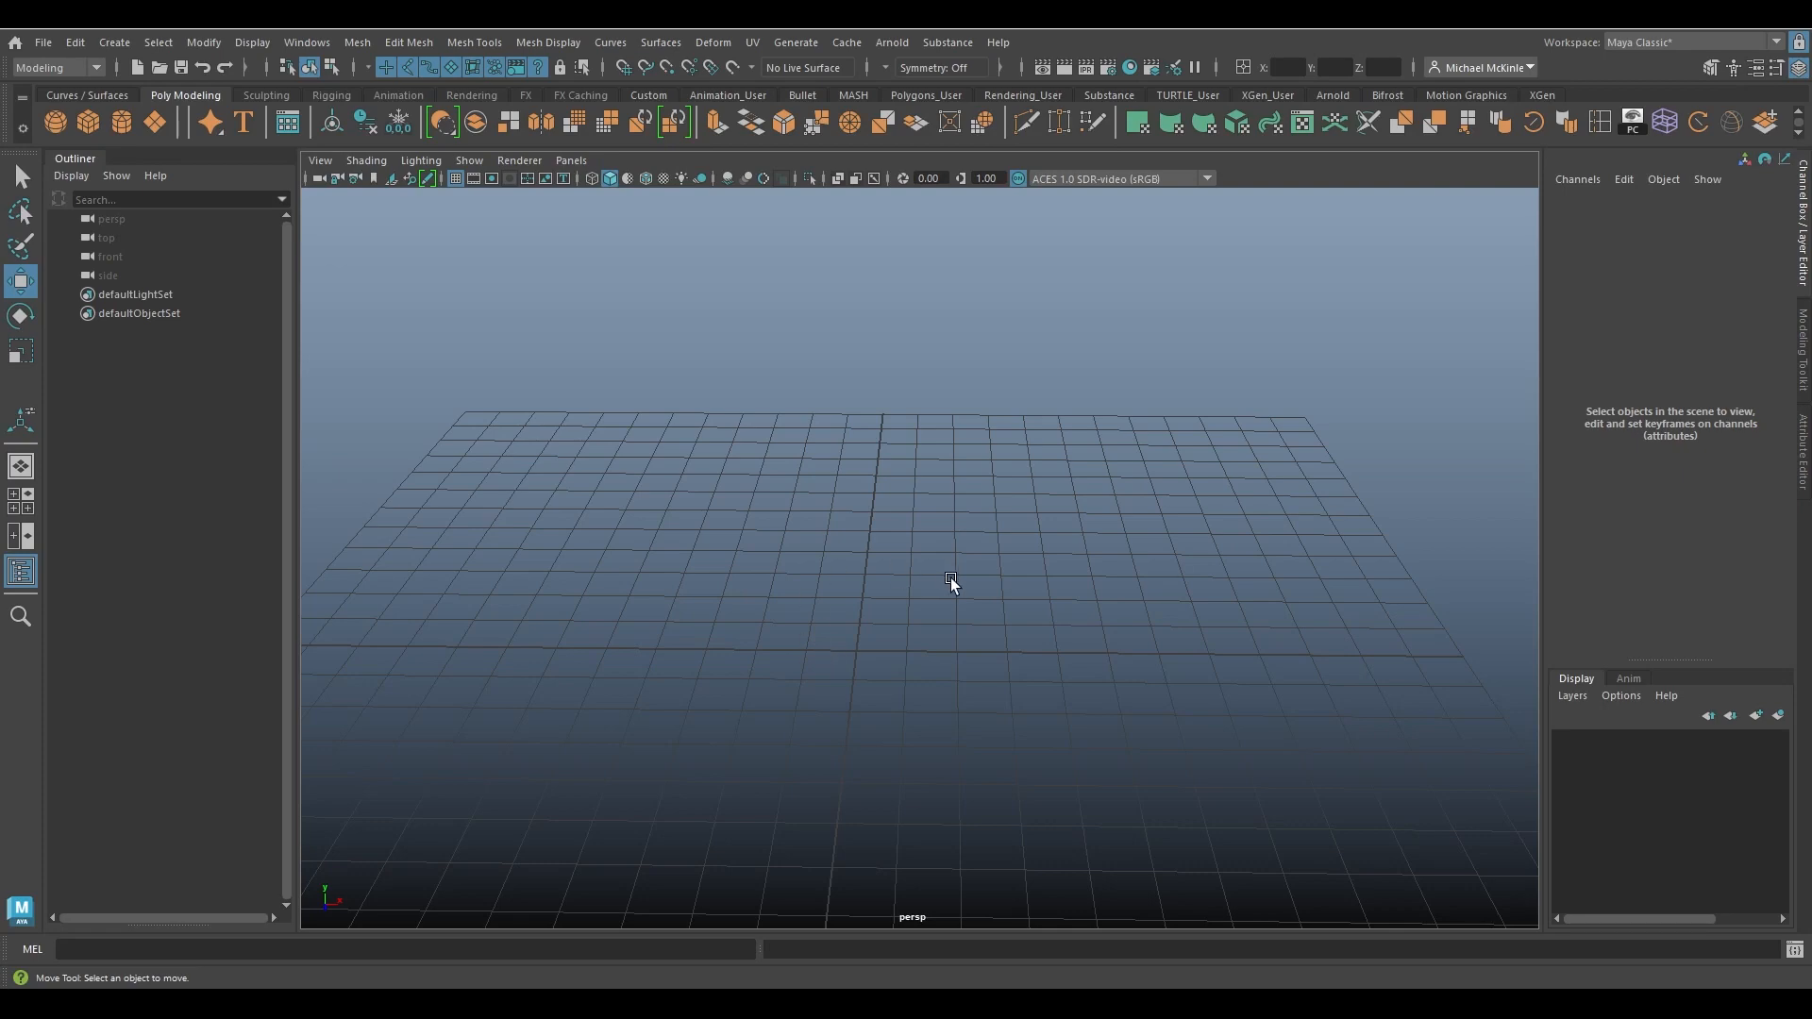
pyautogui.keyDown('alt'); pyautogui.moveTo(949, 578); pyautogui.dragTo(885, 568); pyautogui.keyUp('alt')
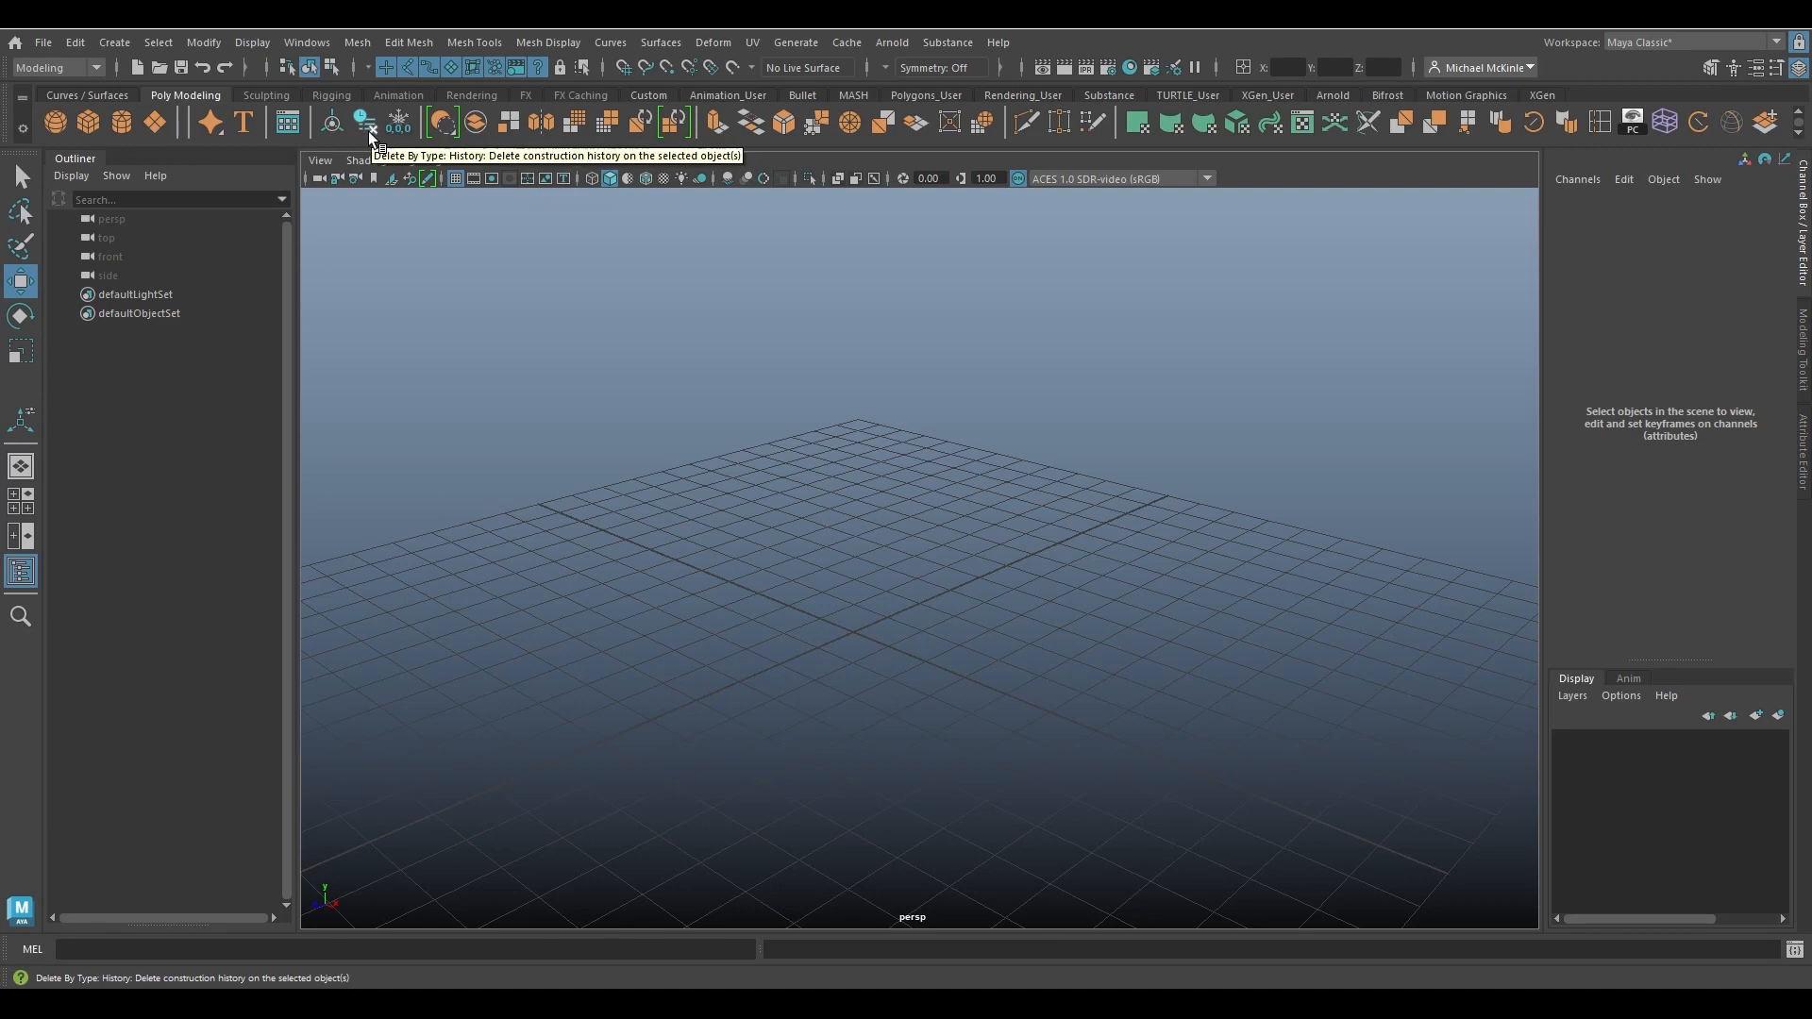
pyautogui.click(77, 44)
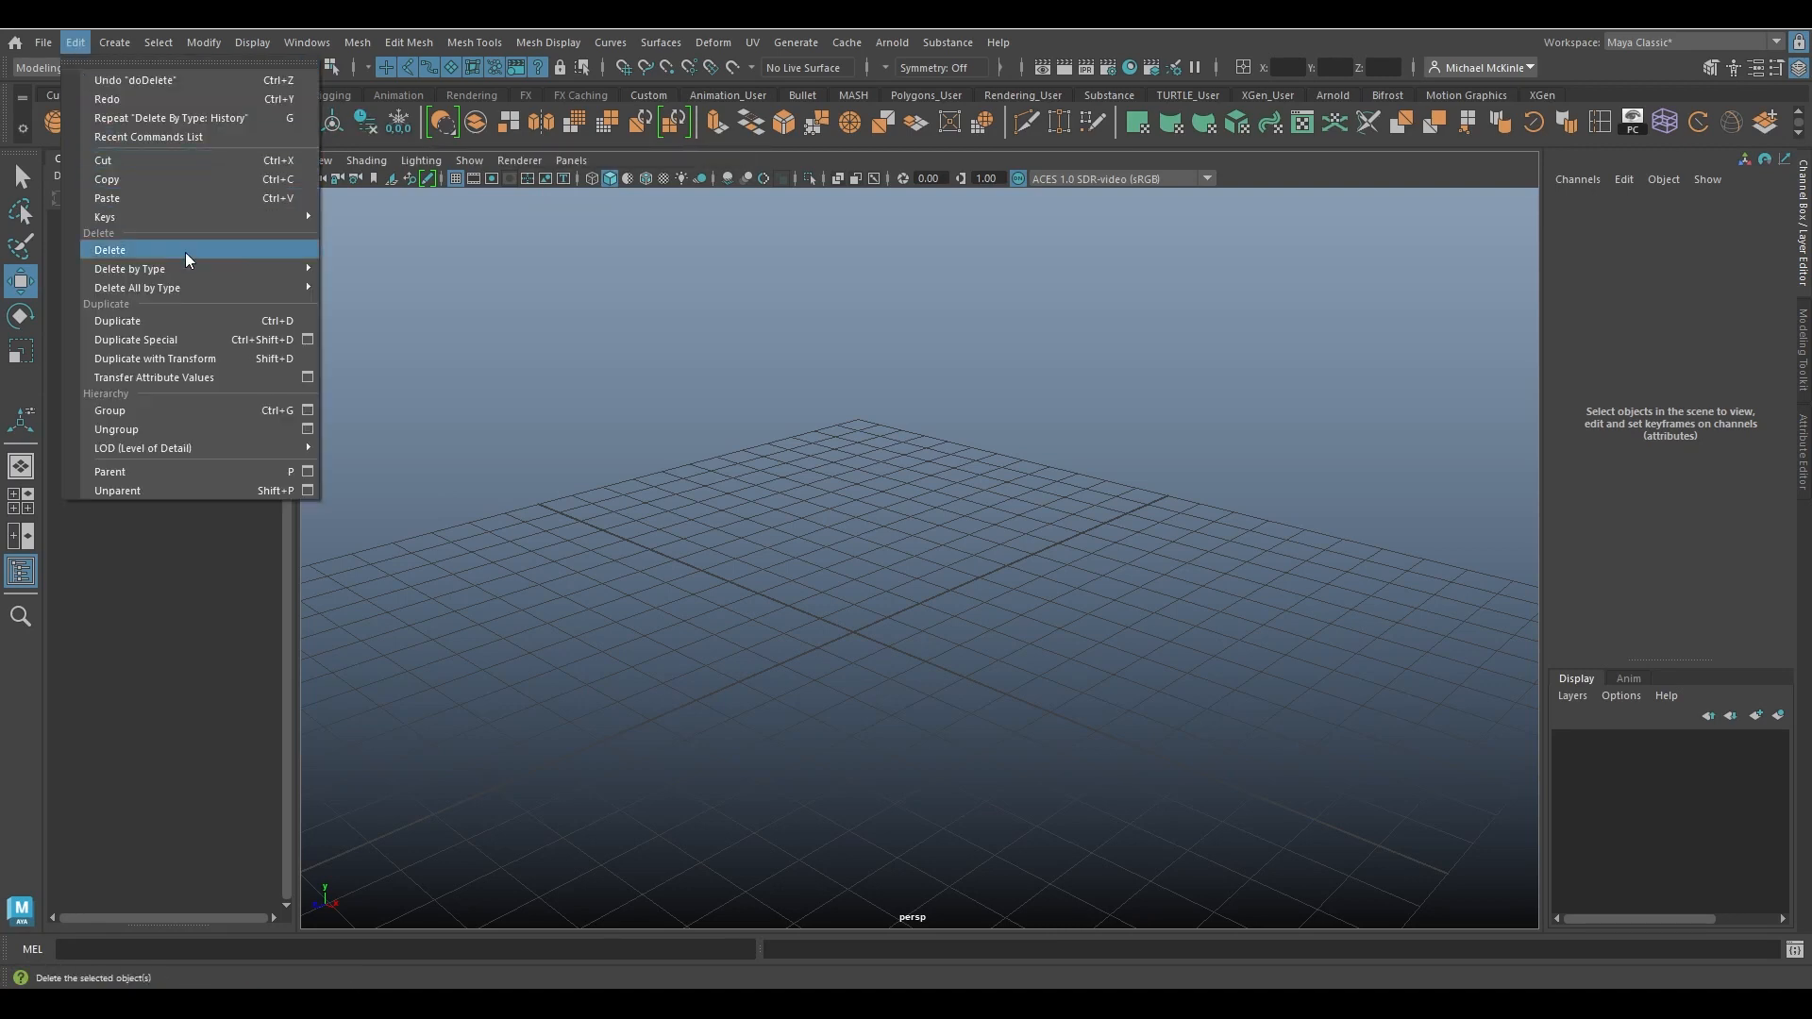
pyautogui.moveTo(200, 267)
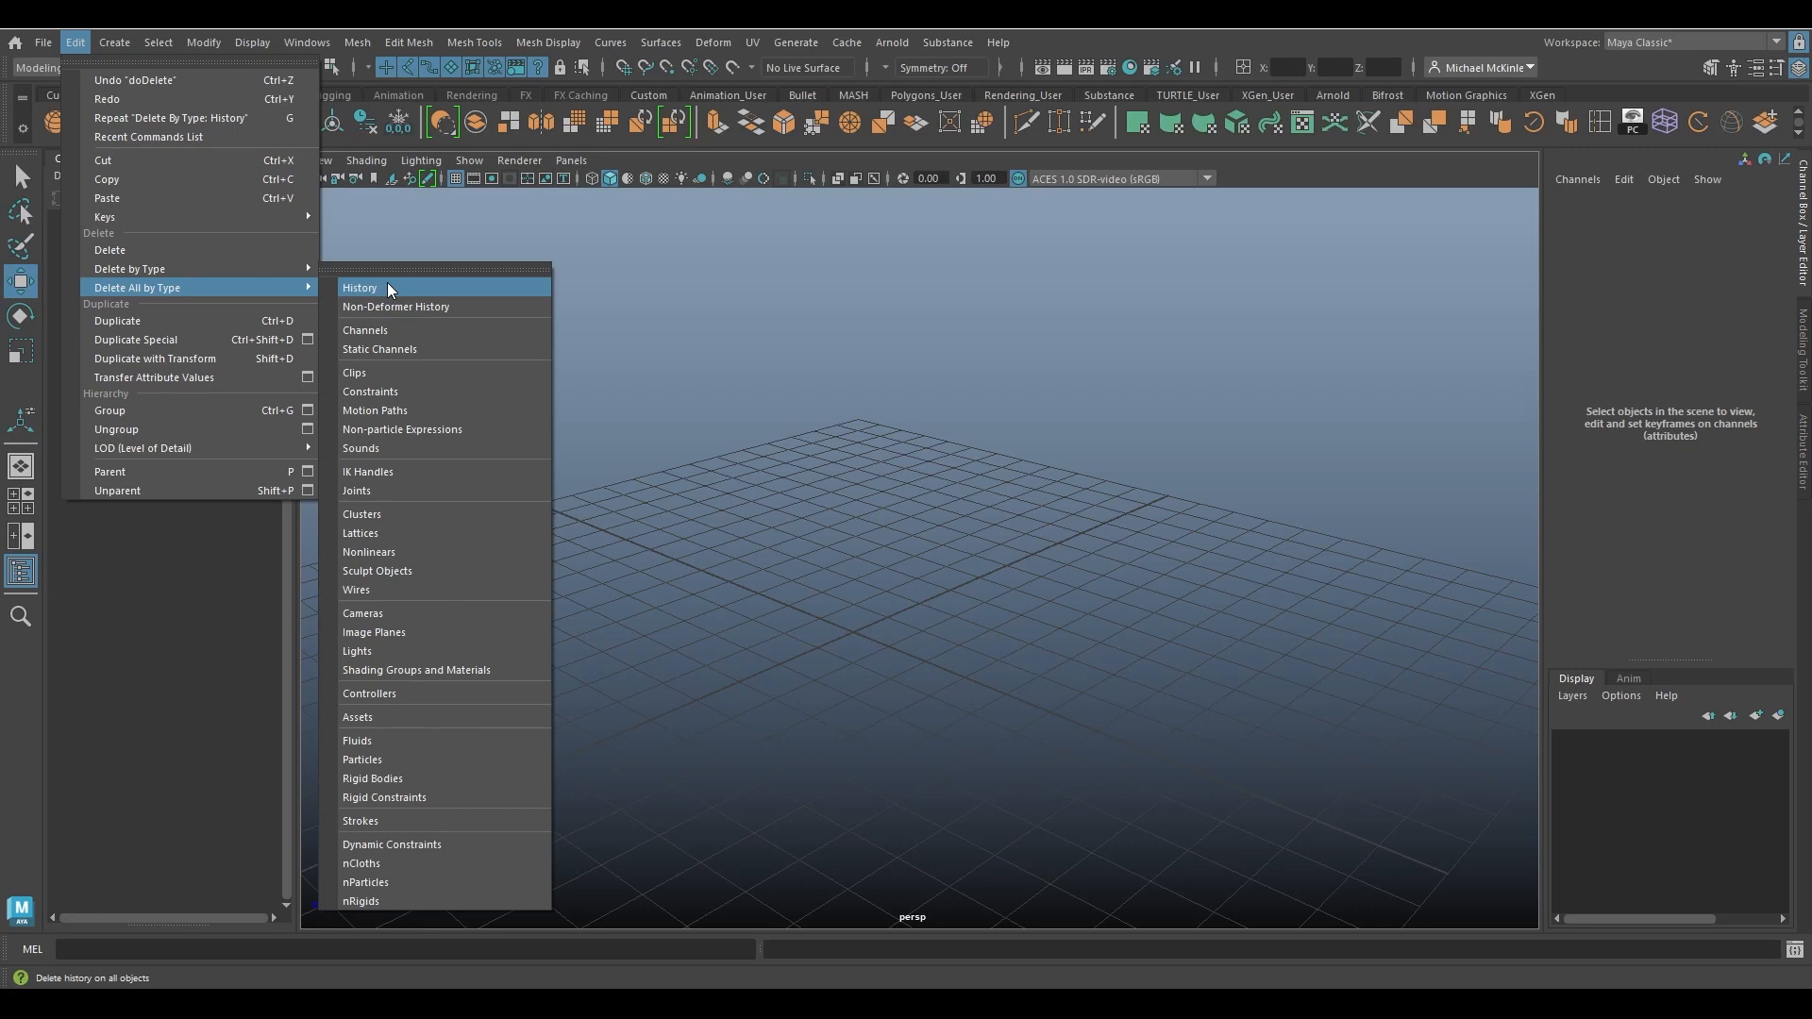
pyautogui.click(839, 488)
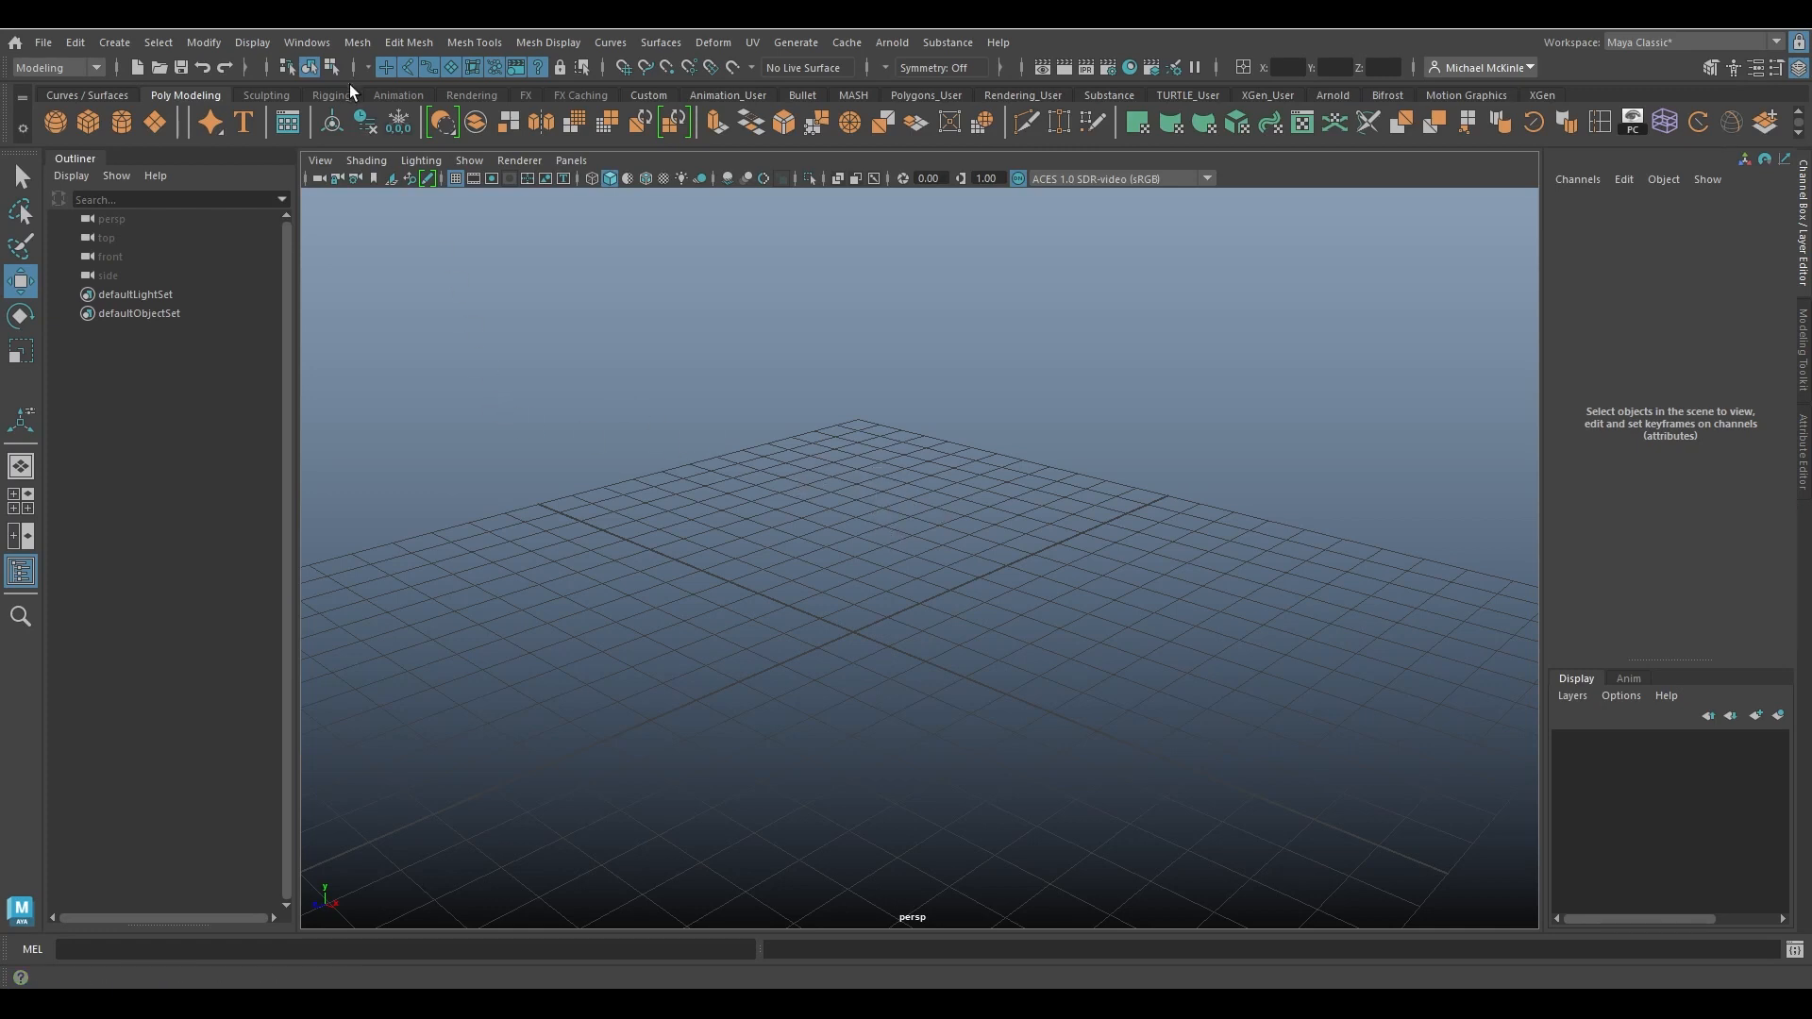
# Tear off the Edit Mesh and Mesh command lists as floating windows side by side over the viewport.
pyautogui.click(357, 42)
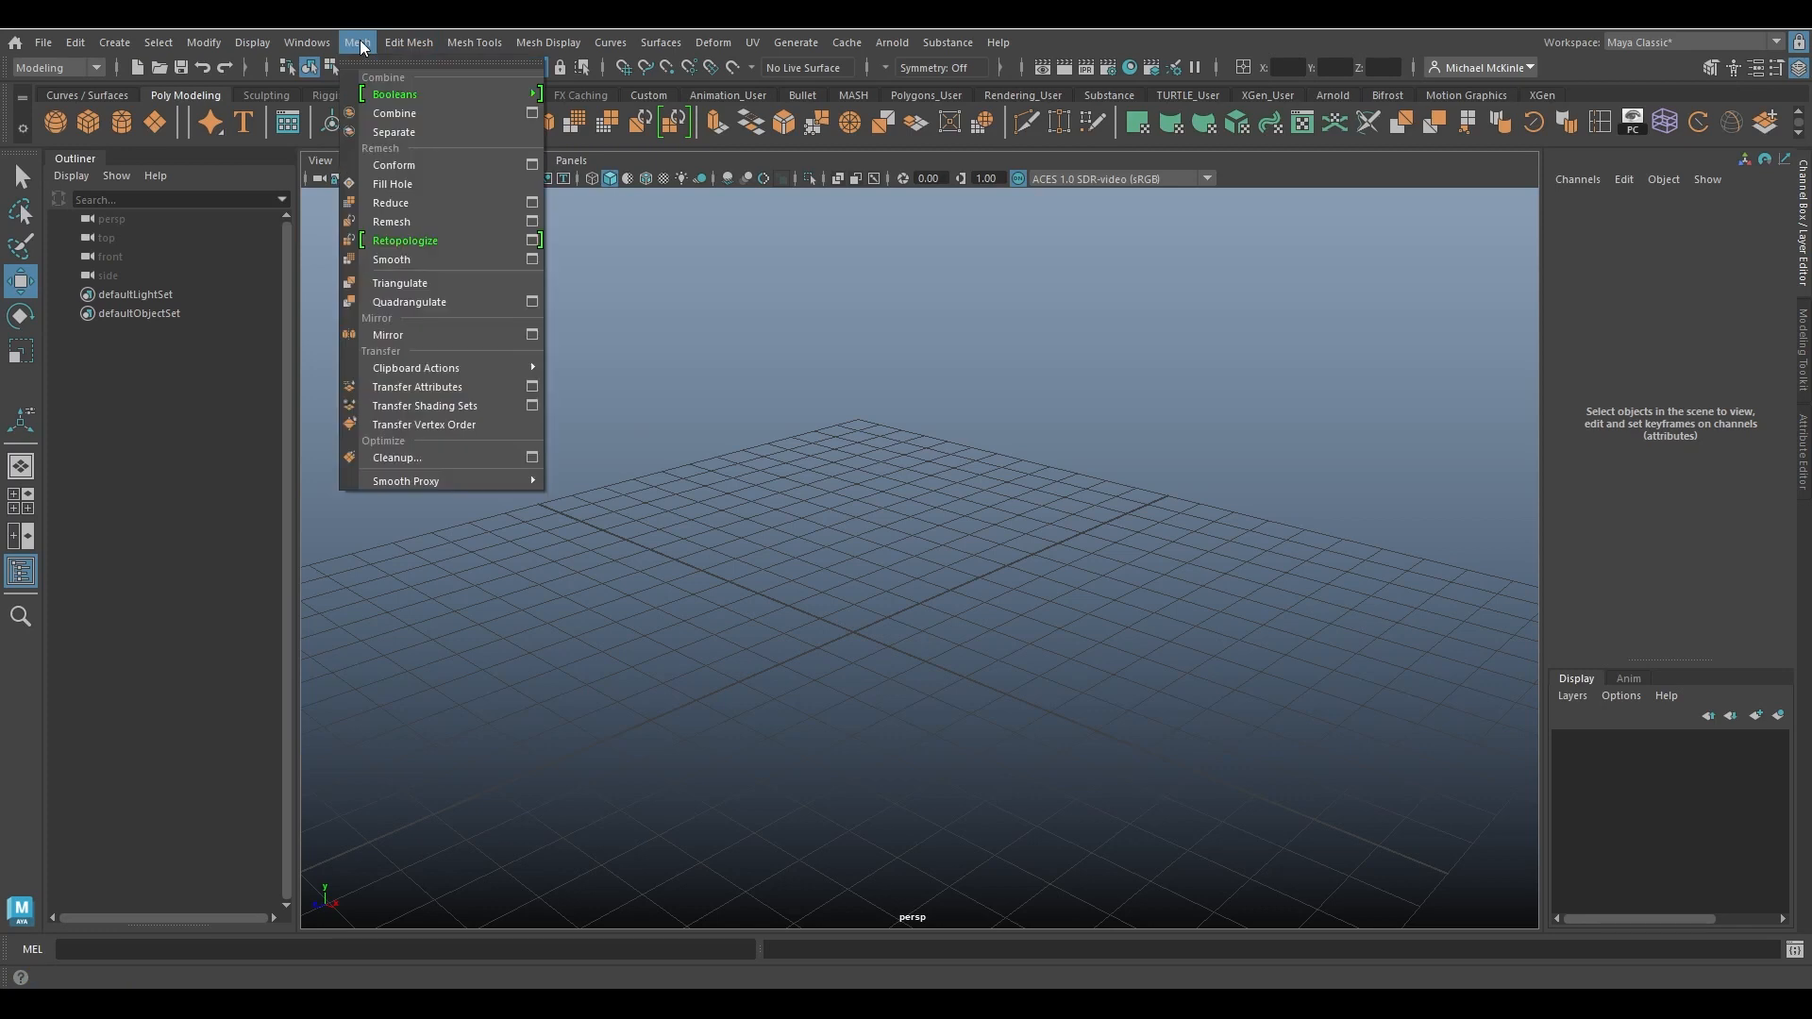
pyautogui.click(418, 42)
pyautogui.click(417, 41)
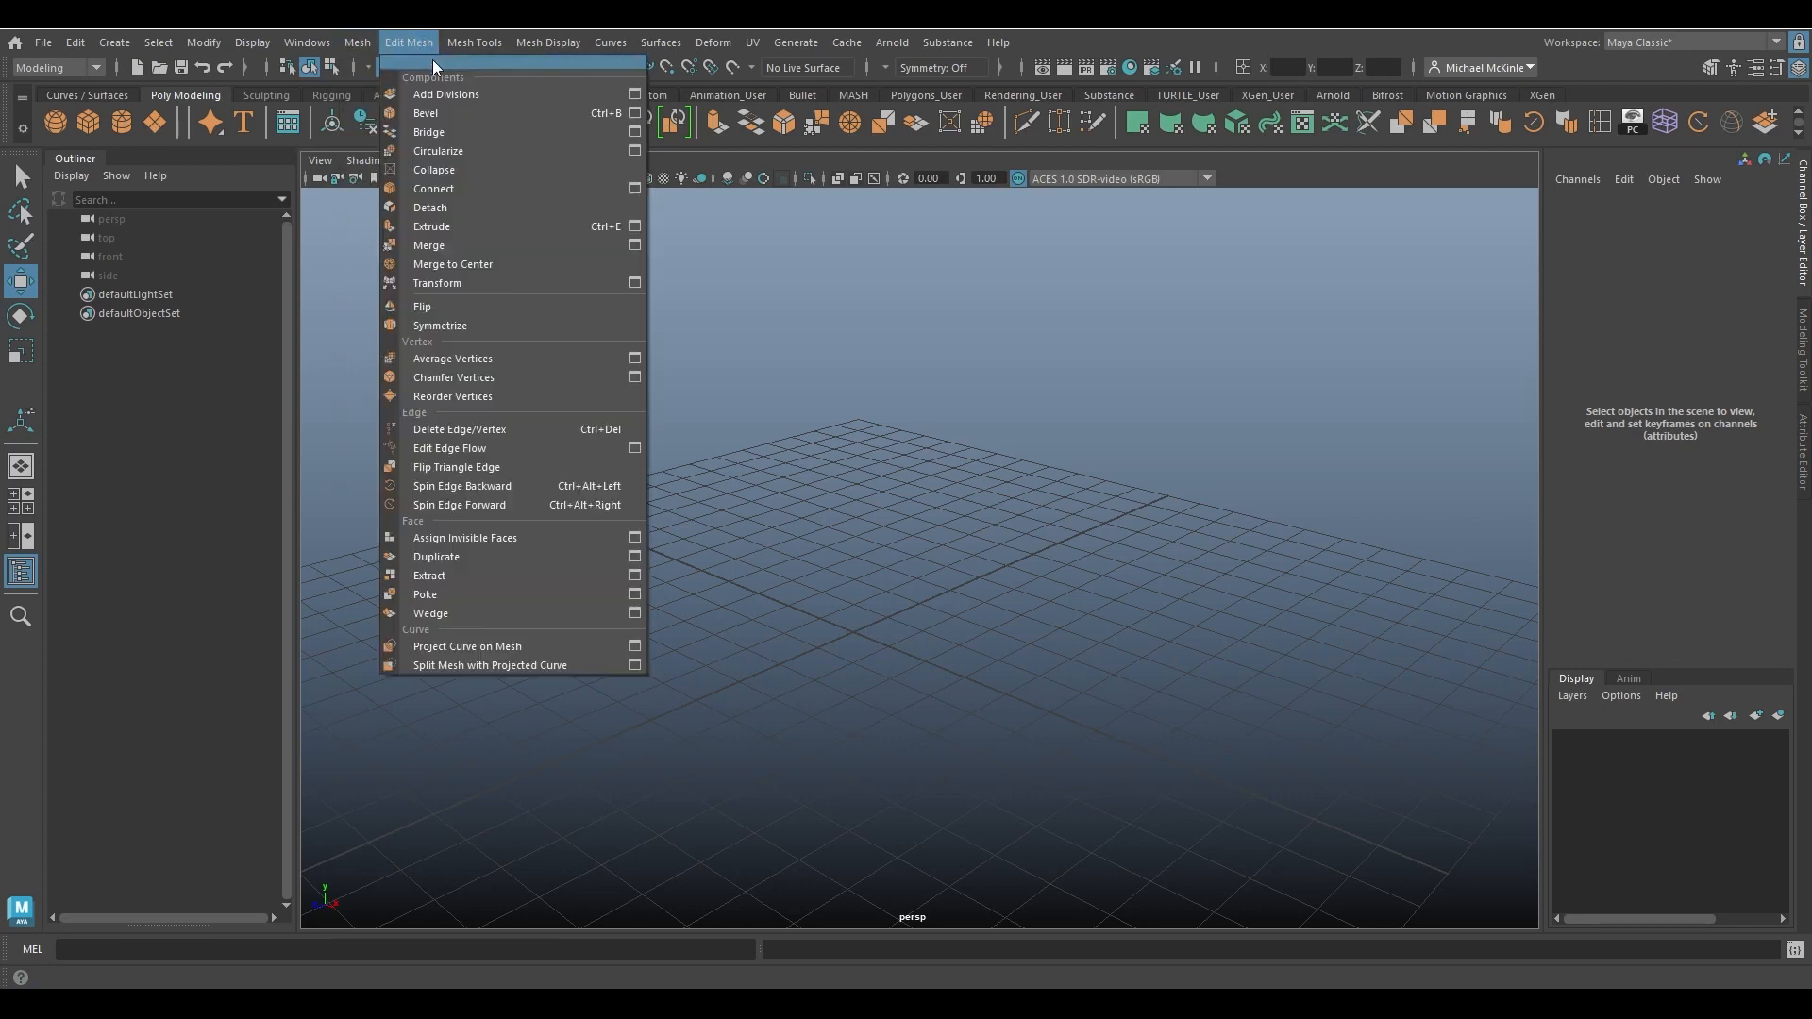
pyautogui.click(433, 59)
pyautogui.moveTo(468, 60); pyautogui.dragTo(422, 218)
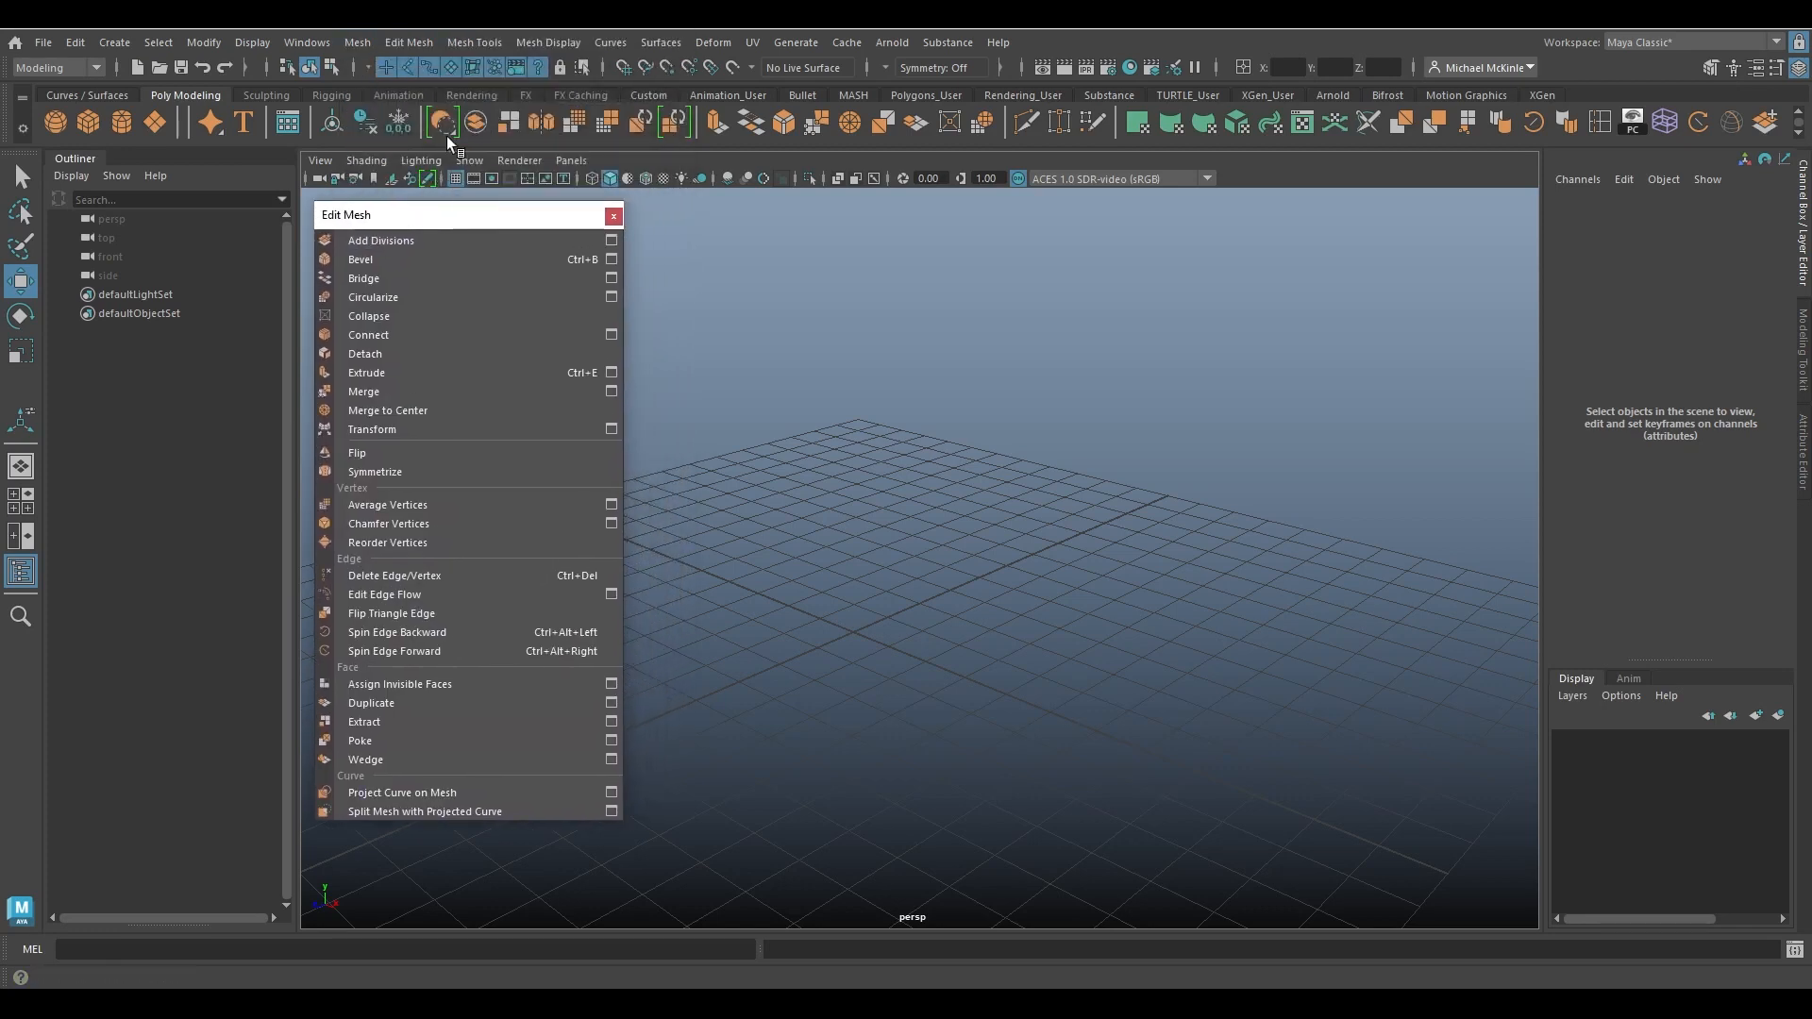
pyautogui.click(347, 41)
pyautogui.click(377, 63)
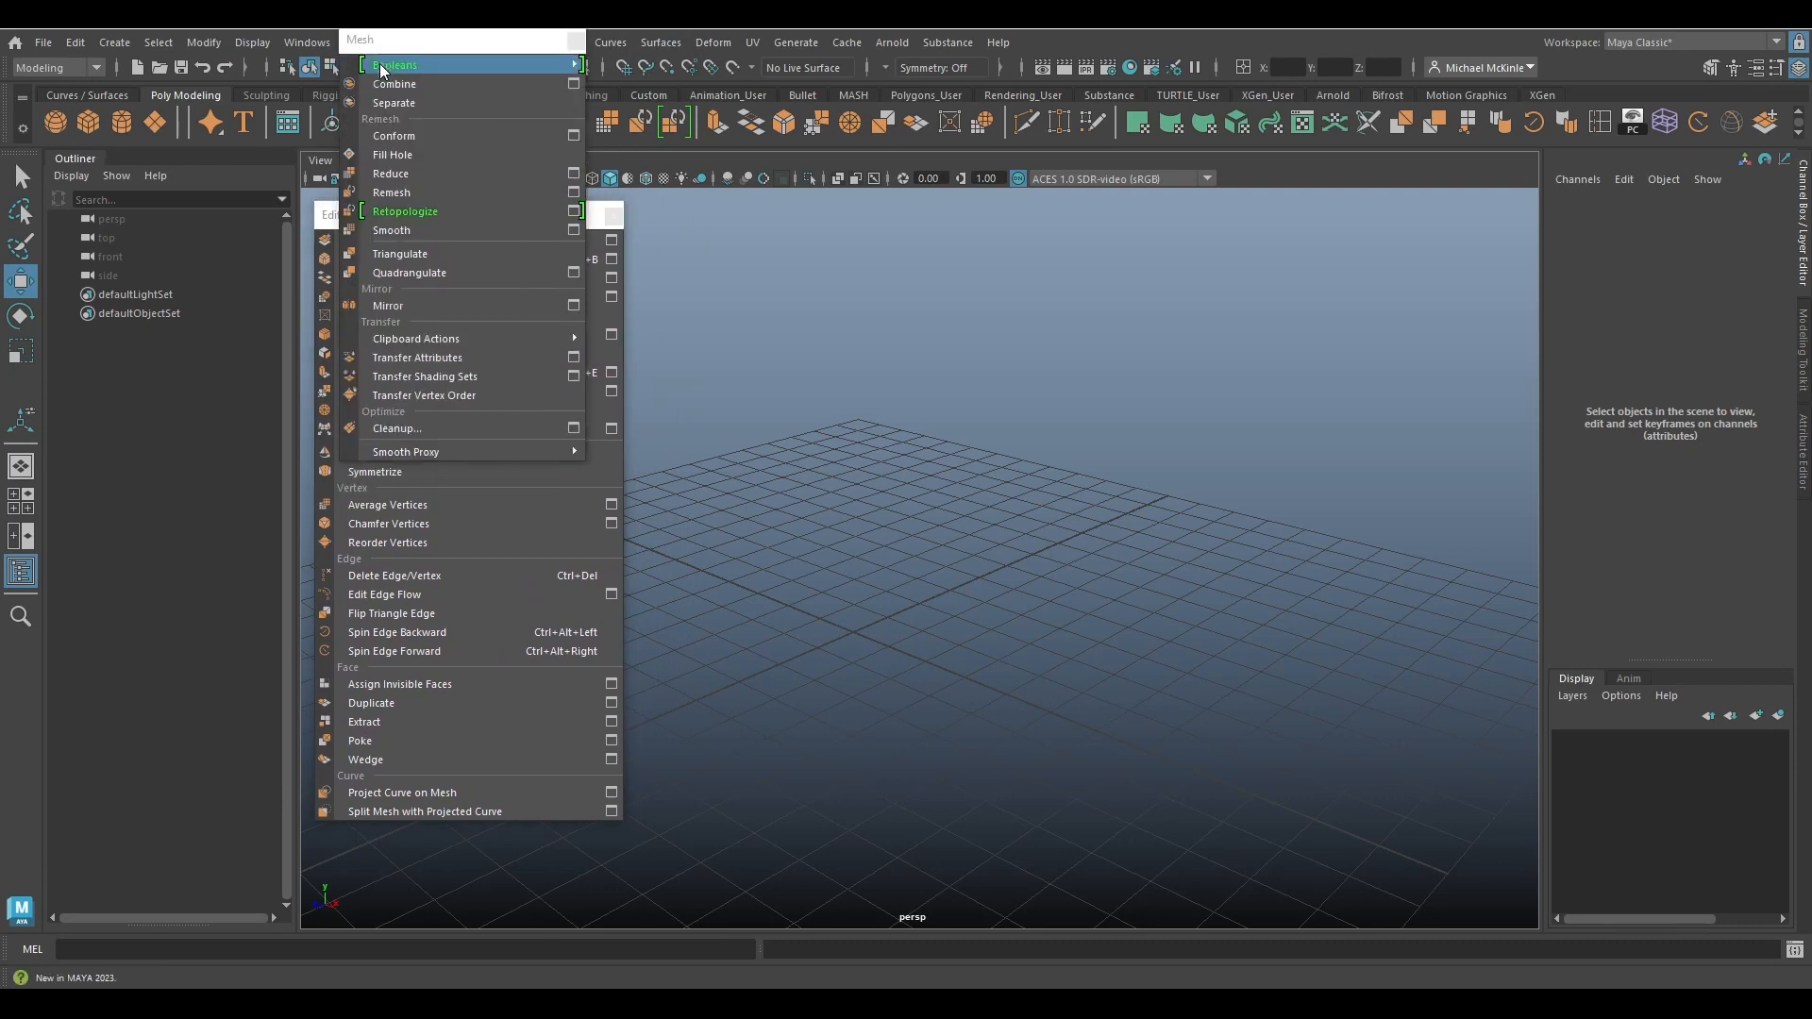
pyautogui.moveTo(430, 38); pyautogui.dragTo(727, 213)
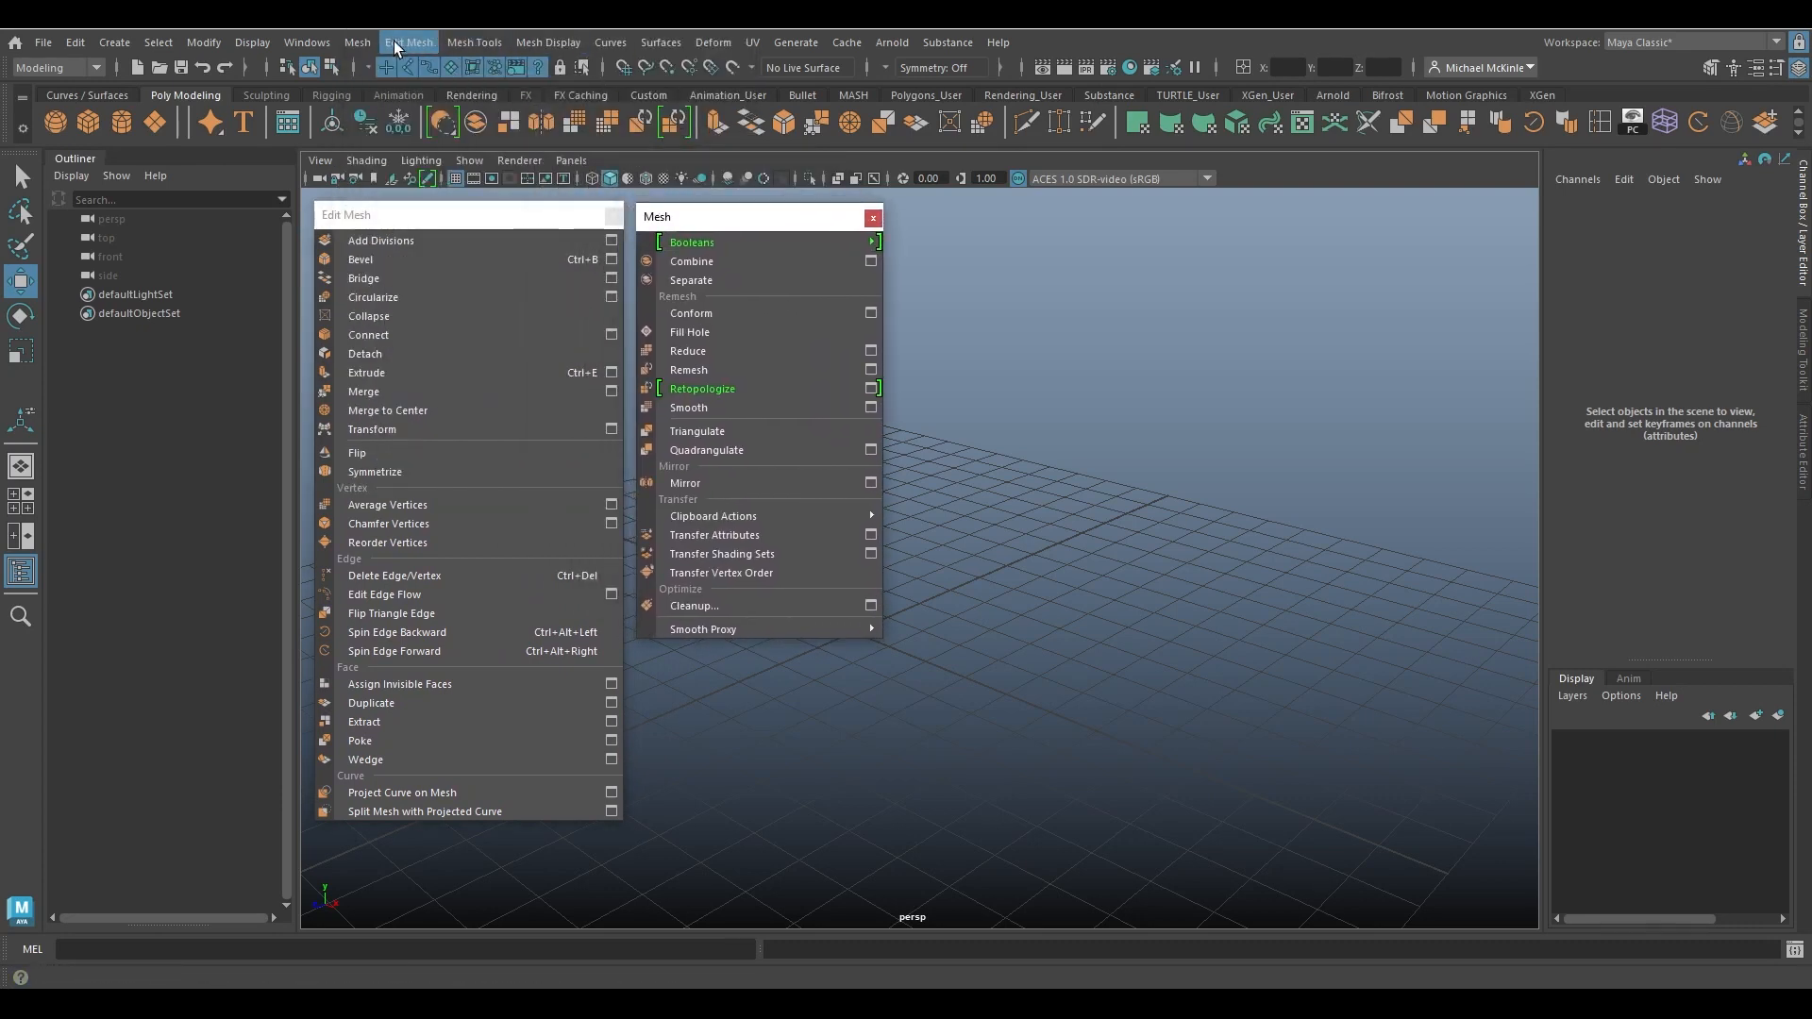
# Tear off the Mesh Tools and Mesh Display command lists and align them in a row with the other floating windows.
pyautogui.click(472, 43)
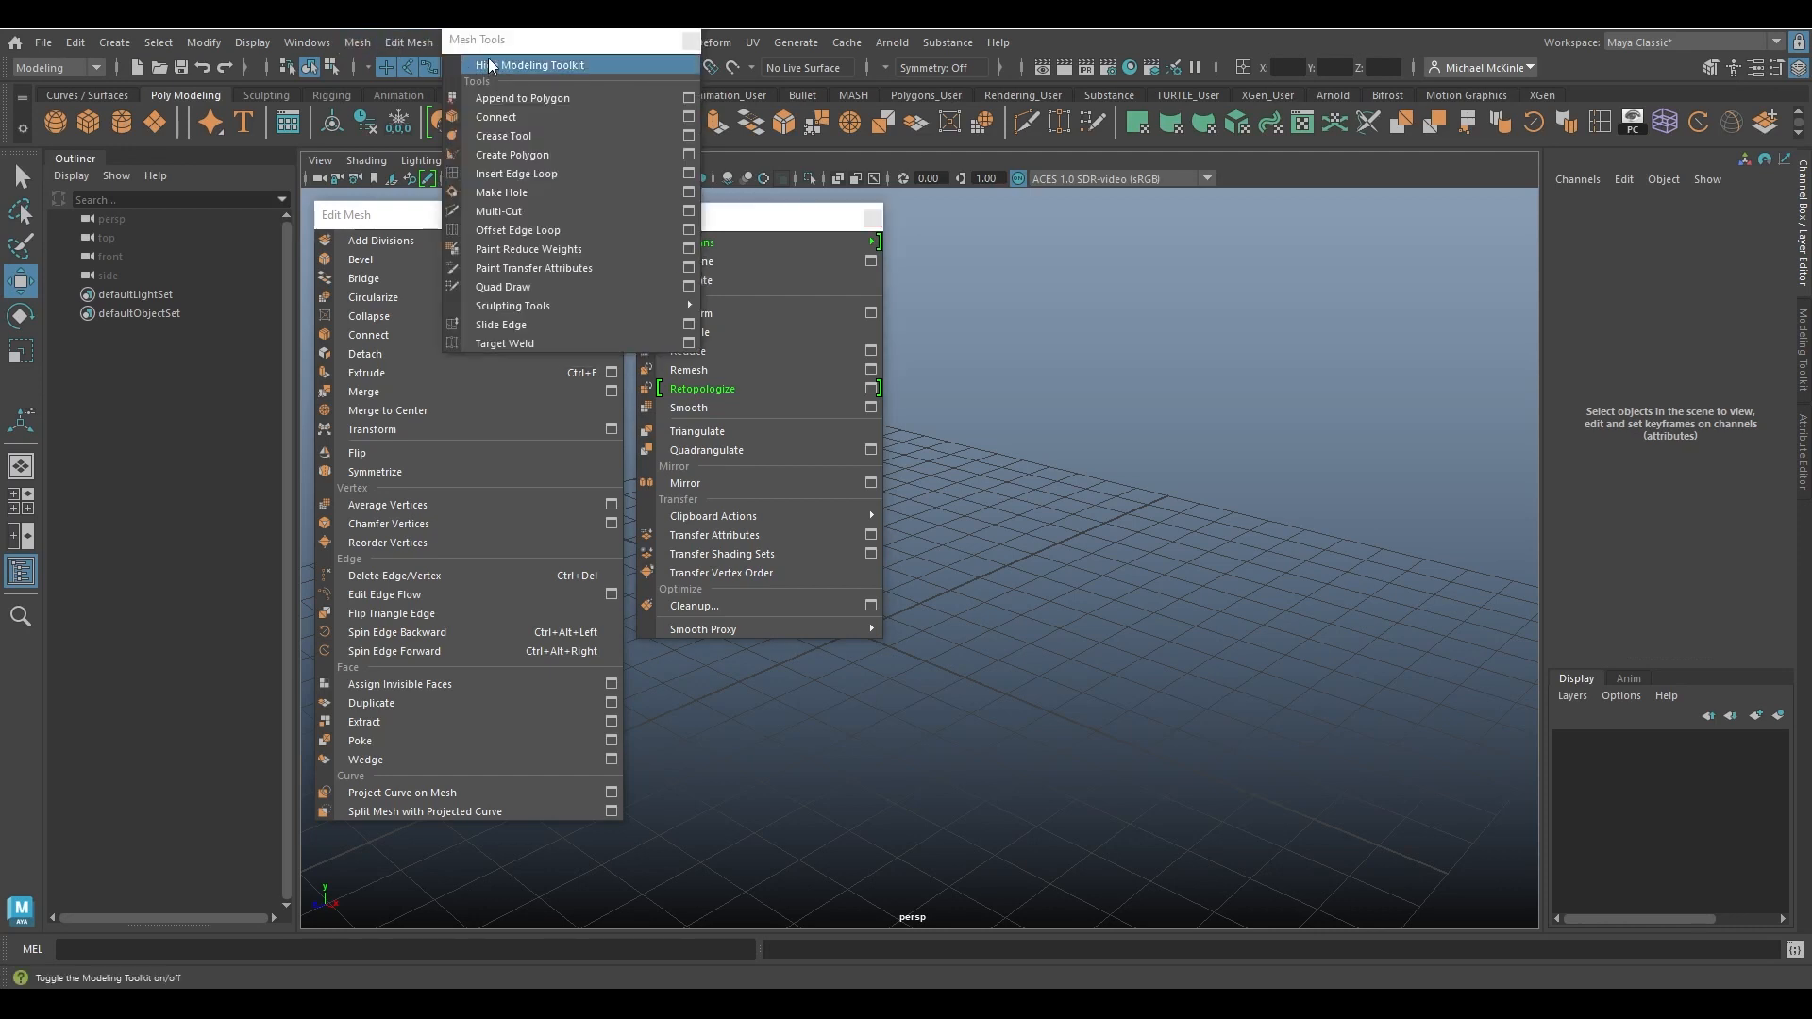
pyautogui.click(529, 54)
pyautogui.moveTo(796, 151); pyautogui.dragTo(948, 233)
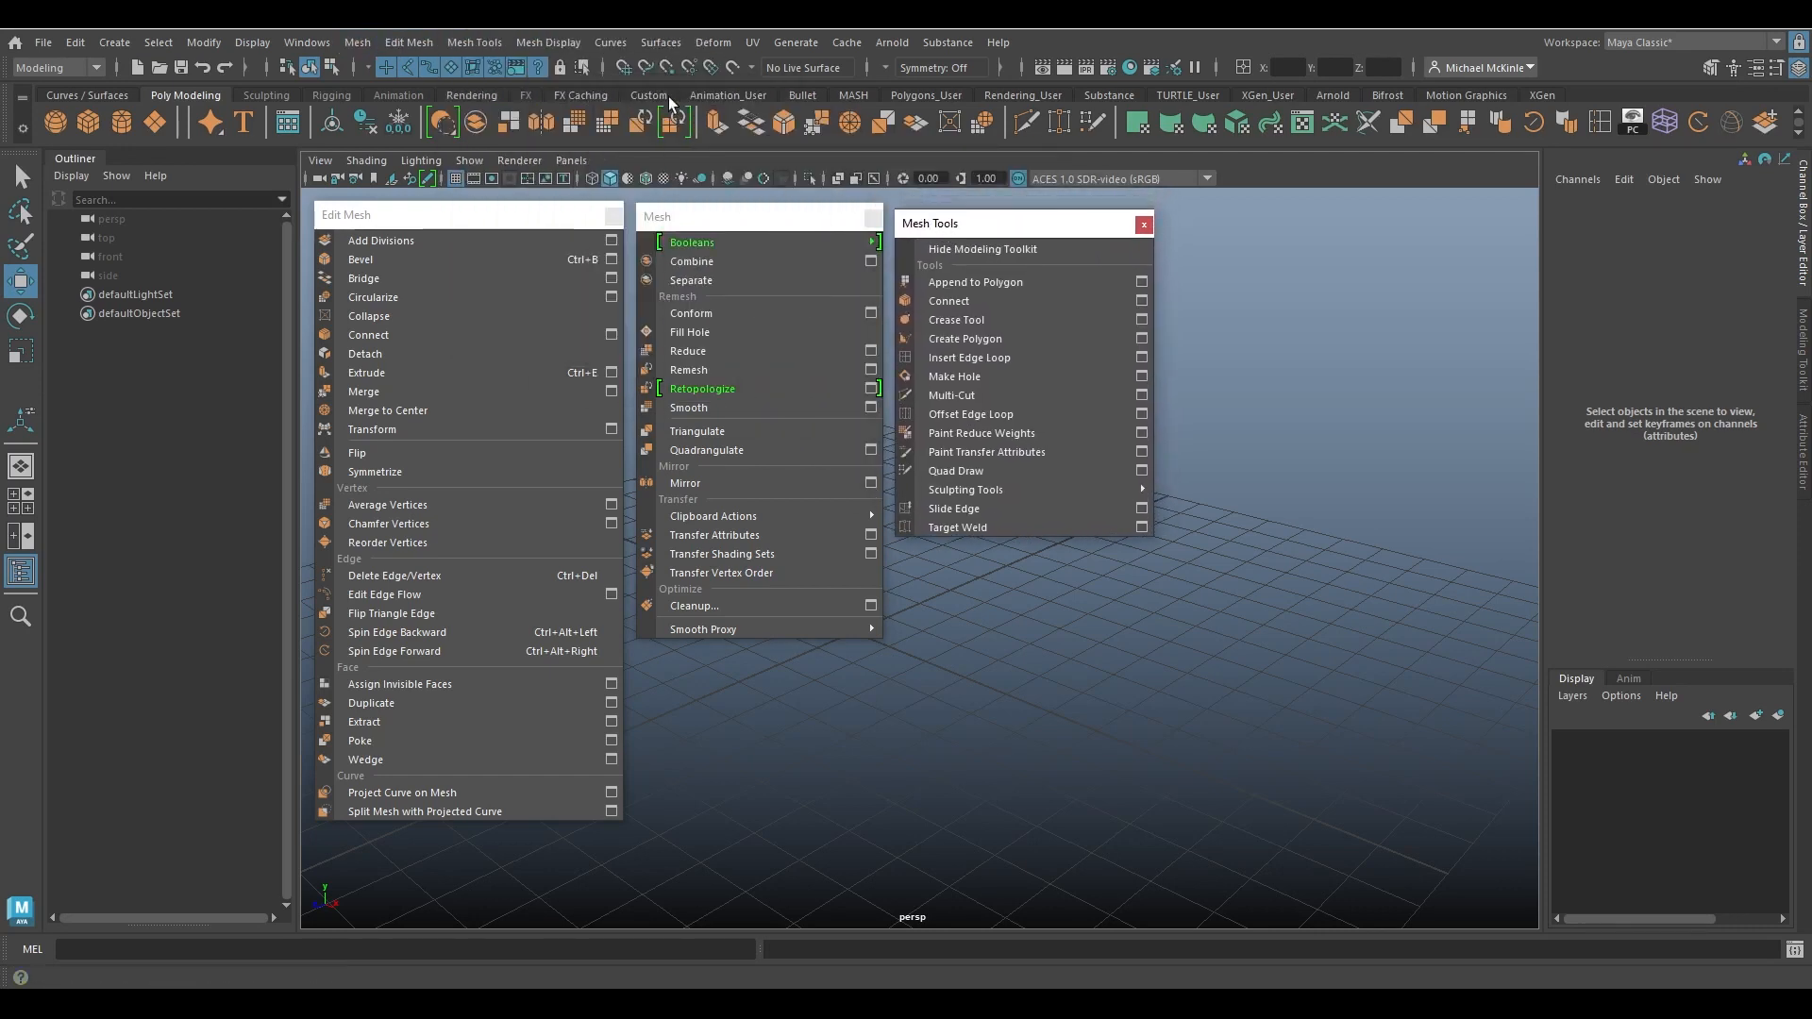
pyautogui.click(552, 42)
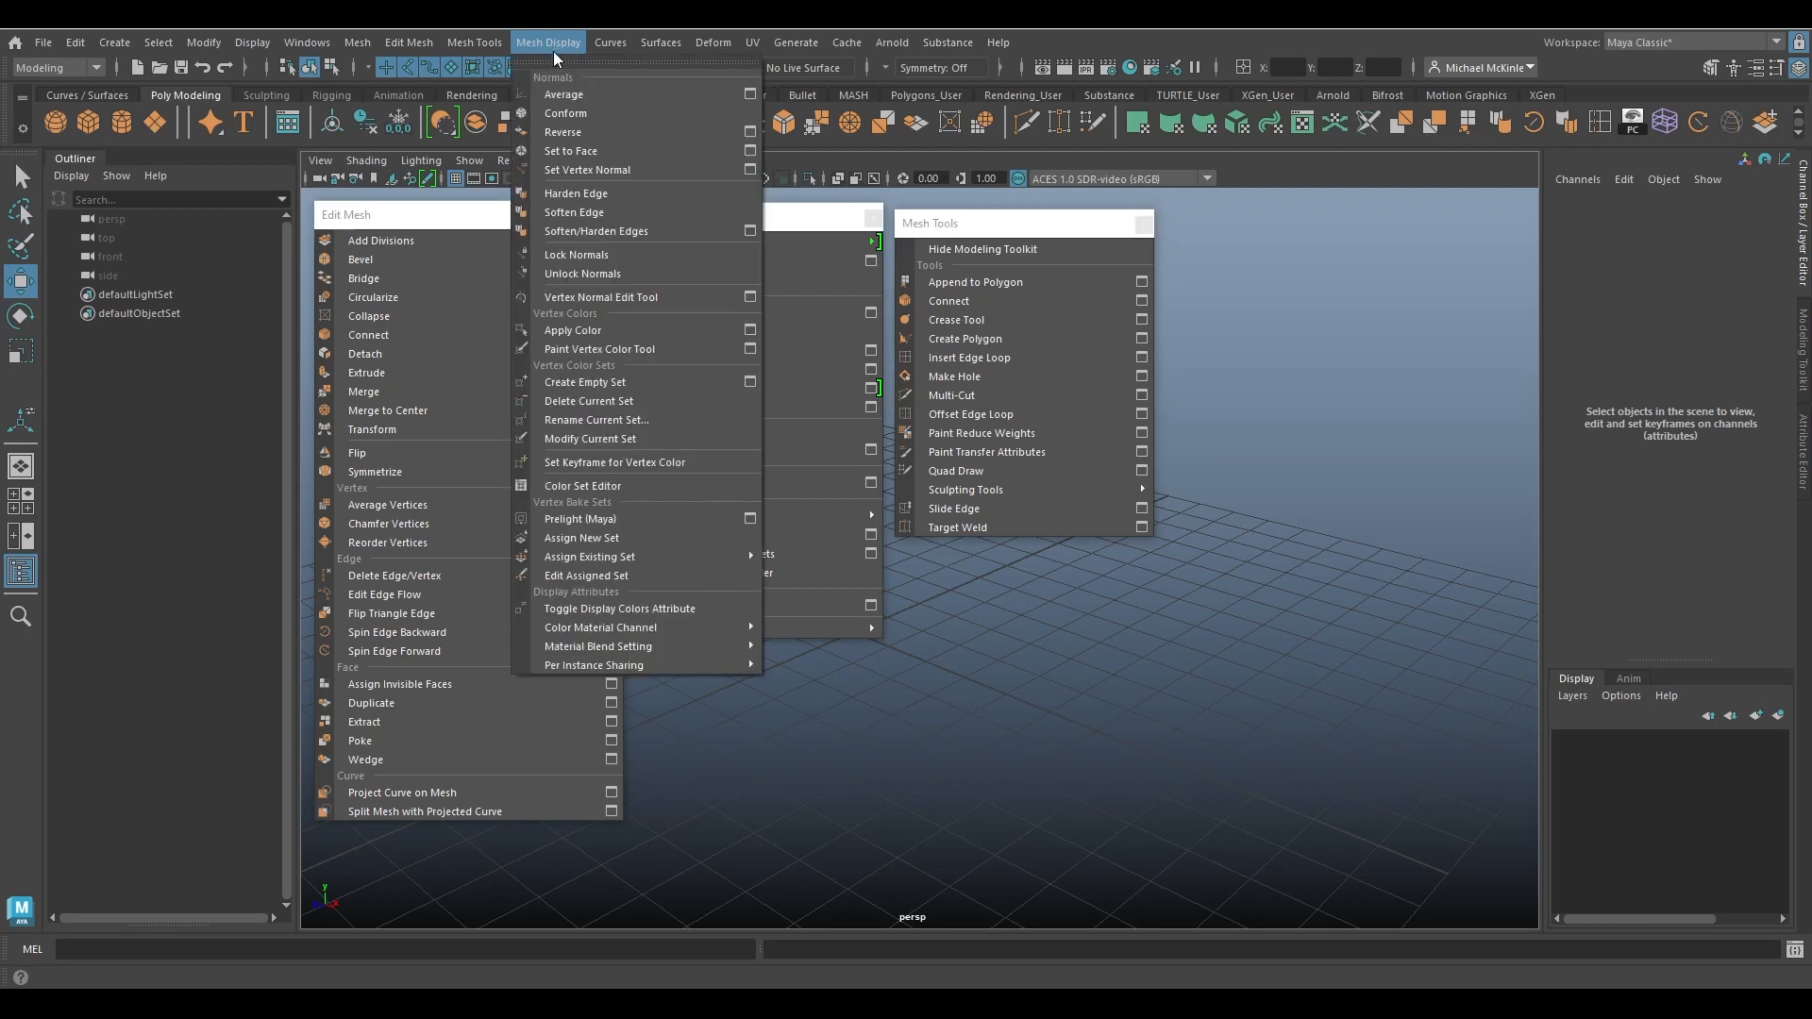
pyautogui.click(565, 56)
pyautogui.moveTo(567, 39); pyautogui.dragTo(1237, 227)
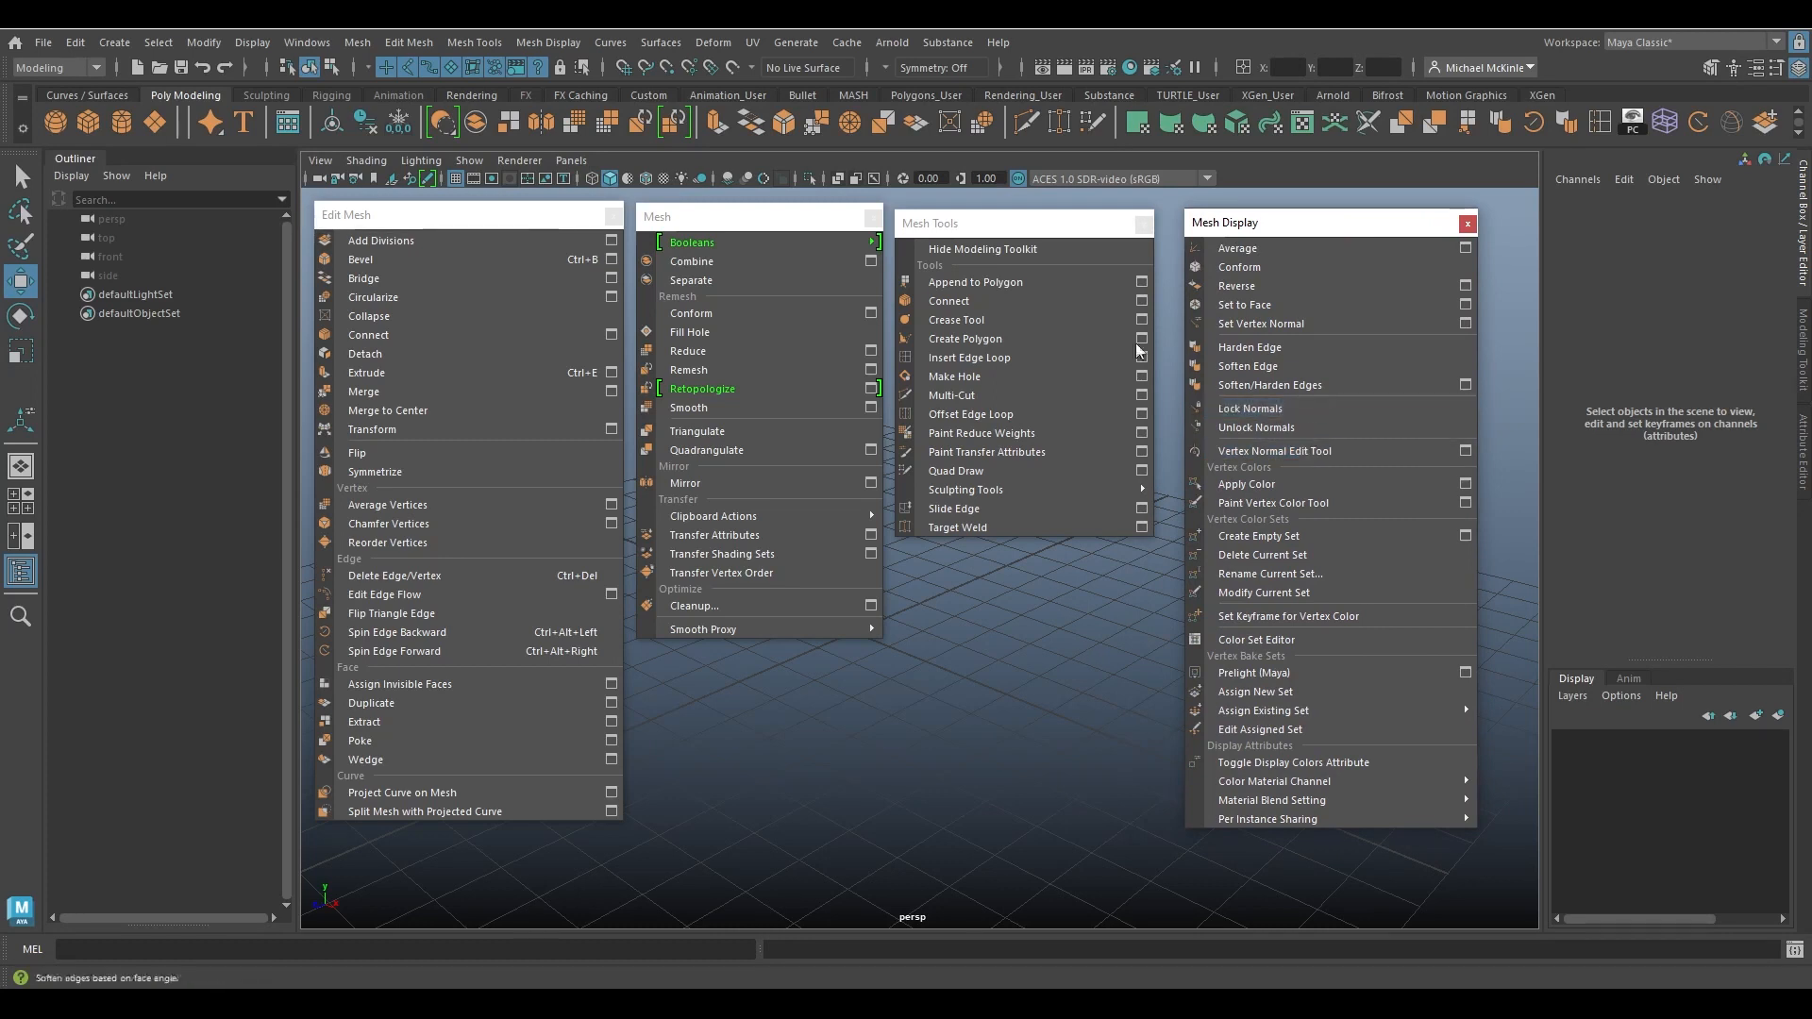
pyautogui.moveTo(1001, 234); pyautogui.dragTo(1000, 215)
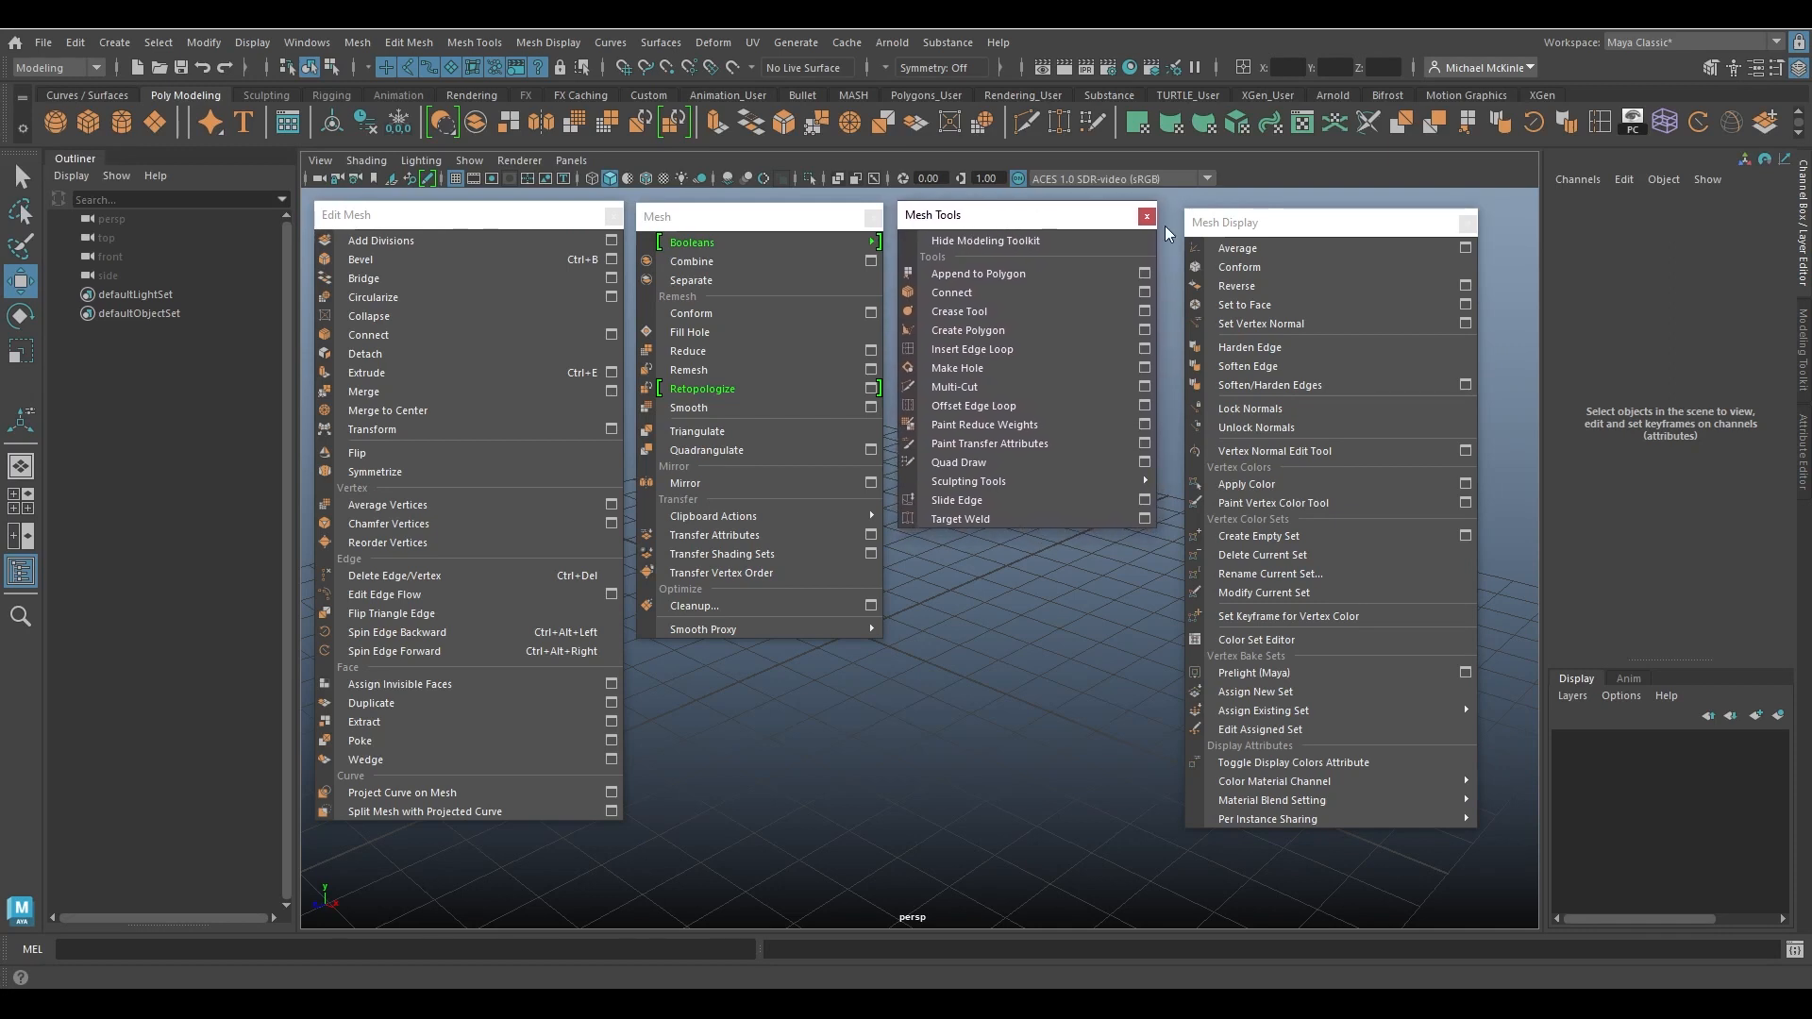
pyautogui.moveTo(1283, 227); pyautogui.dragTo(1270, 220)
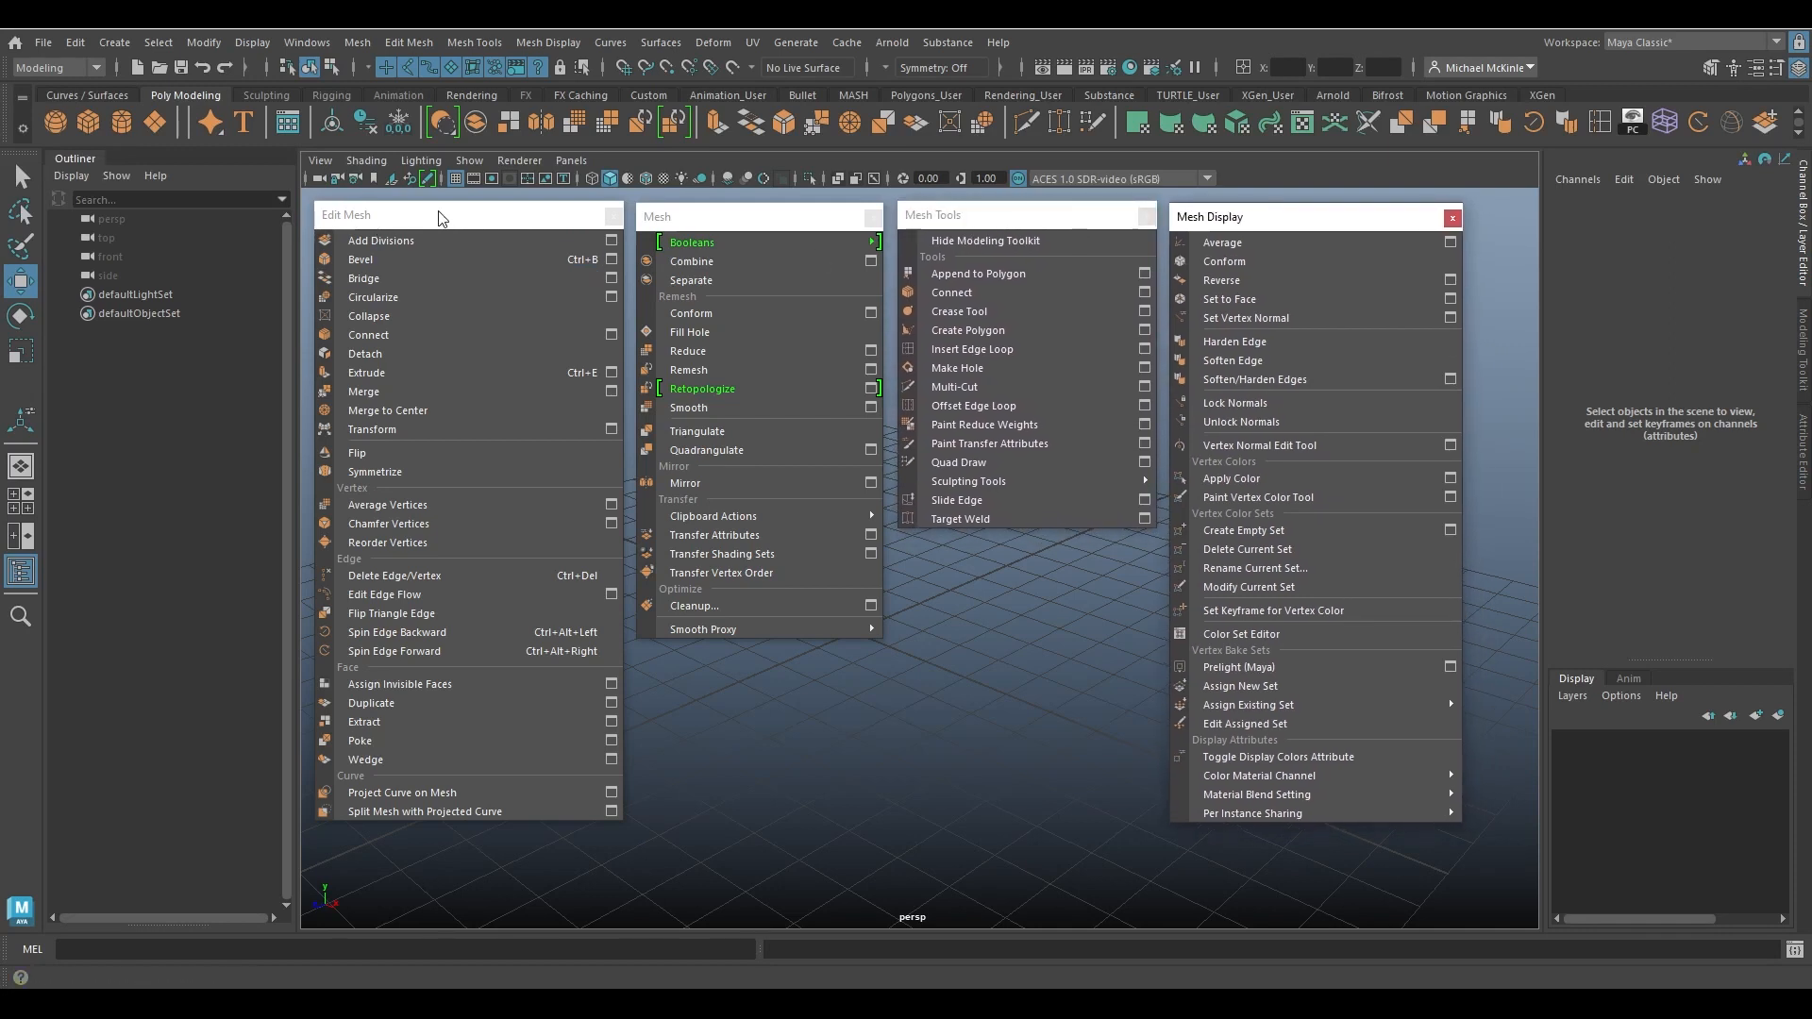
# Adjust the spacing of the four floating command windows across the viewport while reviewing their modeling commands.
pyautogui.moveTo(450, 212); pyautogui.dragTo(456, 214)
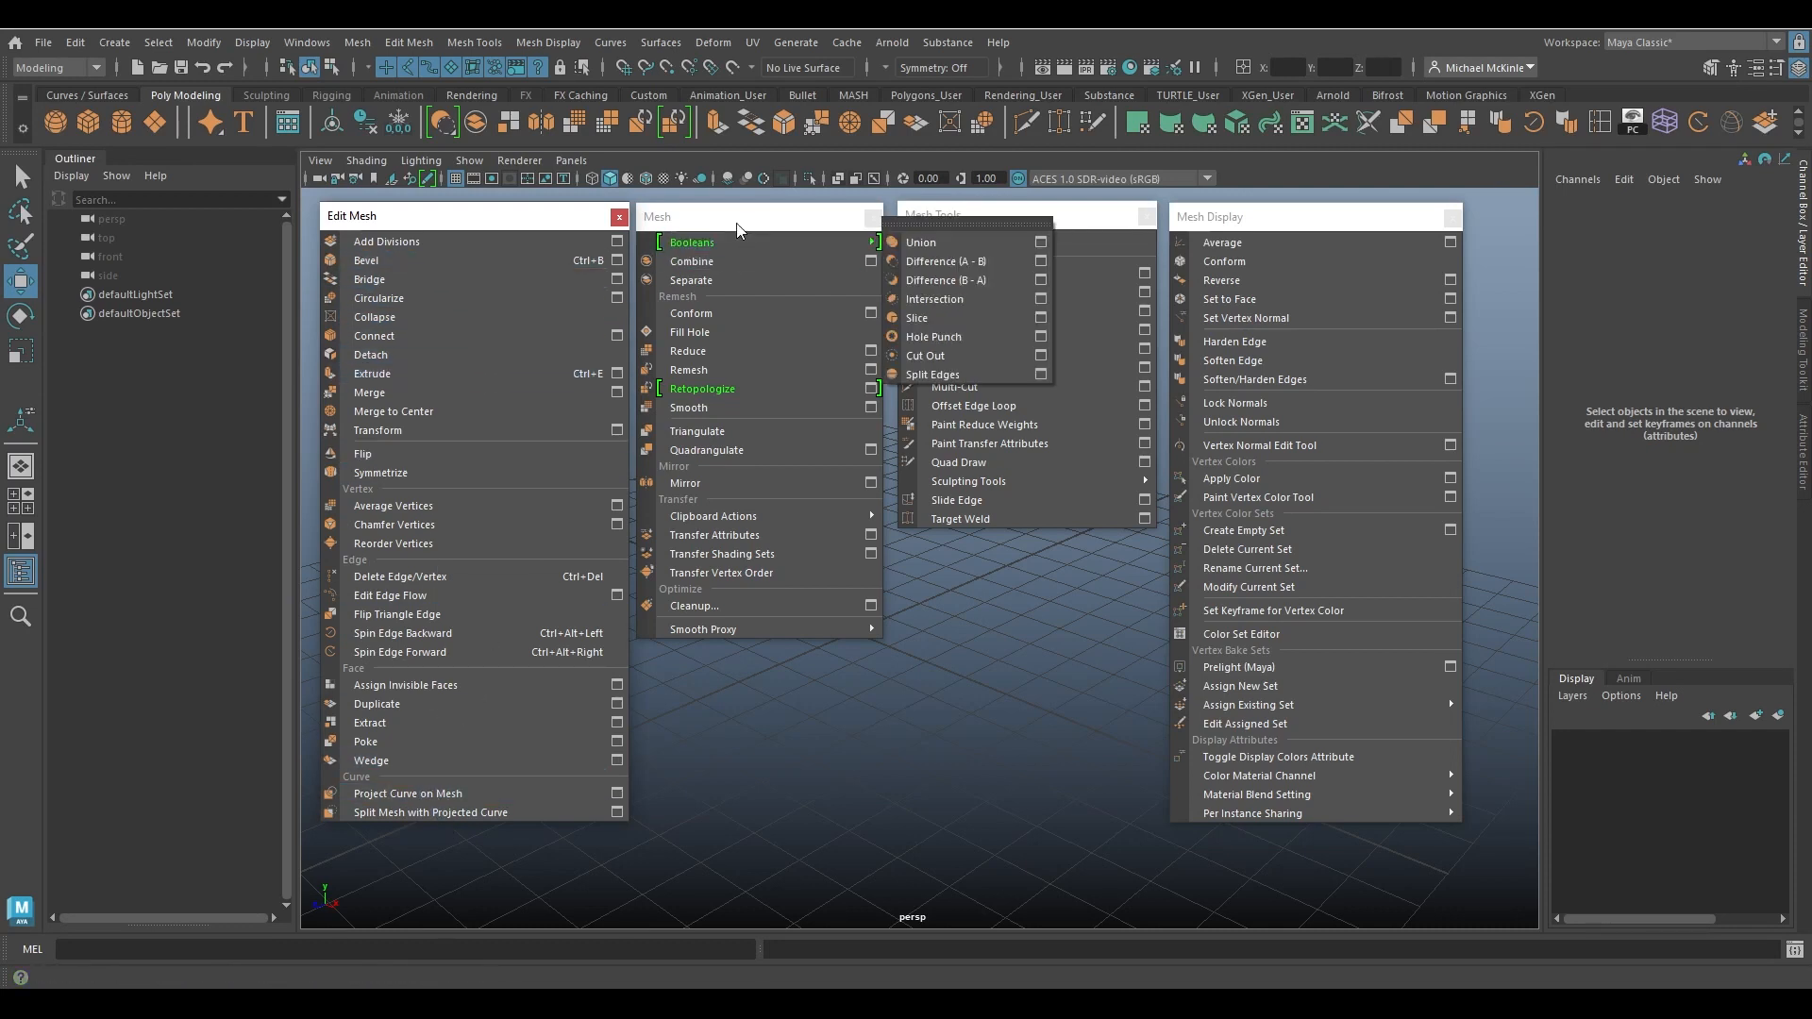
pyautogui.moveTo(736, 223); pyautogui.dragTo(746, 219)
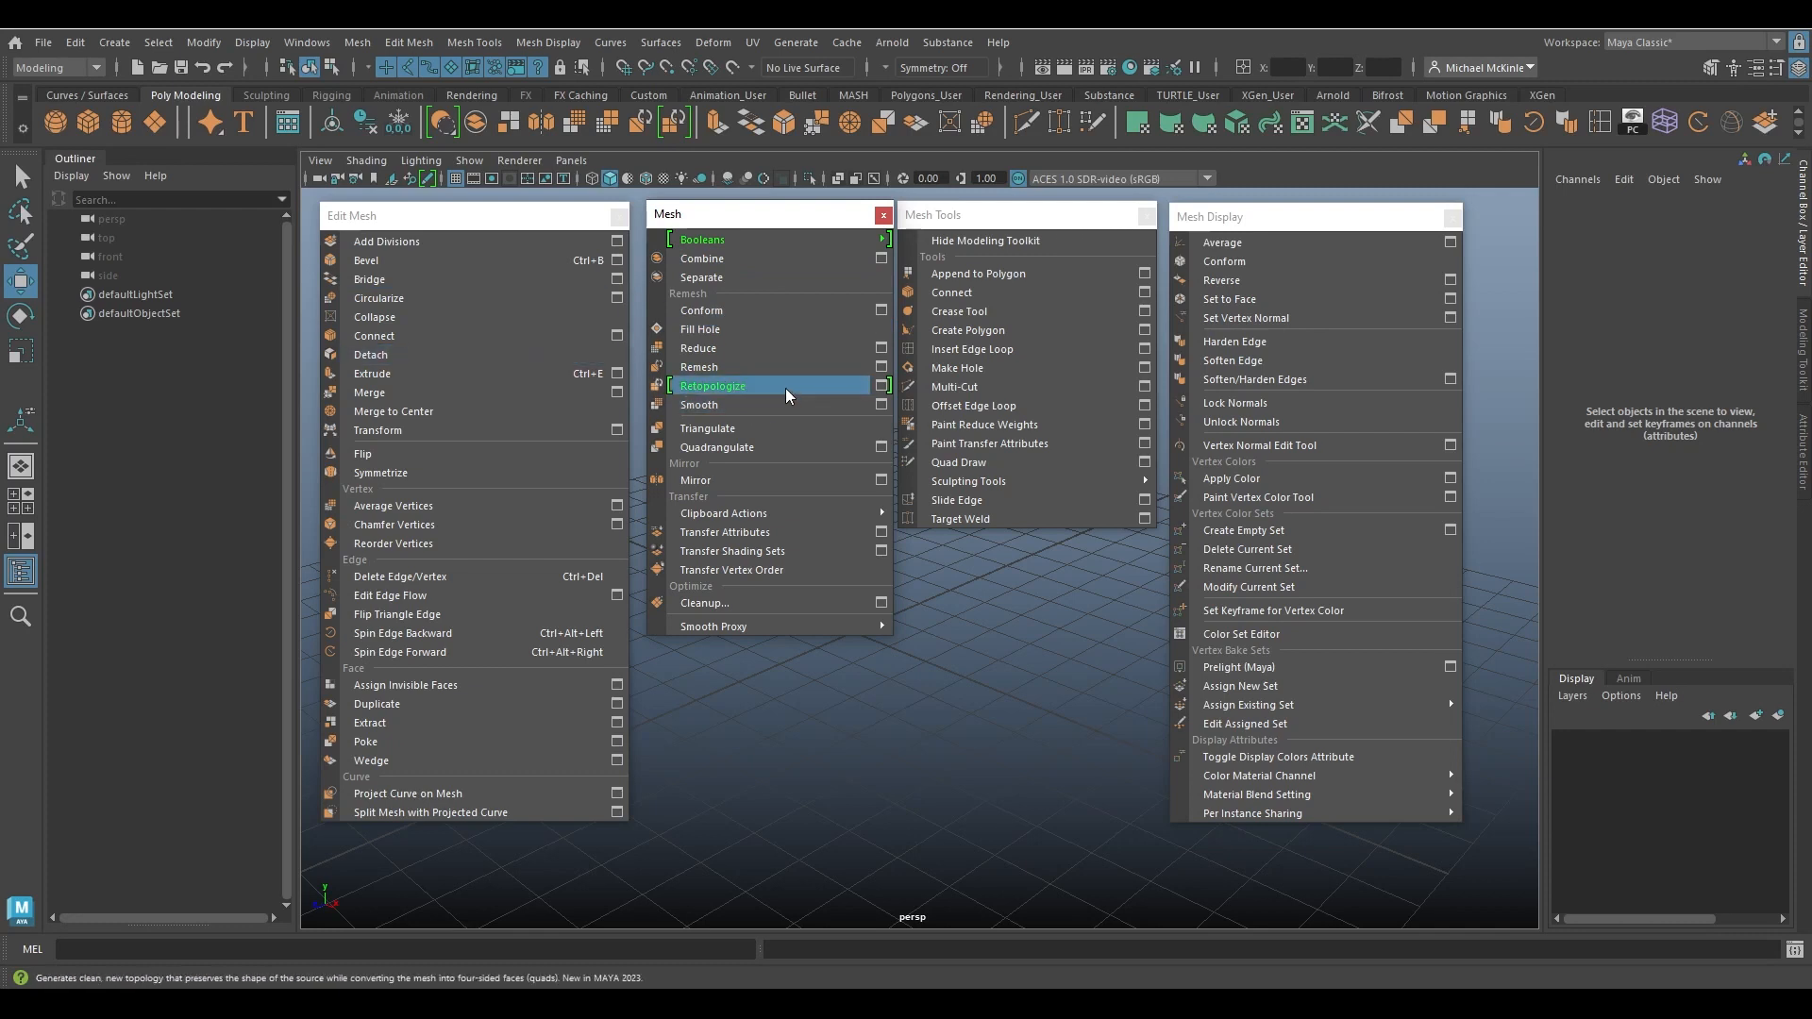
pyautogui.moveTo(1003, 216); pyautogui.dragTo(1012, 213)
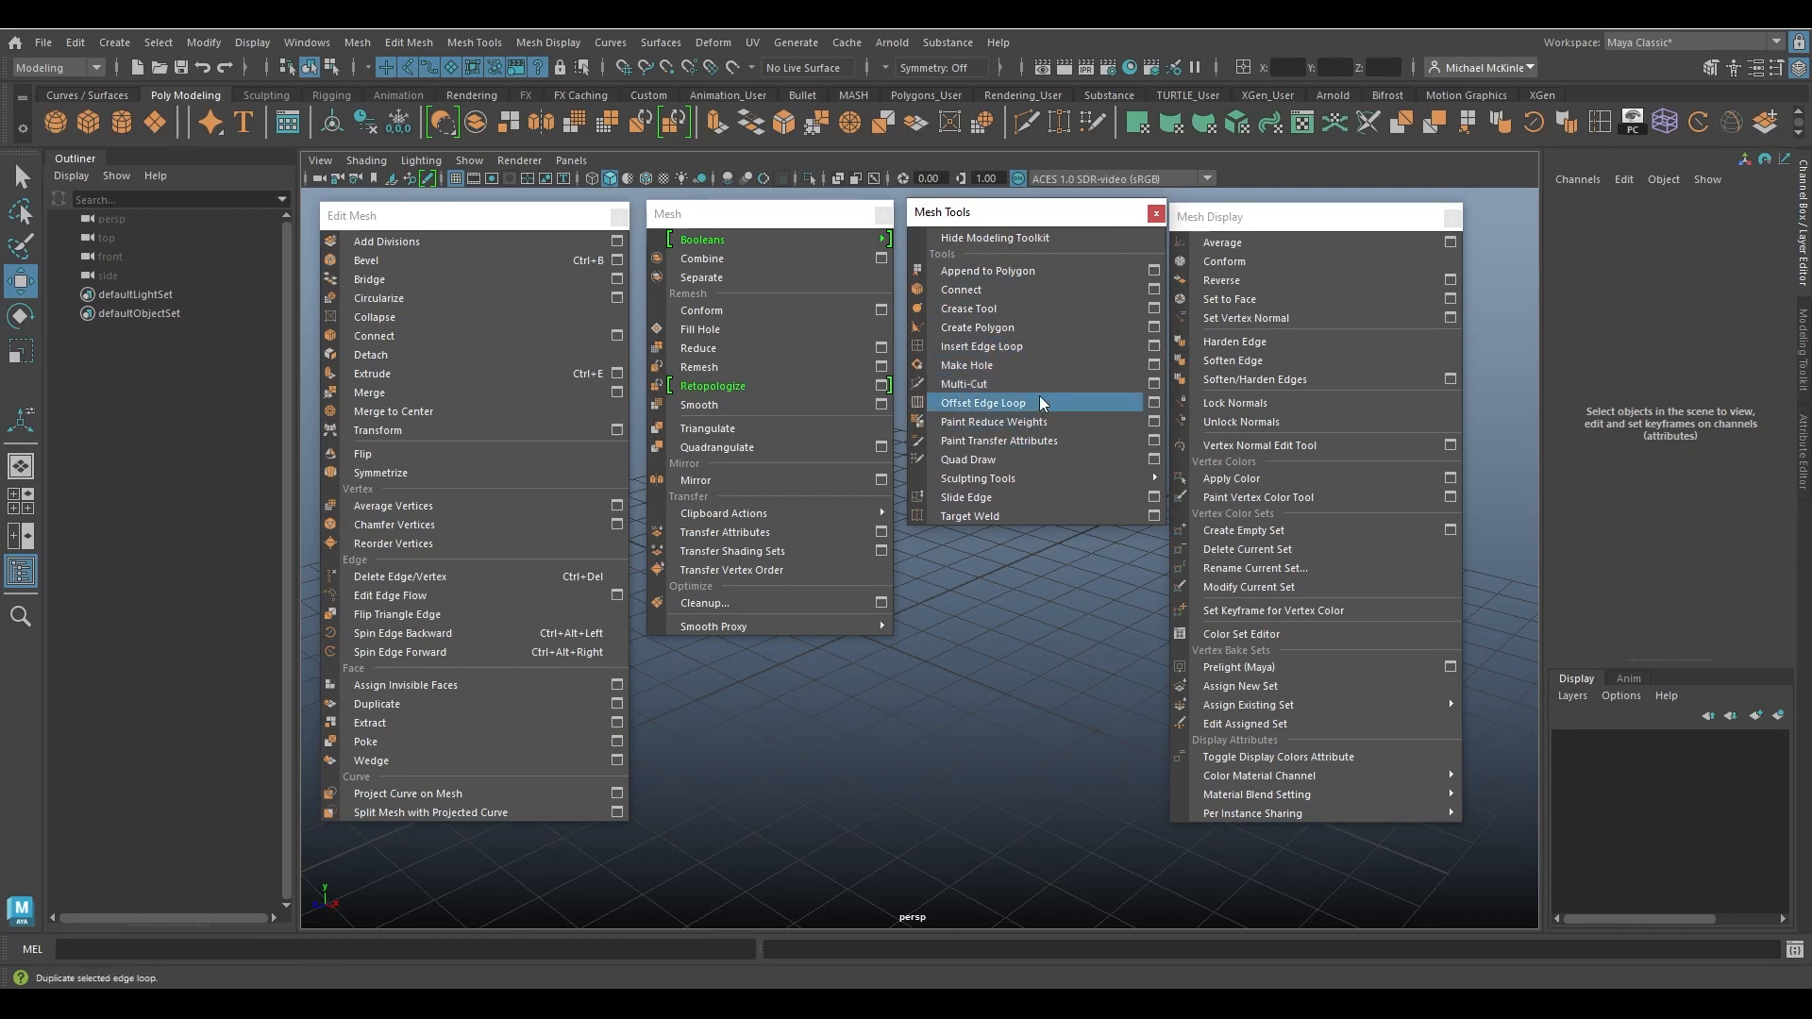
pyautogui.moveTo(1301, 218); pyautogui.dragTo(1310, 213)
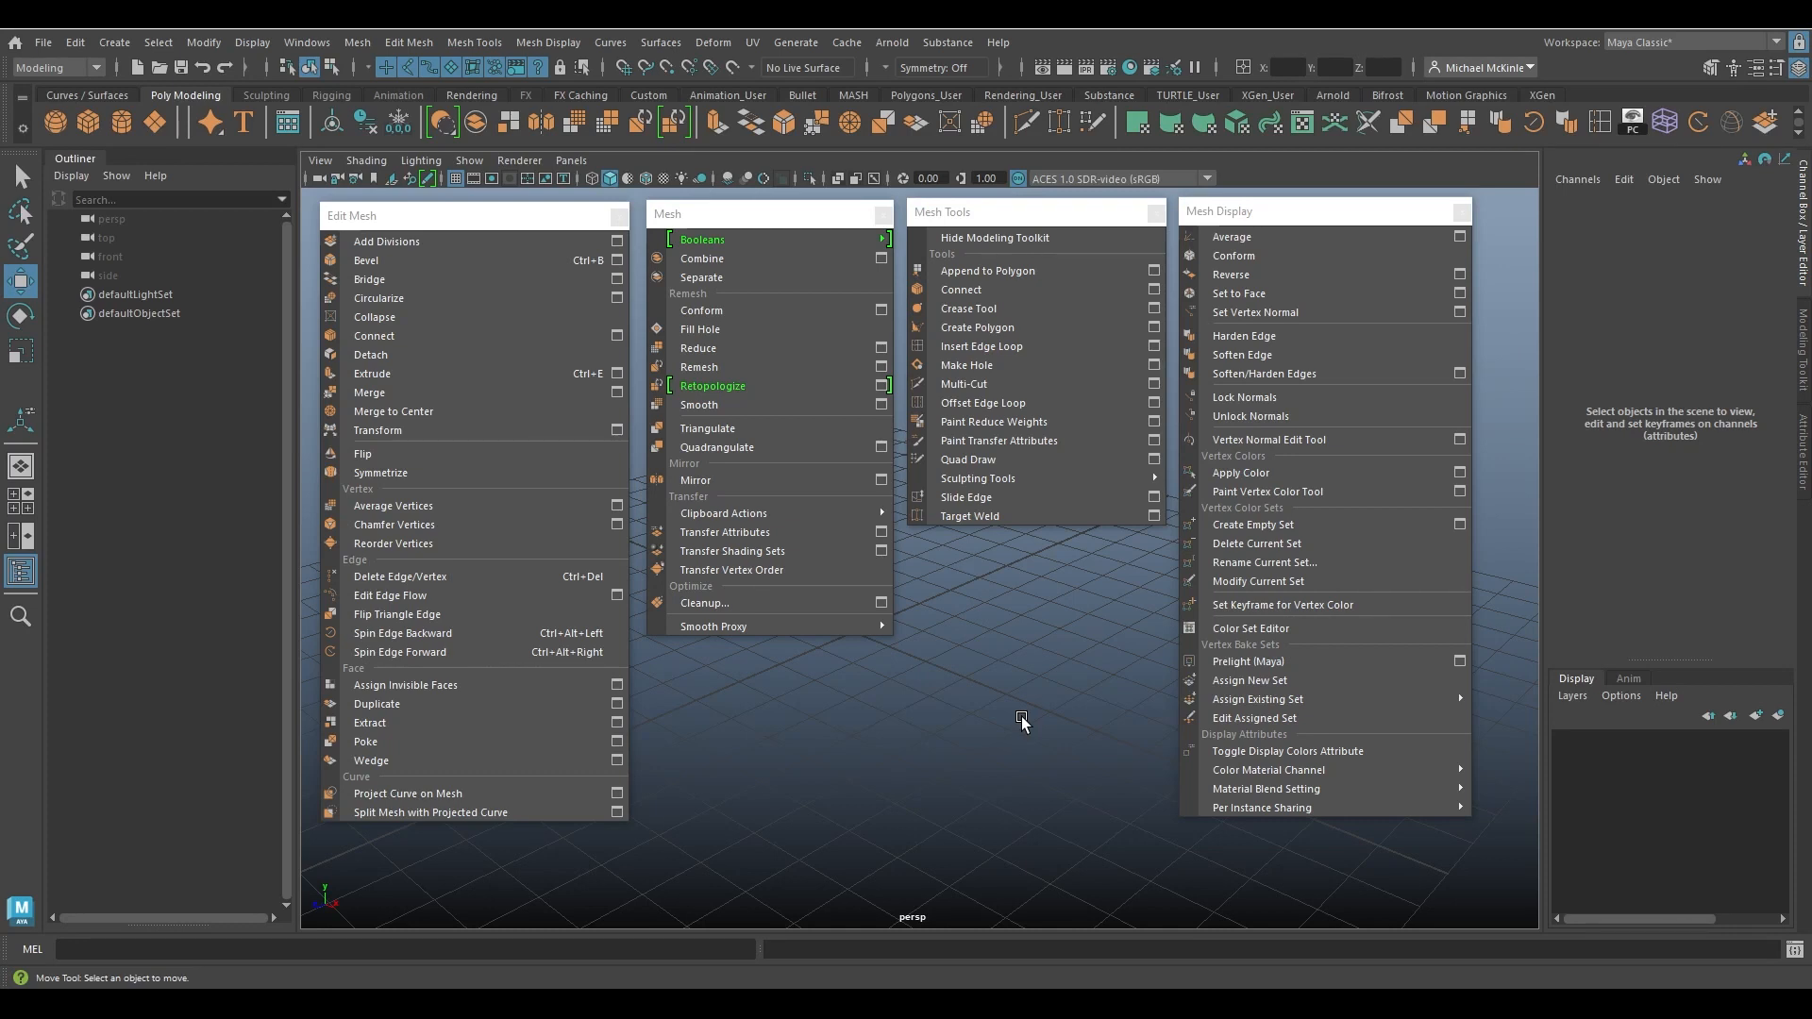
pyautogui.moveTo(1063, 211); pyautogui.dragTo(1073, 212)
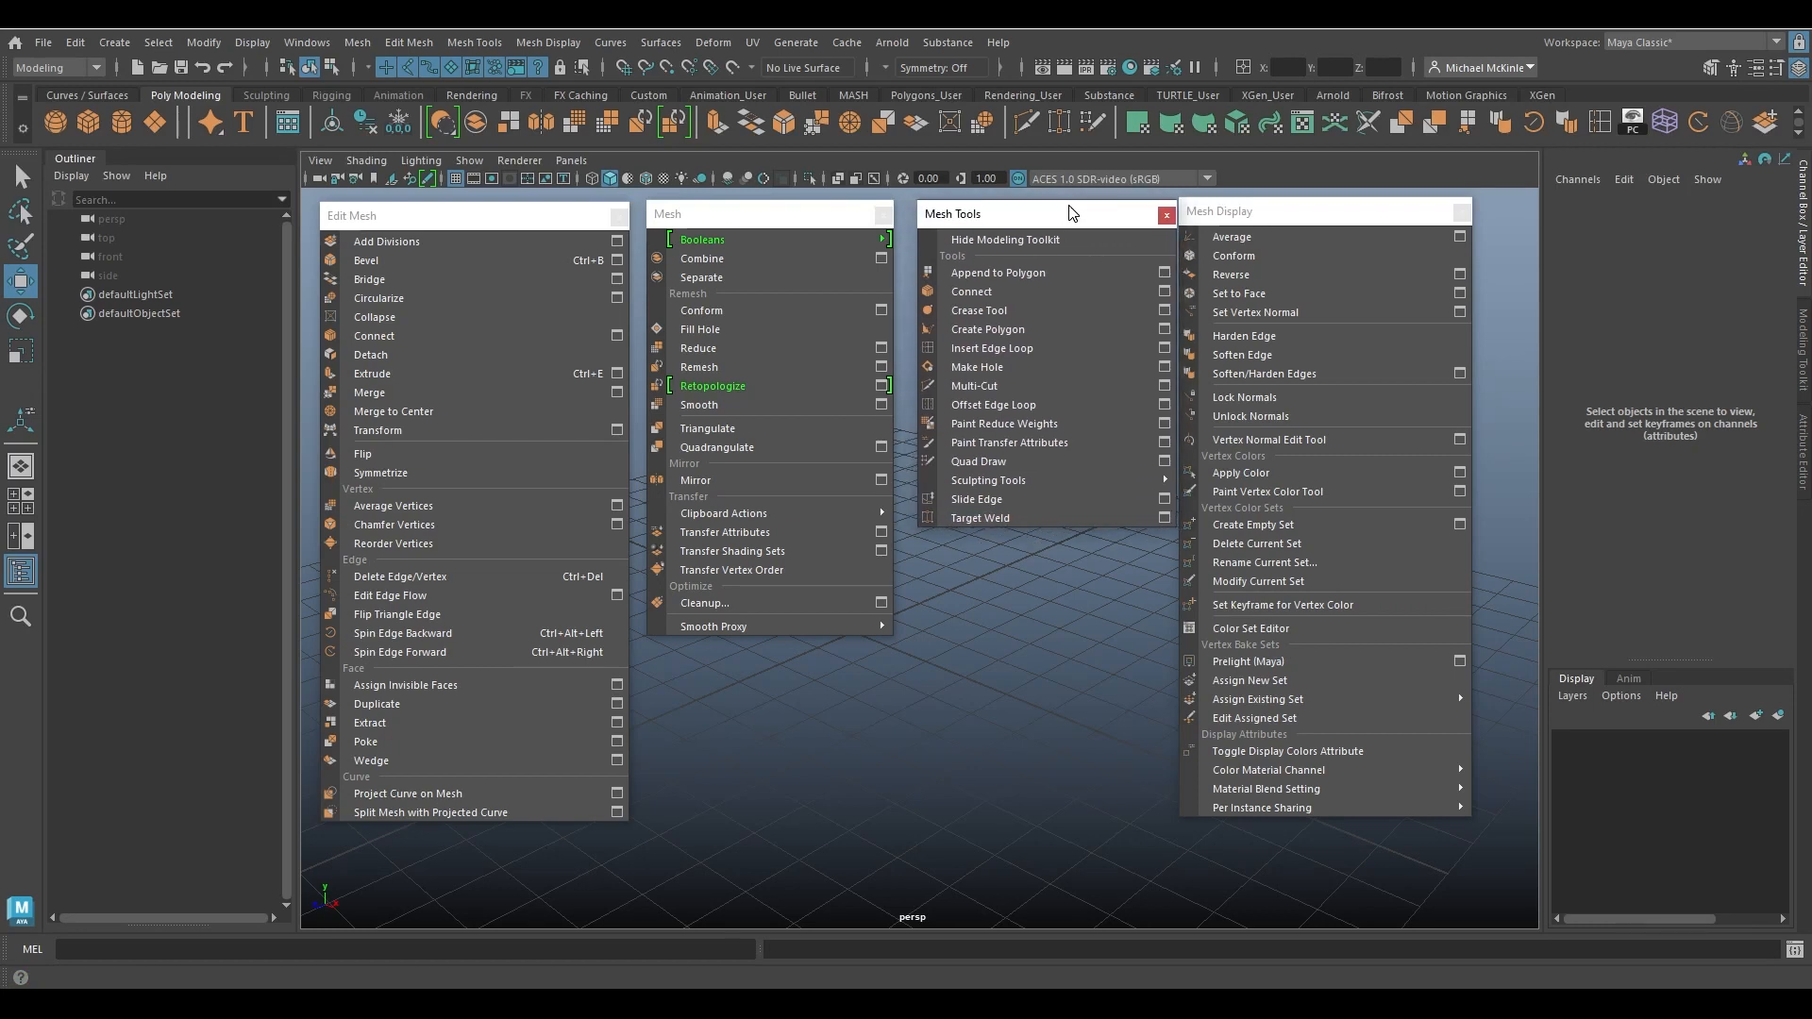
# Close the floating Mesh and Mesh Display windows and place Mesh Tools directly beside Edit Mesh.
pyautogui.click(883, 214)
pyautogui.click(1460, 214)
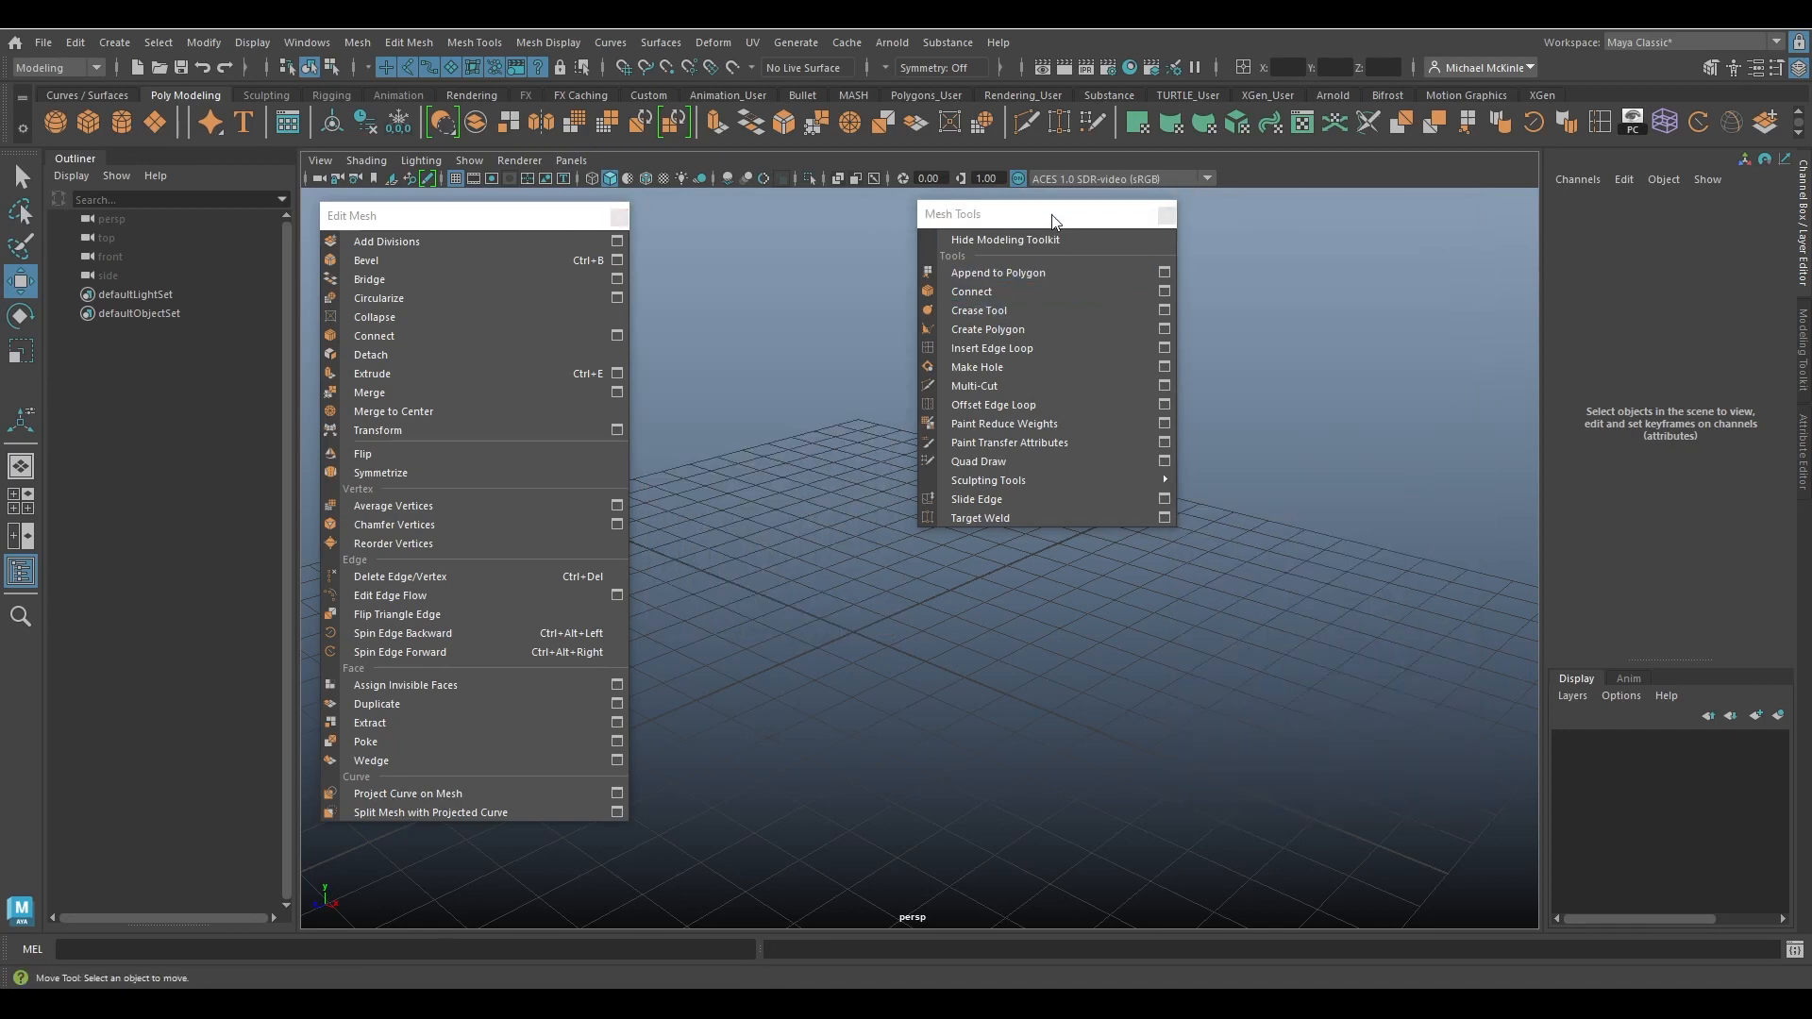
pyautogui.moveTo(1052, 215); pyautogui.dragTo(785, 214)
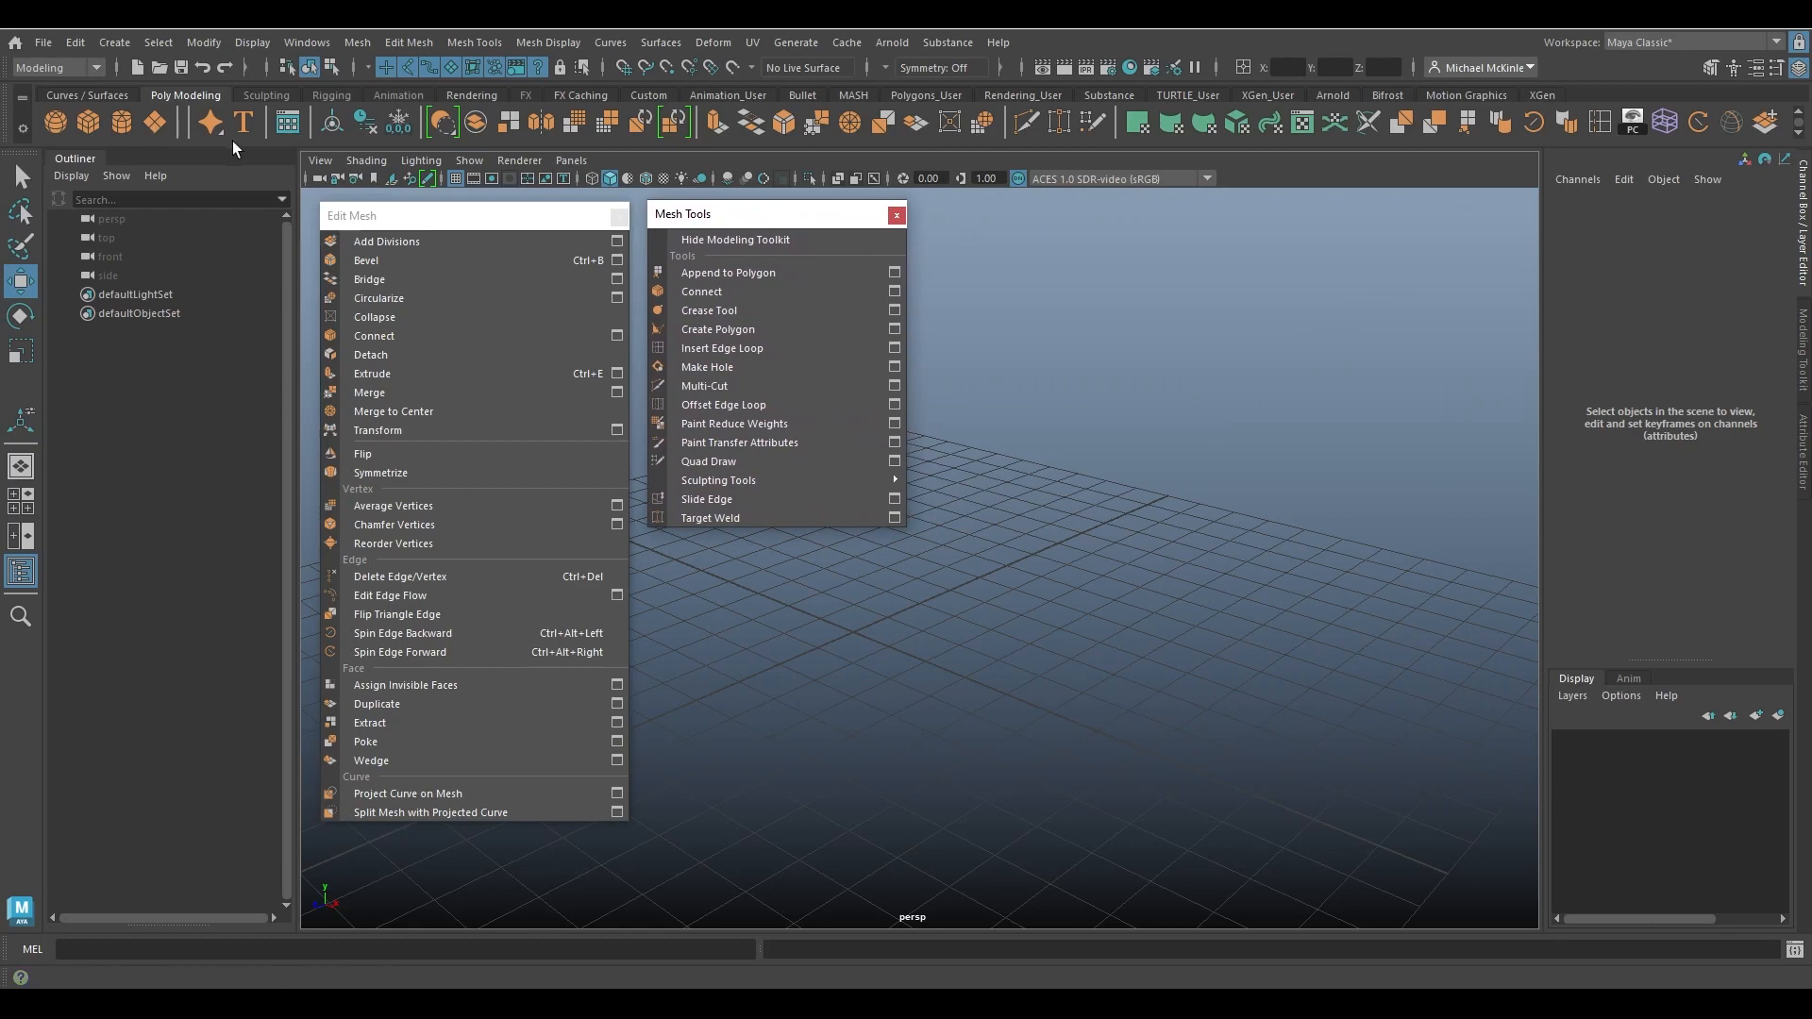
# Create a polygon cube, scale it uniformly to about 2.025 and move it to Translate X 5.815, Translate Z -3.466.
pyautogui.click(87, 123)
pyautogui.press('r')
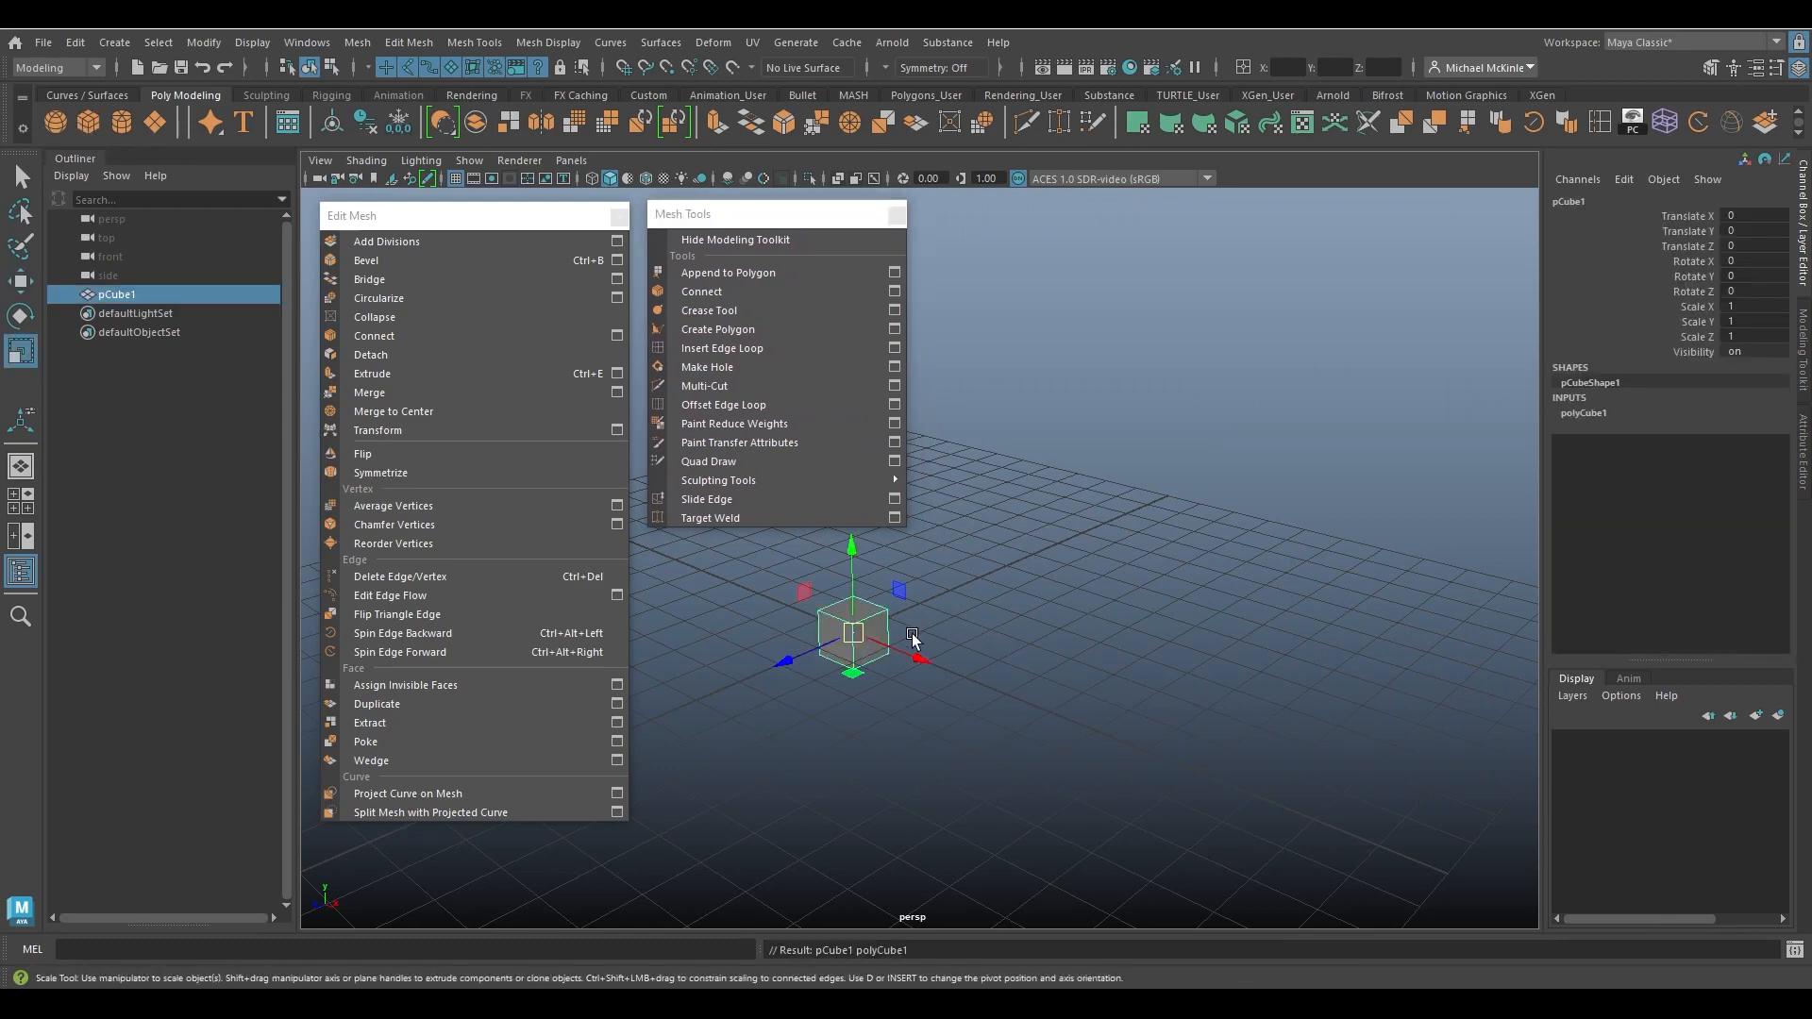
pyautogui.moveTo(852, 633); pyautogui.dragTo(1196, 699)
pyautogui.press('w')
pyautogui.keyDown('alt'); pyautogui.moveTo(1194, 628); pyautogui.dragTo(1085, 587); pyautogui.keyUp('alt')
pyautogui.keyDown('alt'); pyautogui.moveTo(1086, 587); pyautogui.dragTo(1193, 628, button='right'); pyautogui.keyUp('alt')
pyautogui.keyDown('alt'); pyautogui.moveTo(1193, 628); pyautogui.dragTo(1164, 604, button='middle'); pyautogui.keyUp('alt')
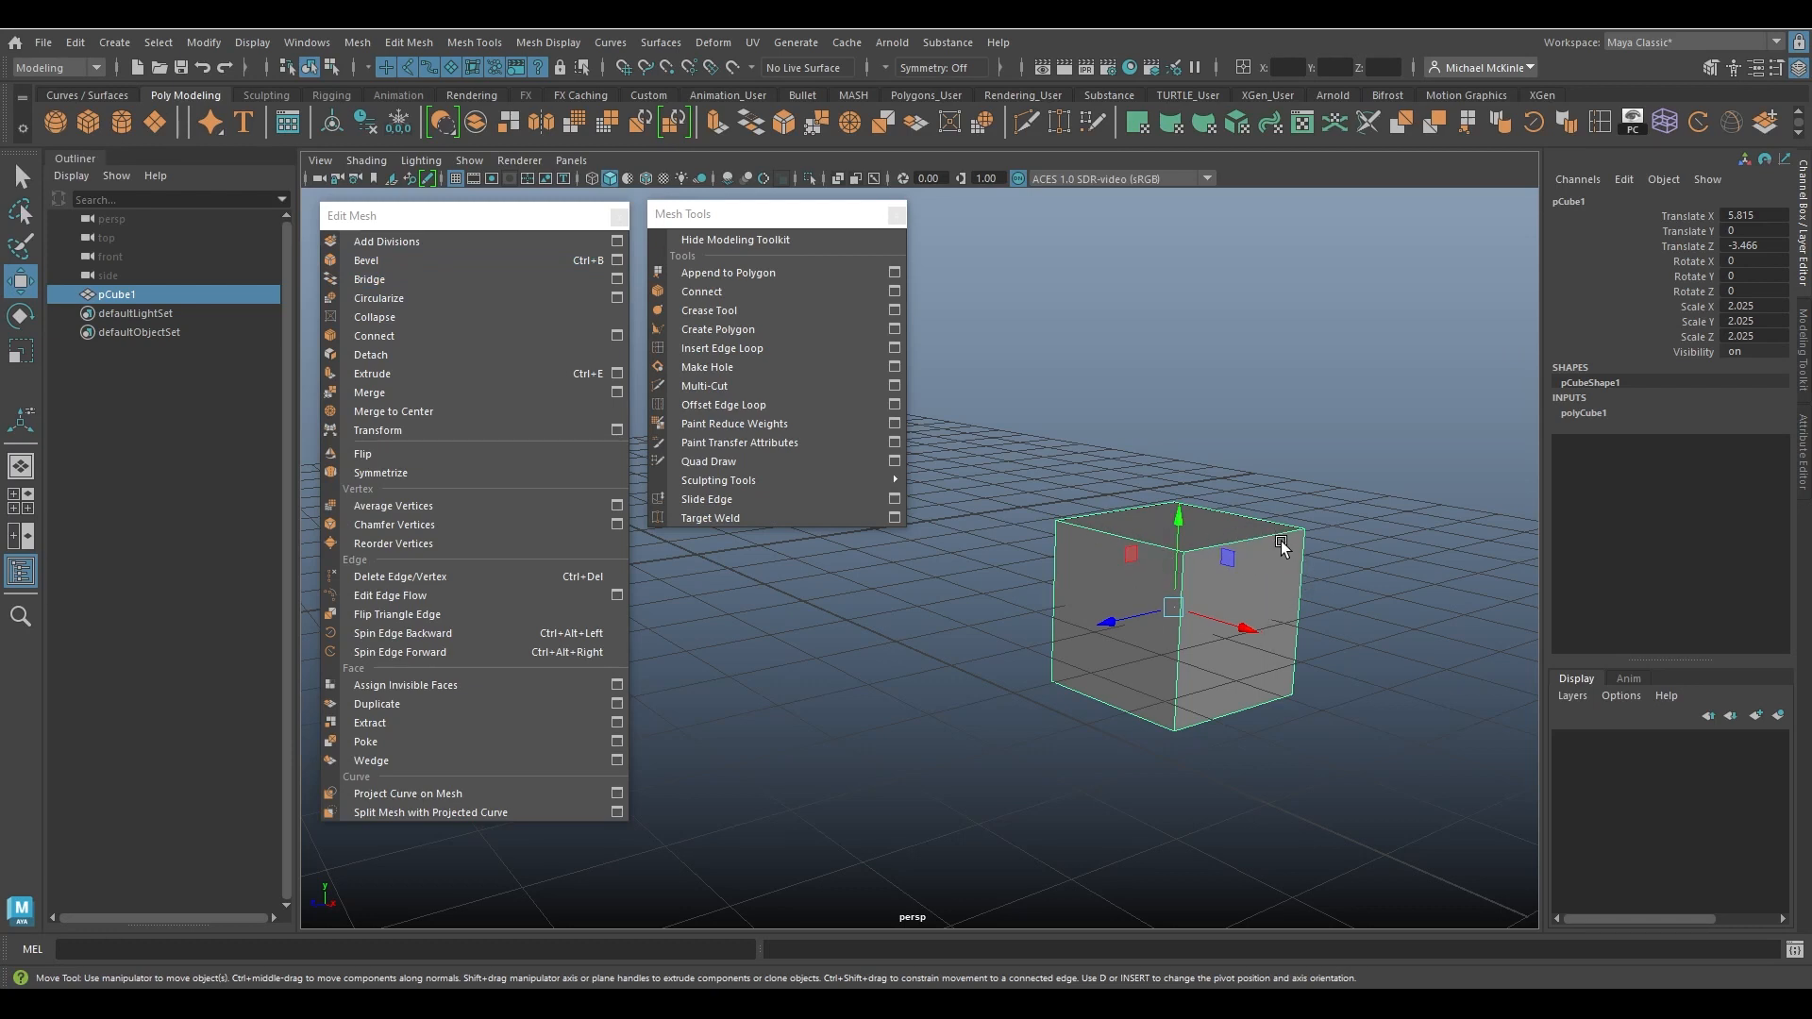
# Select the cube's four vertical edges and bevel them.
pyautogui.moveTo(1279, 535); pyautogui.dragTo(1281, 402, button='right')
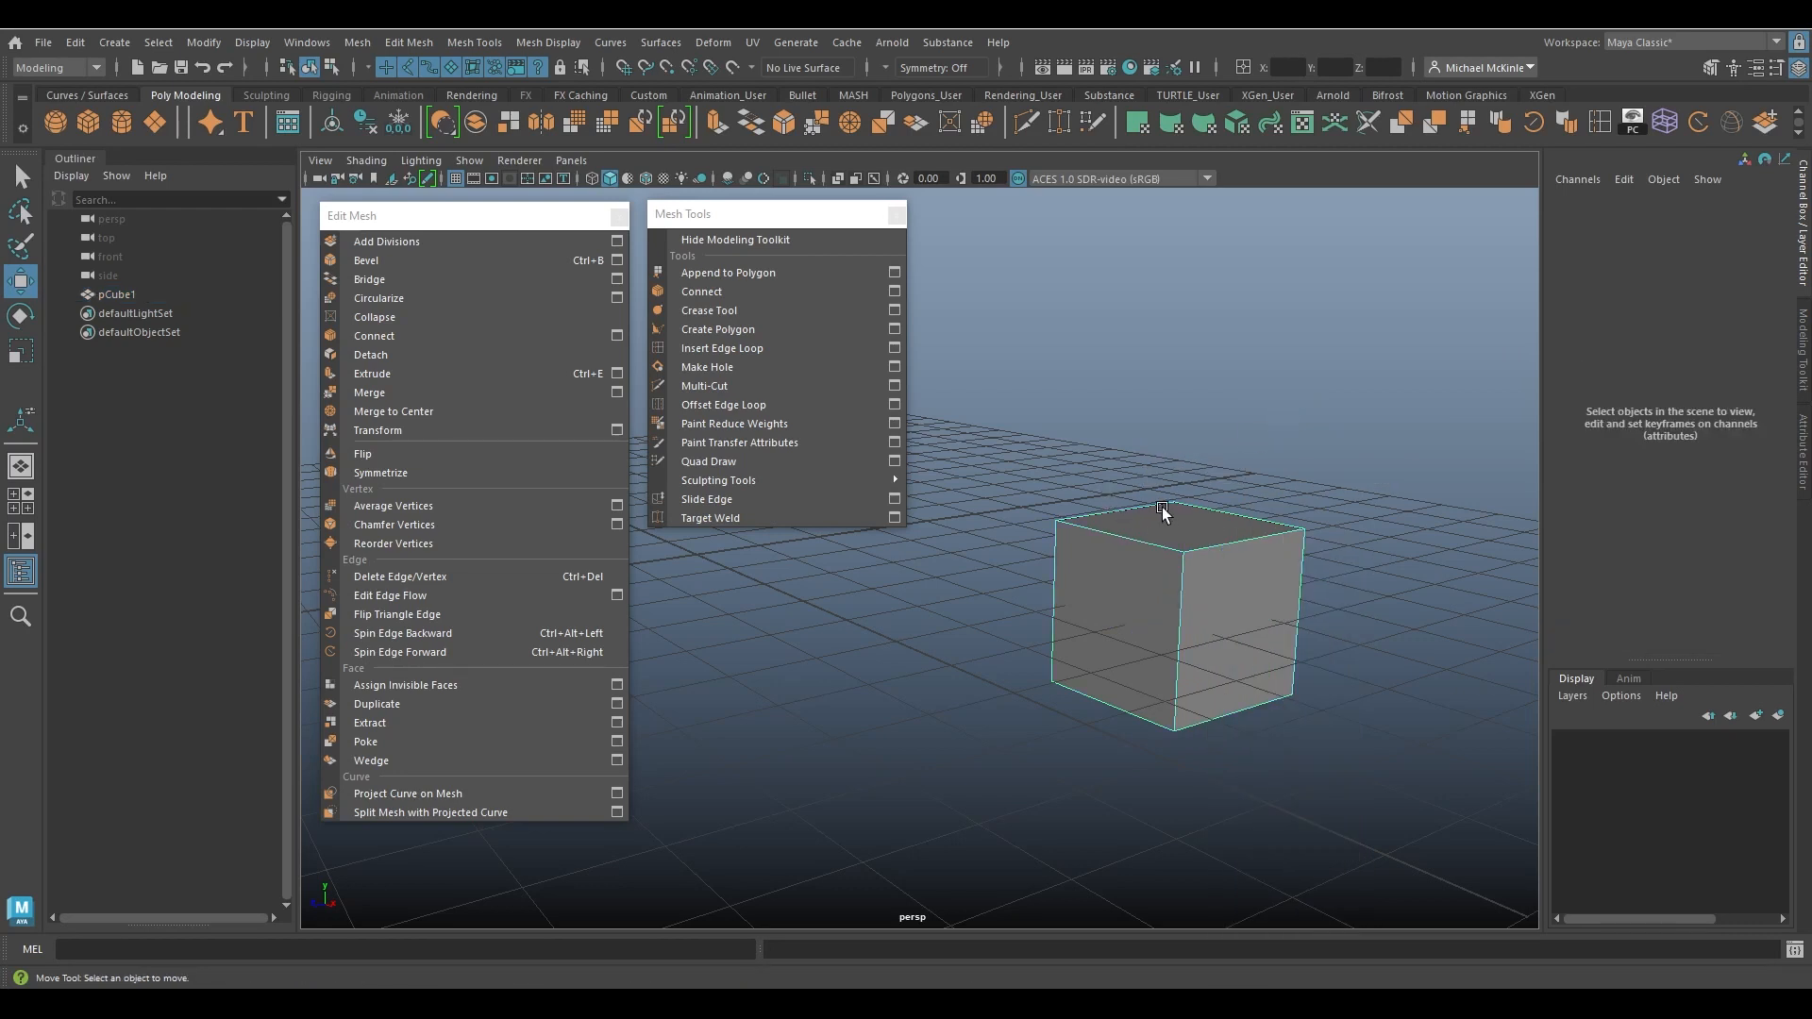
pyautogui.doubleClick(1124, 507)
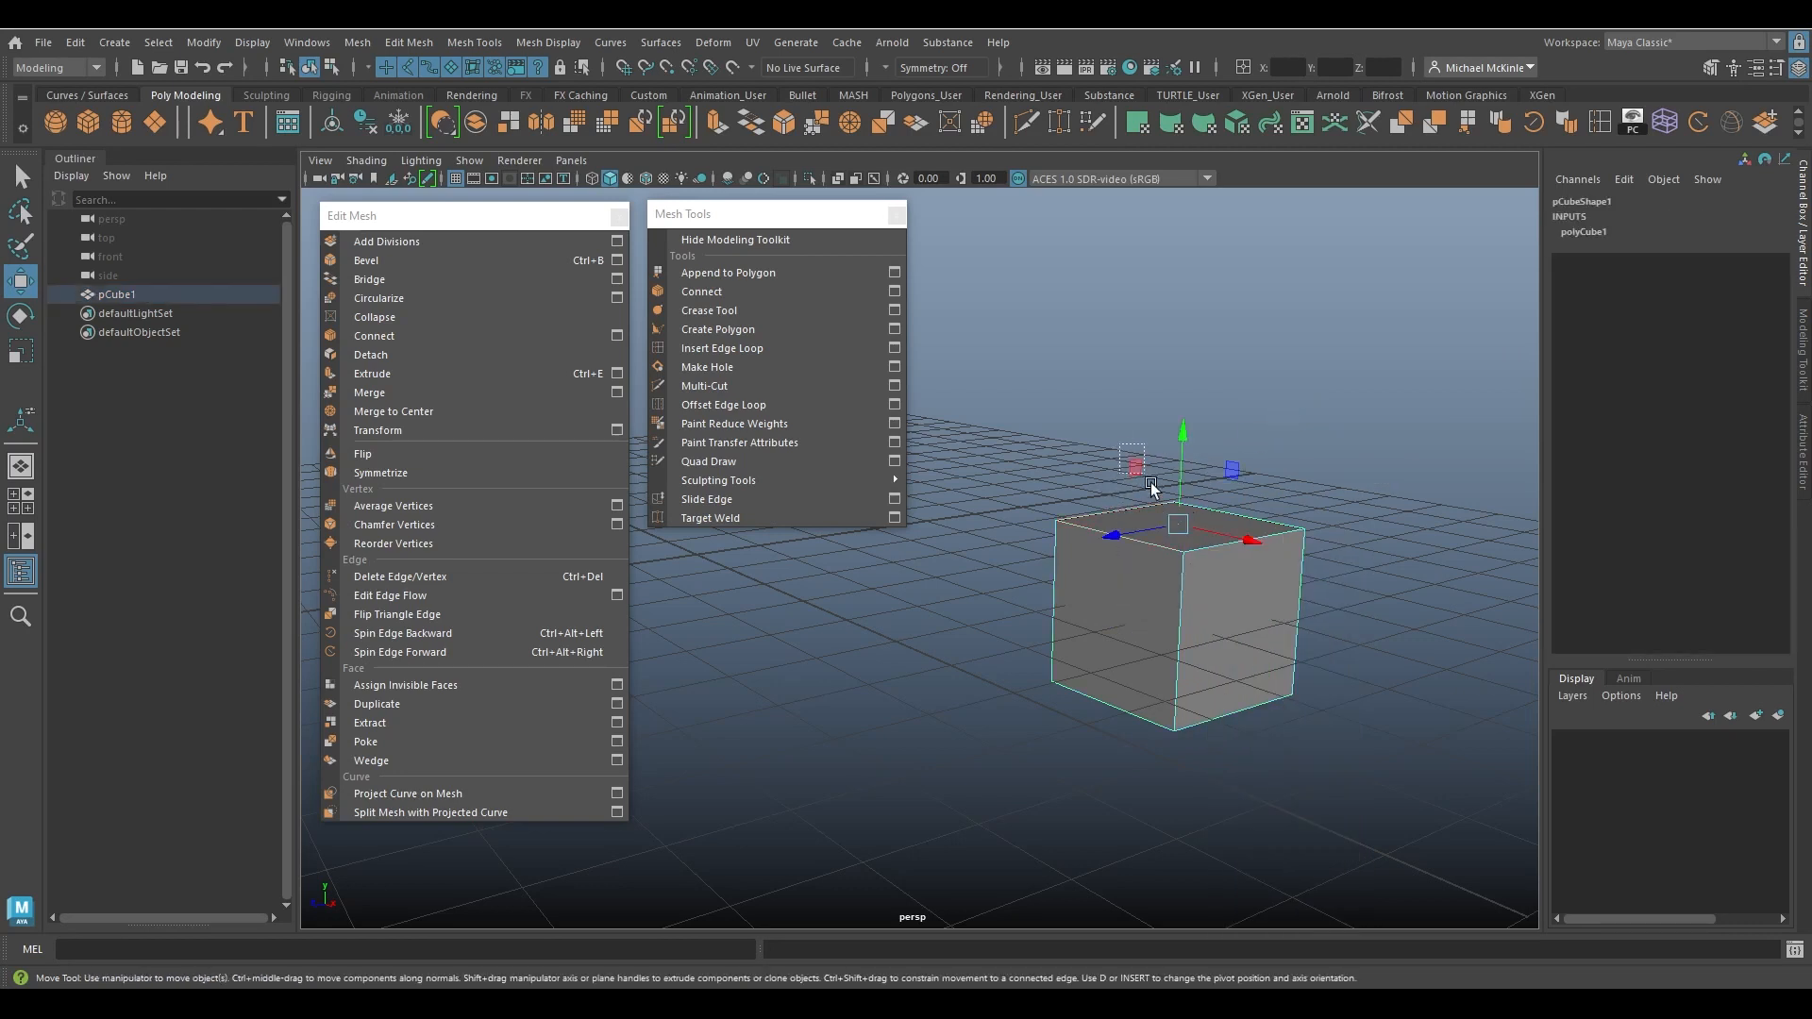
pyautogui.moveTo(1151, 484); pyautogui.dragTo(1235, 561)
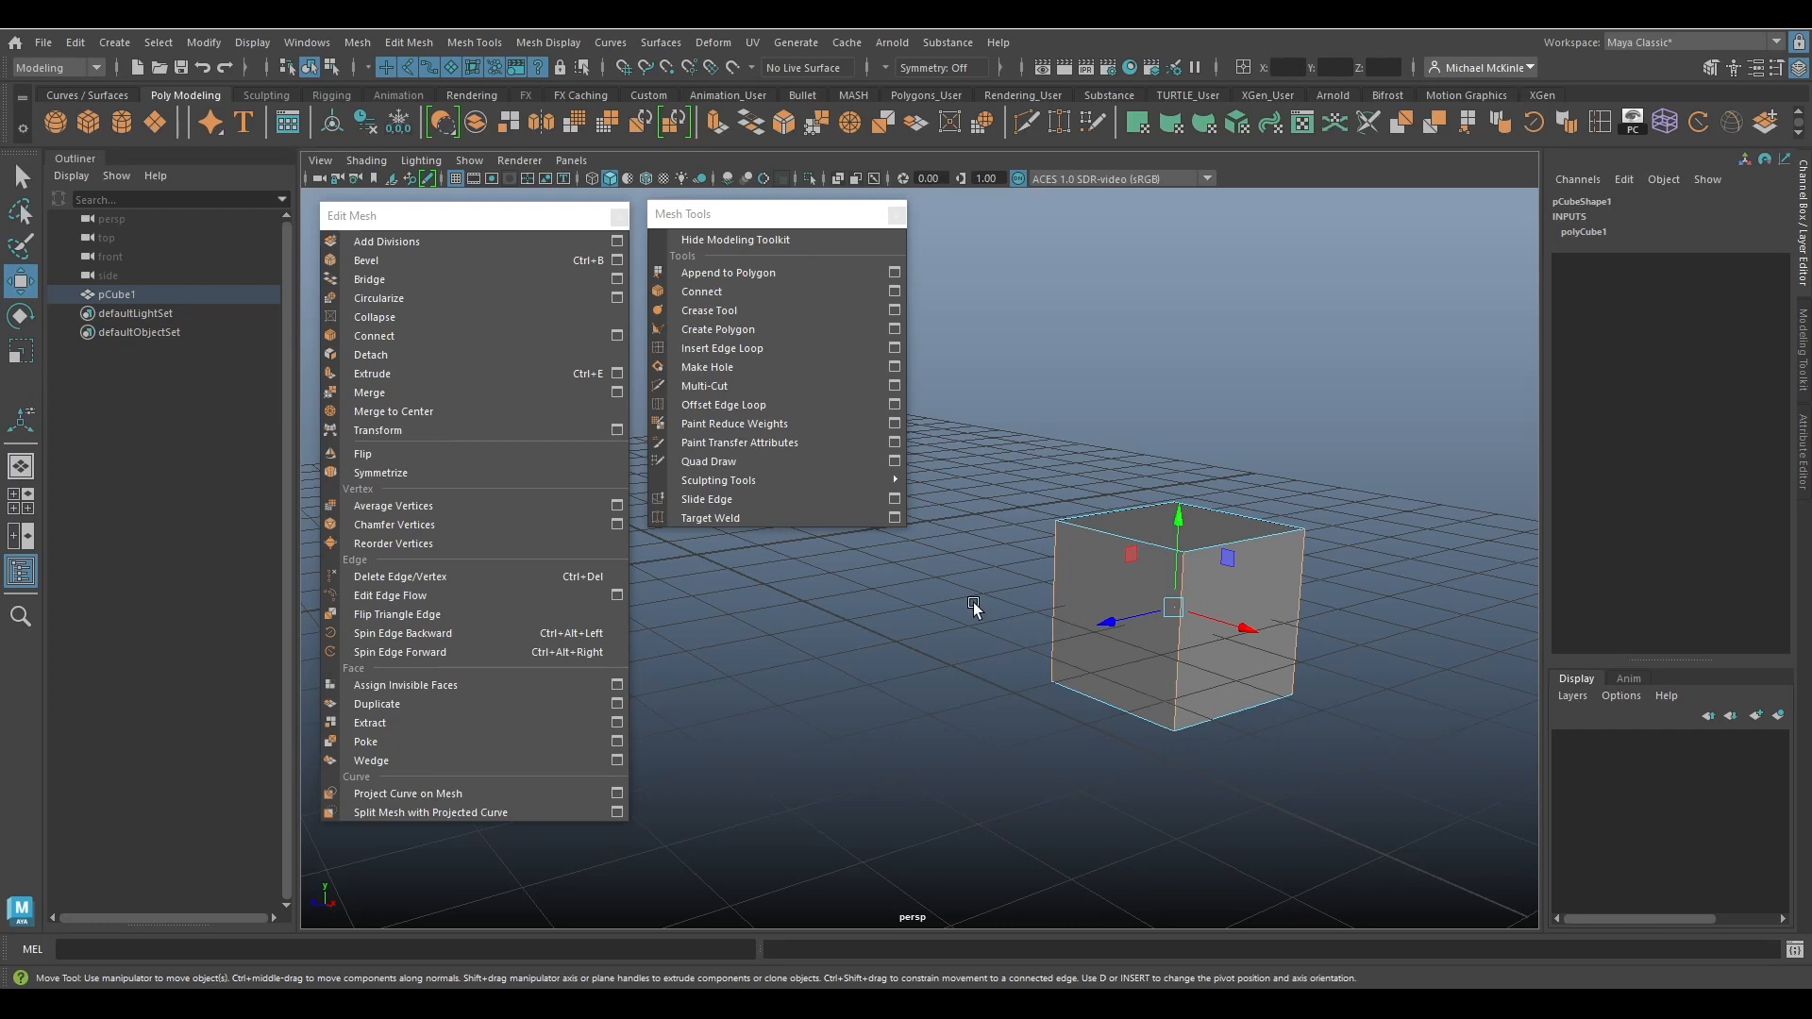
pyautogui.click(368, 261)
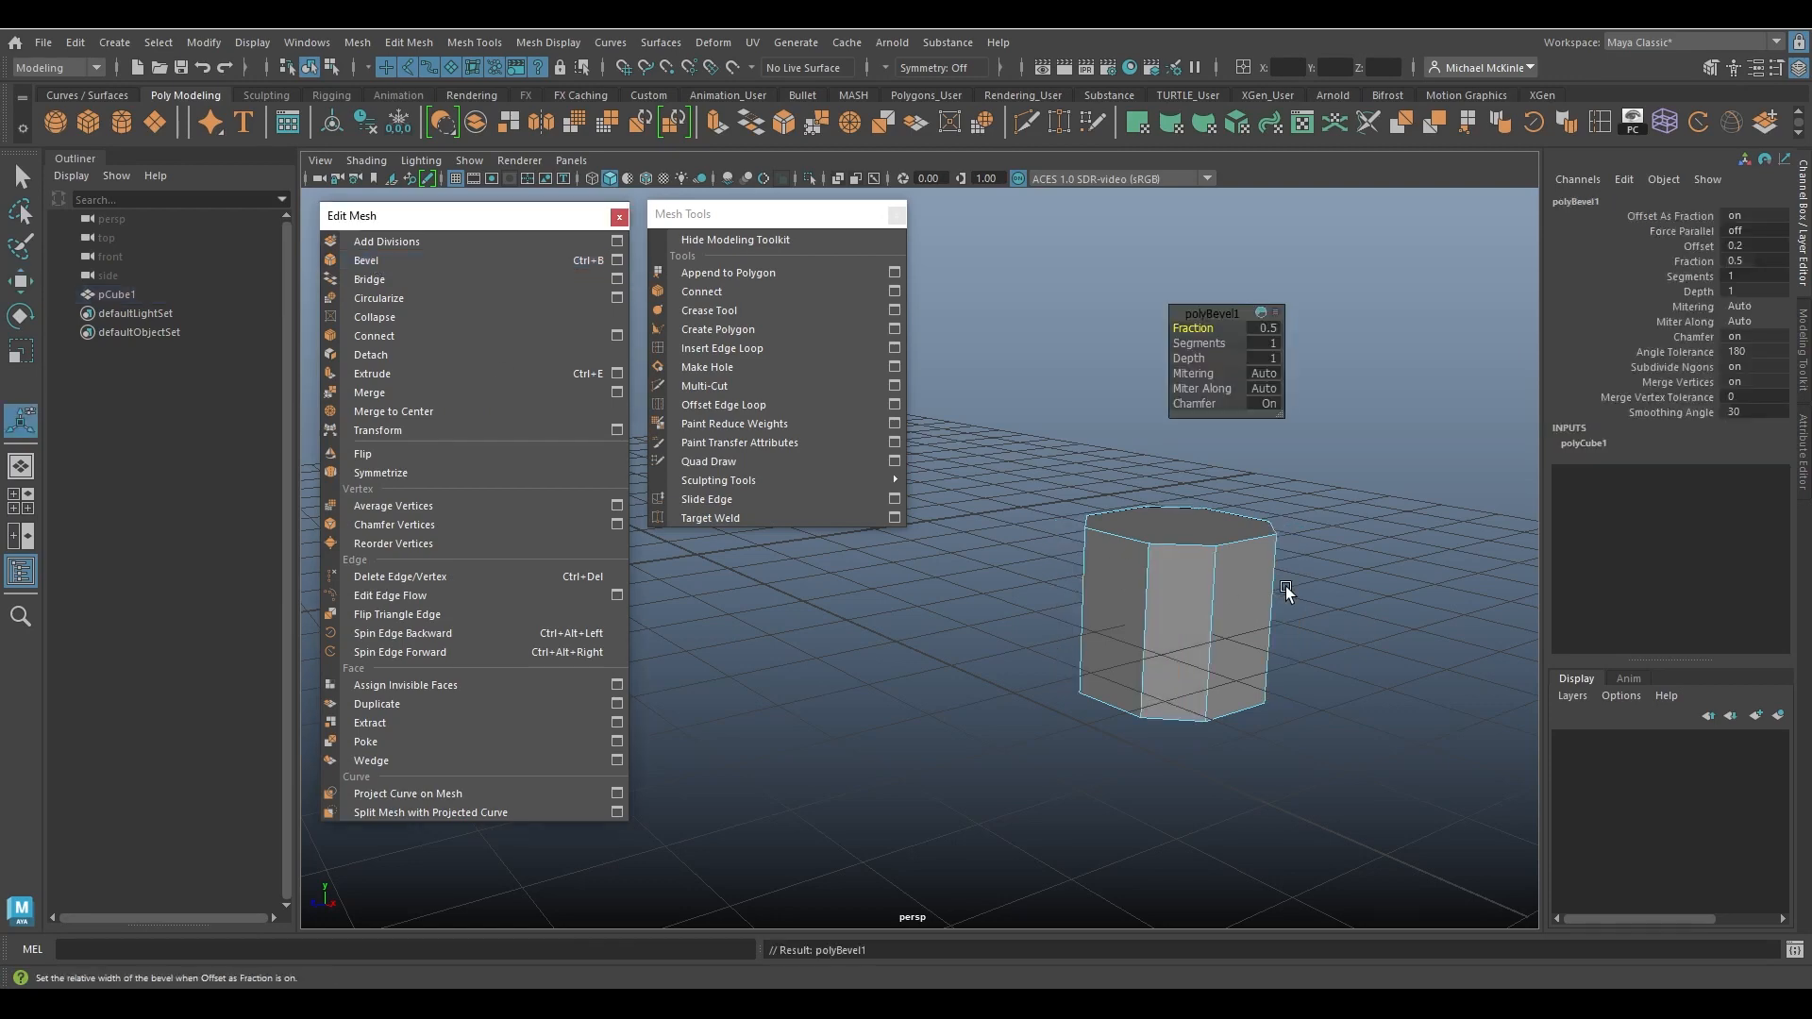
# Set the bevel's Fraction to 0.12 and Segments to 2, and return to object mode with the cube selected.
pyautogui.keyDown('alt'); pyautogui.moveTo(1253, 567); pyautogui.dragTo(1208, 661); pyautogui.keyUp('alt')
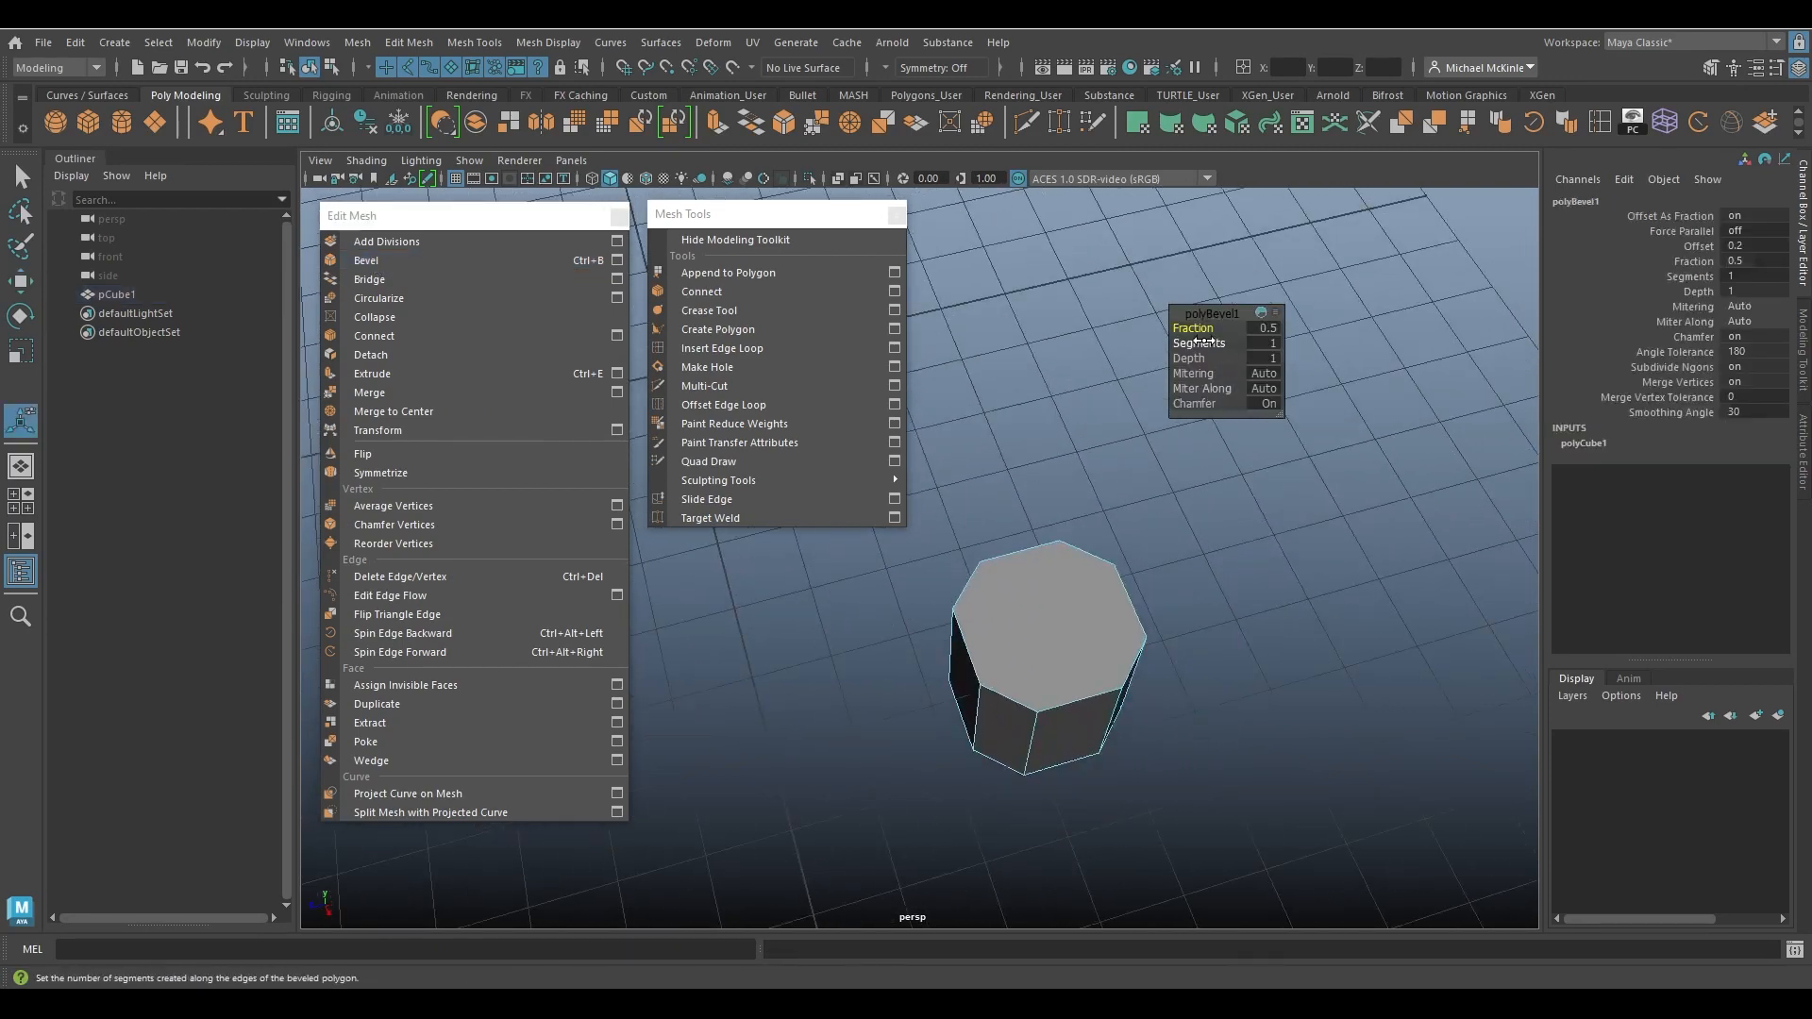
pyautogui.moveTo(1197, 327); pyautogui.dragTo(1218, 346)
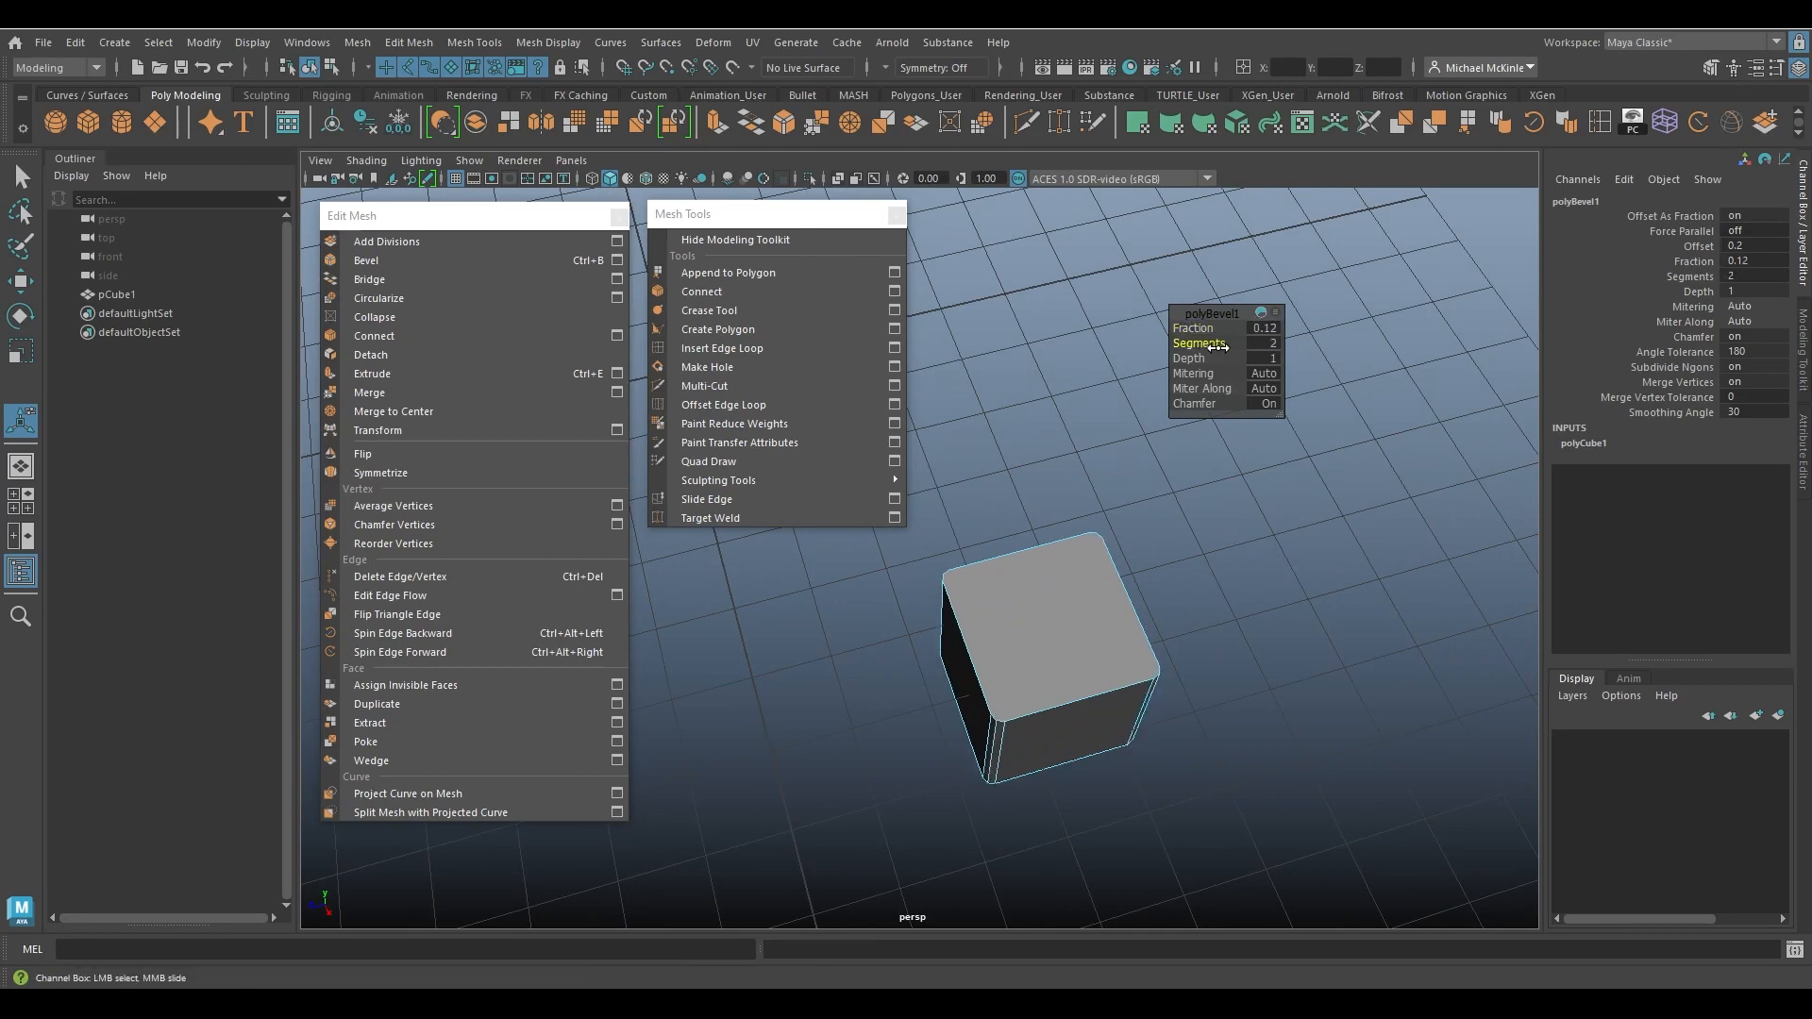
pyautogui.keyDown('alt'); pyautogui.moveTo(1133, 491); pyautogui.dragTo(1220, 609); pyautogui.keyUp('alt')
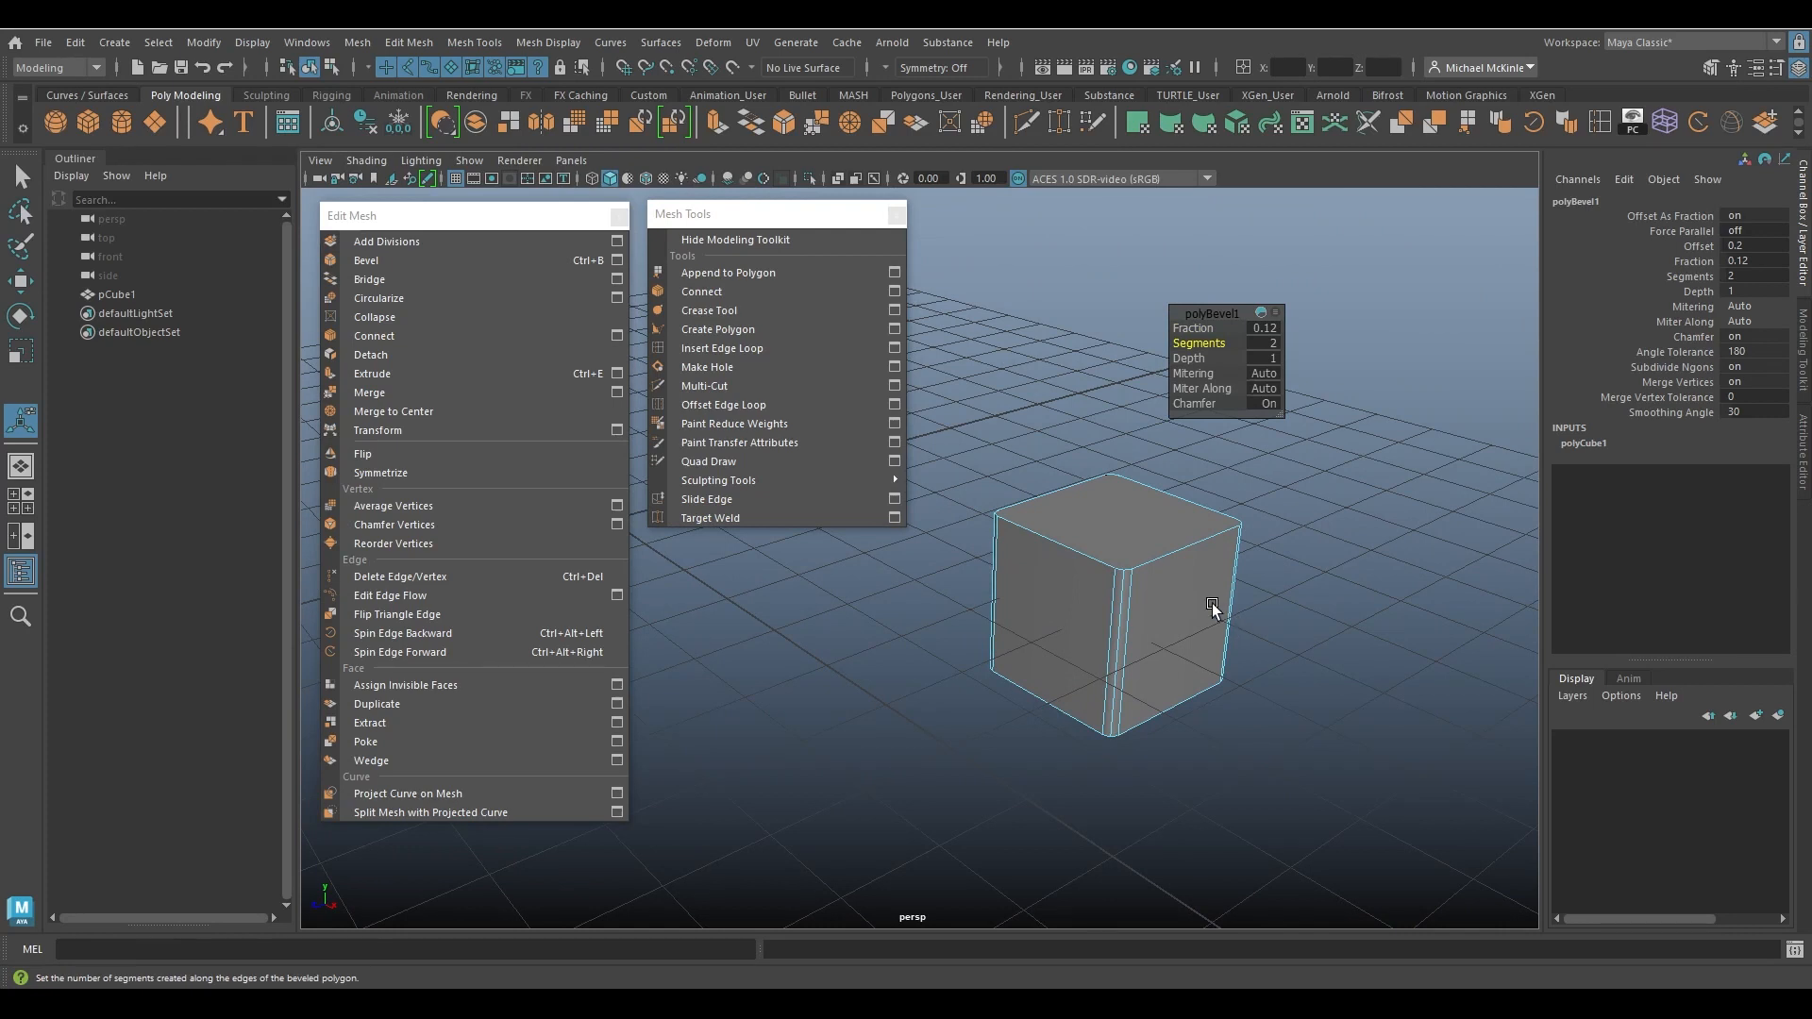
pyautogui.moveTo(1055, 449); pyautogui.dragTo(1110, 426, button='right')
pyautogui.click(1094, 523)
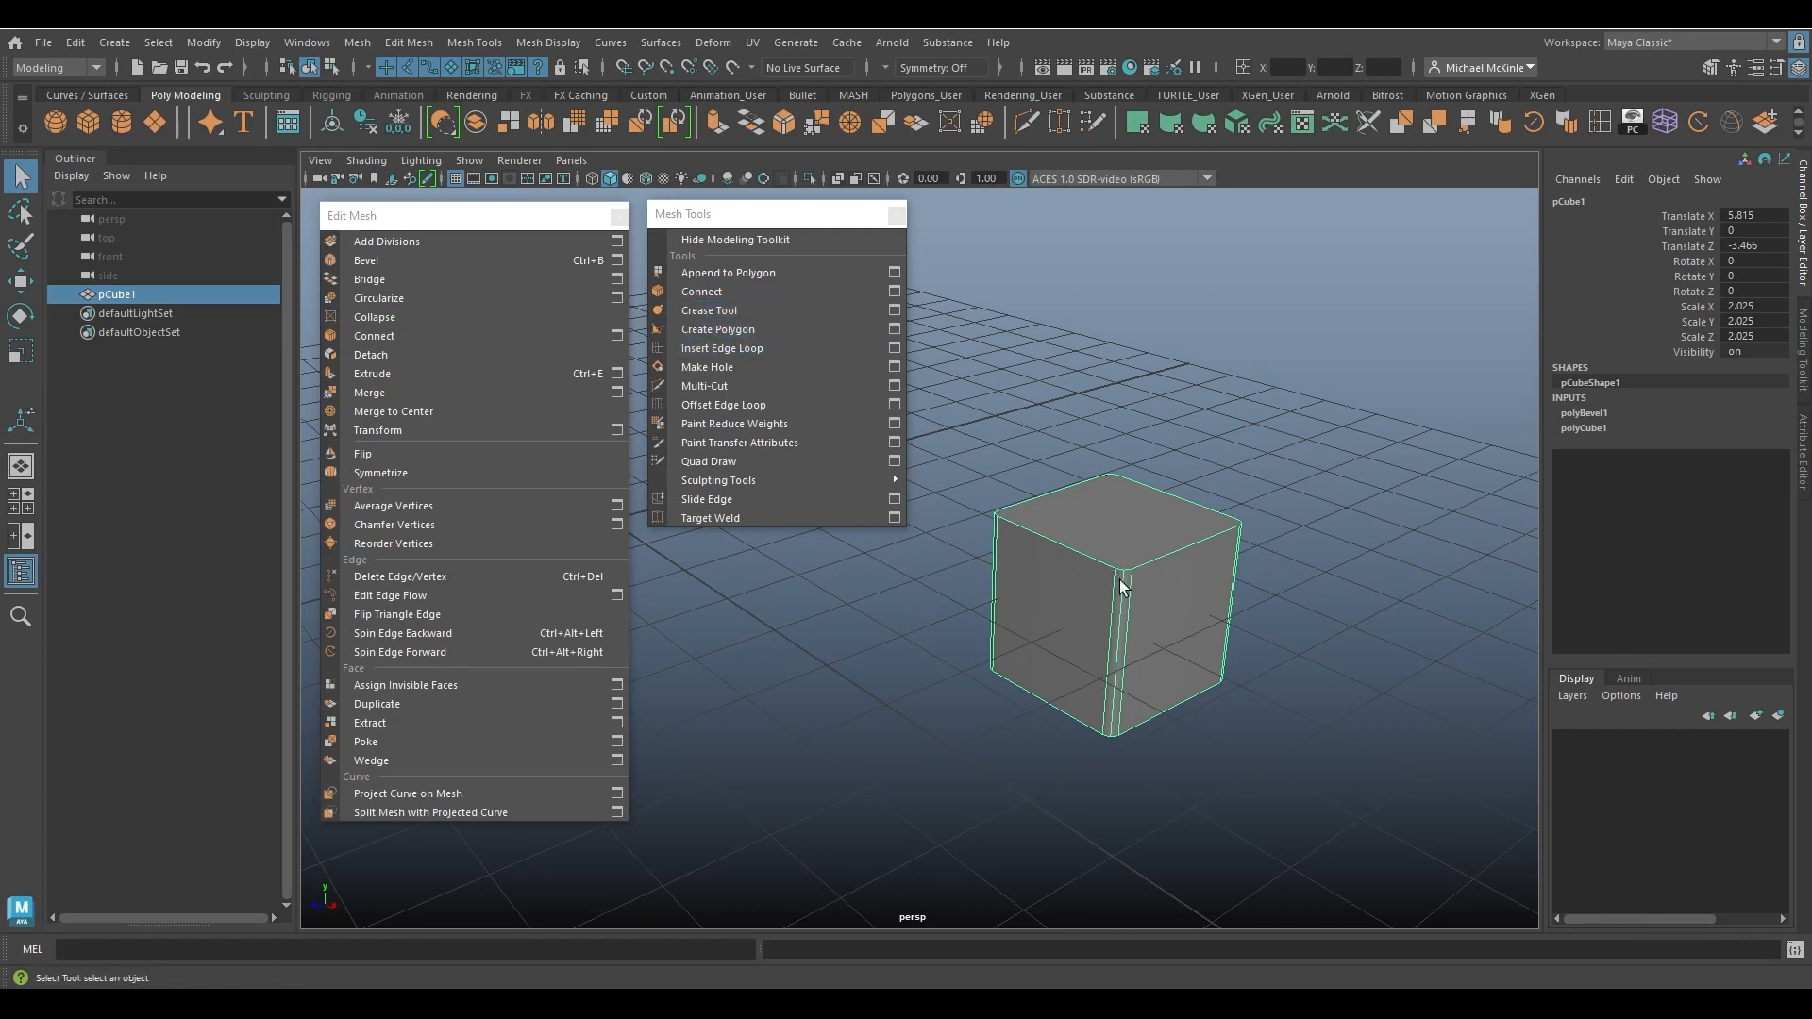
# Use Multi-Cut to split the cube's top face with one edge running between two opposite sides.
pyautogui.click(722, 385)
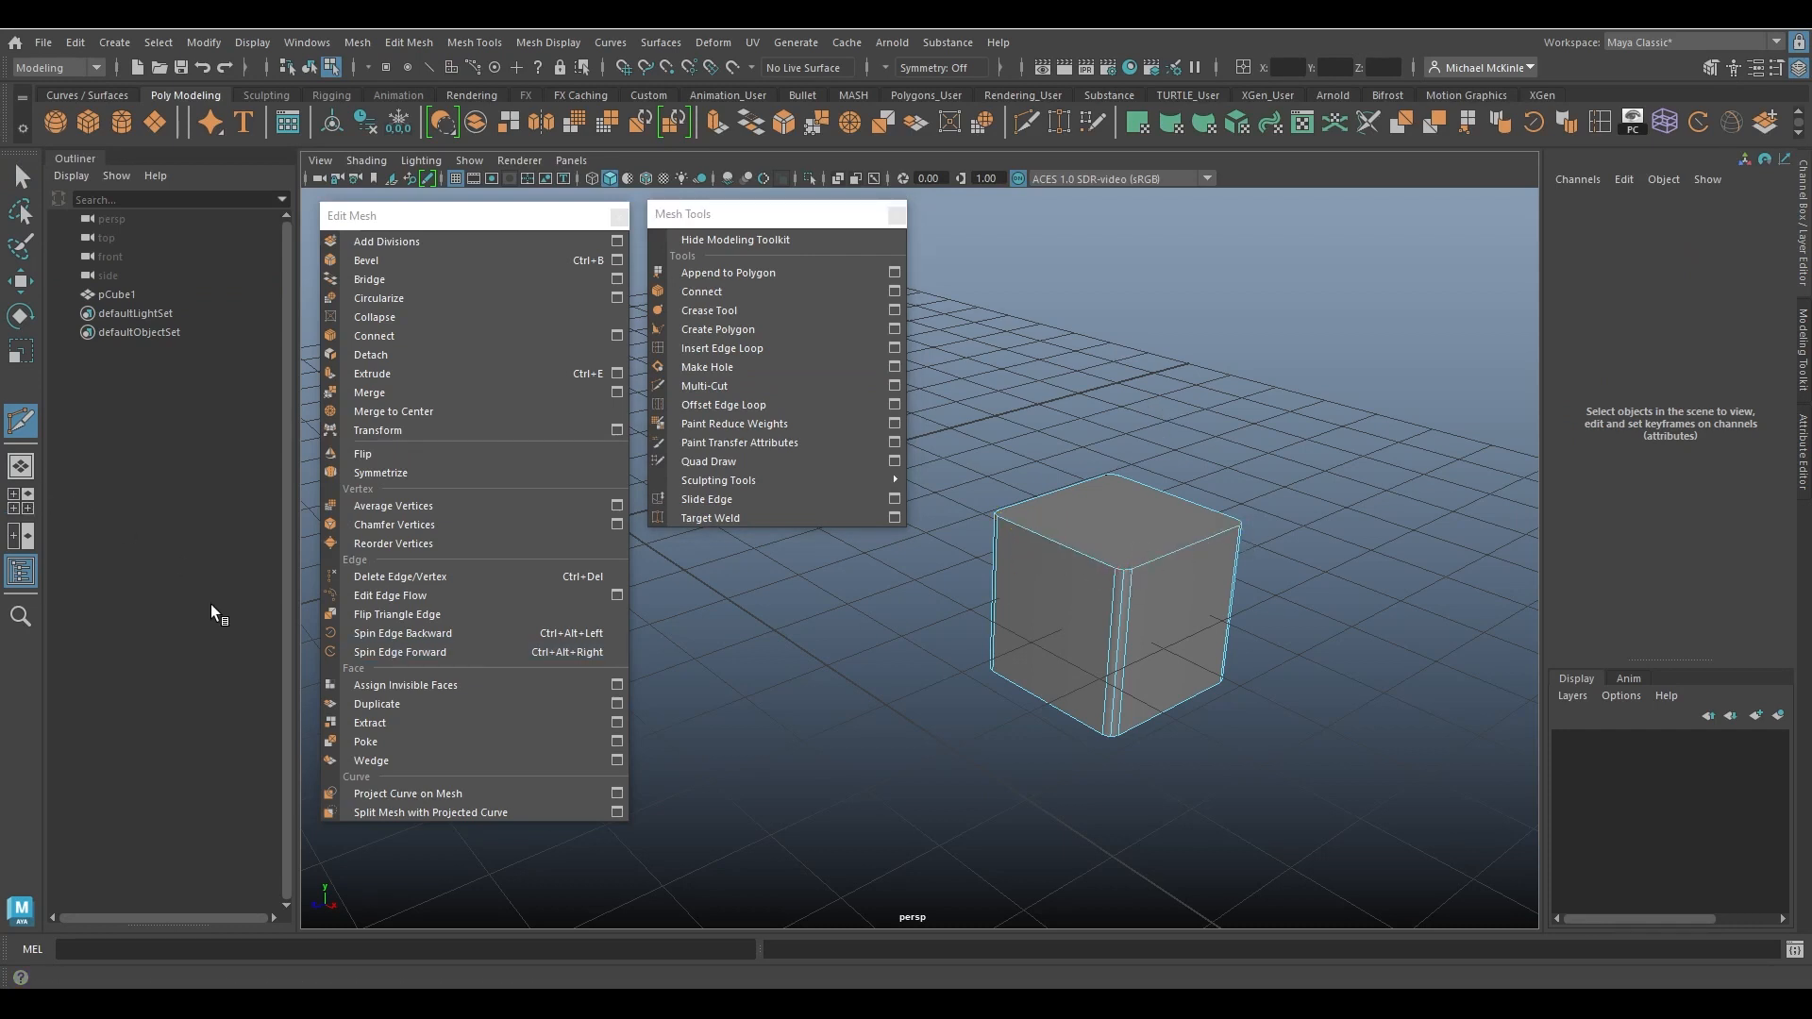
pyautogui.click(839, 400)
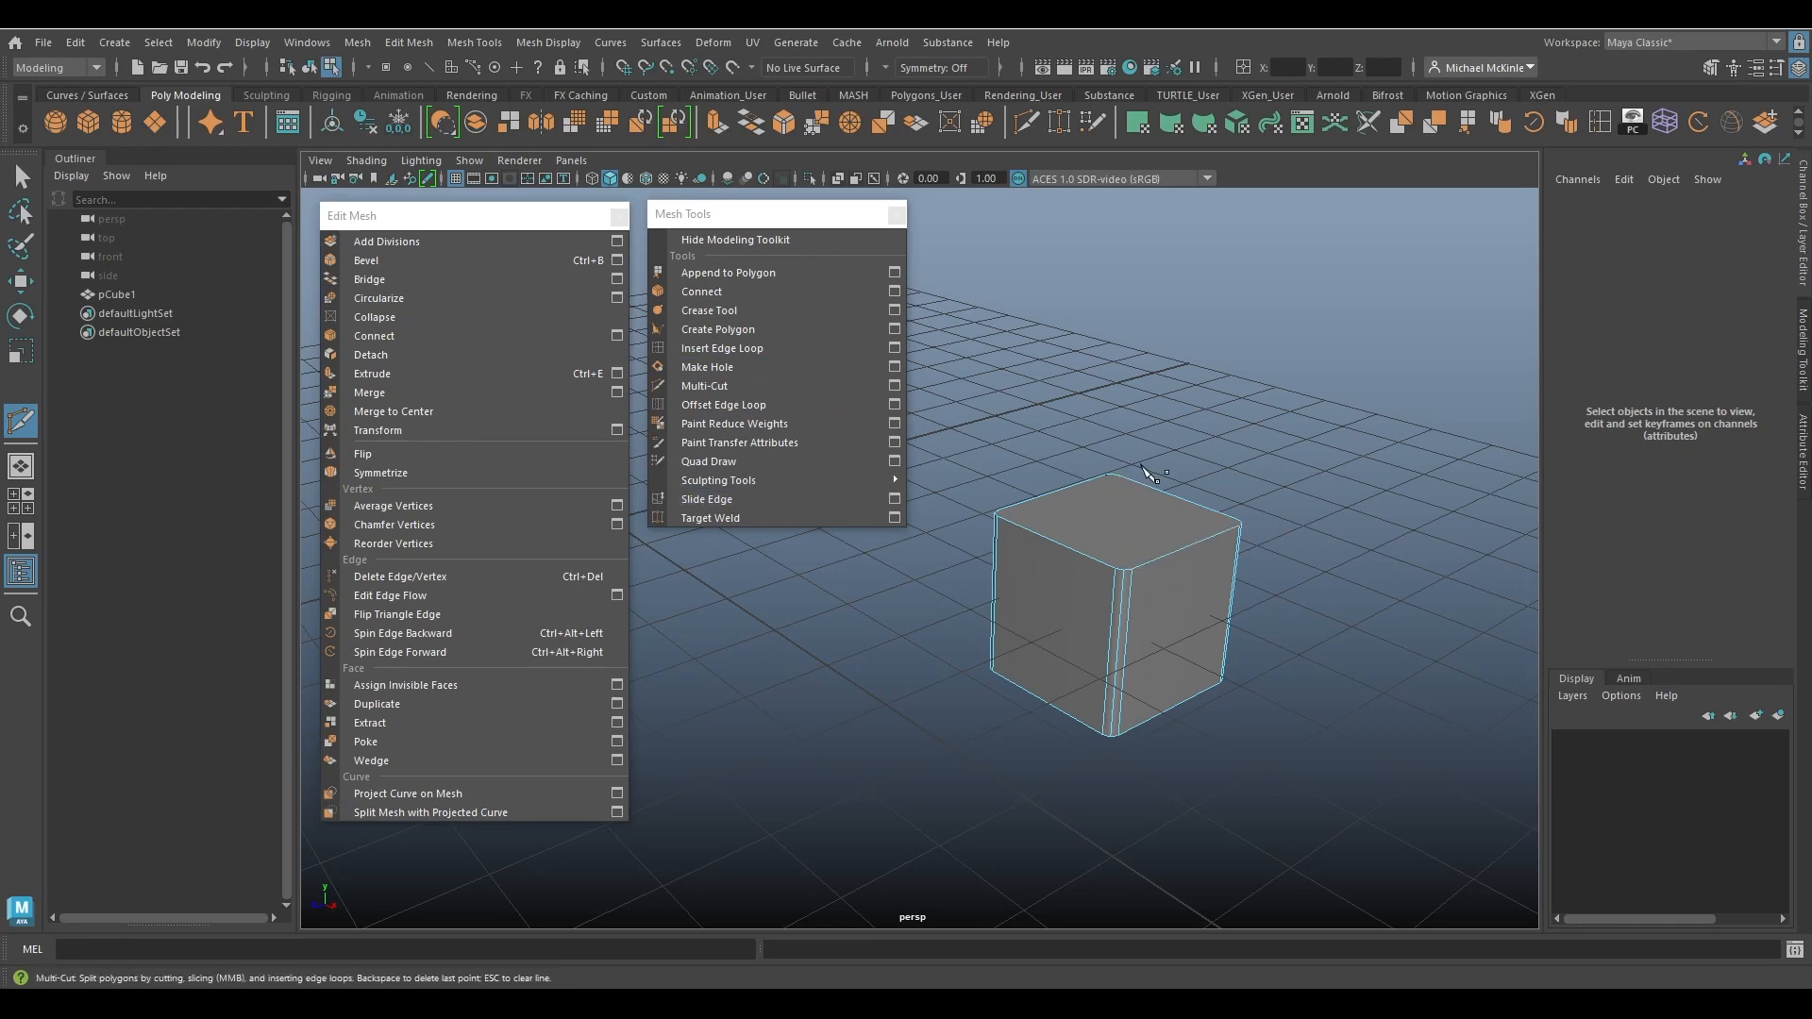
pyautogui.keyDown('alt'); pyautogui.moveTo(1116, 543); pyautogui.dragTo(1196, 635); pyautogui.keyUp('alt')
pyautogui.scroll(3, 1196, 635)
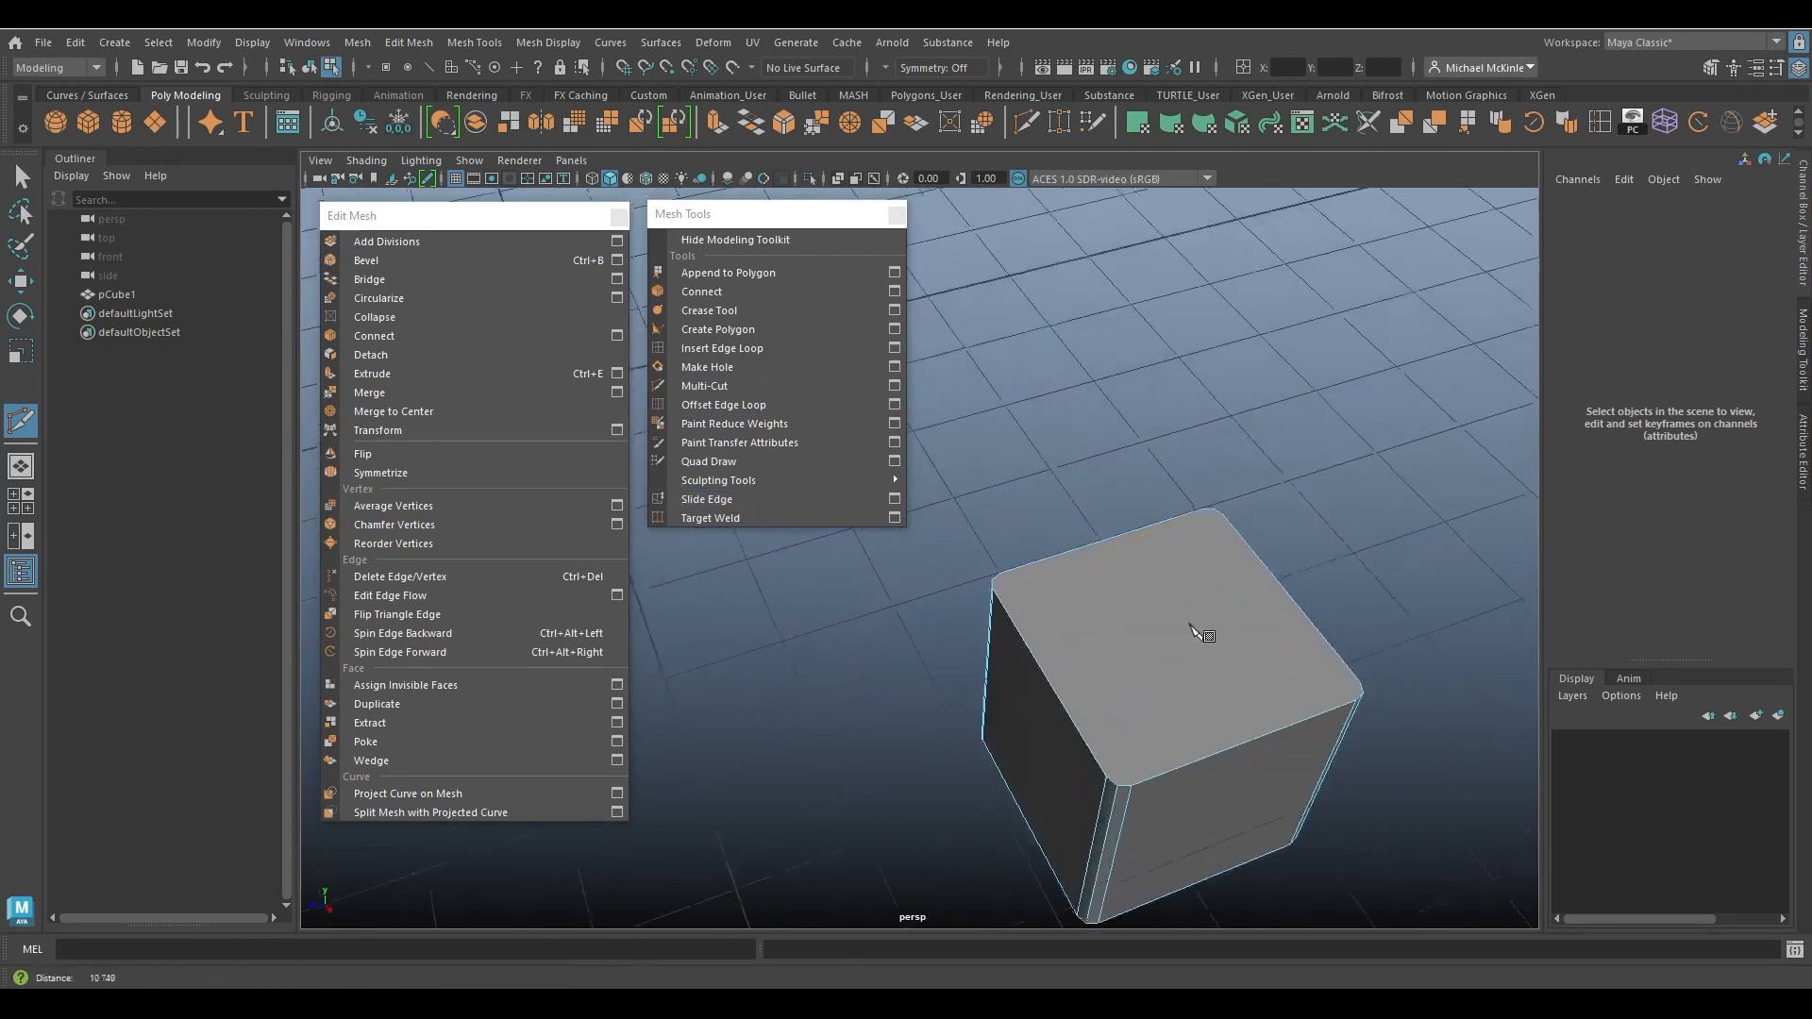
pyautogui.keyDown('alt'); pyautogui.moveTo(1197, 635); pyautogui.dragTo(1165, 497, button='middle'); pyautogui.keyUp('alt')
pyautogui.scroll(2, 1165, 498)
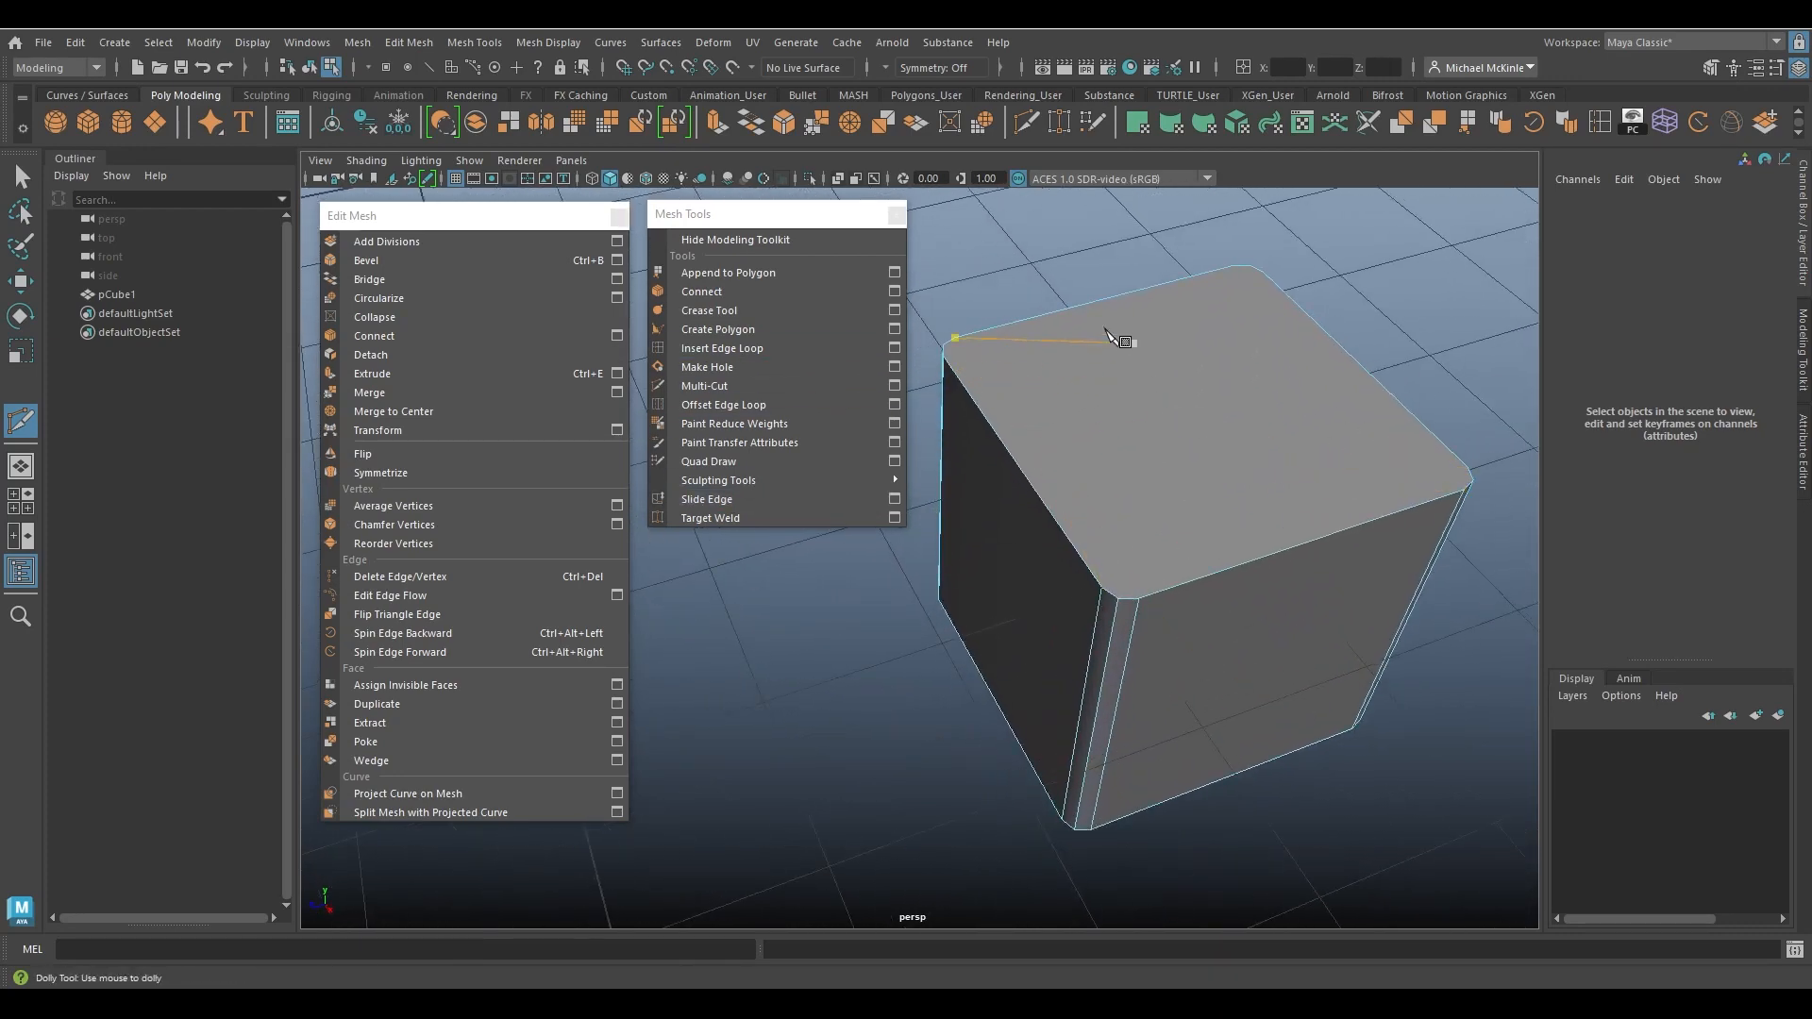
pyautogui.click(991, 424)
pyautogui.keyDown('alt'); pyautogui.moveTo(1030, 489); pyautogui.dragTo(1175, 474); pyautogui.keyUp('alt')
pyautogui.keyDown('alt'); pyautogui.moveTo(1228, 432); pyautogui.dragTo(1193, 476, button='middle'); pyautogui.keyUp('alt')
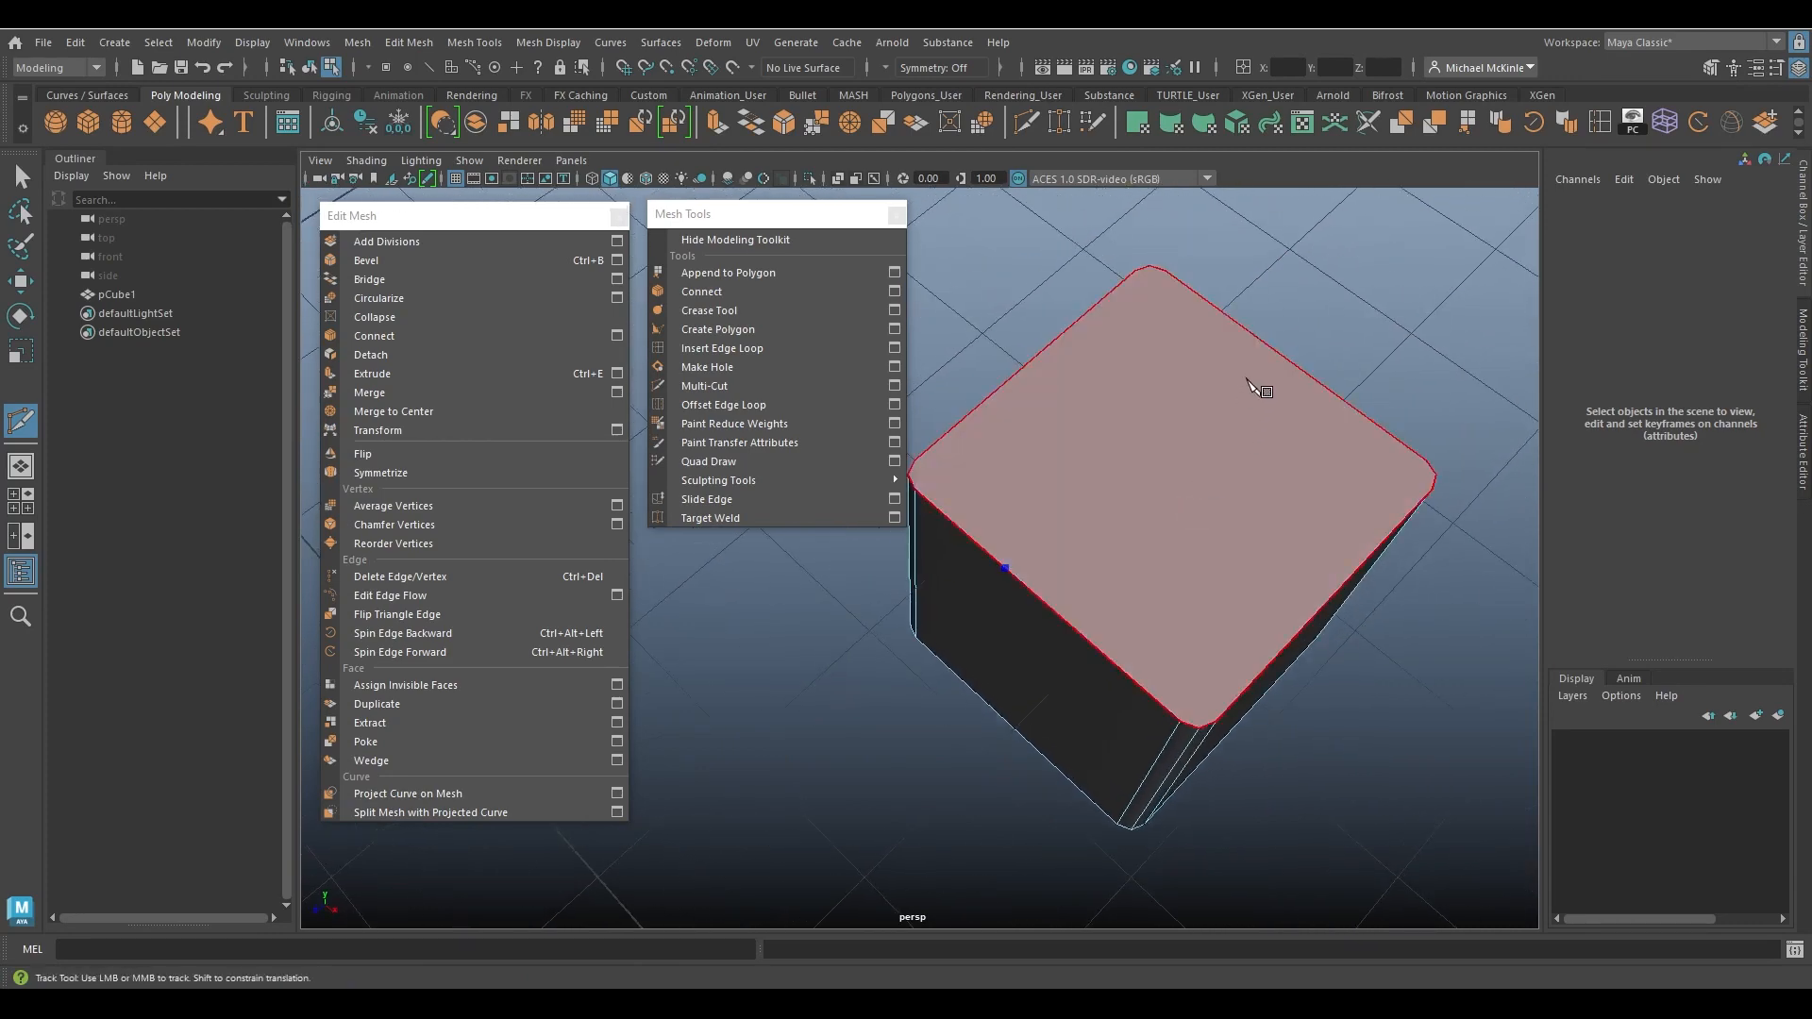
pyautogui.click(1321, 384)
pyautogui.keyDown('alt'); pyautogui.moveTo(1343, 530); pyautogui.dragTo(1291, 480); pyautogui.keyUp('alt')
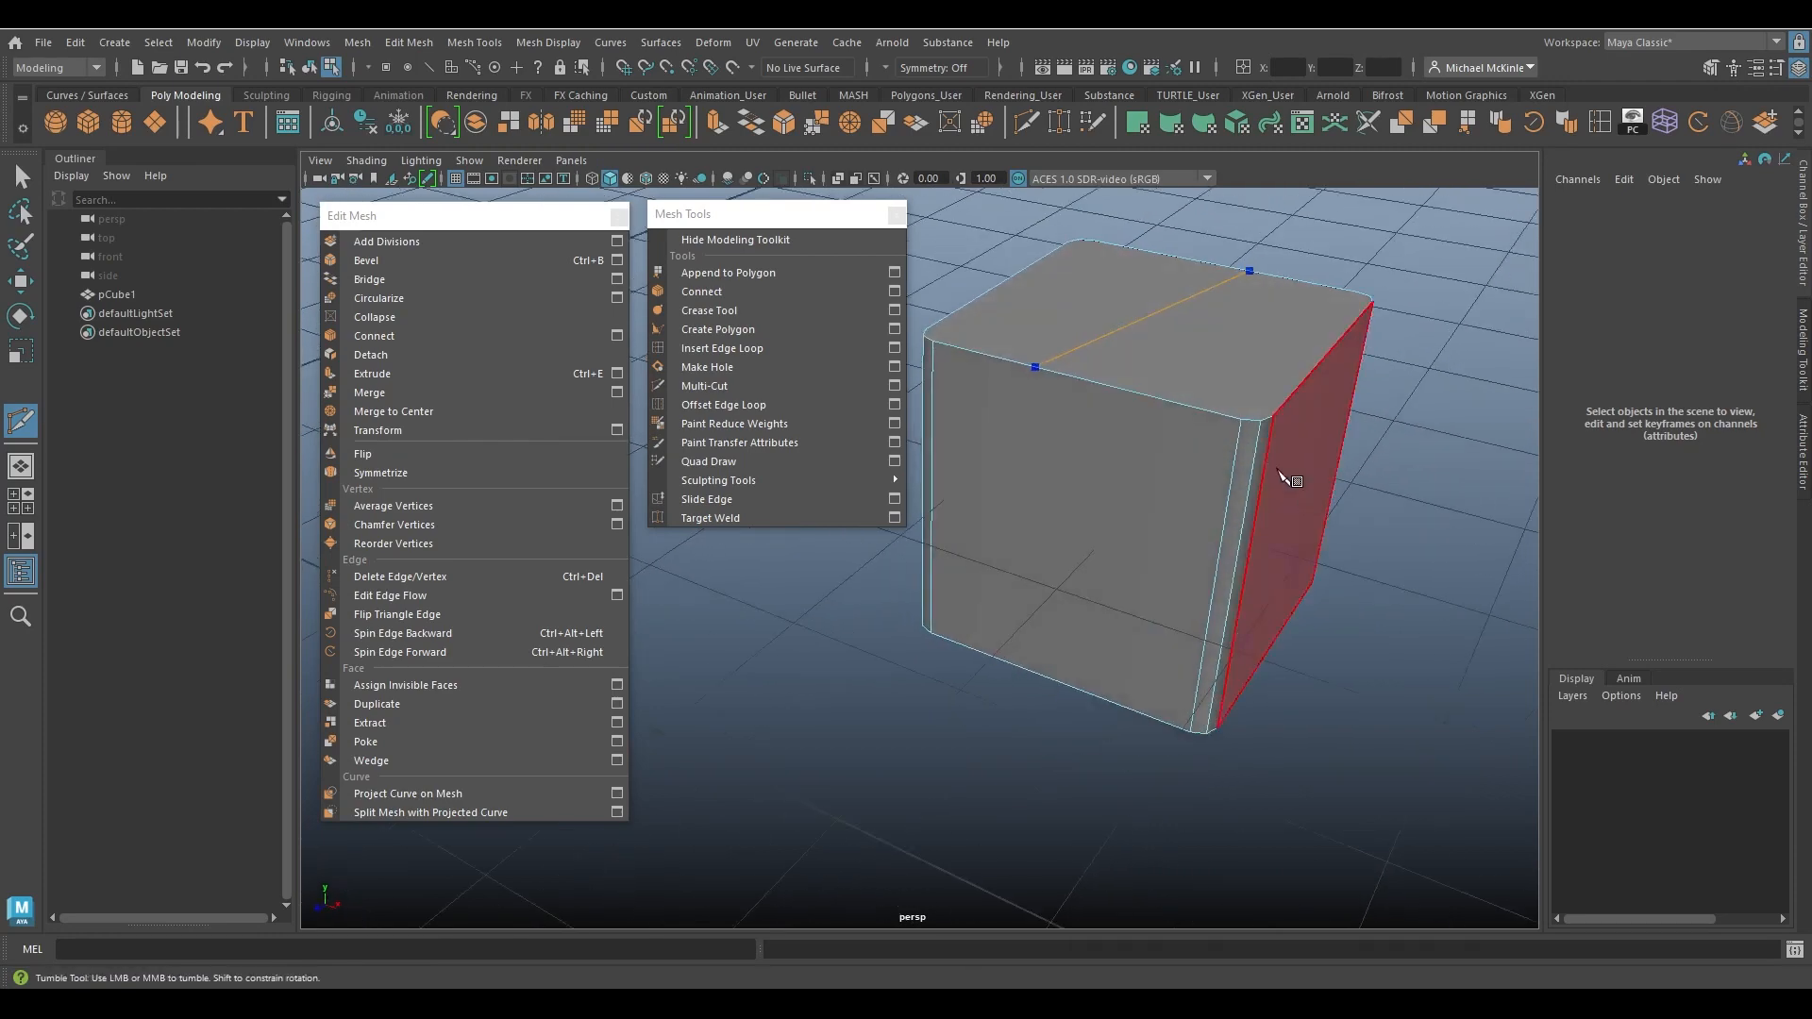
pyautogui.keyDown('alt'); pyautogui.moveTo(1290, 480); pyautogui.dragTo(1260, 604, button='middle'); pyautogui.keyUp('alt')
pyautogui.keyDown('alt'); pyautogui.moveTo(1260, 604); pyautogui.dragTo(1296, 615, button='right'); pyautogui.keyUp('alt')
pyautogui.press('Return')
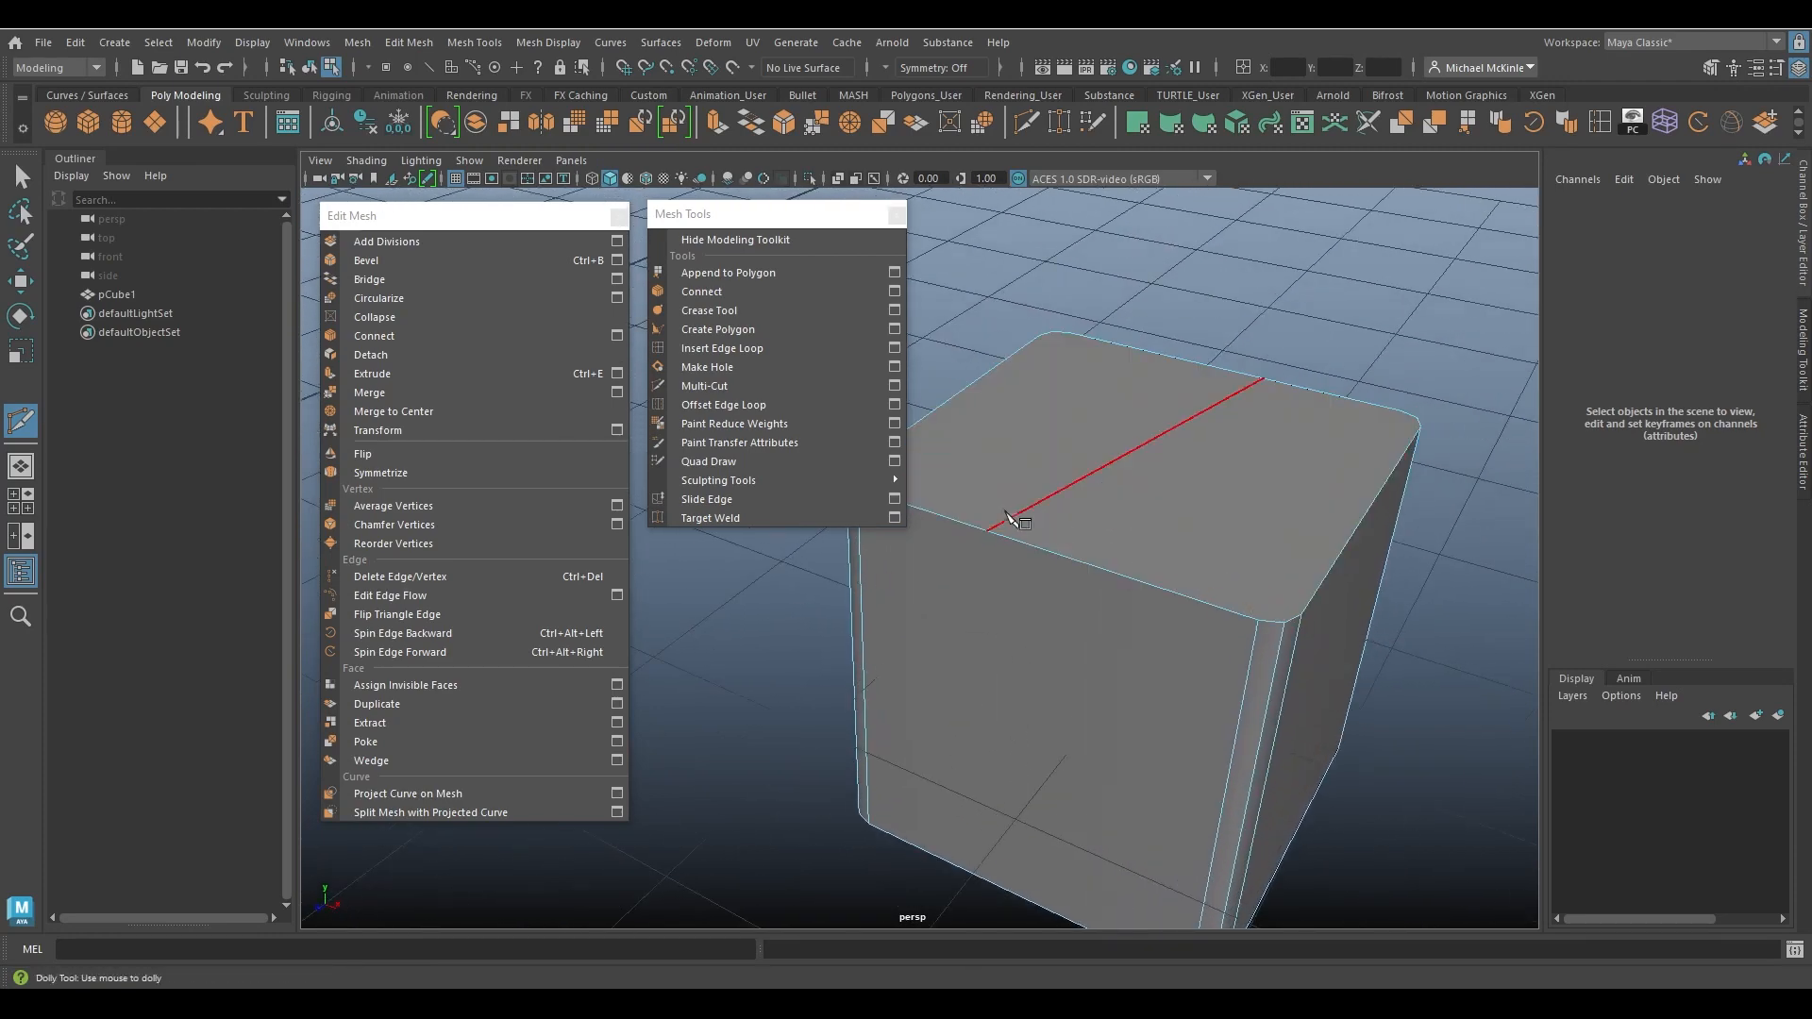
# Cut a second edge across the cube's top face, crossing the first cut, and leave the Multi-Cut tool.
pyautogui.keyDown('alt'); pyautogui.moveTo(1263, 580); pyautogui.dragTo(1303, 598); pyautogui.keyUp('alt')
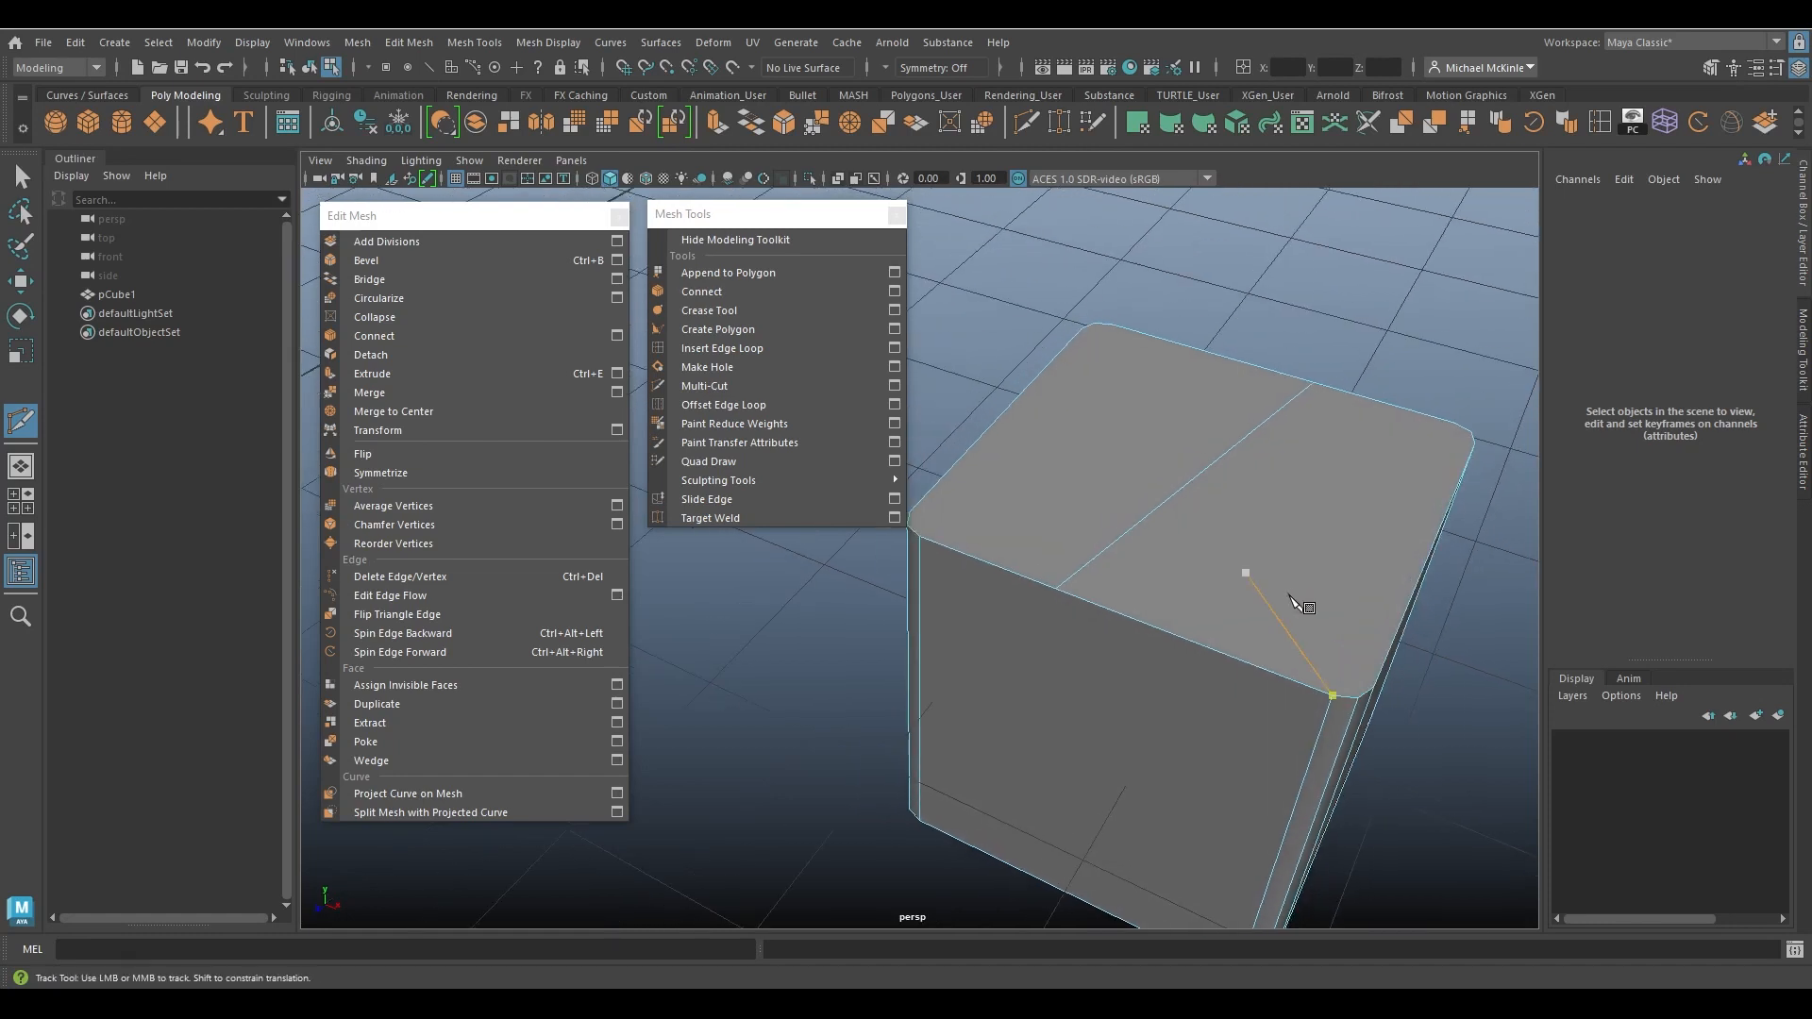
pyautogui.keyDown('ctrl'); pyautogui.click(1170, 514); pyautogui.keyUp('ctrl')
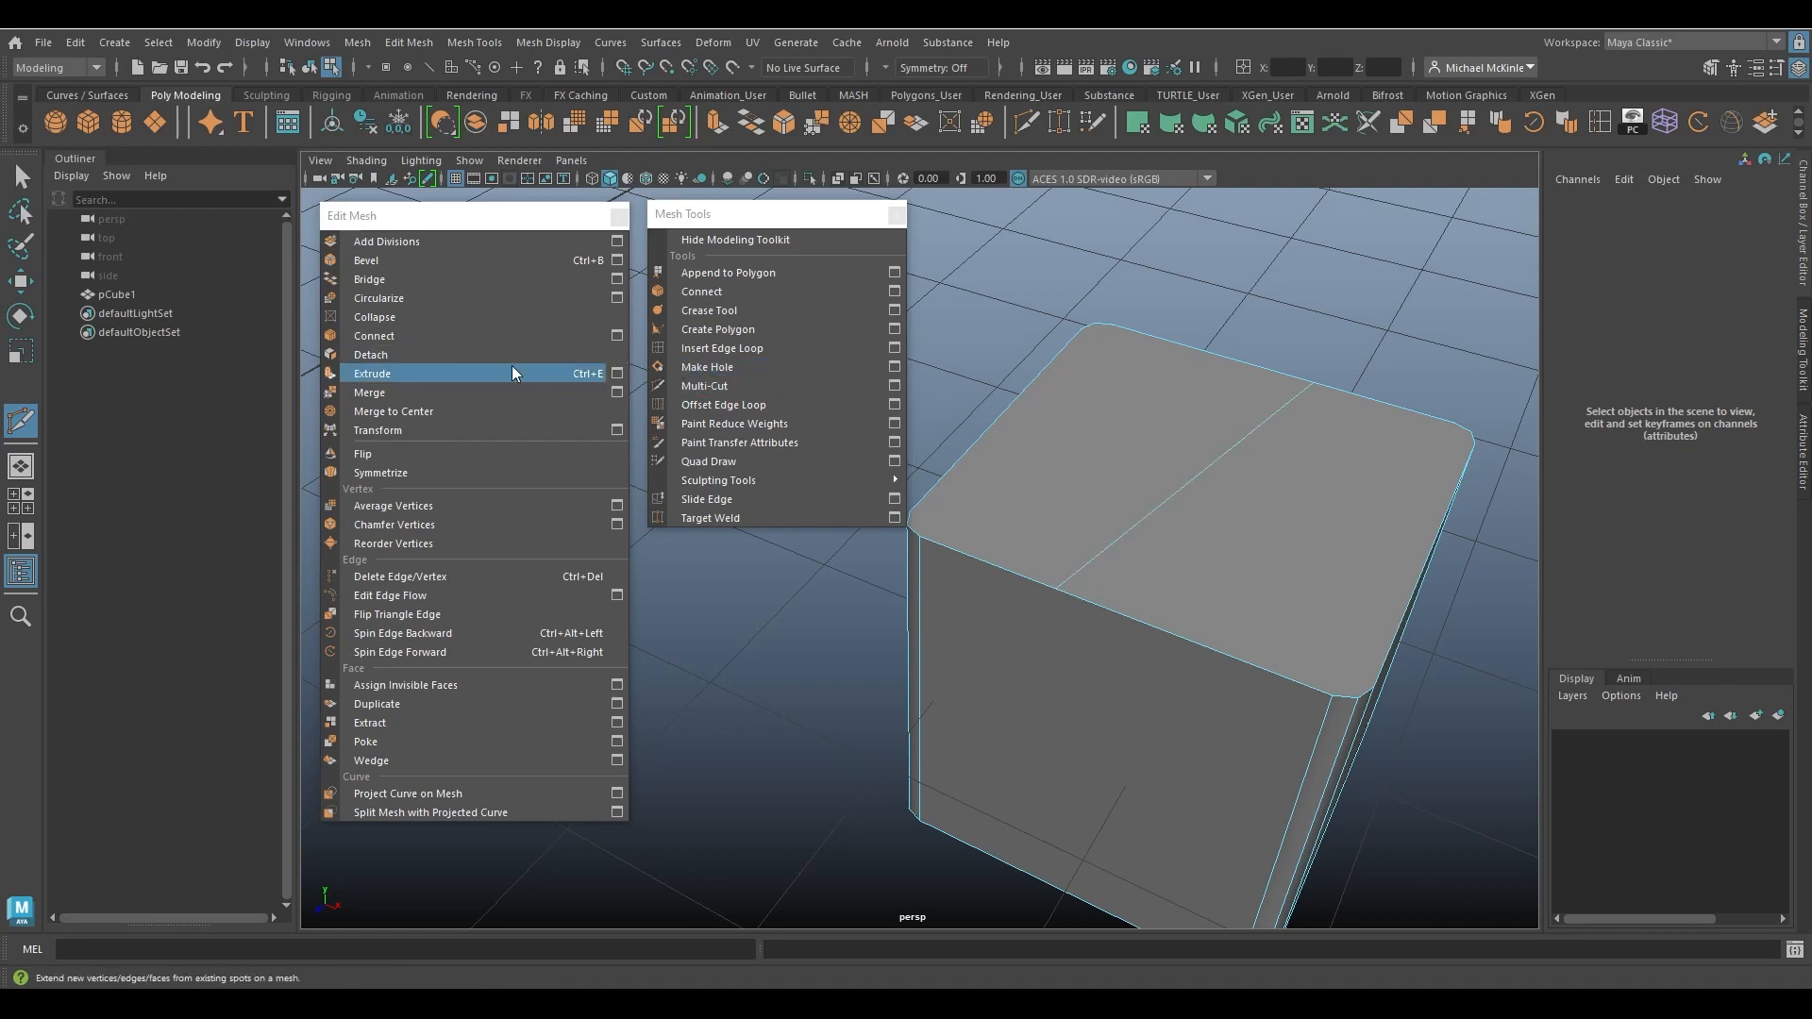
pyautogui.click(1374, 687)
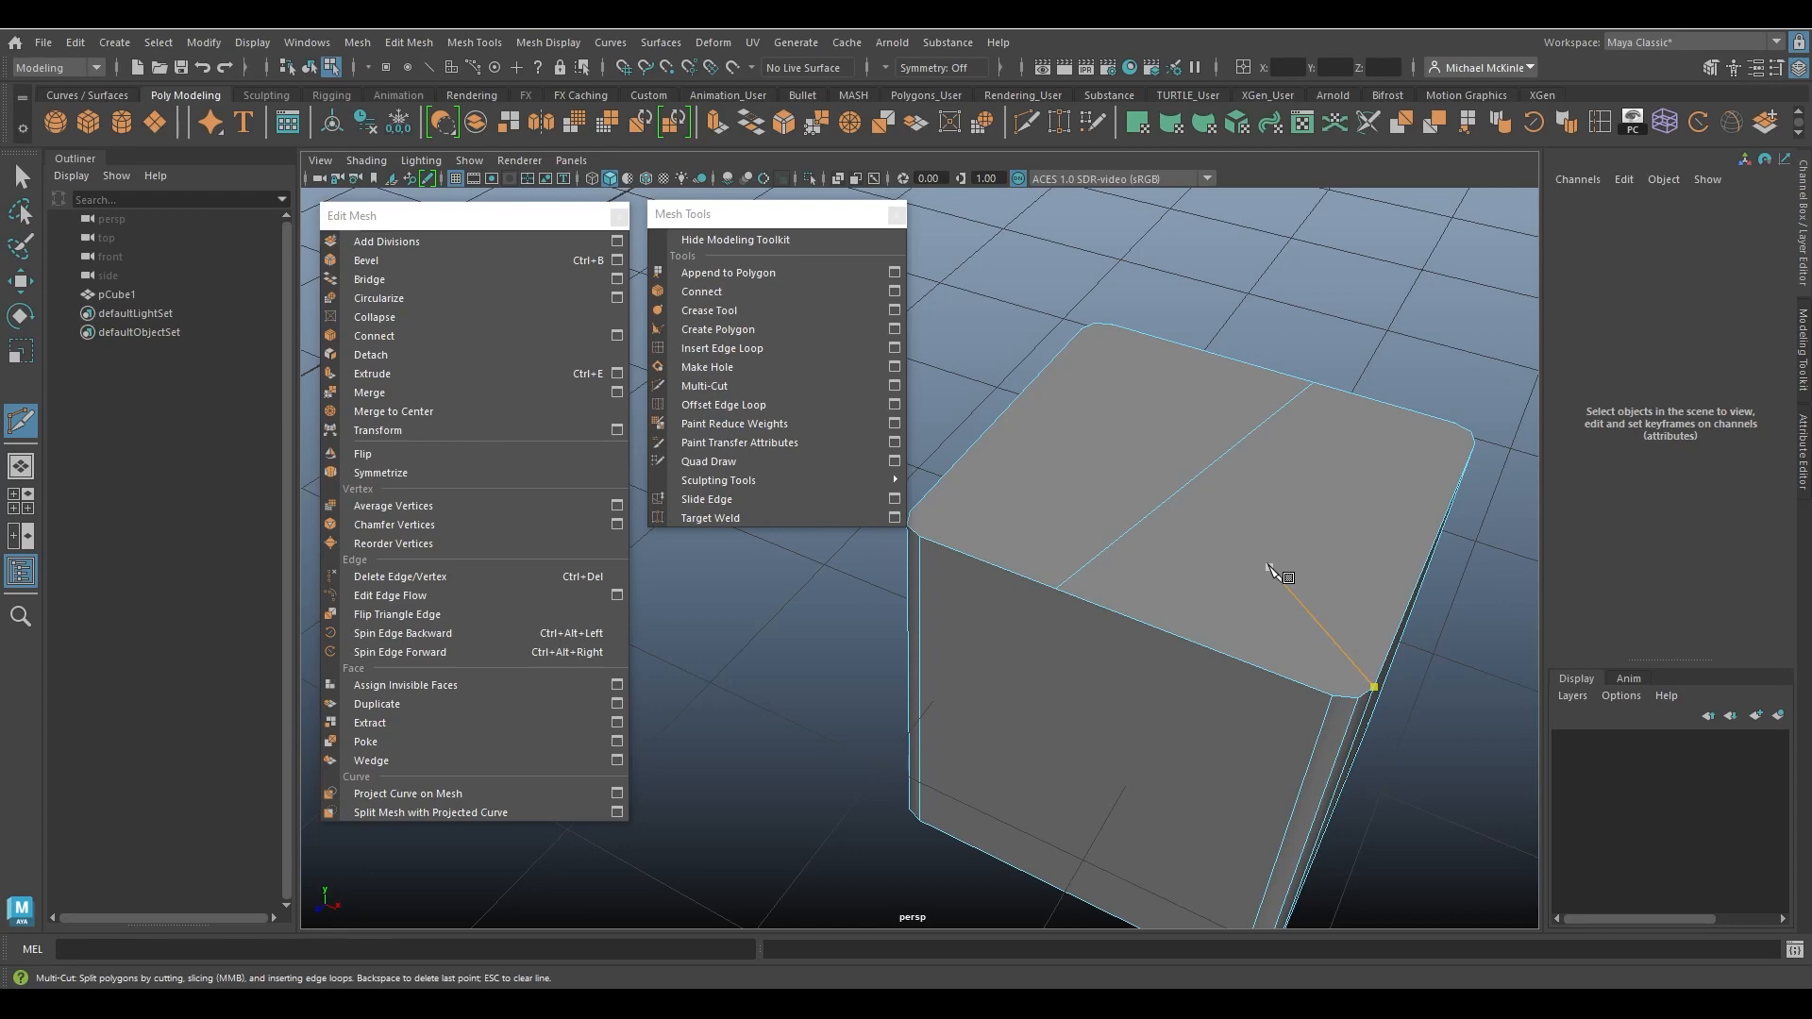
pyautogui.press('Escape')
pyautogui.click(1020, 394)
pyautogui.click(1426, 549)
pyautogui.keyDown('alt'); pyautogui.moveTo(1437, 621); pyautogui.dragTo(1399, 625); pyautogui.keyUp('alt')
pyautogui.press('w')
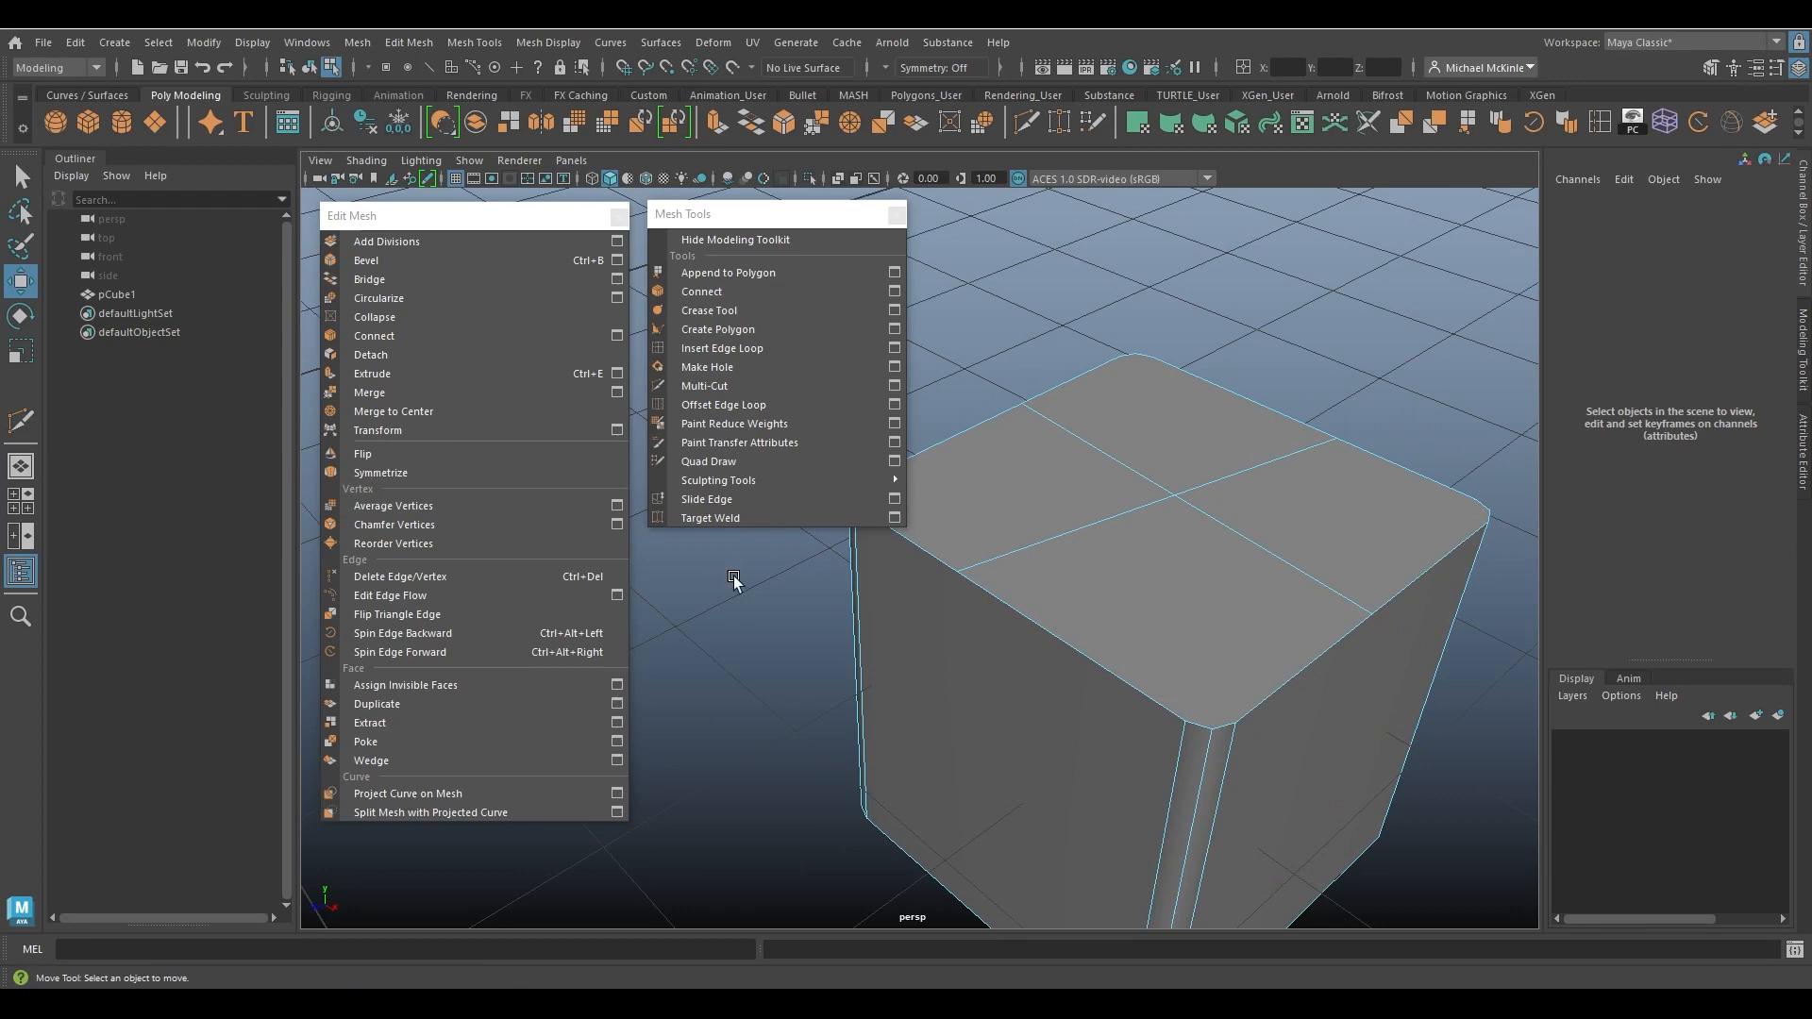
# Extrude the cube's +Z side face outward by about 0.999 in Local Translate Z and scale it uniformly to 0.6.
pyautogui.rightClick(1255, 476)
pyautogui.keyDown('alt'); pyautogui.moveTo(1254, 475); pyautogui.dragTo(1227, 500); pyautogui.keyUp('alt')
pyautogui.click(1136, 611)
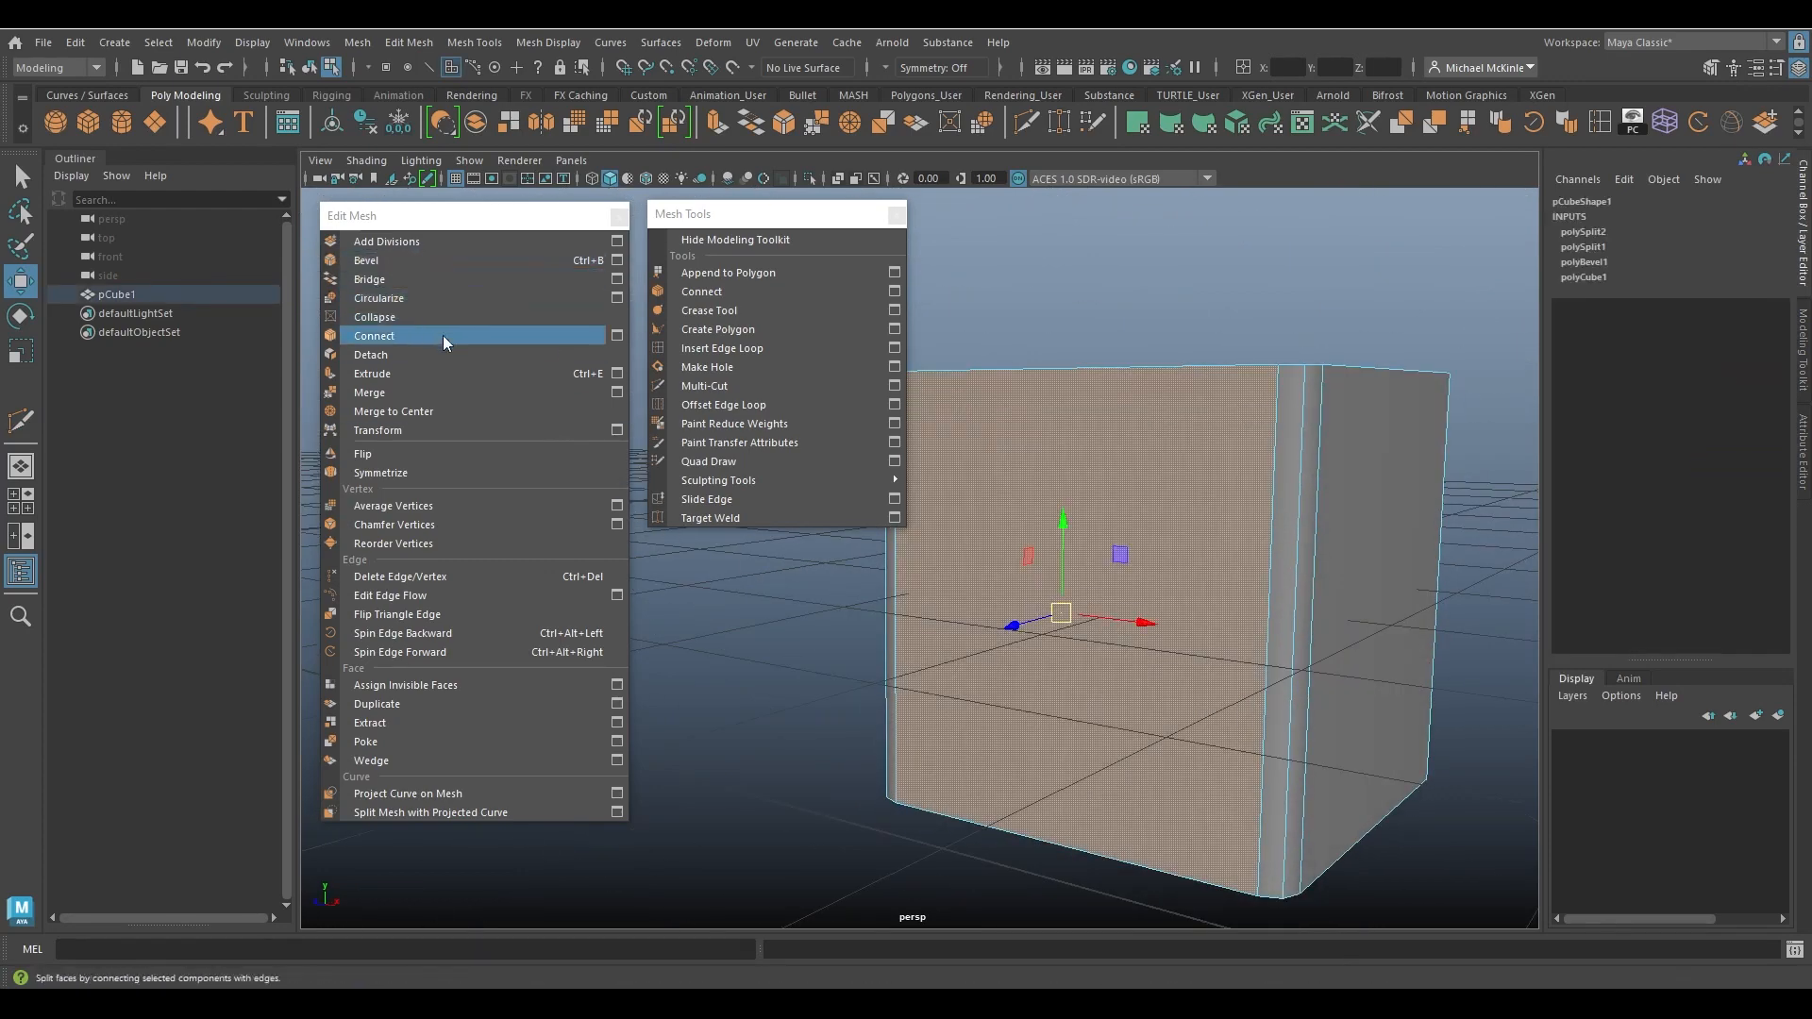
pyautogui.keyDown('alt'); pyautogui.moveTo(1264, 401); pyautogui.dragTo(1190, 486); pyautogui.keyUp('alt')
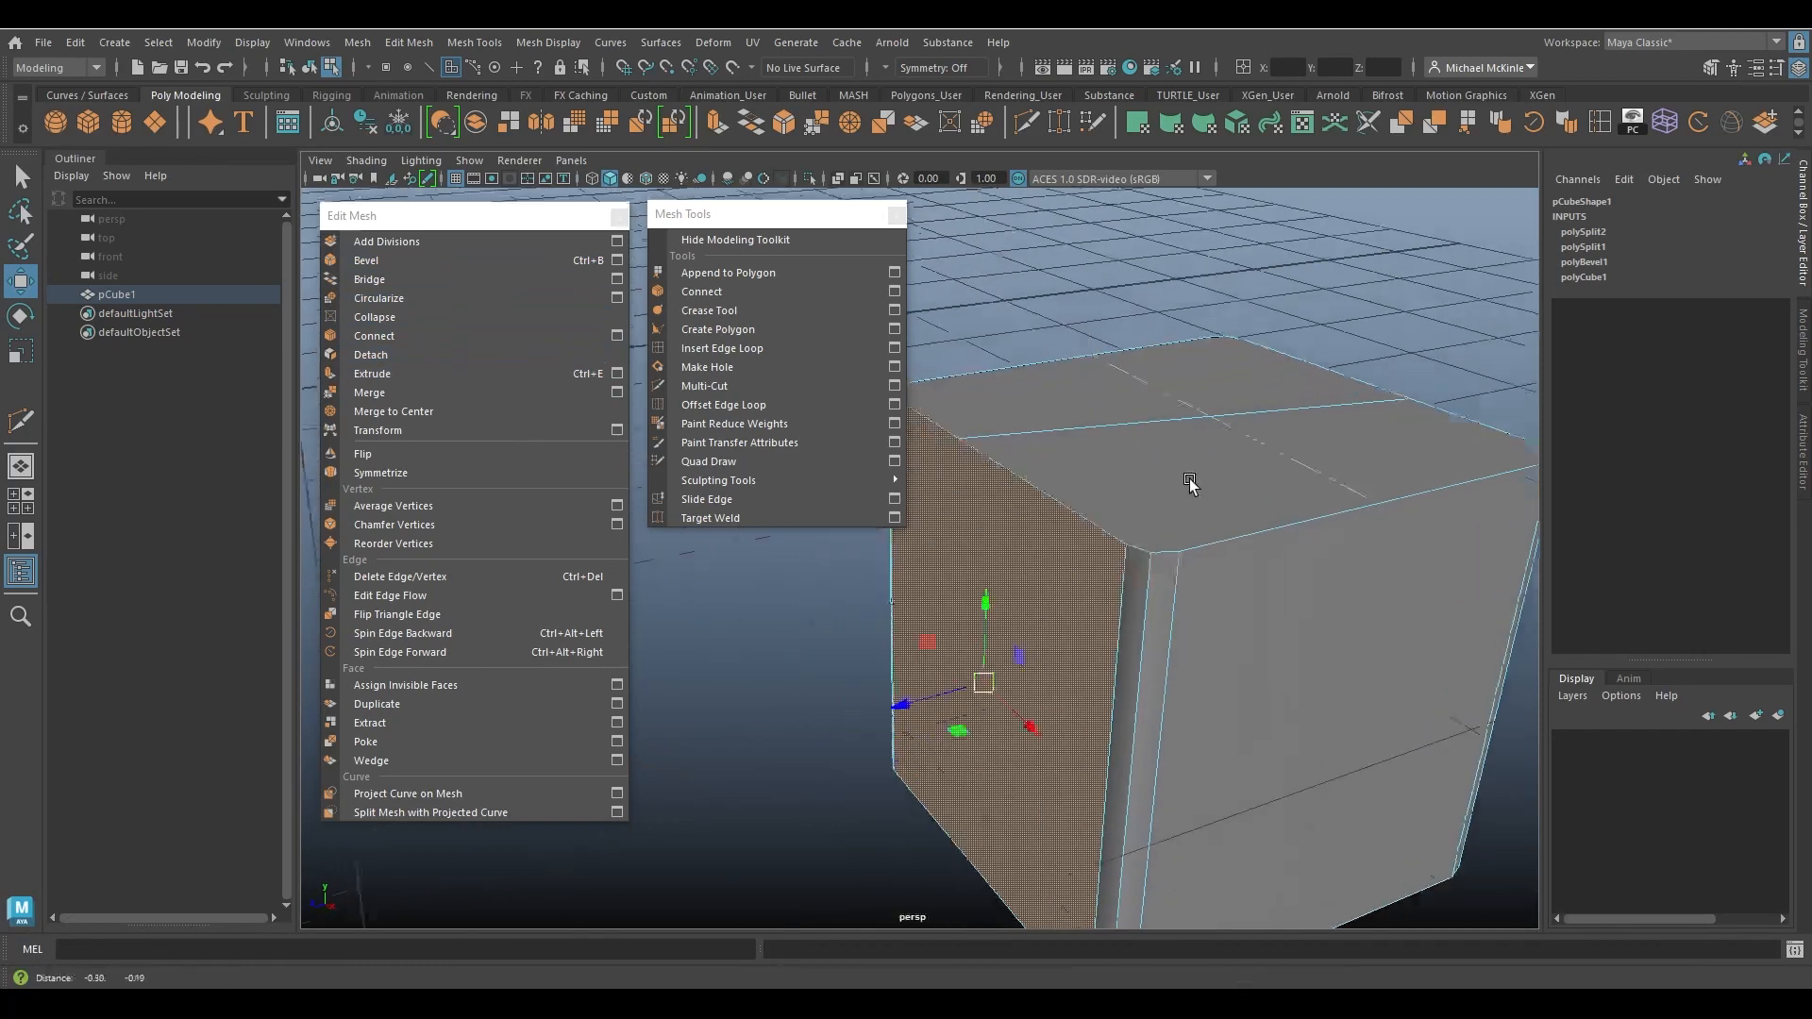
pyautogui.click(394, 372)
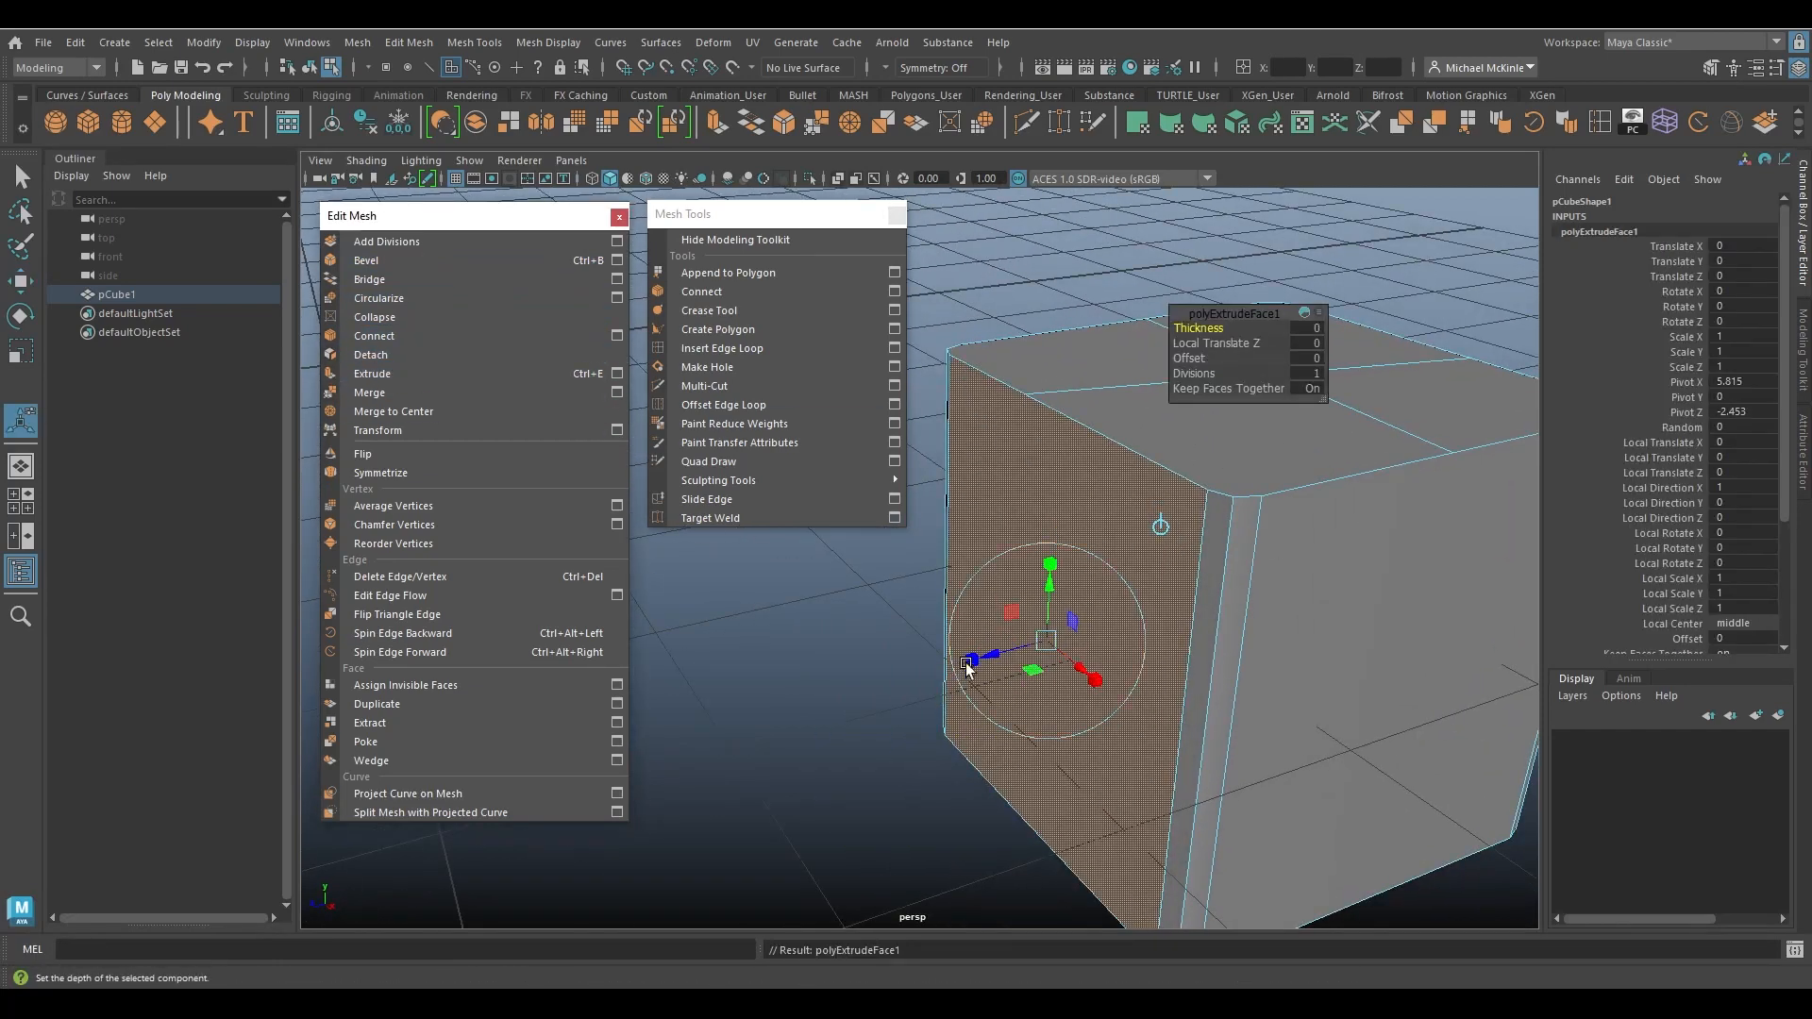
pyautogui.moveTo(972, 658); pyautogui.dragTo(753, 687)
pyautogui.keyDown('alt'); pyautogui.moveTo(1129, 661); pyautogui.dragTo(1198, 619); pyautogui.keyUp('alt')
pyautogui.click(1125, 631)
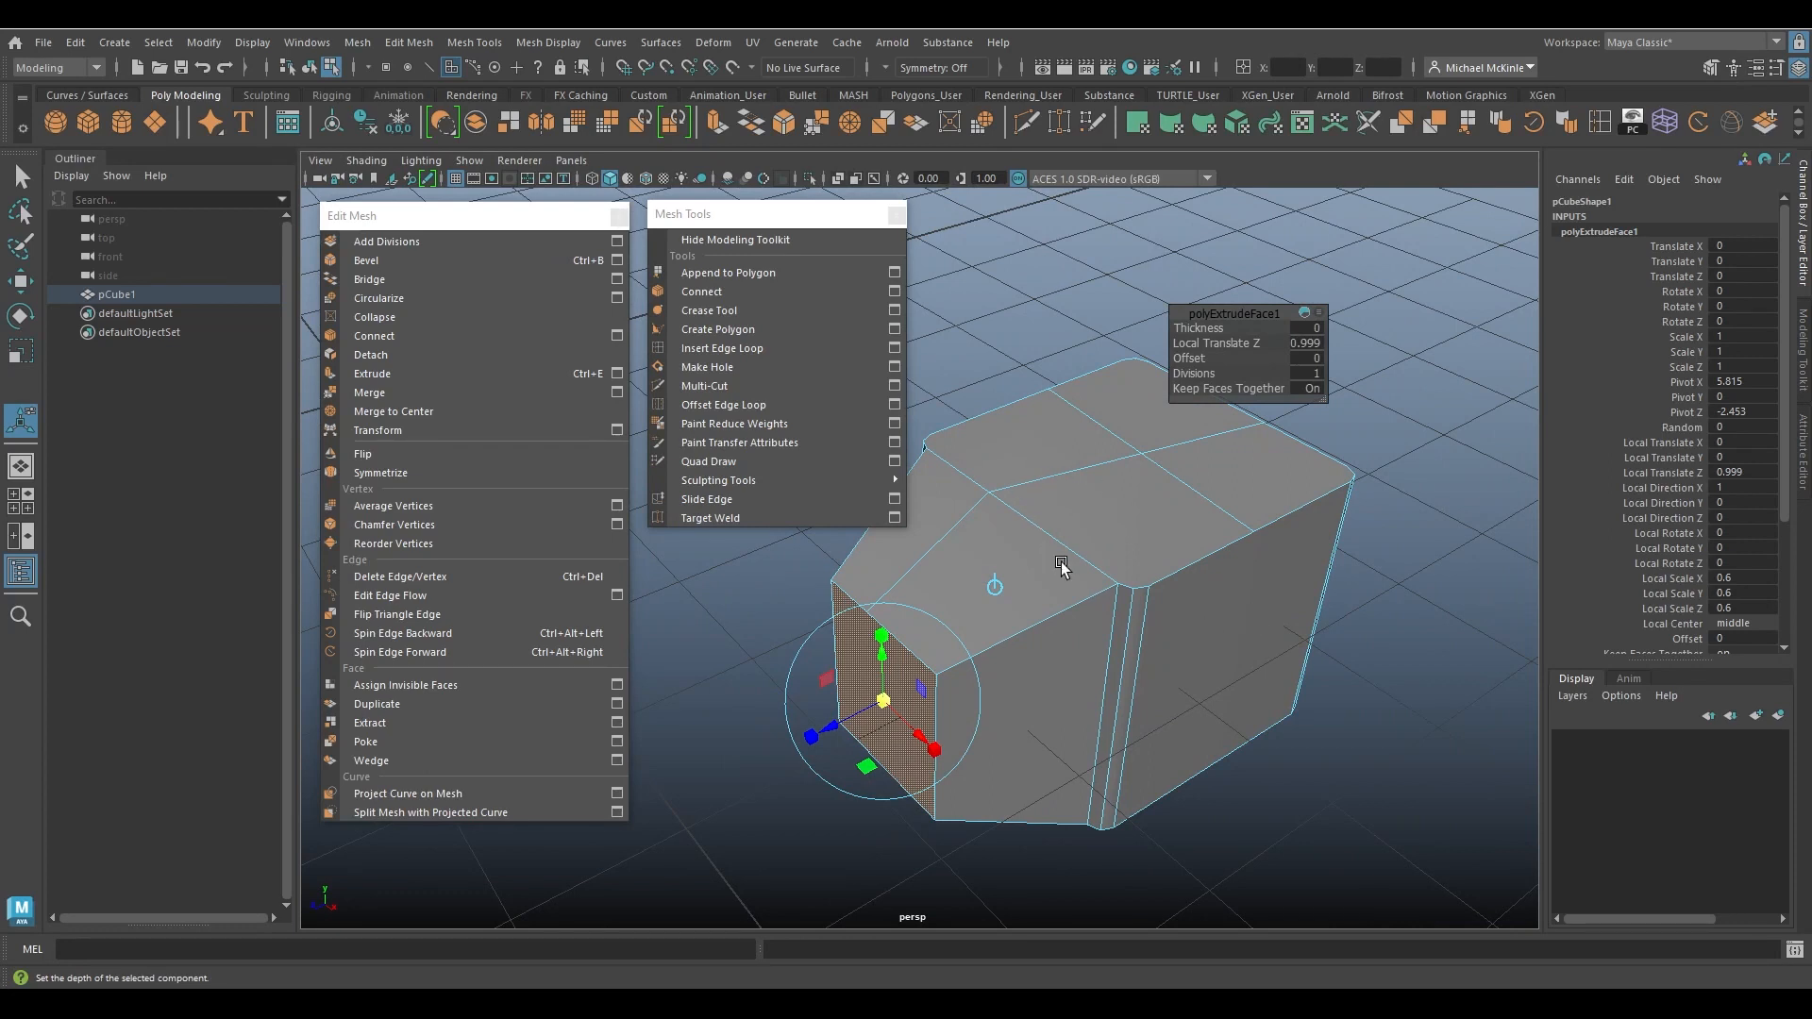
# Return to object mode and insert a horizontal edge loop across the extrusion's side and beveled corner at a weight of about 0.428.
pyautogui.moveTo(753, 211); pyautogui.dragTo(762, 215)
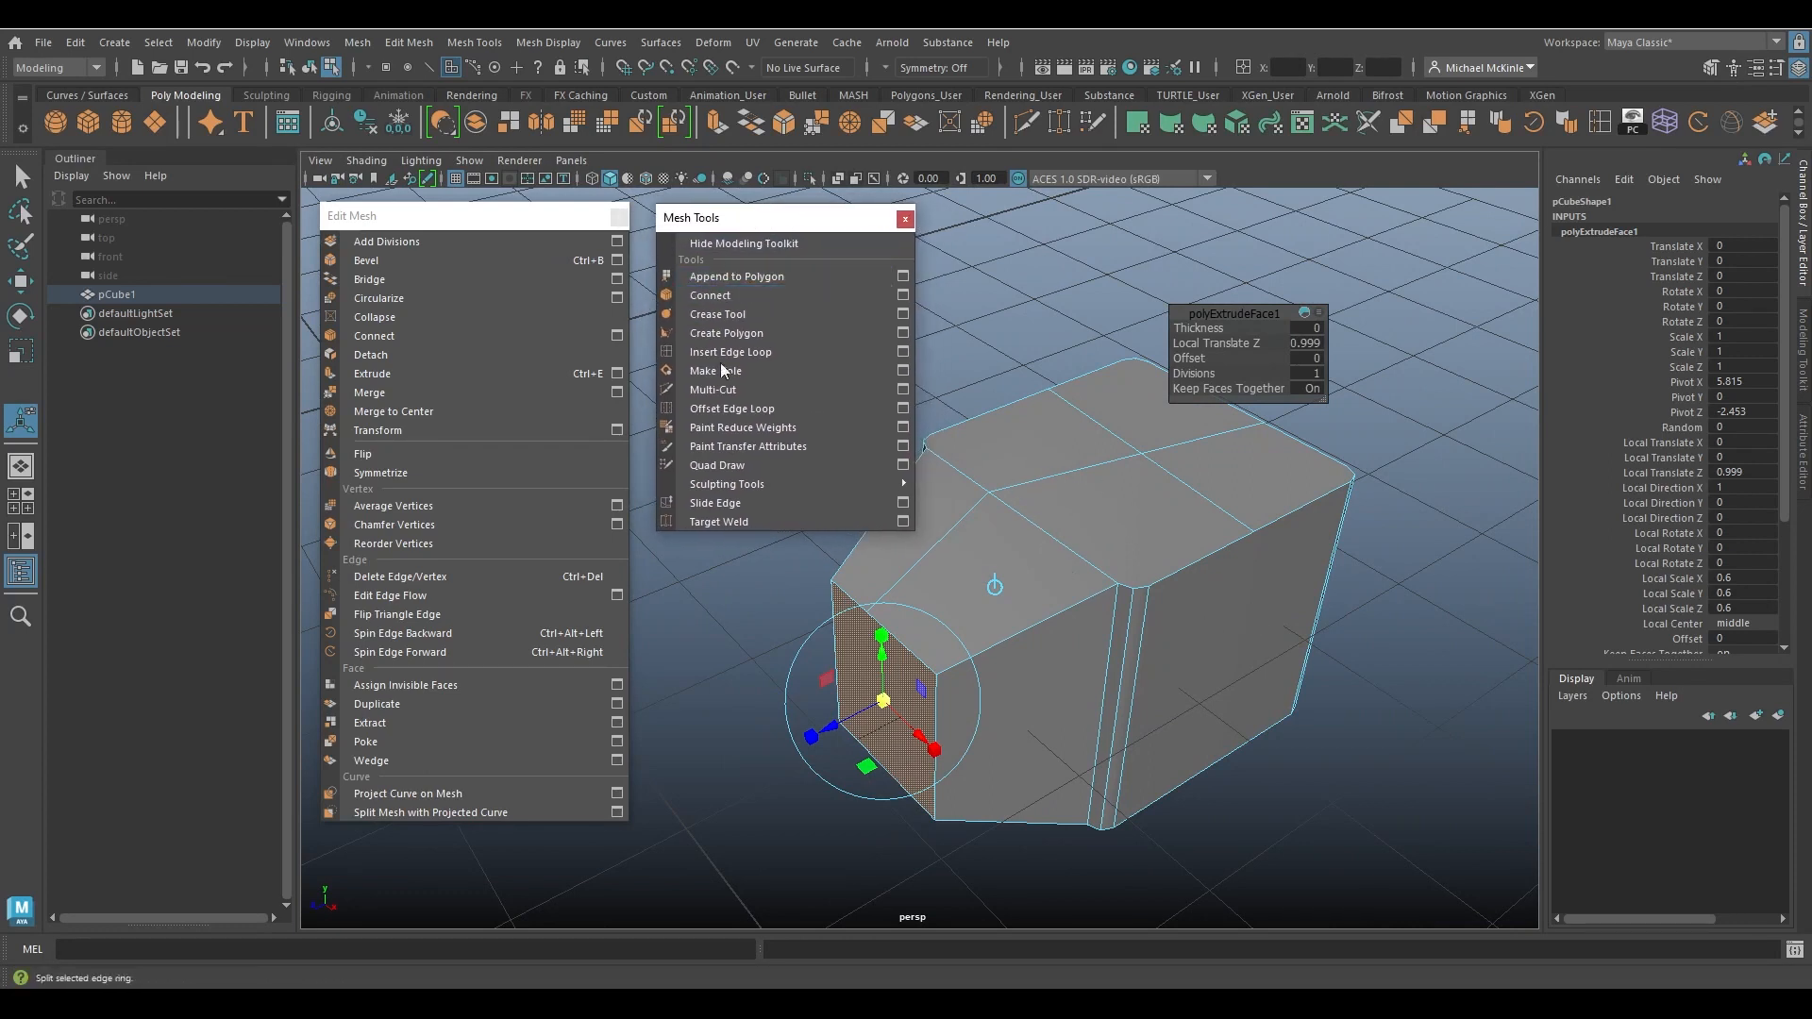
pyautogui.rightClick(1126, 450)
pyautogui.click(1192, 436)
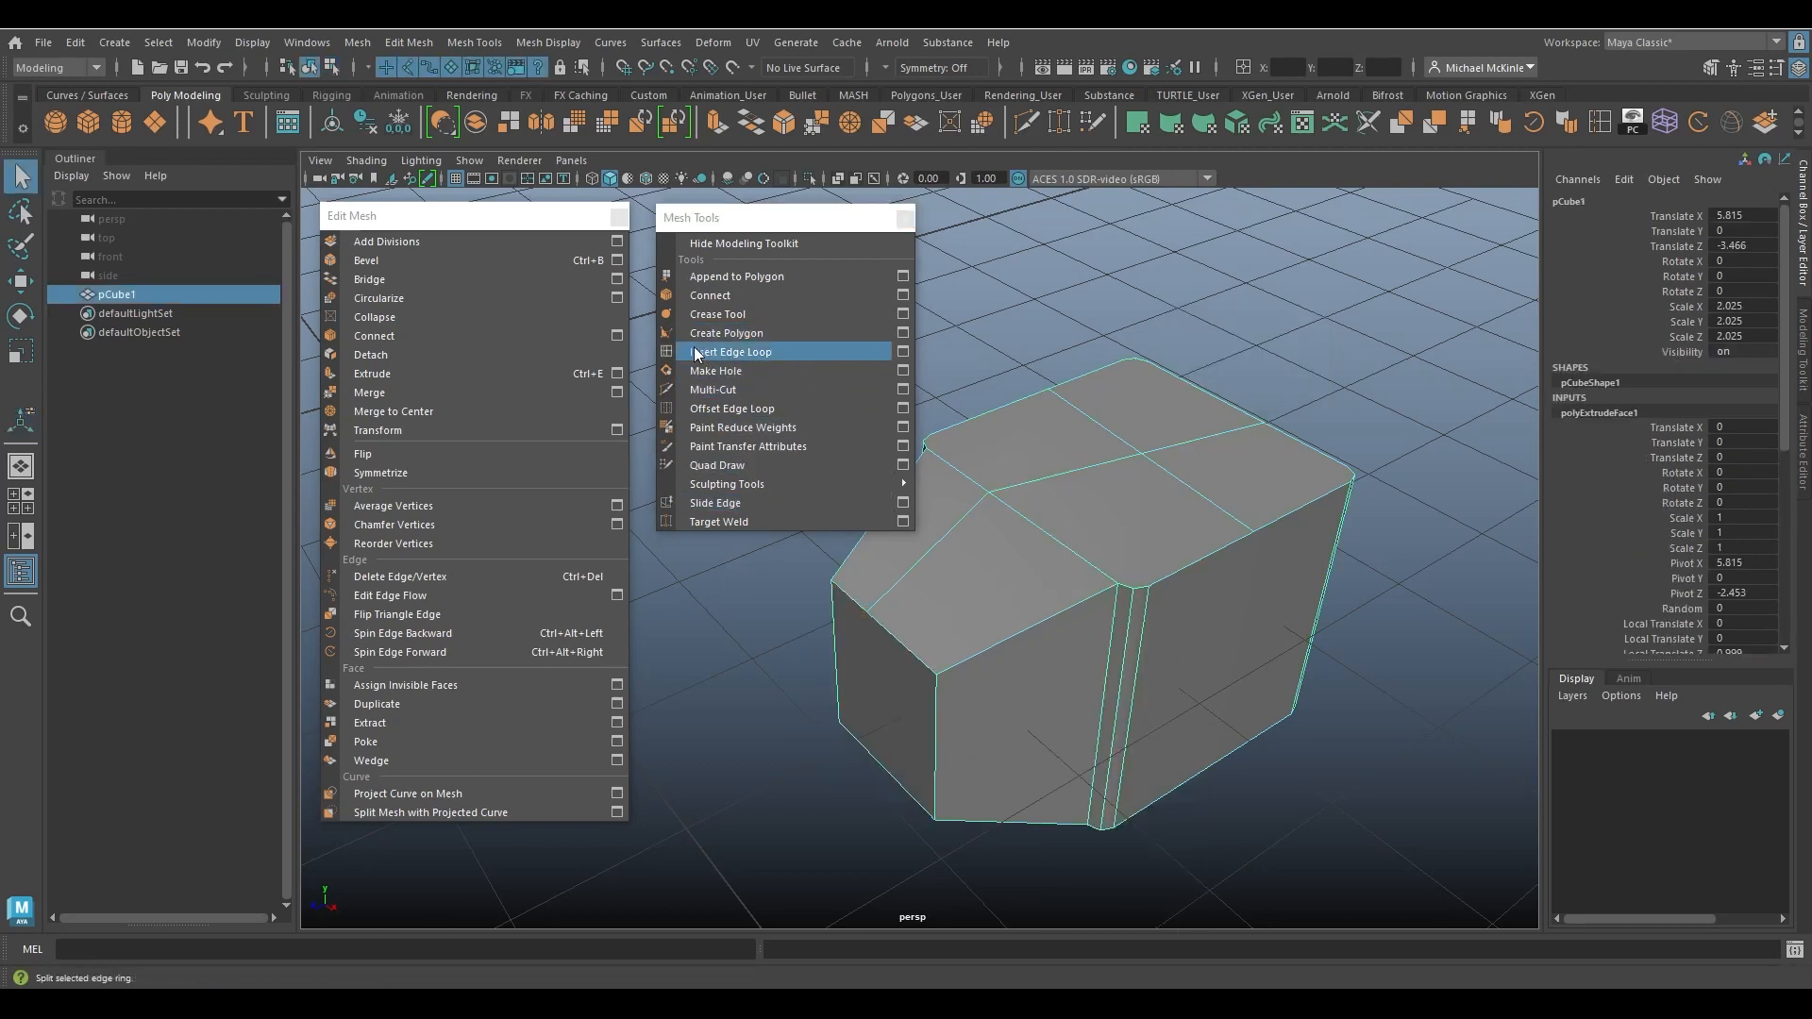
pyautogui.click(732, 352)
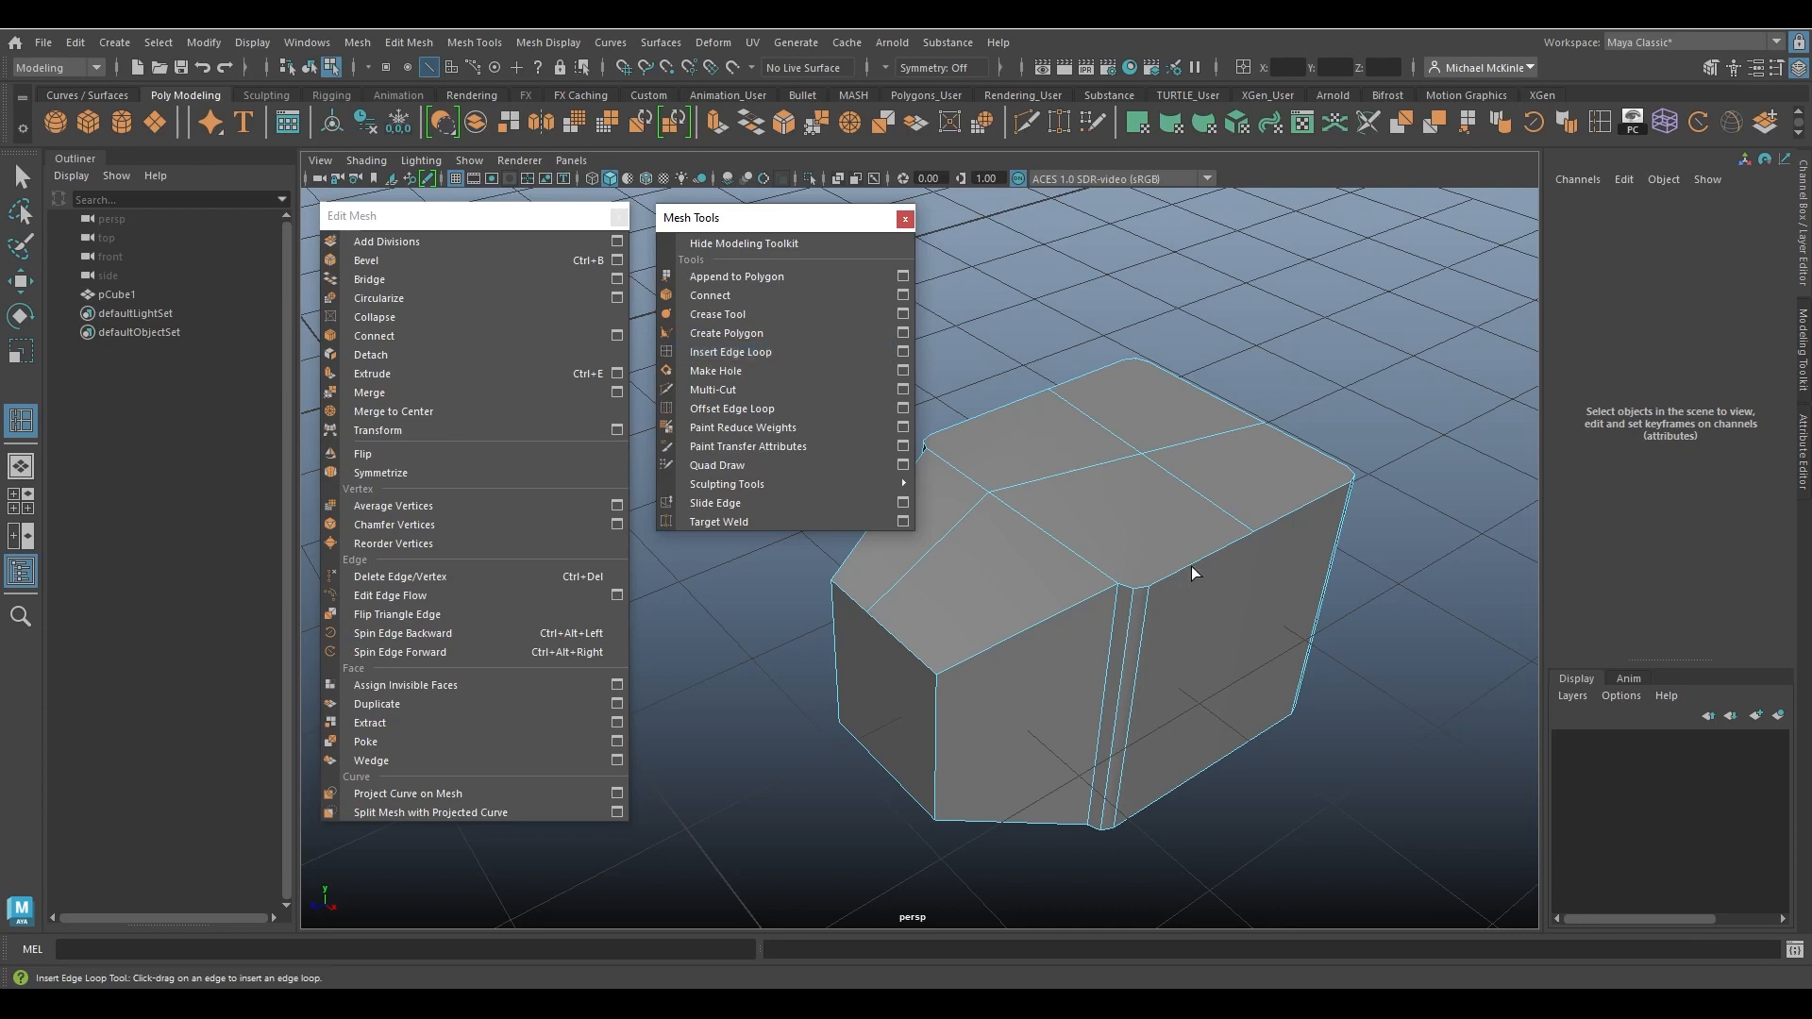
pyautogui.moveTo(1136, 668); pyautogui.dragTo(1124, 749)
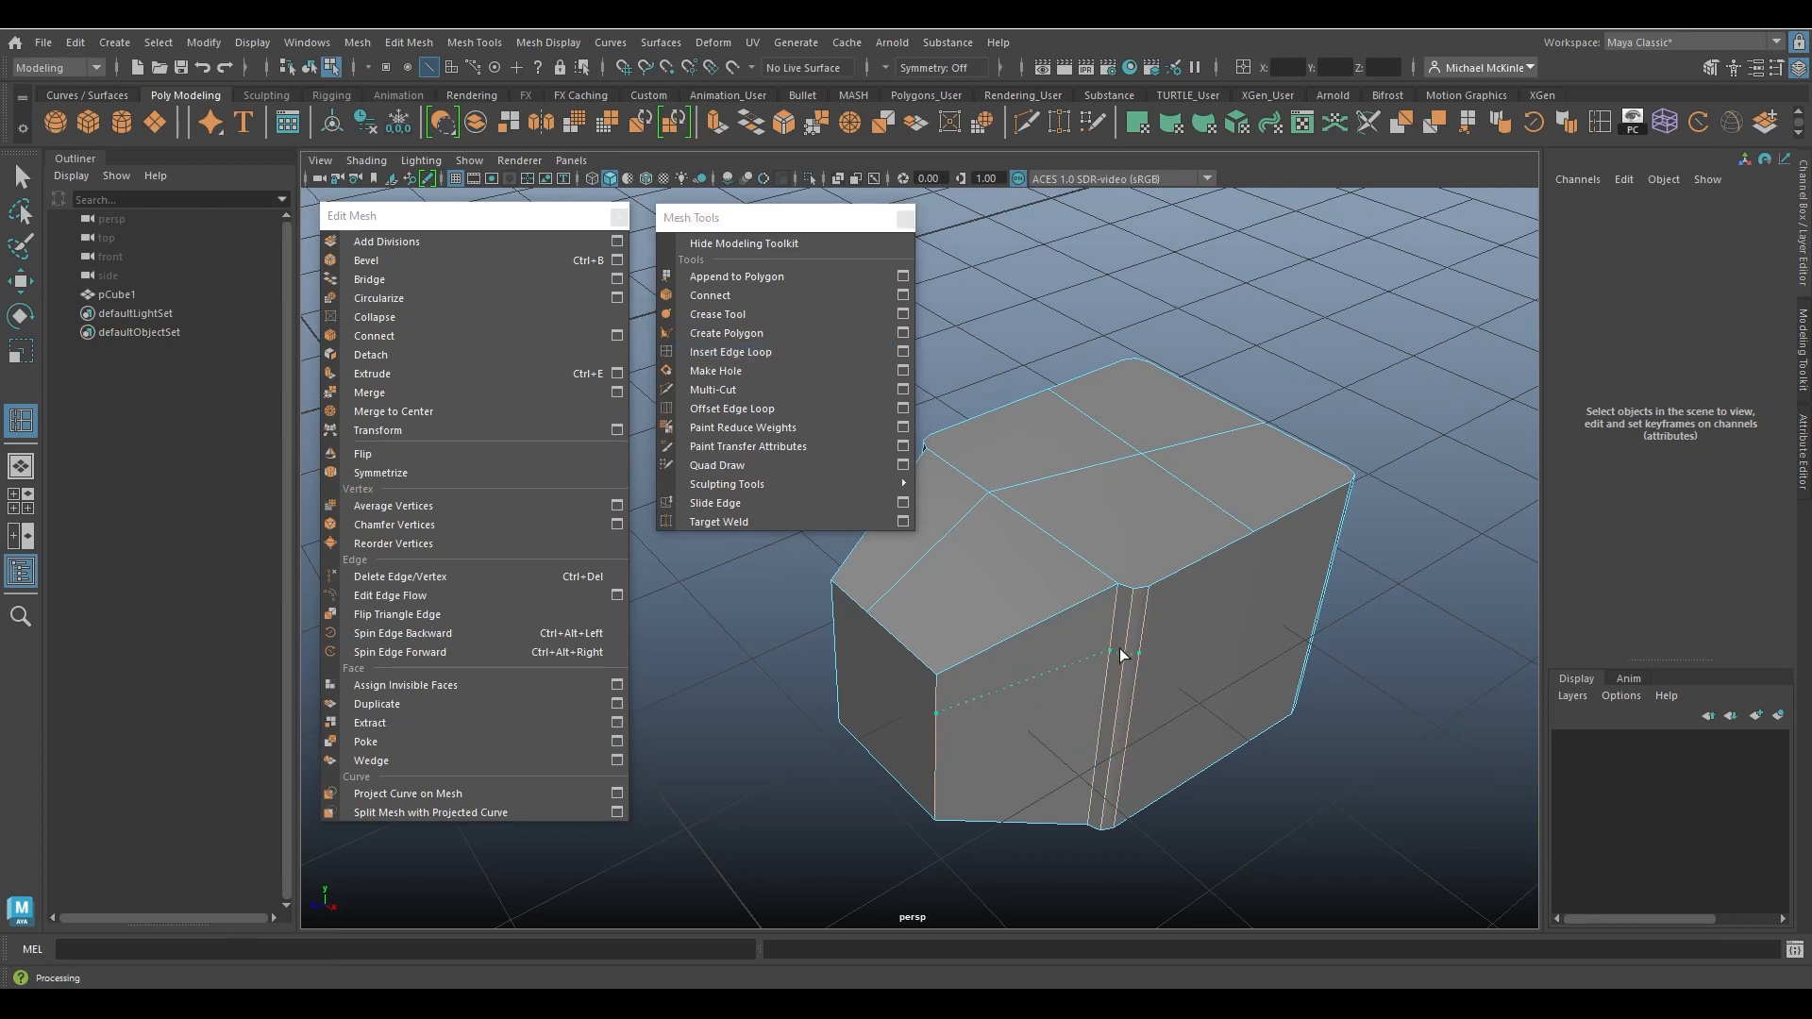
pyautogui.moveTo(1121, 654); pyautogui.dragTo(1114, 733)
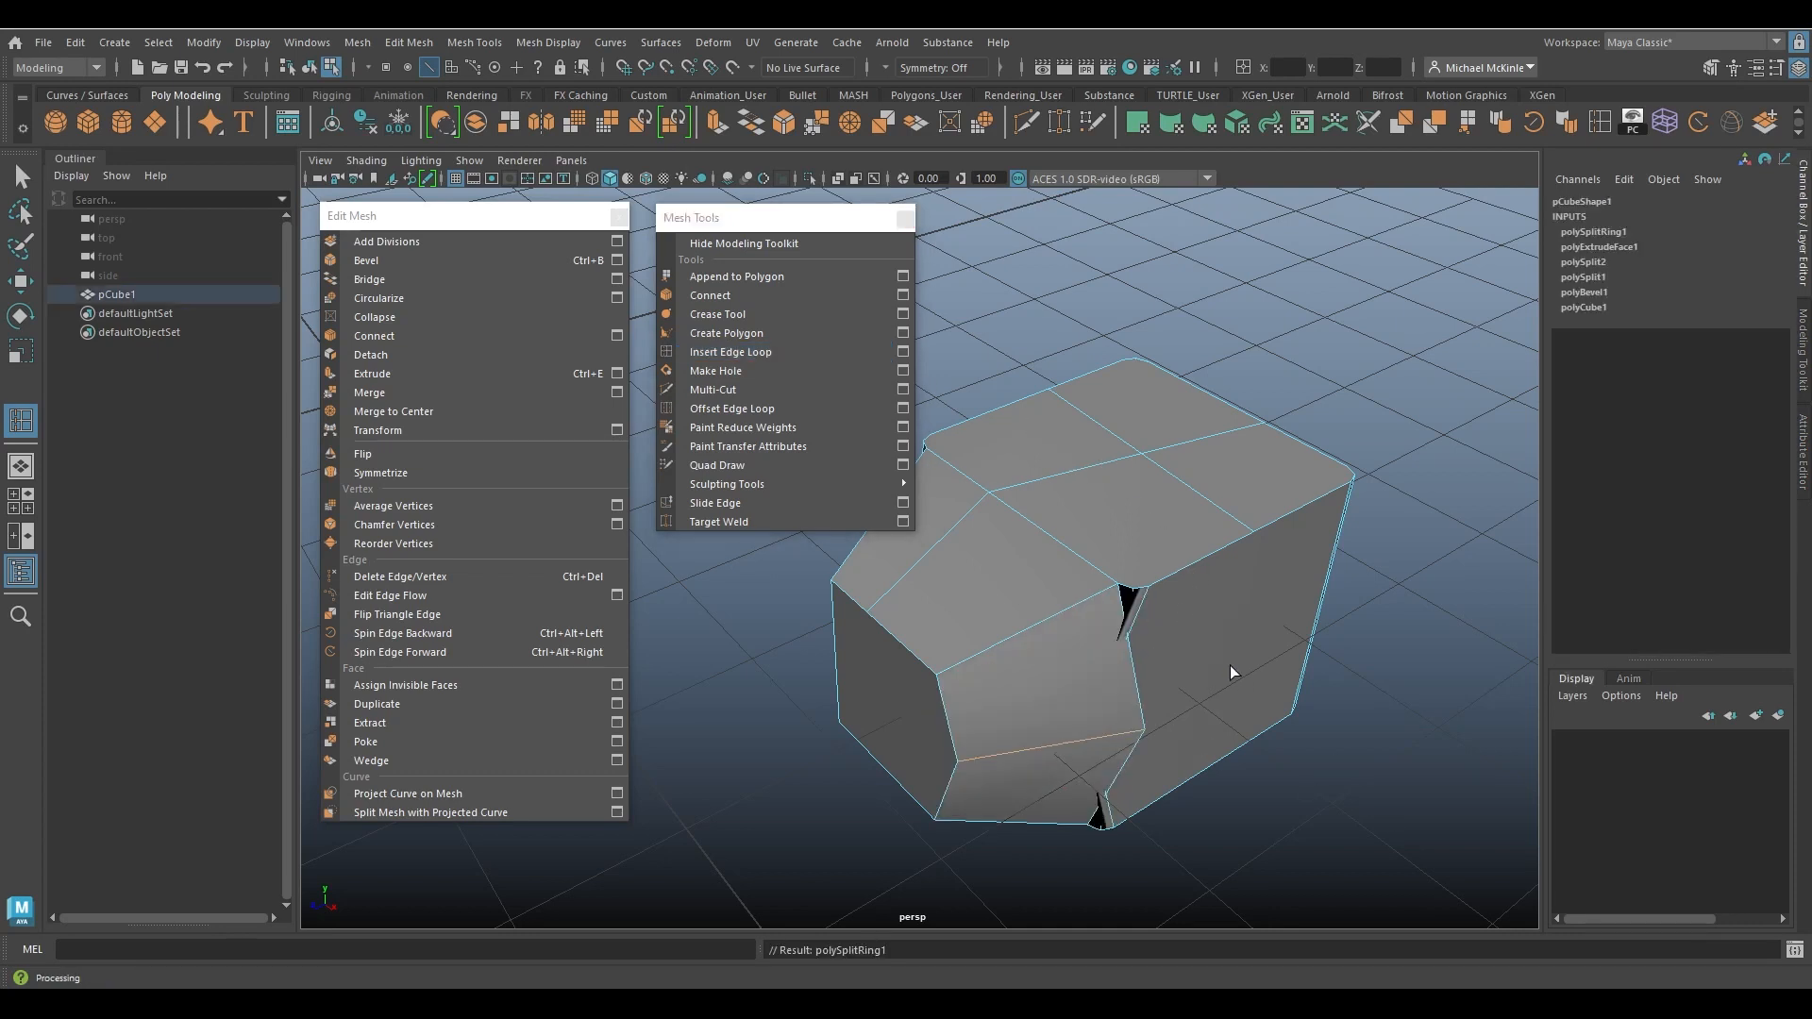
# Turn off Insert With Edge Flow in the cube's polySplitRing1 history node.
pyautogui.keyDown('alt'); pyautogui.moveTo(1231, 665); pyautogui.dragTo(1153, 670); pyautogui.keyUp('alt')
pyautogui.keyDown('alt'); pyautogui.moveTo(1165, 544); pyautogui.dragTo(1215, 608, button='right'); pyautogui.keyUp('alt')
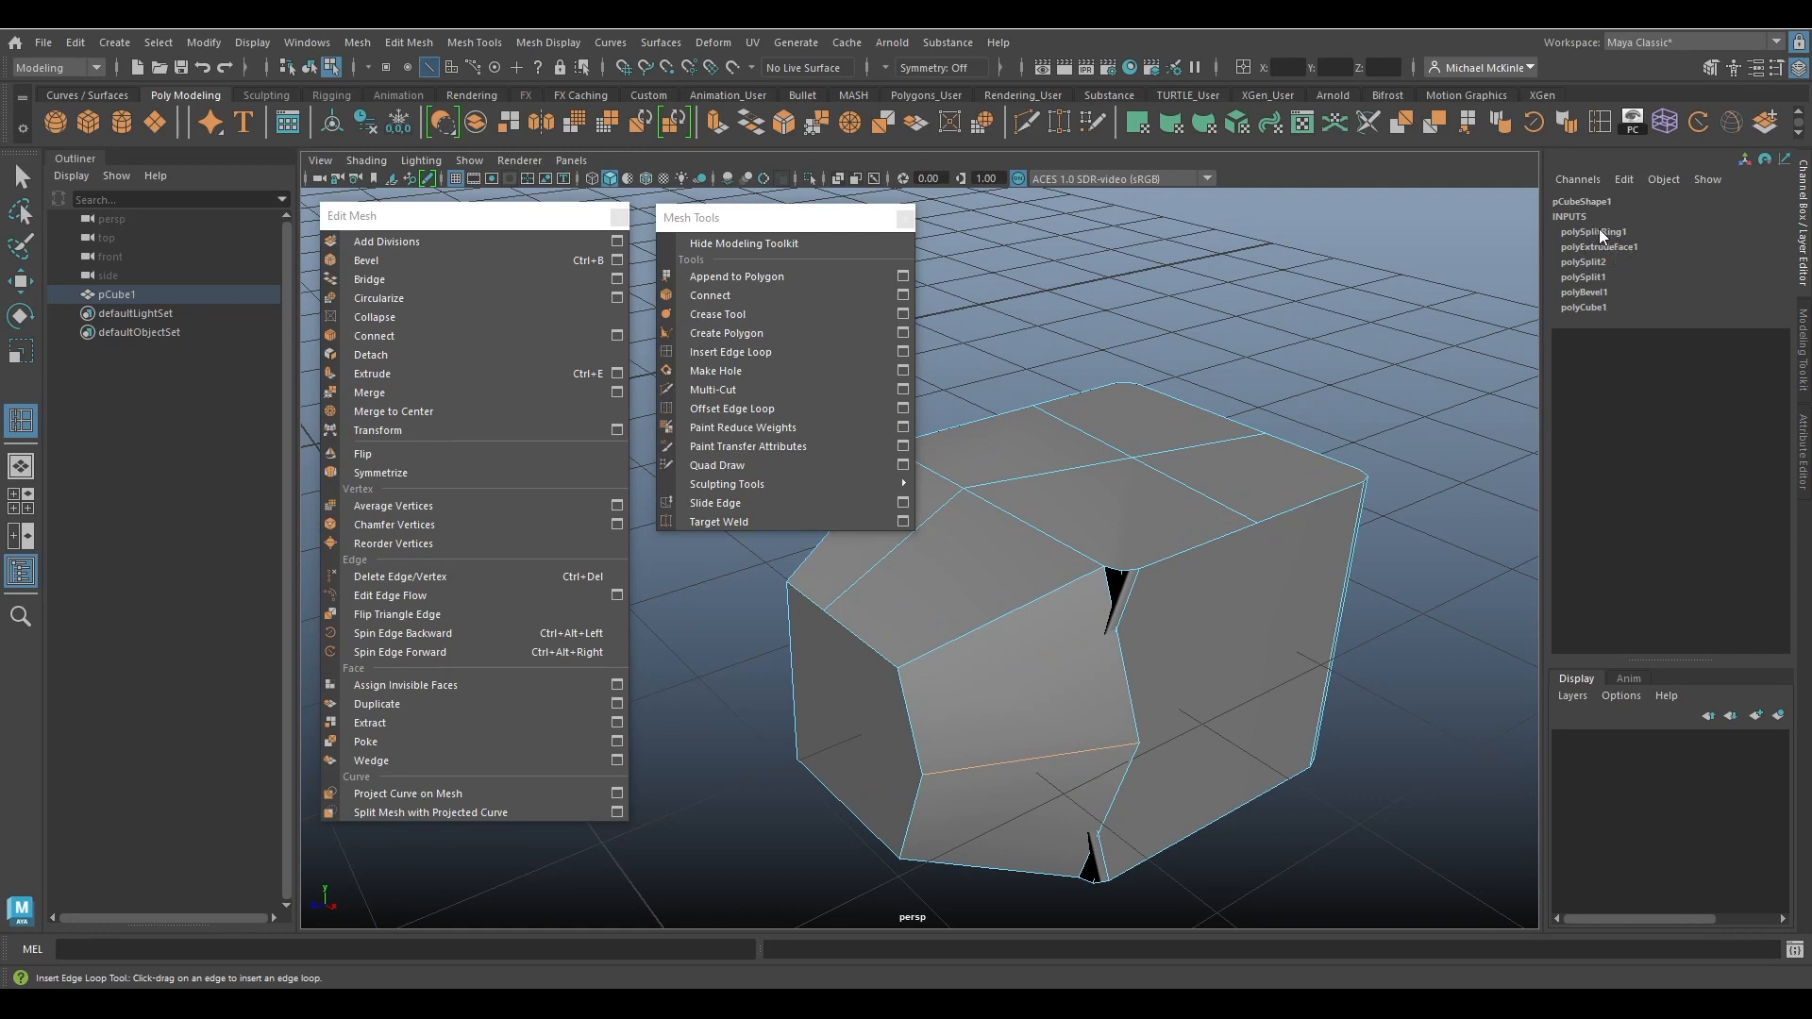
pyautogui.press('q')
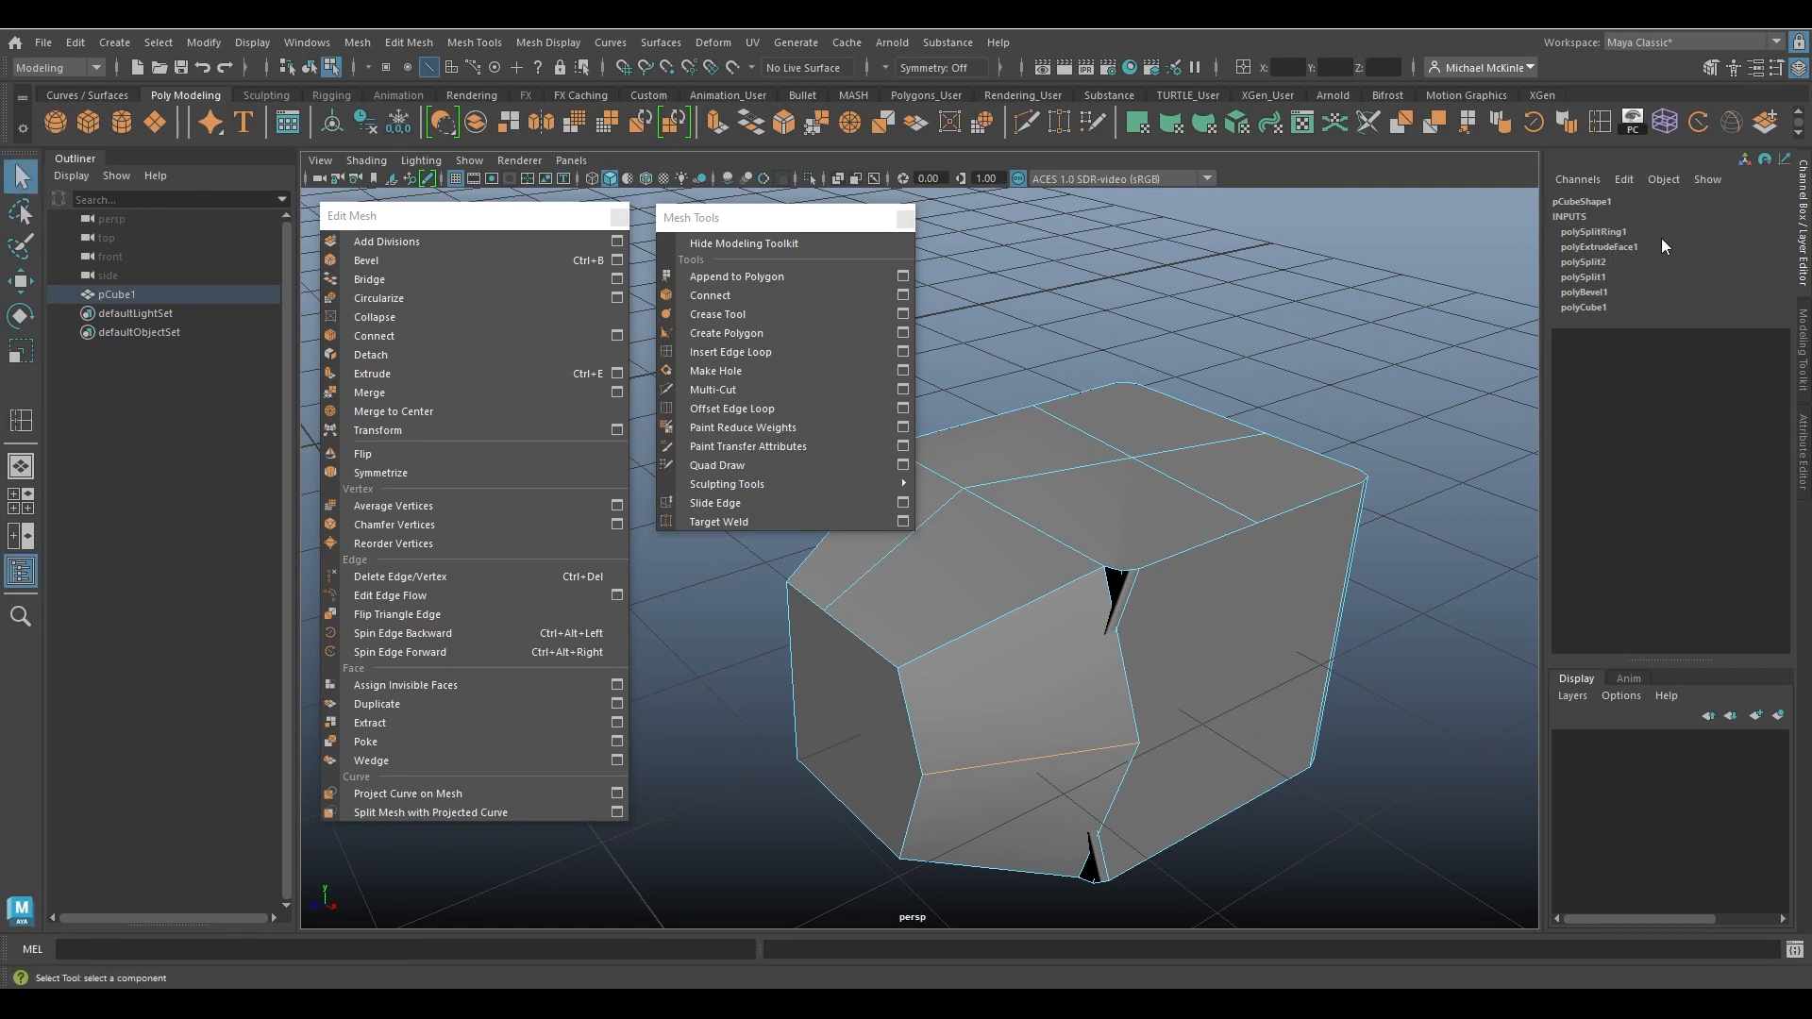
pyautogui.click(310, 67)
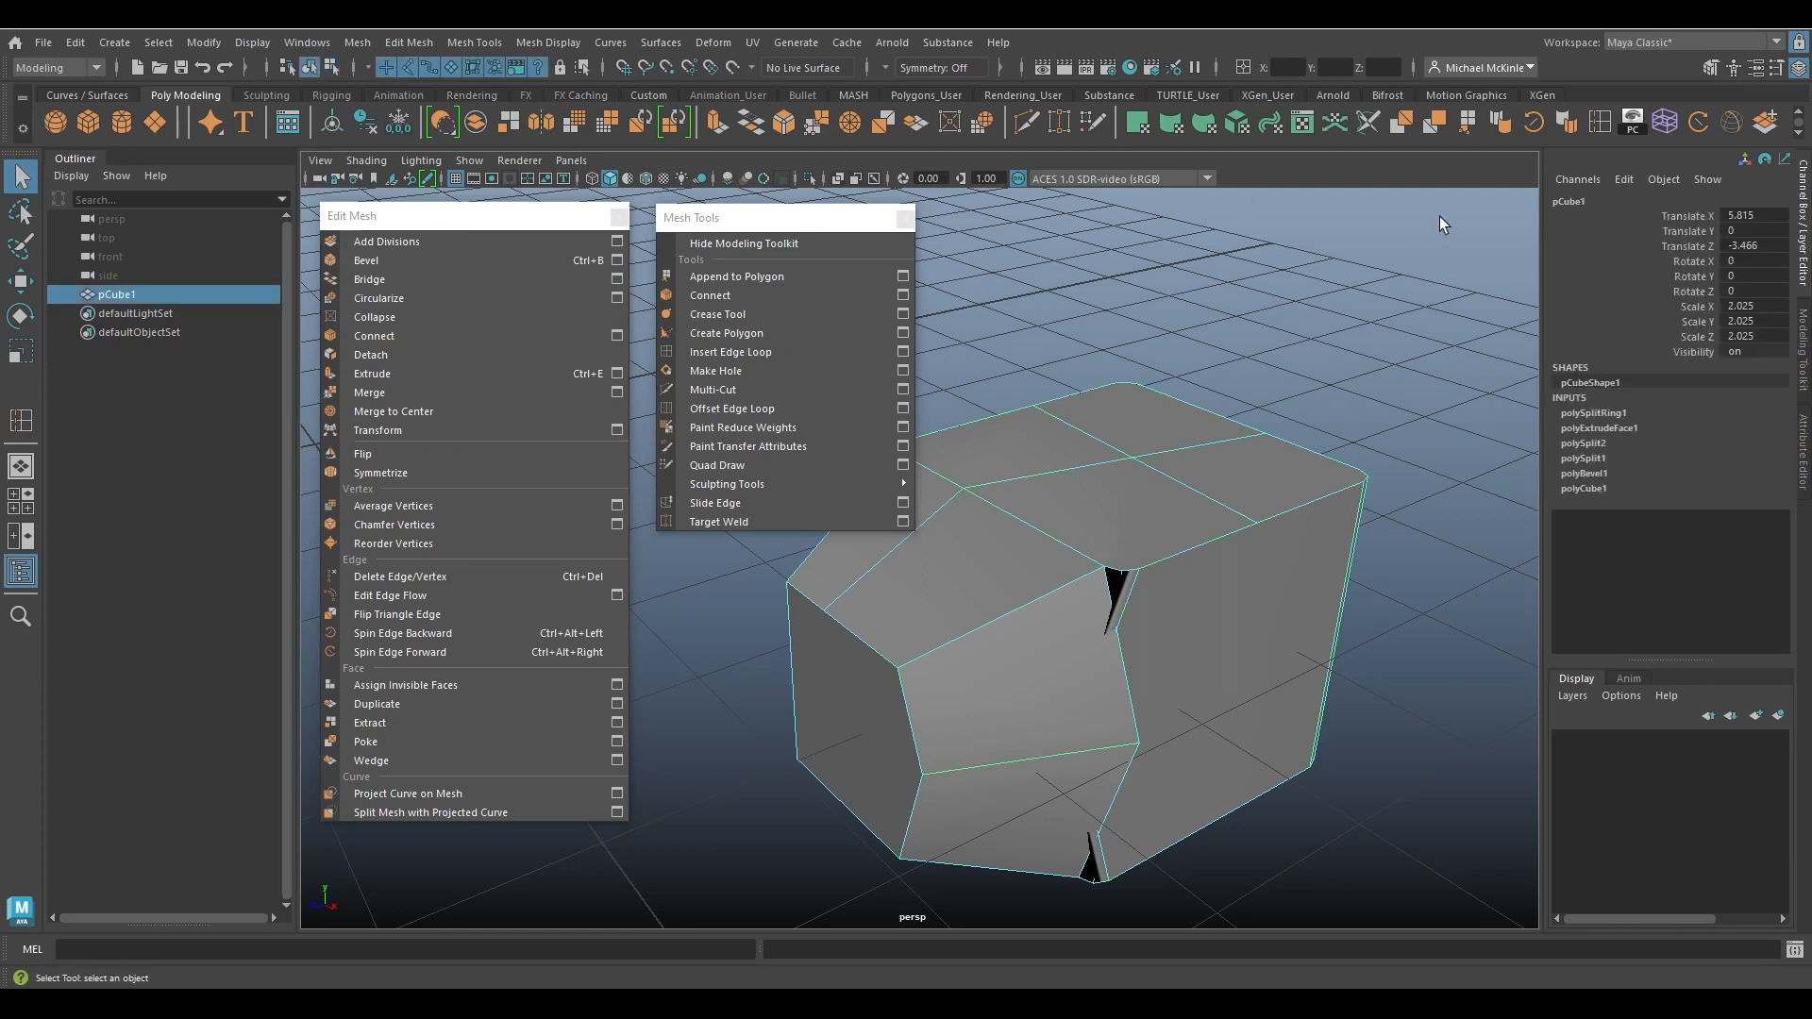
pyautogui.click(1607, 417)
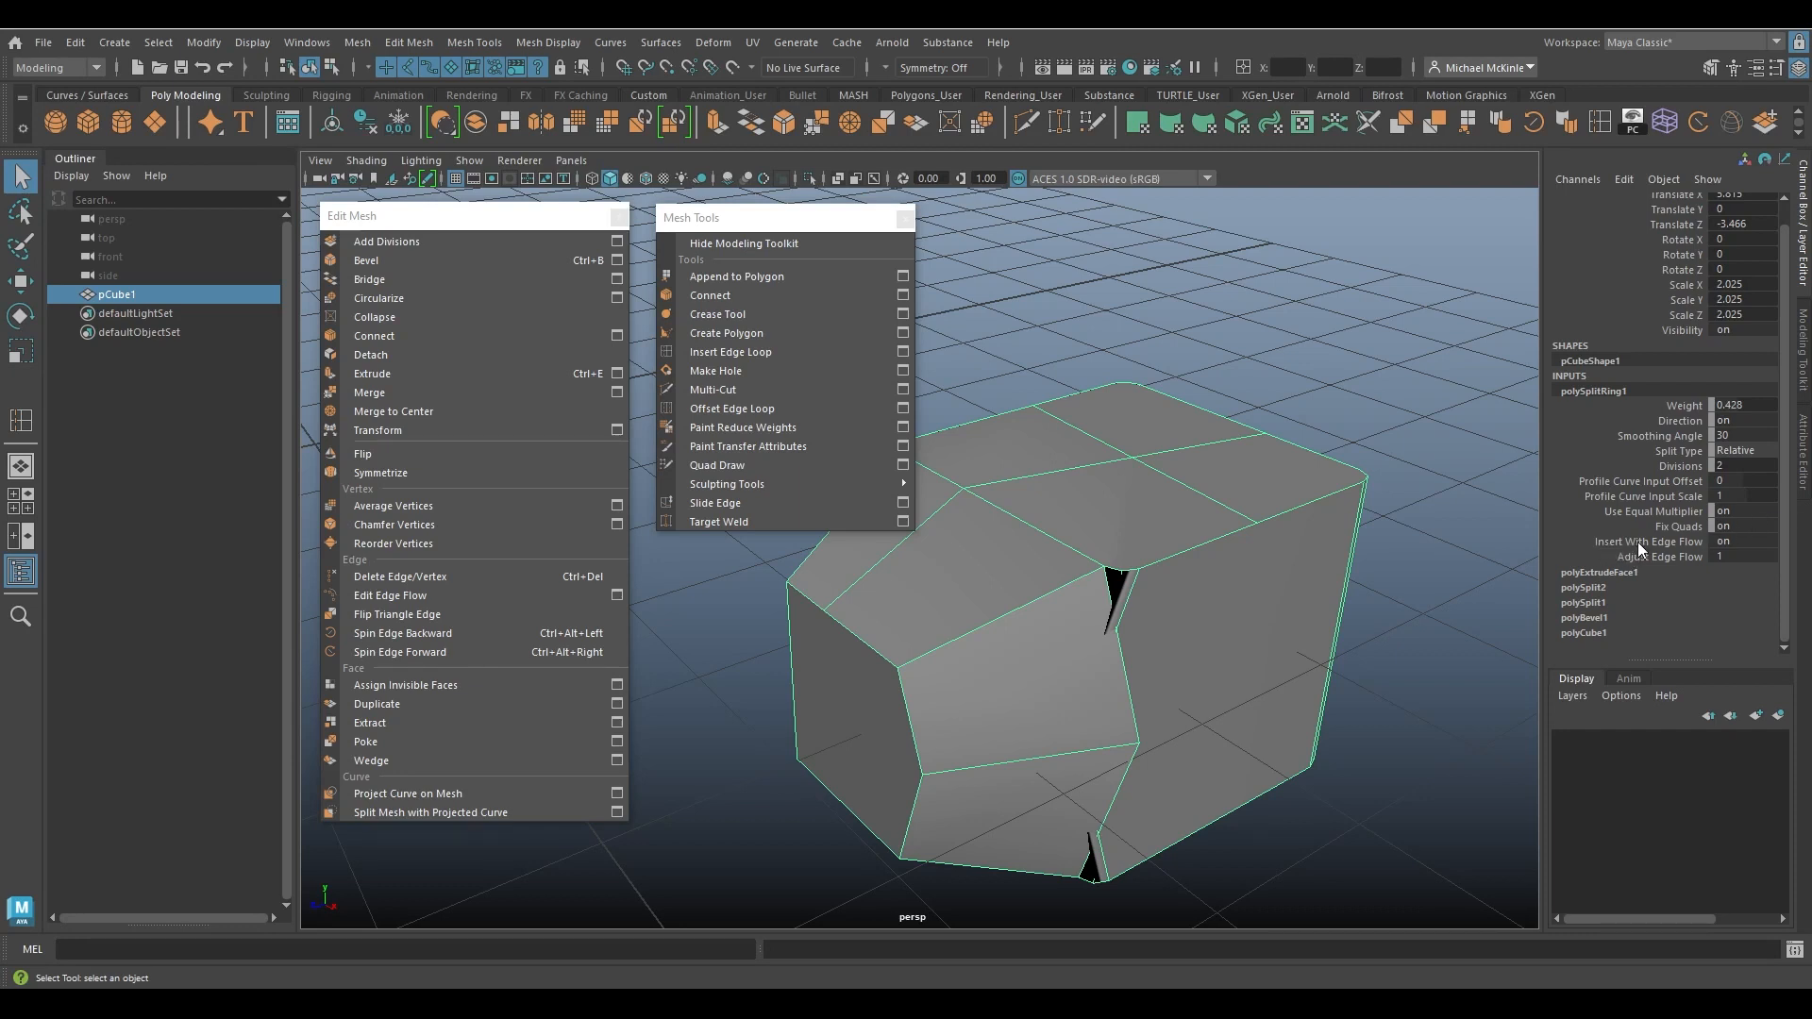
pyautogui.click(1737, 542)
pyautogui.write('0')
pyautogui.press('Return')
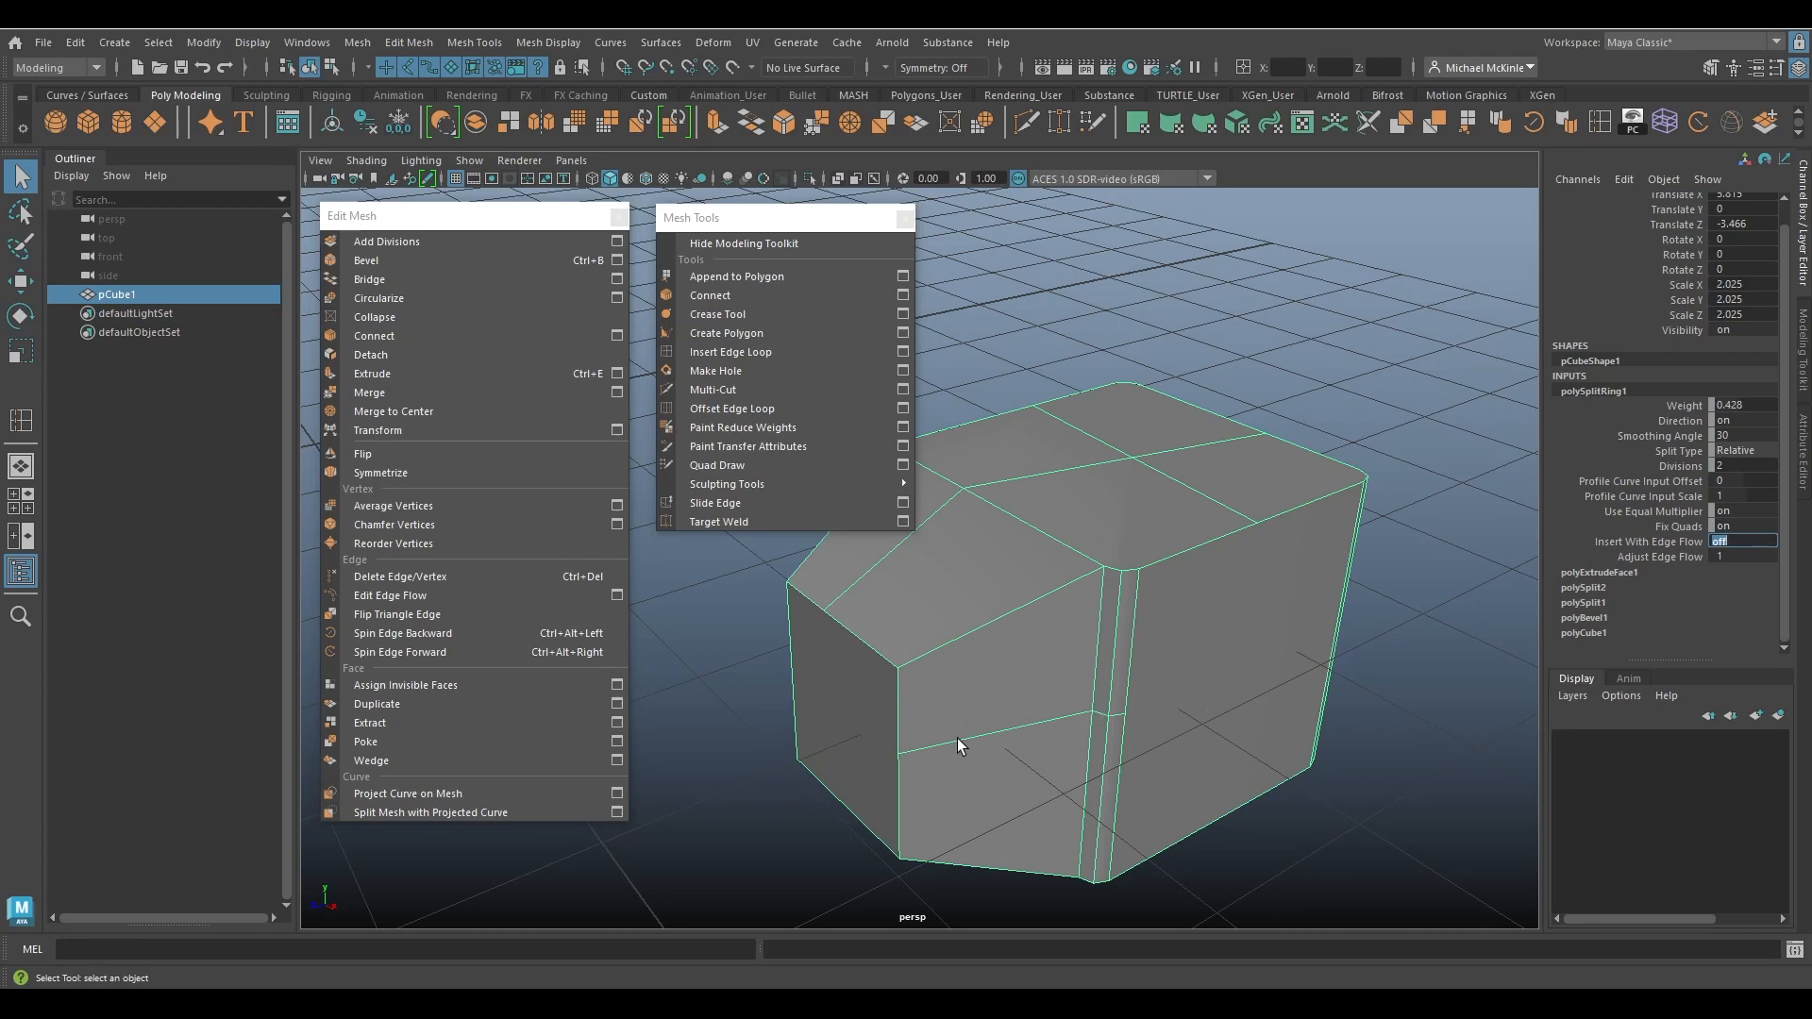
# Activate the Move tool on the cube and close the floating Mesh Tools and Edit Mesh windows.
pyautogui.moveTo(1233, 563)
pyautogui.keyDown('alt'); pyautogui.mouseDown()
pyautogui.moveTo(1259, 570)
pyautogui.moveTo(1242, 595)
pyautogui.moveTo(1173, 578)
pyautogui.moveTo(1246, 530)
pyautogui.moveTo(1257, 541)
pyautogui.moveTo(1223, 568)
pyautogui.mouseUp(); pyautogui.keyUp('alt')
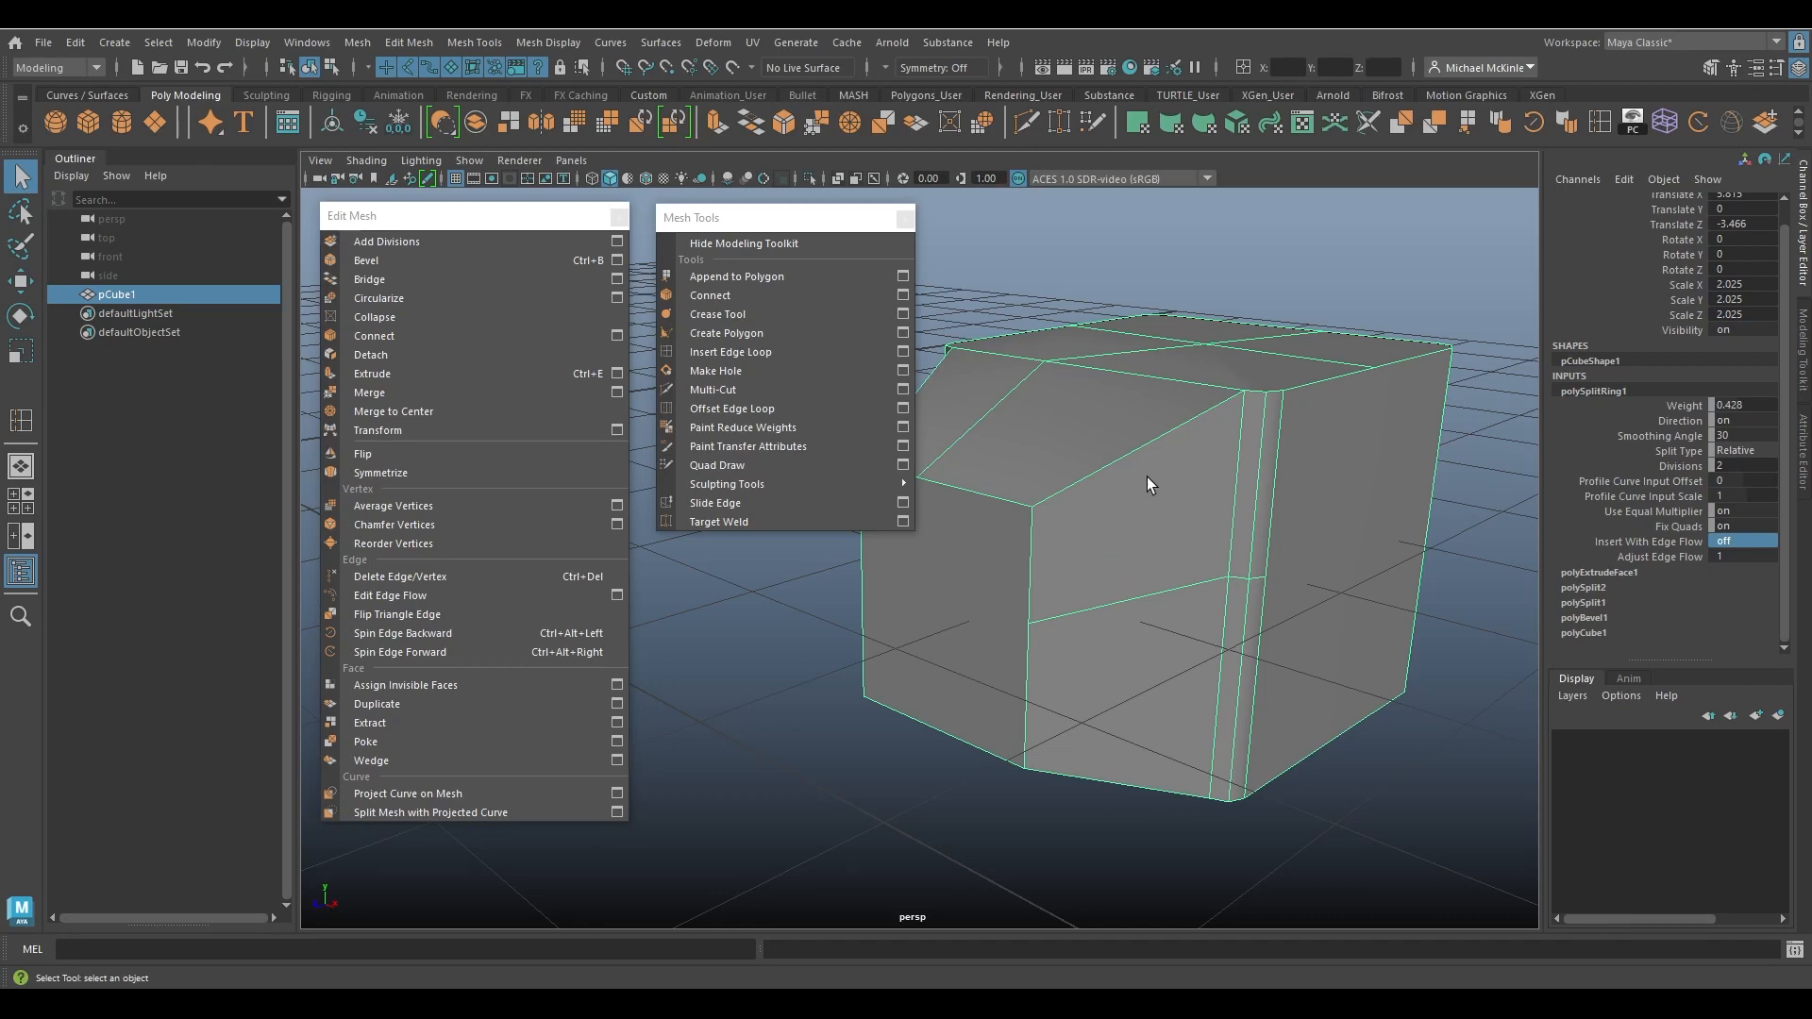
pyautogui.keyDown('alt'); pyautogui.moveTo(1159, 434); pyautogui.dragTo(1209, 520); pyautogui.keyUp('alt')
pyautogui.click(1286, 525)
pyautogui.press('w')
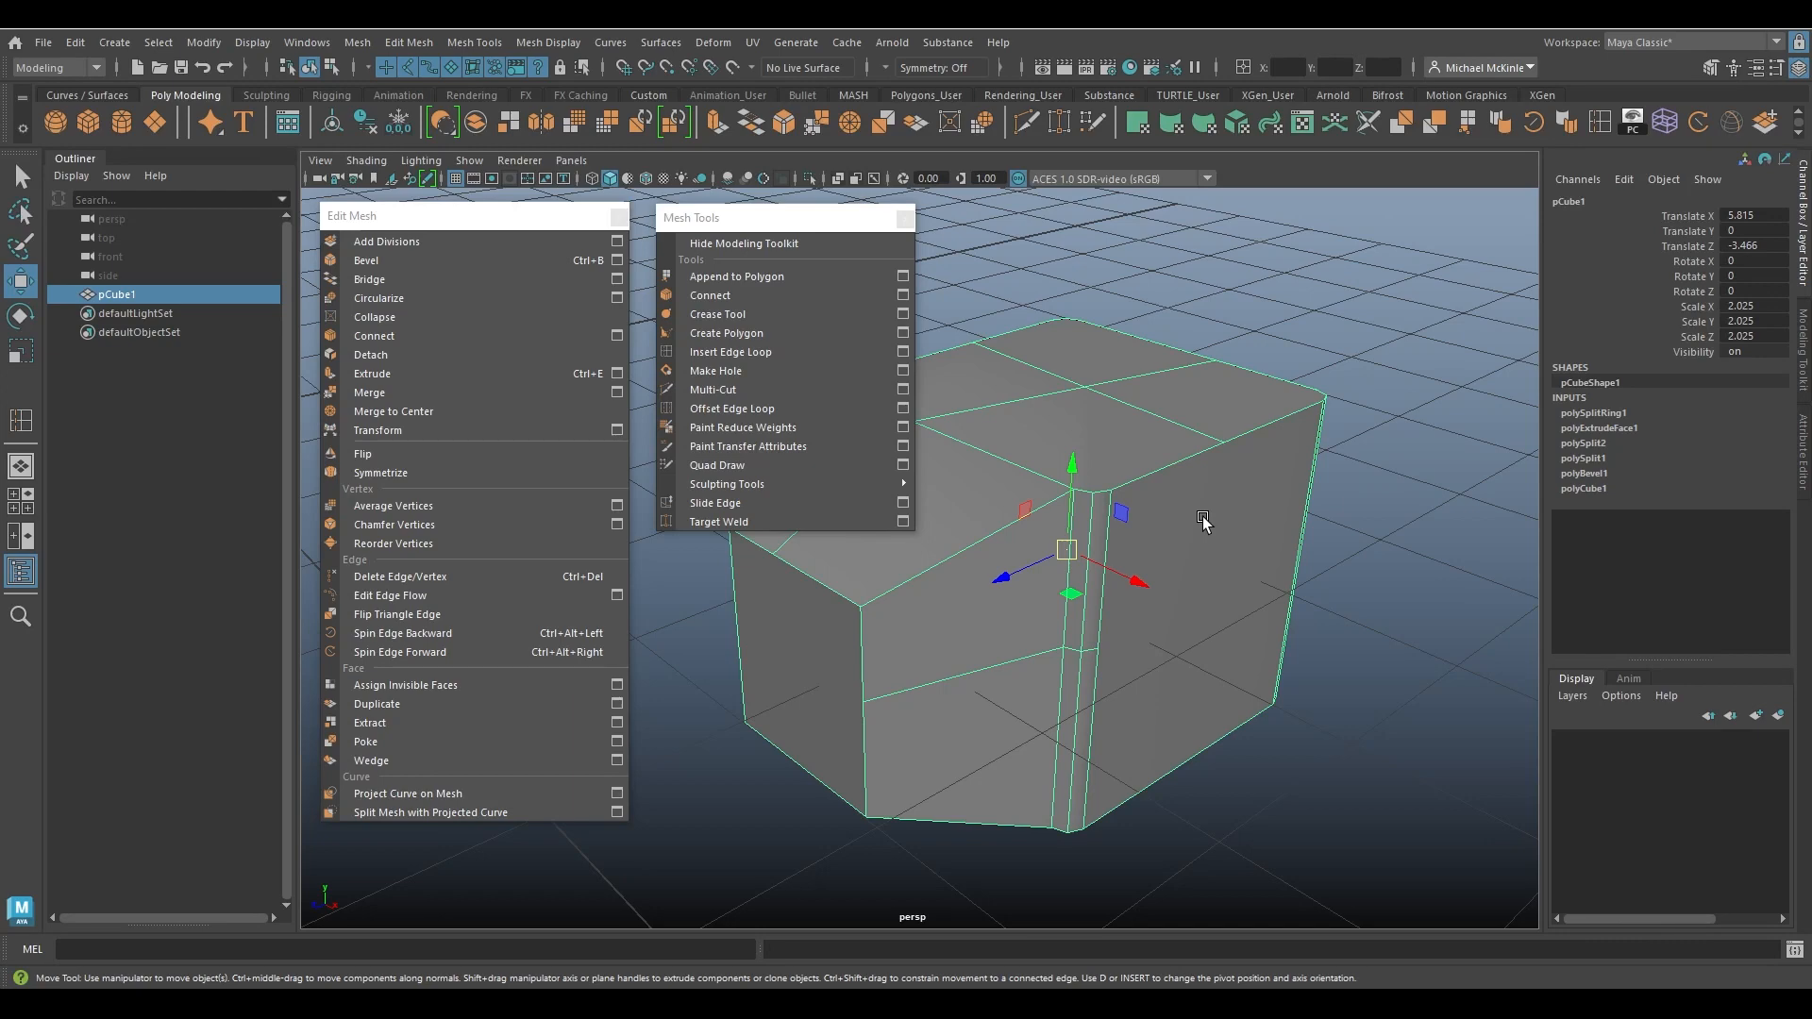
pyautogui.click(904, 218)
pyautogui.click(619, 218)
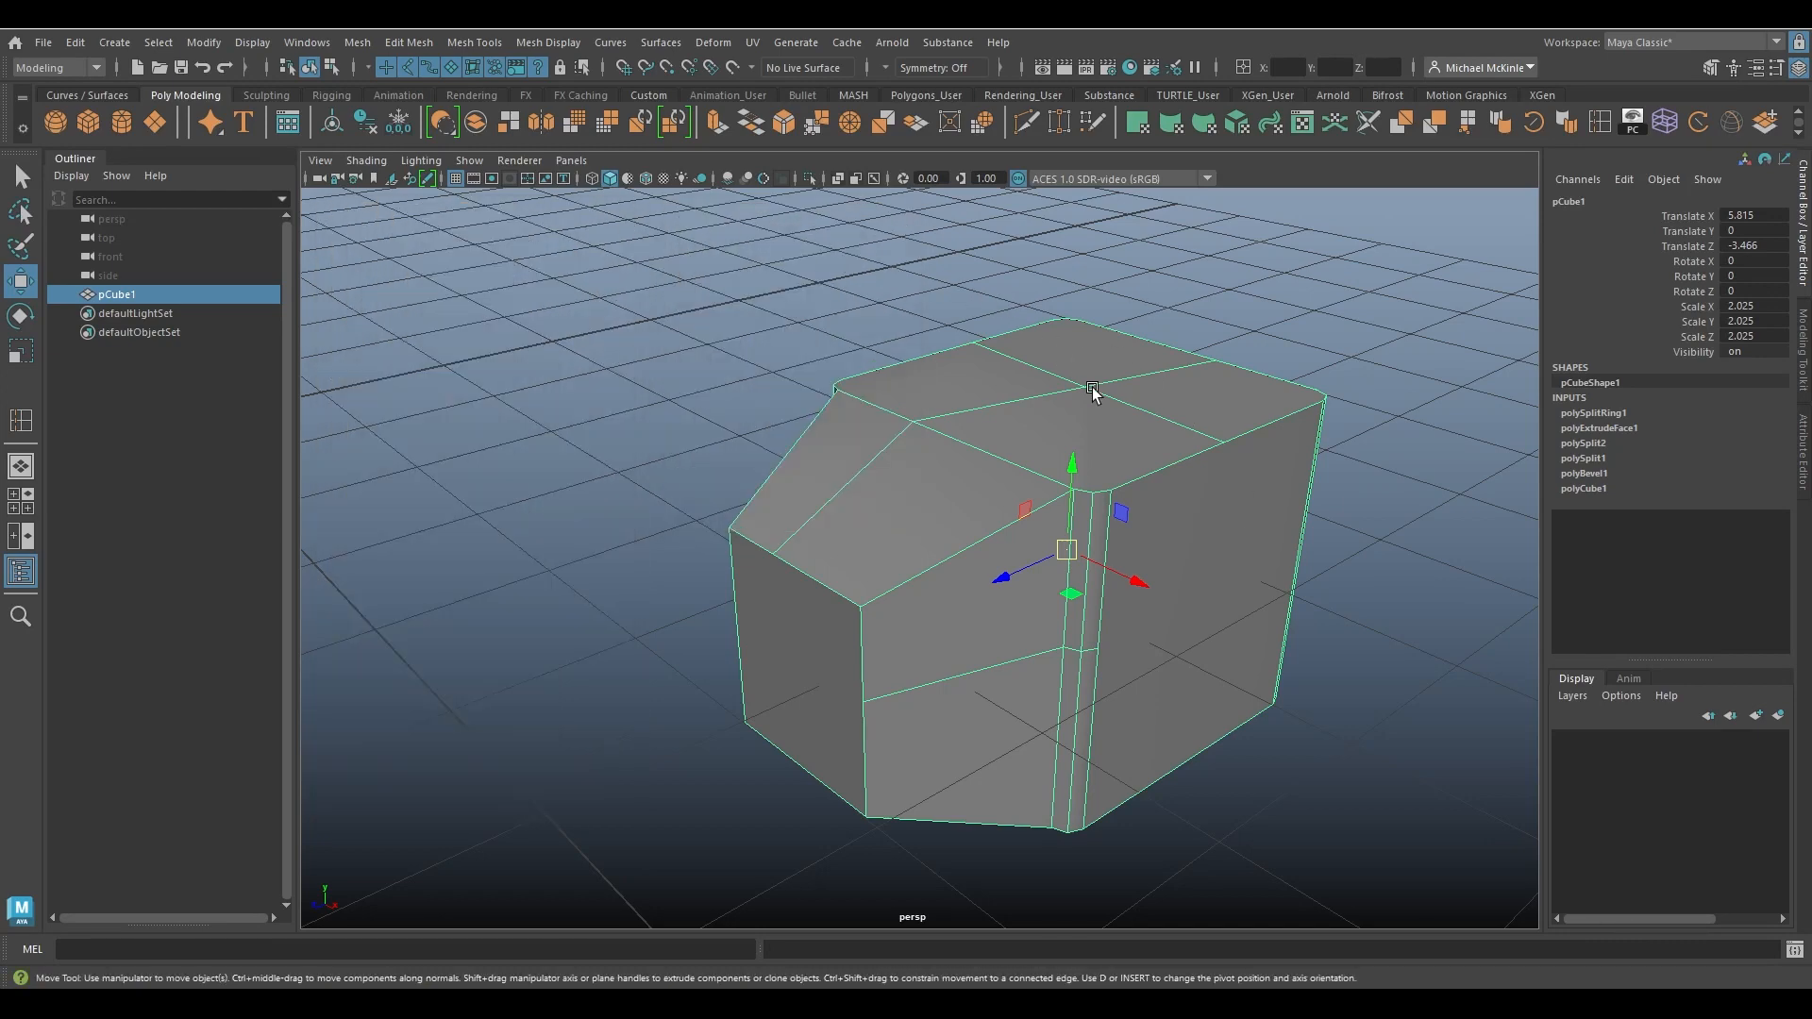
# Delete the cube's construction history, then delete the cube from the scene.
pyautogui.keyDown('alt'); pyautogui.moveTo(1095, 401); pyautogui.dragTo(866, 437); pyautogui.keyUp('alt')
pyautogui.keyDown('alt'); pyautogui.moveTo(835, 394); pyautogui.dragTo(442, 276, button='right'); pyautogui.keyUp('alt')
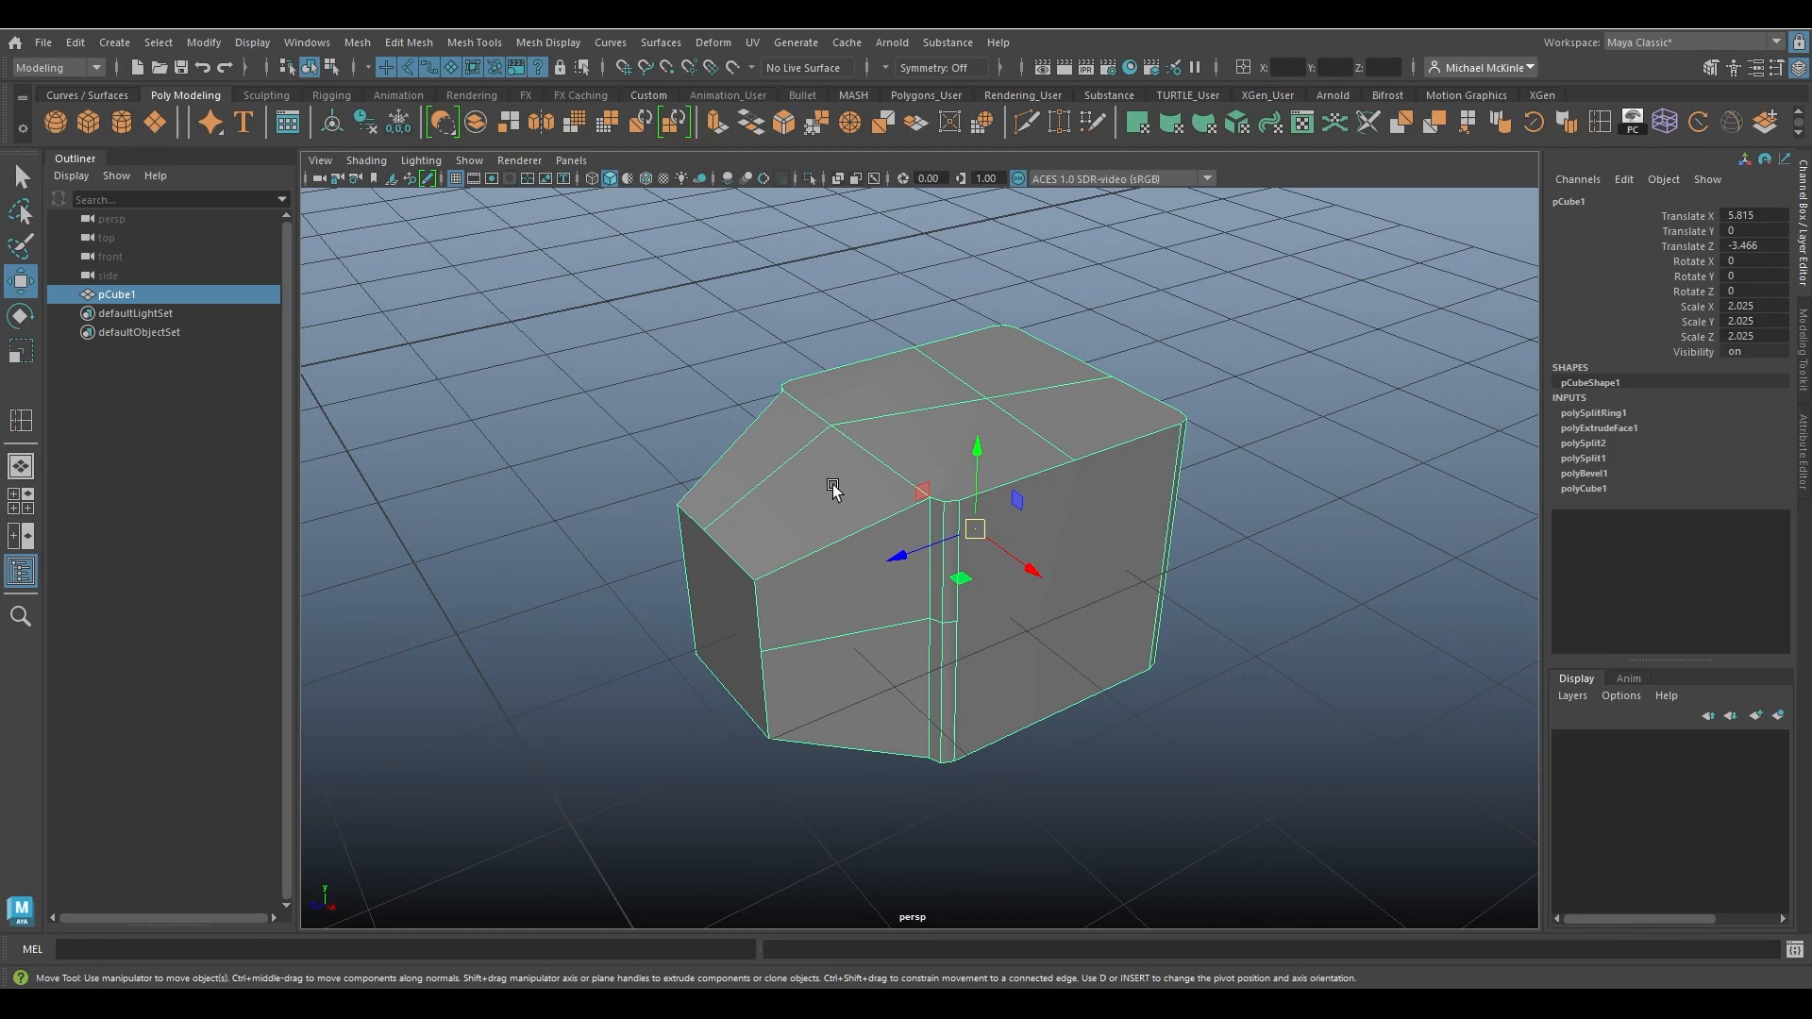
pyautogui.hotkey('alt', 'shift', 'd')
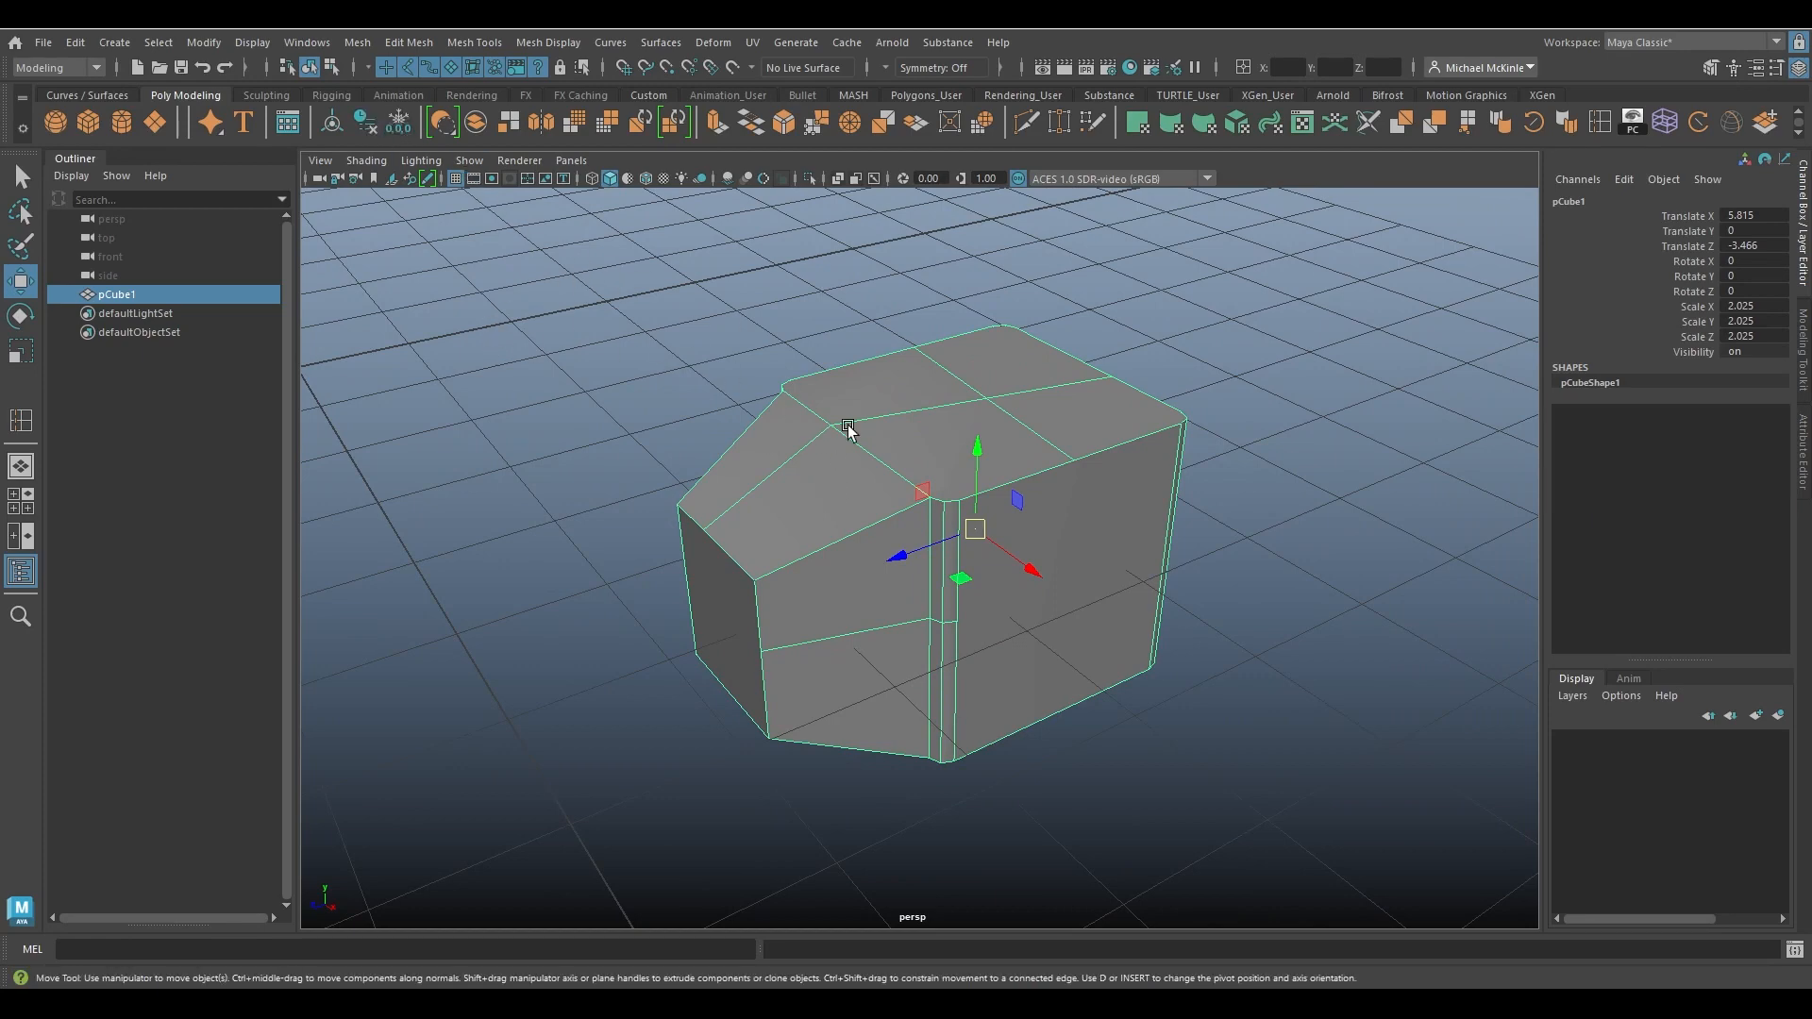
pyautogui.press('Delete')
pyautogui.keyDown('alt'); pyautogui.moveTo(848, 430); pyautogui.dragTo(1035, 562); pyautogui.keyUp('alt')
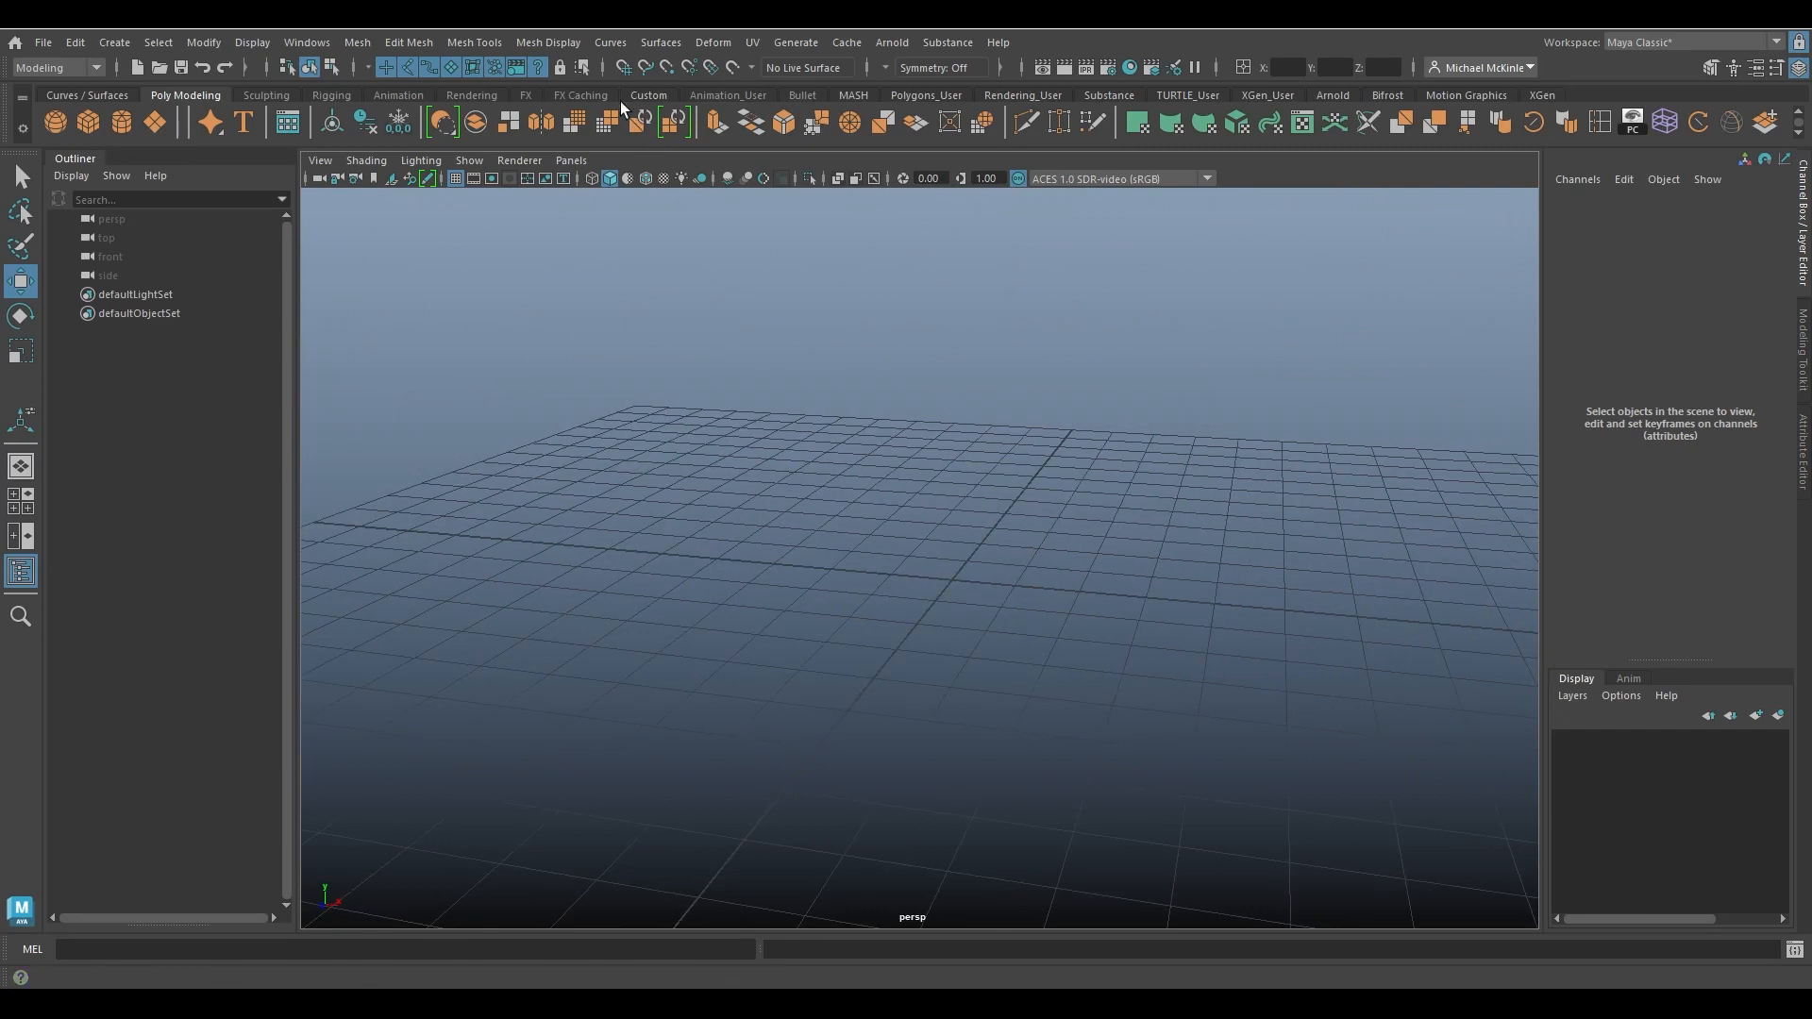
pyautogui.click(553, 43)
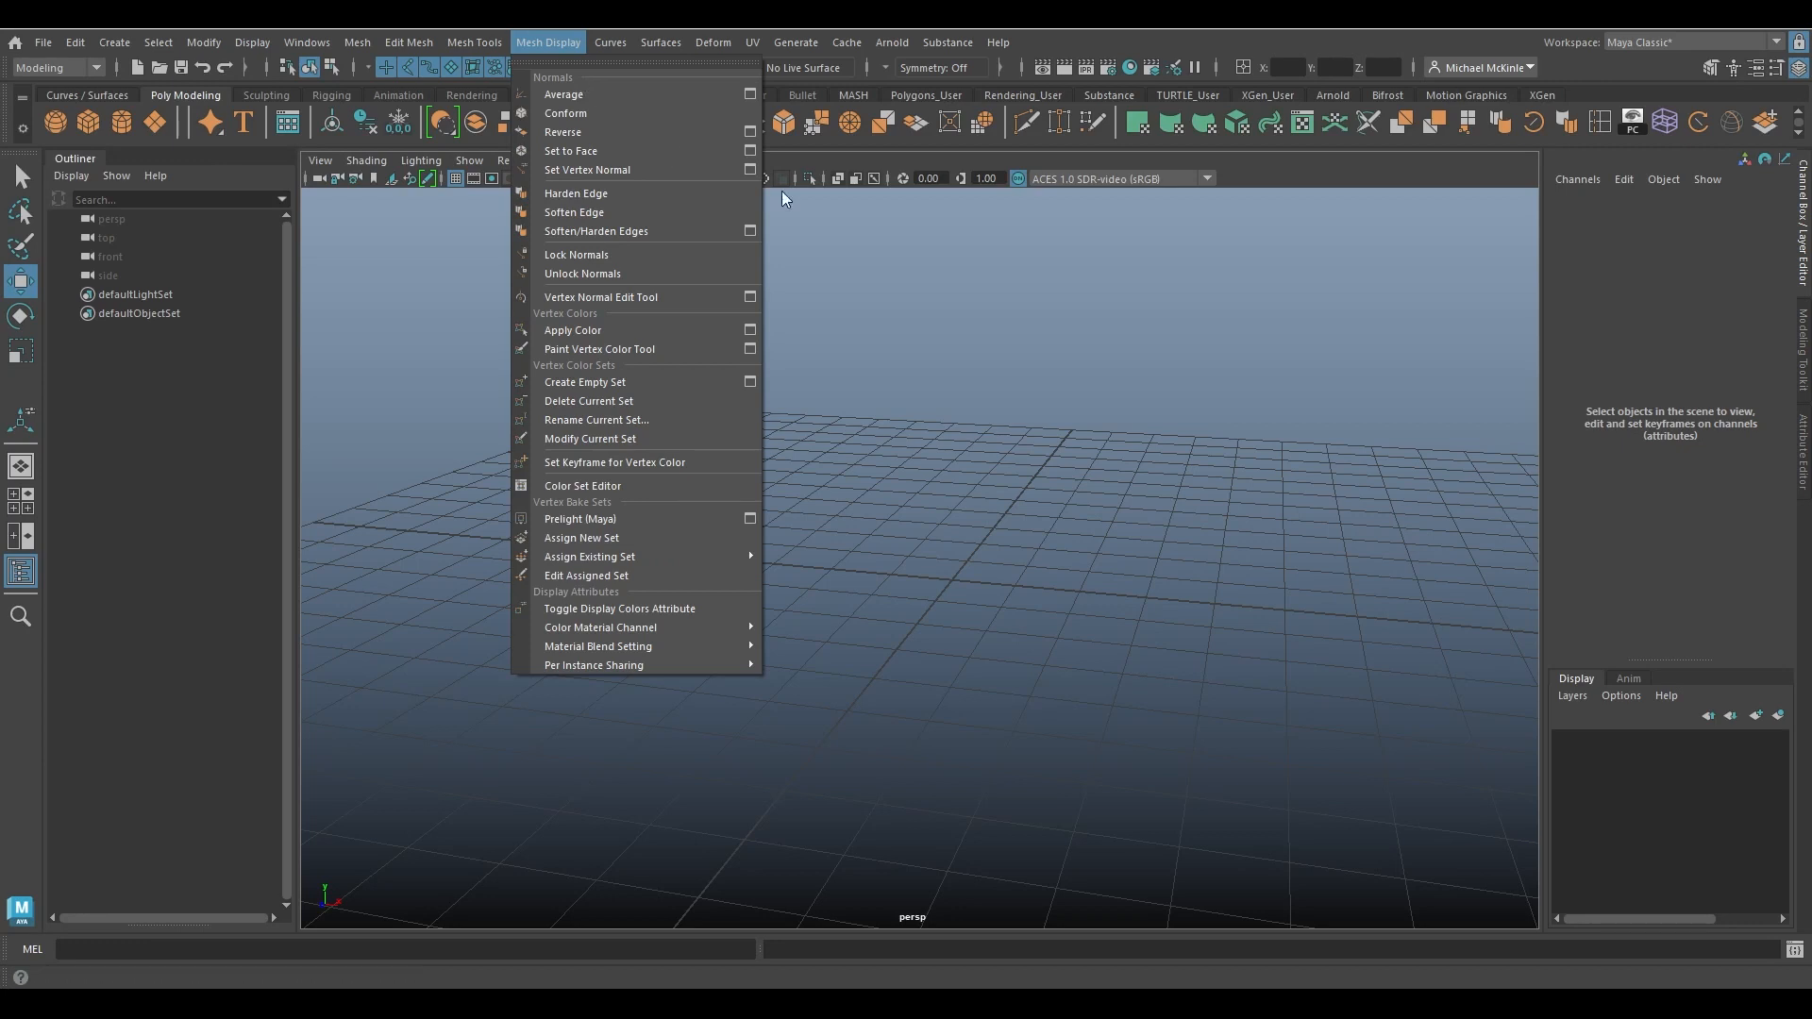
pyautogui.click(998, 516)
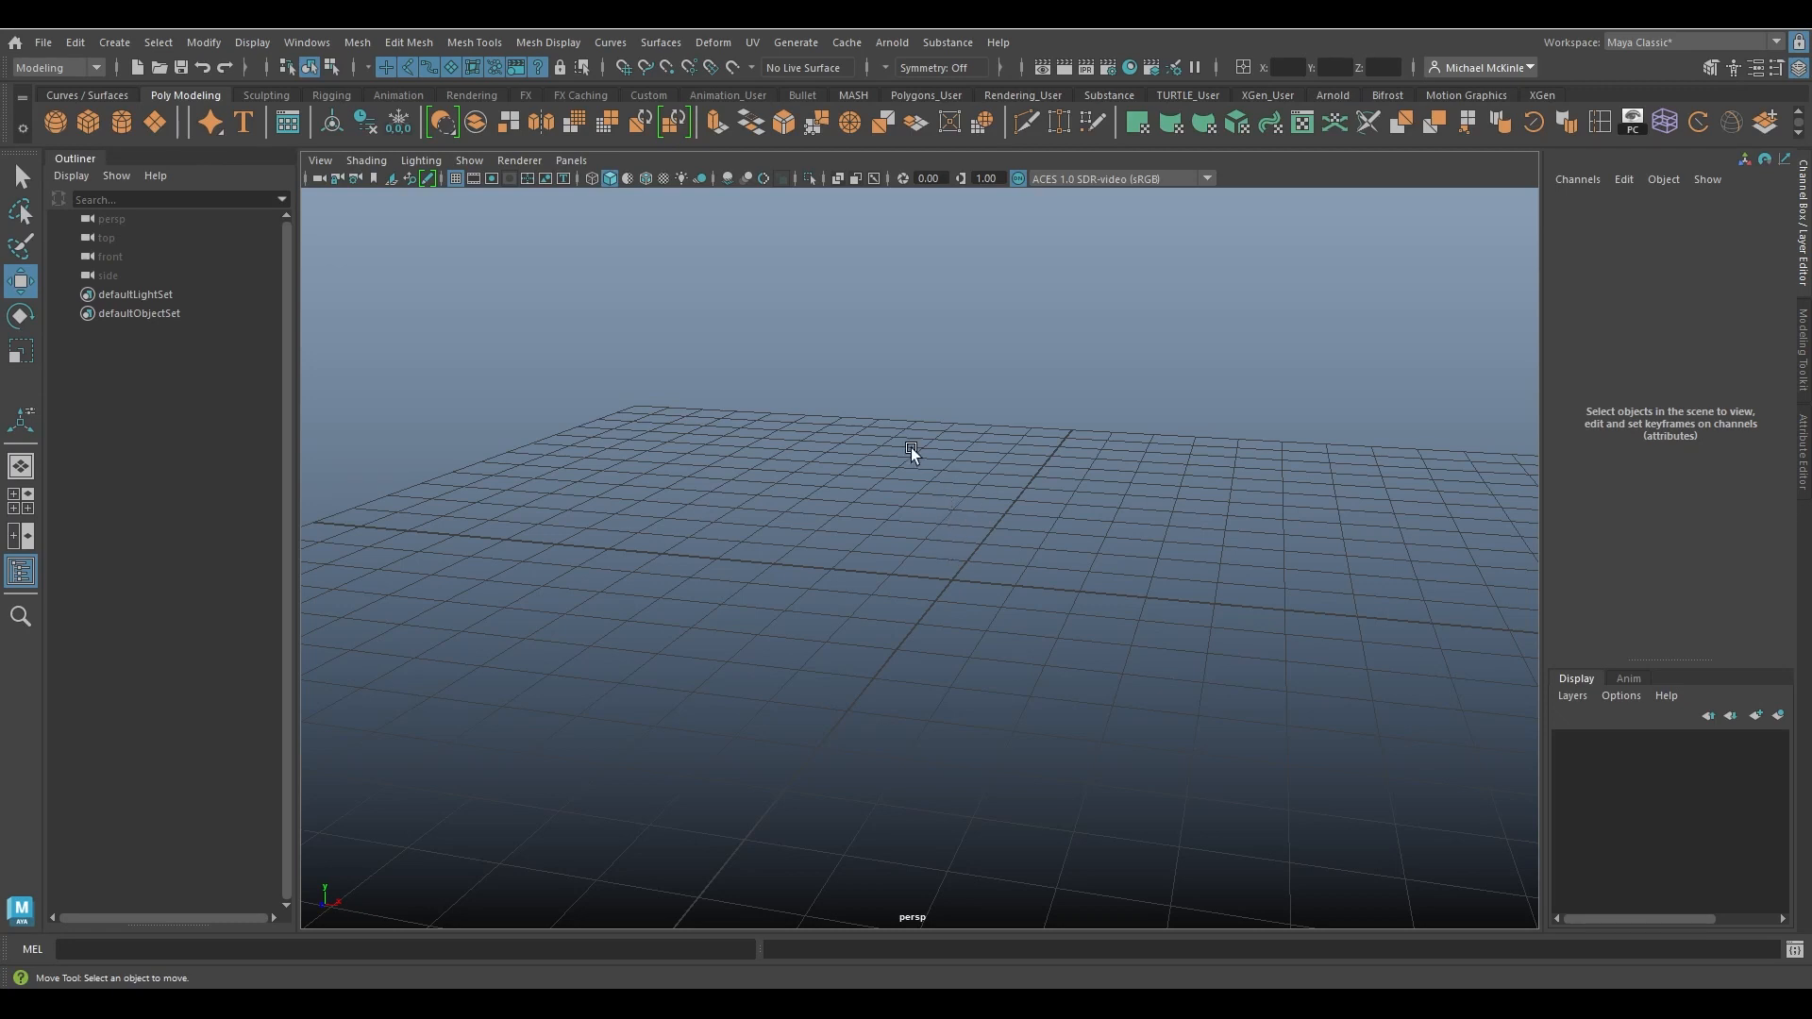
pyautogui.click(563, 42)
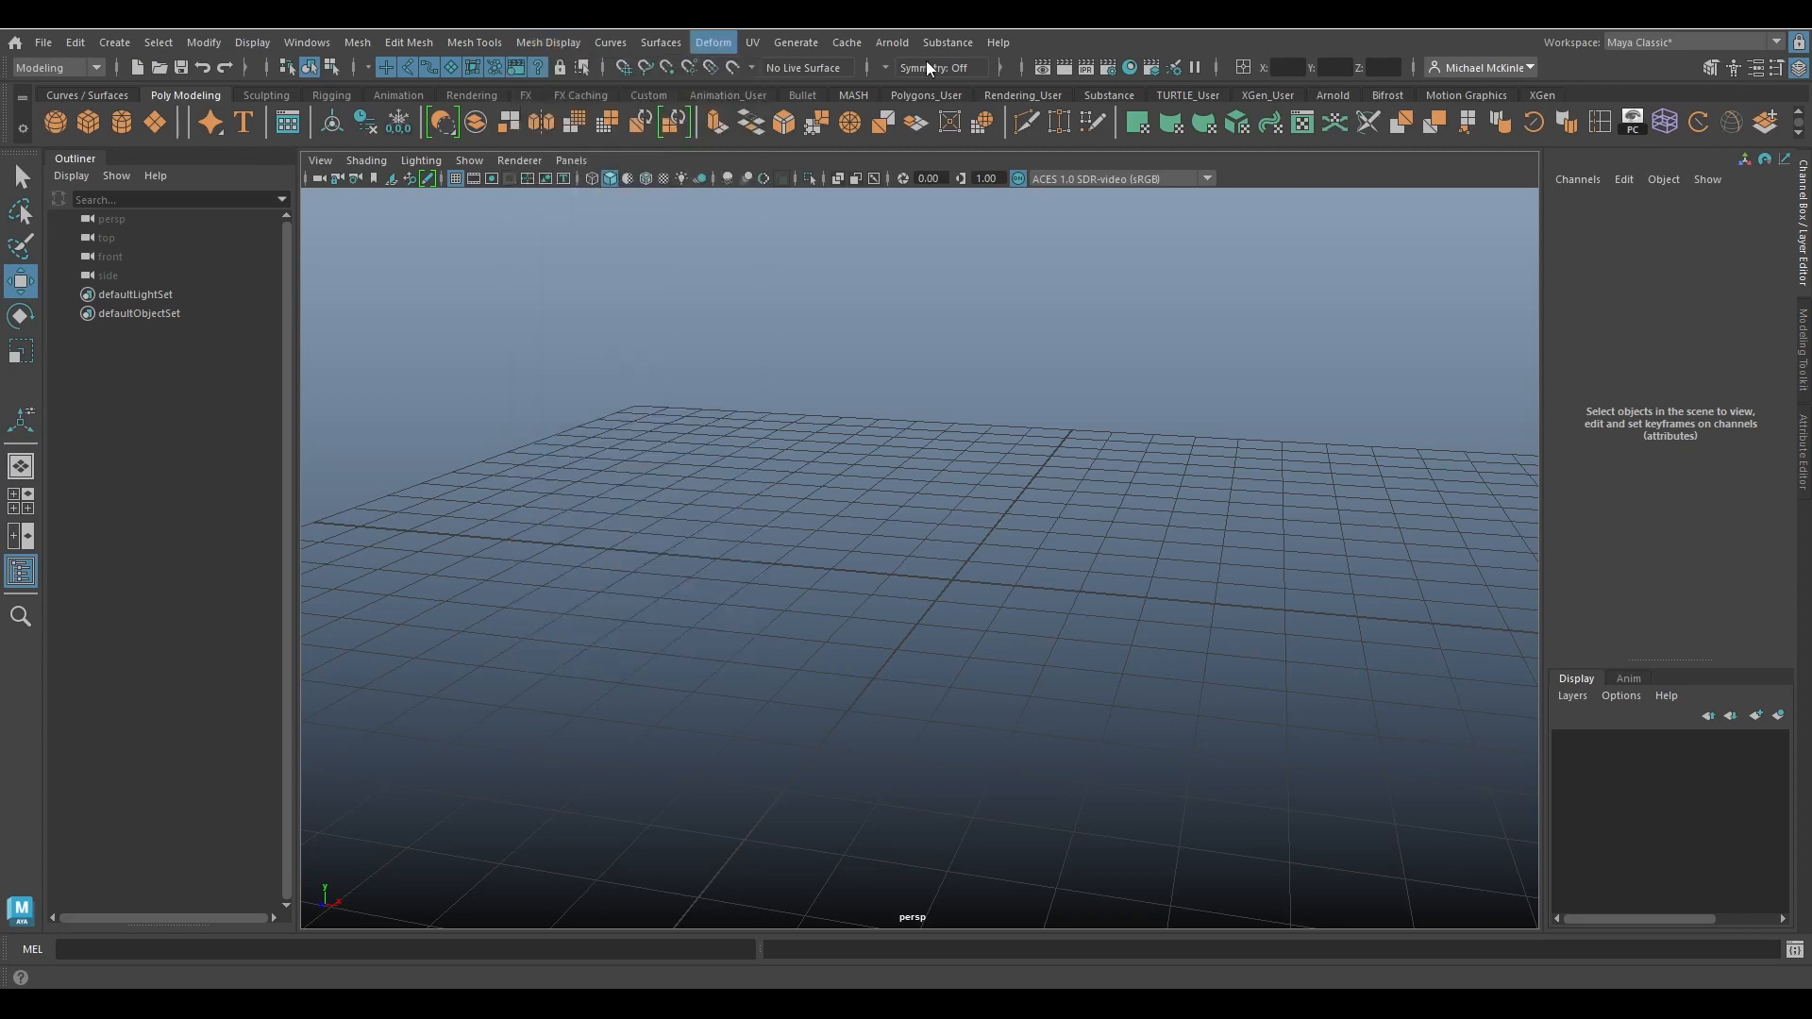
pyautogui.click(825, 481)
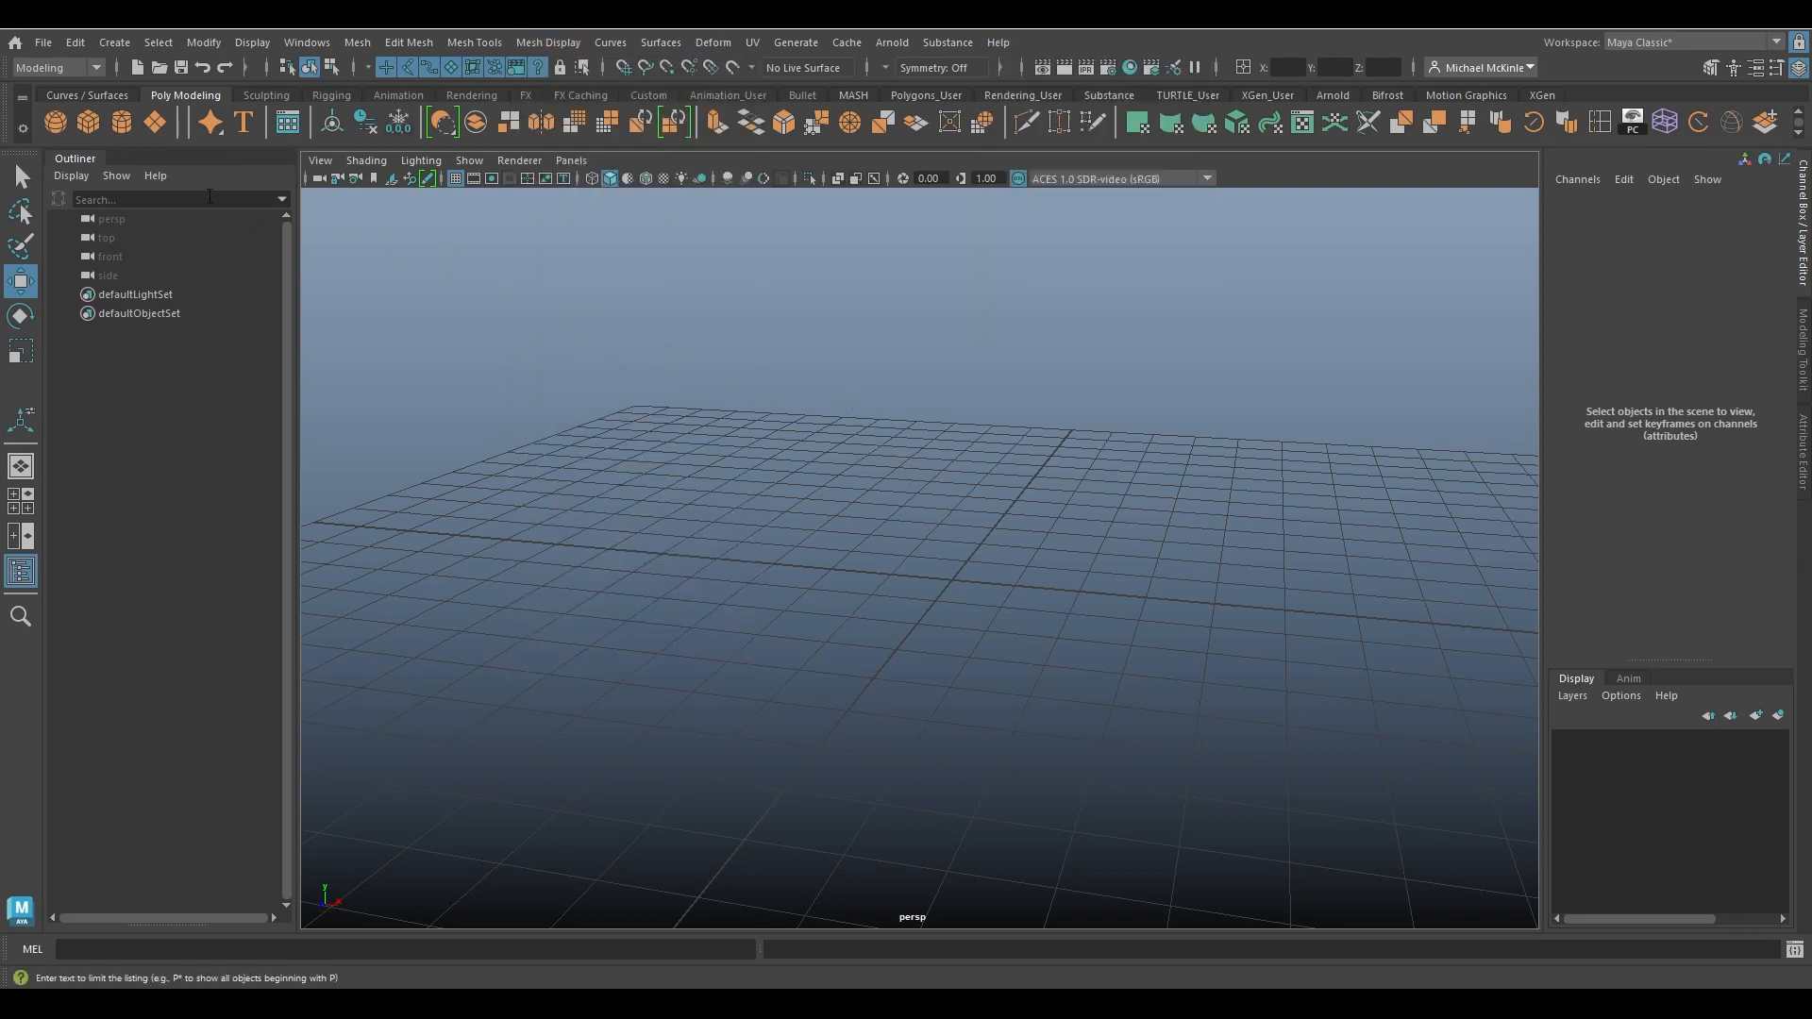
# Create a polygon plane, scale it uniformly to about 7.41 and raise it above the grid.
pyautogui.click(117, 43)
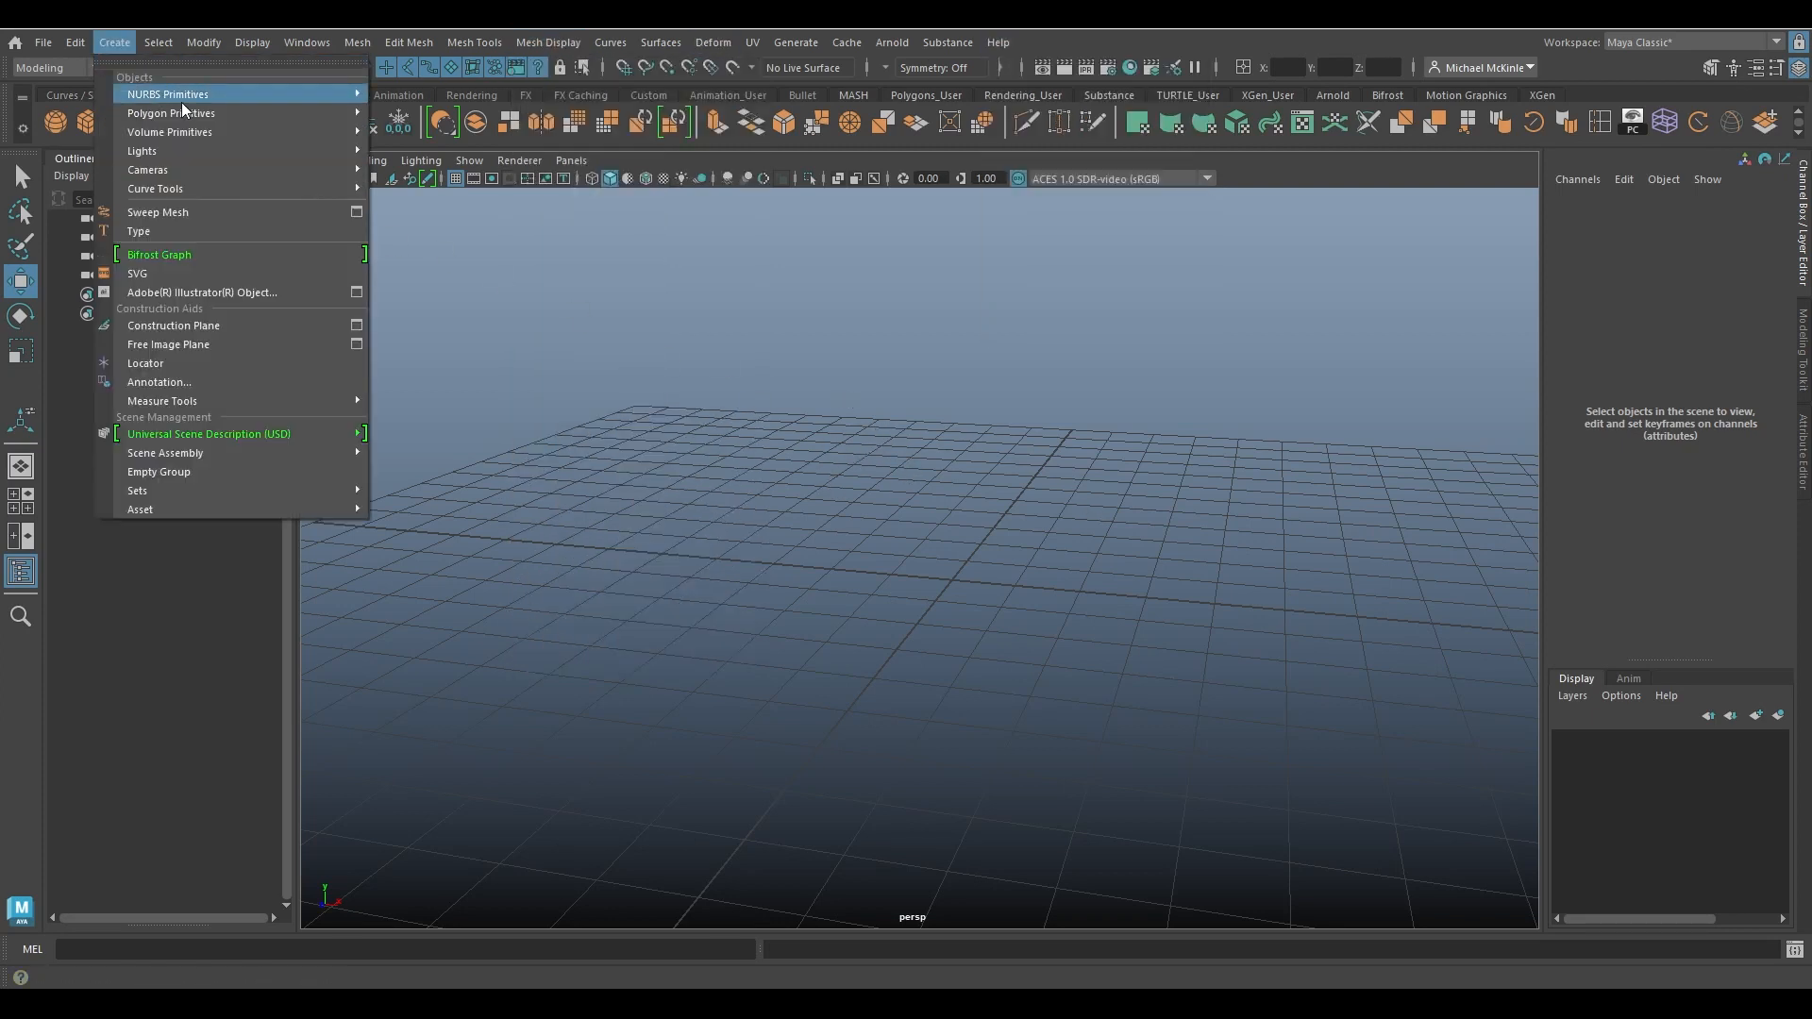
pyautogui.moveTo(223, 112)
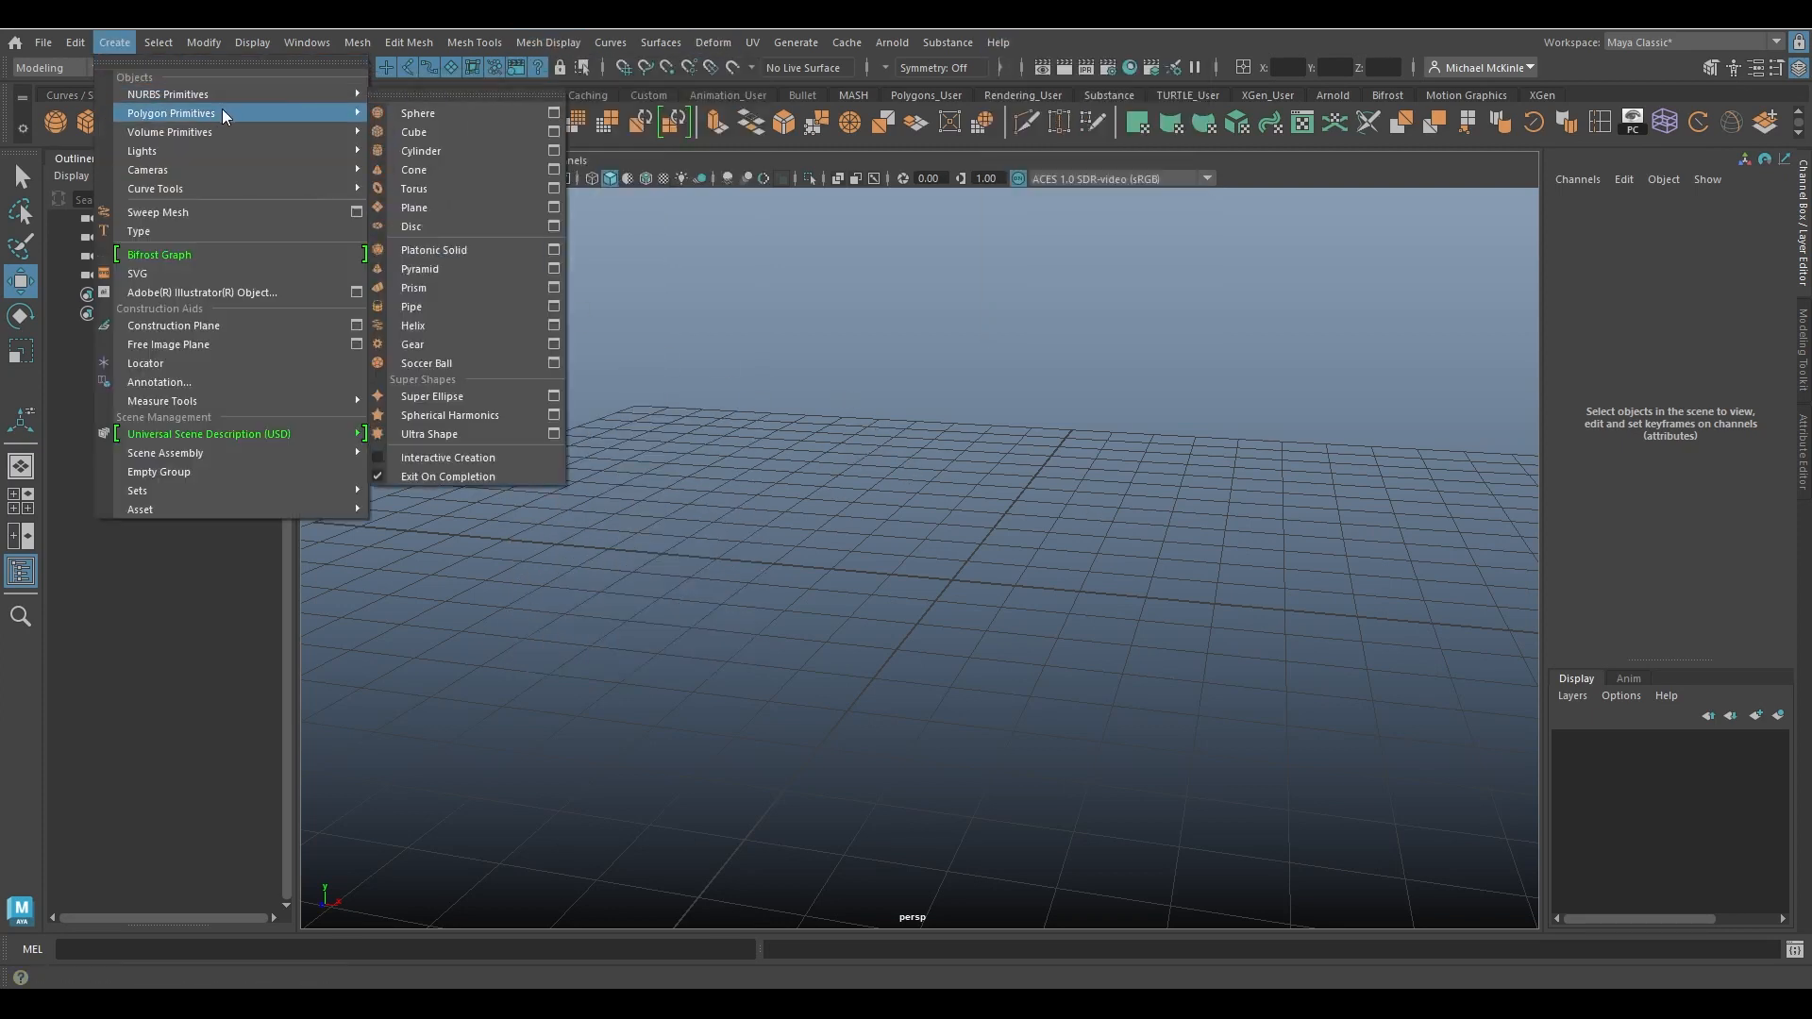
pyautogui.click(436, 207)
pyautogui.press('r')
pyautogui.moveTo(951, 581); pyautogui.dragTo(1091, 603)
pyautogui.press('w')
pyautogui.moveTo(794, 481); pyautogui.dragTo(858, 324)
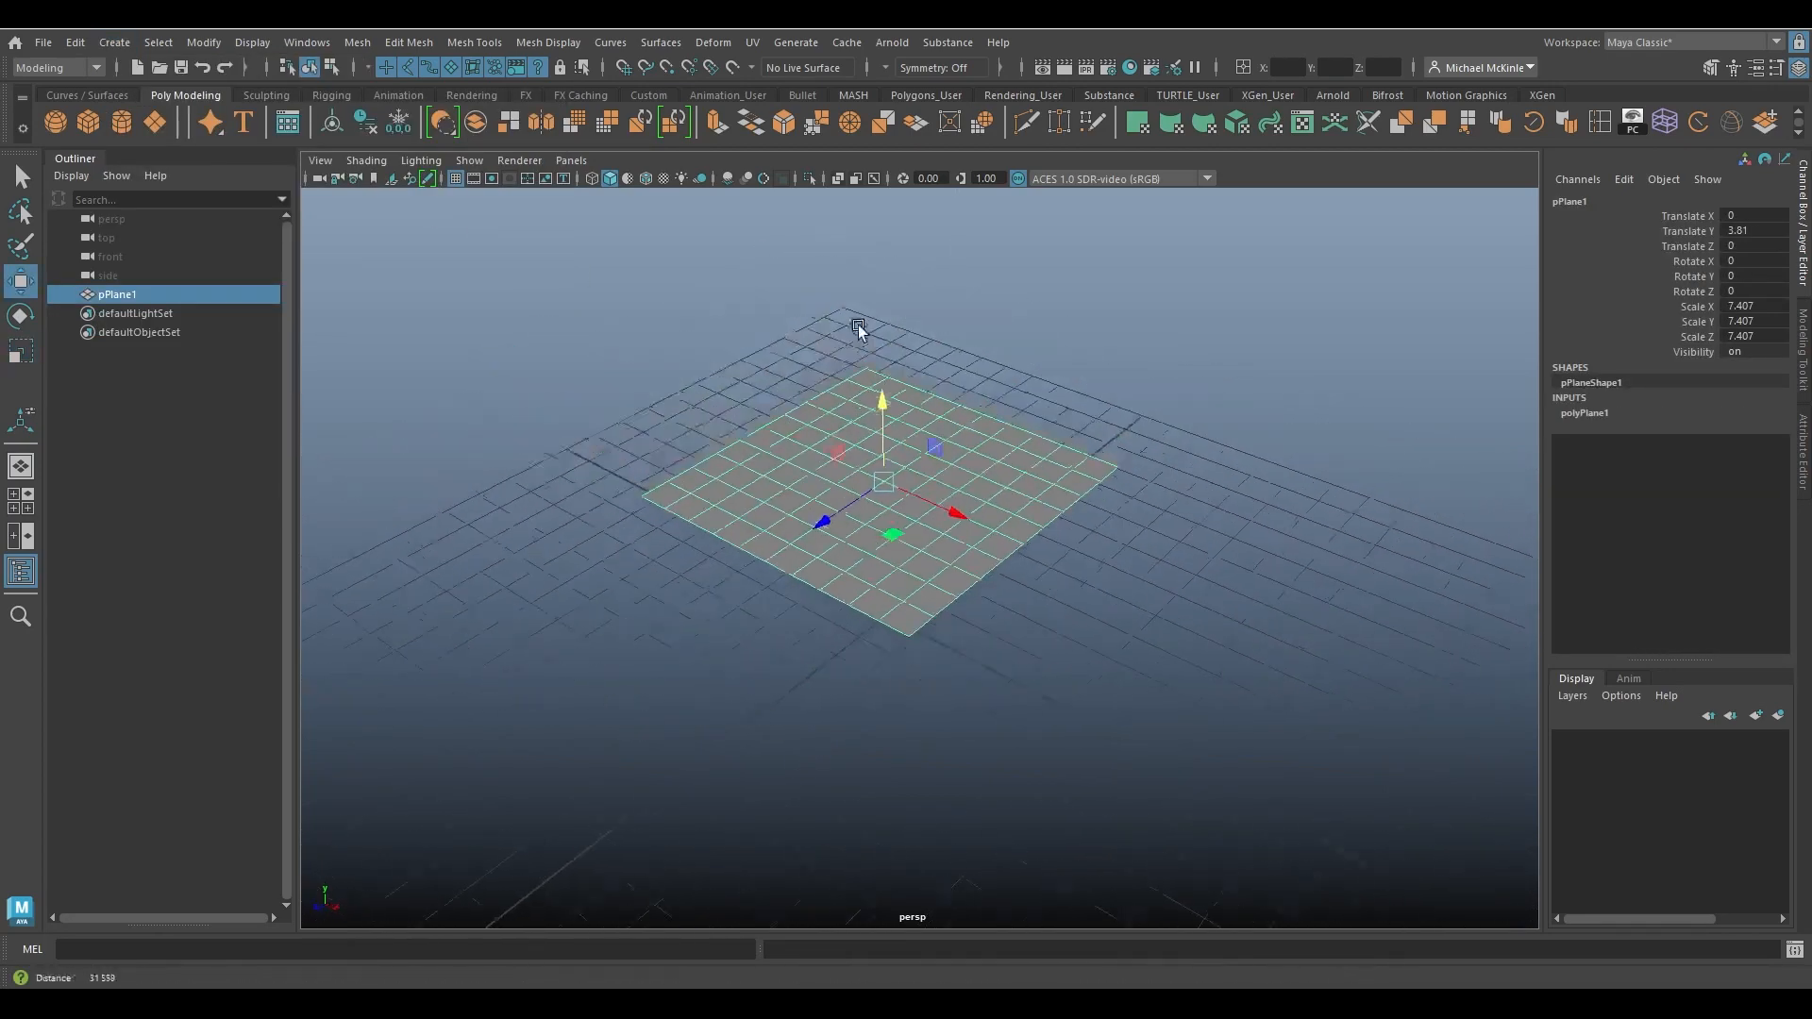
# Rotate the plane about 82.5 degrees around X so that it stands nearly upright.
pyautogui.keyDown('alt'); pyautogui.moveTo(1010, 585); pyautogui.dragTo(1032, 494); pyautogui.keyUp('alt')
pyautogui.moveTo(1032, 494); pyautogui.dragTo(1093, 436, button='middle')
pyautogui.keyDown('alt'); pyautogui.moveTo(1093, 436); pyautogui.dragTo(1153, 501); pyautogui.keyUp('alt')
pyautogui.press('r')
pyautogui.press('e')
pyautogui.press('w')
pyautogui.press('e')
pyautogui.moveTo(830, 363); pyautogui.dragTo(1237, 580)
pyautogui.press('w')
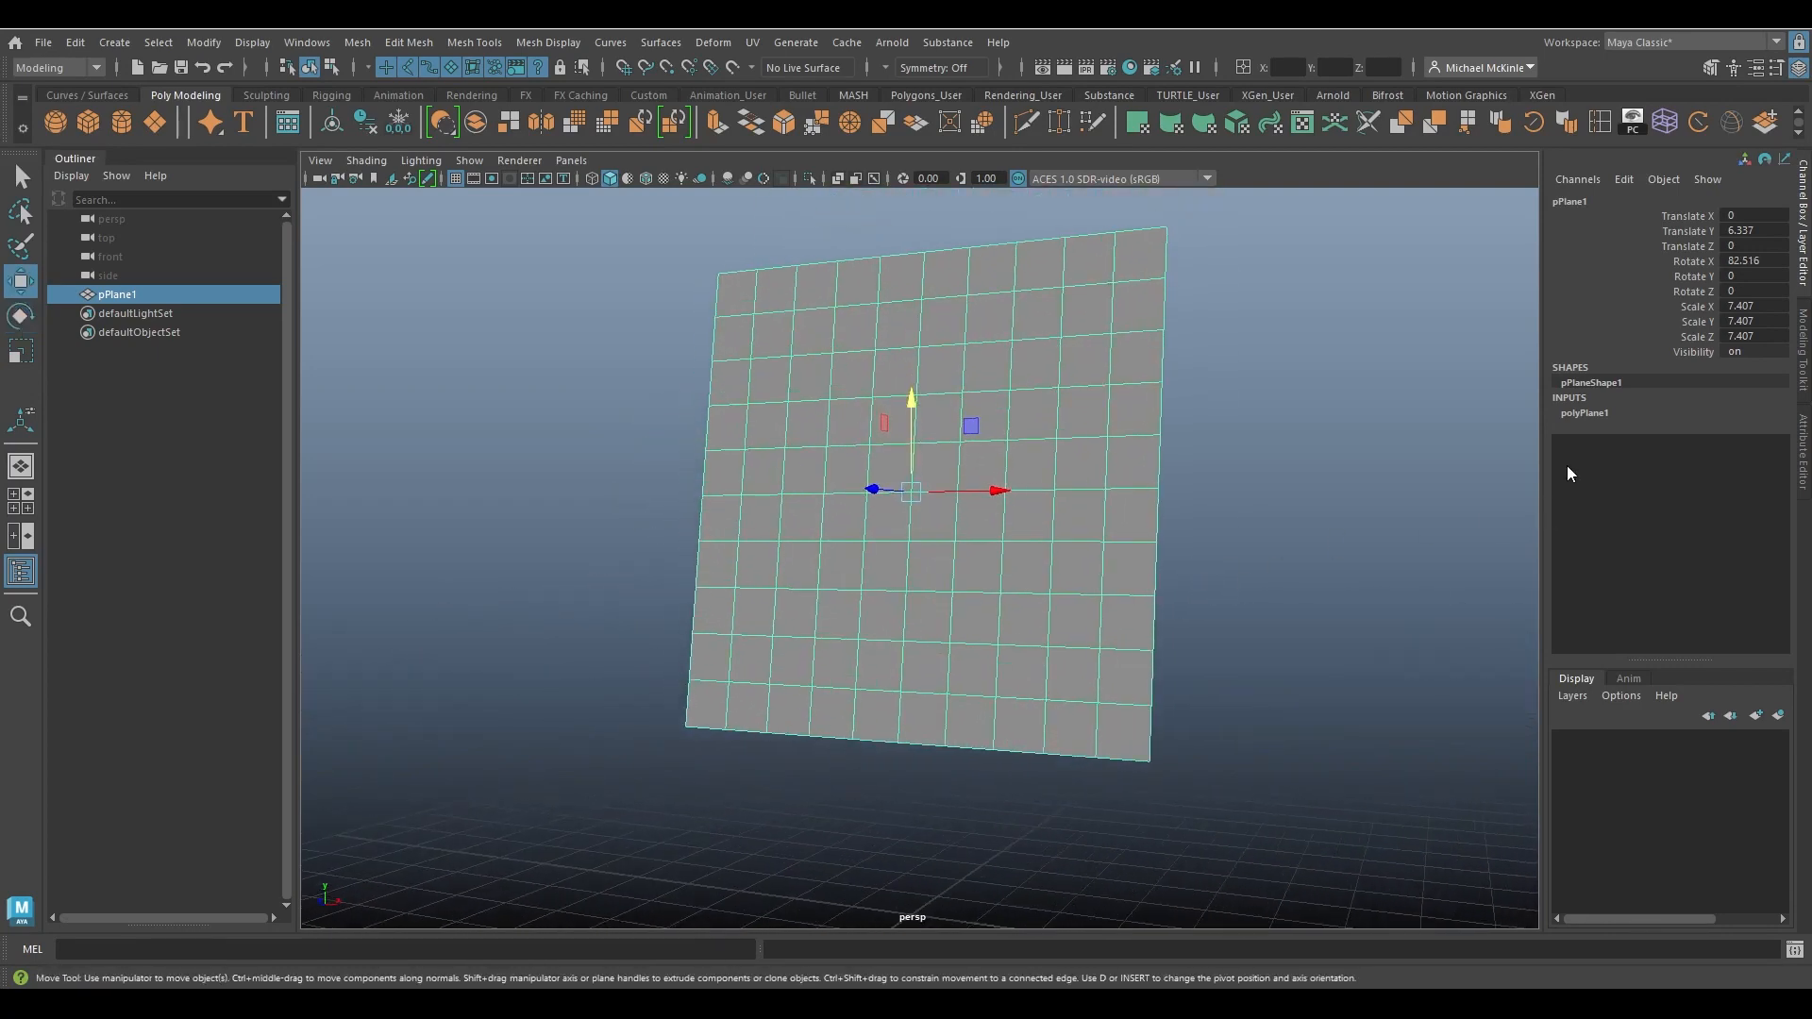
# Set the plane's Subdivisions Width and Subdivisions Height to 1 in its polyPlane1 history node.
pyautogui.click(1586, 412)
pyautogui.moveTo(1676, 472); pyautogui.dragTo(1685, 489)
pyautogui.moveTo(1308, 461); pyautogui.dragTo(1024, 434, button='middle')
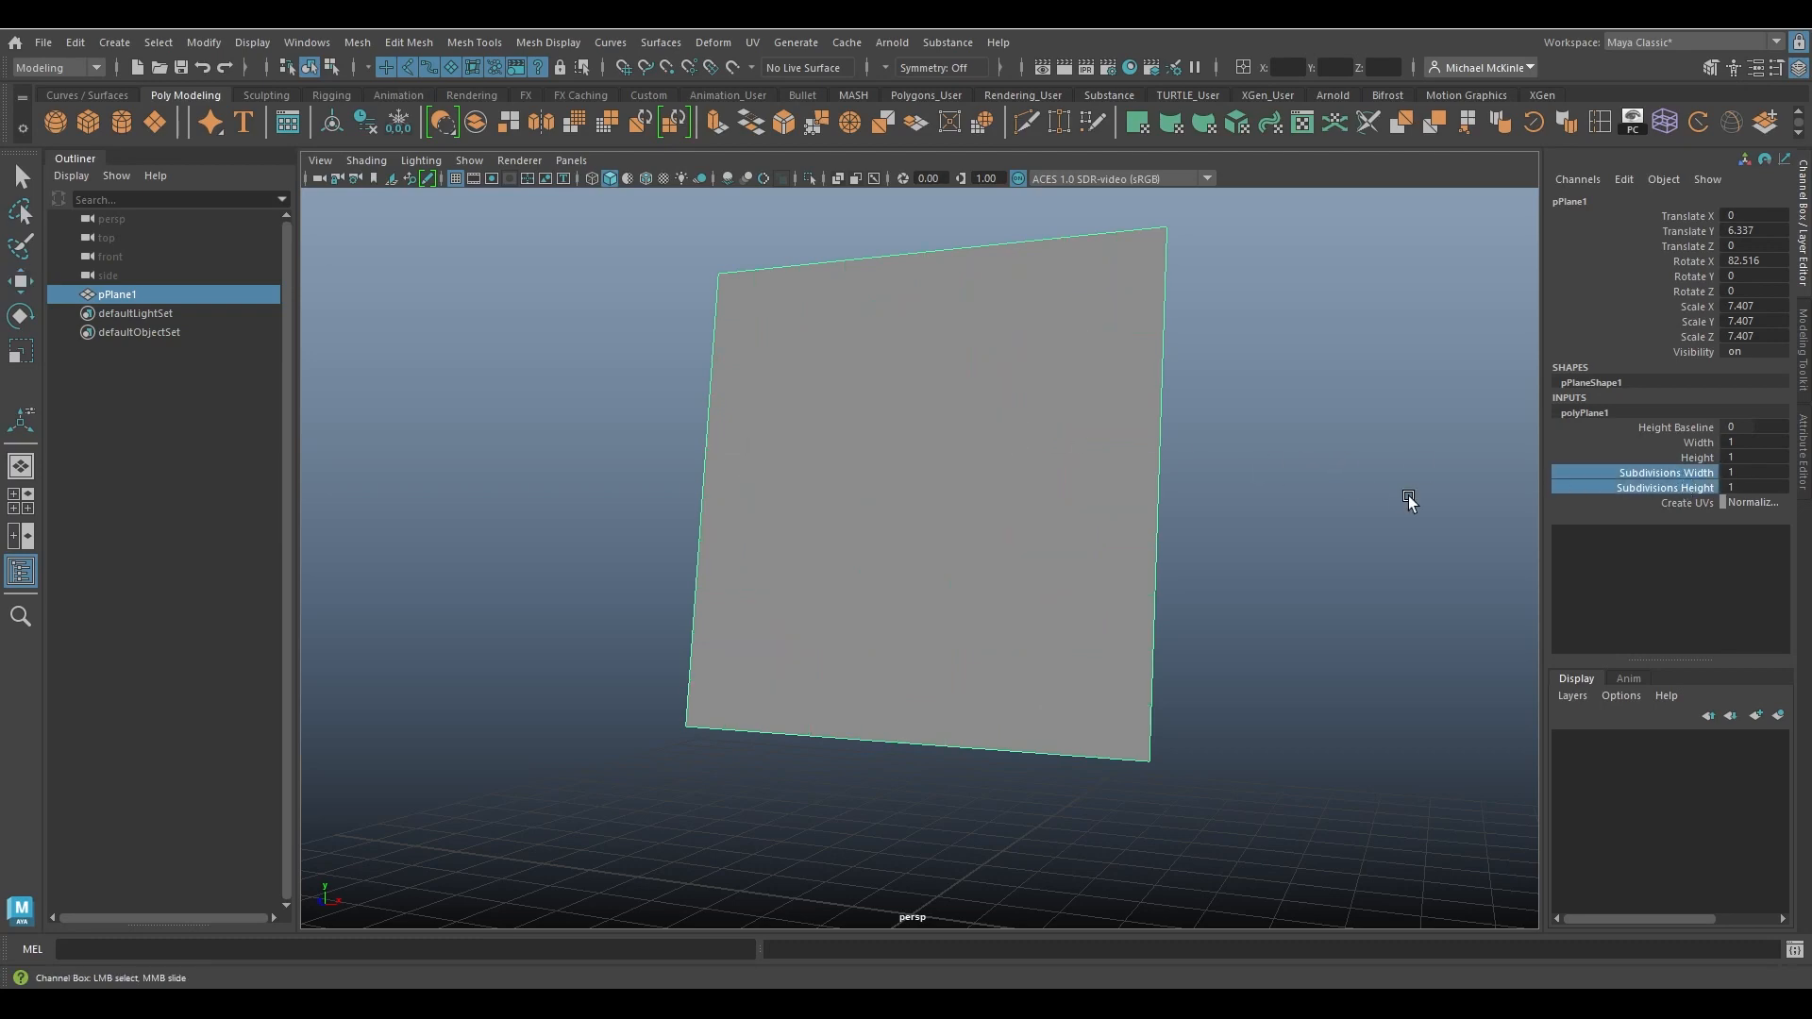
pyautogui.press('w')
pyautogui.keyDown('alt'); pyautogui.moveTo(1406, 495); pyautogui.dragTo(1297, 547); pyautogui.keyUp('alt')
pyautogui.click(1064, 436)
pyautogui.press('q')
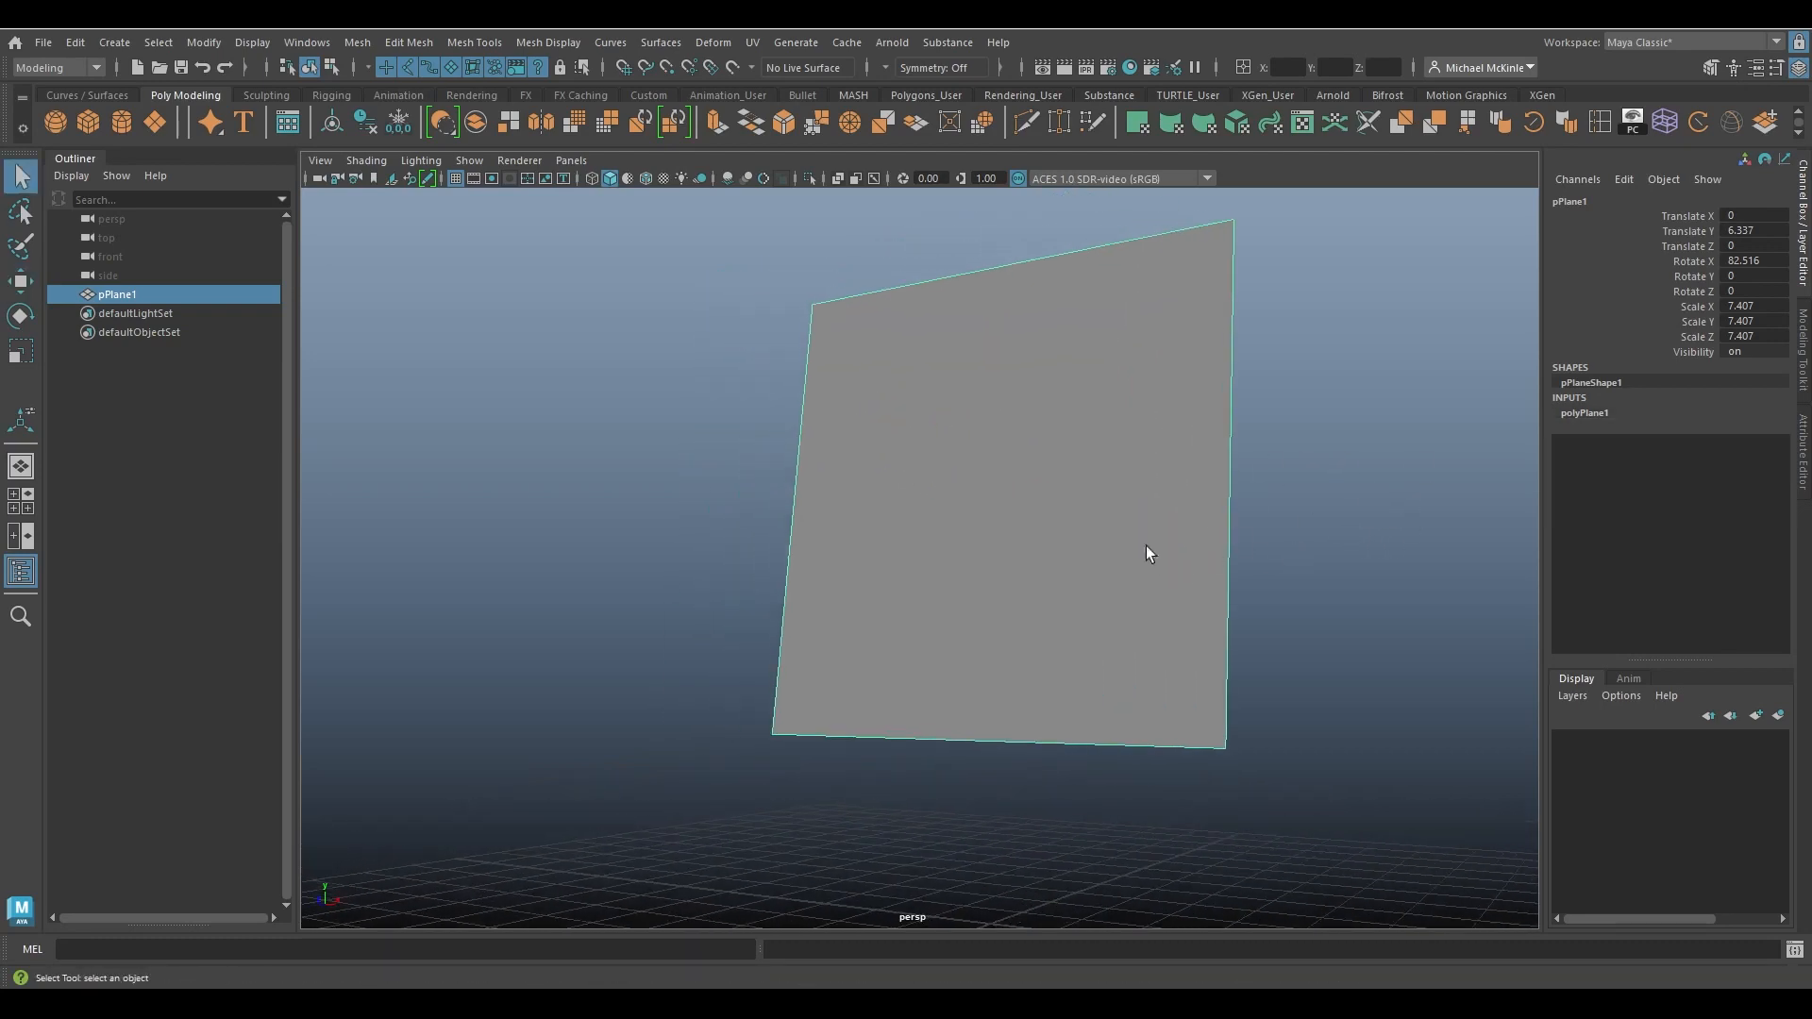
# Compare how the front and back sides of the plane are shaded.
pyautogui.keyDown('alt'); pyautogui.moveTo(1149, 554); pyautogui.dragTo(1142, 638); pyautogui.keyUp('alt')
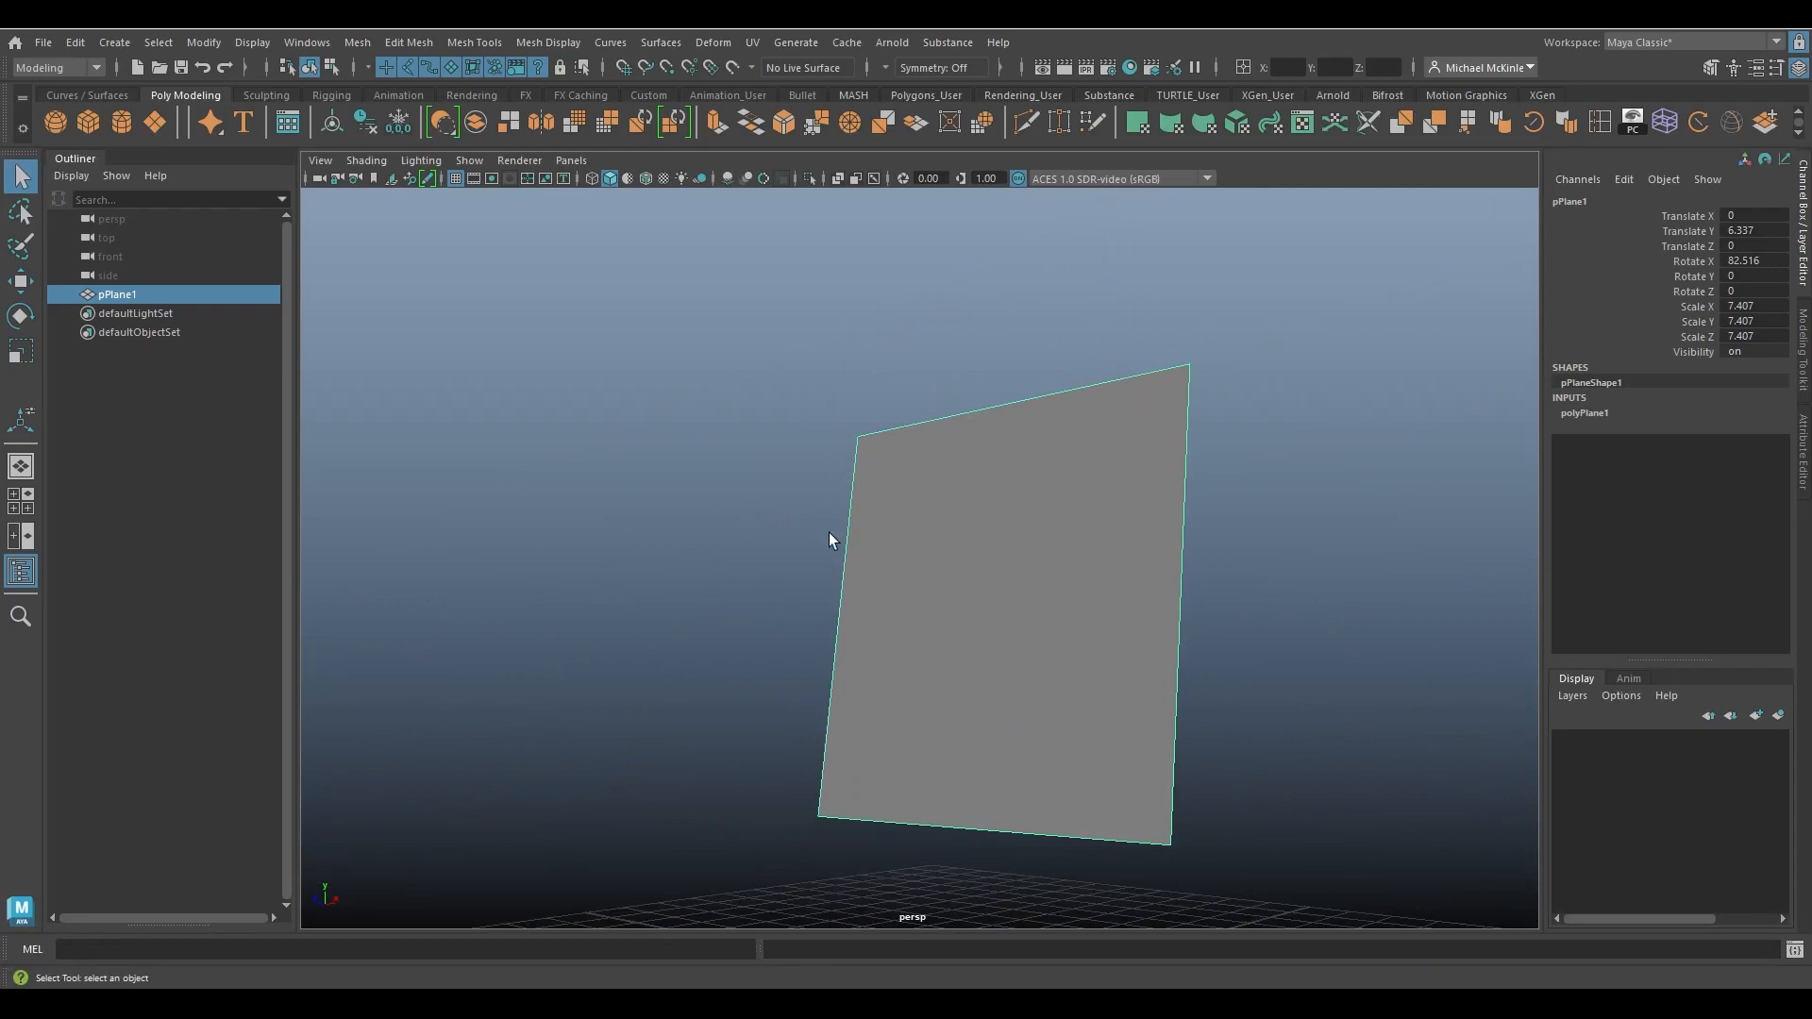
pyautogui.keyDown('alt'); pyautogui.moveTo(830, 538); pyautogui.dragTo(765, 612); pyautogui.keyUp('alt')
pyautogui.keyDown('alt'); pyautogui.moveTo(798, 621); pyautogui.dragTo(820, 554, button='middle'); pyautogui.keyUp('alt')
pyautogui.keyDown('alt'); pyautogui.moveTo(819, 554); pyautogui.dragTo(909, 593, button='right'); pyautogui.keyUp('alt')
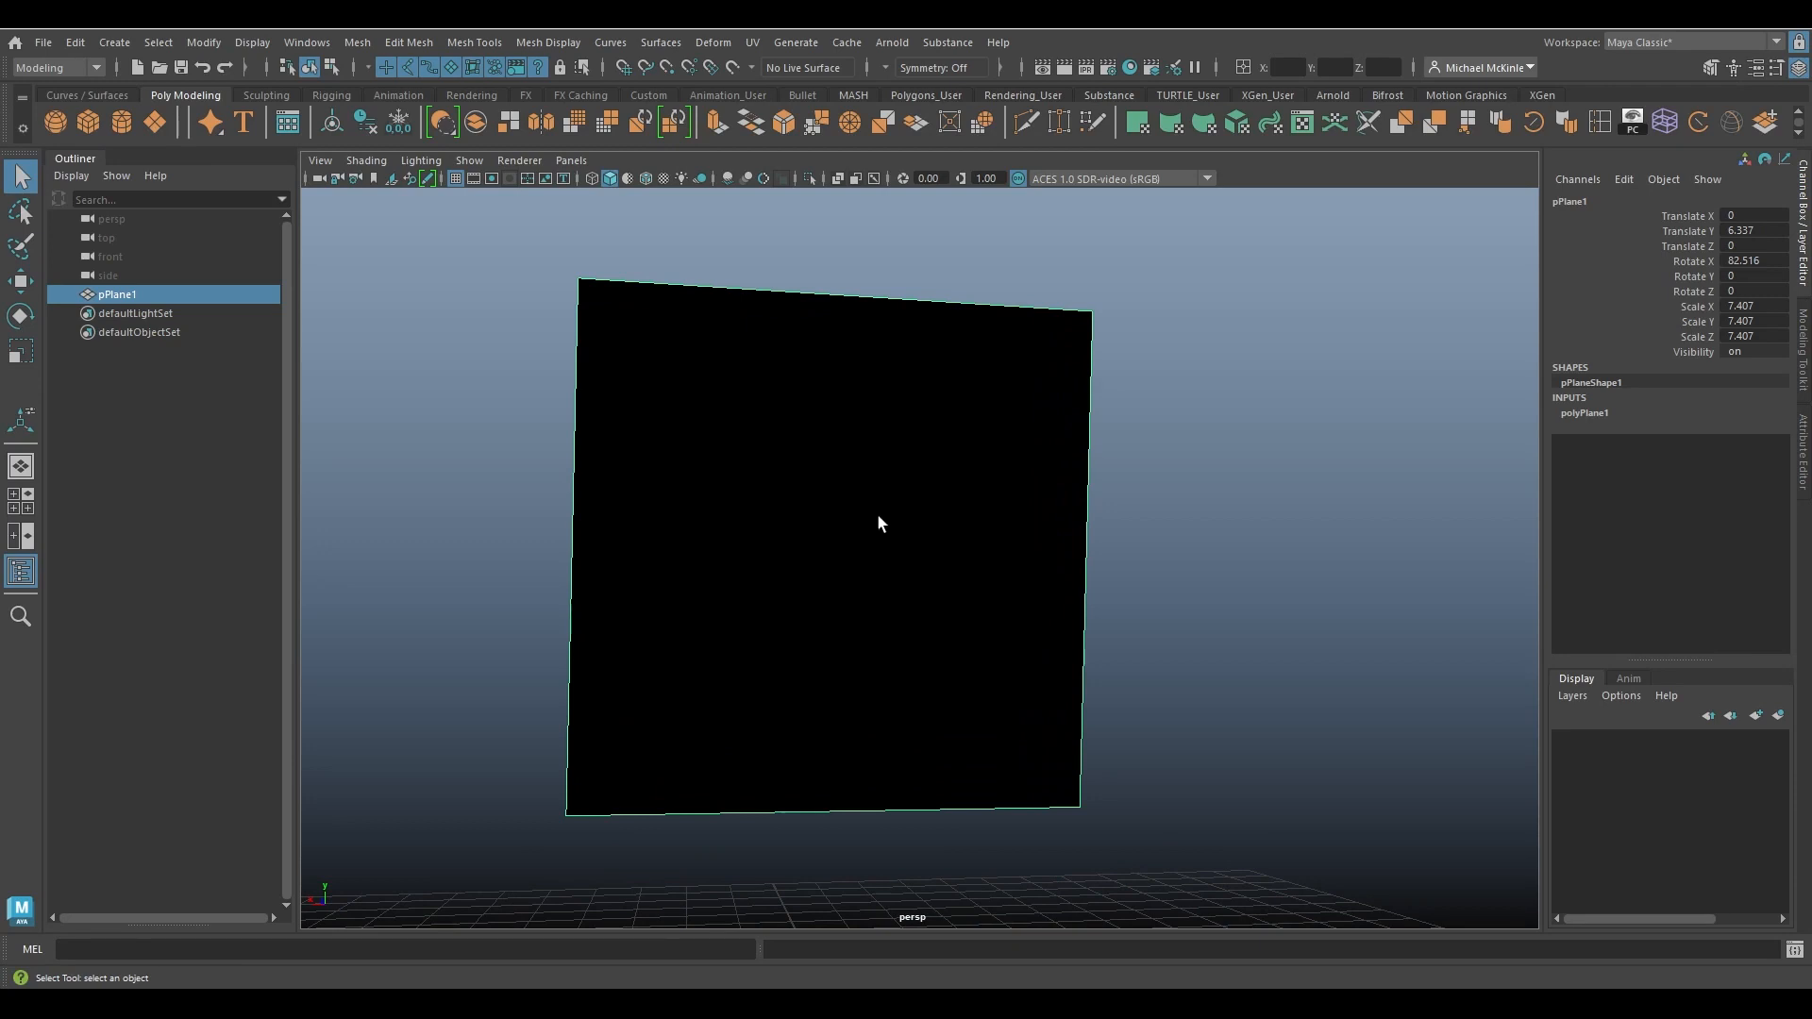
pyautogui.keyDown('alt'); pyautogui.moveTo(878, 522); pyautogui.dragTo(931, 552); pyautogui.keyUp('alt')
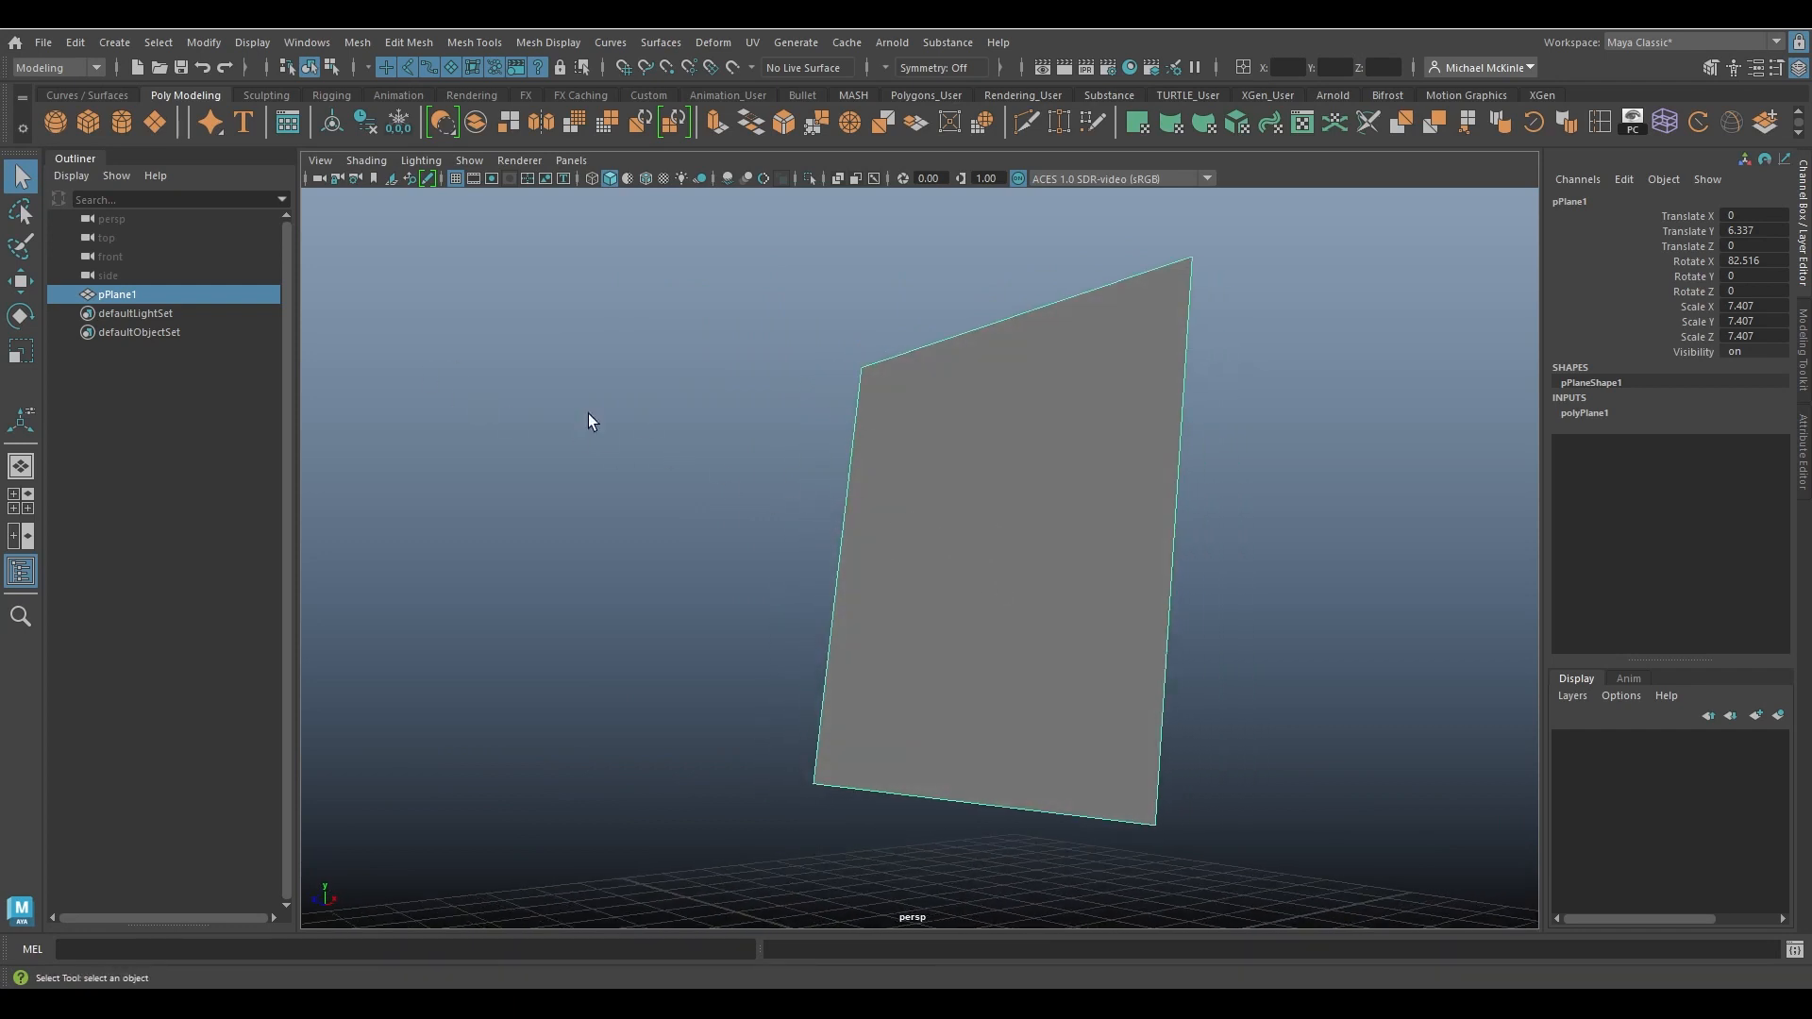
pyautogui.keyDown('alt'); pyautogui.moveTo(1116, 566); pyautogui.dragTo(1227, 538); pyautogui.keyUp('alt')
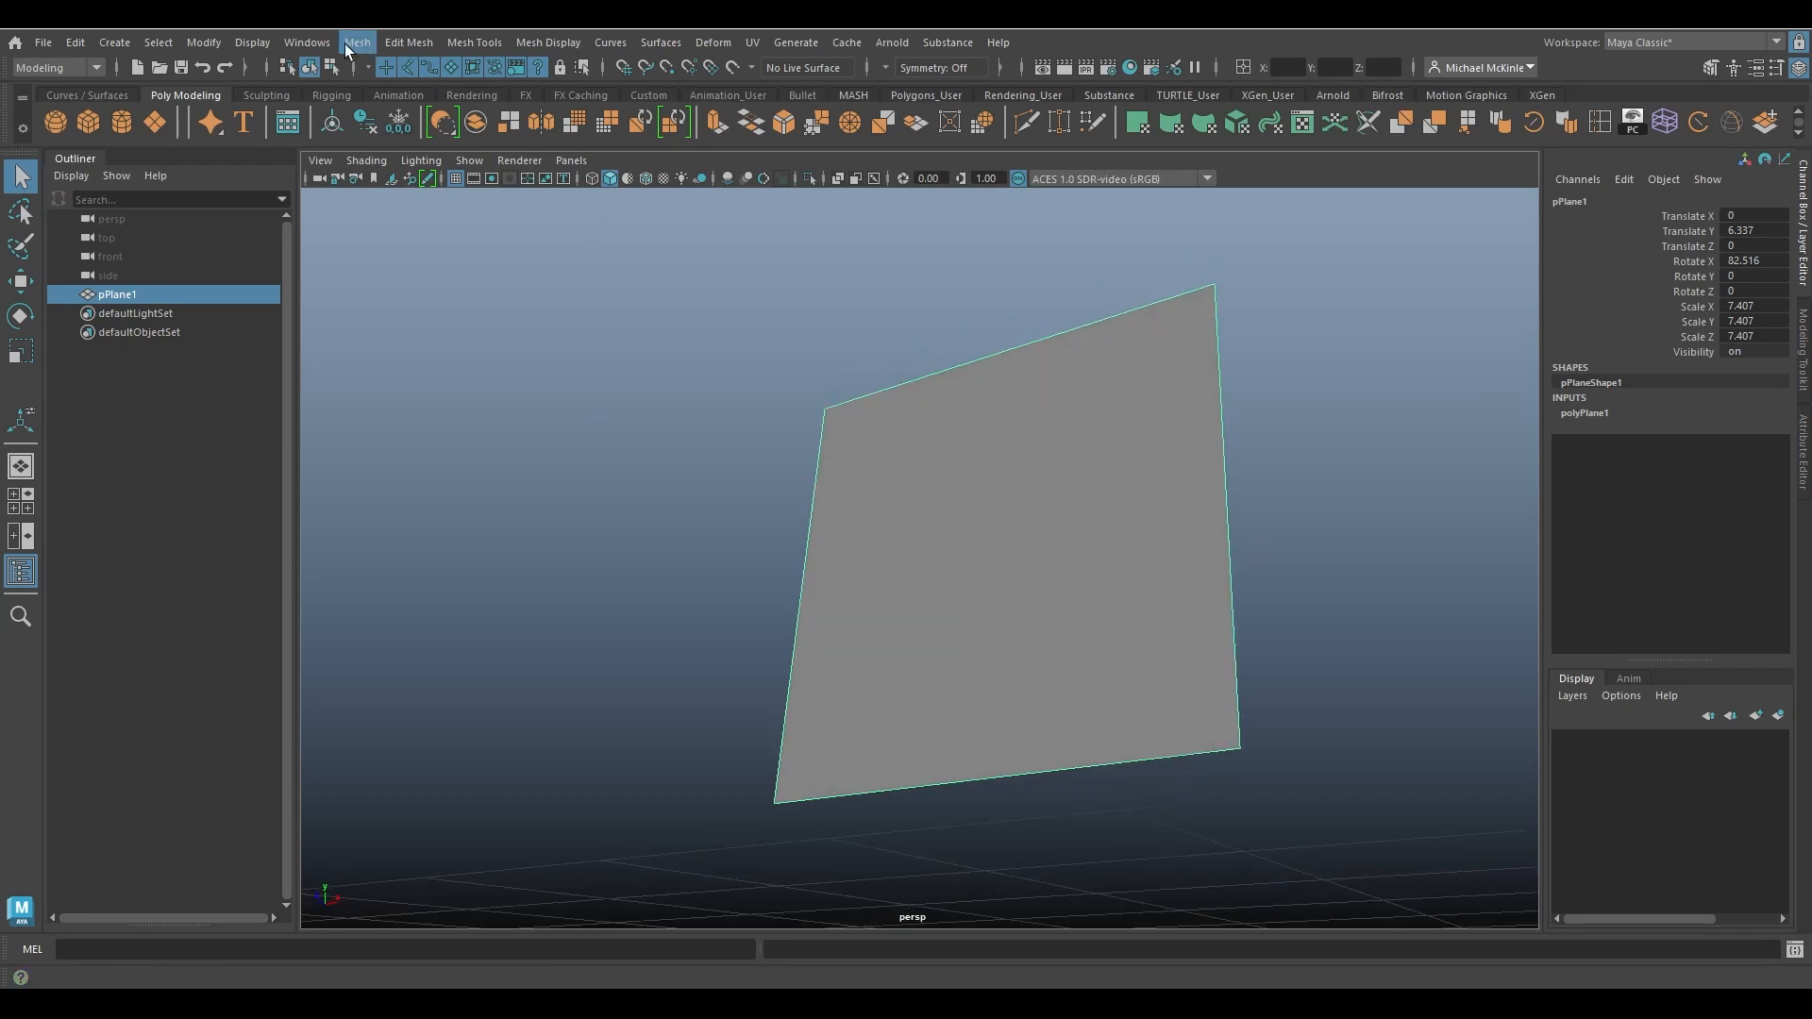
# Turn on the face normals display for the plane and check which way its normal points.
pyautogui.click(263, 49)
pyautogui.moveTo(364, 296)
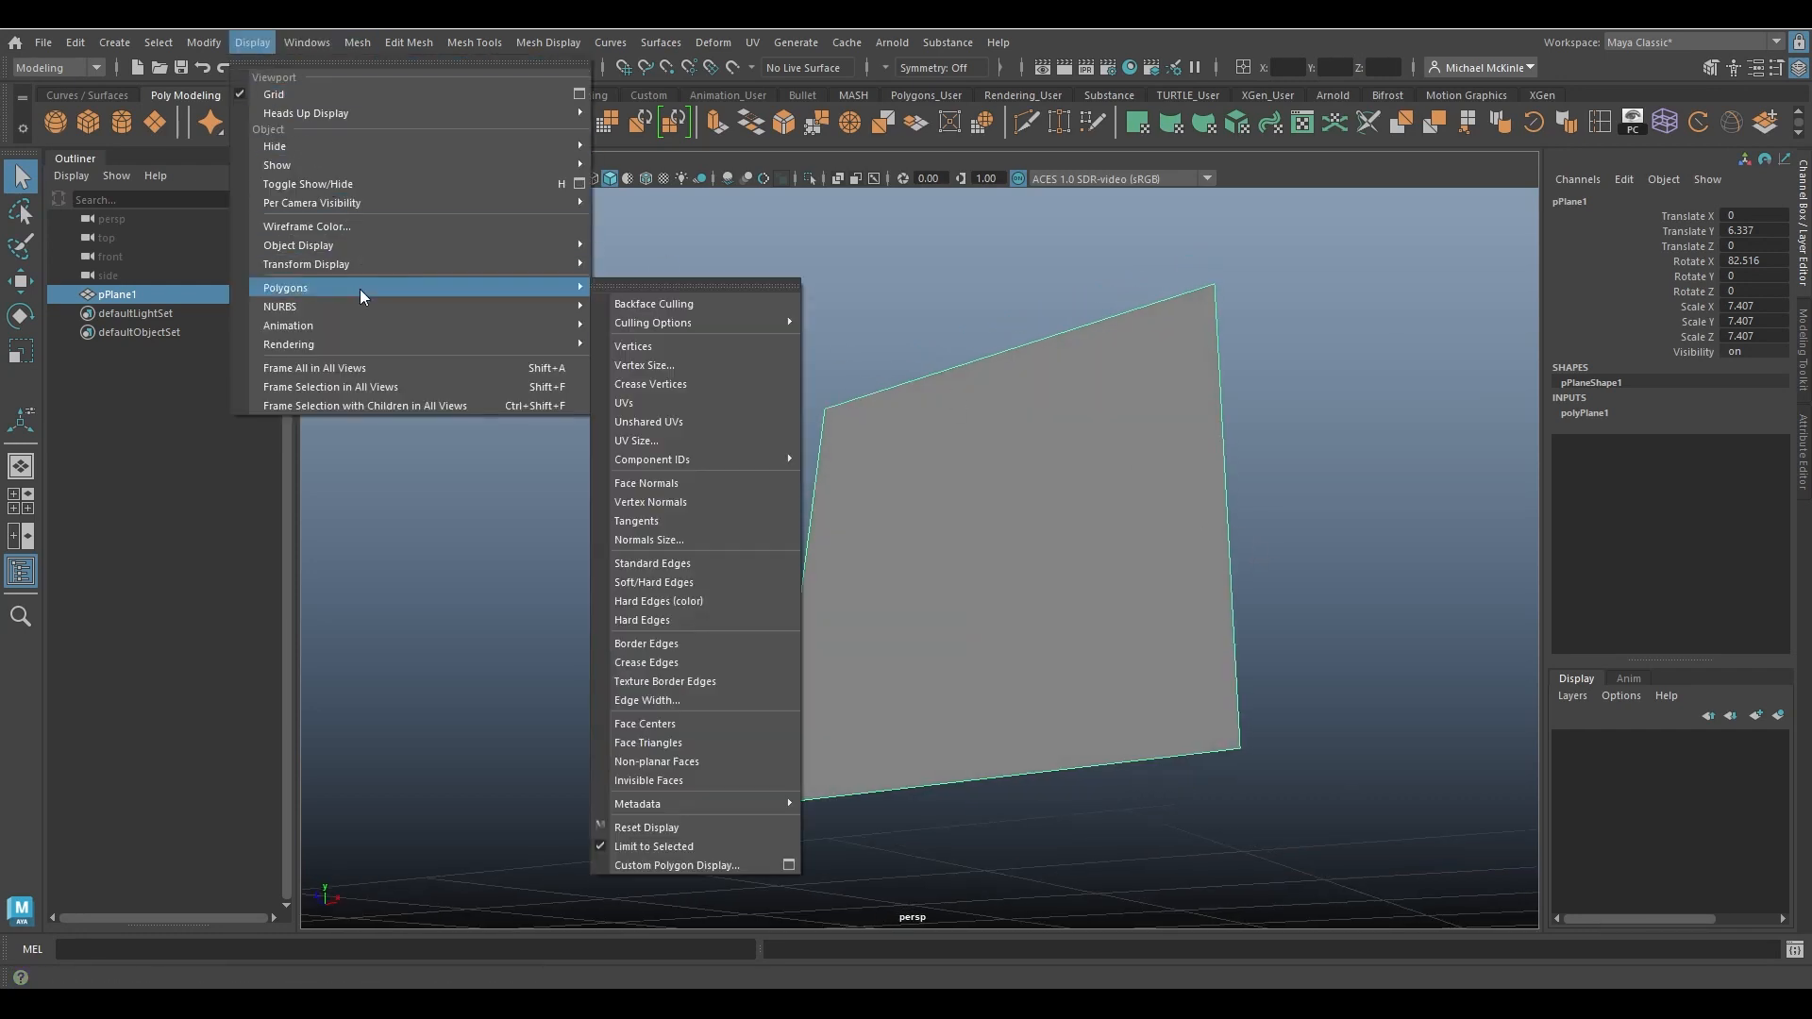
pyautogui.click(692, 490)
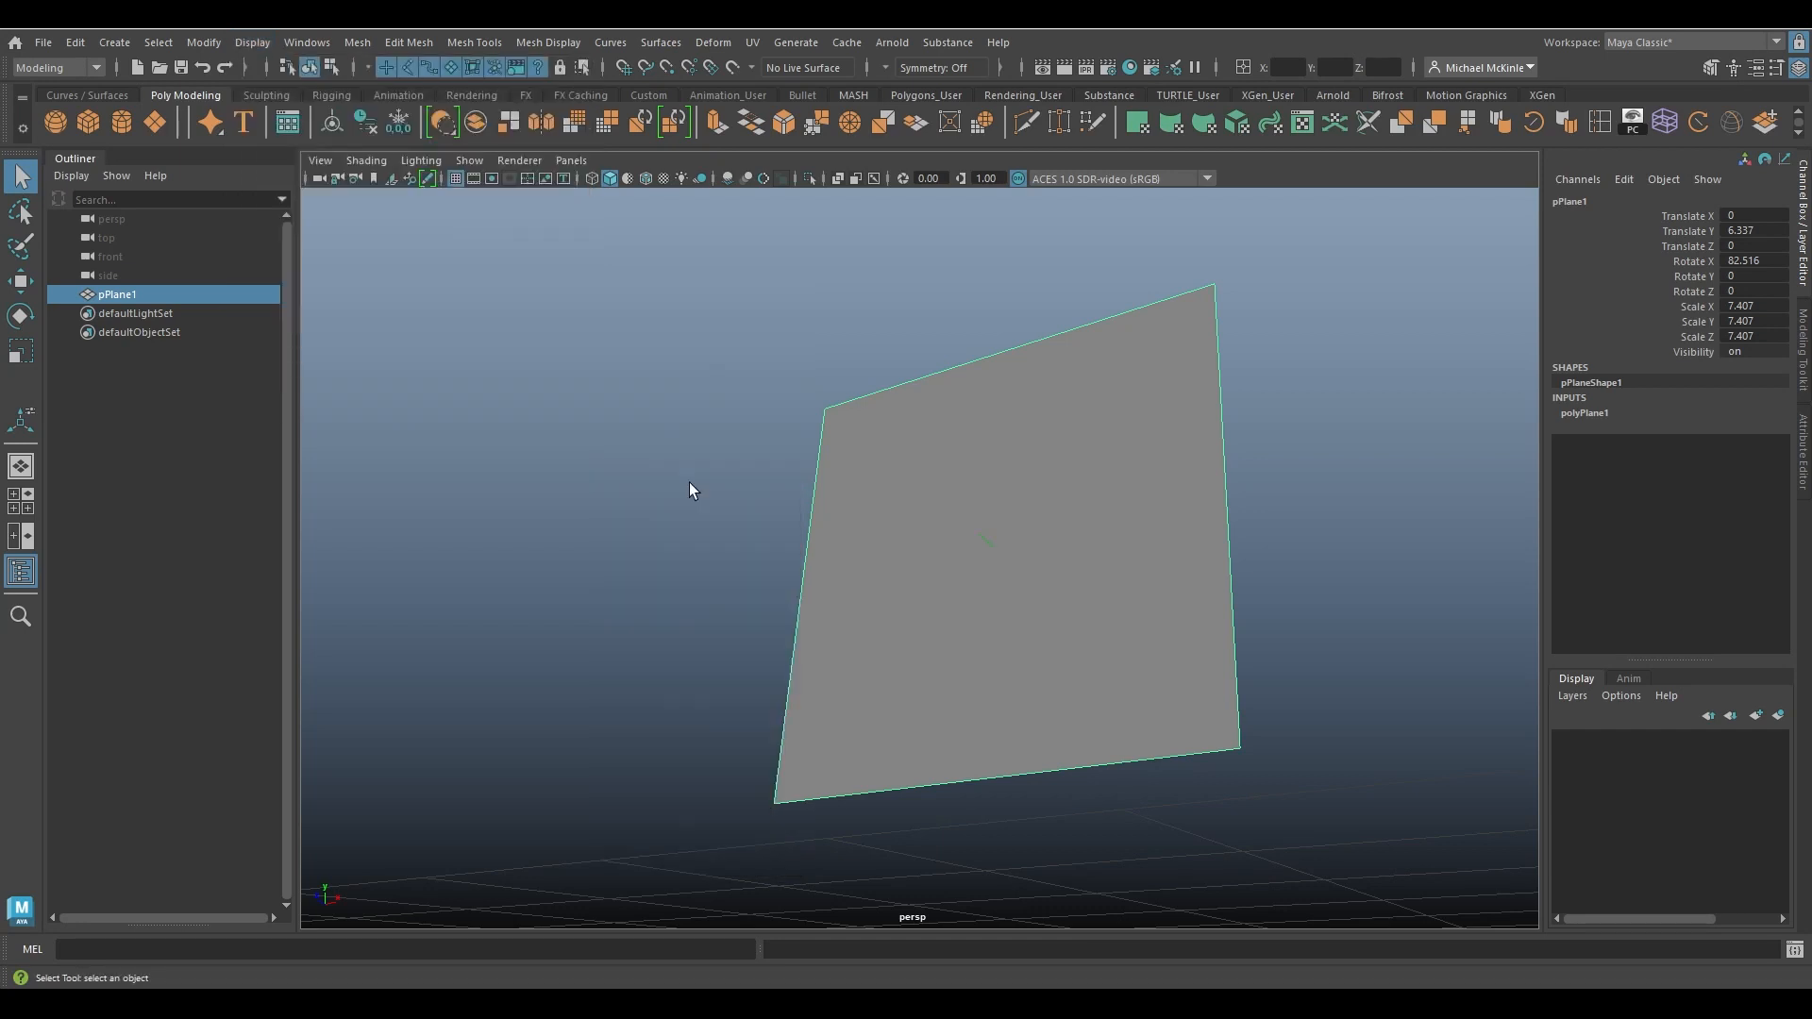
pyautogui.keyDown('alt'); pyautogui.moveTo(691, 490); pyautogui.dragTo(915, 501); pyautogui.keyUp('alt')
pyautogui.keyDown('alt'); pyautogui.moveTo(820, 458); pyautogui.dragTo(822, 566); pyautogui.keyUp('alt')
pyautogui.click(851, 439)
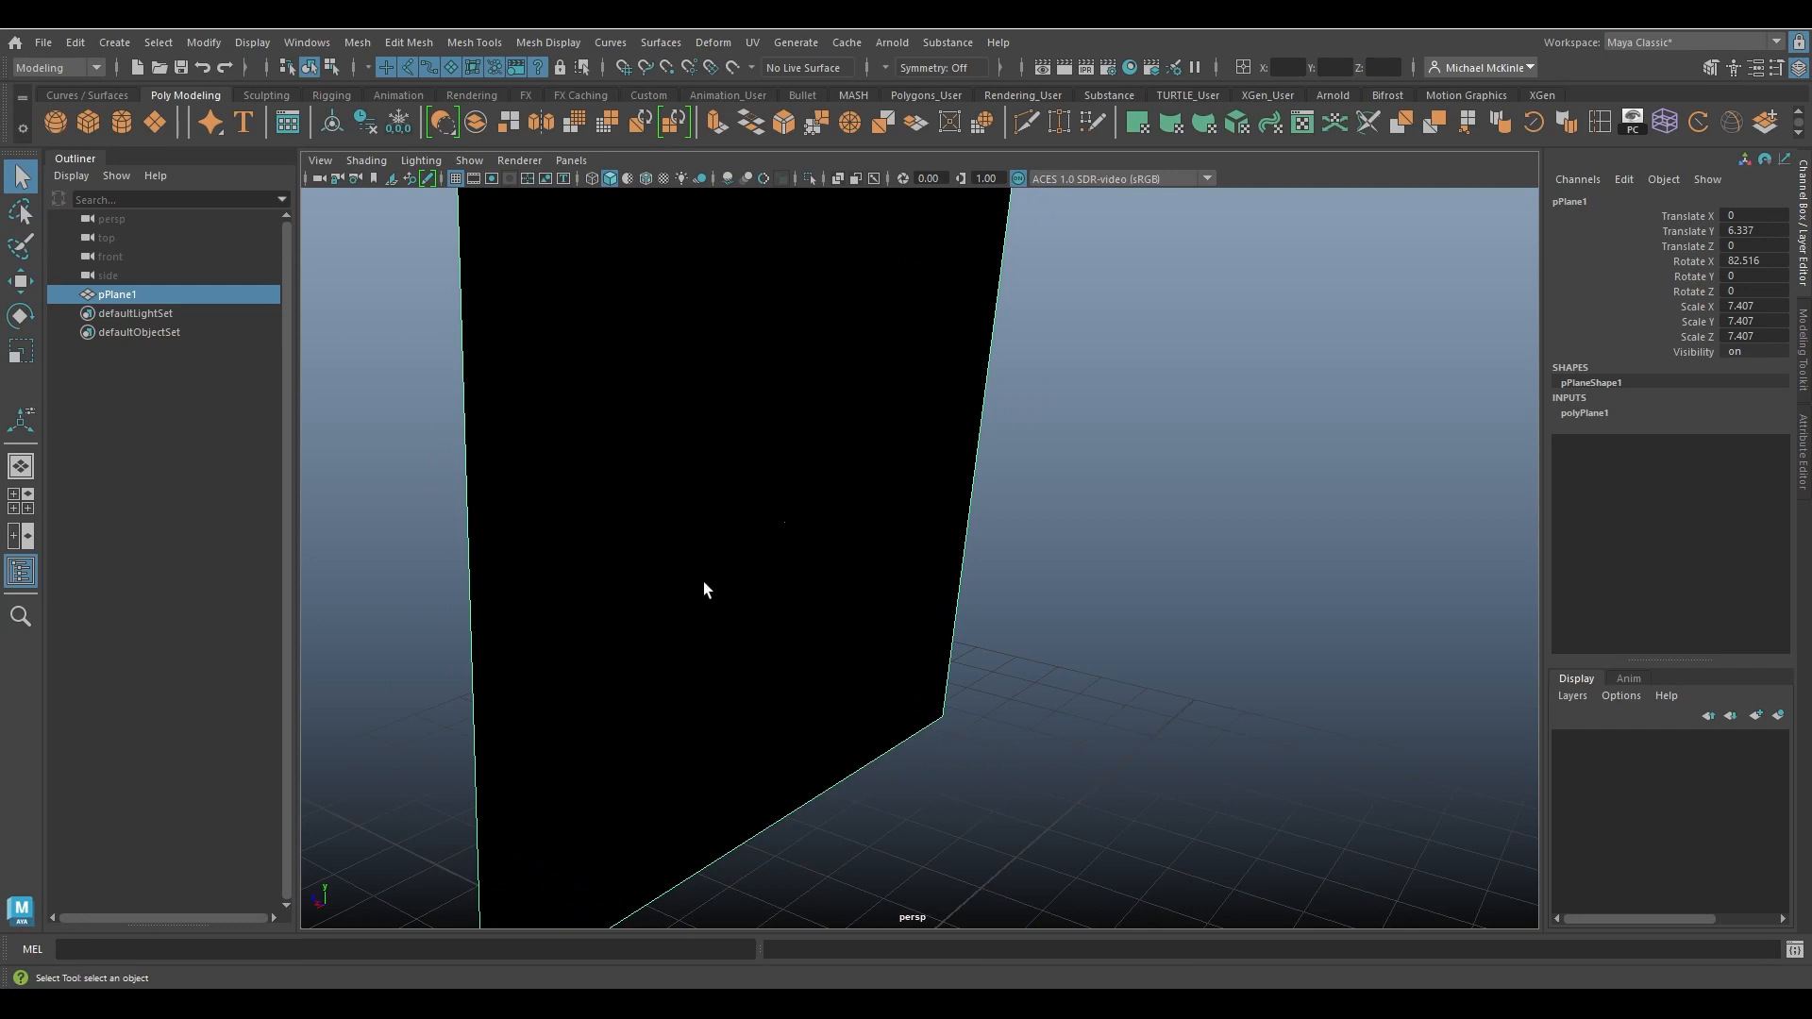
pyautogui.keyDown('alt'); pyautogui.moveTo(793, 721); pyautogui.dragTo(1149, 614); pyautogui.keyUp('alt')
pyautogui.keyDown('alt'); pyautogui.moveTo(1080, 554); pyautogui.dragTo(968, 503); pyautogui.keyUp('alt')
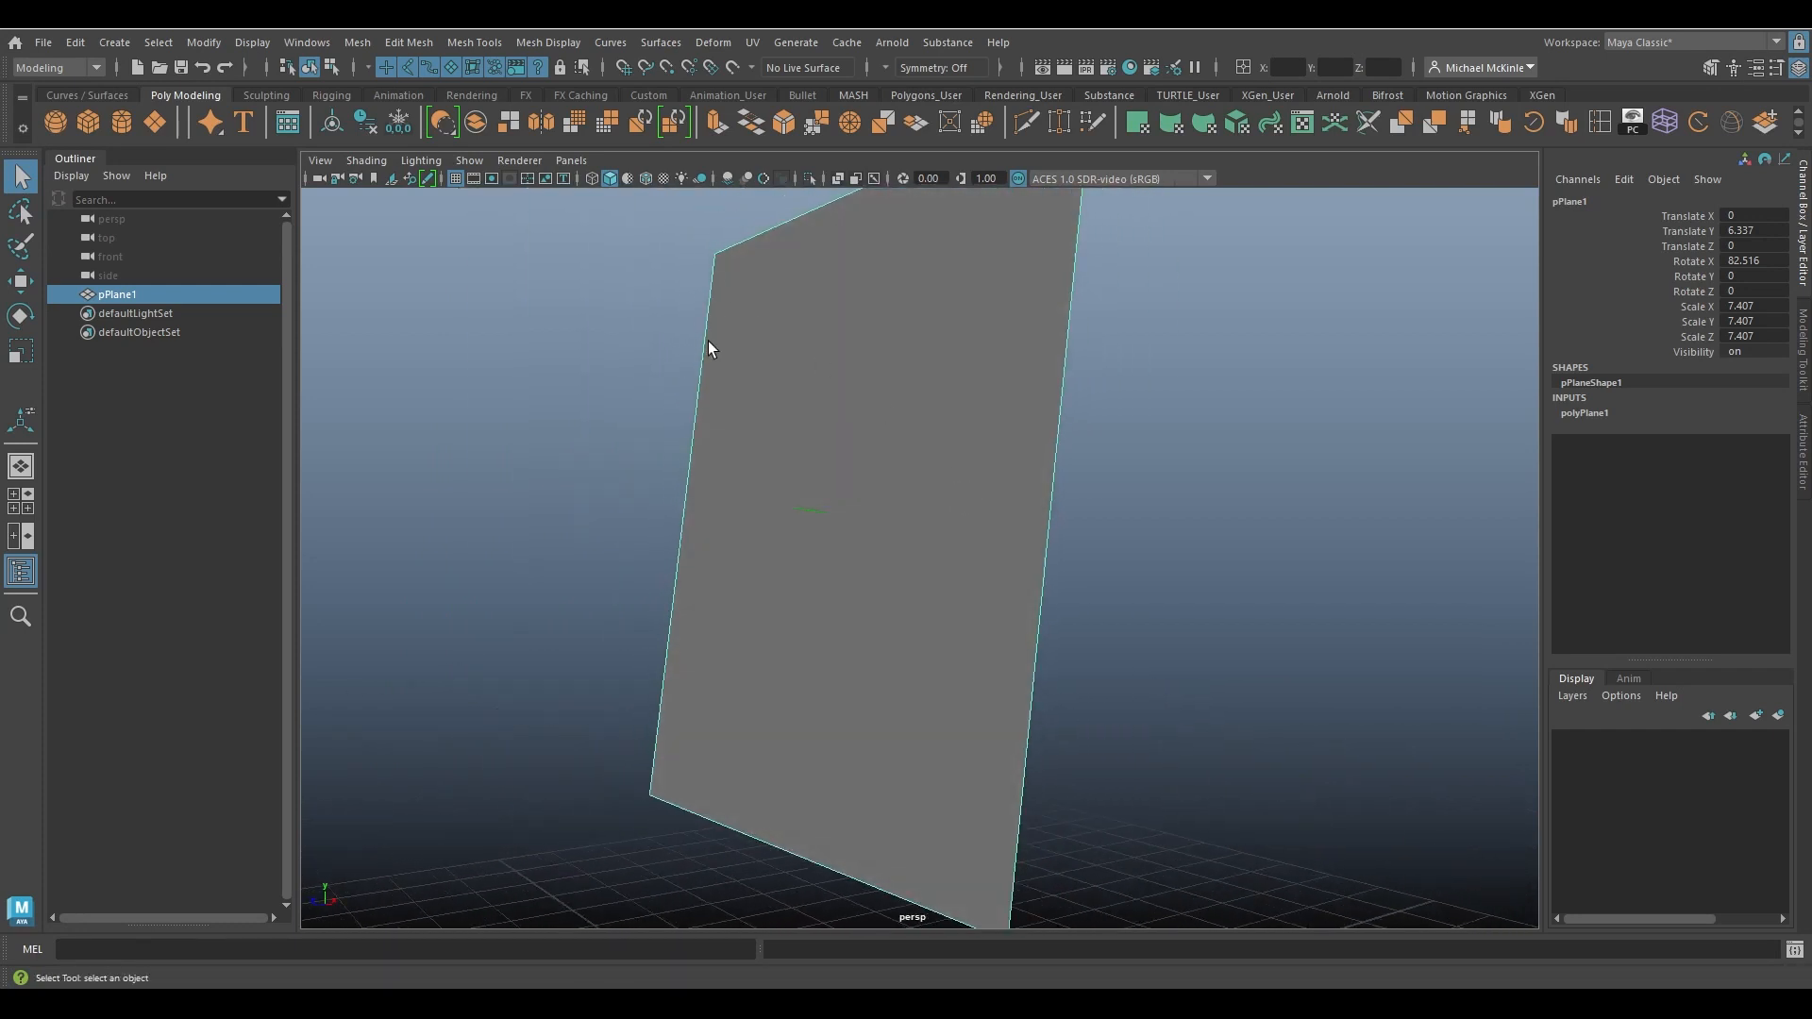
pyautogui.keyDown('alt'); pyautogui.moveTo(728, 327); pyautogui.dragTo(911, 399); pyautogui.keyUp('alt')
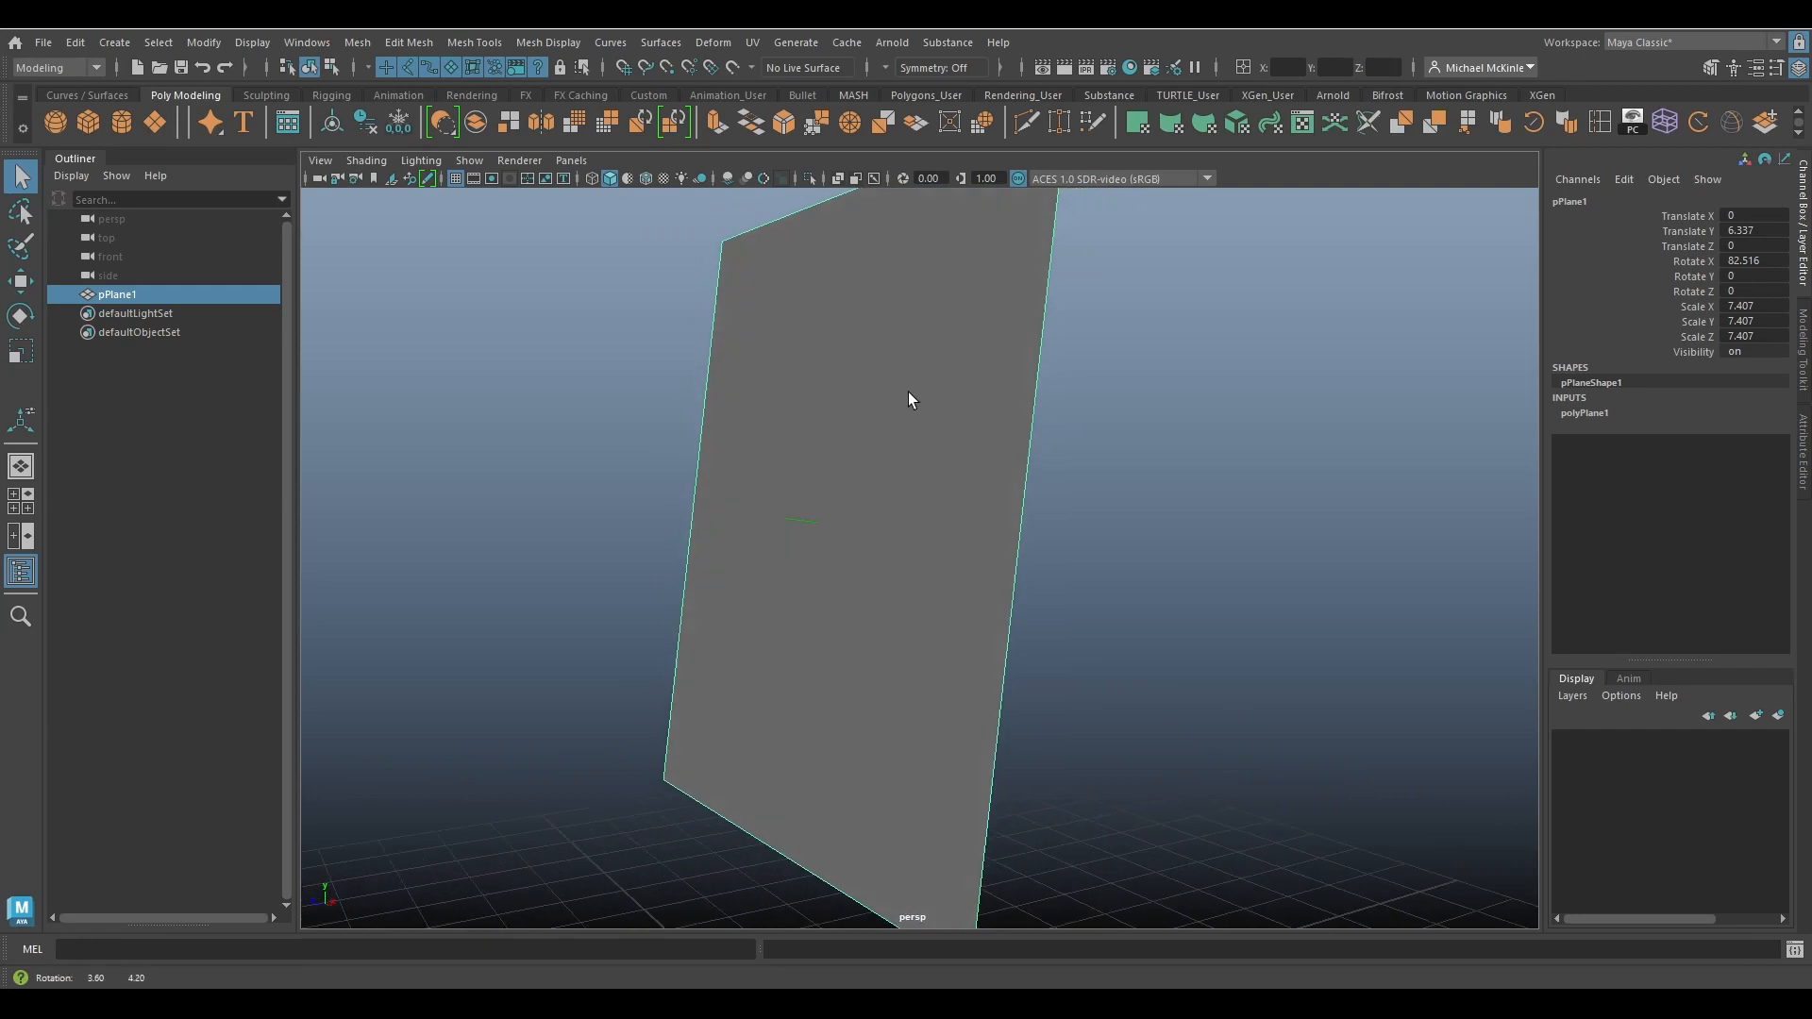
# Extrude the plane's face into a box with a Local Translate Z of -3.156, then return to object mode.
pyautogui.click(409, 42)
pyautogui.click(474, 229)
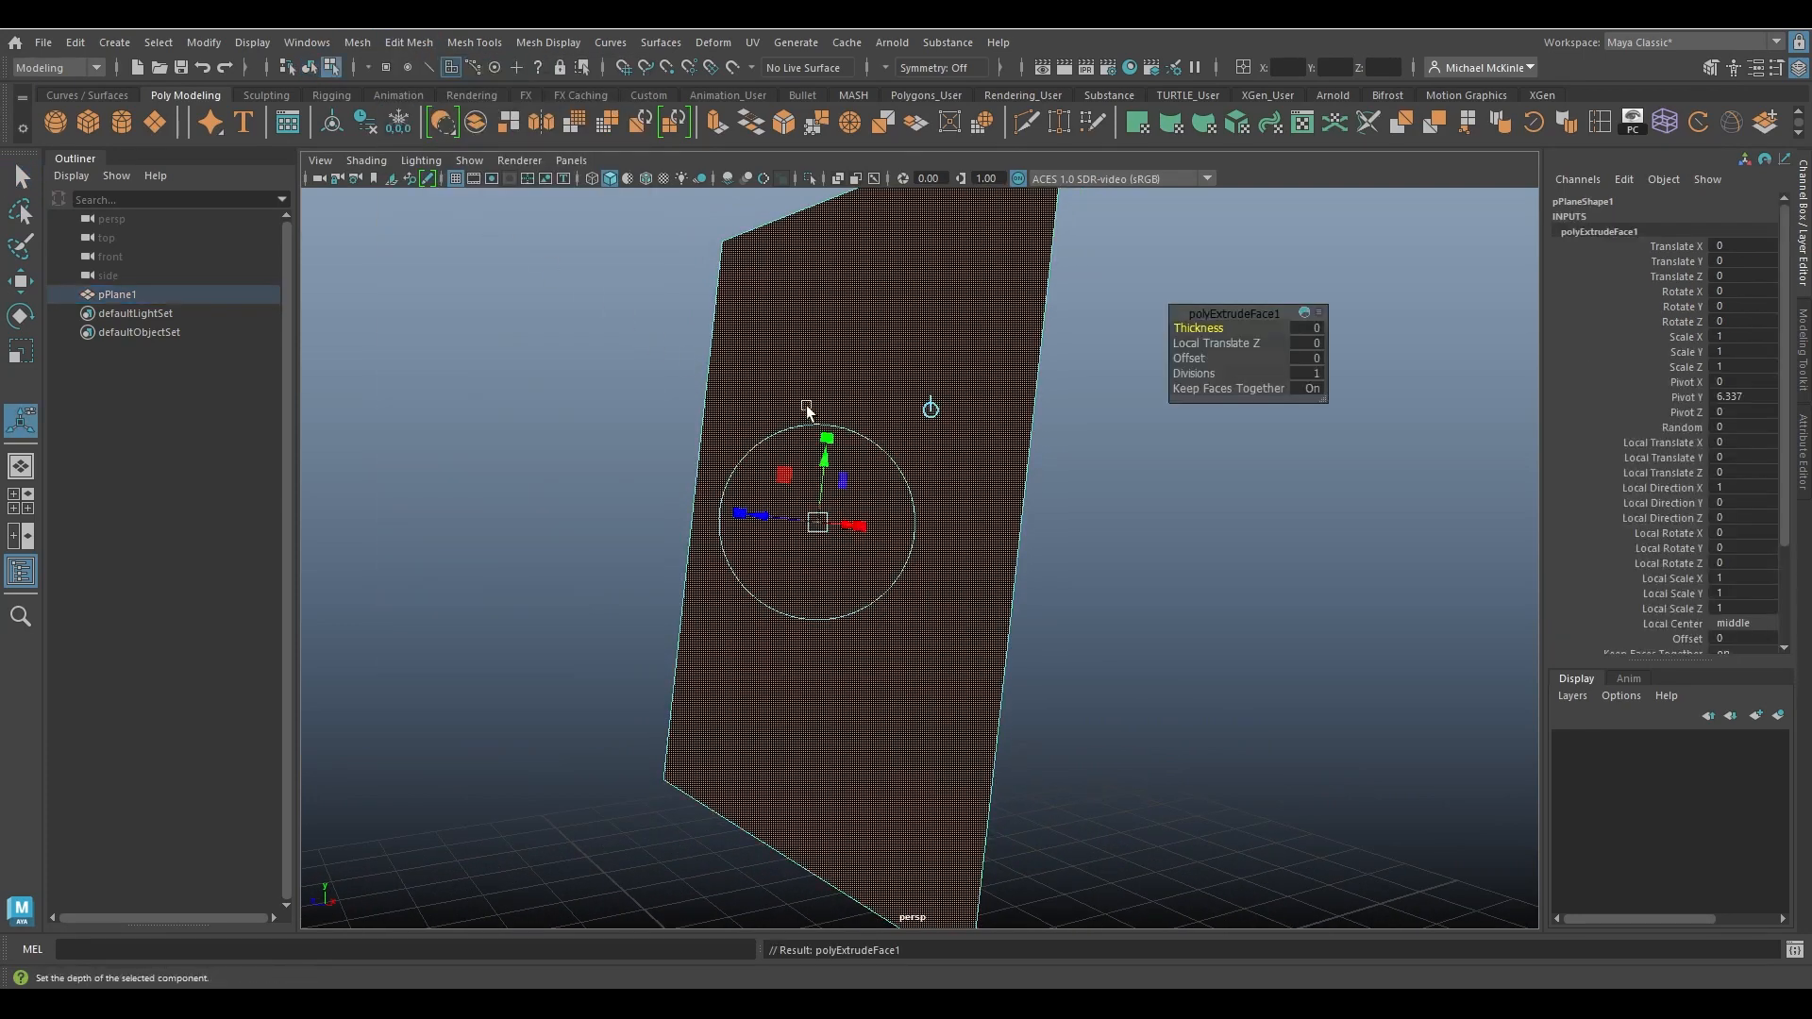
pyautogui.keyDown('alt'); pyautogui.moveTo(808, 411); pyautogui.dragTo(996, 608); pyautogui.keyUp('alt')
pyautogui.keyDown('alt'); pyautogui.moveTo(1150, 547); pyautogui.dragTo(1036, 548); pyautogui.keyUp('alt')
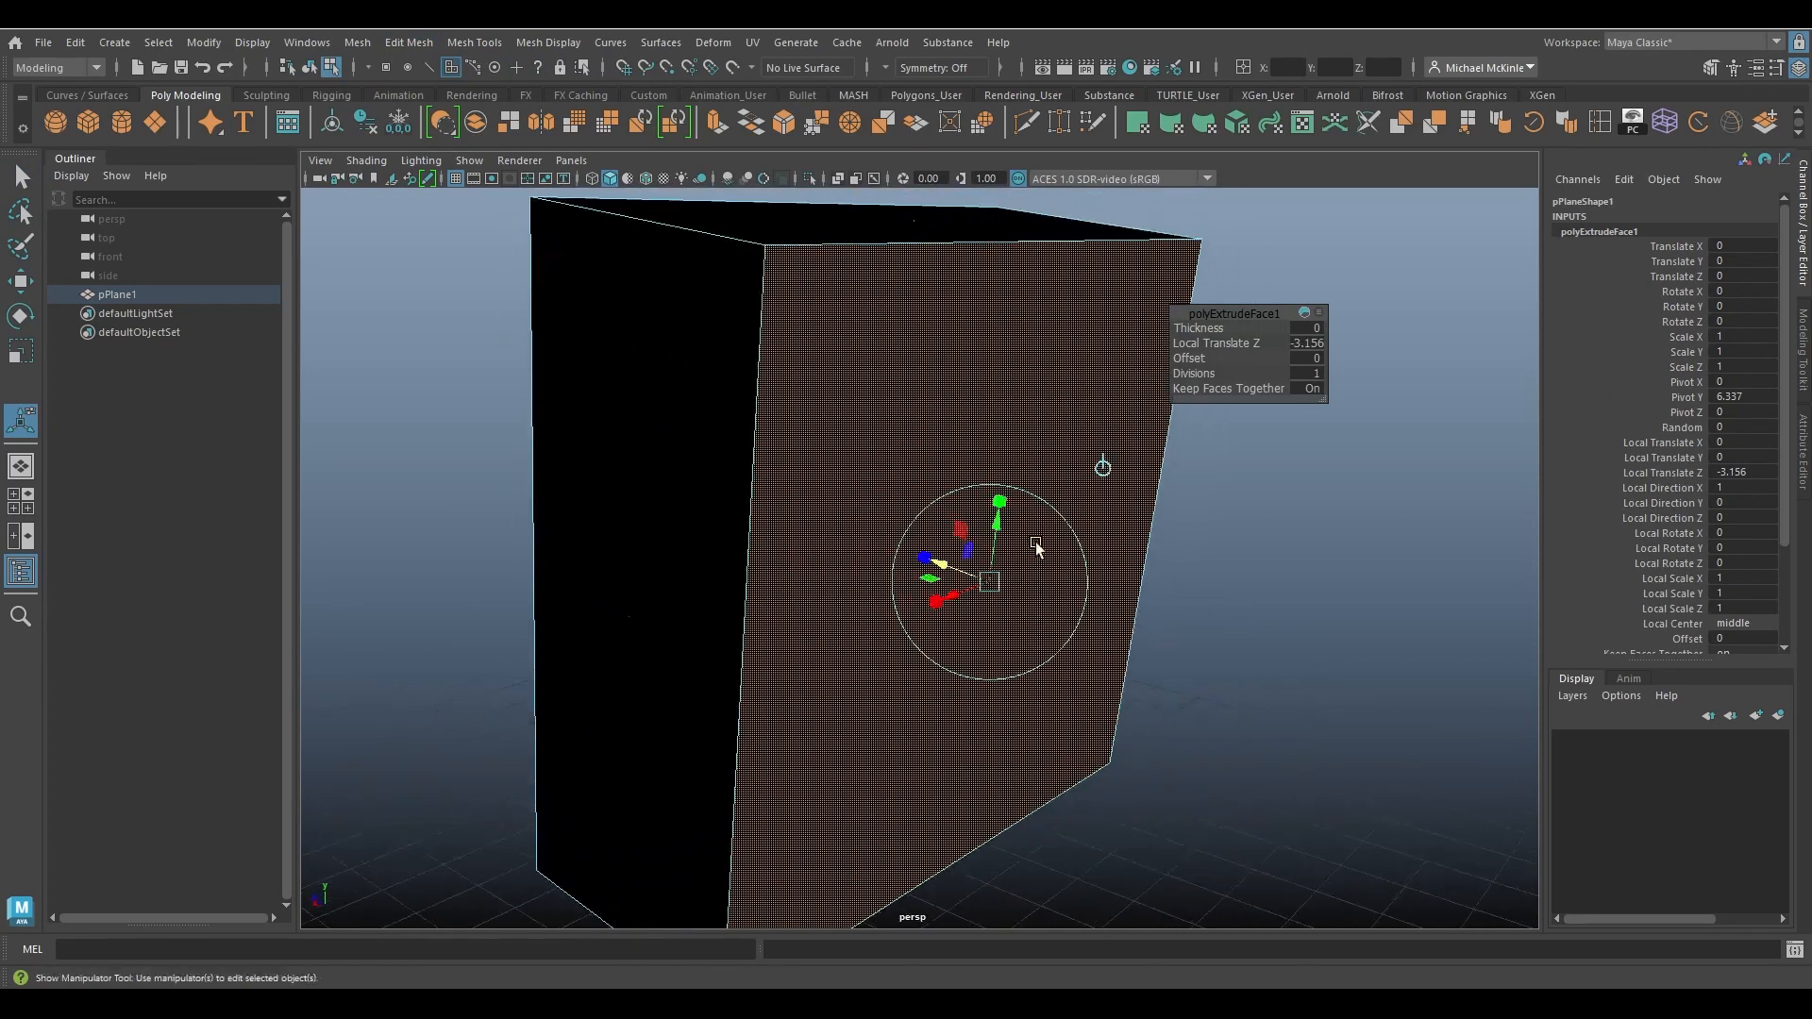
pyautogui.moveTo(1018, 344); pyautogui.dragTo(1068, 326, button='right')
pyautogui.click(1248, 531)
pyautogui.keyDown('alt'); pyautogui.moveTo(1248, 530); pyautogui.dragTo(814, 581); pyautogui.keyUp('alt')
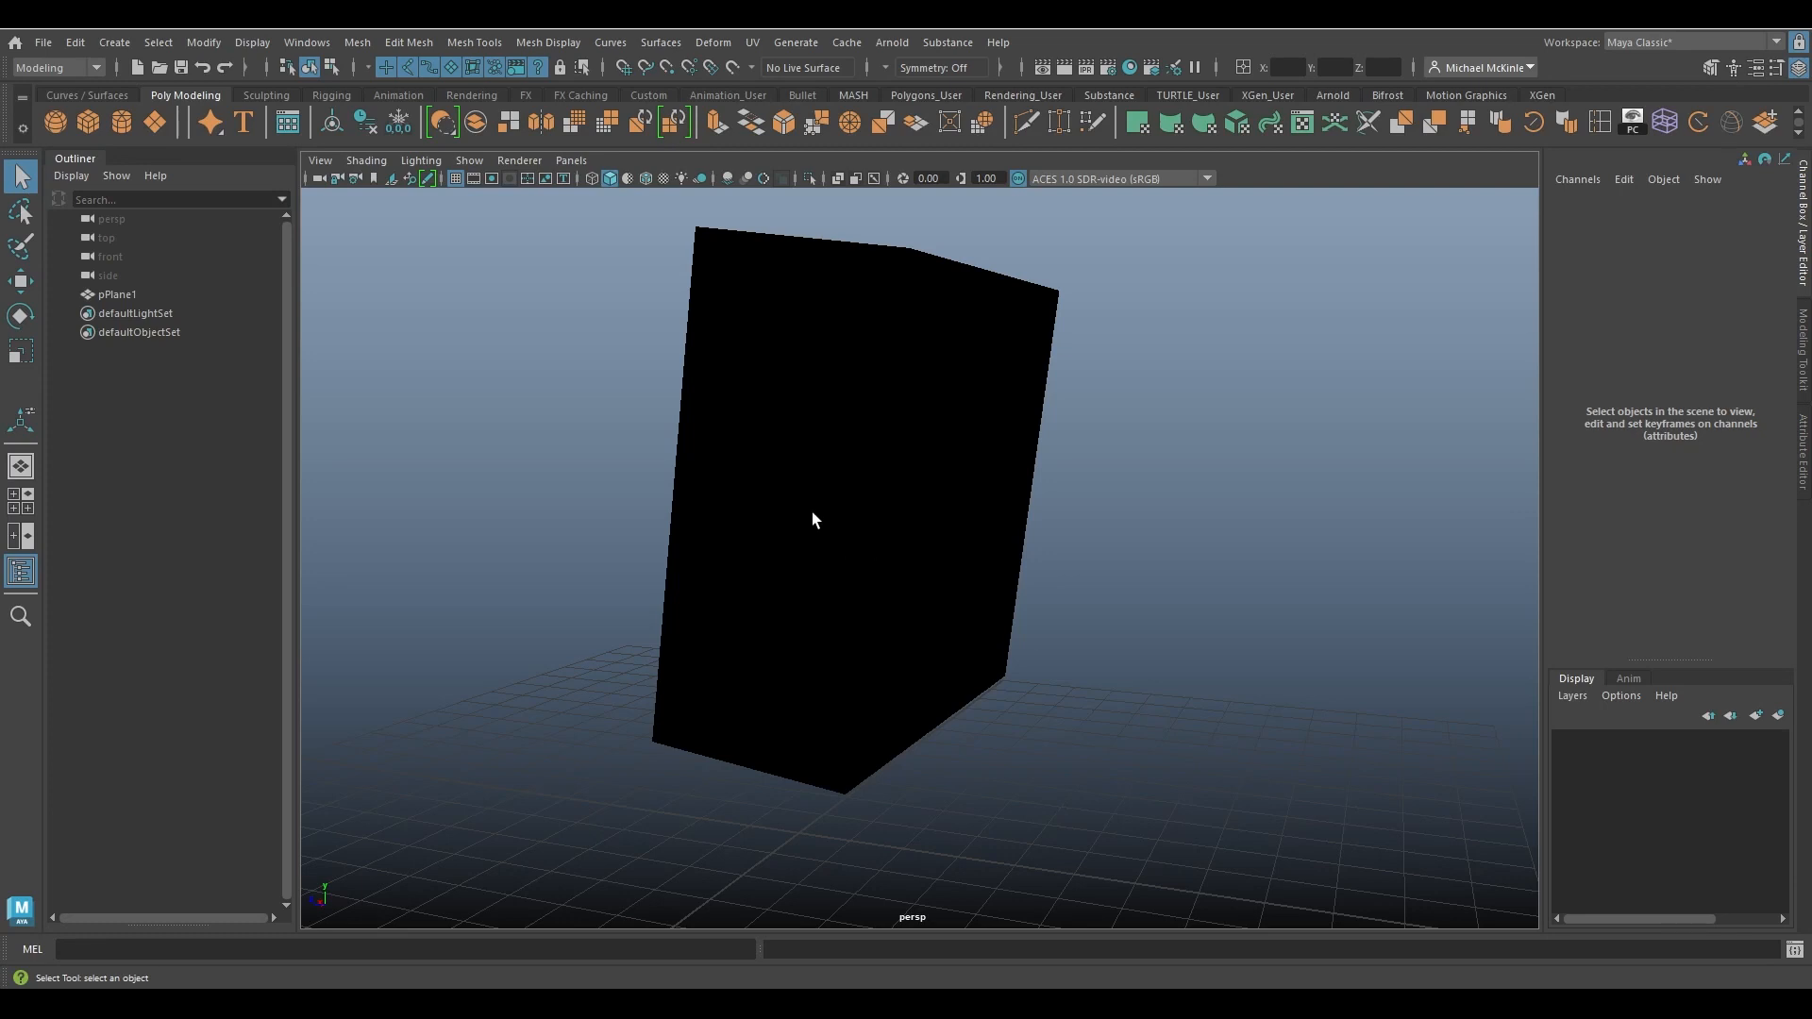
# Examine the shading of the extruded box from inside and outside, and frame the box.
pyautogui.keyDown('alt'); pyautogui.moveTo(813, 520); pyautogui.dragTo(1586, 750, button='right'); pyautogui.keyUp('alt')
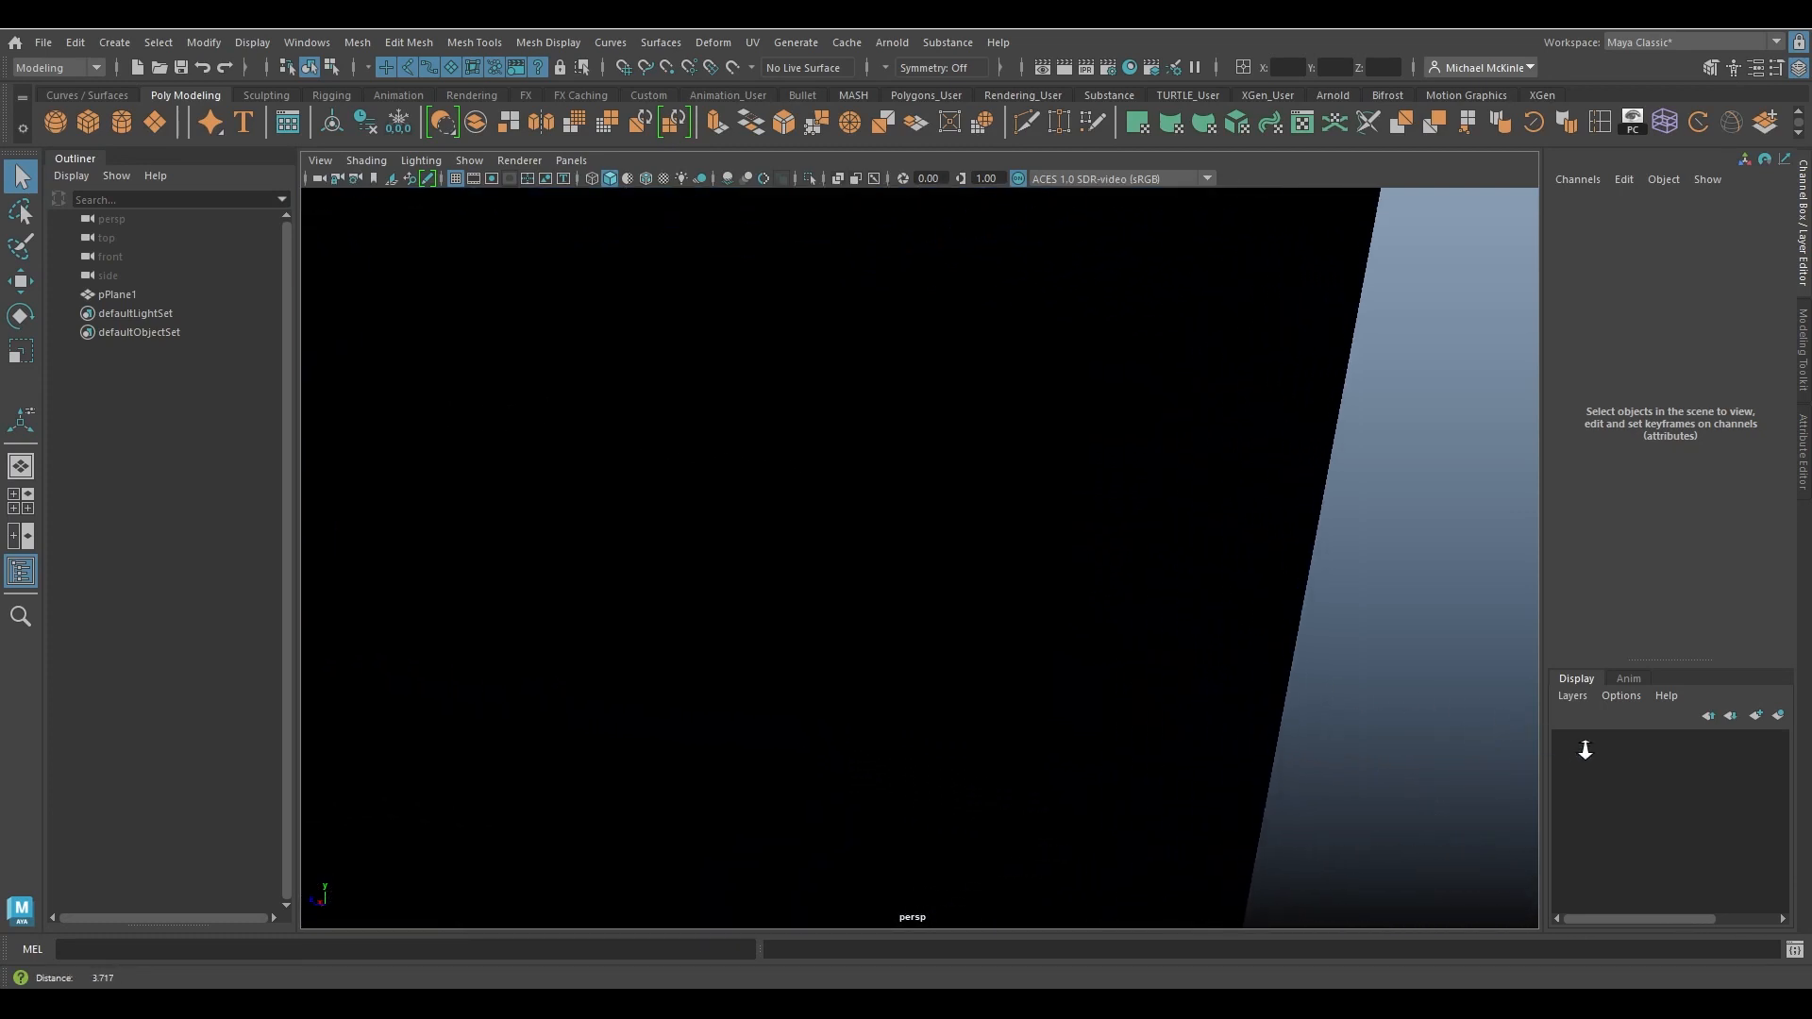
pyautogui.keyDown('alt'); pyautogui.moveTo(1586, 749); pyautogui.dragTo(1188, 560); pyautogui.keyUp('alt')
pyautogui.keyDown('alt'); pyautogui.moveTo(1225, 605); pyautogui.dragTo(1044, 648); pyautogui.keyUp('alt')
pyautogui.keyDown('alt'); pyautogui.moveTo(1044, 647); pyautogui.dragTo(463, 471, button='right'); pyautogui.keyUp('alt')
pyautogui.keyDown('alt'); pyautogui.moveTo(462, 471); pyautogui.dragTo(886, 519); pyautogui.keyUp('alt')
pyautogui.click(919, 445)
pyautogui.keyDown('alt'); pyautogui.moveTo(885, 520); pyautogui.dragTo(1024, 566, button='right'); pyautogui.keyUp('alt')
pyautogui.keyDown('alt'); pyautogui.moveTo(676, 534); pyautogui.dragTo(960, 553); pyautogui.keyUp('alt')
pyautogui.press('f')
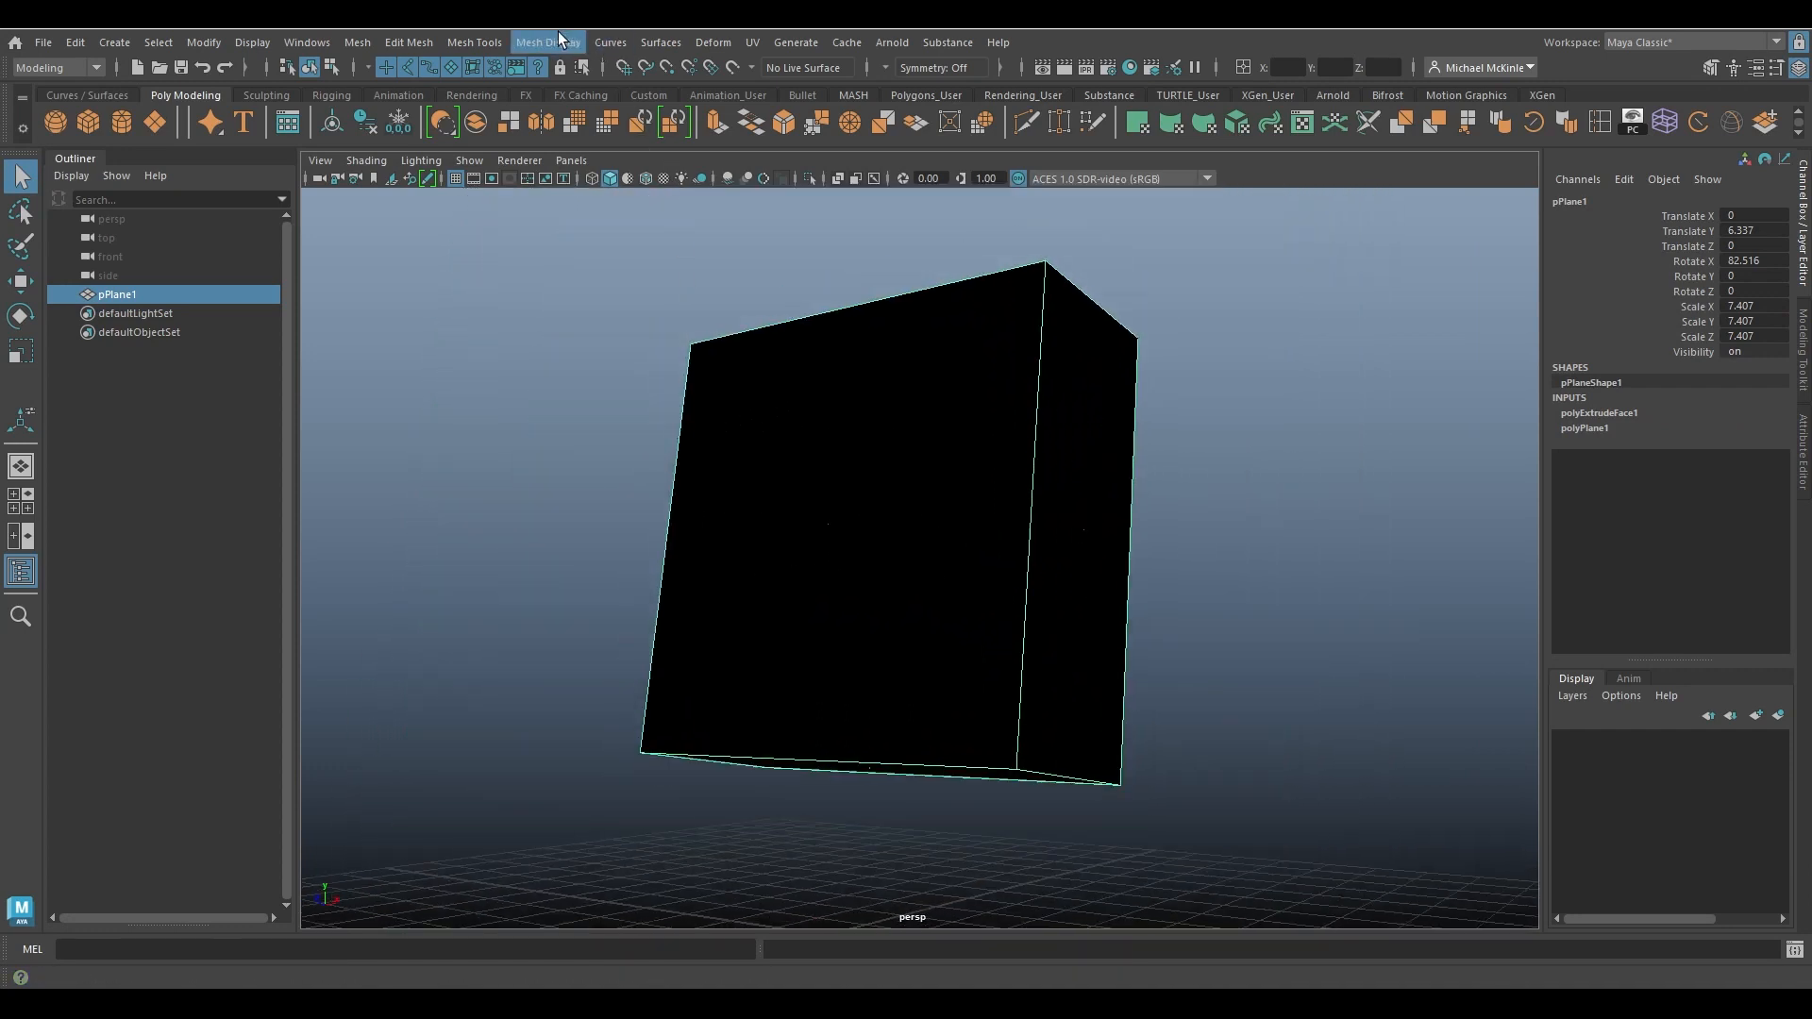
# Reverse the normals of the extruded box and check its shading from several sides.
pyautogui.click(530, 38)
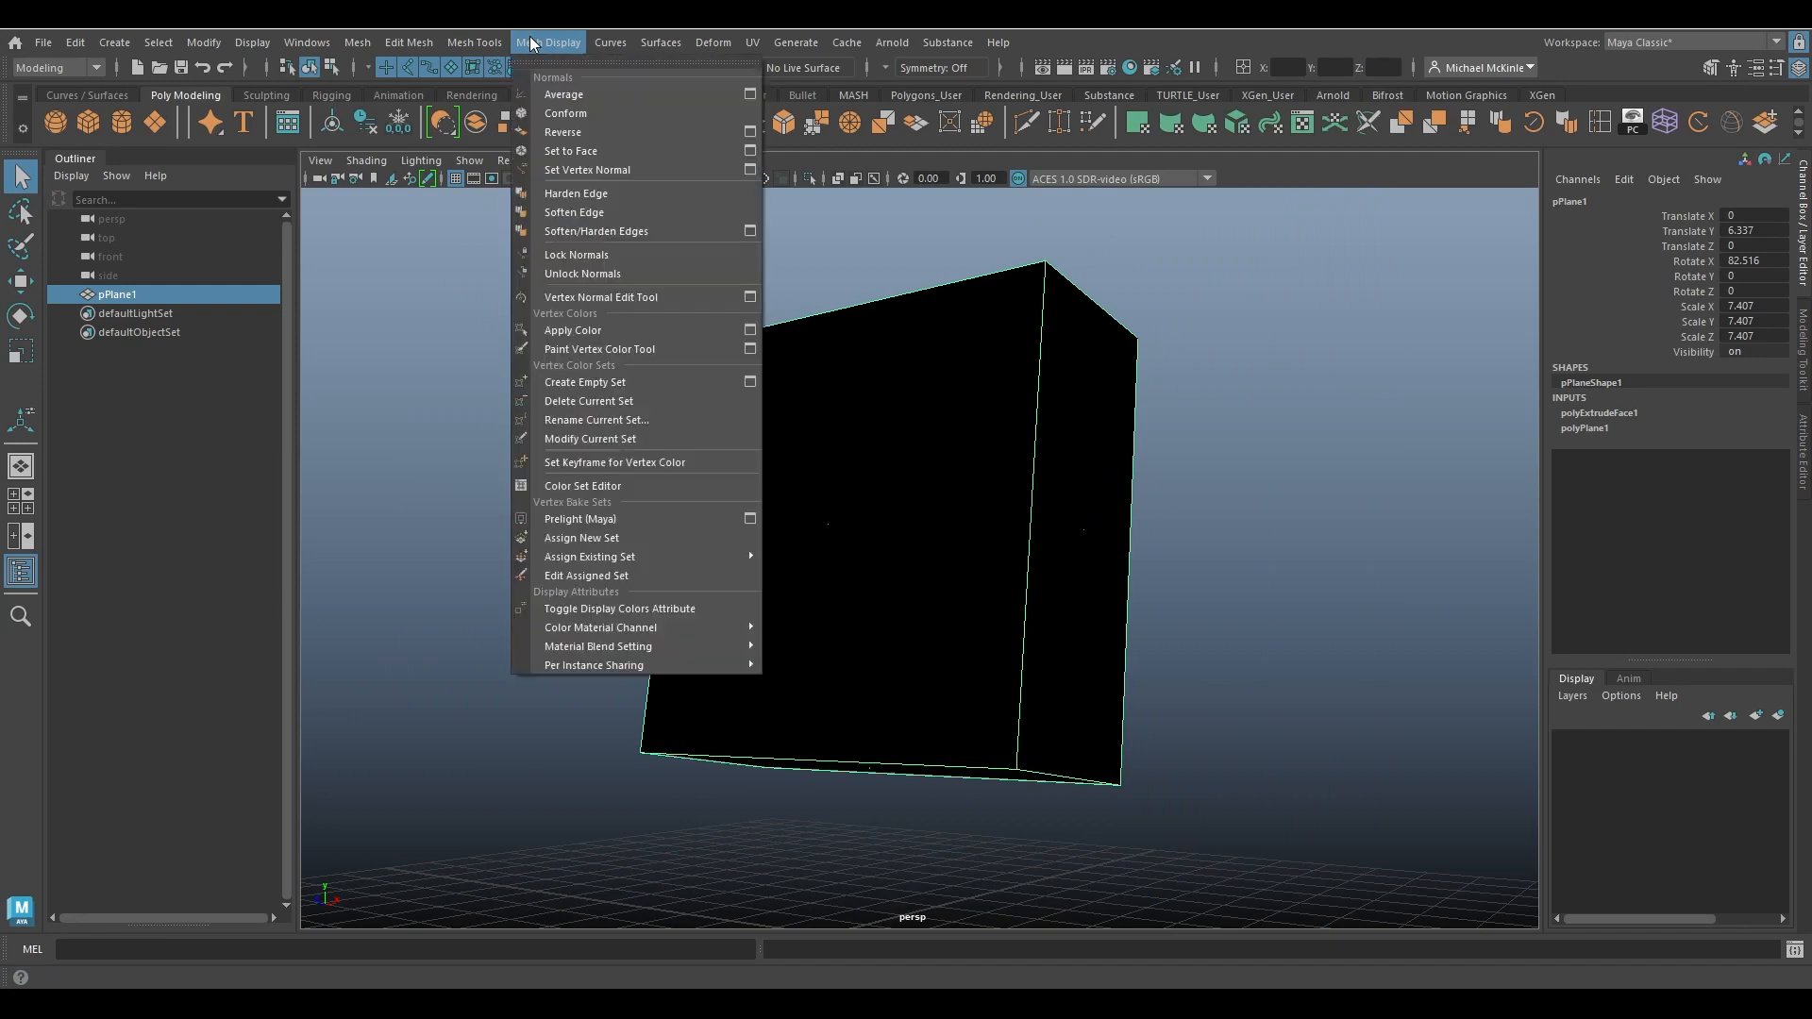
pyautogui.click(585, 132)
pyautogui.keyDown('alt'); pyautogui.moveTo(926, 433); pyautogui.dragTo(671, 465); pyautogui.keyUp('alt')
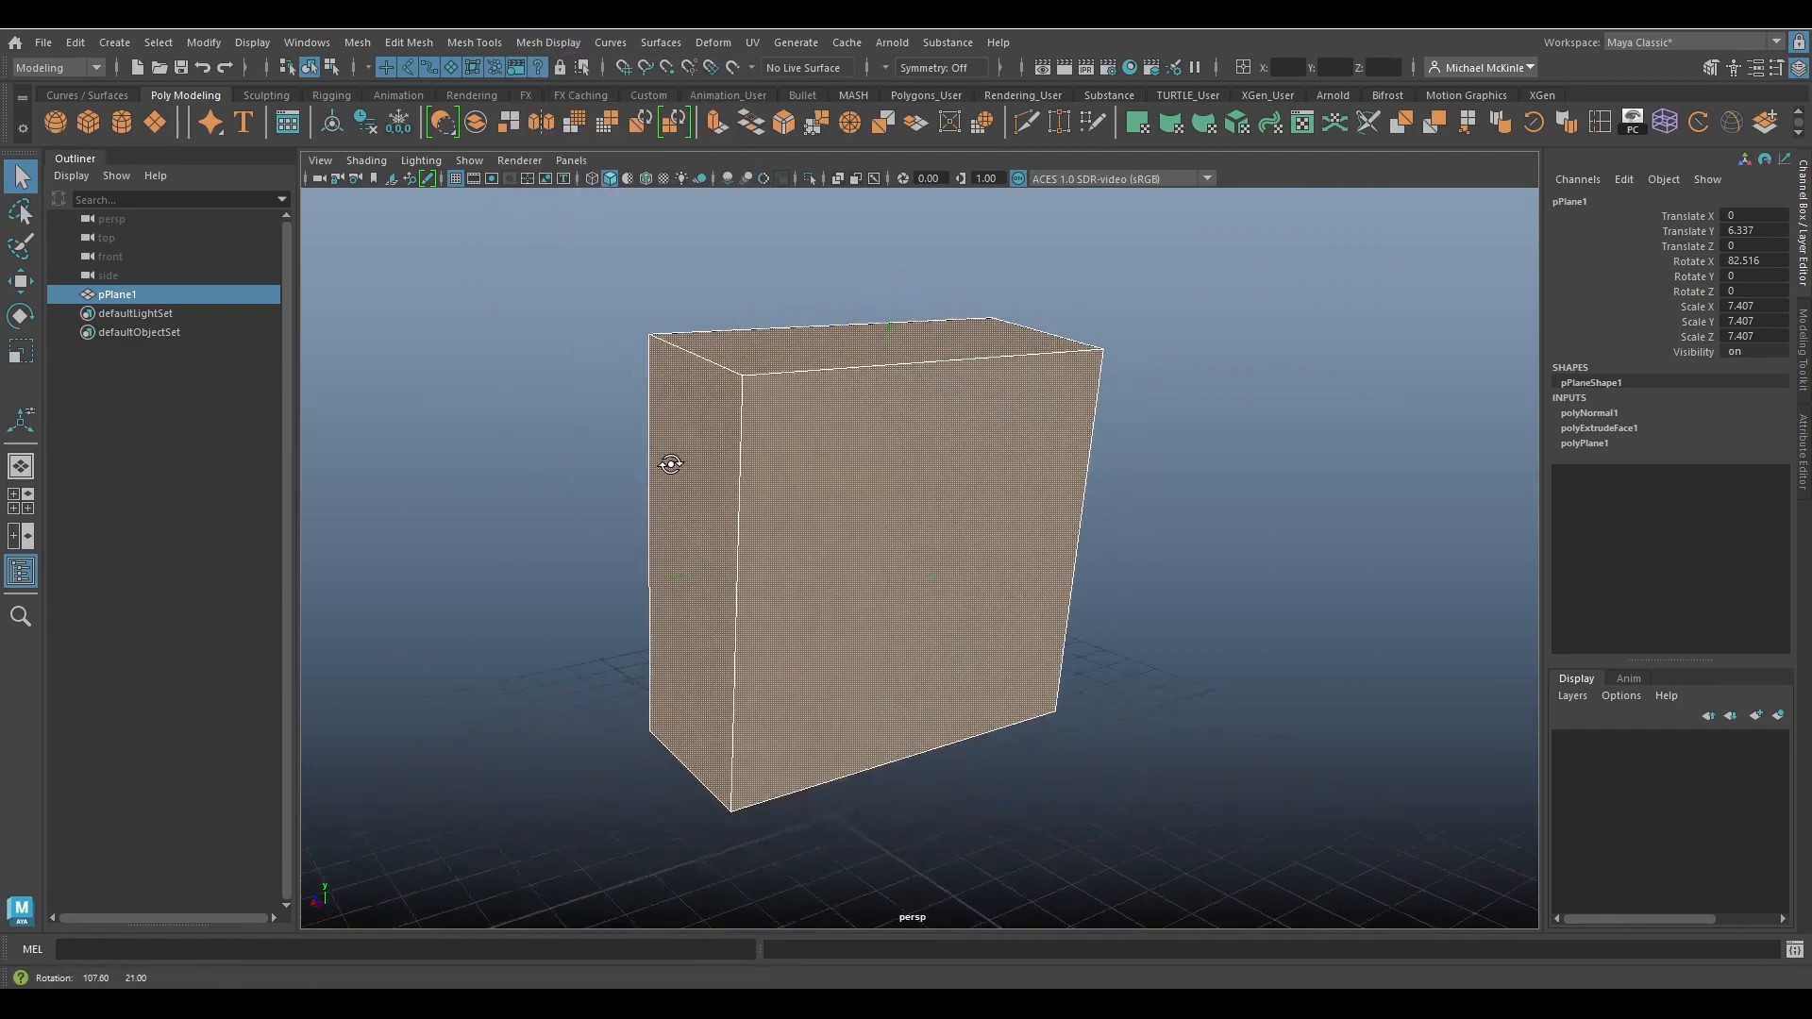
pyautogui.keyDown('alt'); pyautogui.moveTo(869, 558); pyautogui.dragTo(1095, 536); pyautogui.keyUp('alt')
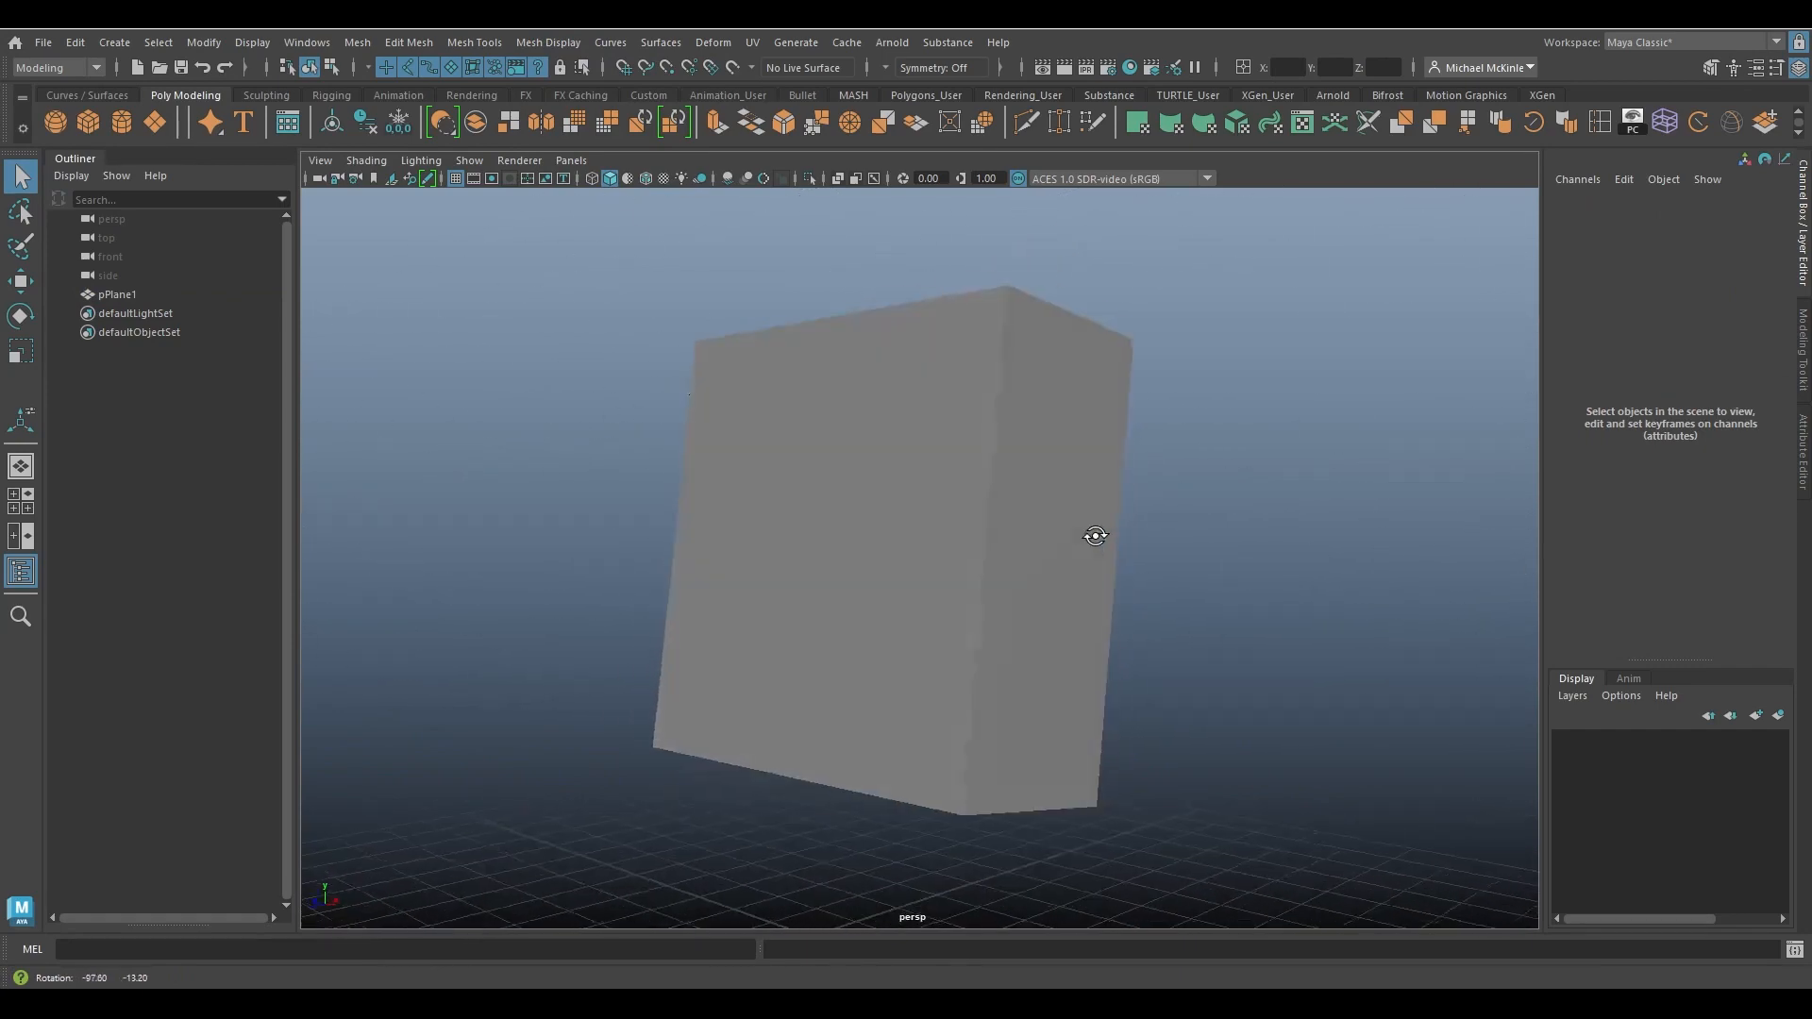
pyautogui.click(1011, 582)
pyautogui.keyDown('alt'); pyautogui.moveTo(1011, 582); pyautogui.dragTo(868, 312); pyautogui.keyUp('alt')
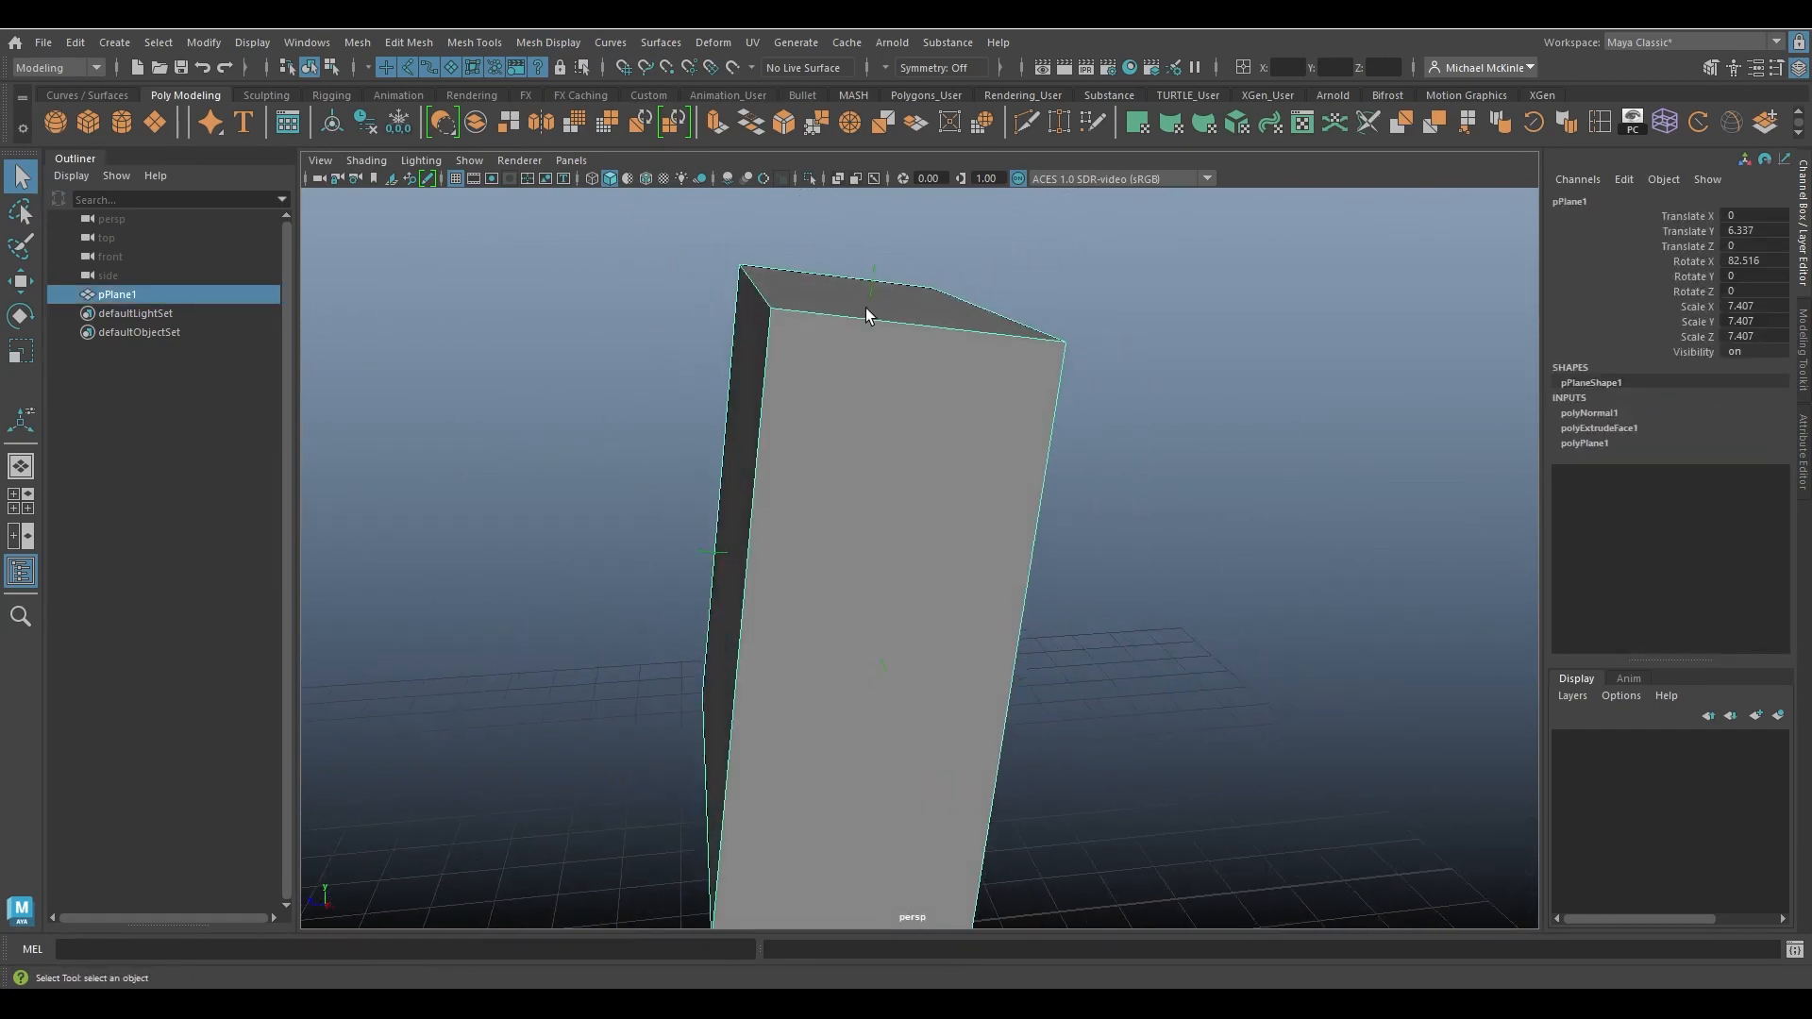
# Turn off the face normals display for the box.
pyautogui.moveTo(894, 593)
pyautogui.keyDown('alt'); pyautogui.mouseDown()
pyautogui.moveTo(1039, 591)
pyautogui.moveTo(911, 585)
pyautogui.mouseUp(); pyautogui.keyUp('alt')
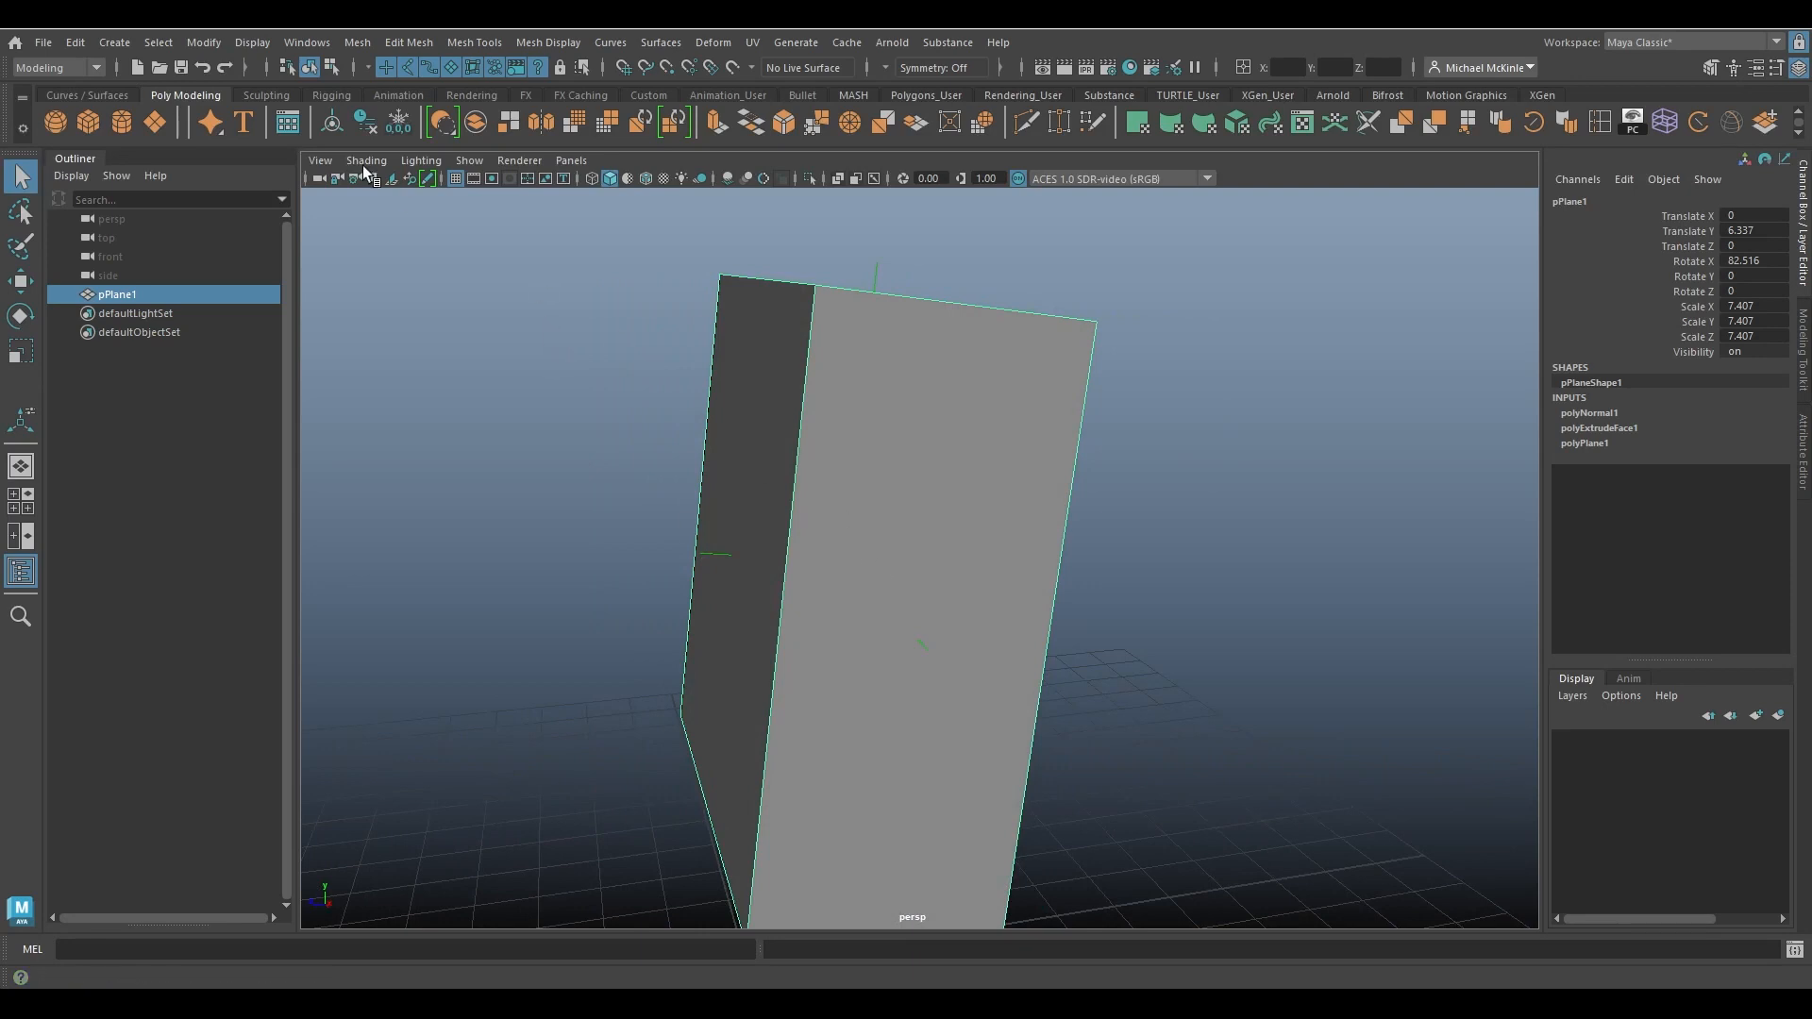
pyautogui.click(264, 43)
pyautogui.moveTo(365, 293)
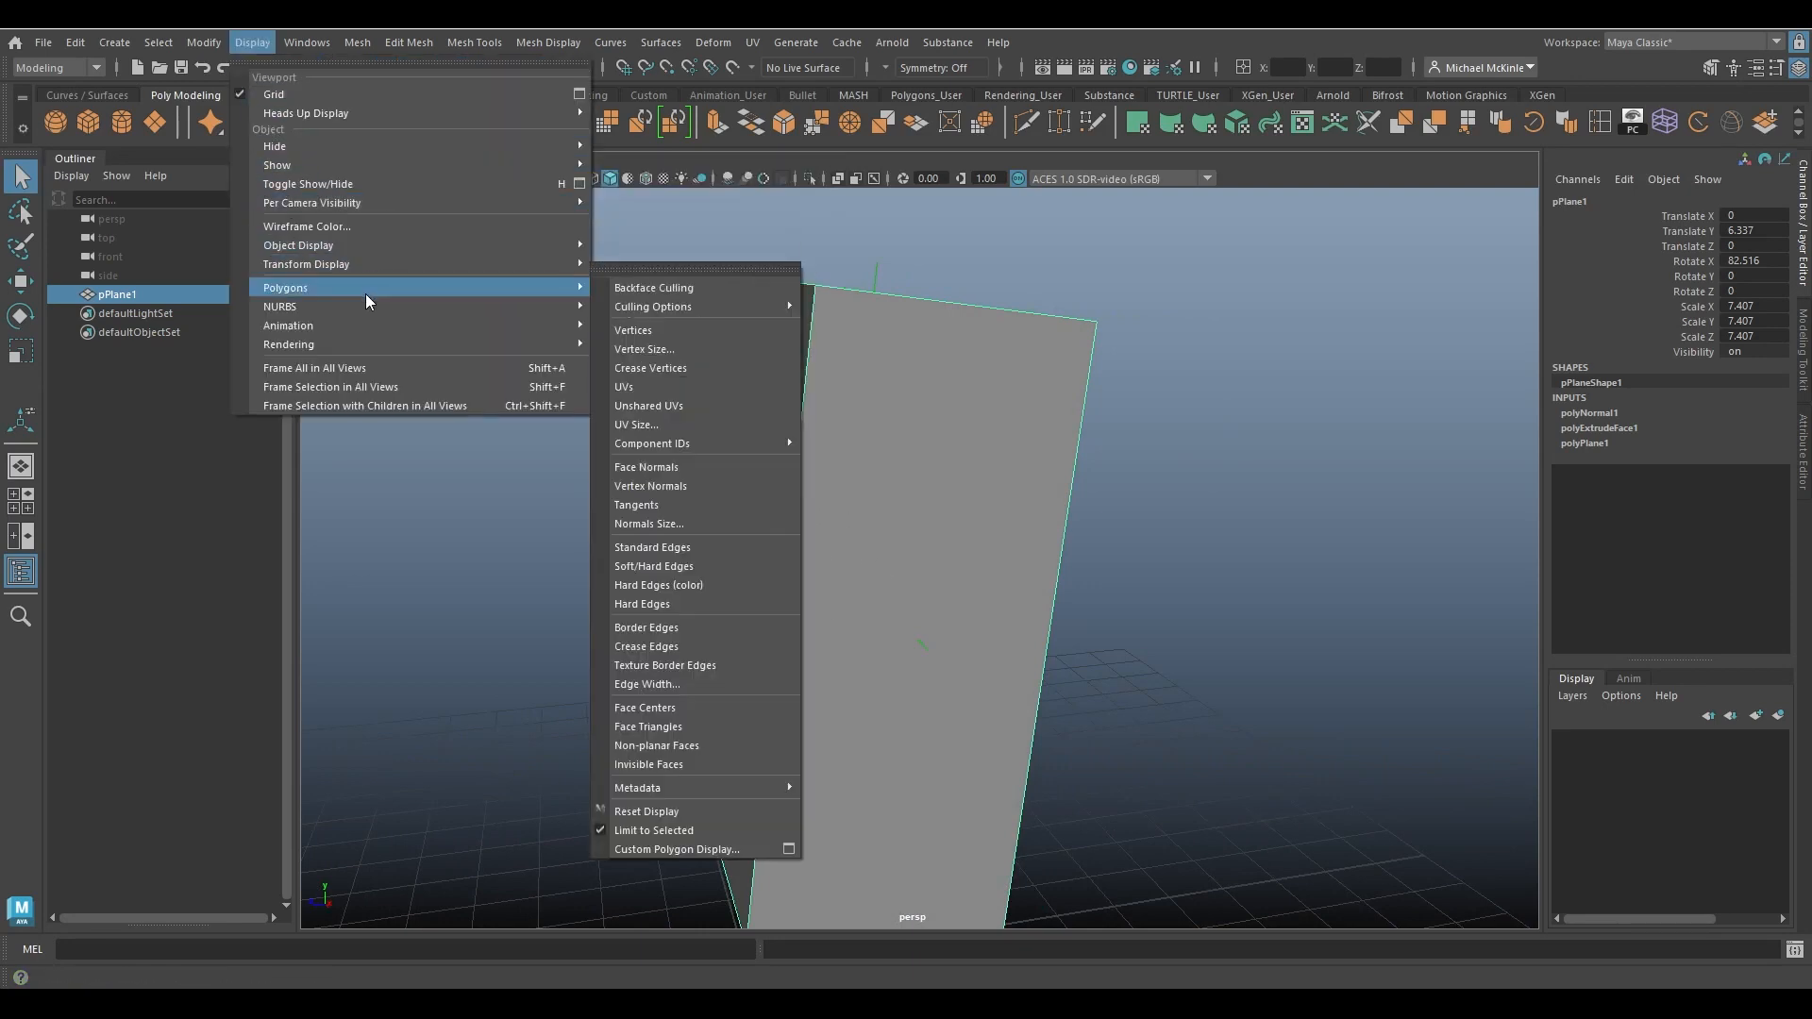
pyautogui.click(665, 469)
pyautogui.keyDown('alt'); pyautogui.moveTo(822, 538); pyautogui.dragTo(817, 486); pyautogui.keyUp('alt')
pyautogui.keyDown('alt'); pyautogui.moveTo(1012, 564); pyautogui.dragTo(831, 587); pyautogui.keyUp('alt')
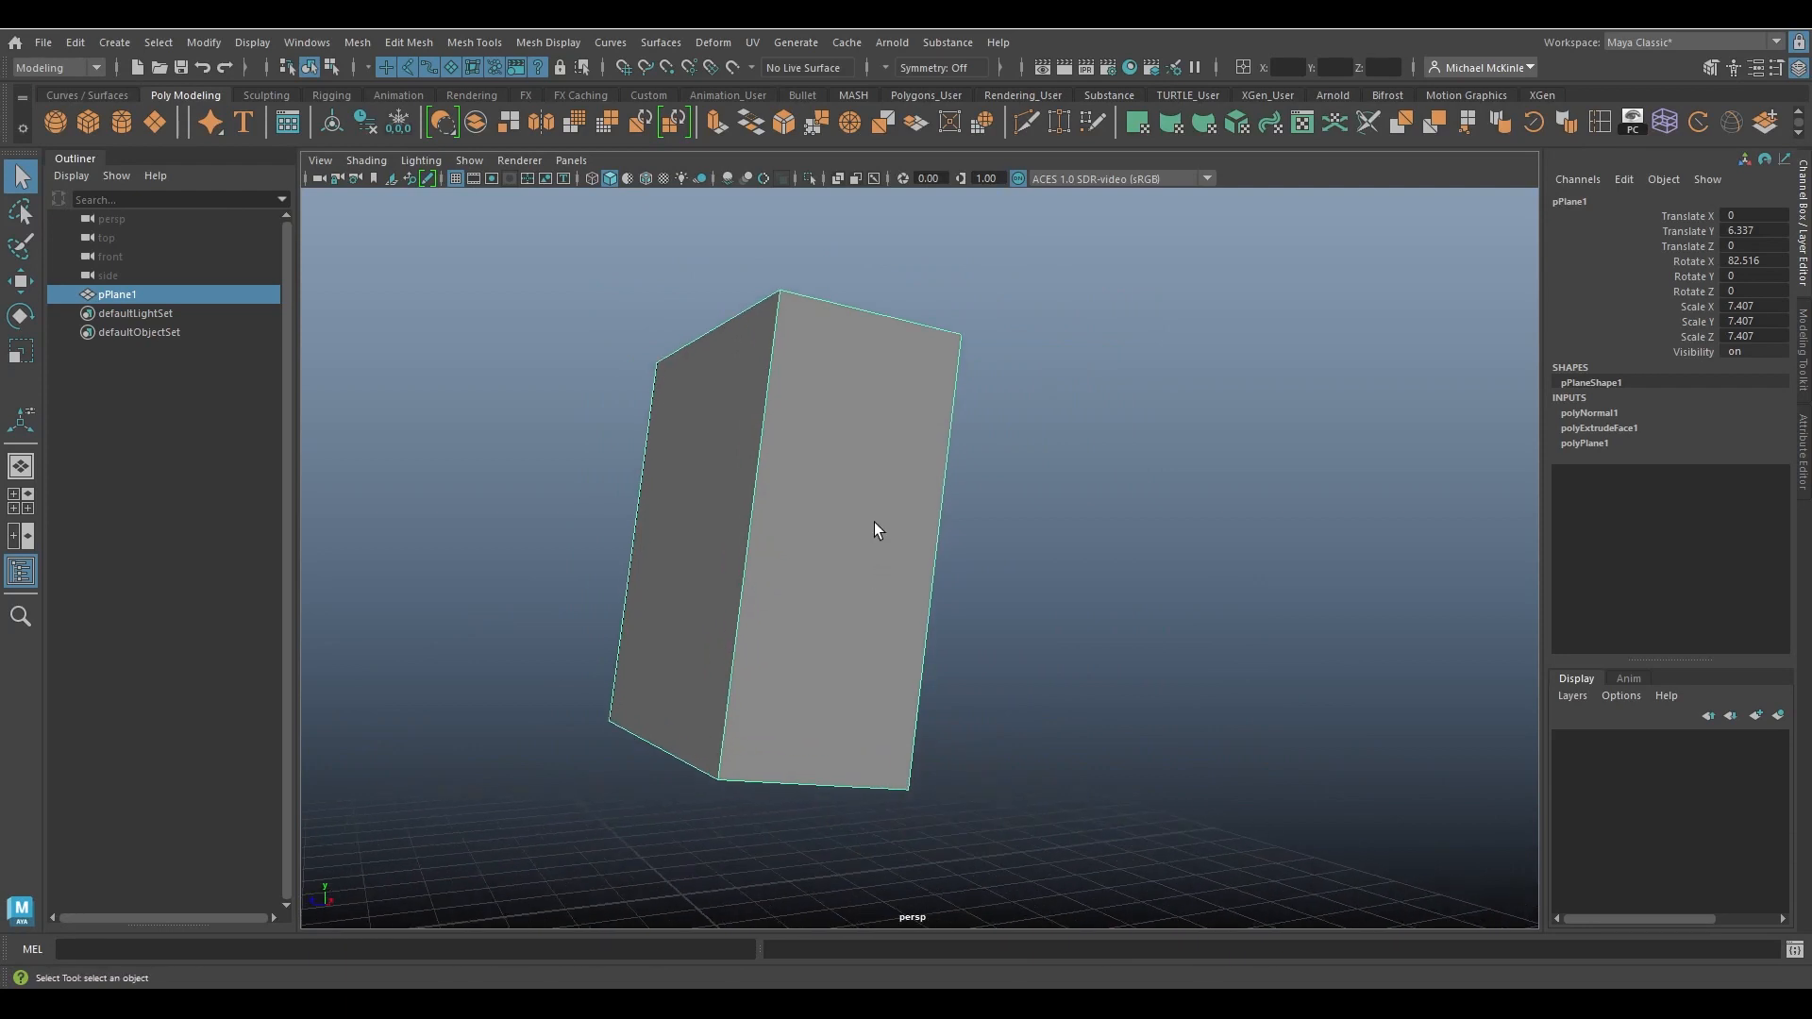
pyautogui.moveTo(874, 523)
pyautogui.keyDown('alt'); pyautogui.mouseDown()
pyautogui.moveTo(881, 510)
pyautogui.moveTo(868, 531)
pyautogui.mouseUp(); pyautogui.keyUp('alt')
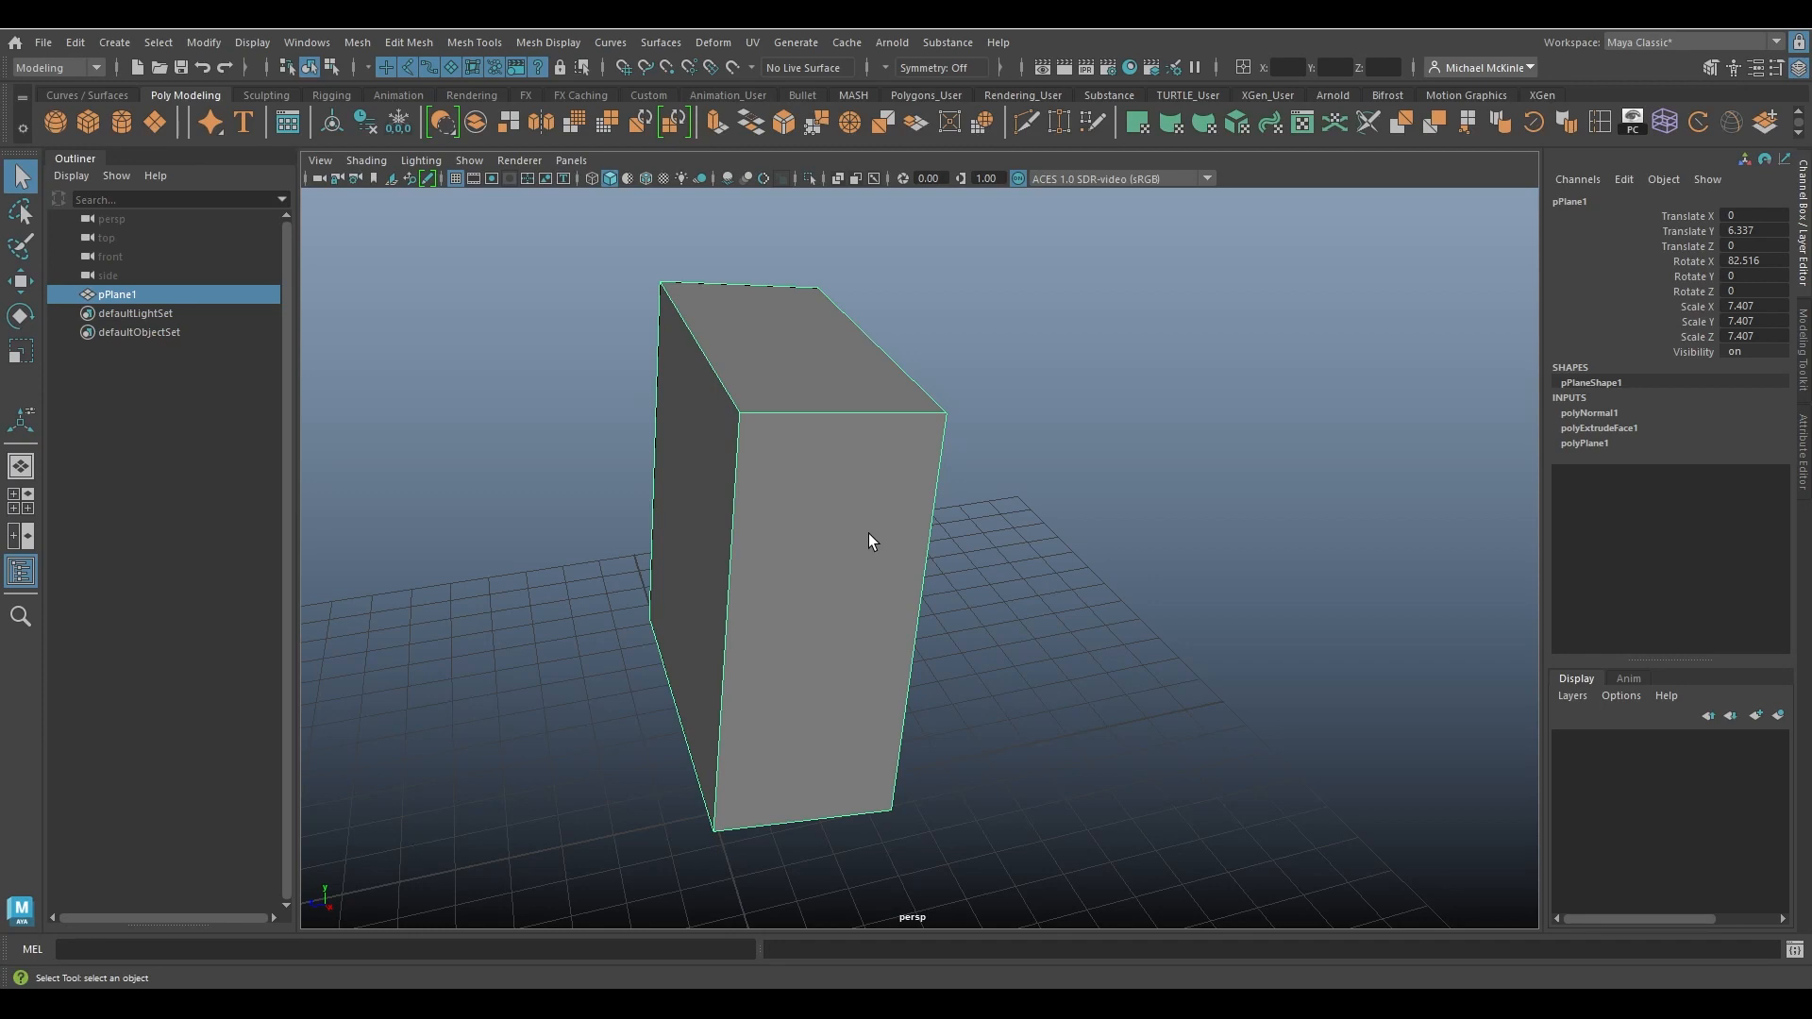
# Enable backface culling in the perspective viewport's shading.
pyautogui.keyDown('alt'); pyautogui.moveTo(869, 534); pyautogui.dragTo(510, 251); pyautogui.keyUp('alt')
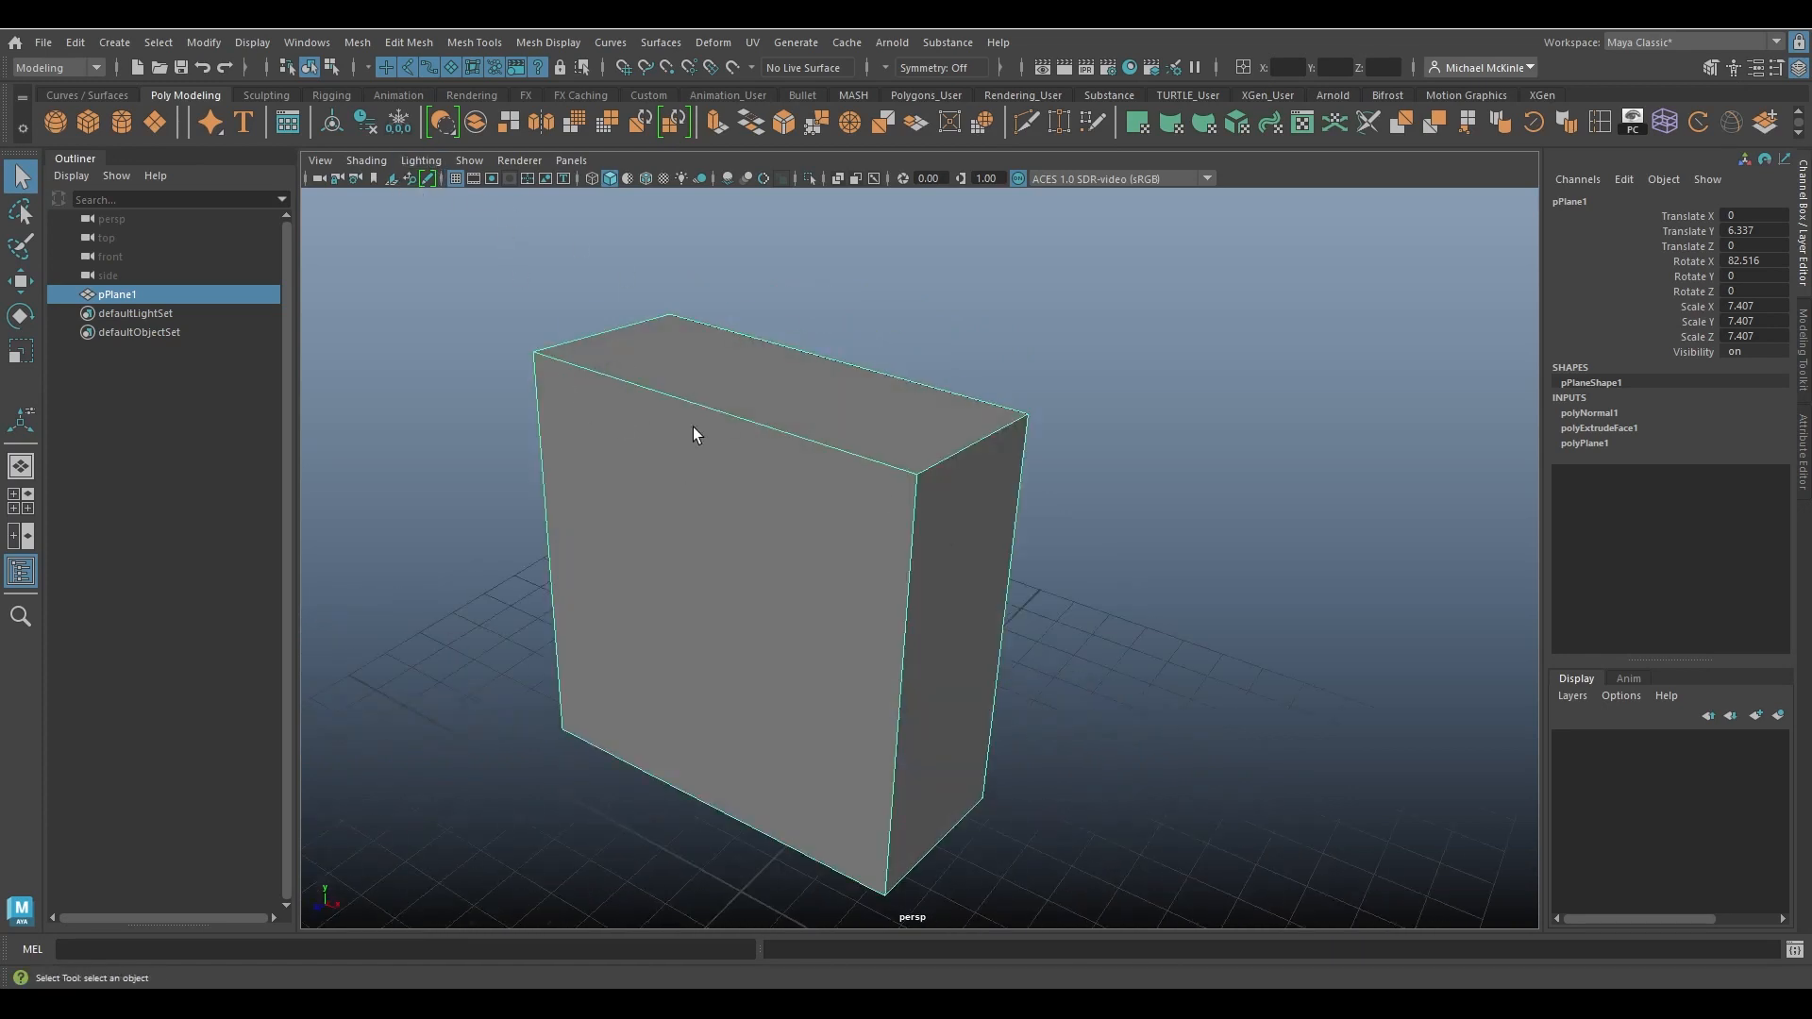
pyautogui.keyDown('alt'); pyautogui.moveTo(692, 435); pyautogui.dragTo(899, 500); pyautogui.keyUp('alt')
pyautogui.click(361, 162)
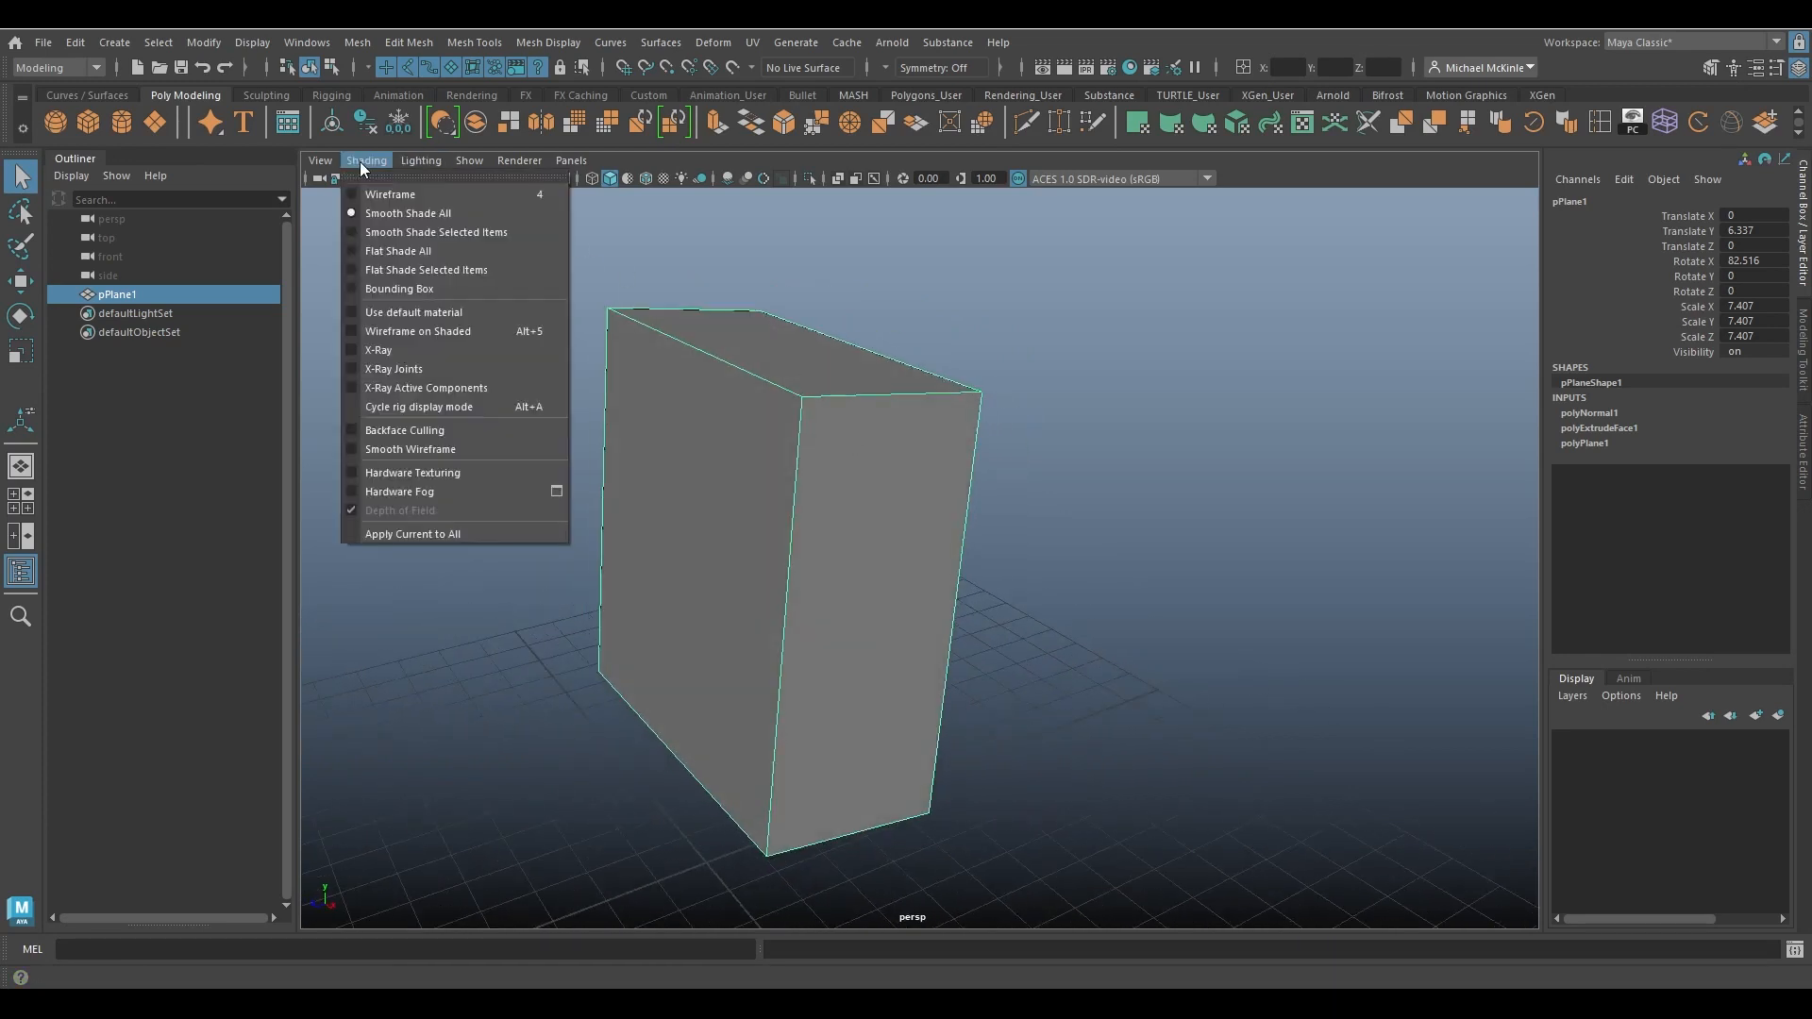
pyautogui.click(421, 431)
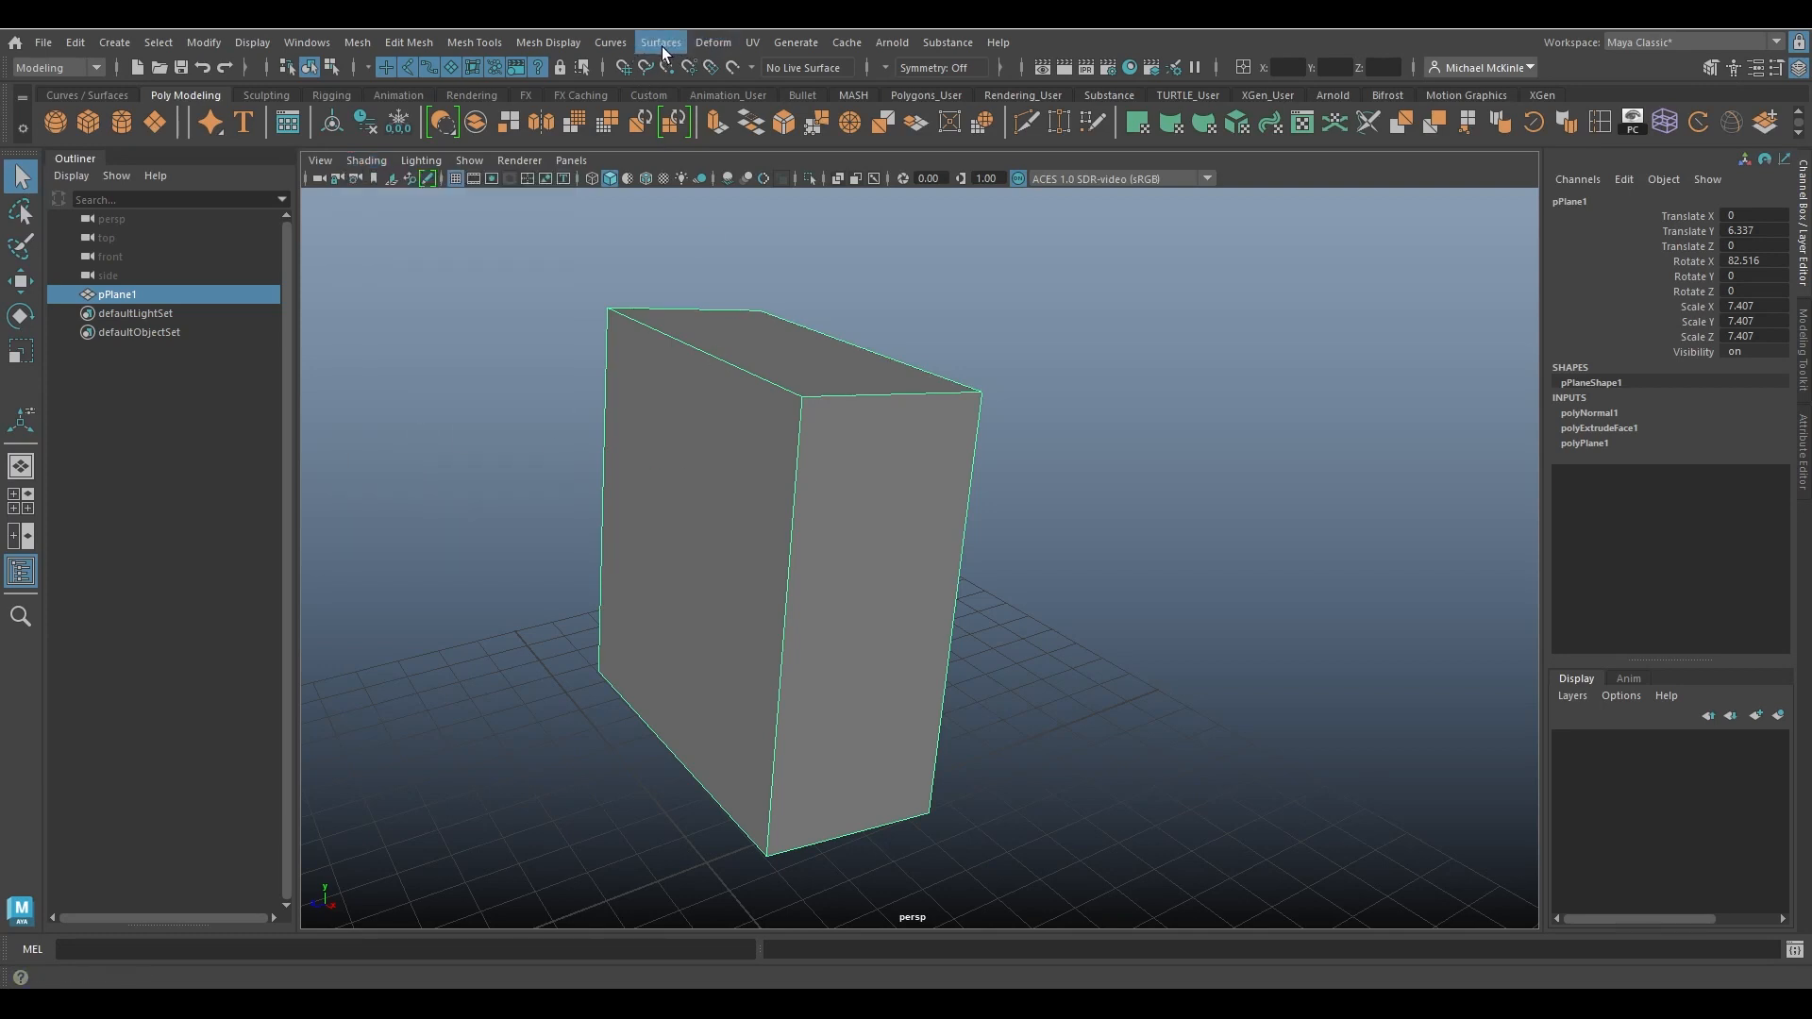
# Reverse the box's normals inward and inspect the culled faces from several angles.
pyautogui.click(551, 42)
pyautogui.click(570, 137)
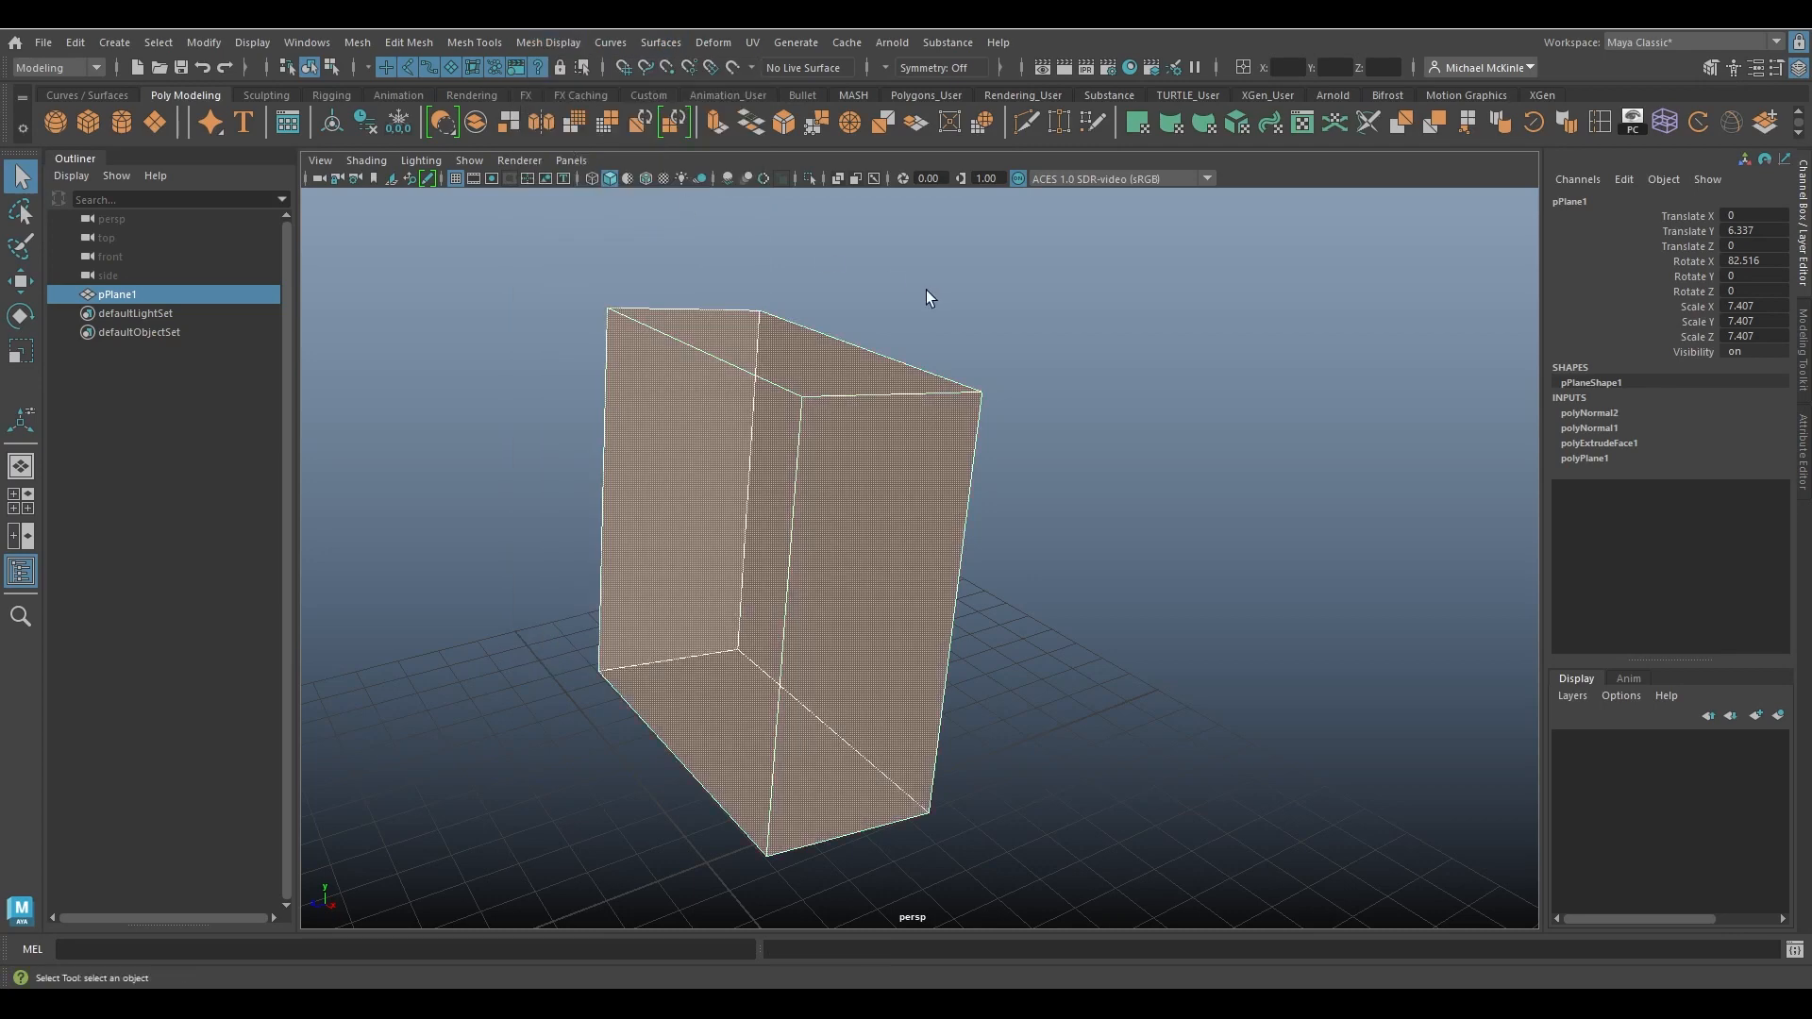
pyautogui.click(1002, 566)
pyautogui.keyDown('alt'); pyautogui.moveTo(991, 576); pyautogui.dragTo(963, 552); pyautogui.keyUp('alt')
pyautogui.keyDown('alt'); pyautogui.moveTo(793, 574); pyautogui.dragTo(861, 534, button='middle'); pyautogui.keyUp('alt')
pyautogui.keyDown('alt'); pyautogui.moveTo(862, 534); pyautogui.dragTo(1019, 557, button='right'); pyautogui.keyUp('alt')
pyautogui.keyDown('alt'); pyautogui.moveTo(1020, 567); pyautogui.dragTo(797, 623); pyautogui.keyUp('alt')
pyautogui.keyDown('alt'); pyautogui.moveTo(979, 562); pyautogui.dragTo(1129, 615); pyautogui.keyUp('alt')
pyautogui.click(935, 510)
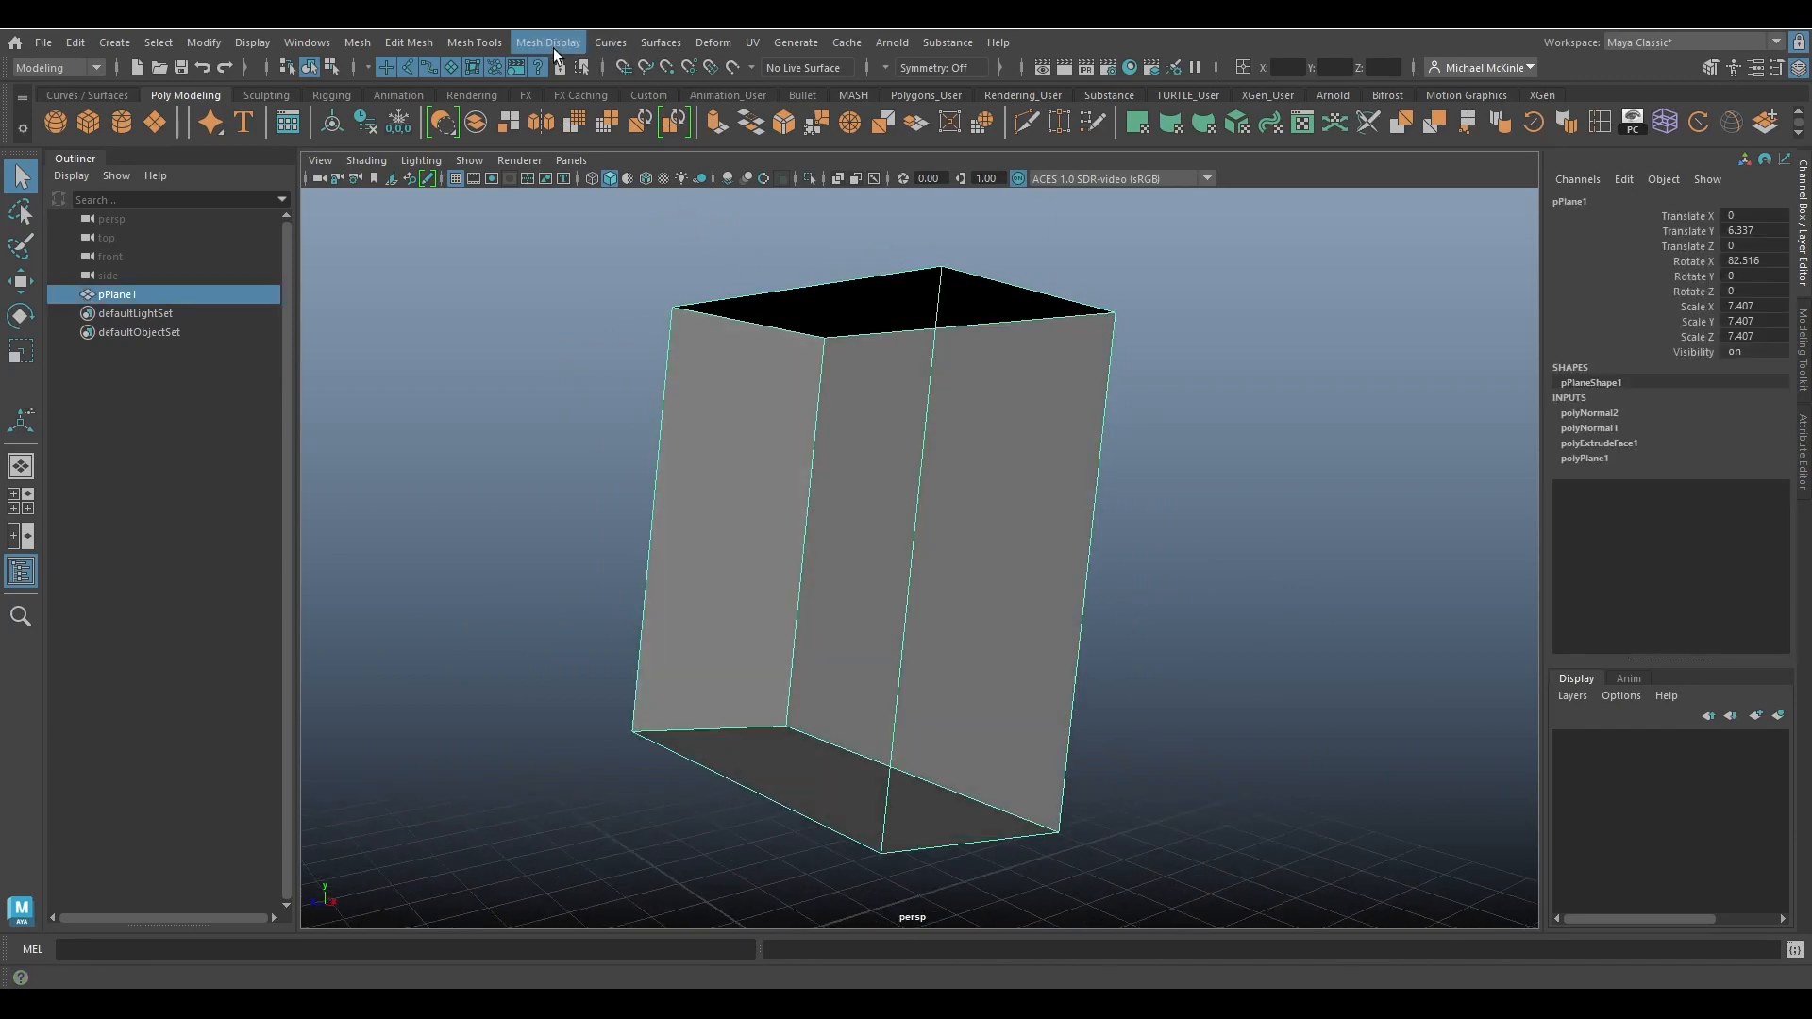
# Reverse the box's normals again so that they face outward.
pyautogui.click(553, 48)
pyautogui.click(555, 134)
pyautogui.click(1172, 591)
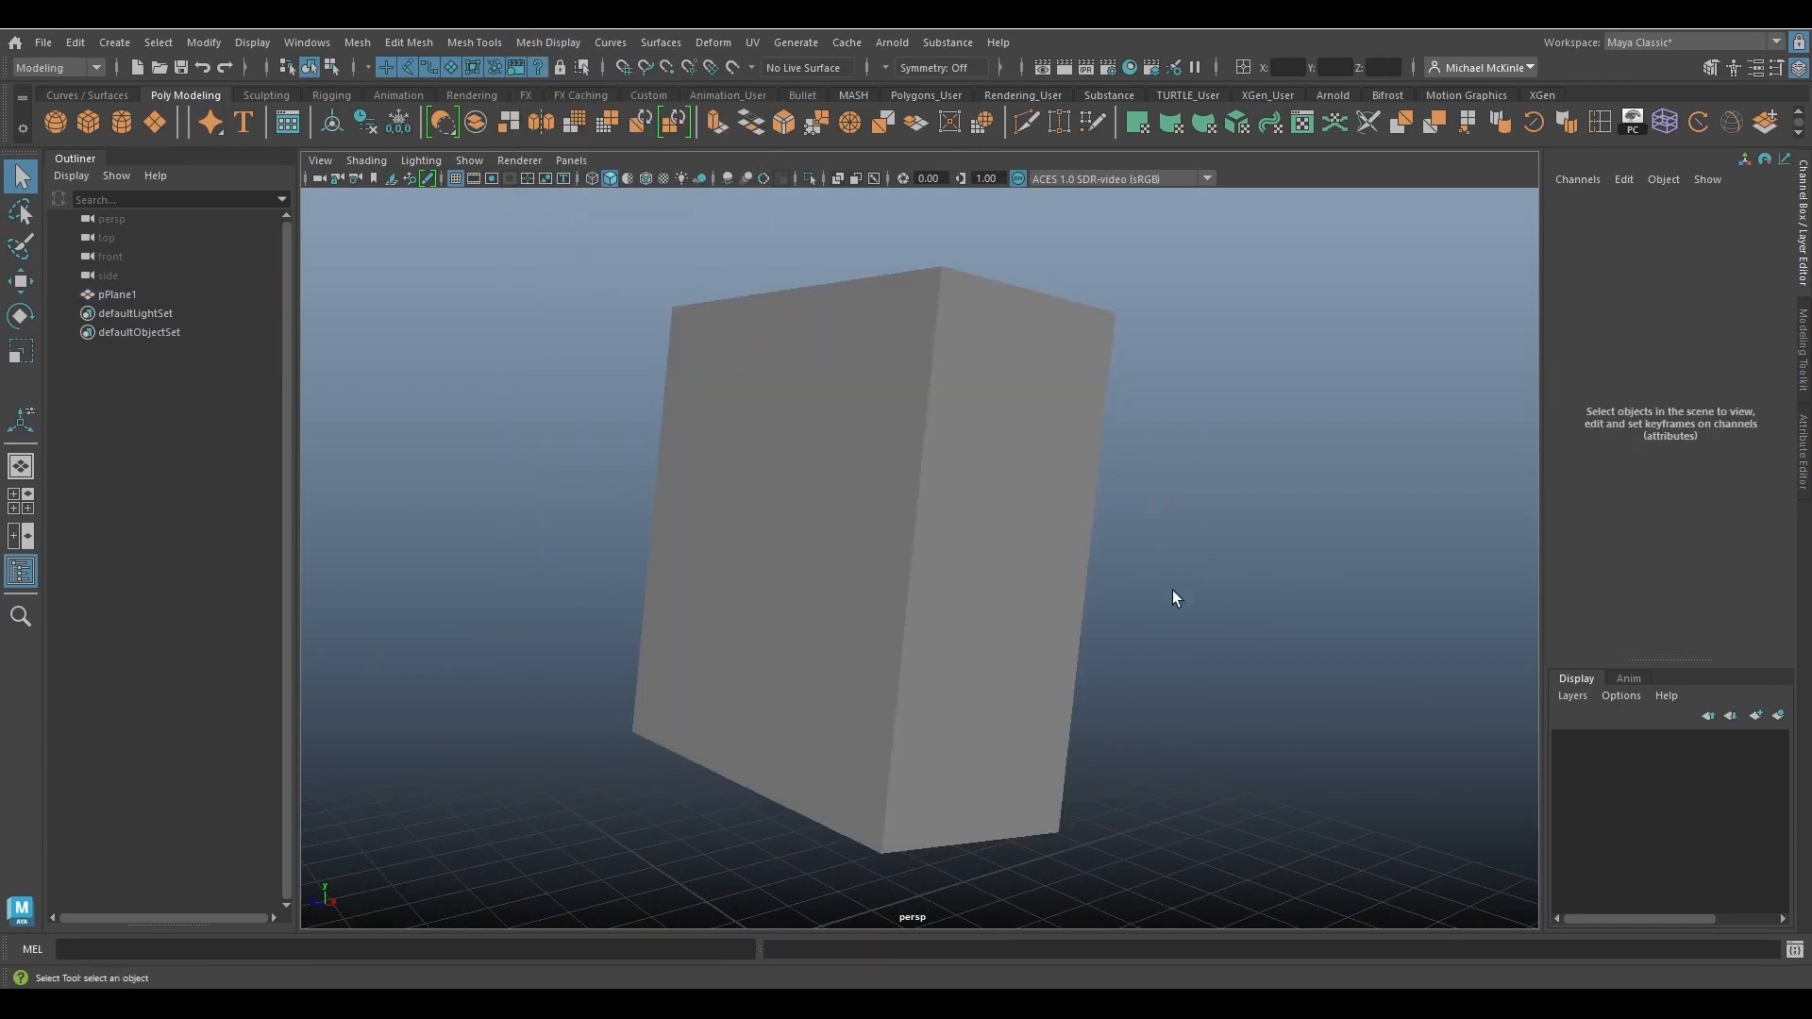
pyautogui.keyDown('alt'); pyautogui.moveTo(1173, 591); pyautogui.dragTo(1076, 554); pyautogui.keyUp('alt')
# Delete the narrow side face of the box and return the mesh to object mode.
pyautogui.click(1074, 546)
pyautogui.moveTo(1005, 417); pyautogui.dragTo(1001, 456, button='right')
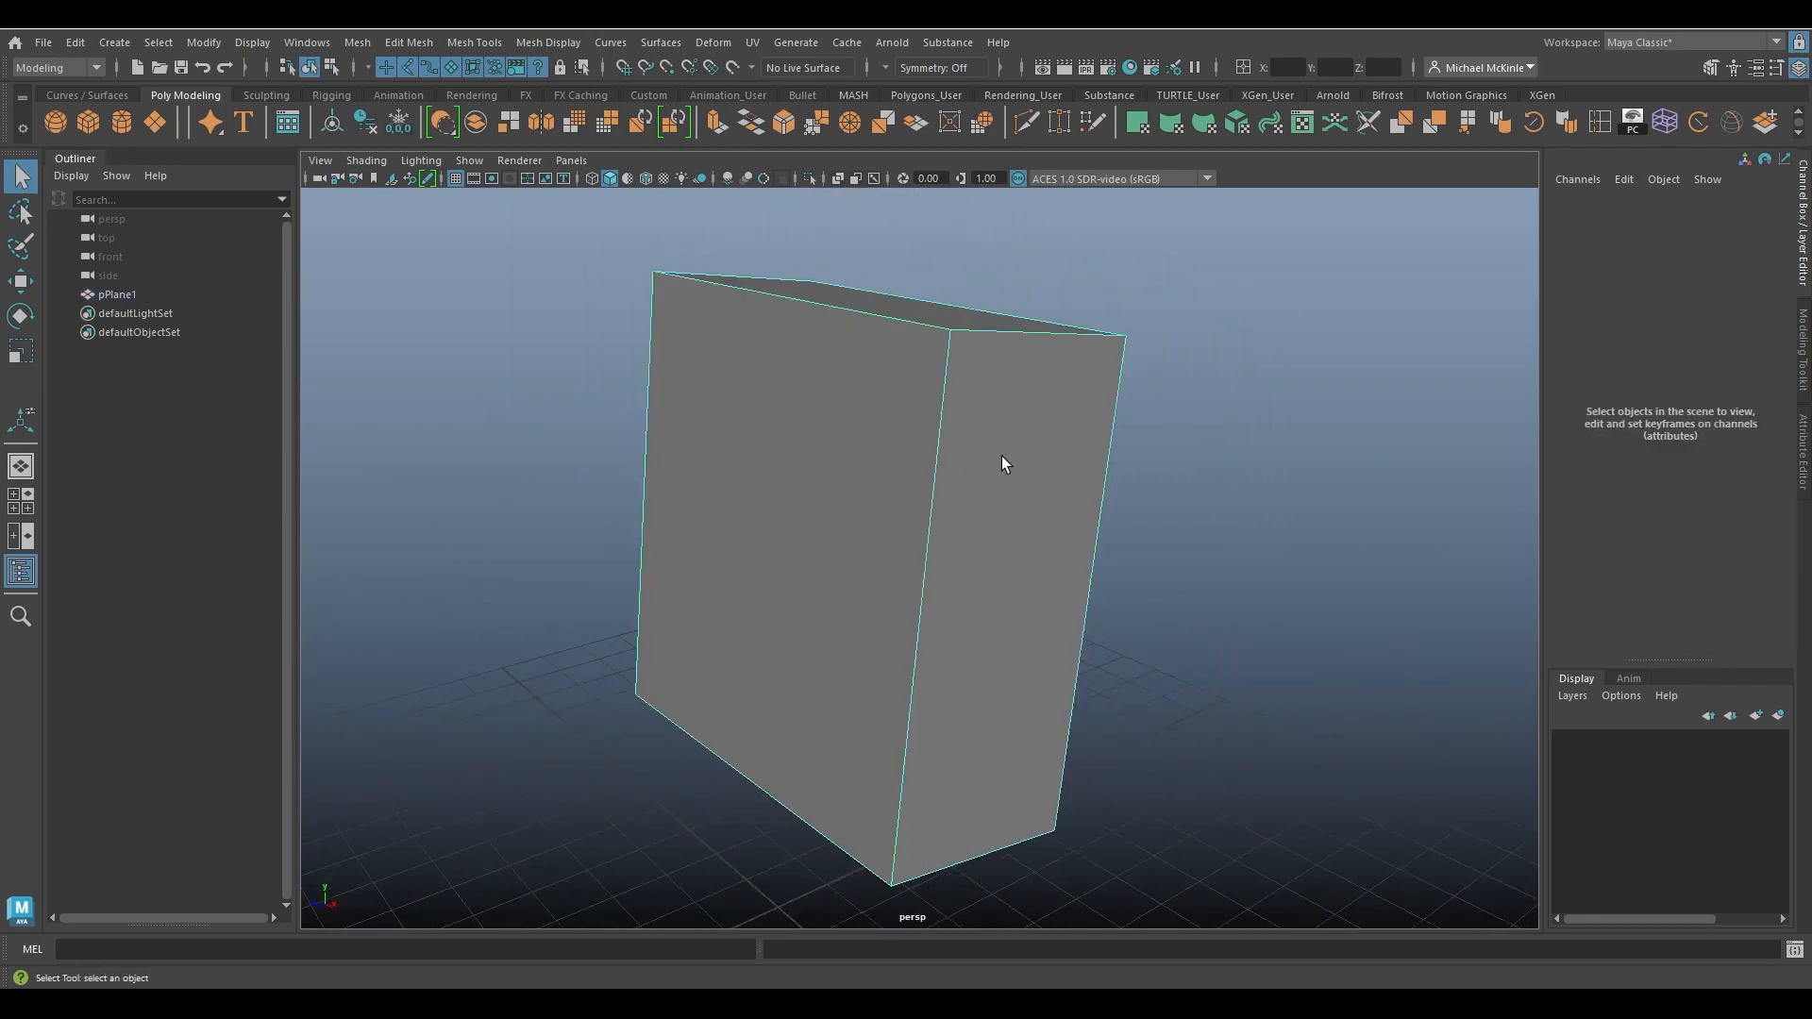
pyautogui.click(1001, 456)
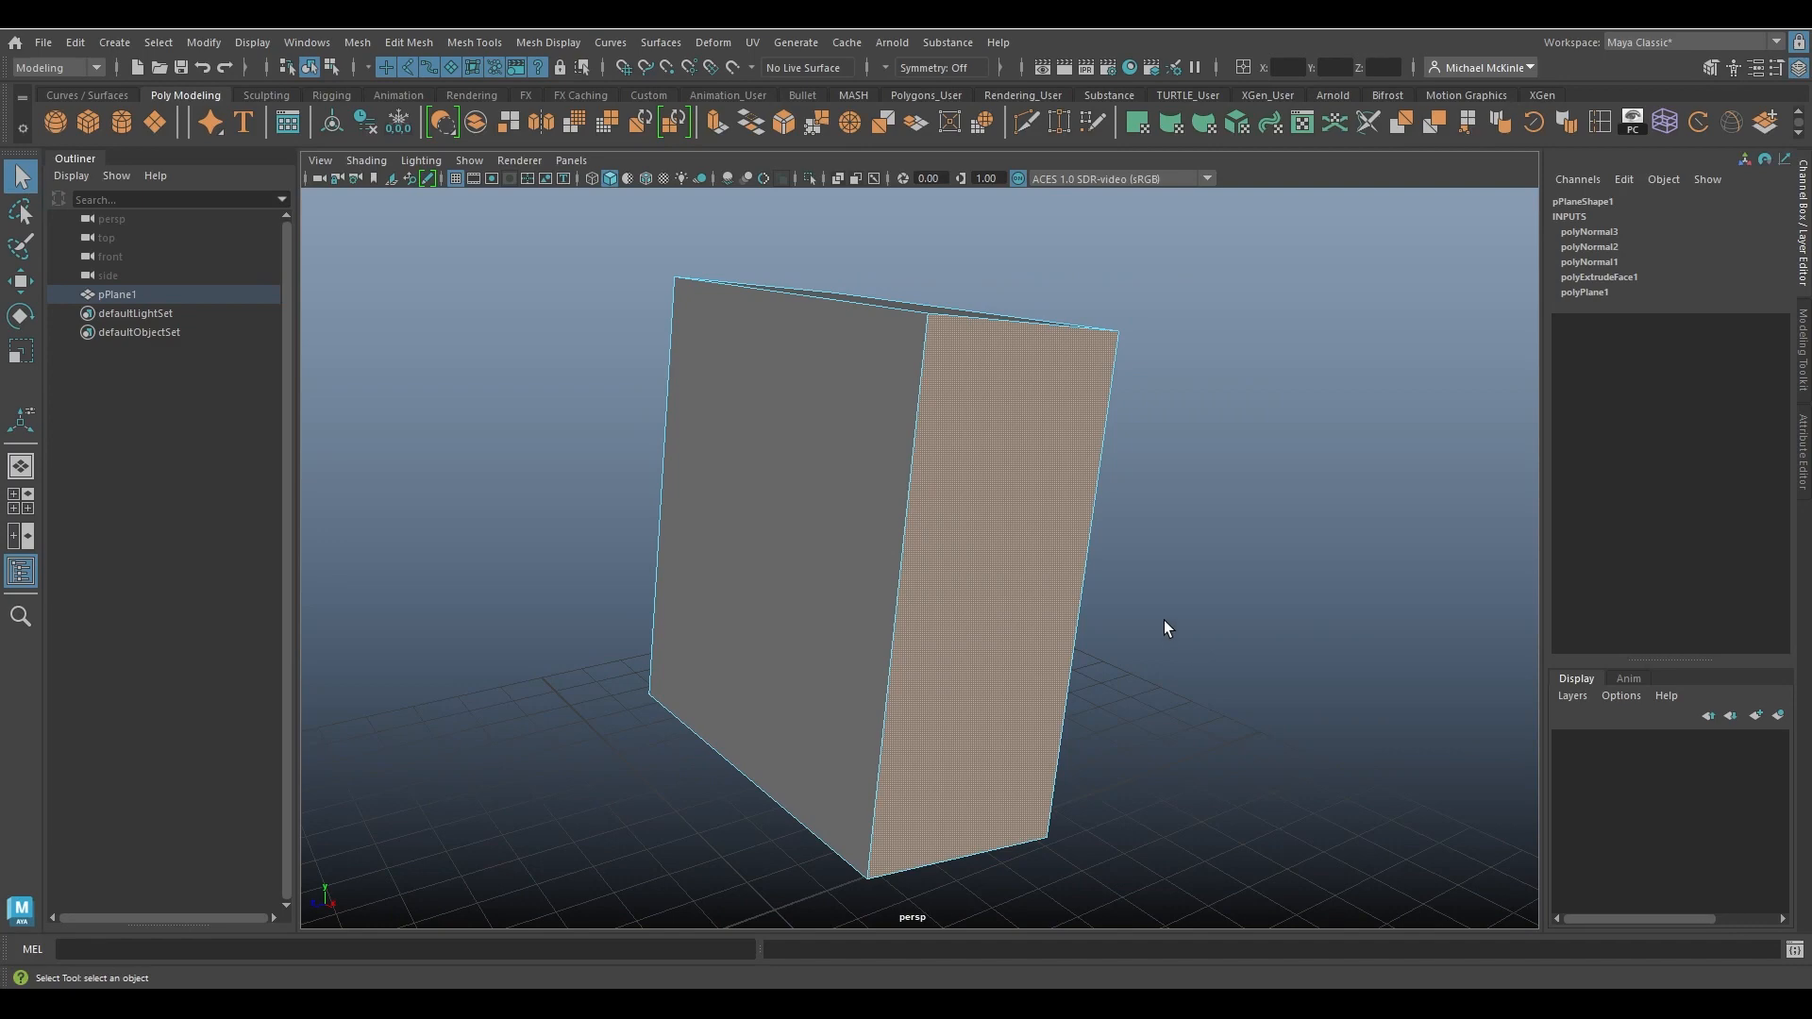
pyautogui.press('Delete')
pyautogui.moveTo(1068, 449); pyautogui.dragTo(1127, 423, button='right')
# Close the open side of the box with Fill Hole and check the new face from around the box.
pyautogui.keyDown('alt'); pyautogui.moveTo(1261, 553); pyautogui.dragTo(1153, 559); pyautogui.keyUp('alt')
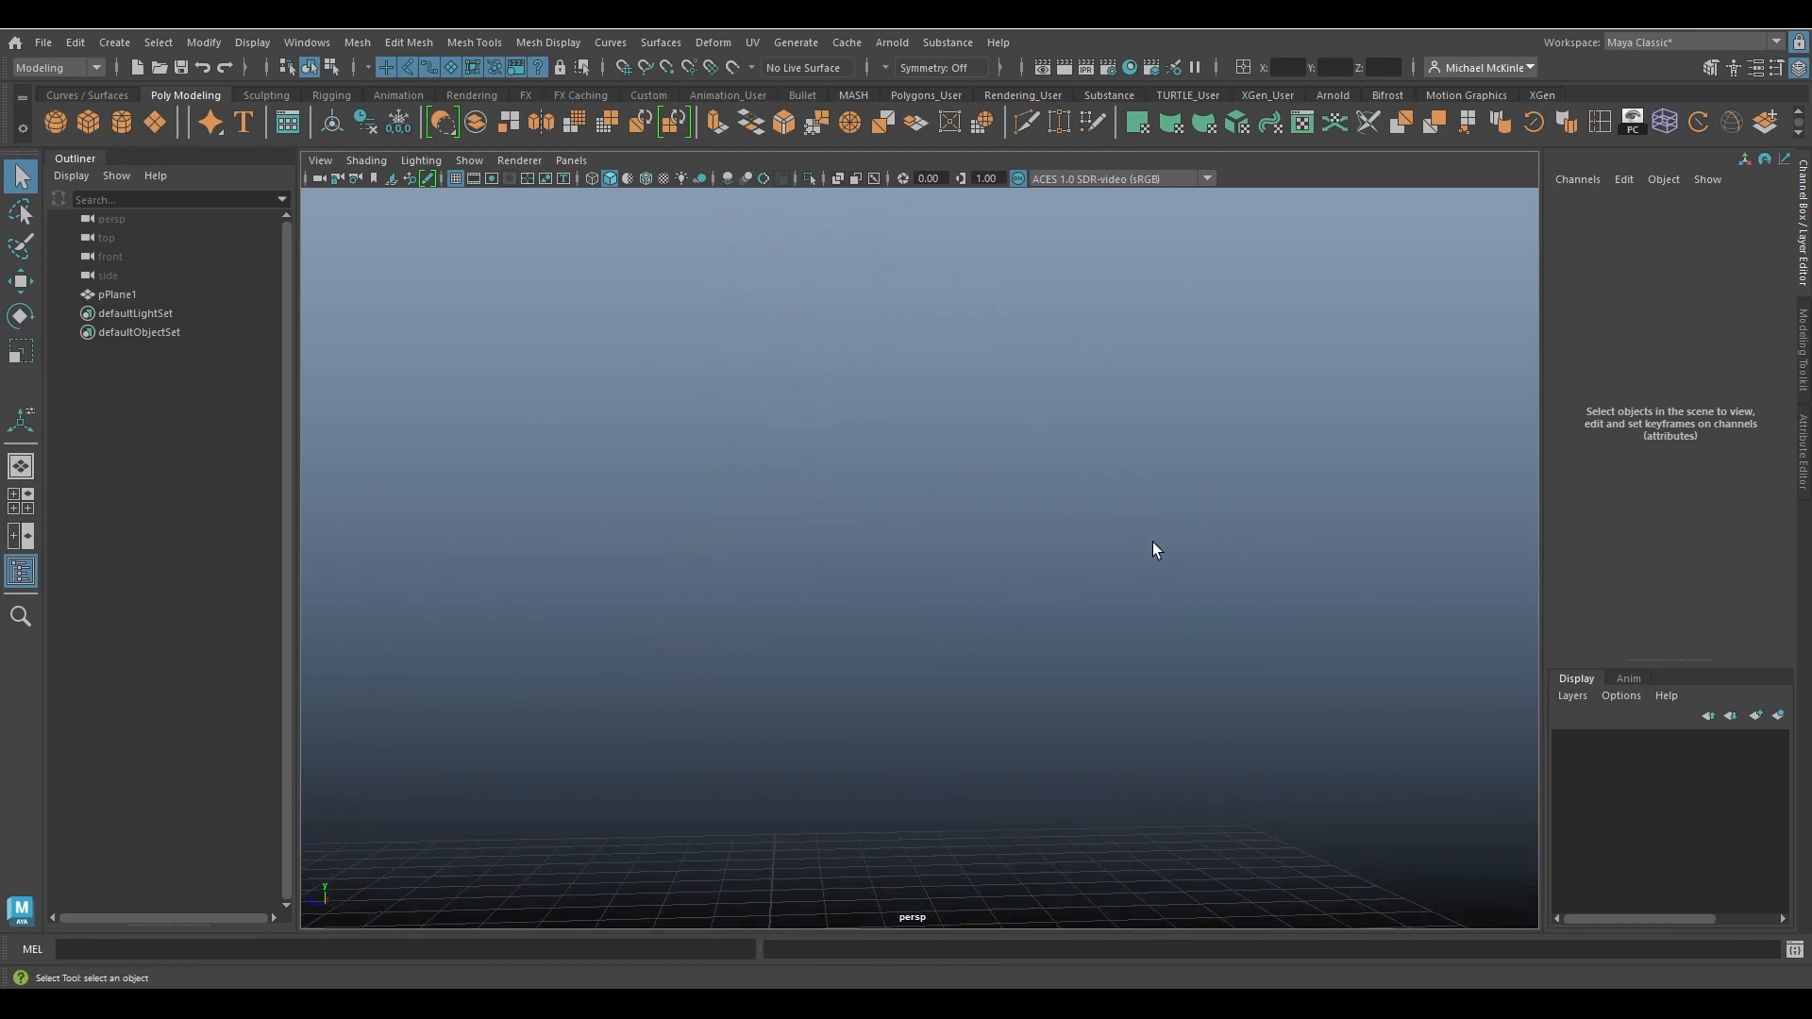
pyautogui.keyDown('alt'); pyautogui.moveTo(1153, 542); pyautogui.dragTo(1081, 517); pyautogui.keyUp('alt')
pyautogui.keyDown('alt'); pyautogui.moveTo(989, 479); pyautogui.dragTo(943, 610); pyautogui.keyUp('alt')
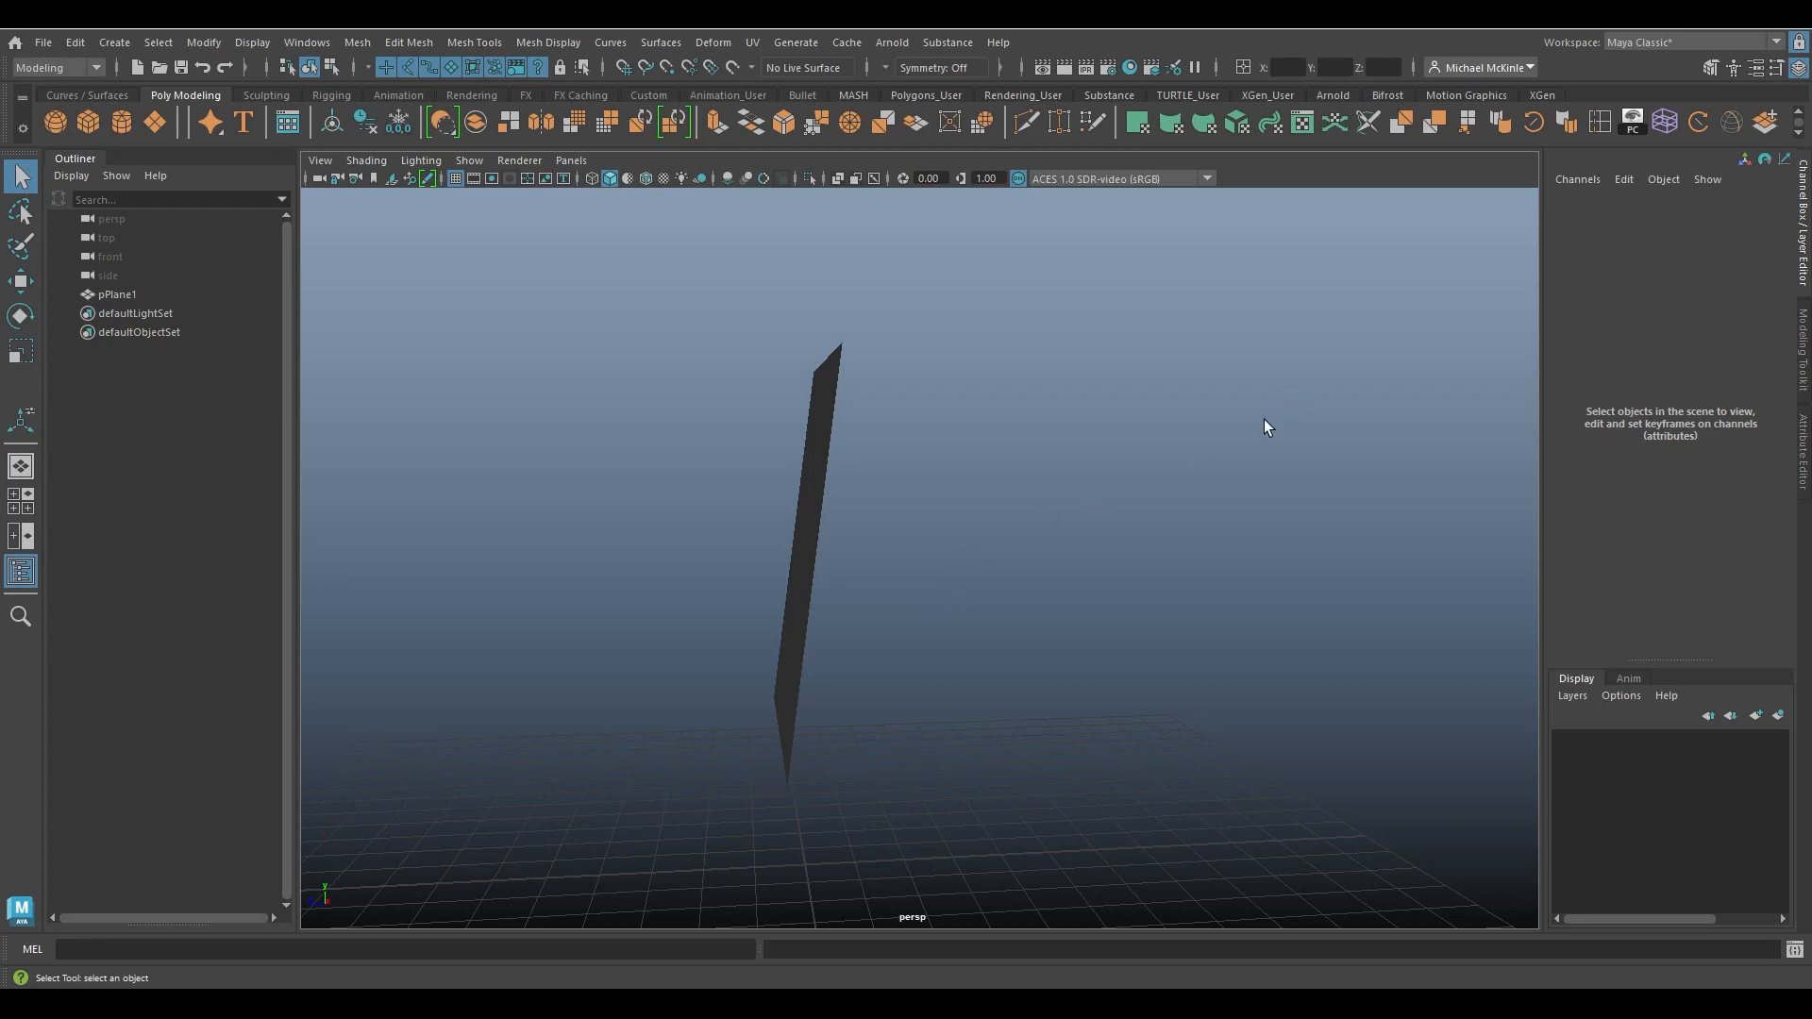
pyautogui.keyDown('alt'); pyautogui.moveTo(1308, 431); pyautogui.dragTo(809, 538); pyautogui.keyUp('alt')
pyautogui.click(841, 599)
pyautogui.keyDown('alt'); pyautogui.moveTo(841, 599); pyautogui.dragTo(1010, 521); pyautogui.keyUp('alt')
pyautogui.keyDown('alt'); pyautogui.moveTo(1029, 654); pyautogui.dragTo(1072, 630); pyautogui.keyUp('alt')
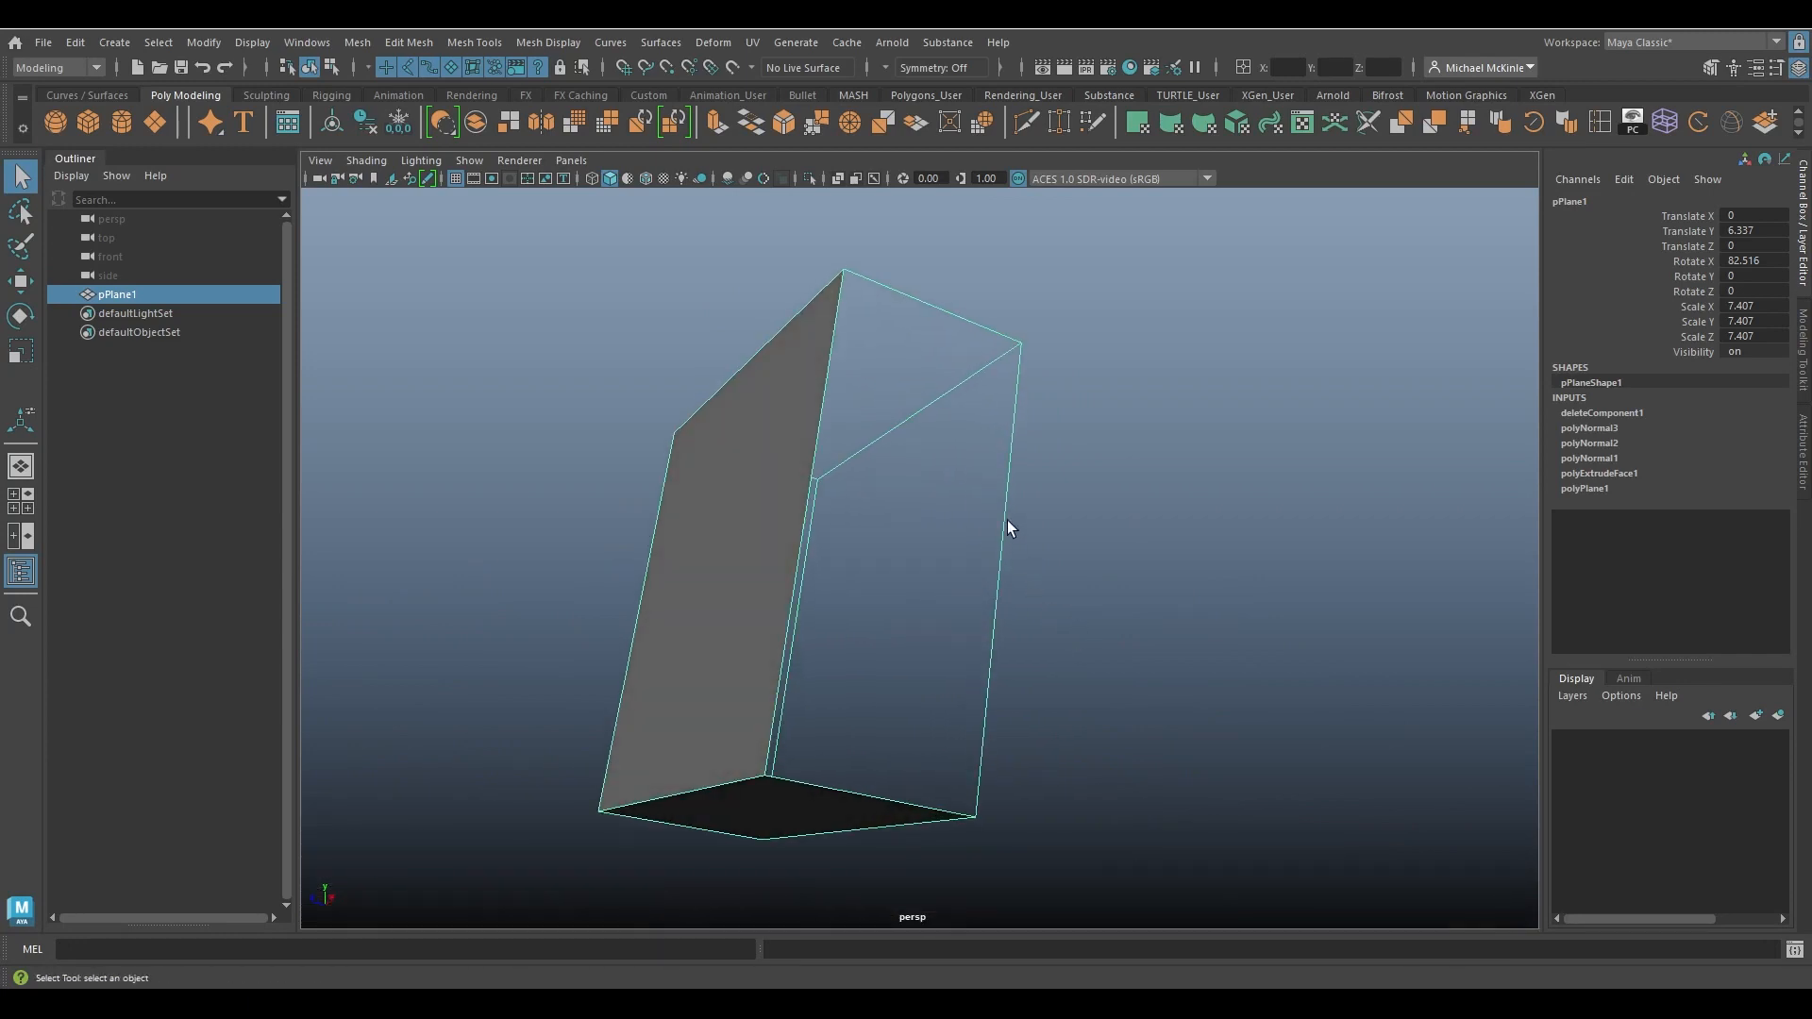
pyautogui.keyDown('alt'); pyautogui.moveTo(1005, 507); pyautogui.dragTo(840, 384); pyautogui.keyUp('alt')
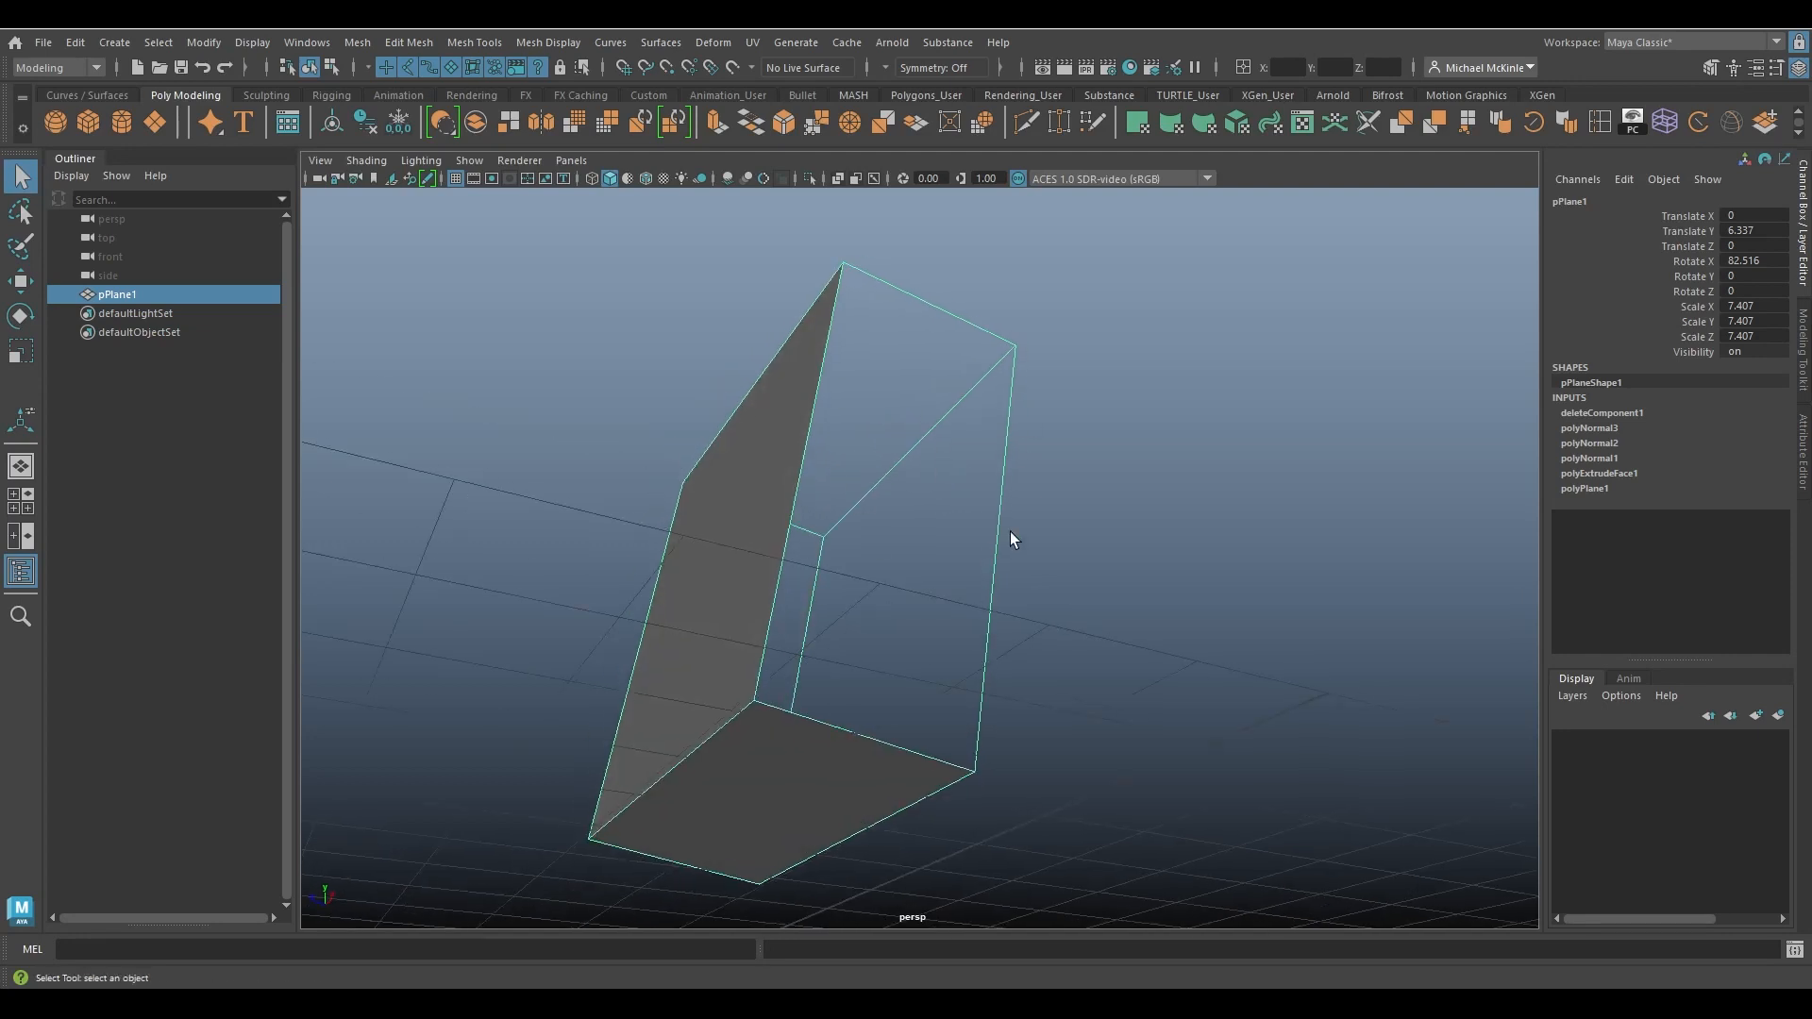
pyautogui.click(359, 44)
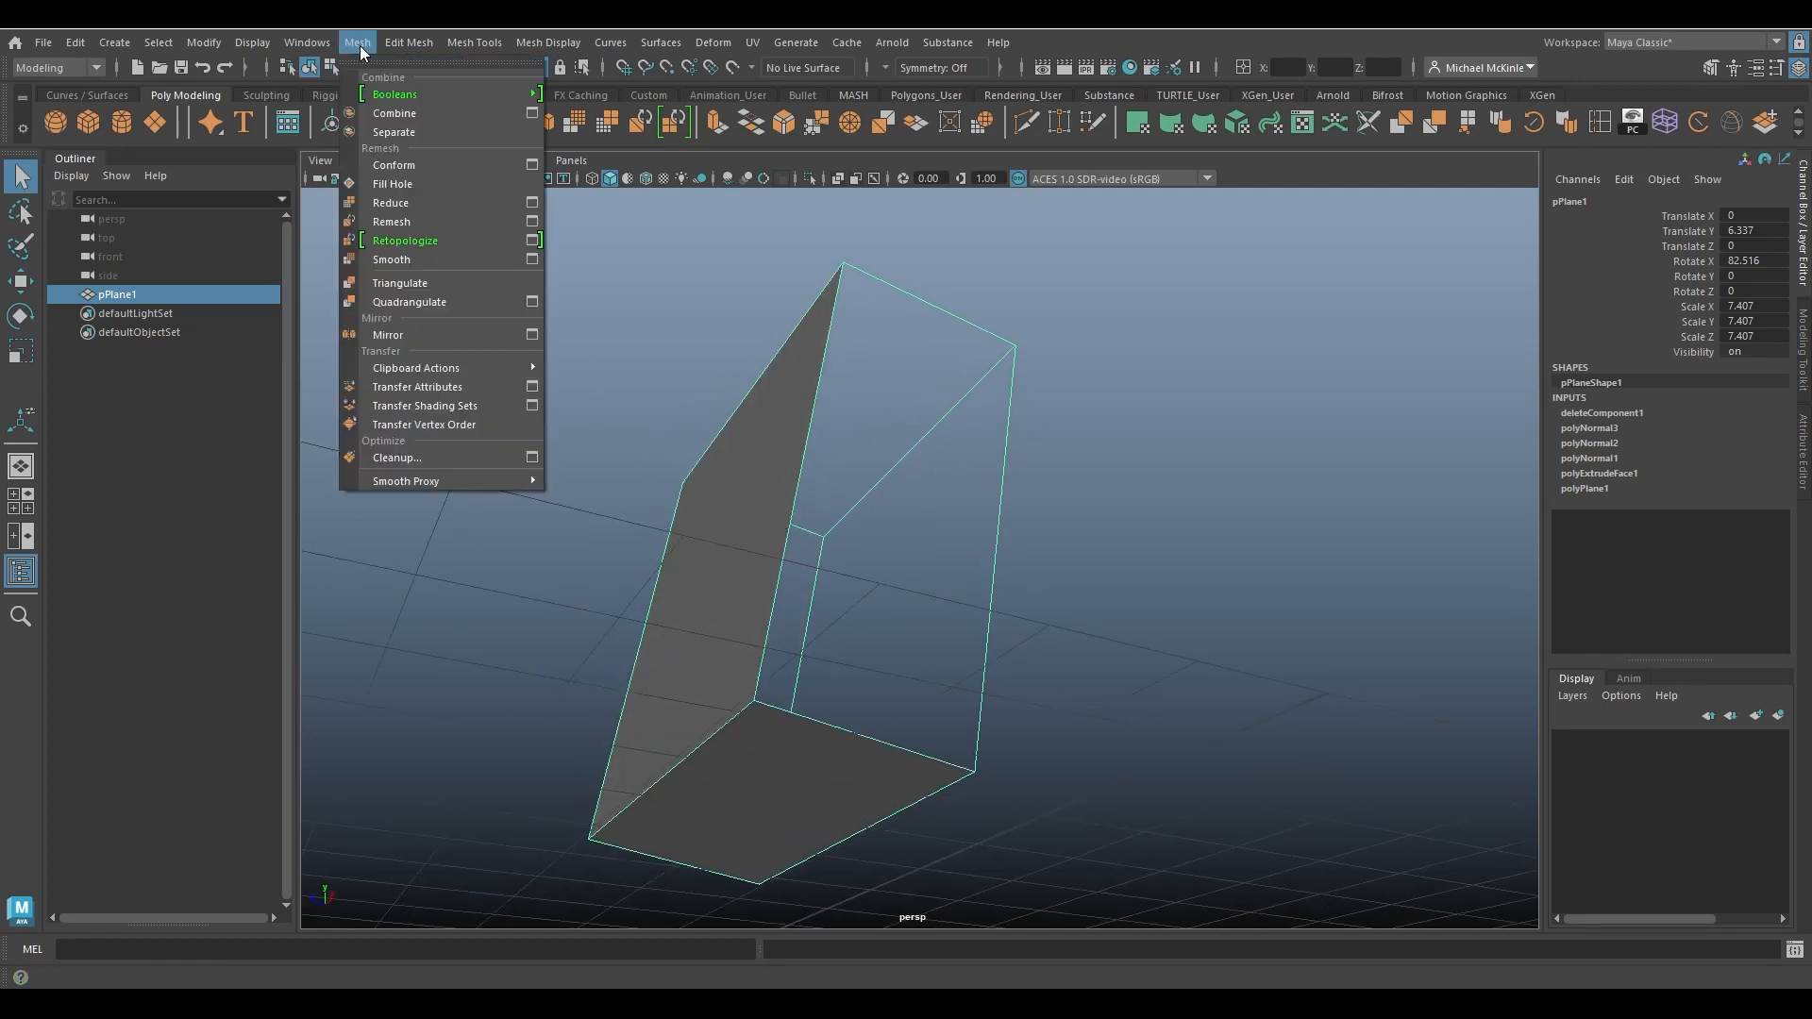
pyautogui.click(411, 185)
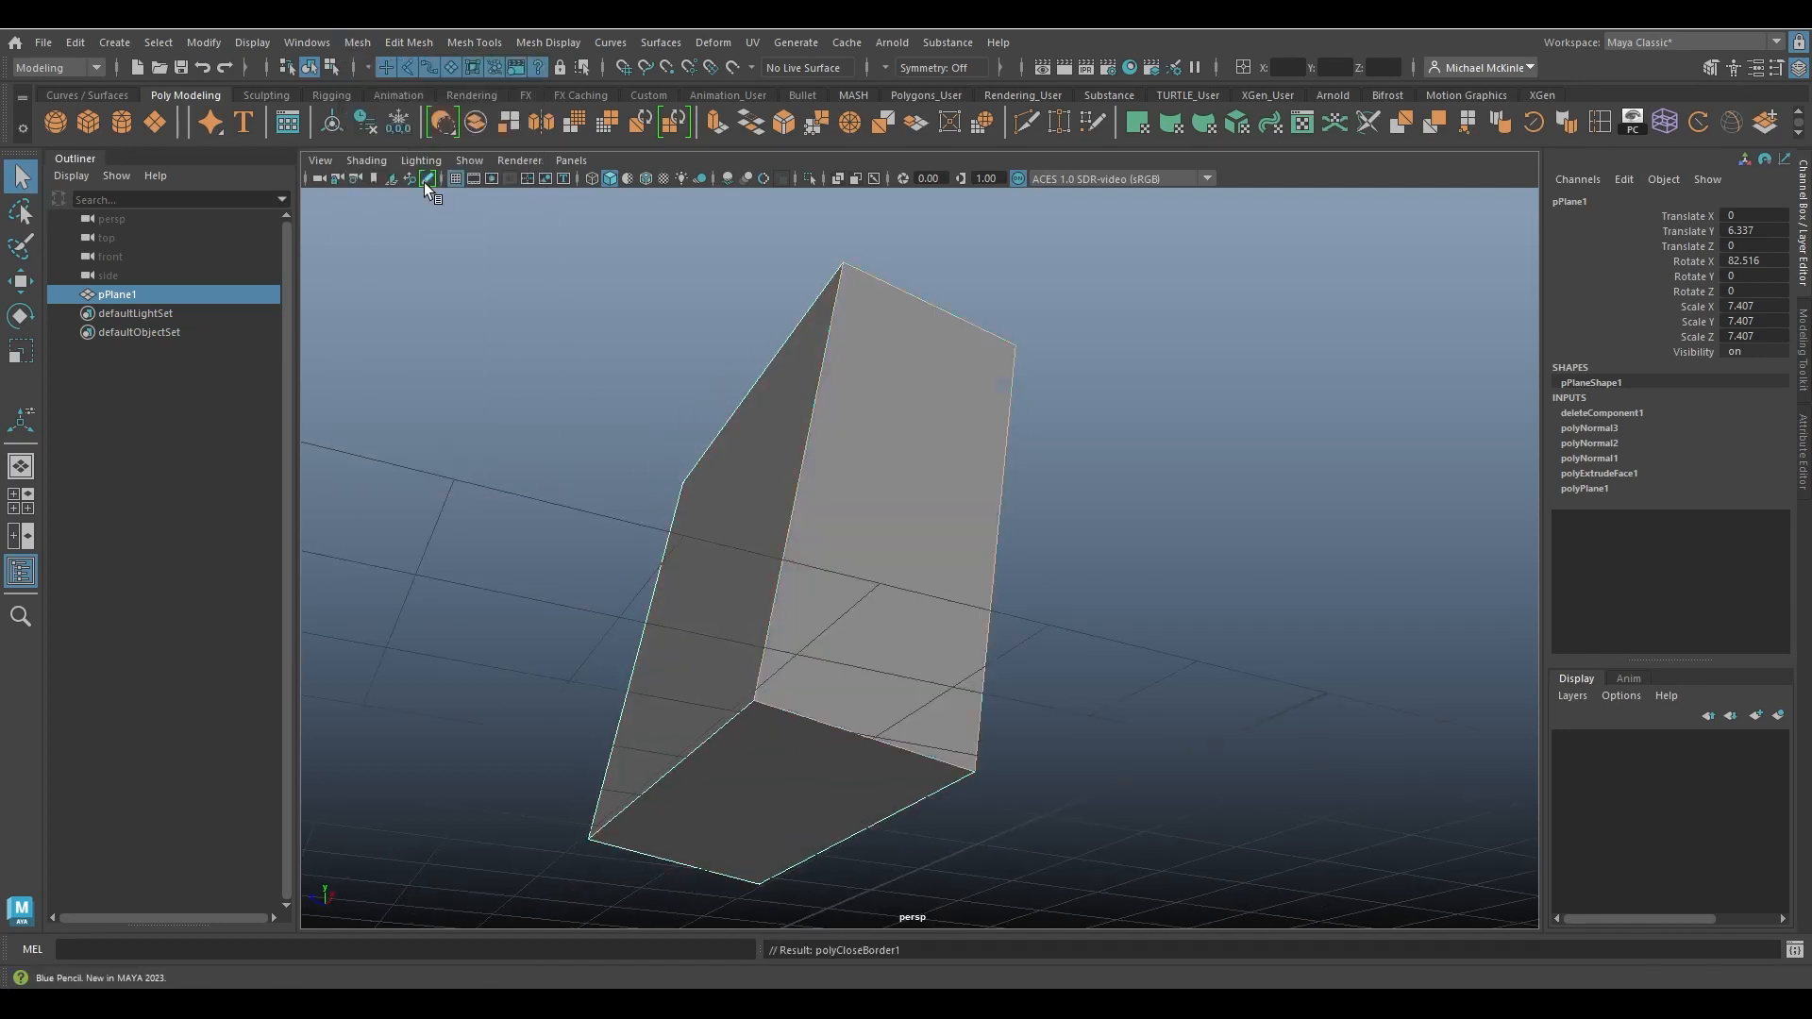
pyautogui.keyDown('alt'); pyautogui.moveTo(948, 431); pyautogui.dragTo(1274, 522); pyautogui.keyUp('alt')
pyautogui.keyDown('alt'); pyautogui.moveTo(1171, 500); pyautogui.dragTo(1025, 529); pyautogui.keyUp('alt')
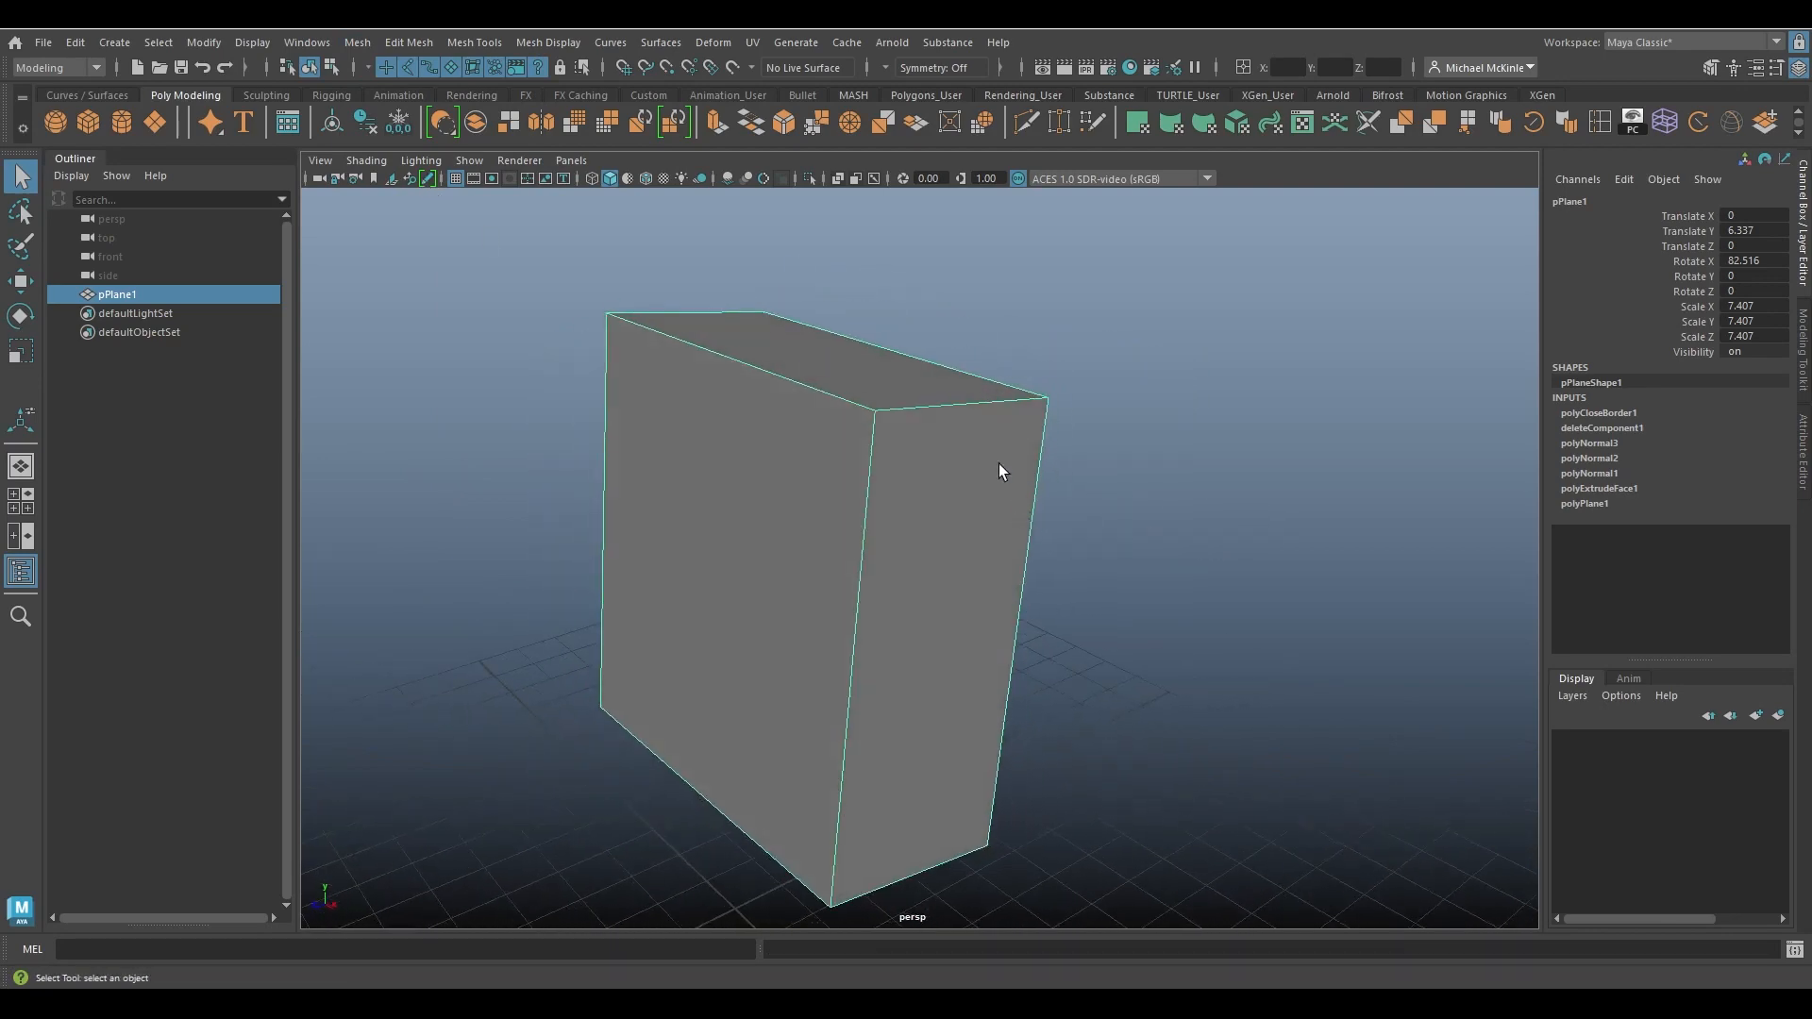
# Delete the box's top face together with the adjoining narrow side face and return to object mode.
pyautogui.moveTo(988, 445); pyautogui.dragTo(987, 497, button='right')
pyautogui.click(920, 385)
pyautogui.keyDown('shift'); pyautogui.click(973, 472); pyautogui.keyUp('shift')
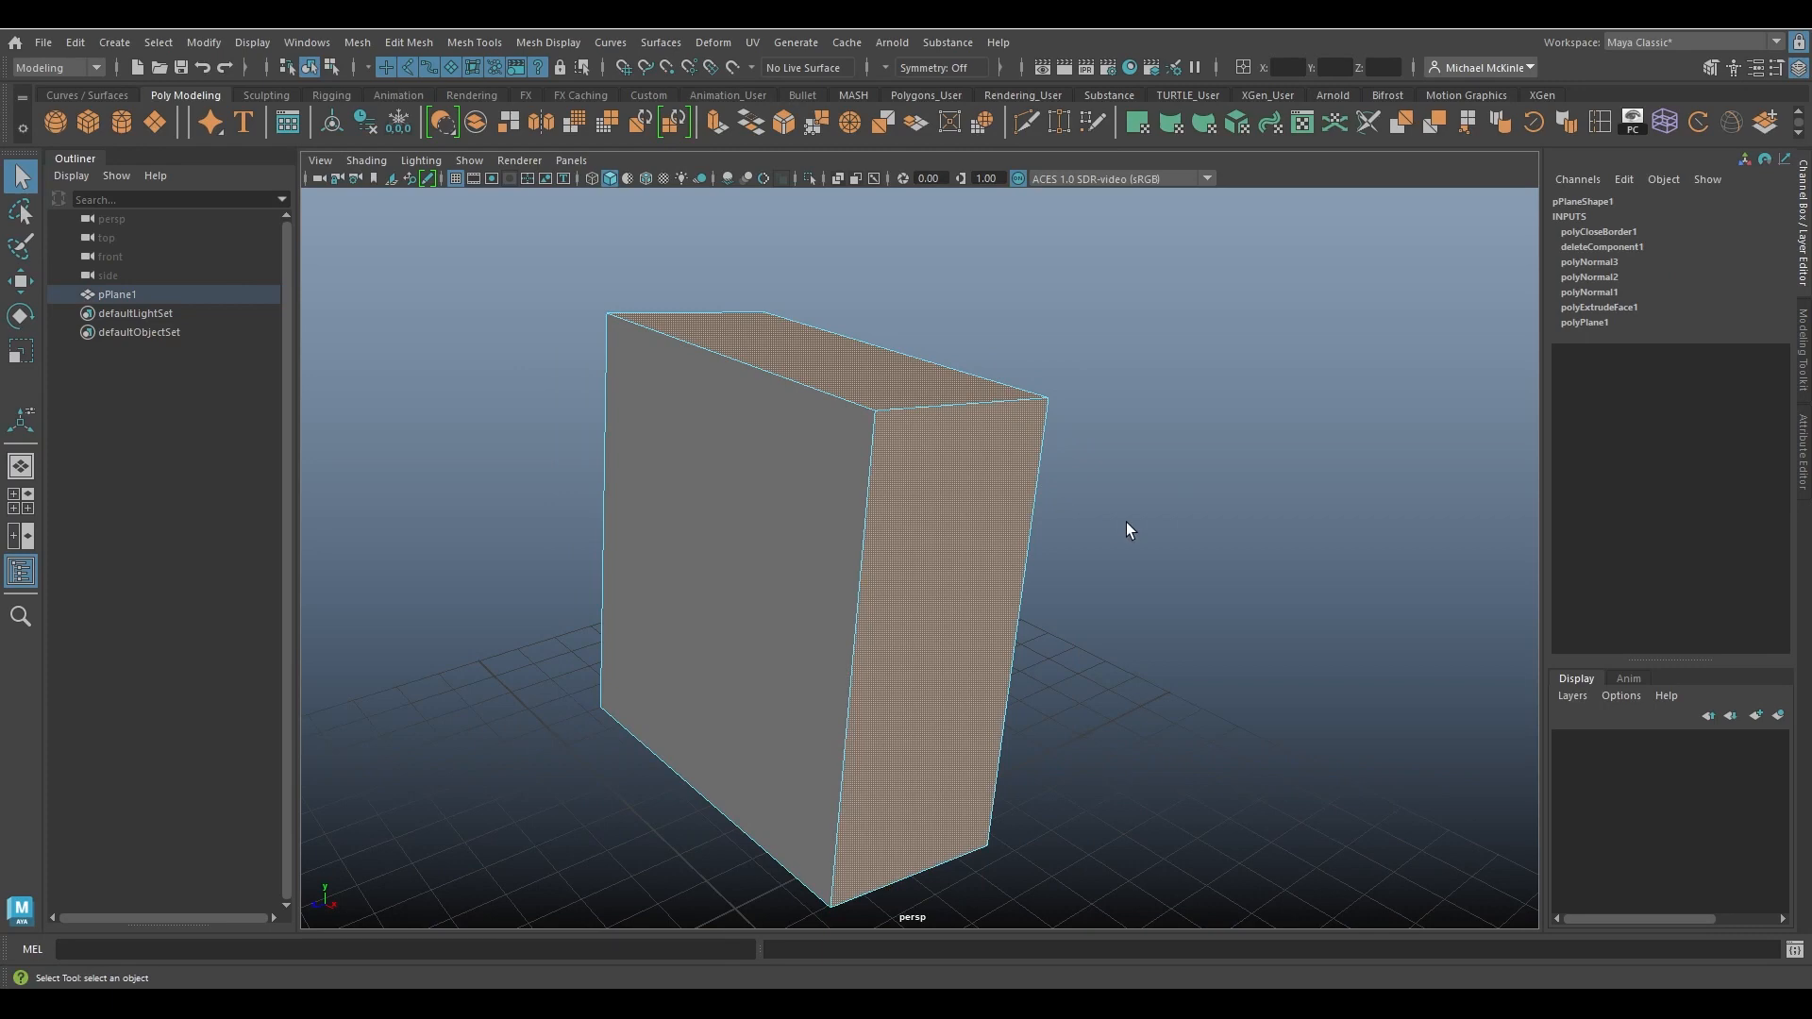
pyautogui.press('Delete')
pyautogui.moveTo(1020, 421); pyautogui.dragTo(1123, 402, button='right')
# Fill the opening across the box's top and narrow side with Fill Hole.
pyautogui.keyDown('alt'); pyautogui.moveTo(1152, 456); pyautogui.dragTo(1185, 526); pyautogui.keyUp('alt')
pyautogui.click(1028, 591)
pyautogui.keyDown('alt'); pyautogui.moveTo(1029, 591); pyautogui.dragTo(1004, 558); pyautogui.keyUp('alt')
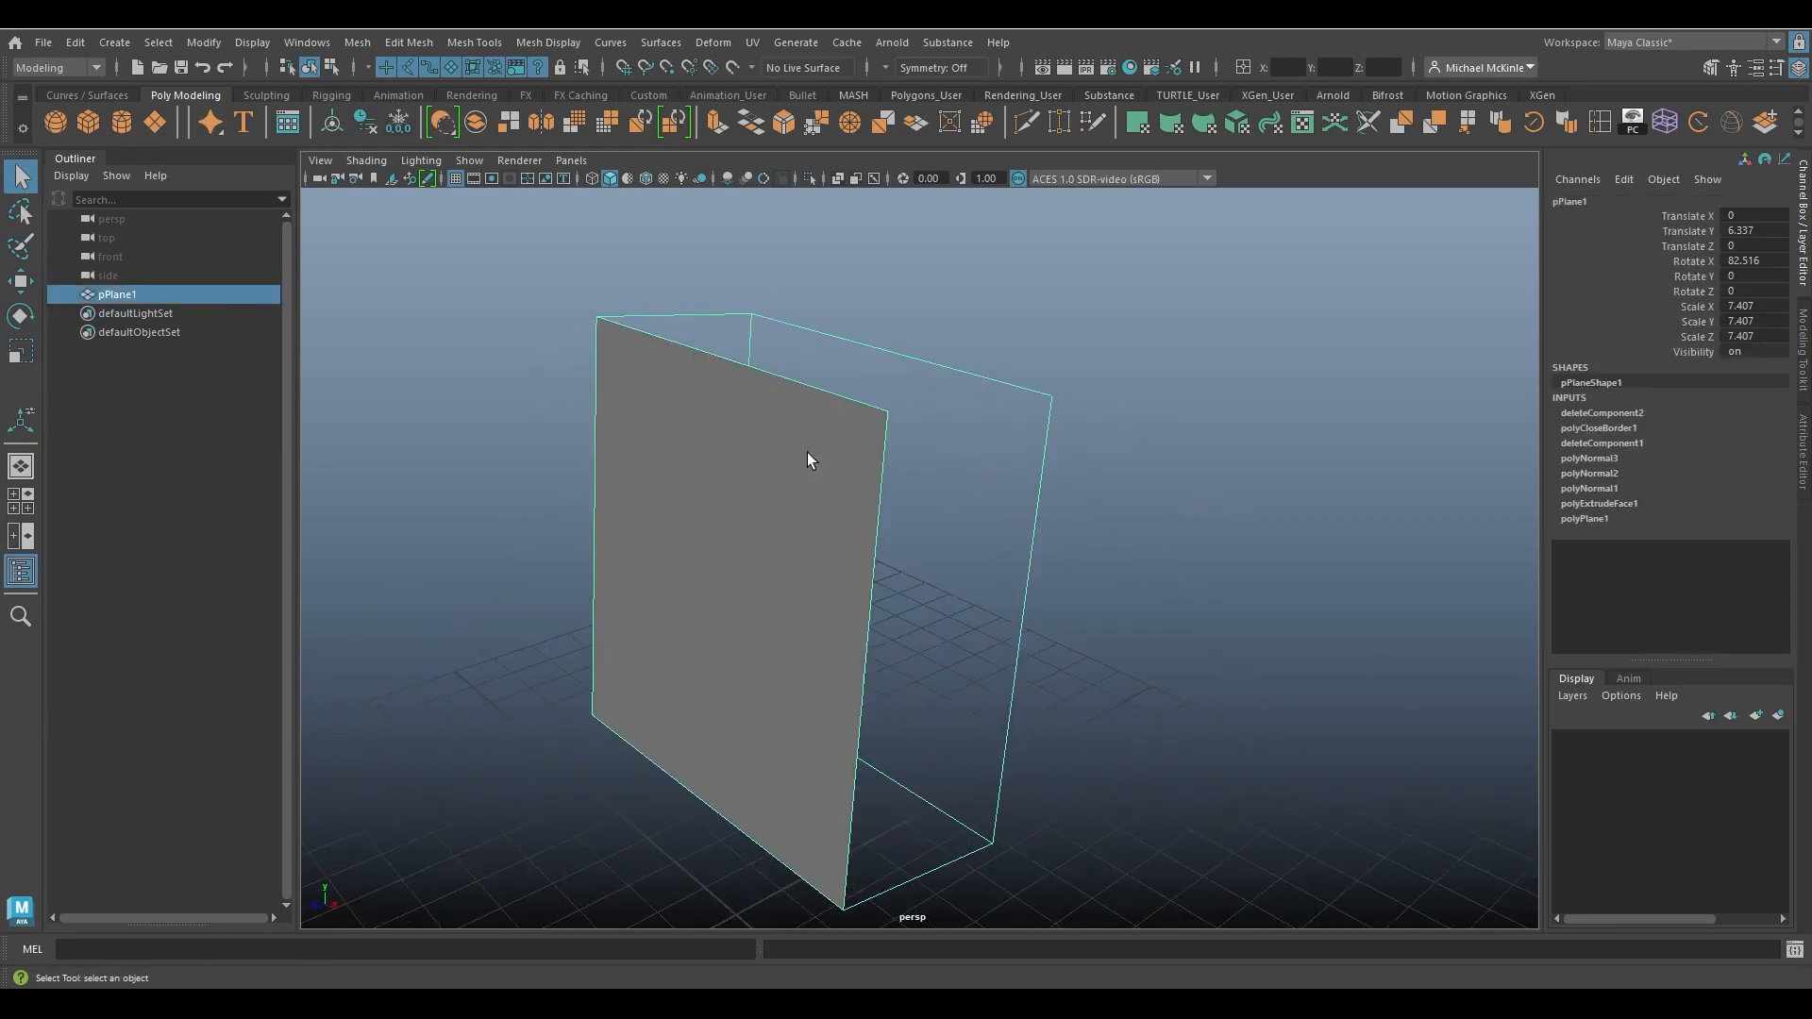
pyautogui.click(361, 44)
pyautogui.click(389, 190)
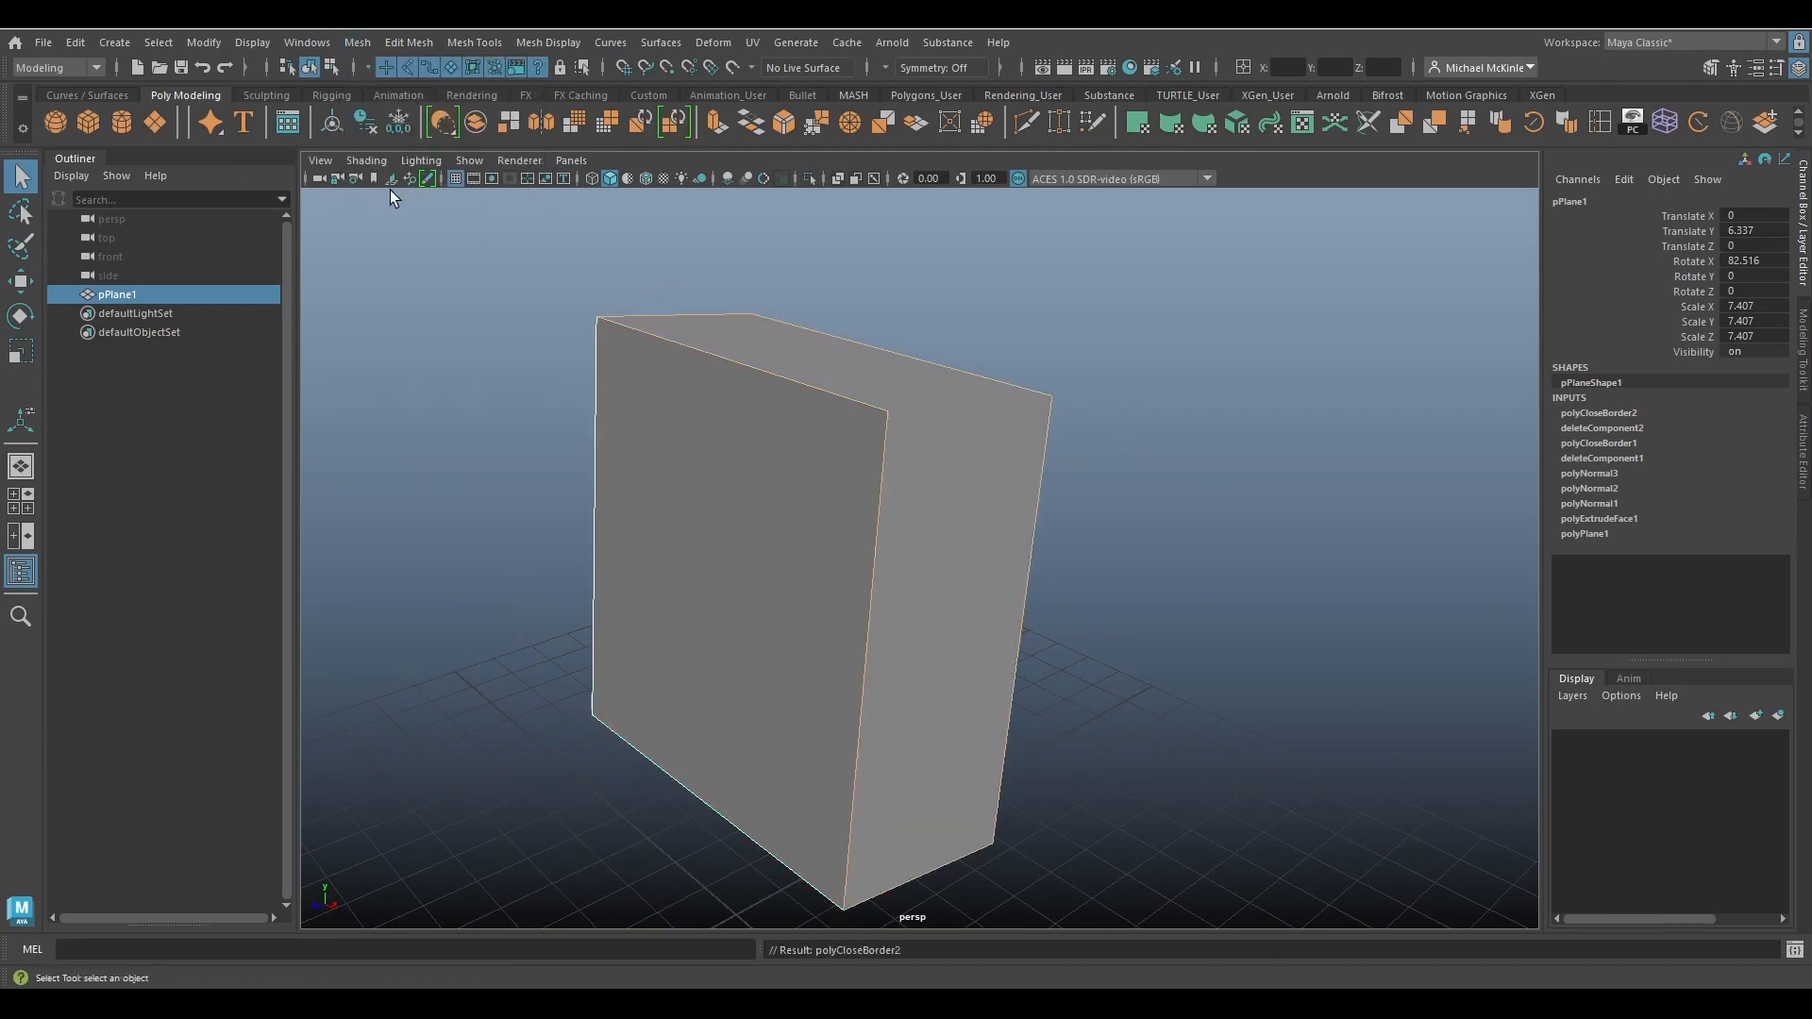
pyautogui.keyDown('alt'); pyautogui.moveTo(389, 190); pyautogui.dragTo(1038, 462); pyautogui.keyUp('alt')
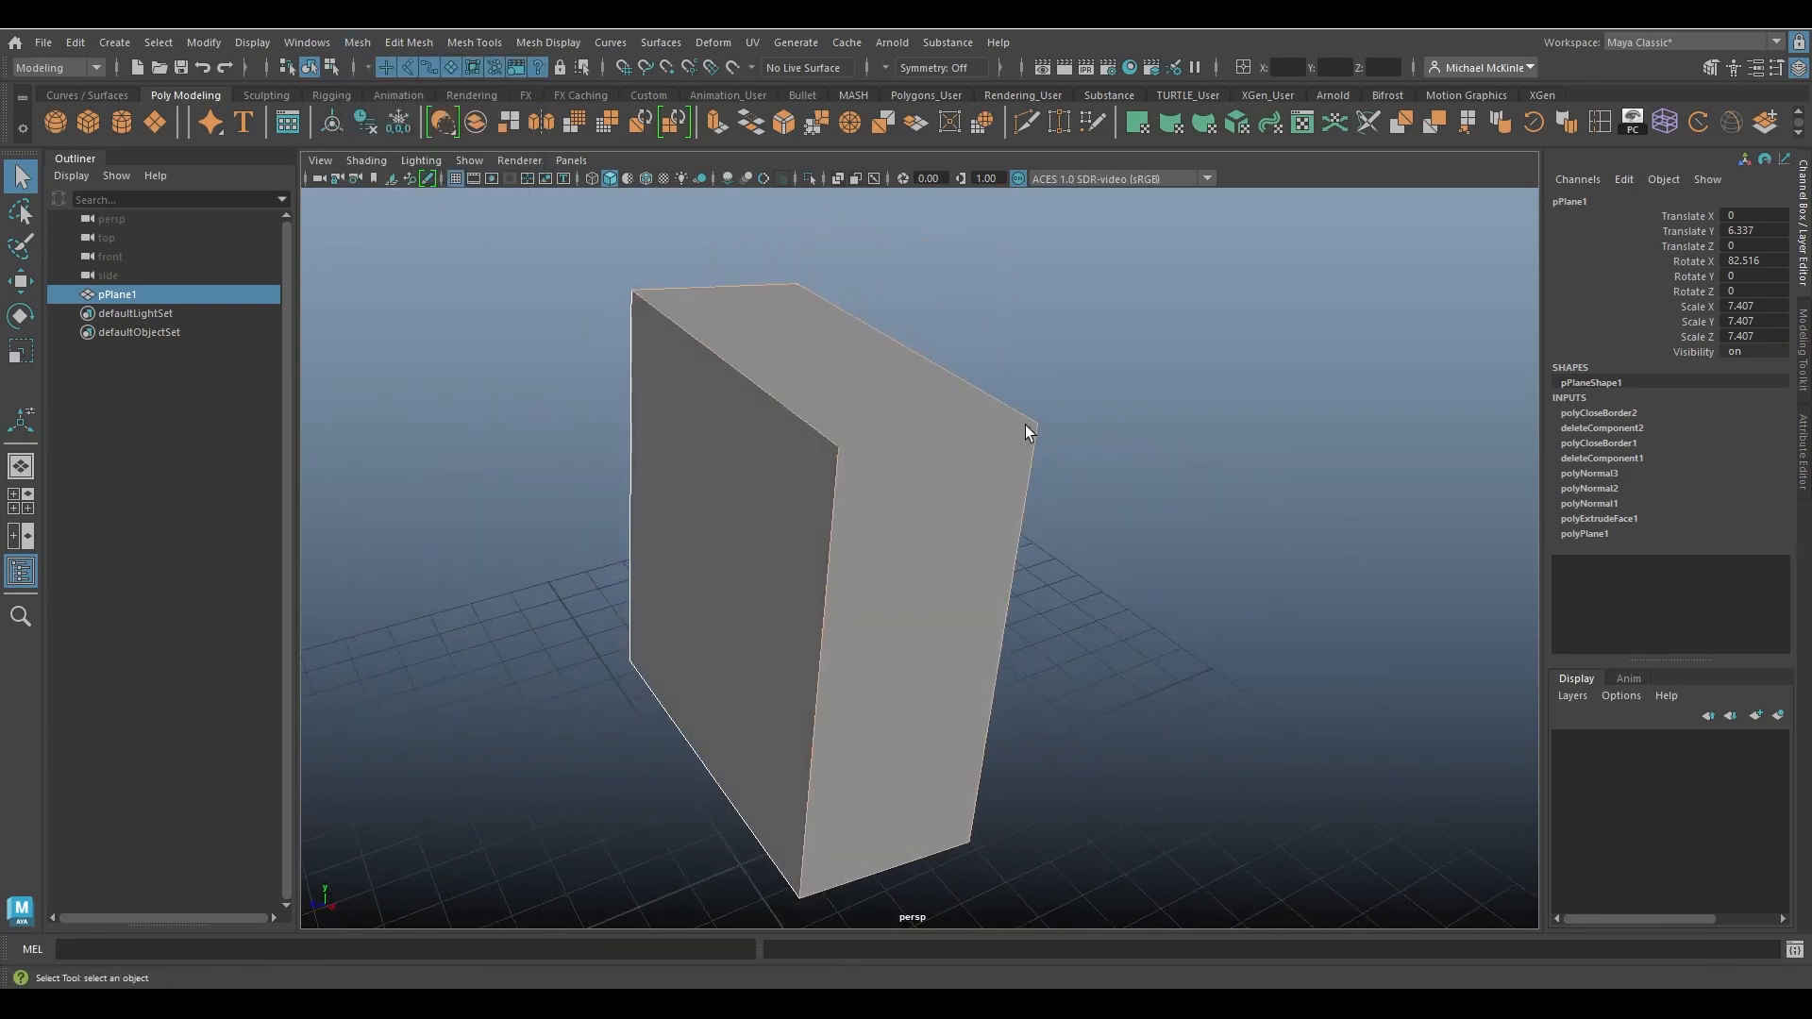
# Select the filled face to examine how it spans the top and side, and return the box to object mode.
pyautogui.click(1060, 543)
pyautogui.keyDown('alt'); pyautogui.moveTo(1060, 546); pyautogui.dragTo(1086, 609); pyautogui.keyUp('alt')
pyautogui.moveTo(948, 449); pyautogui.dragTo(948, 505, button='right')
pyautogui.click(952, 510)
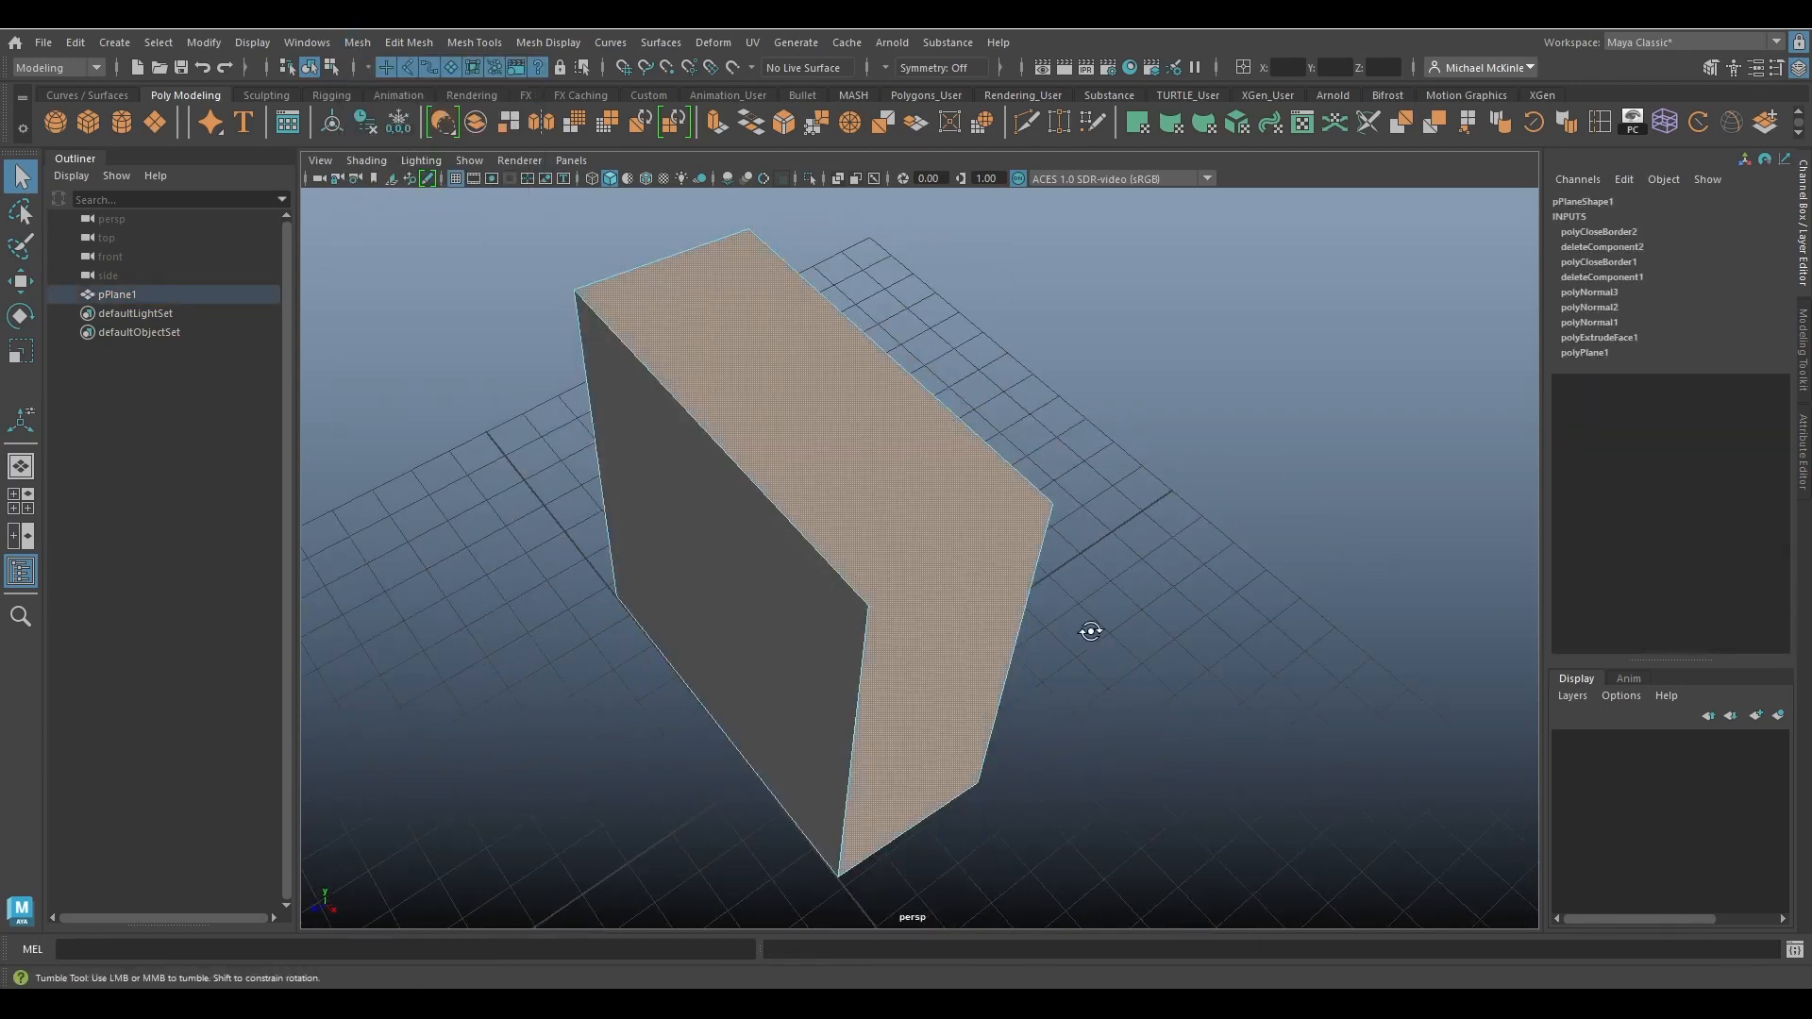
pyautogui.keyDown('alt'); pyautogui.moveTo(1092, 631); pyautogui.dragTo(1129, 547); pyautogui.keyUp('alt')
pyautogui.click(1129, 546)
pyautogui.rightClick(925, 404)
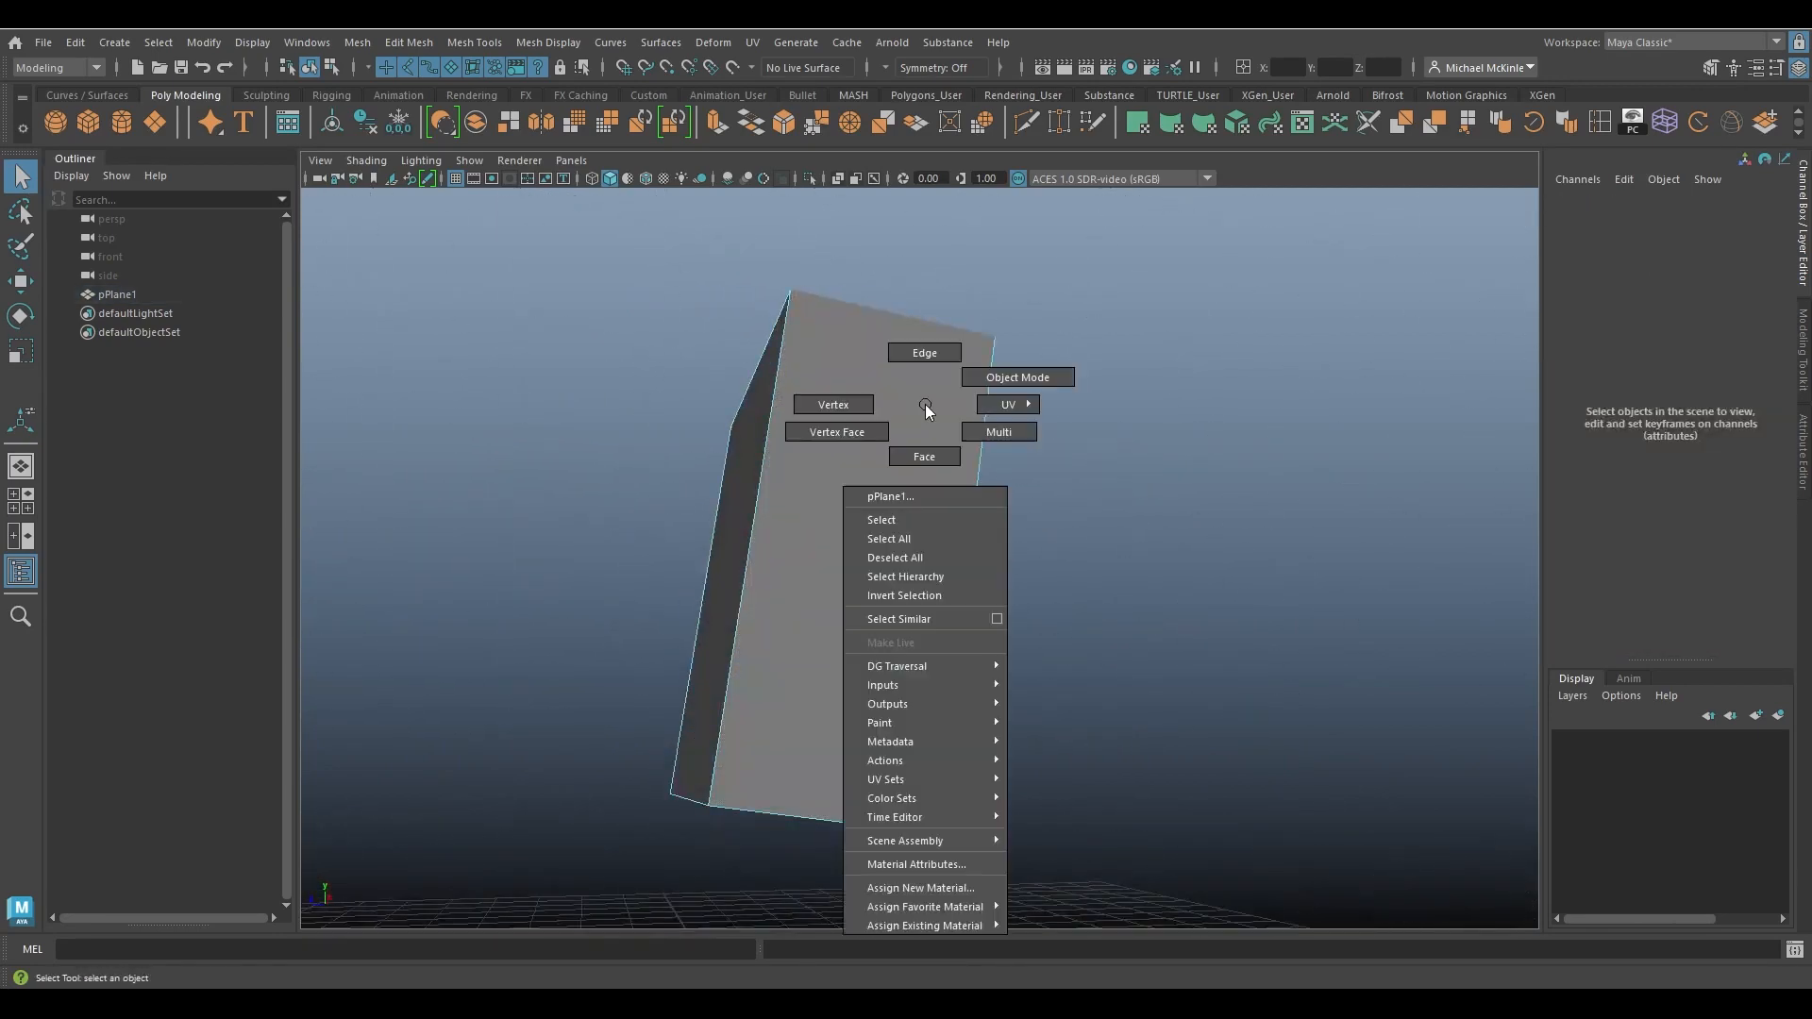
pyautogui.moveTo(925, 404); pyautogui.dragTo(1055, 379, button='right')
# Split the bent filled face with Multi-Cut between the two corner vertices where the top meets the narrow side.
pyautogui.keyDown('alt'); pyautogui.moveTo(1109, 552); pyautogui.dragTo(1115, 457); pyautogui.keyUp('alt')
pyautogui.keyDown('alt'); pyautogui.moveTo(928, 506); pyautogui.dragTo(1039, 555); pyautogui.keyUp('alt')
pyautogui.click(829, 479)
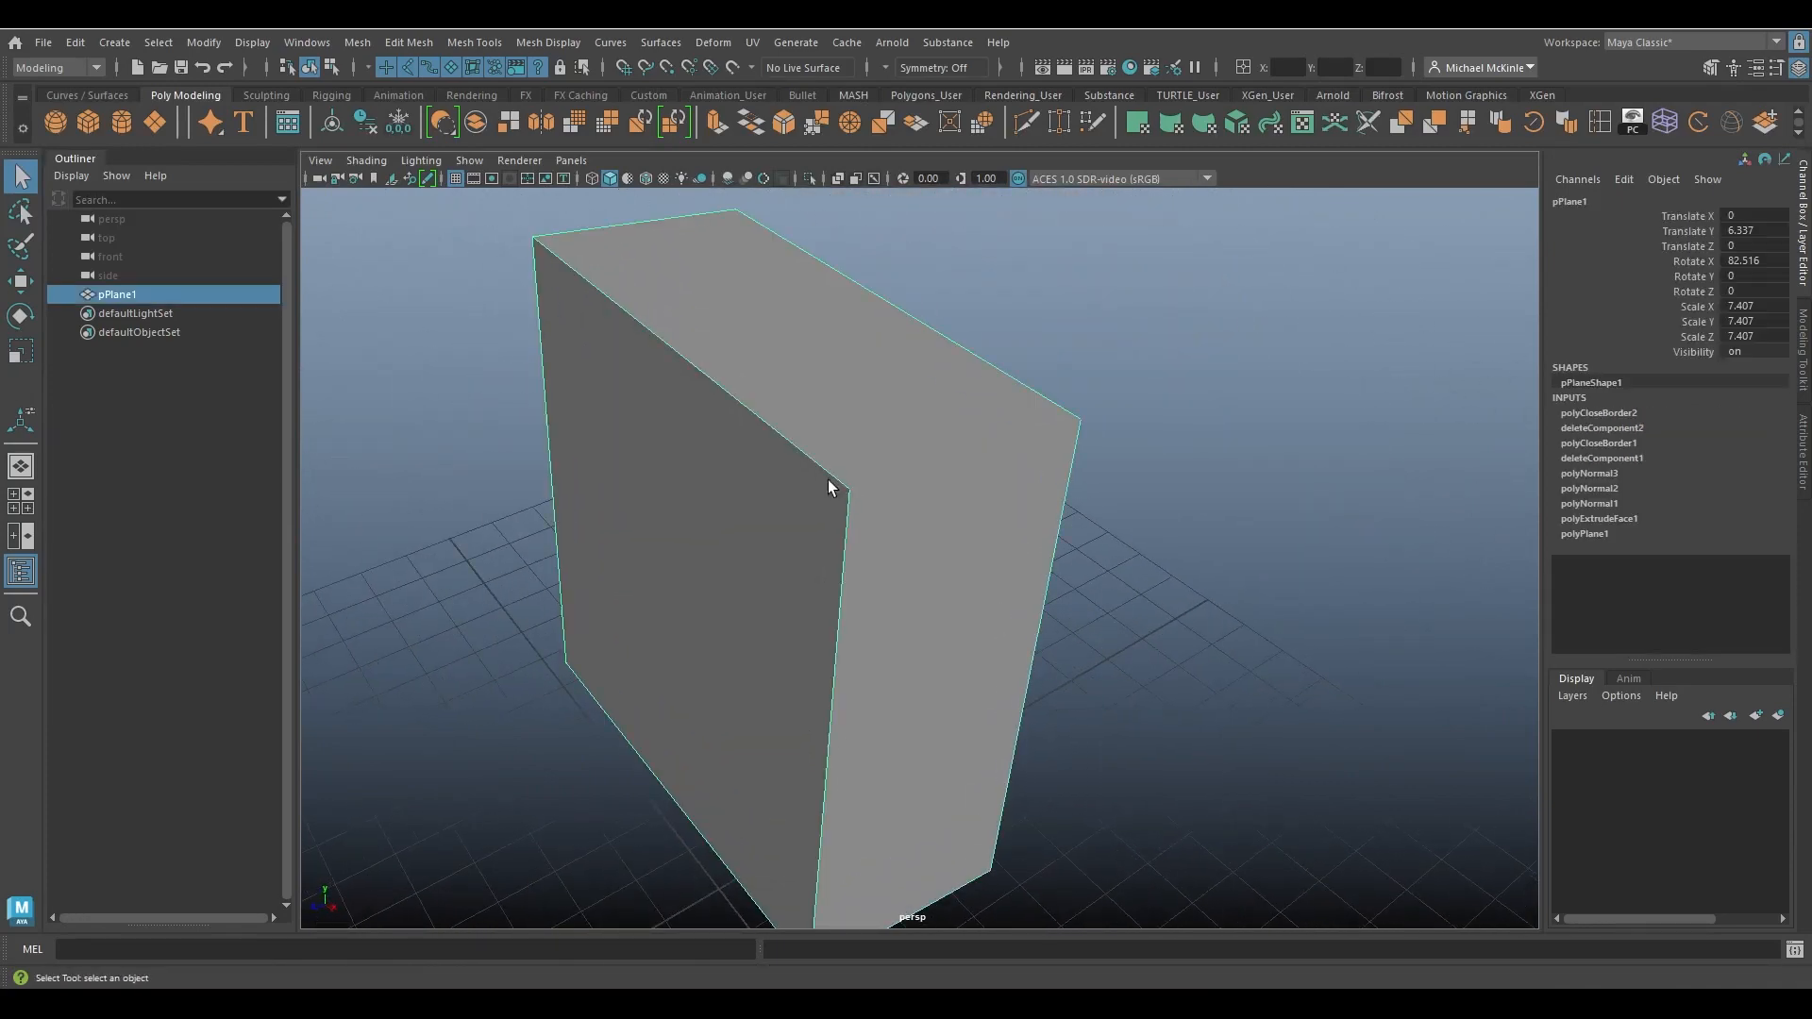
pyautogui.keyDown('alt'); pyautogui.moveTo(1082, 447); pyautogui.dragTo(1047, 510); pyautogui.keyUp('alt')
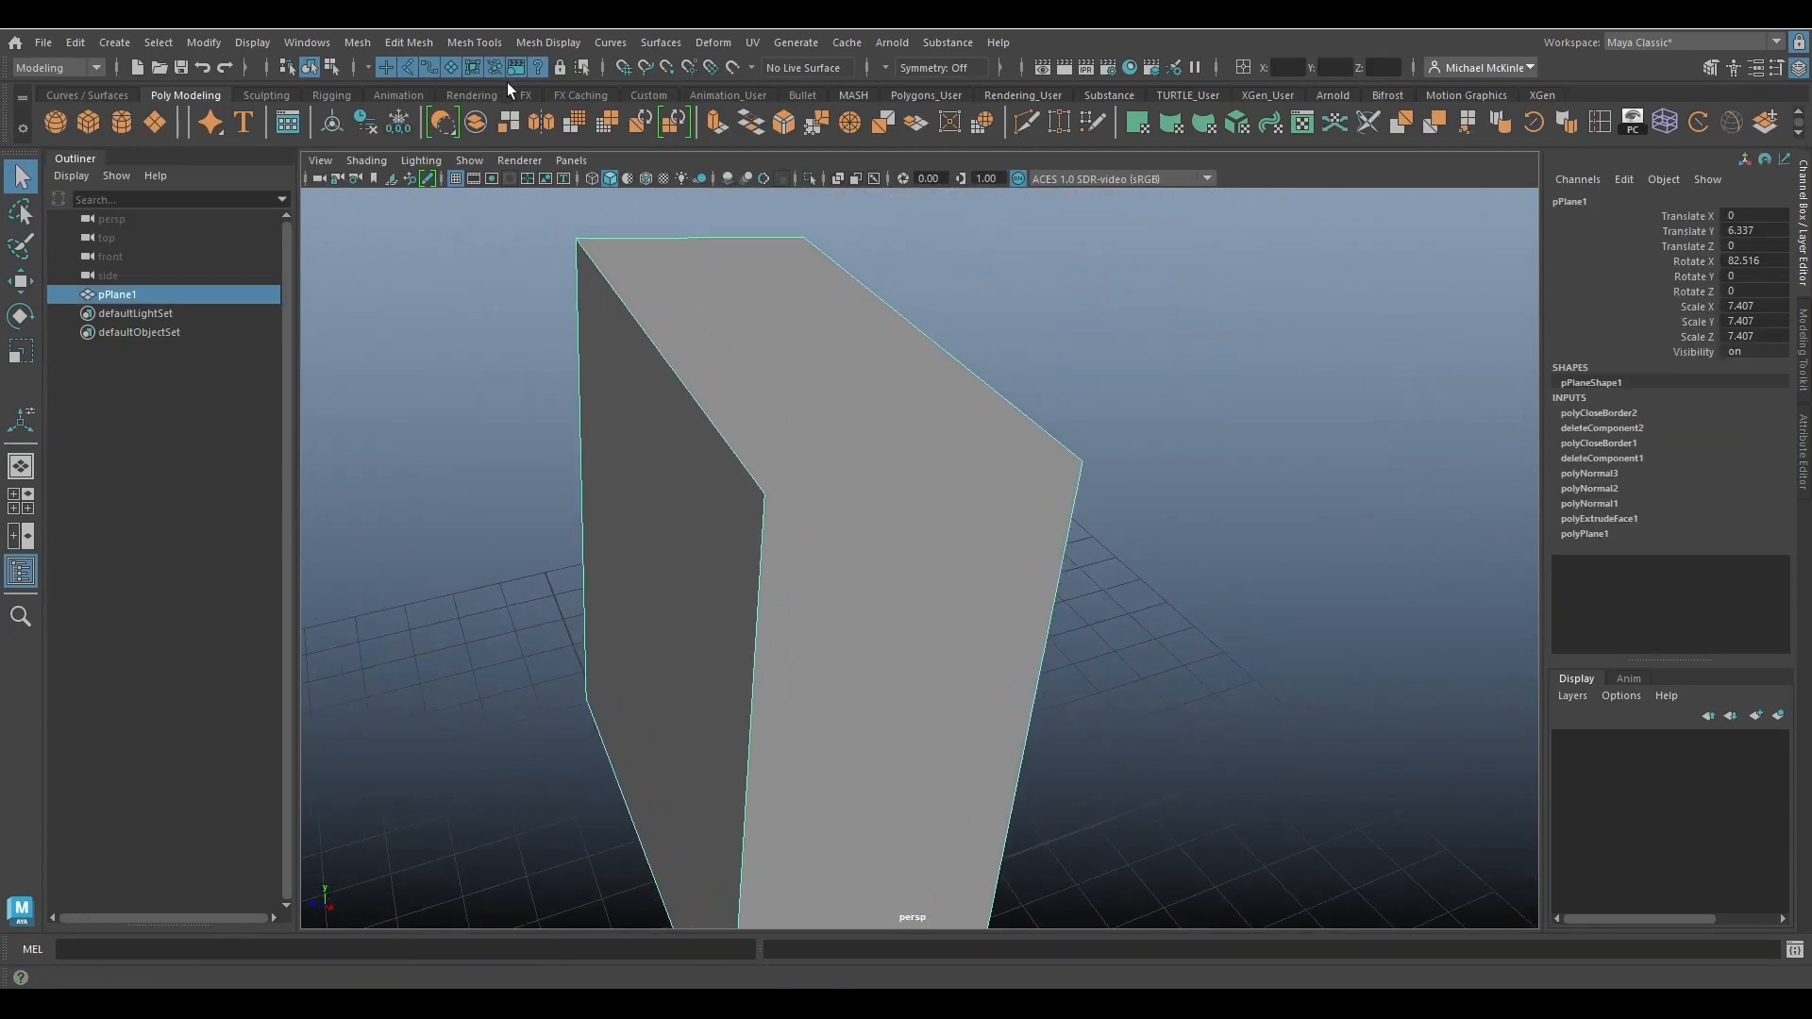
pyautogui.click(483, 41)
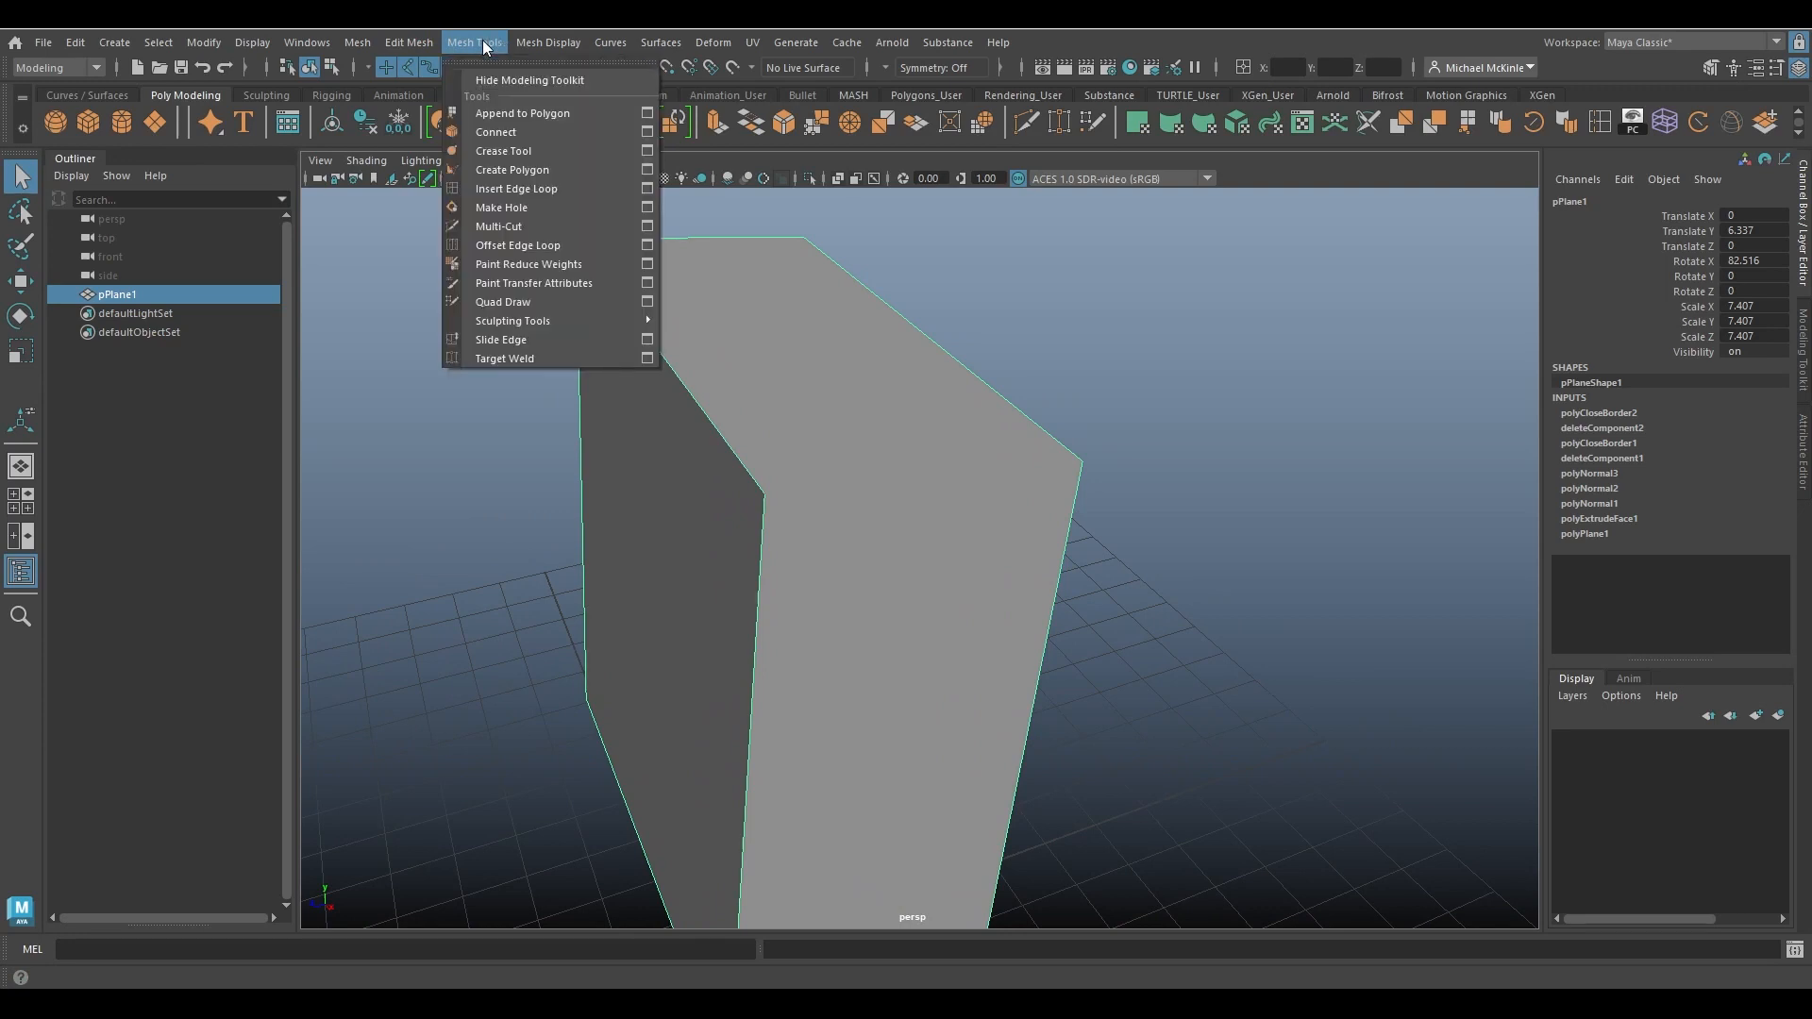
pyautogui.click(519, 227)
pyautogui.click(764, 494)
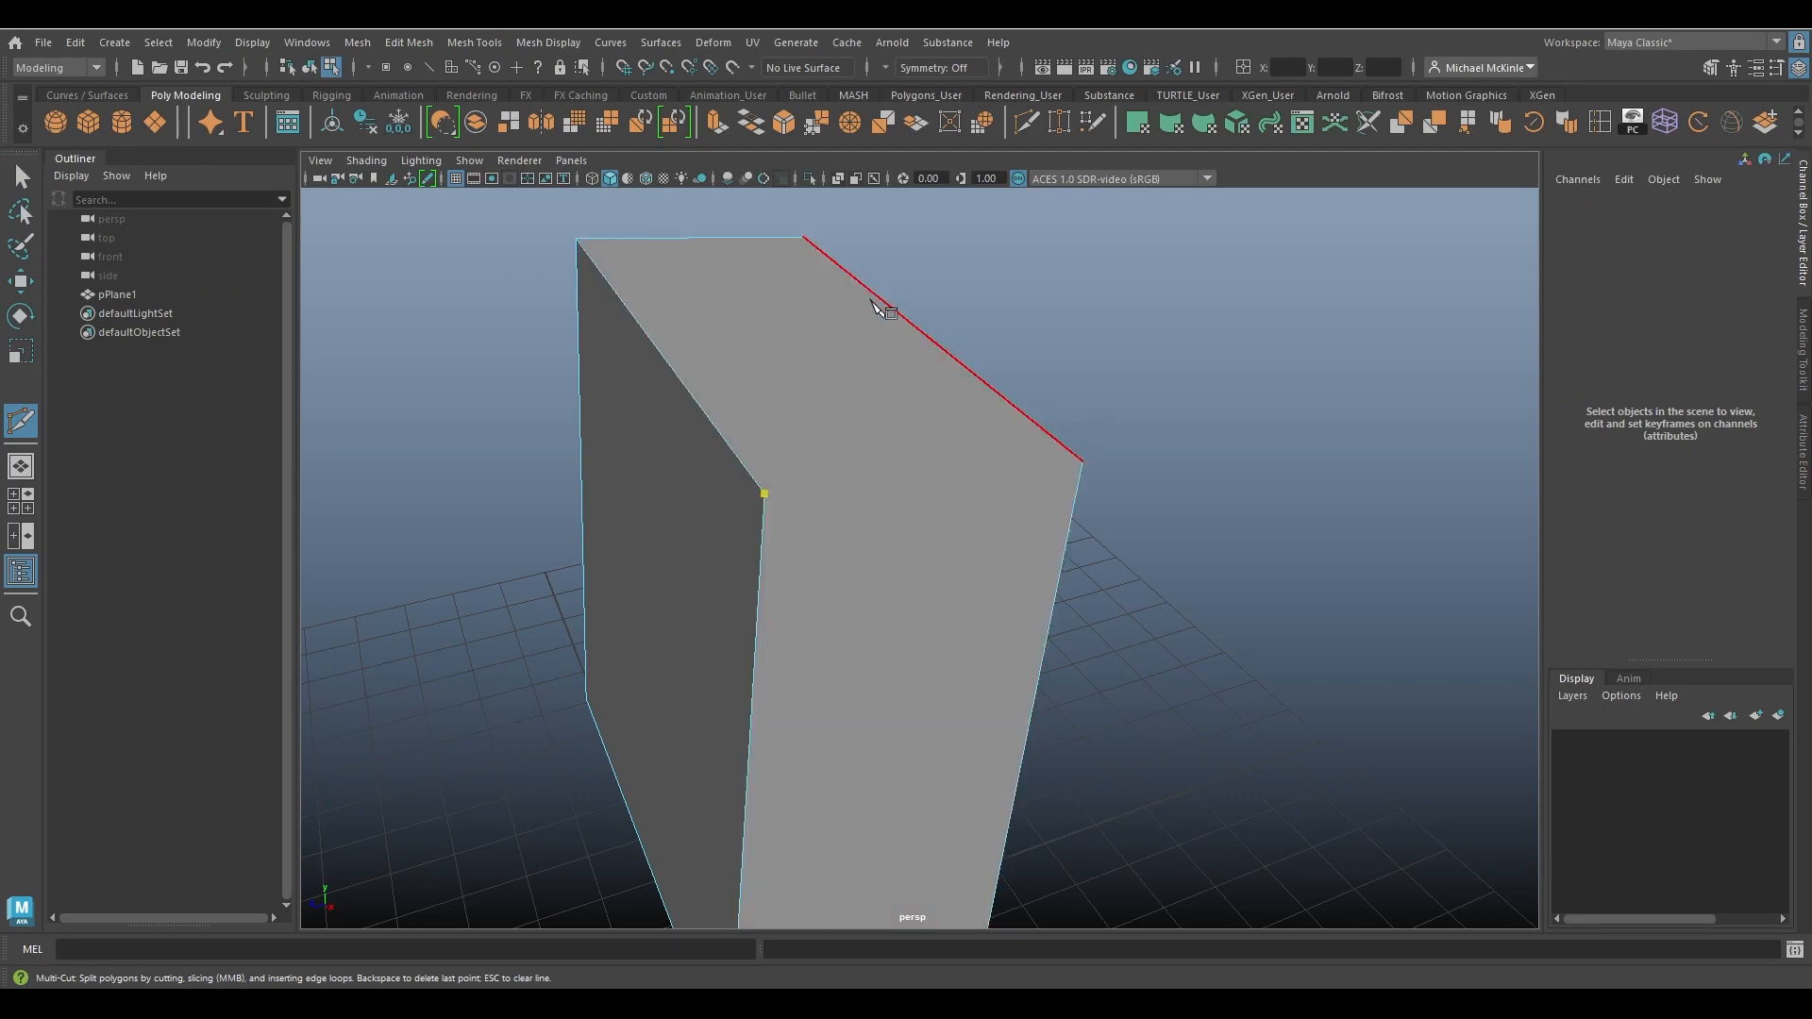
pyautogui.click(1083, 462)
pyautogui.press('Return')
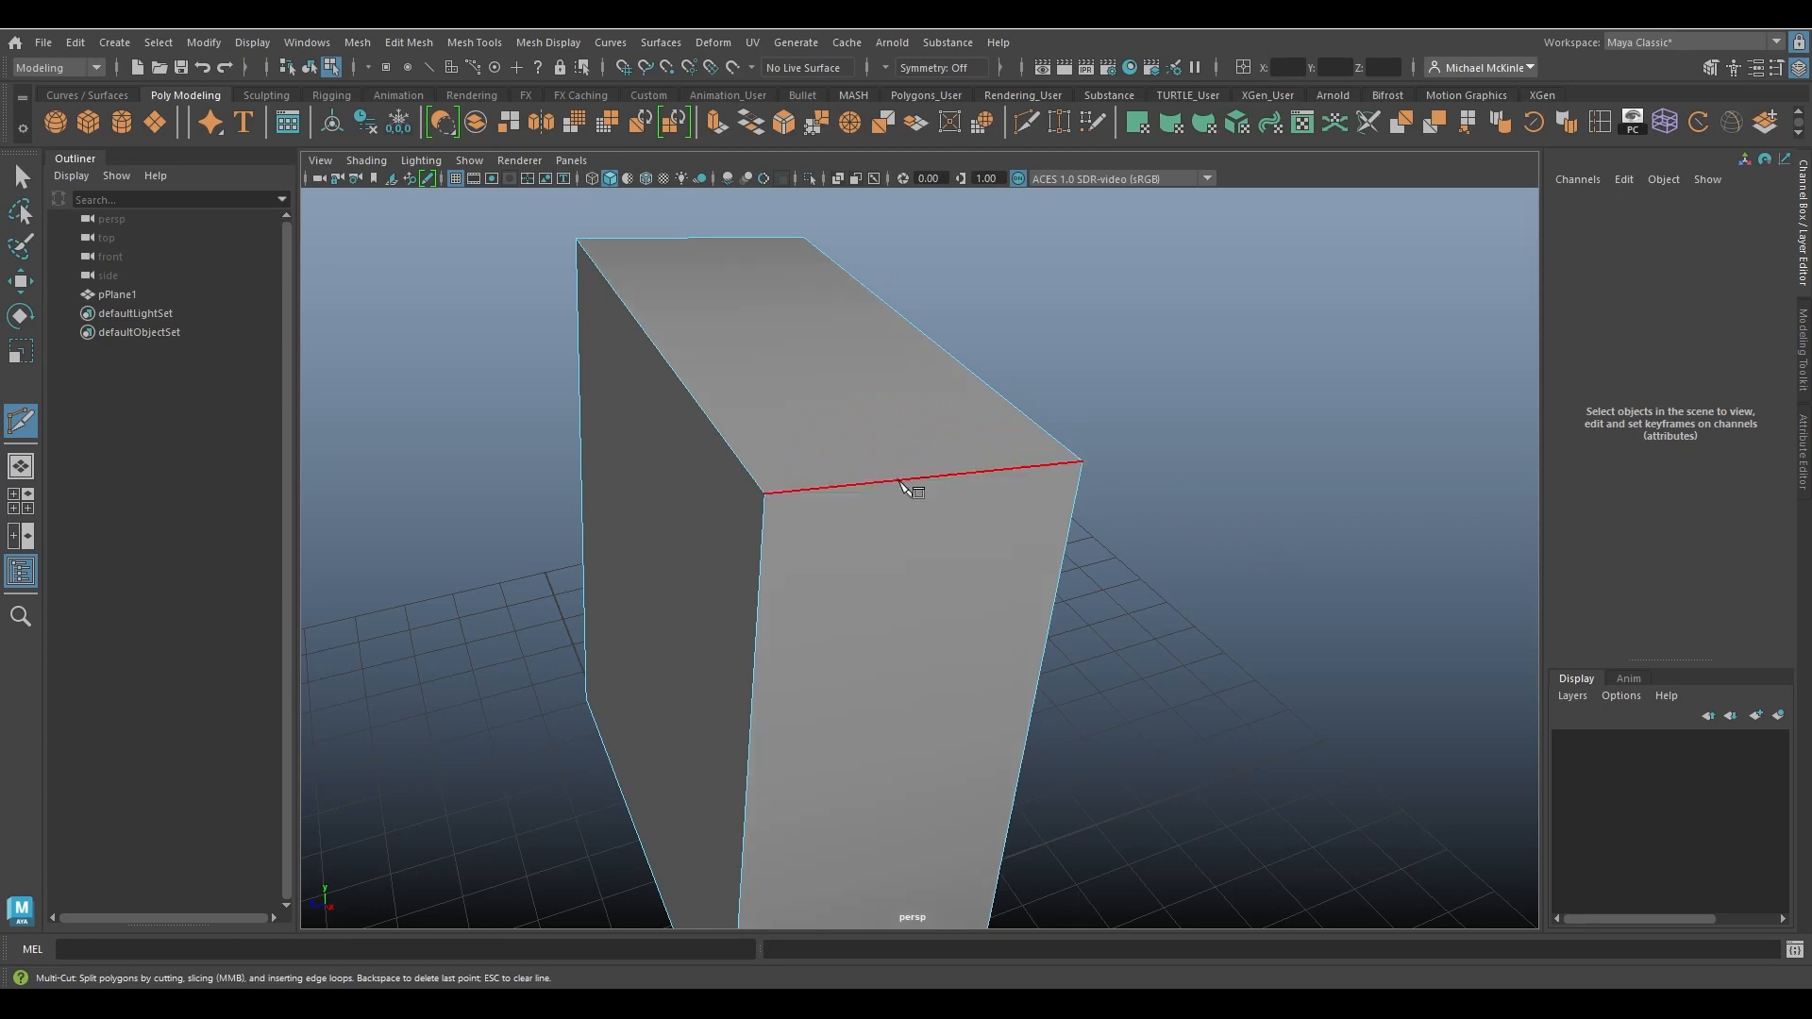
# Return the box to object mode with the Move tool active and delete its construction history.
pyautogui.press('w')
pyautogui.moveTo(922, 400); pyautogui.dragTo(980, 361, button='right')
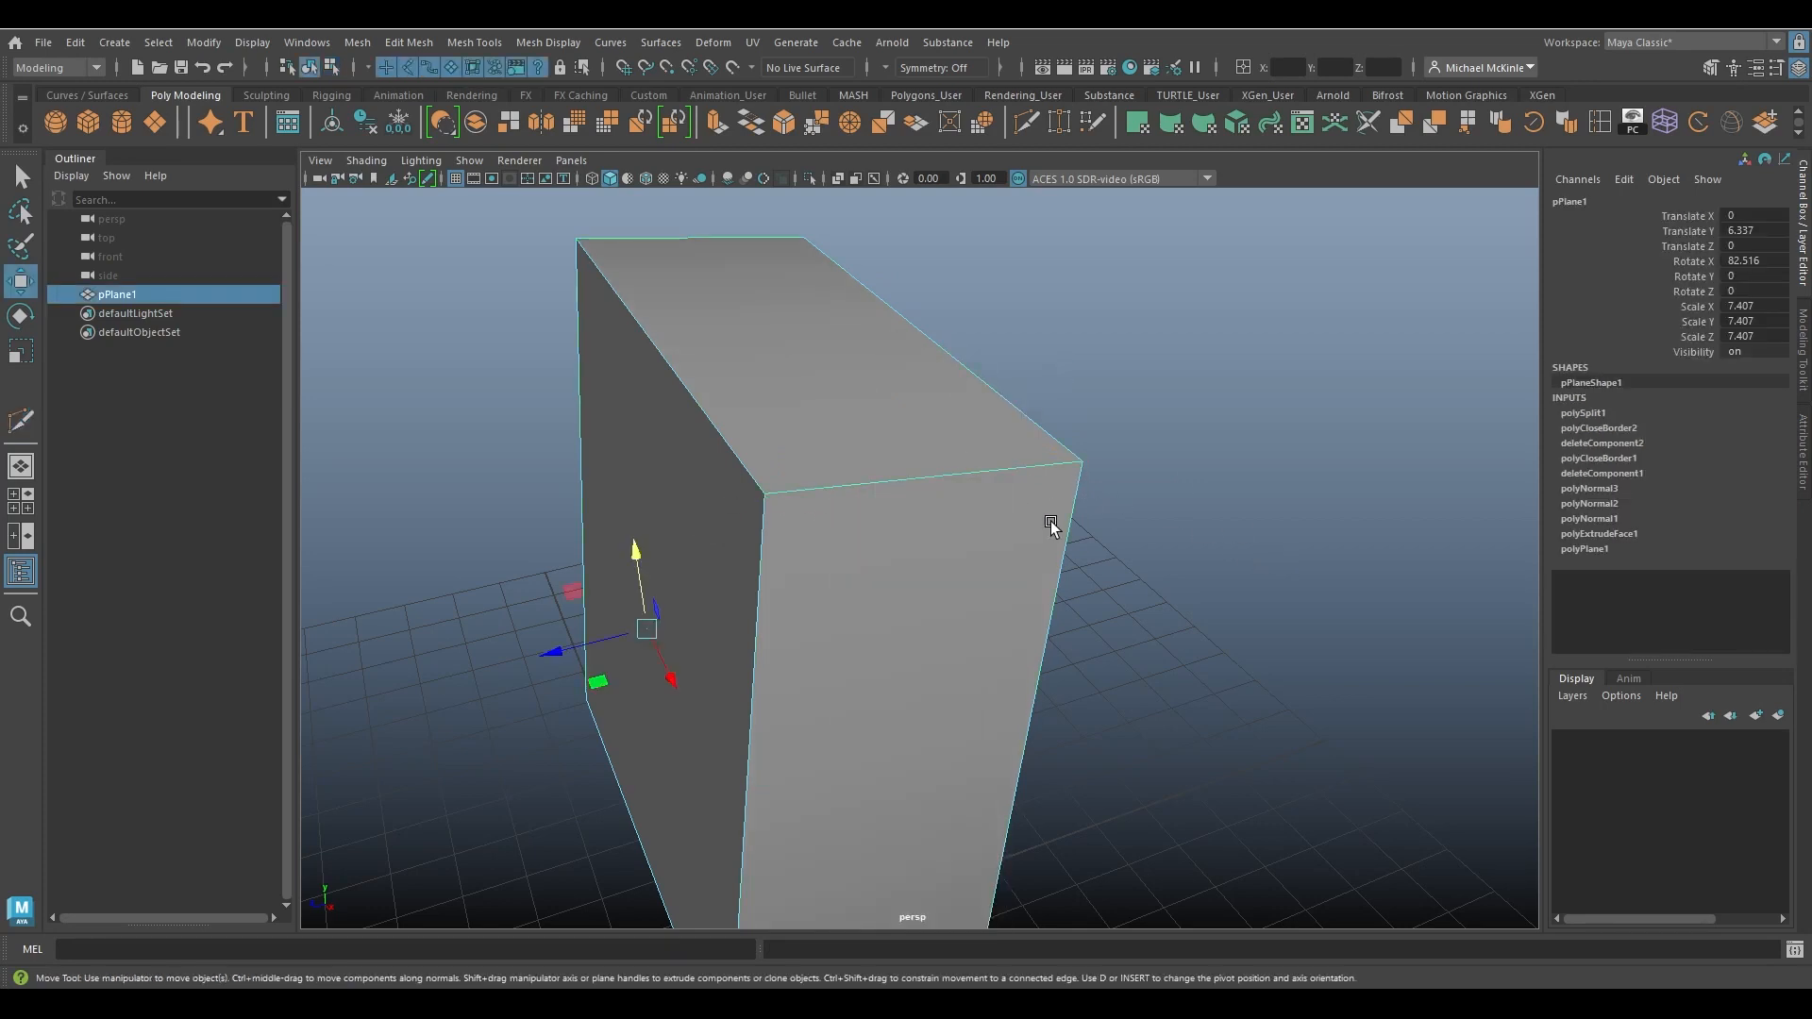
pyautogui.moveTo(1048, 518)
pyautogui.keyDown('alt'); pyautogui.mouseDown()
pyautogui.moveTo(897, 513)
pyautogui.moveTo(995, 455)
pyautogui.moveTo(991, 477)
pyautogui.moveTo(1053, 508)
pyautogui.mouseUp(); pyautogui.keyUp('alt')
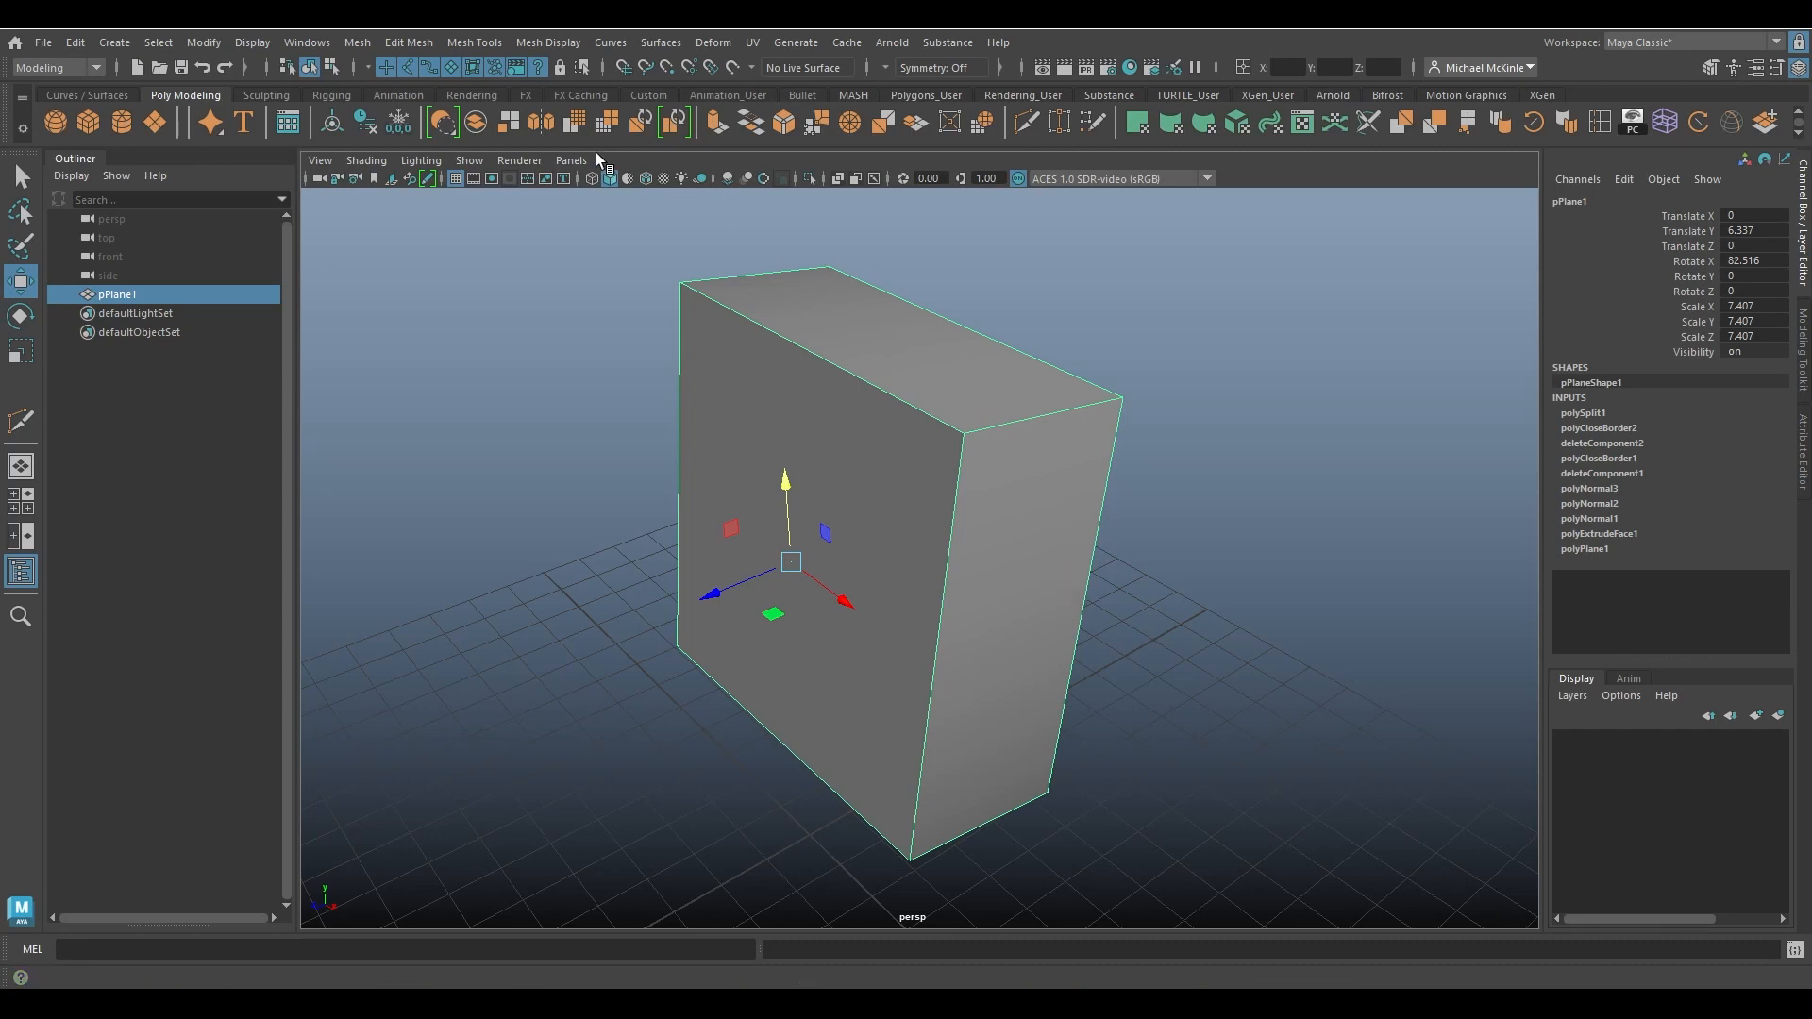
pyautogui.hotkey('alt', 'shift', 'd')
pyautogui.keyDown('alt'); pyautogui.moveTo(950, 415); pyautogui.dragTo(979, 403); pyautogui.keyUp('alt')
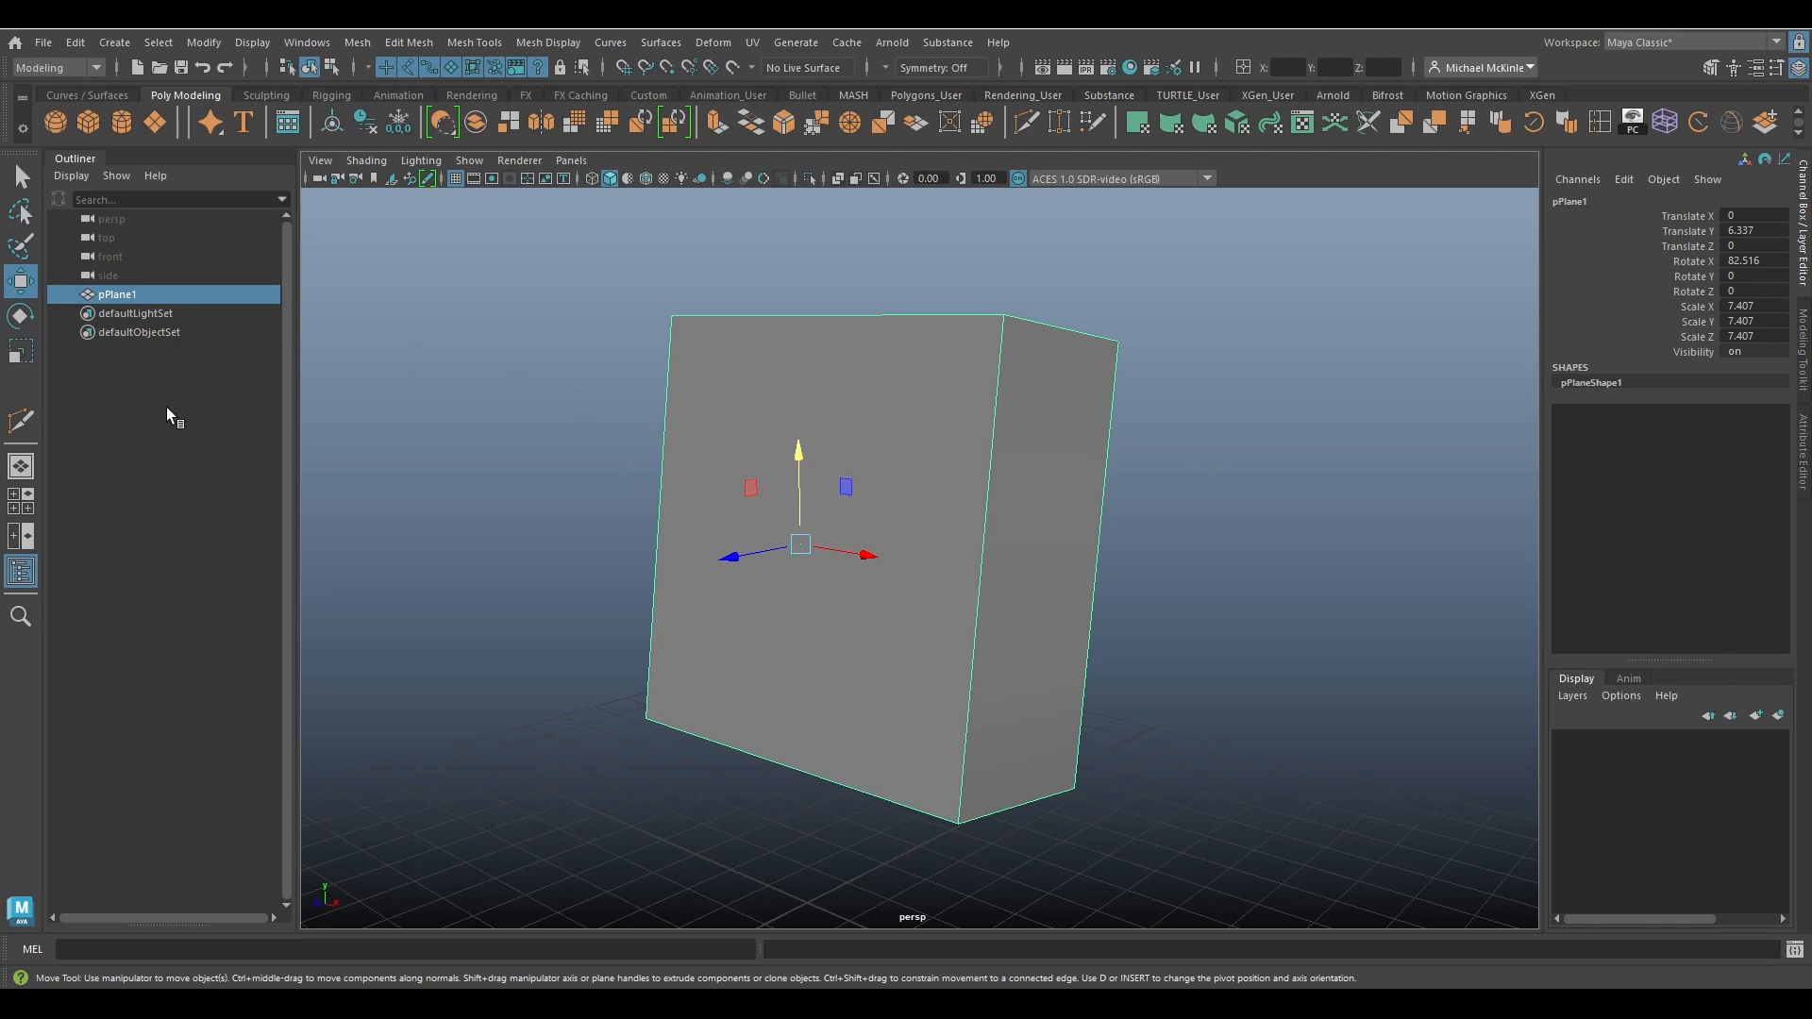
# Switch to the Maya Toolbelt YouTube channel in the browser and view the Mesh Tools and Mesh Display playlists.
pyautogui.click(274, 1004)
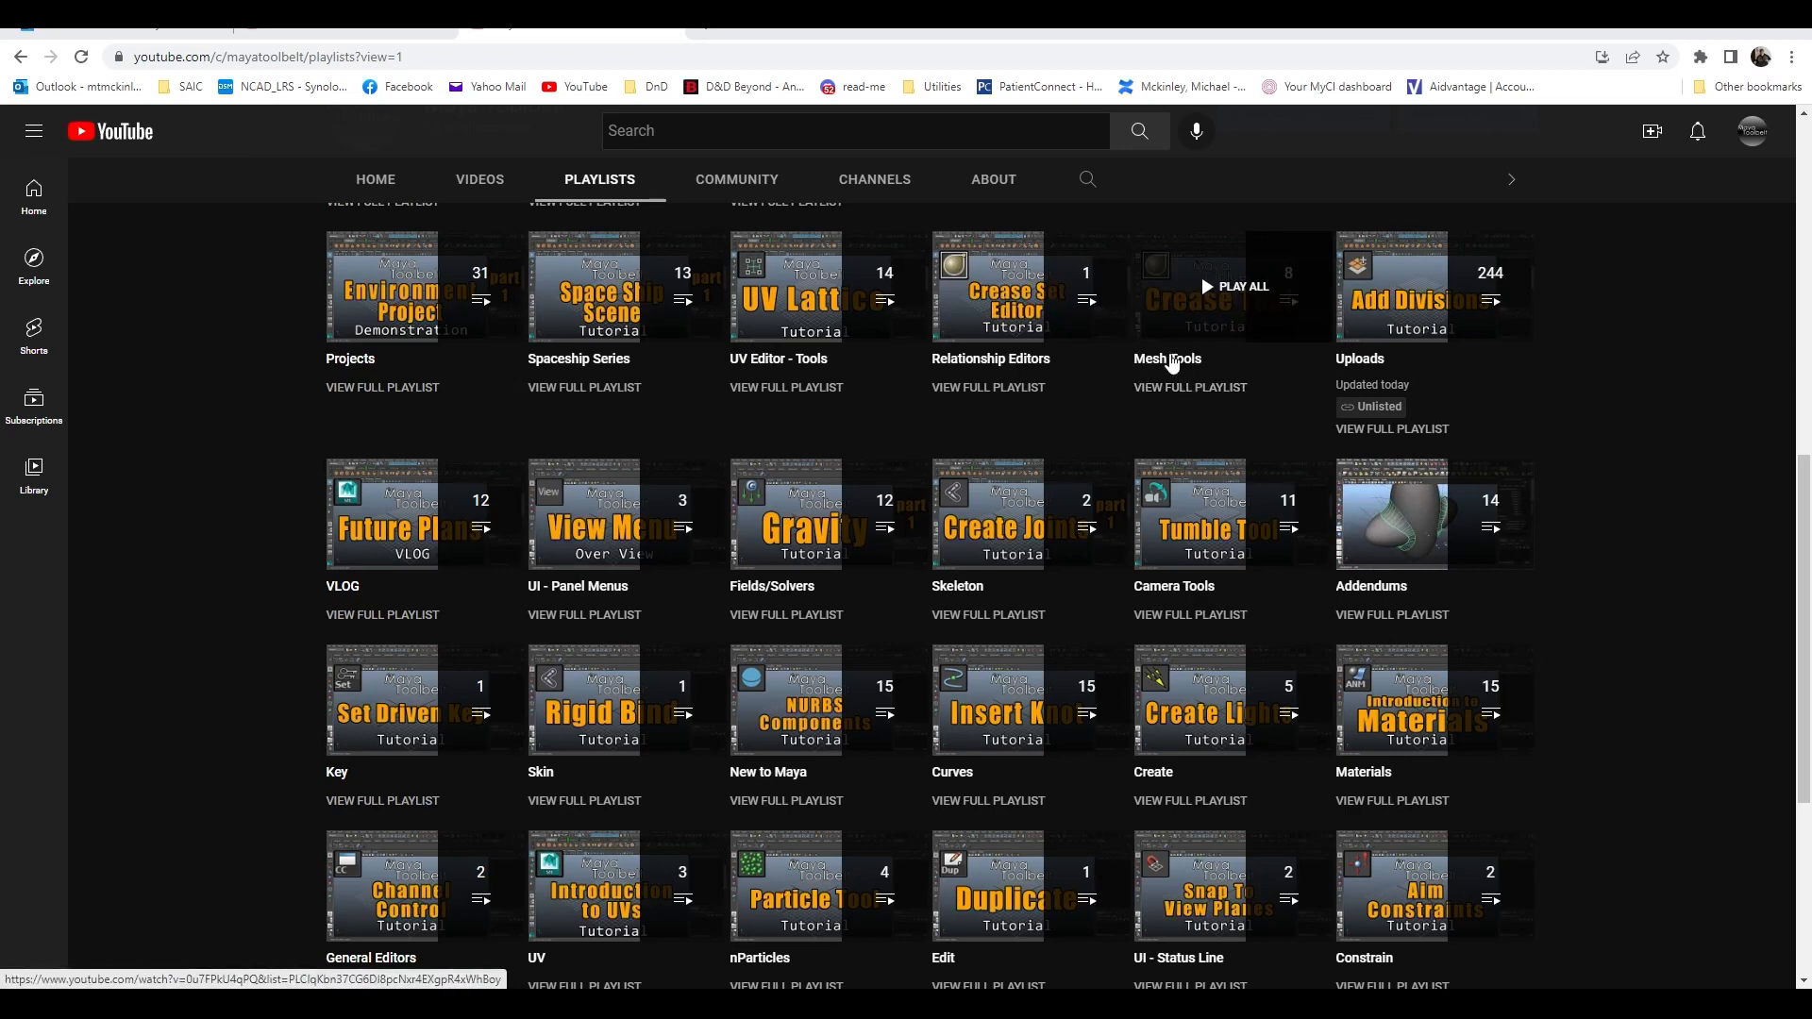
pyautogui.click(1193, 388)
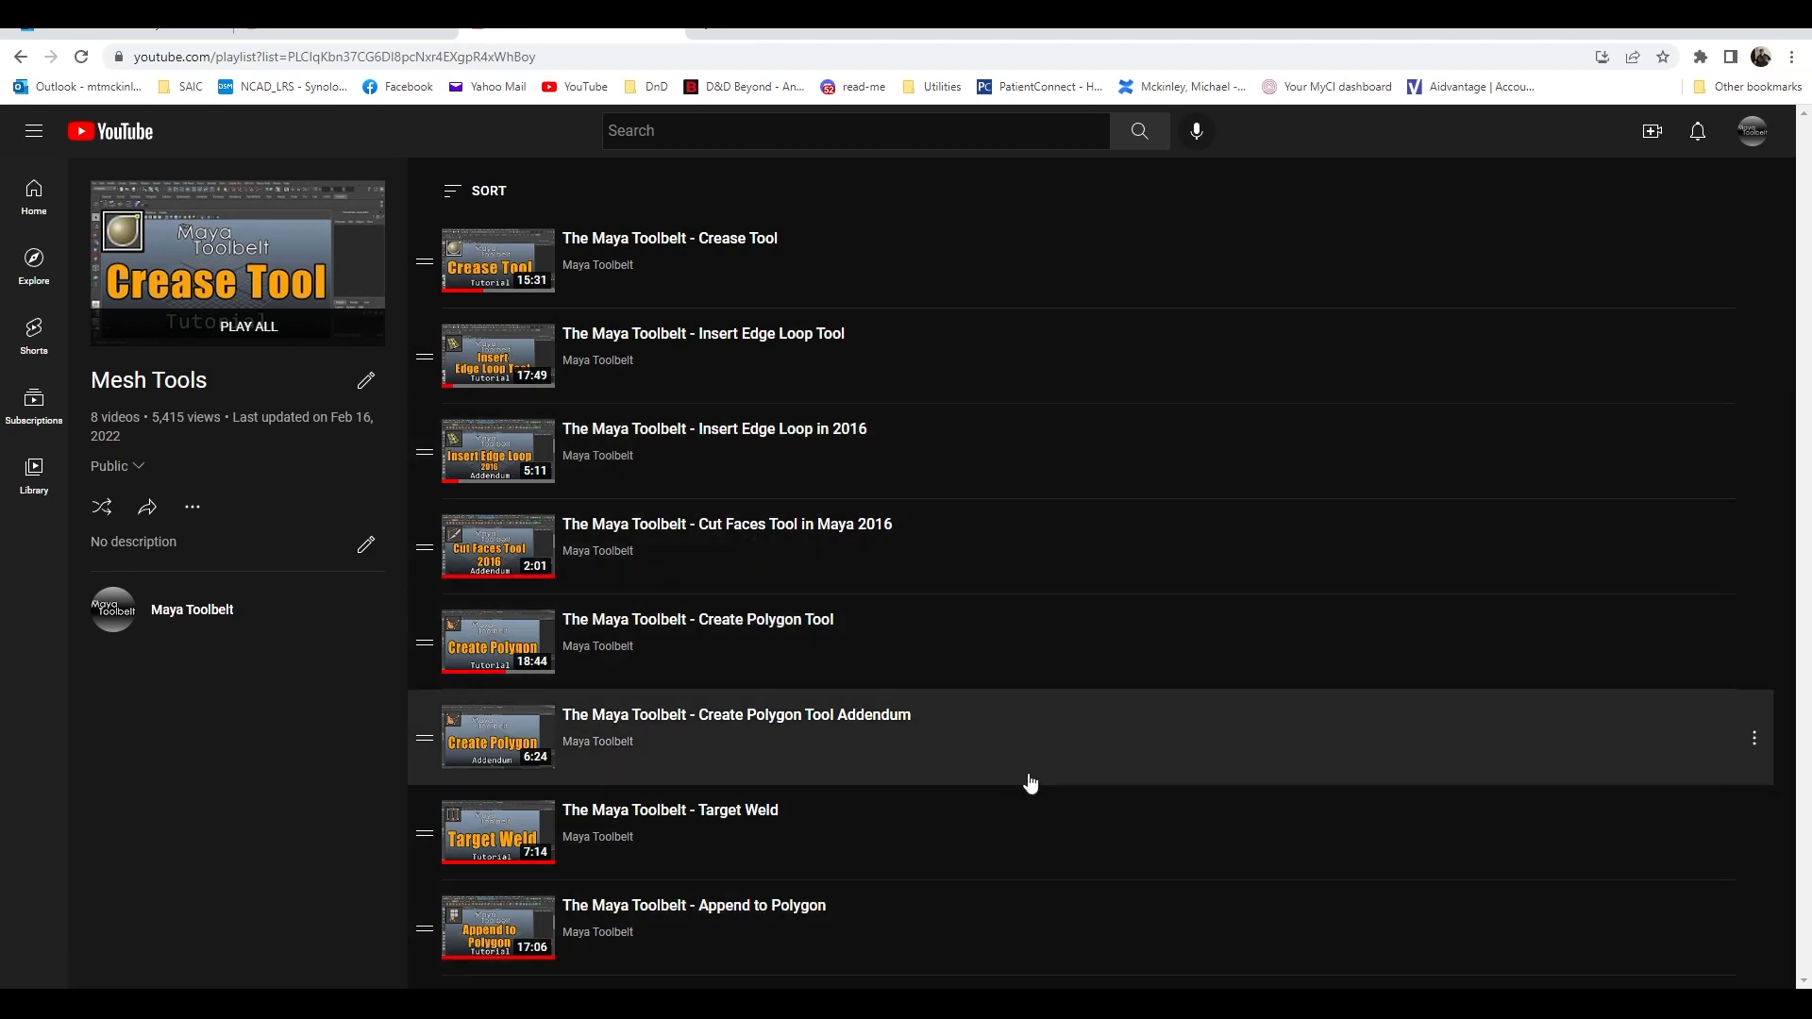
pyautogui.click(21, 56)
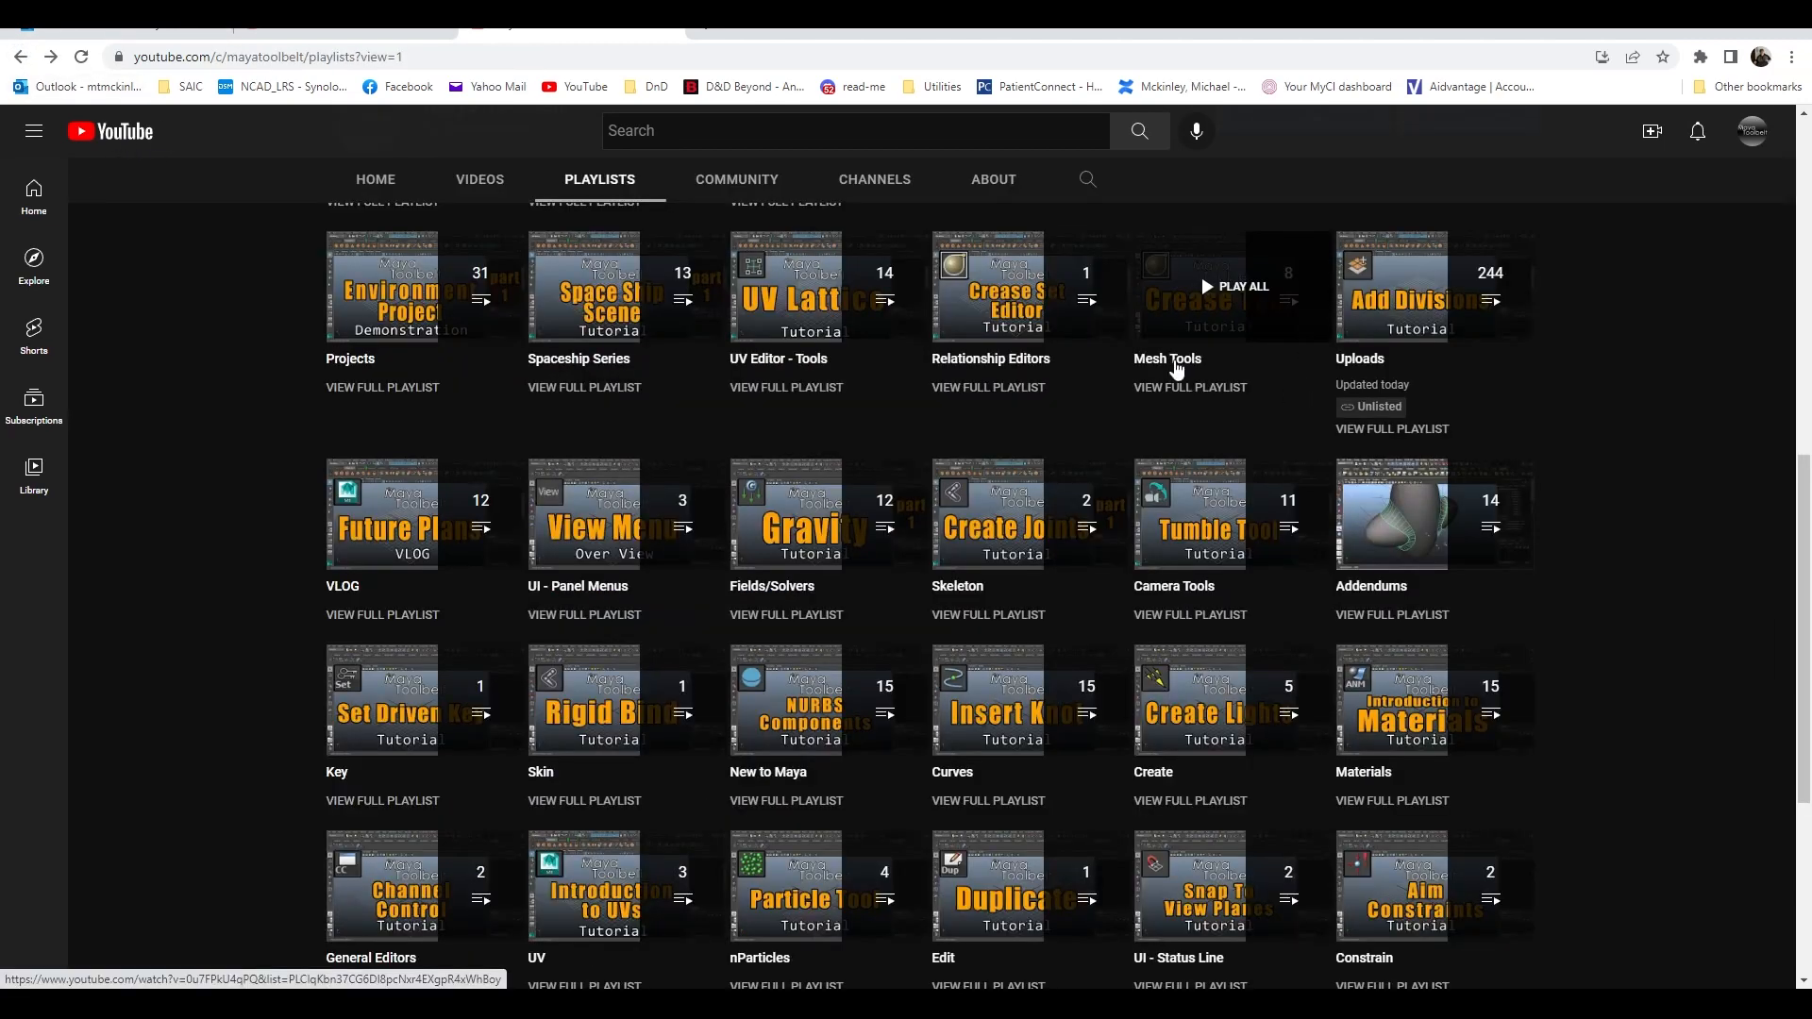
pyautogui.scroll(-2, 303, 722)
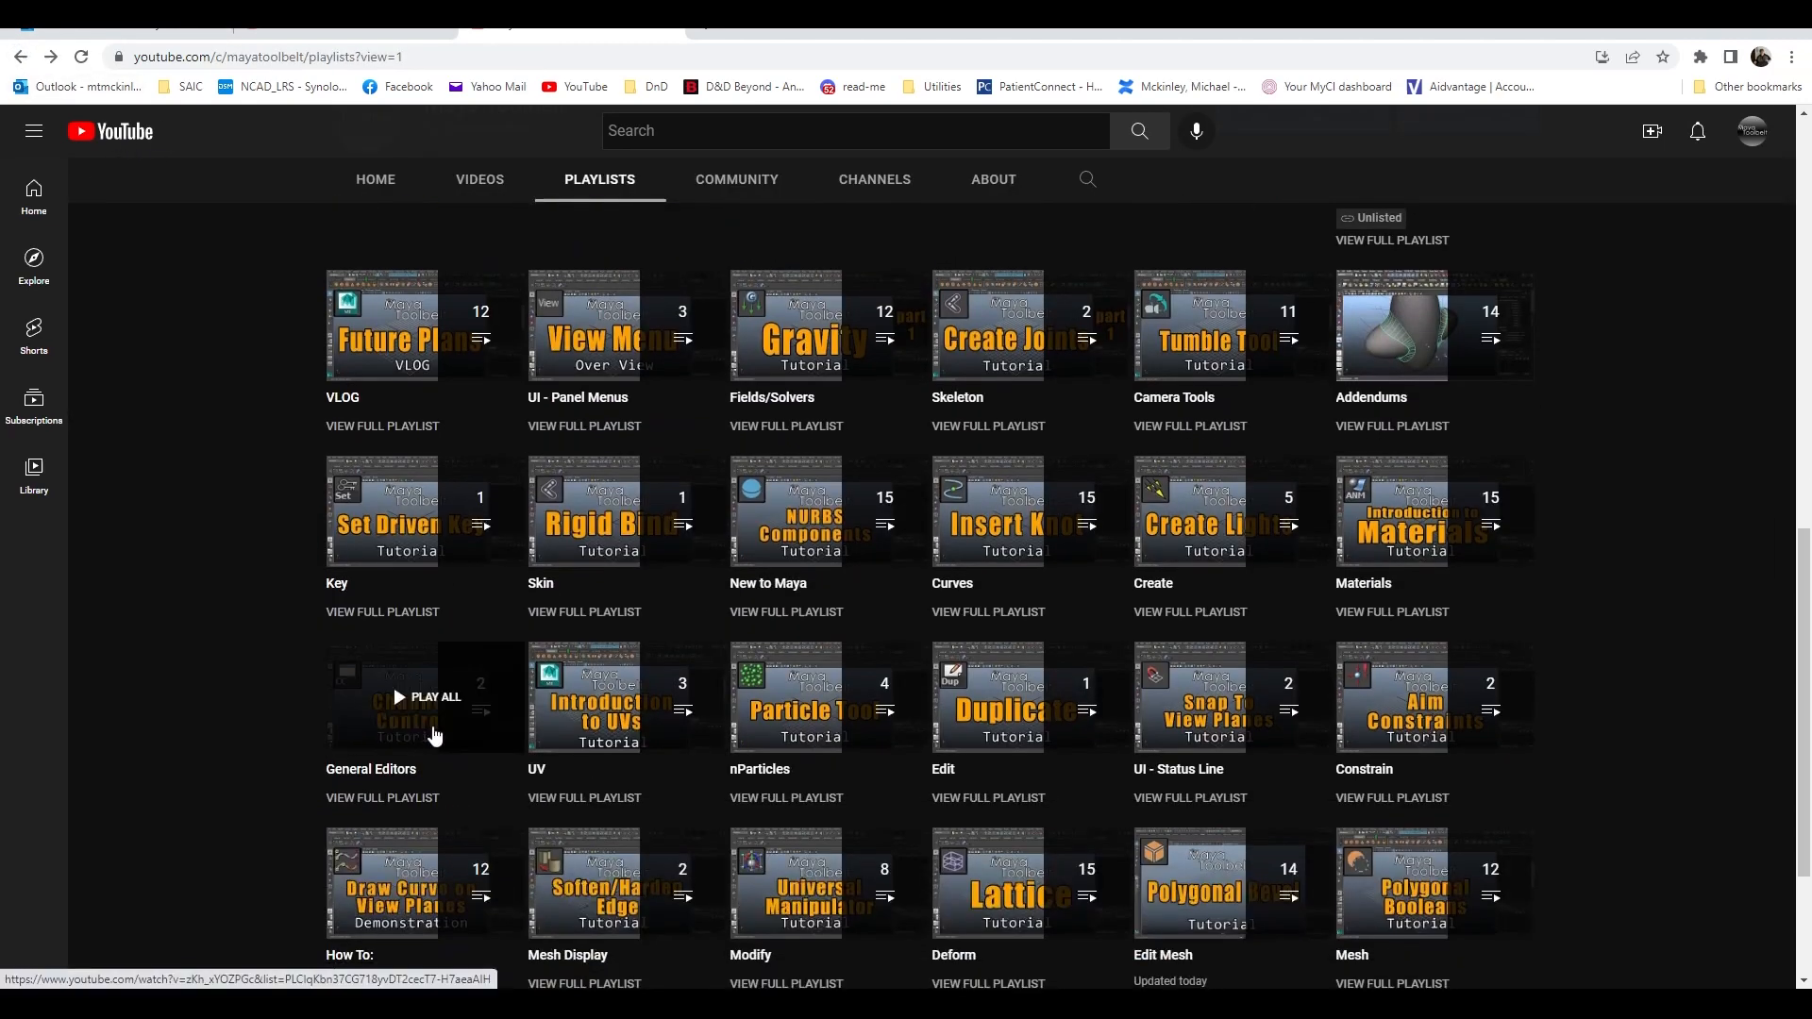
pyautogui.scroll(-2, 299, 768)
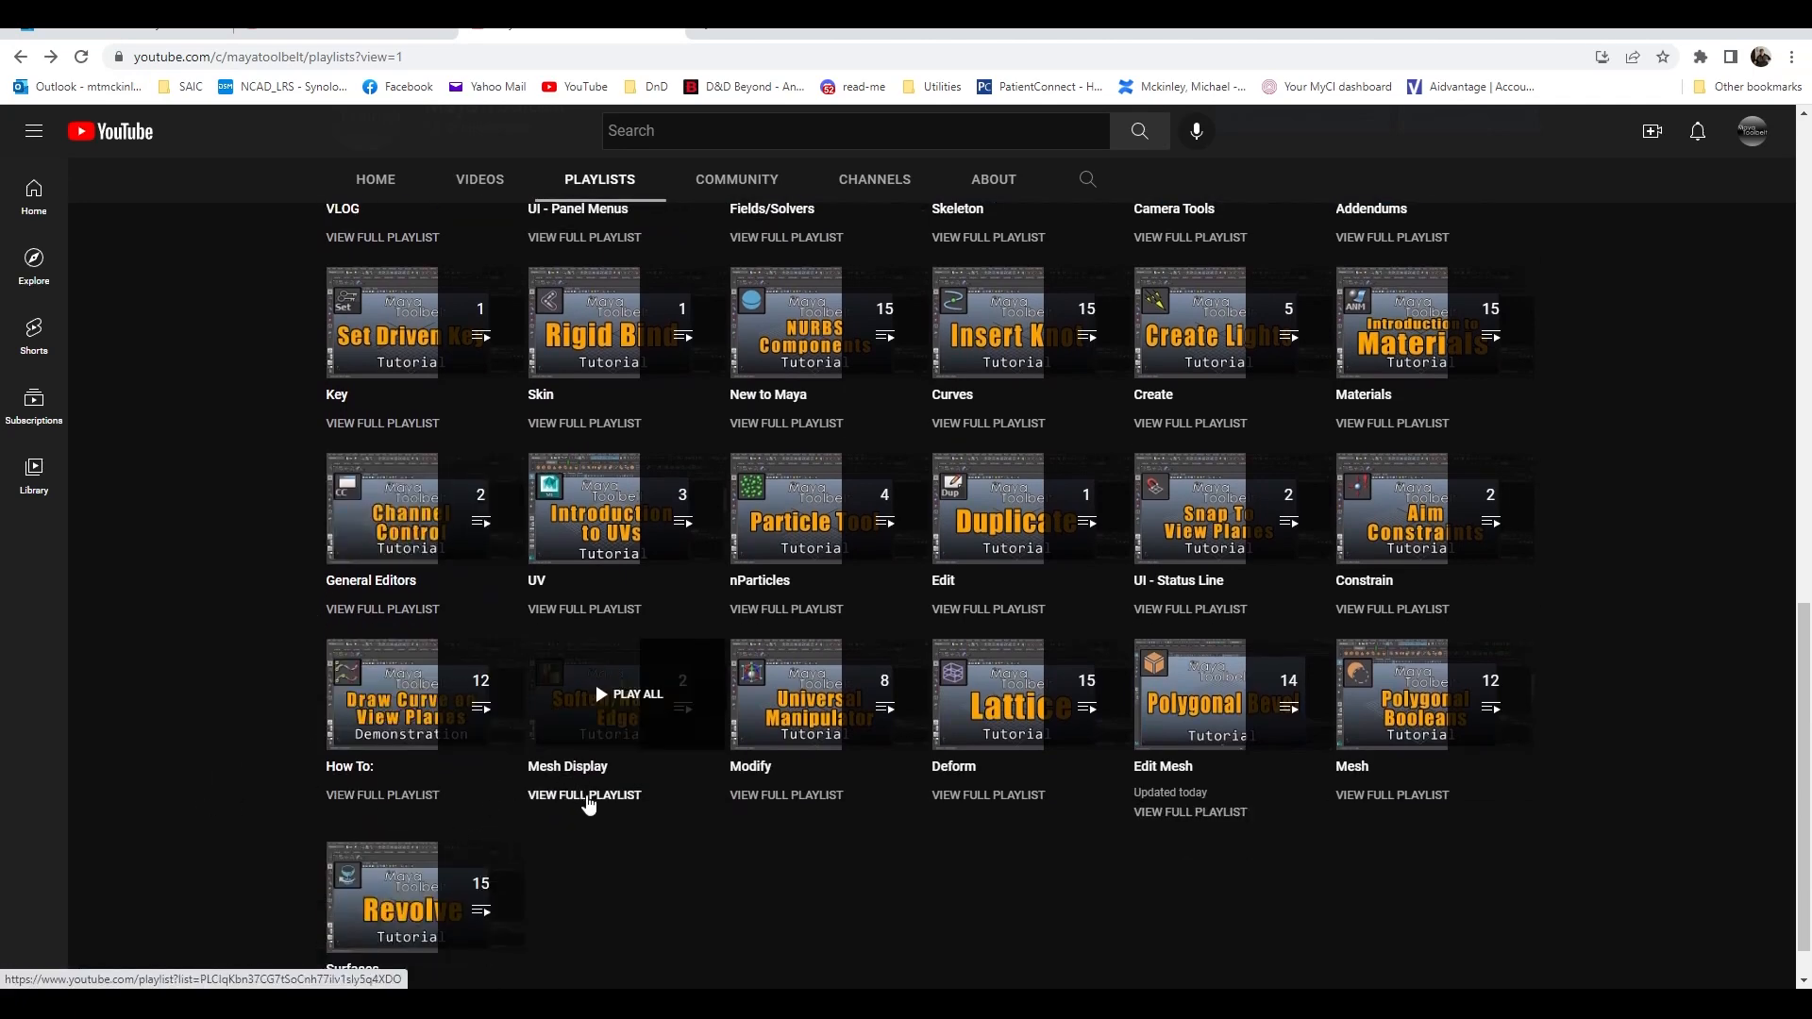
pyautogui.click(582, 795)
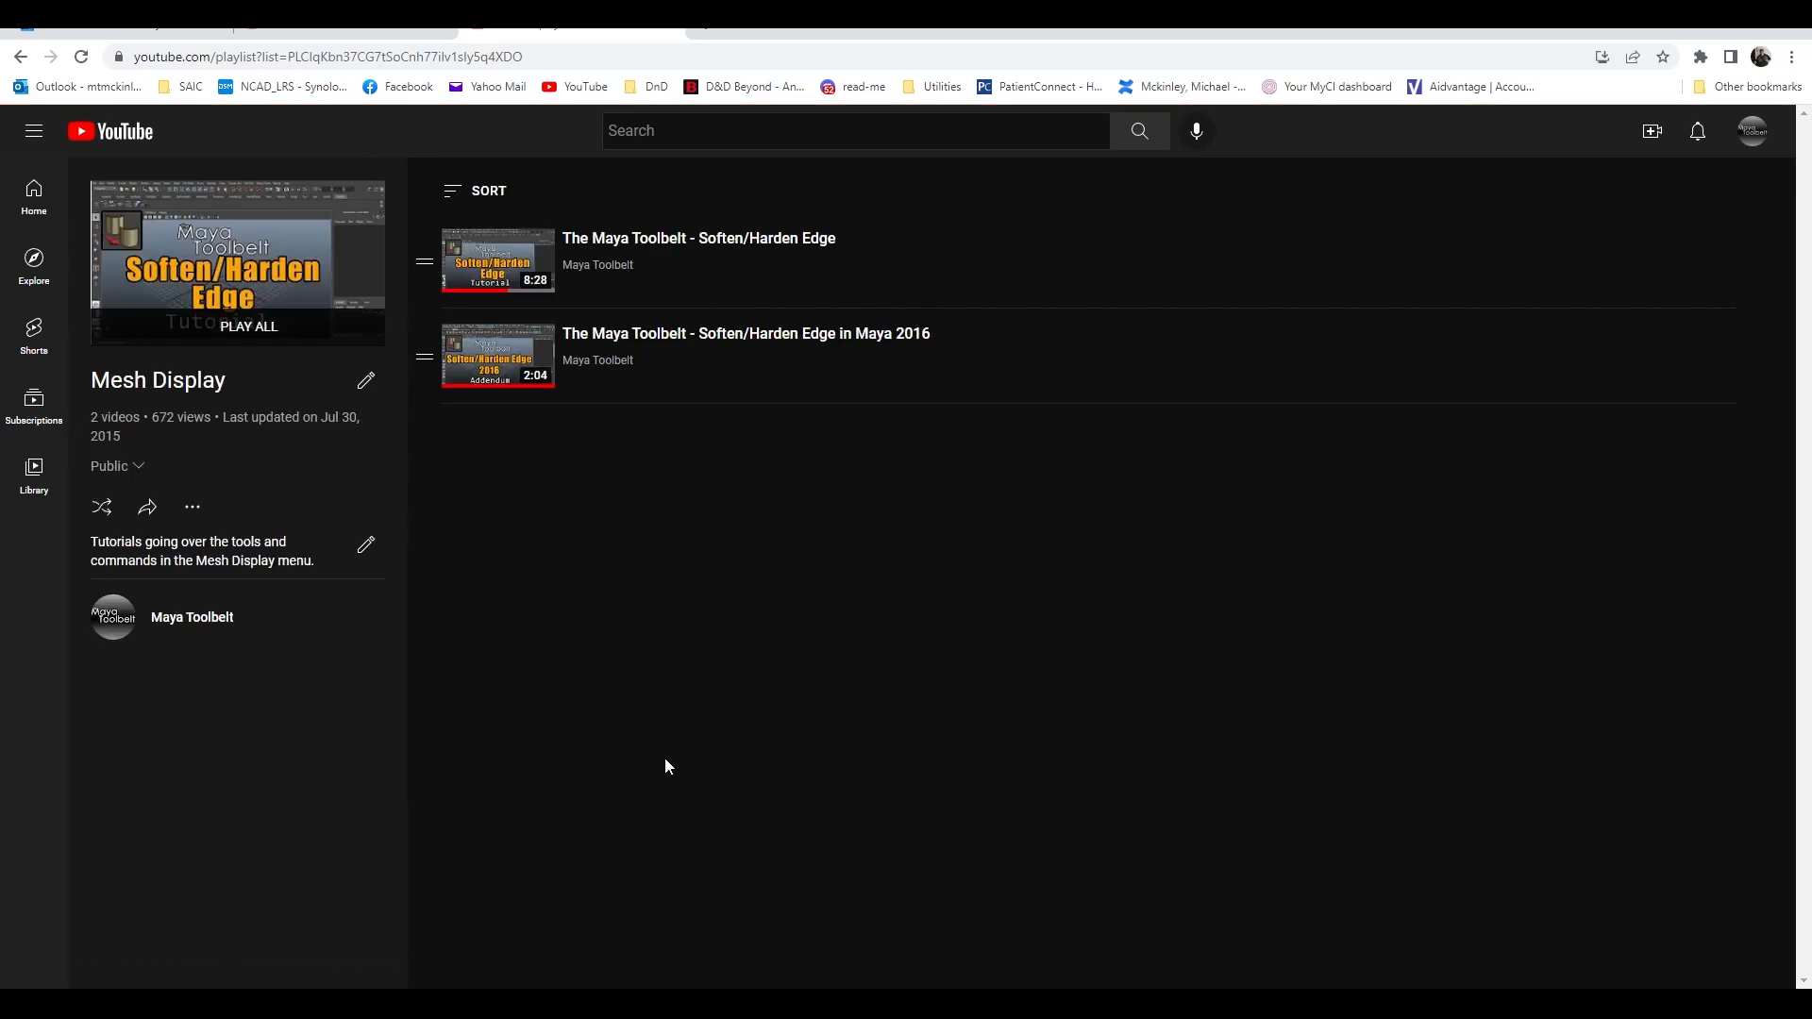
pyautogui.click(20, 56)
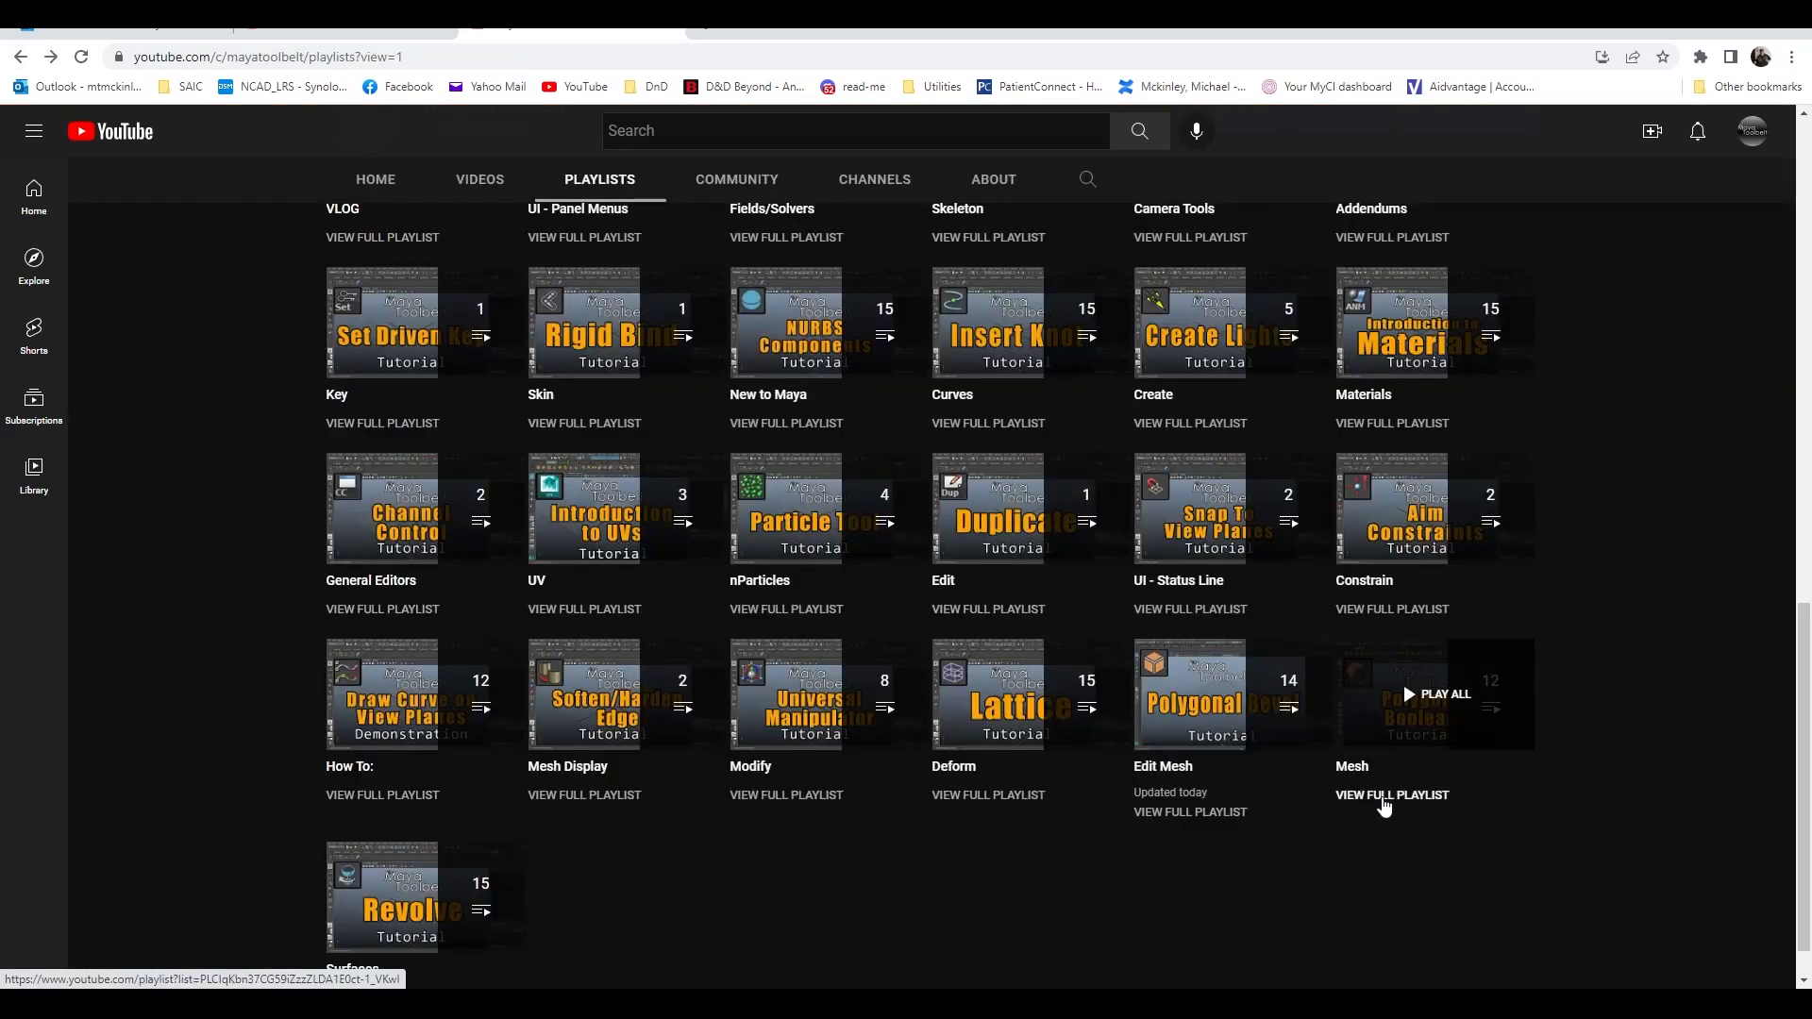
# Look through the videos in the channel's Mesh and Edit Mesh playlists.
pyautogui.click(1383, 799)
pyautogui.scroll(-5, 890, 494)
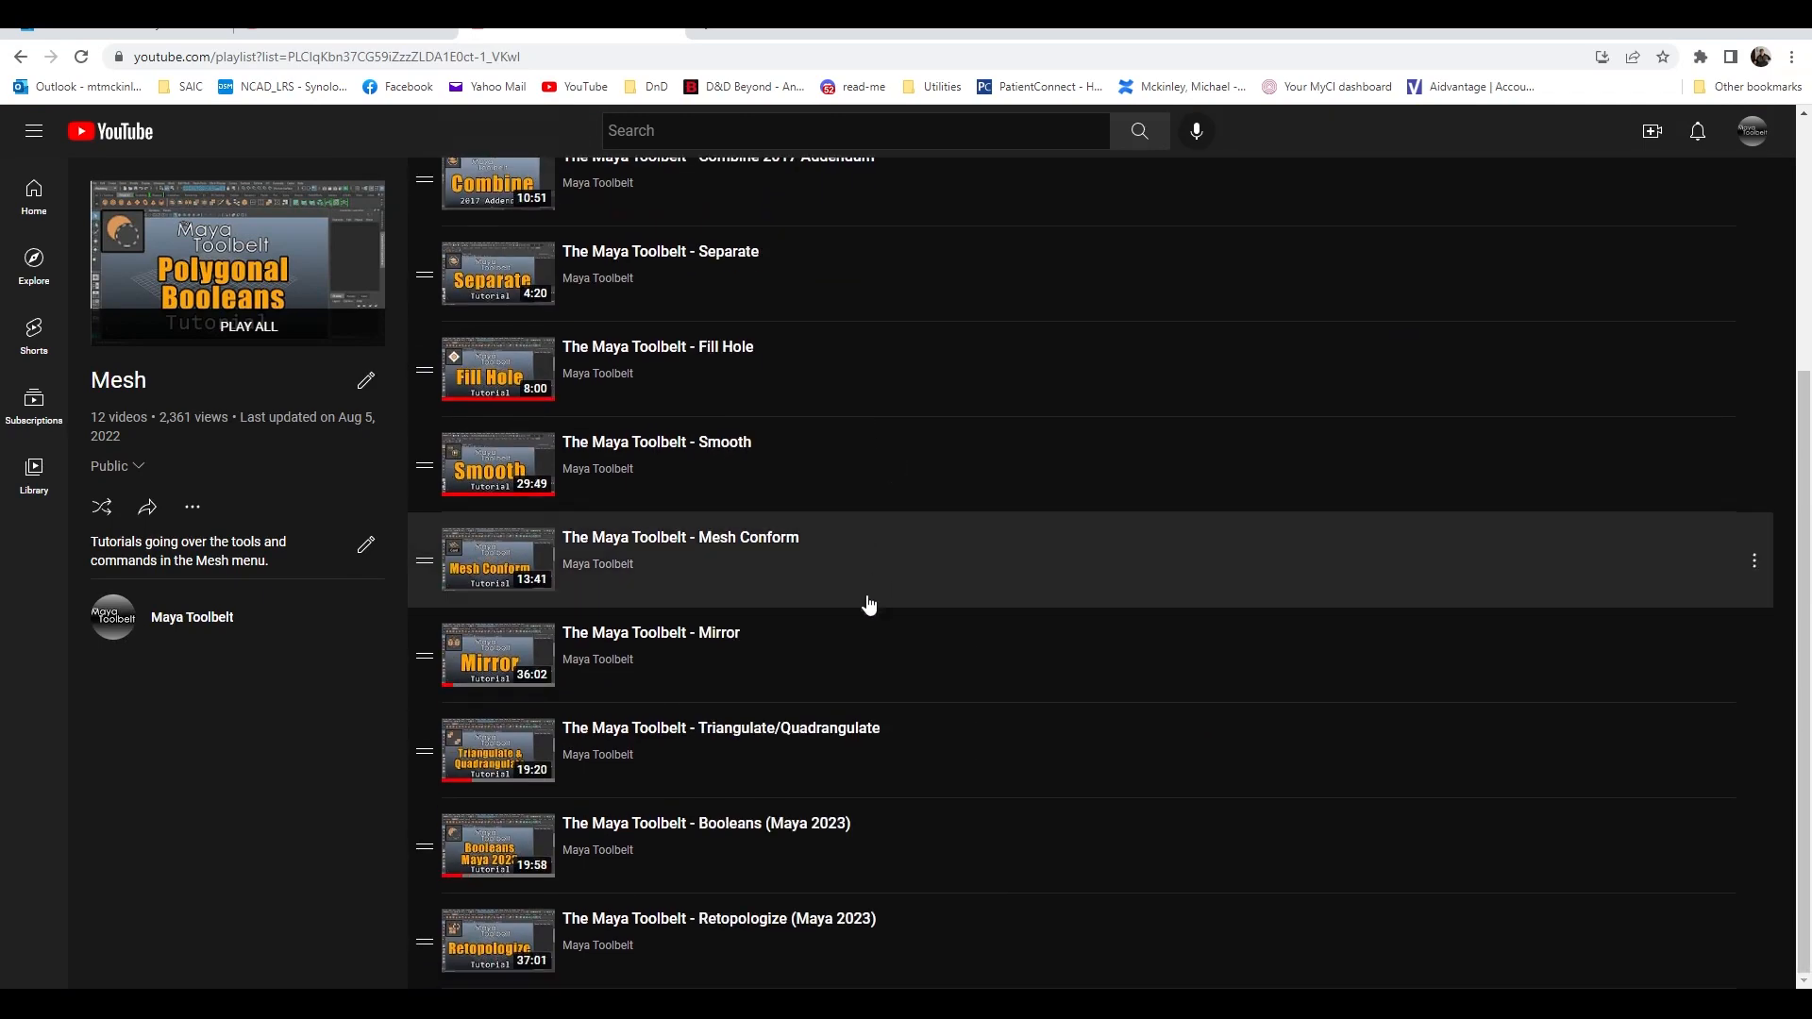
pyautogui.scroll(5, 869, 604)
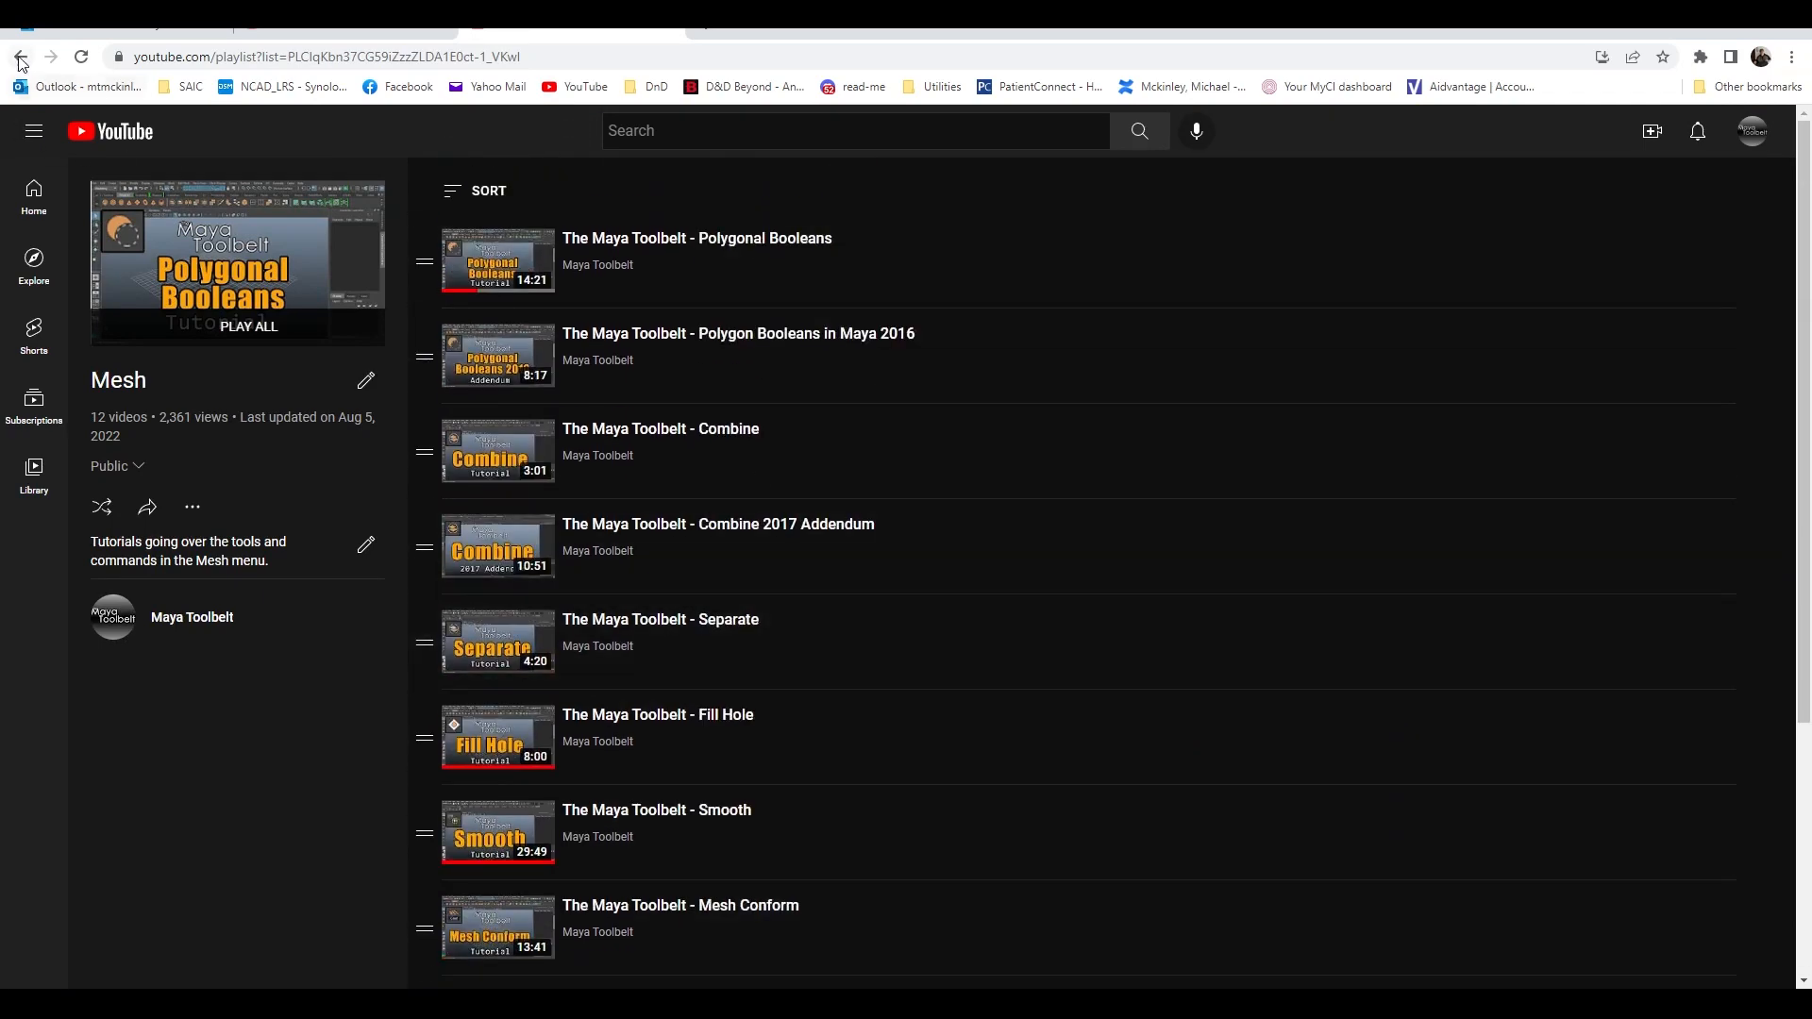
pyautogui.click(21, 58)
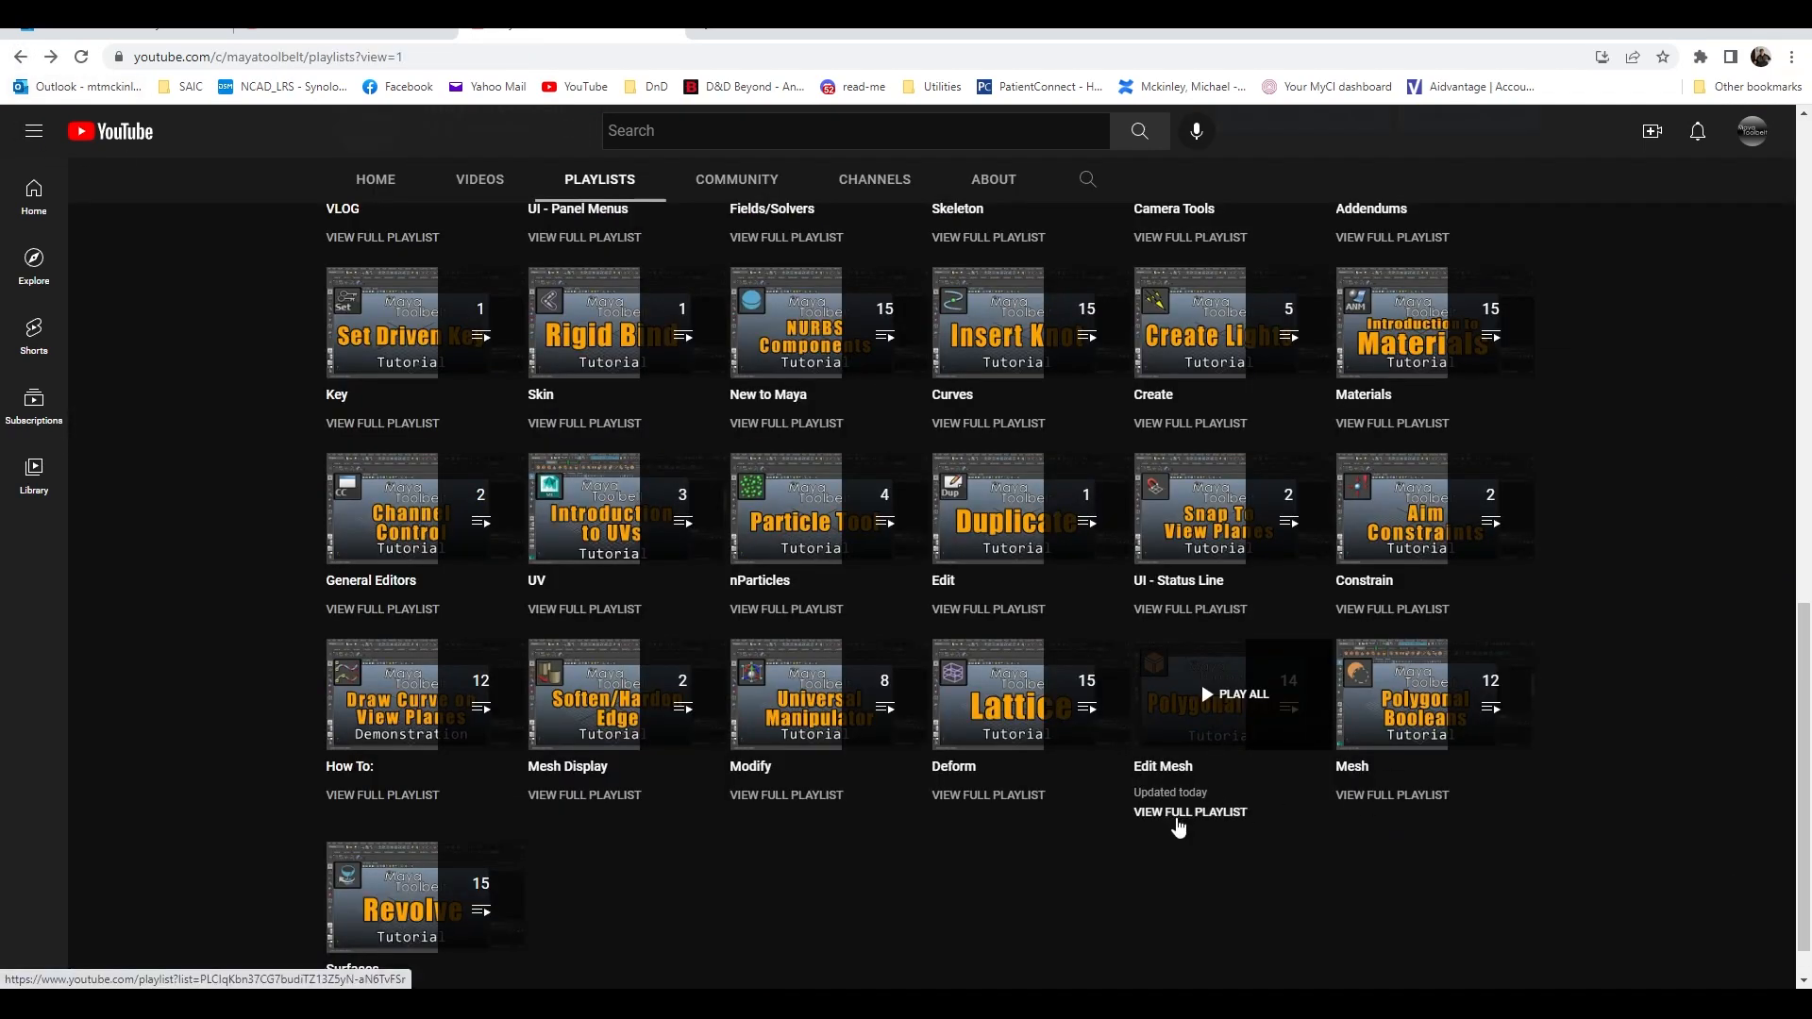
pyautogui.click(1177, 817)
pyautogui.scroll(-5, 1077, 621)
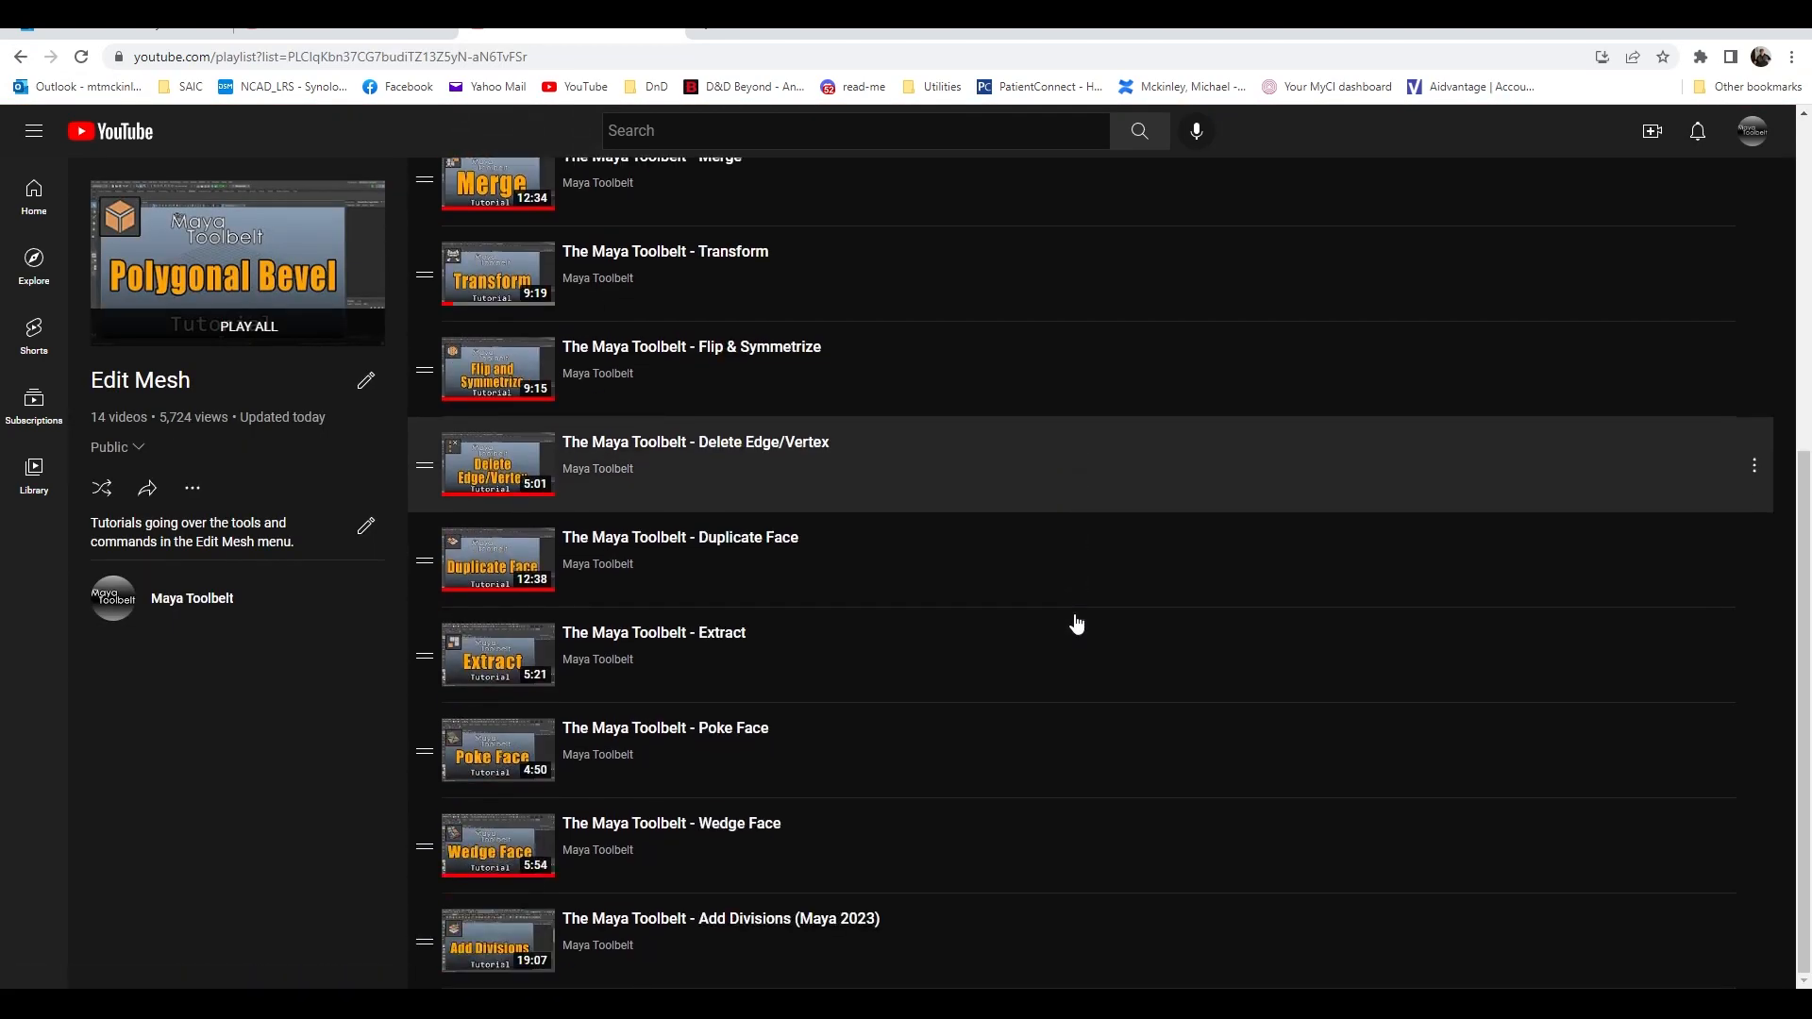
pyautogui.scroll(5, 1077, 621)
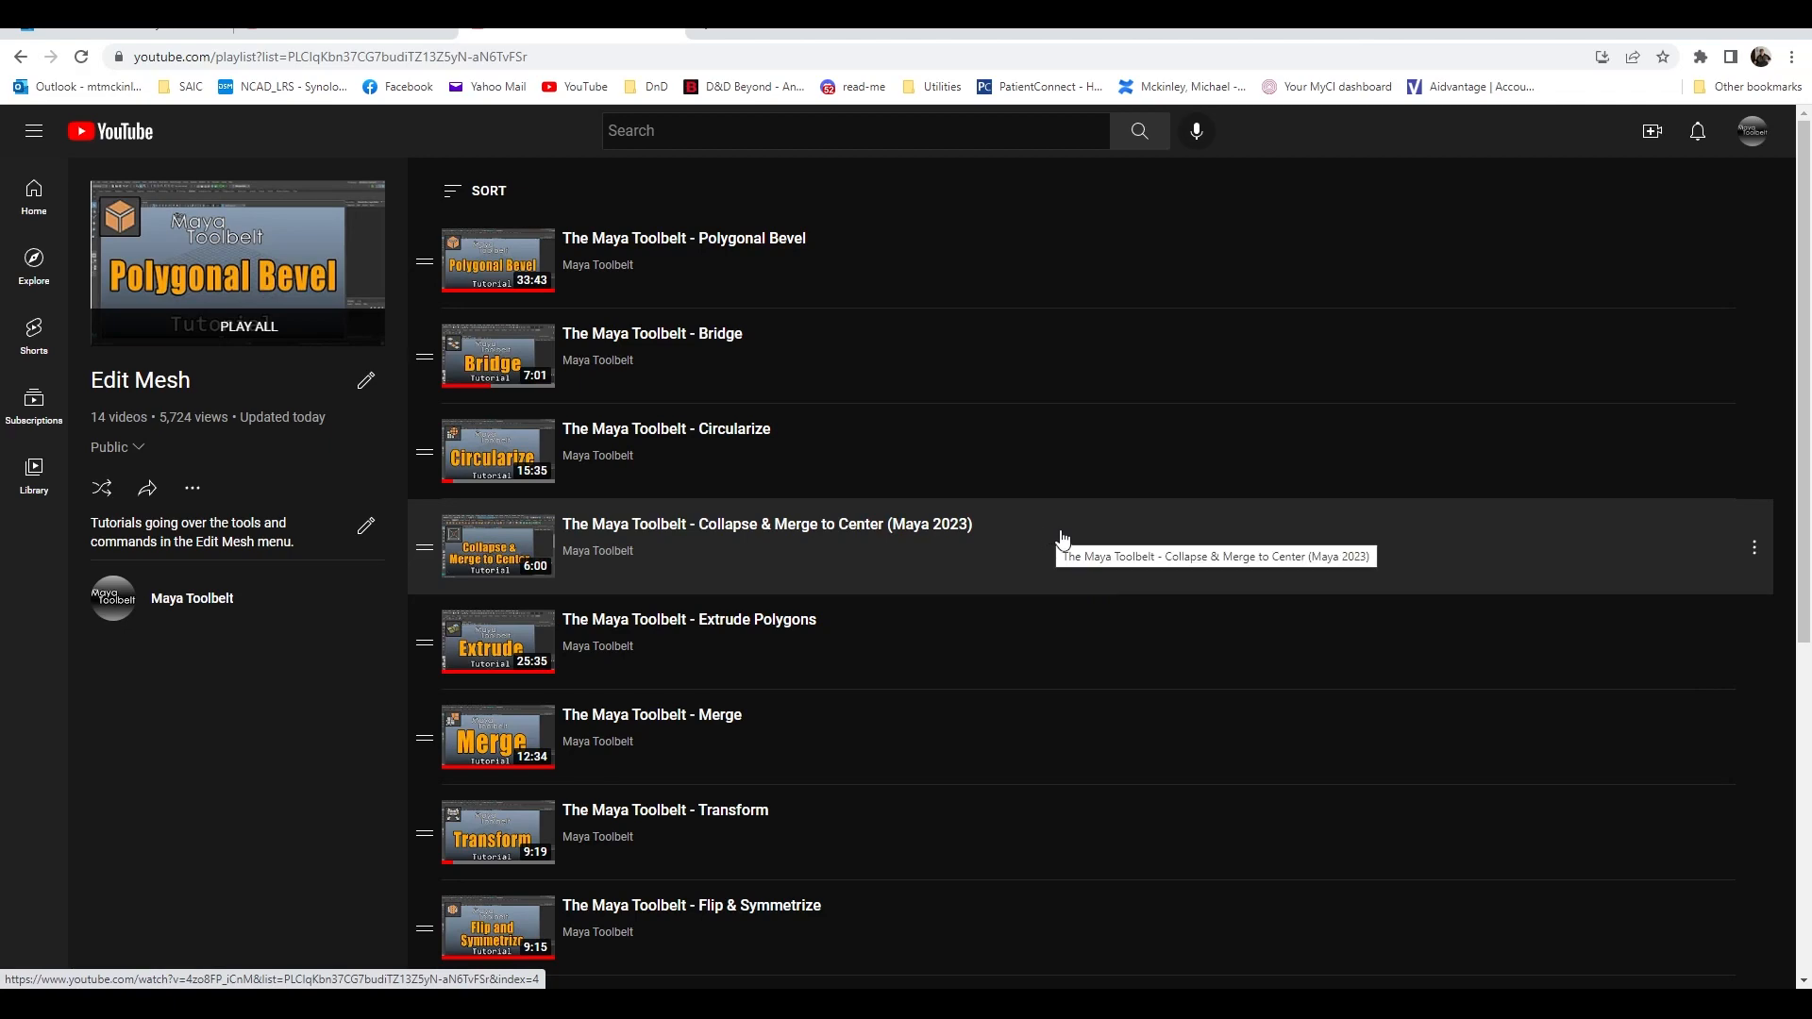
# Look through the rest of the tutorial videos in the Edit Mesh playlist.
pyautogui.scroll(-3, 1084, 527)
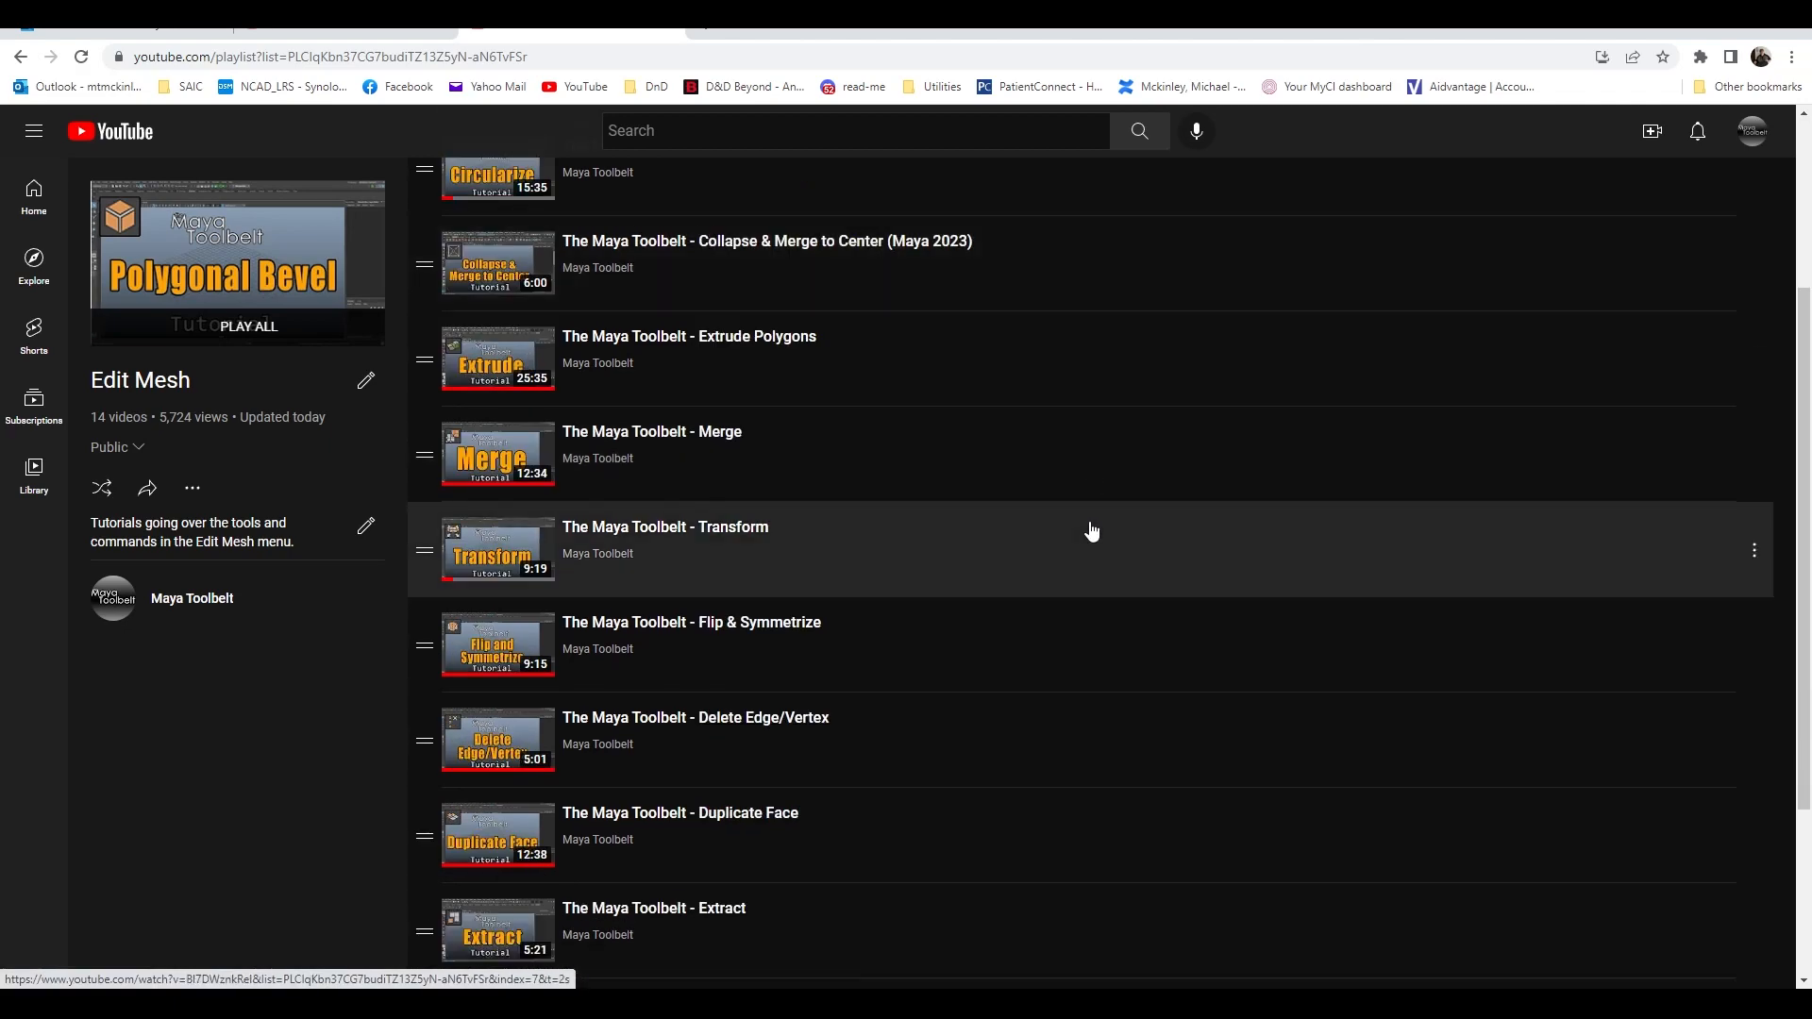
pyautogui.scroll(-3, 1085, 533)
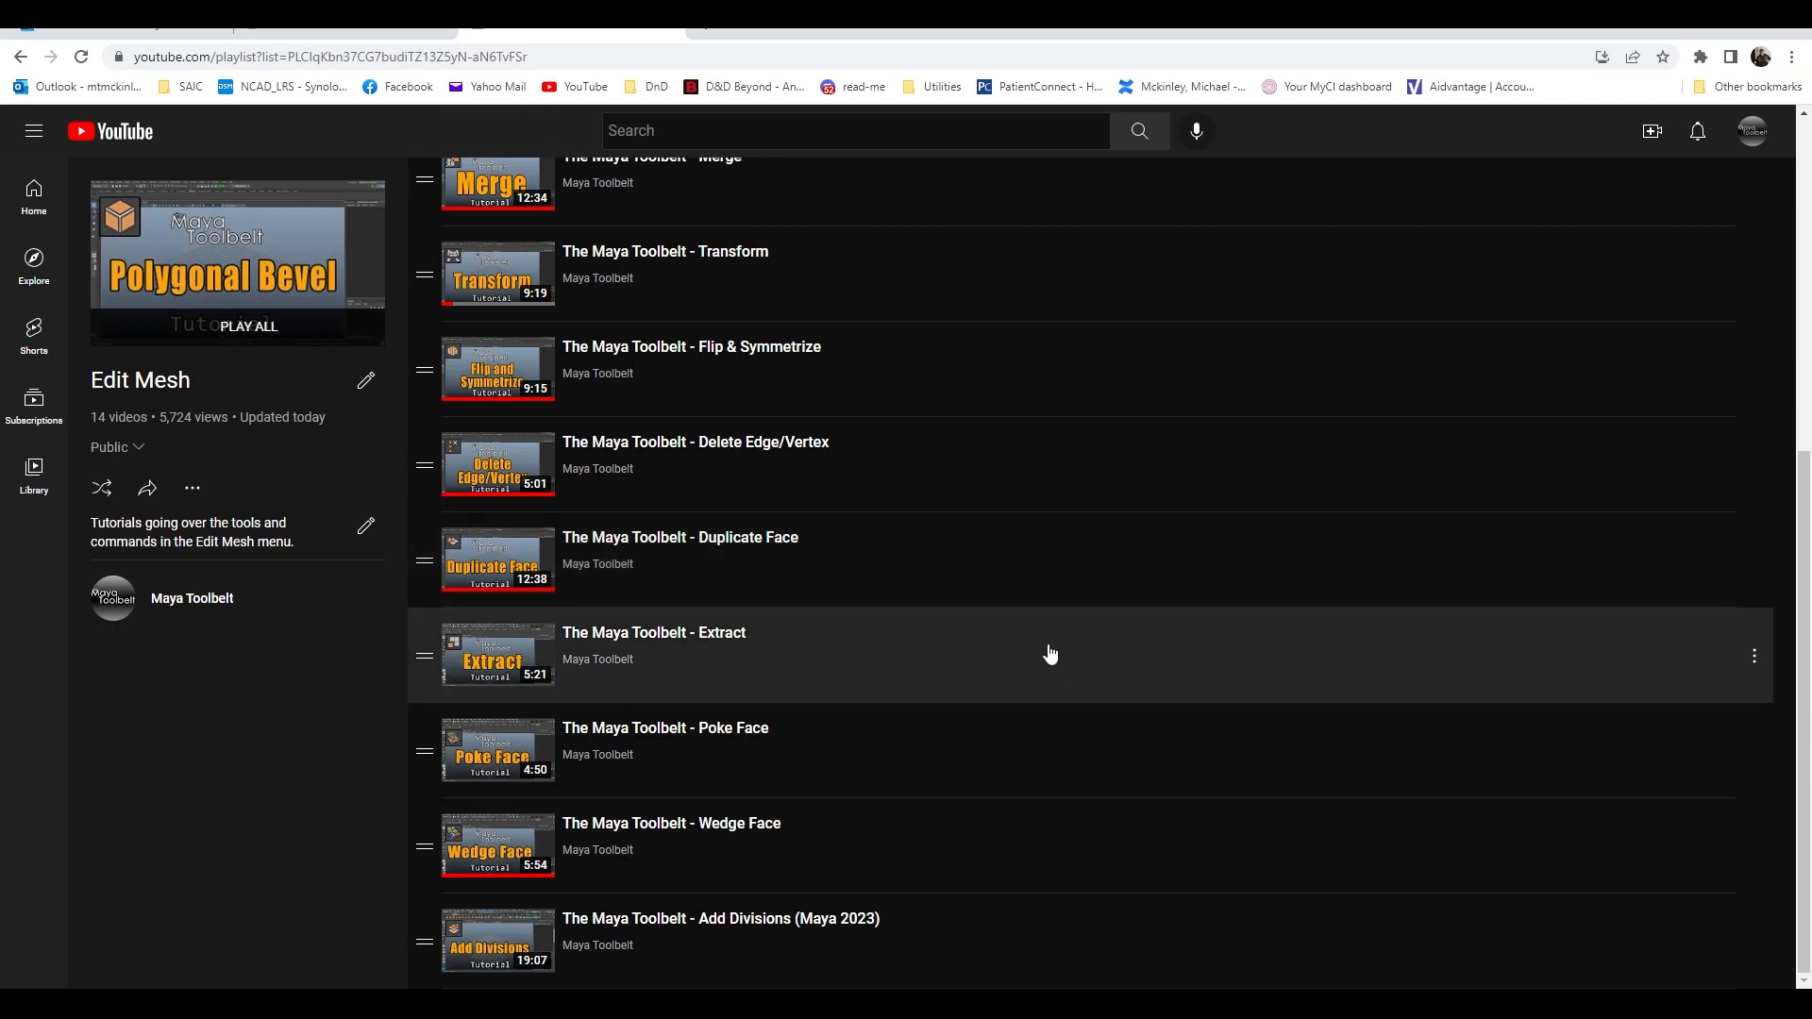
pyautogui.scroll(4, 935, 633)
pyautogui.scroll(2, 941, 632)
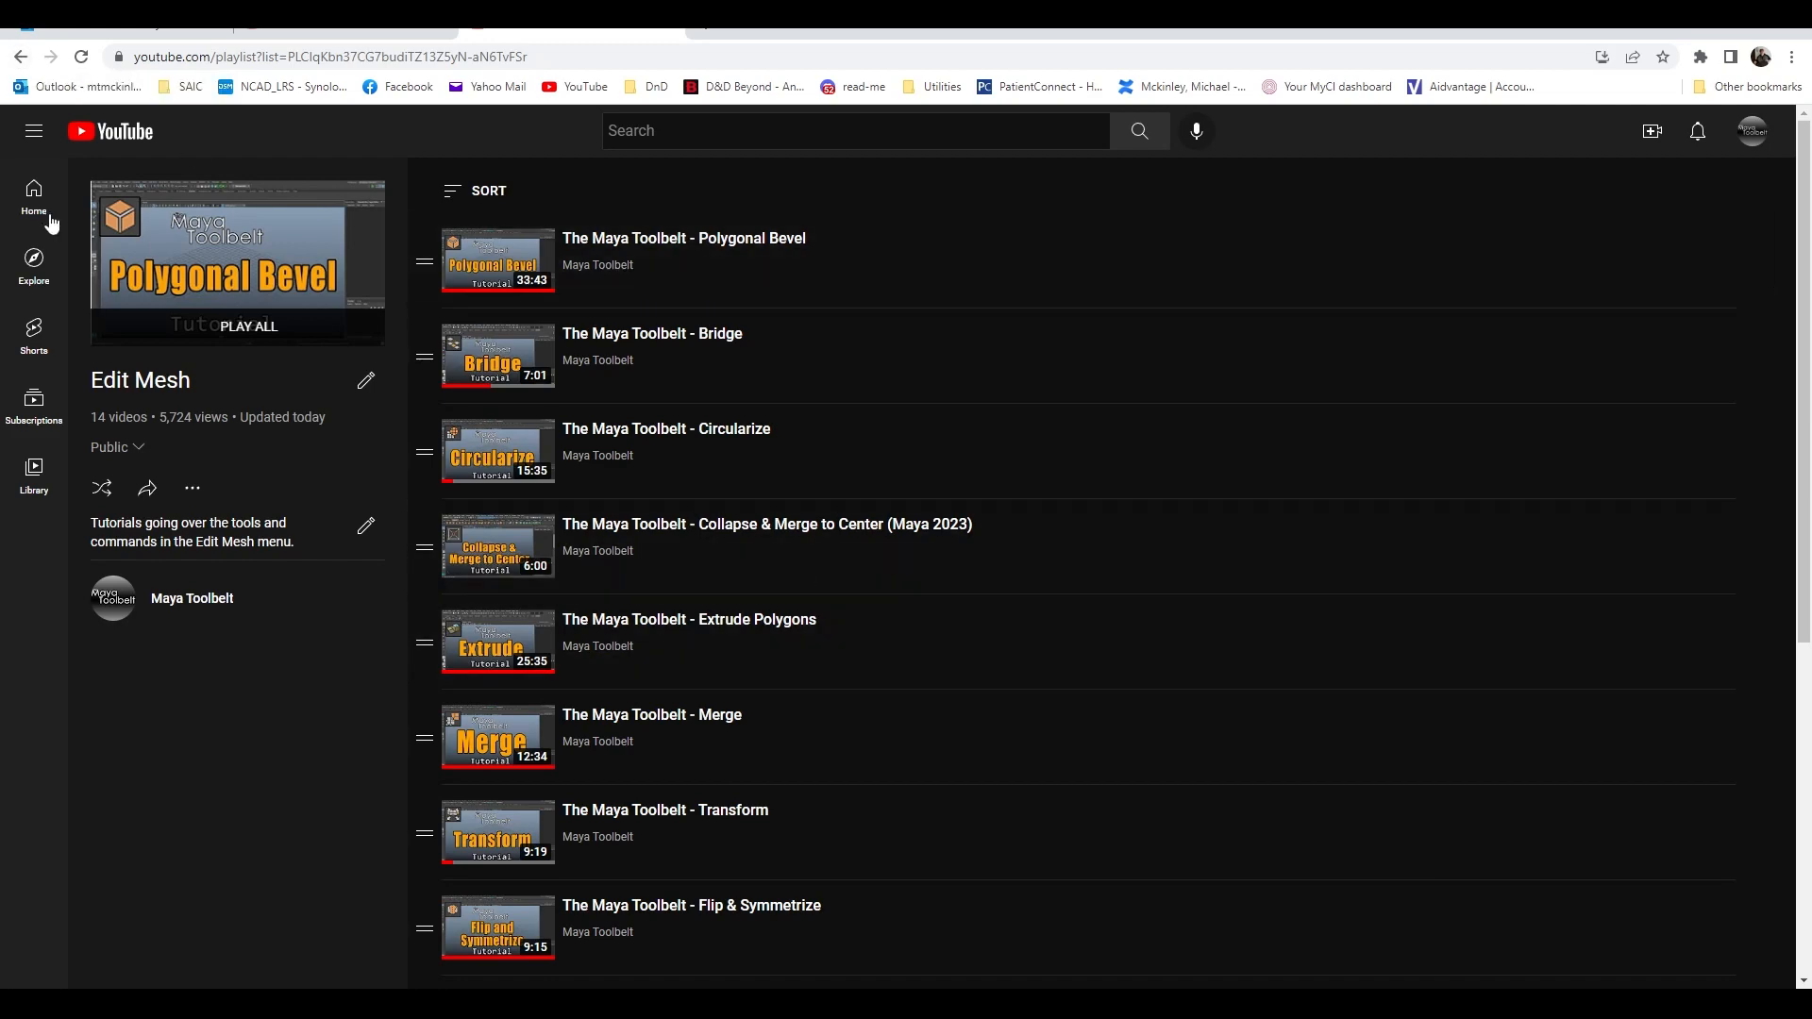
# Return to the channel's playlists overview and look over the available playlists.
pyautogui.click(24, 60)
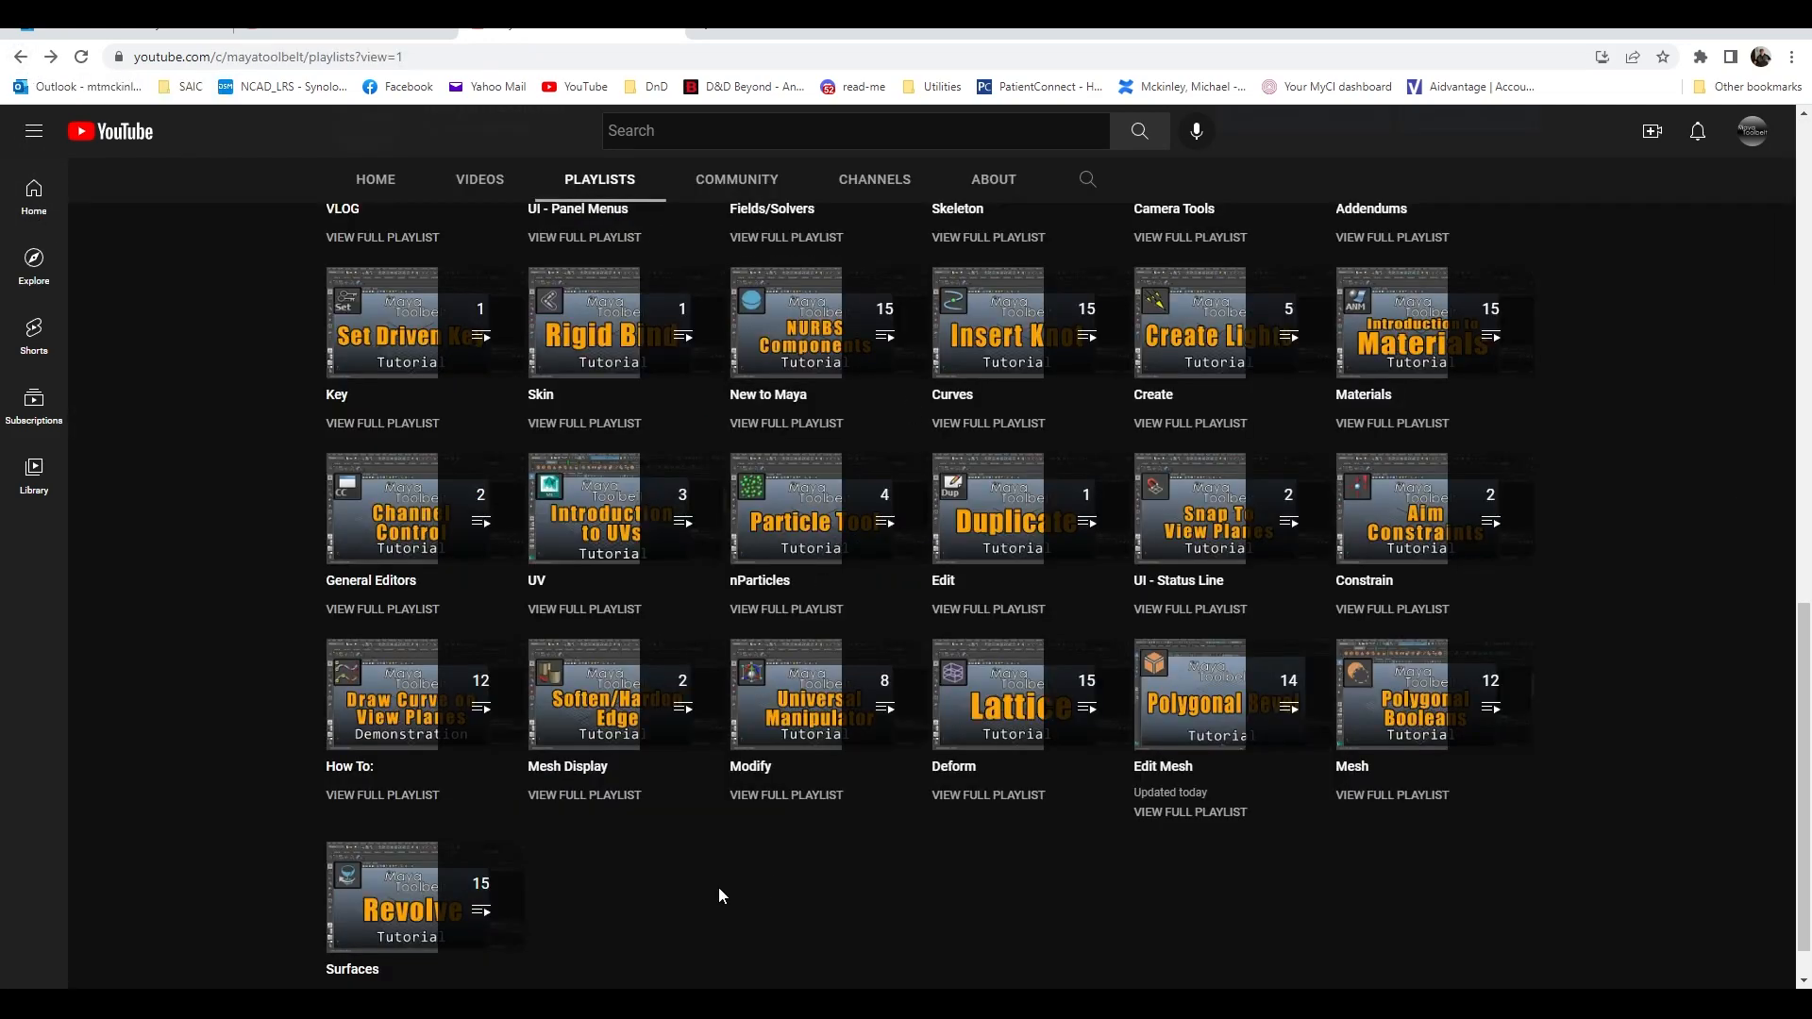
pyautogui.scroll(3, 994, 875)
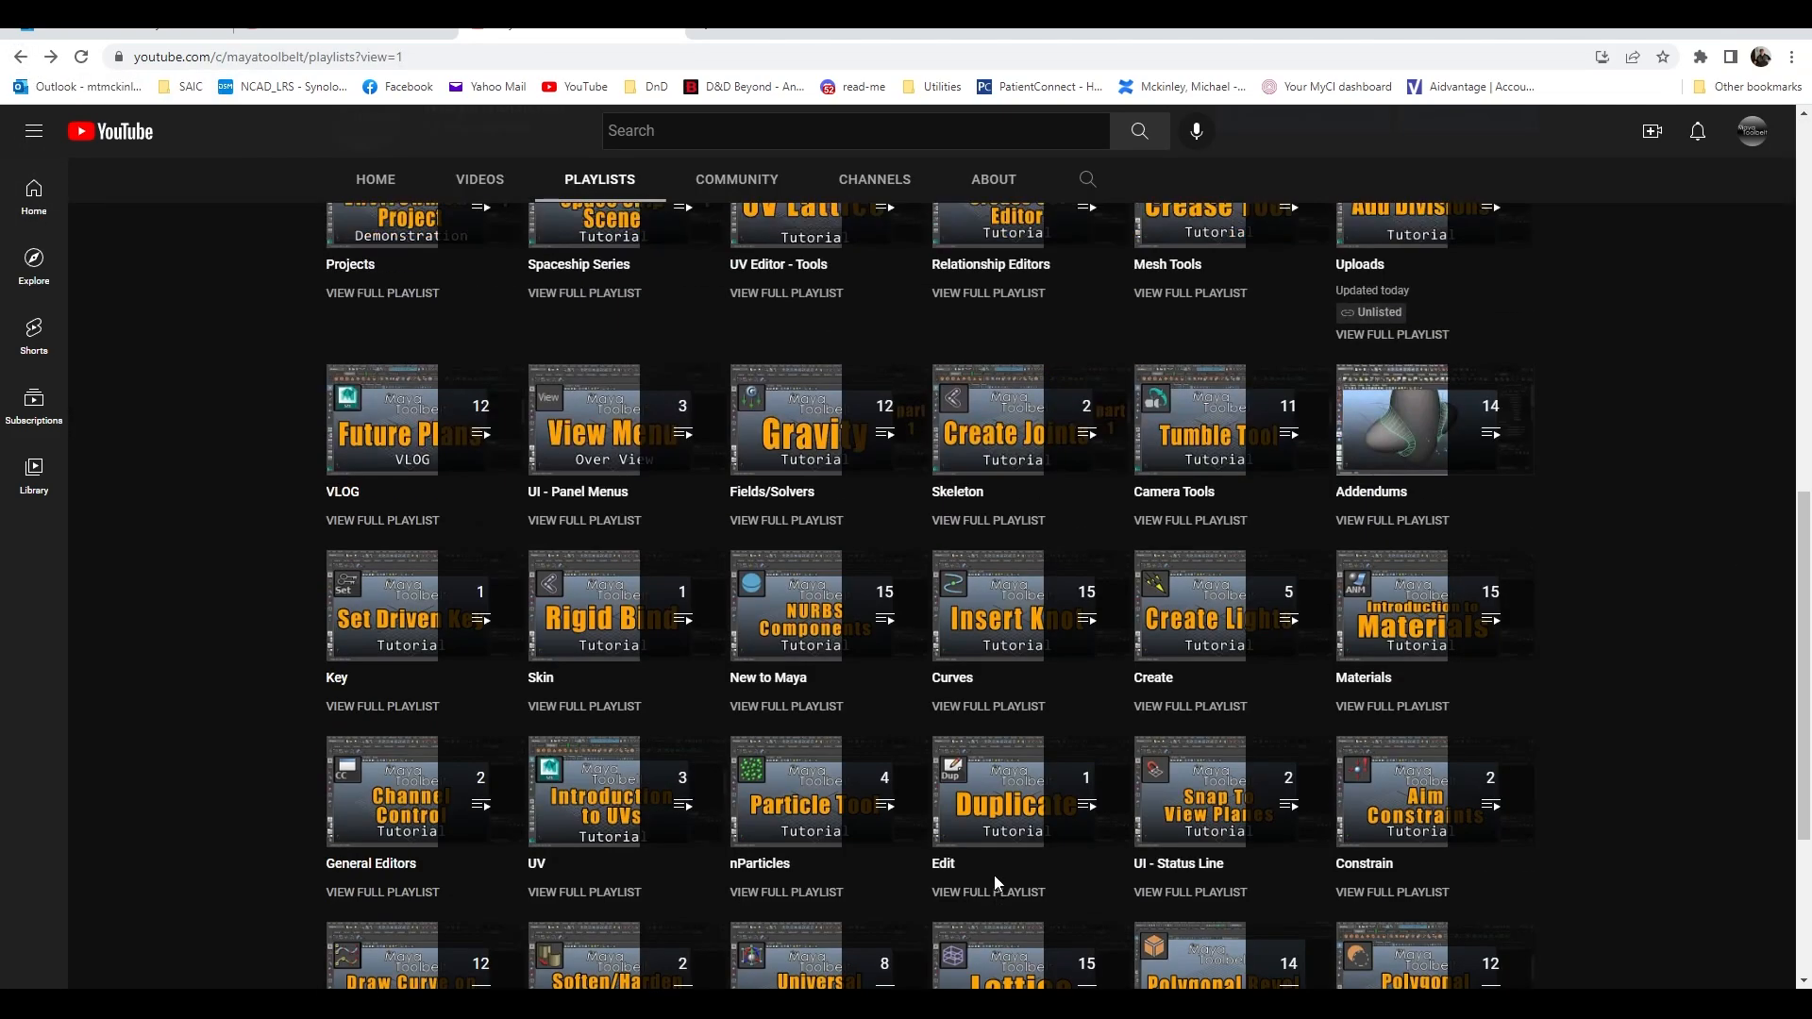
pyautogui.scroll(3, 994, 875)
pyautogui.scroll(-3, 994, 875)
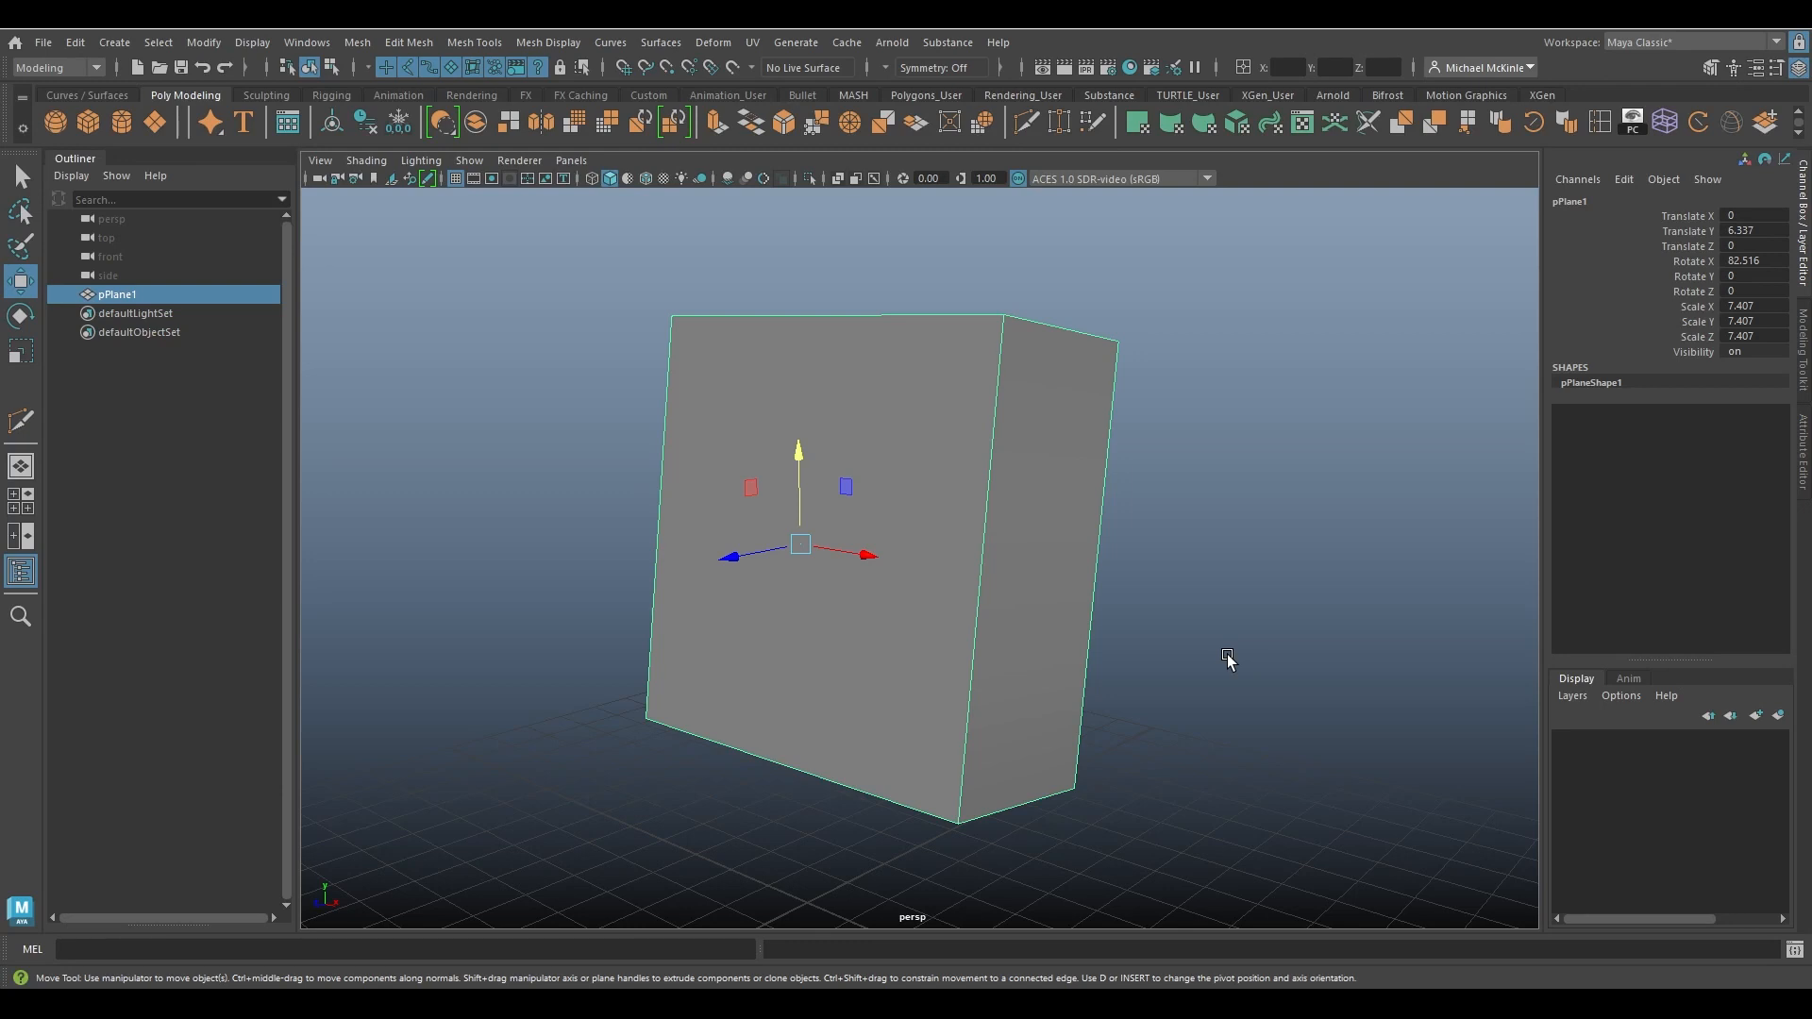
# Switch to Maya and tear off the Mesh and Edit Mesh command lists as floating windows side by side over the viewport.
pyautogui.click(356, 42)
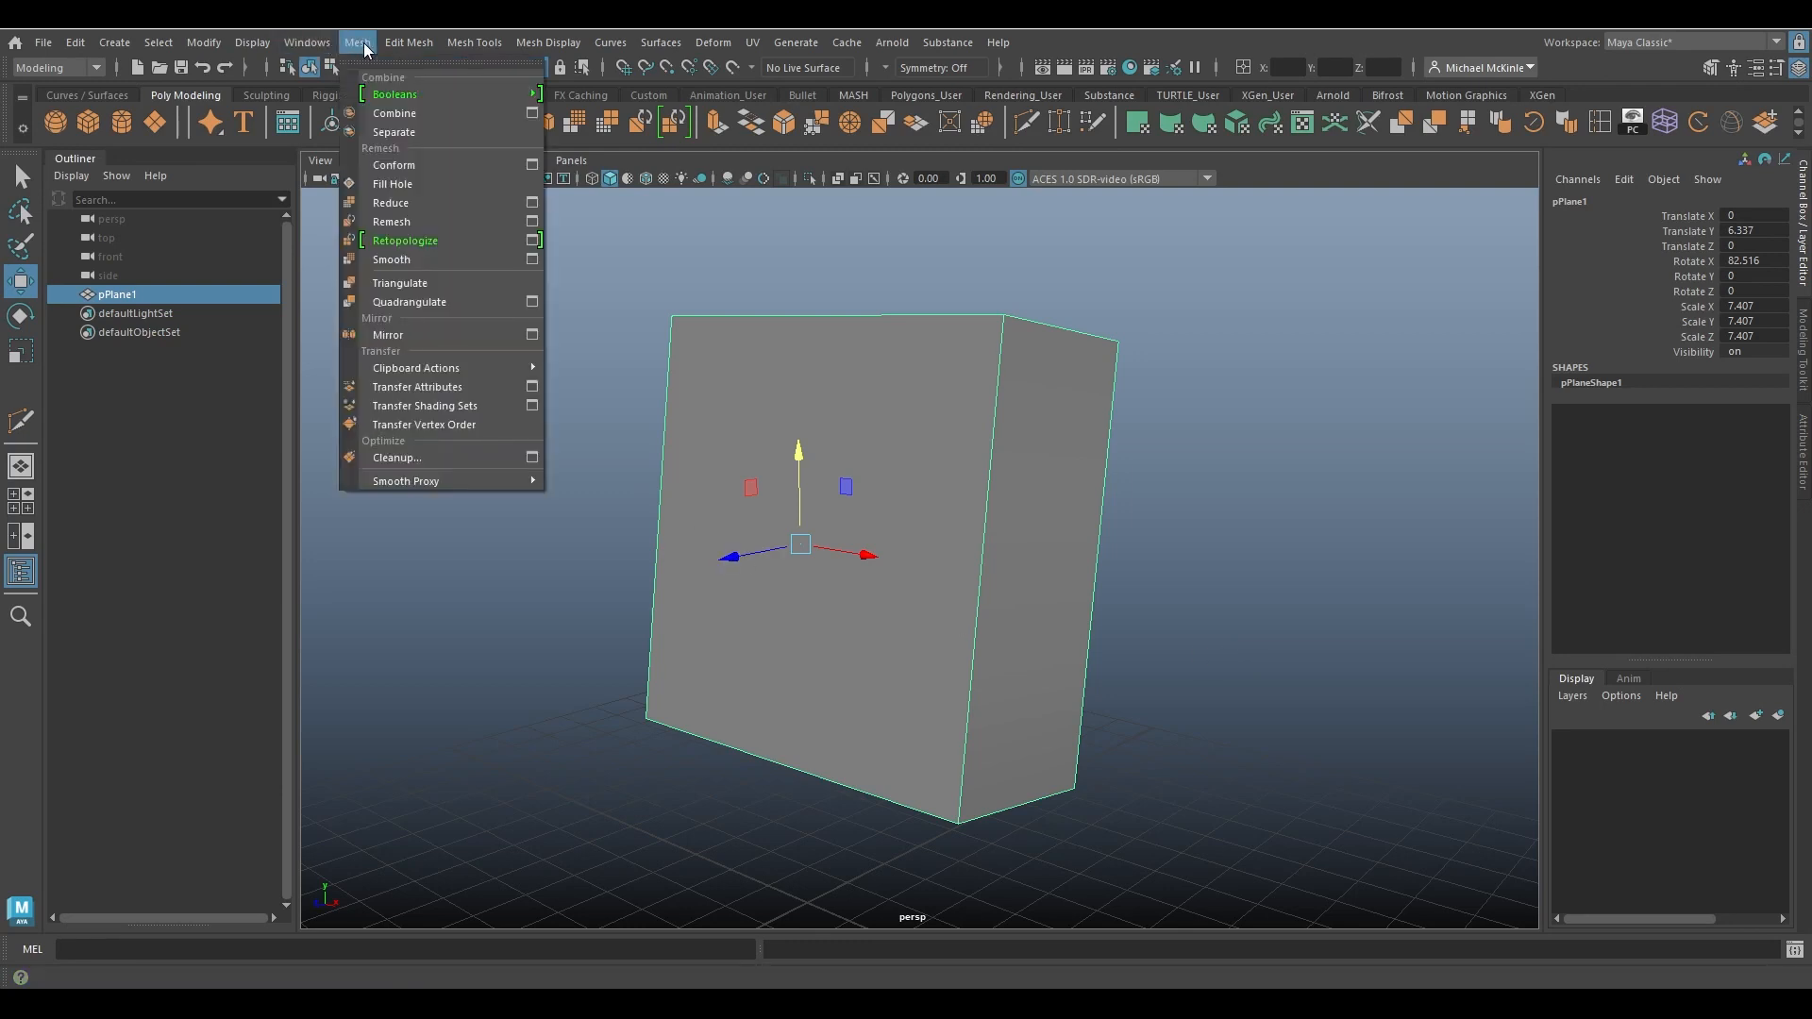
pyautogui.click(393, 59)
pyautogui.moveTo(392, 58); pyautogui.dragTo(371, 224)
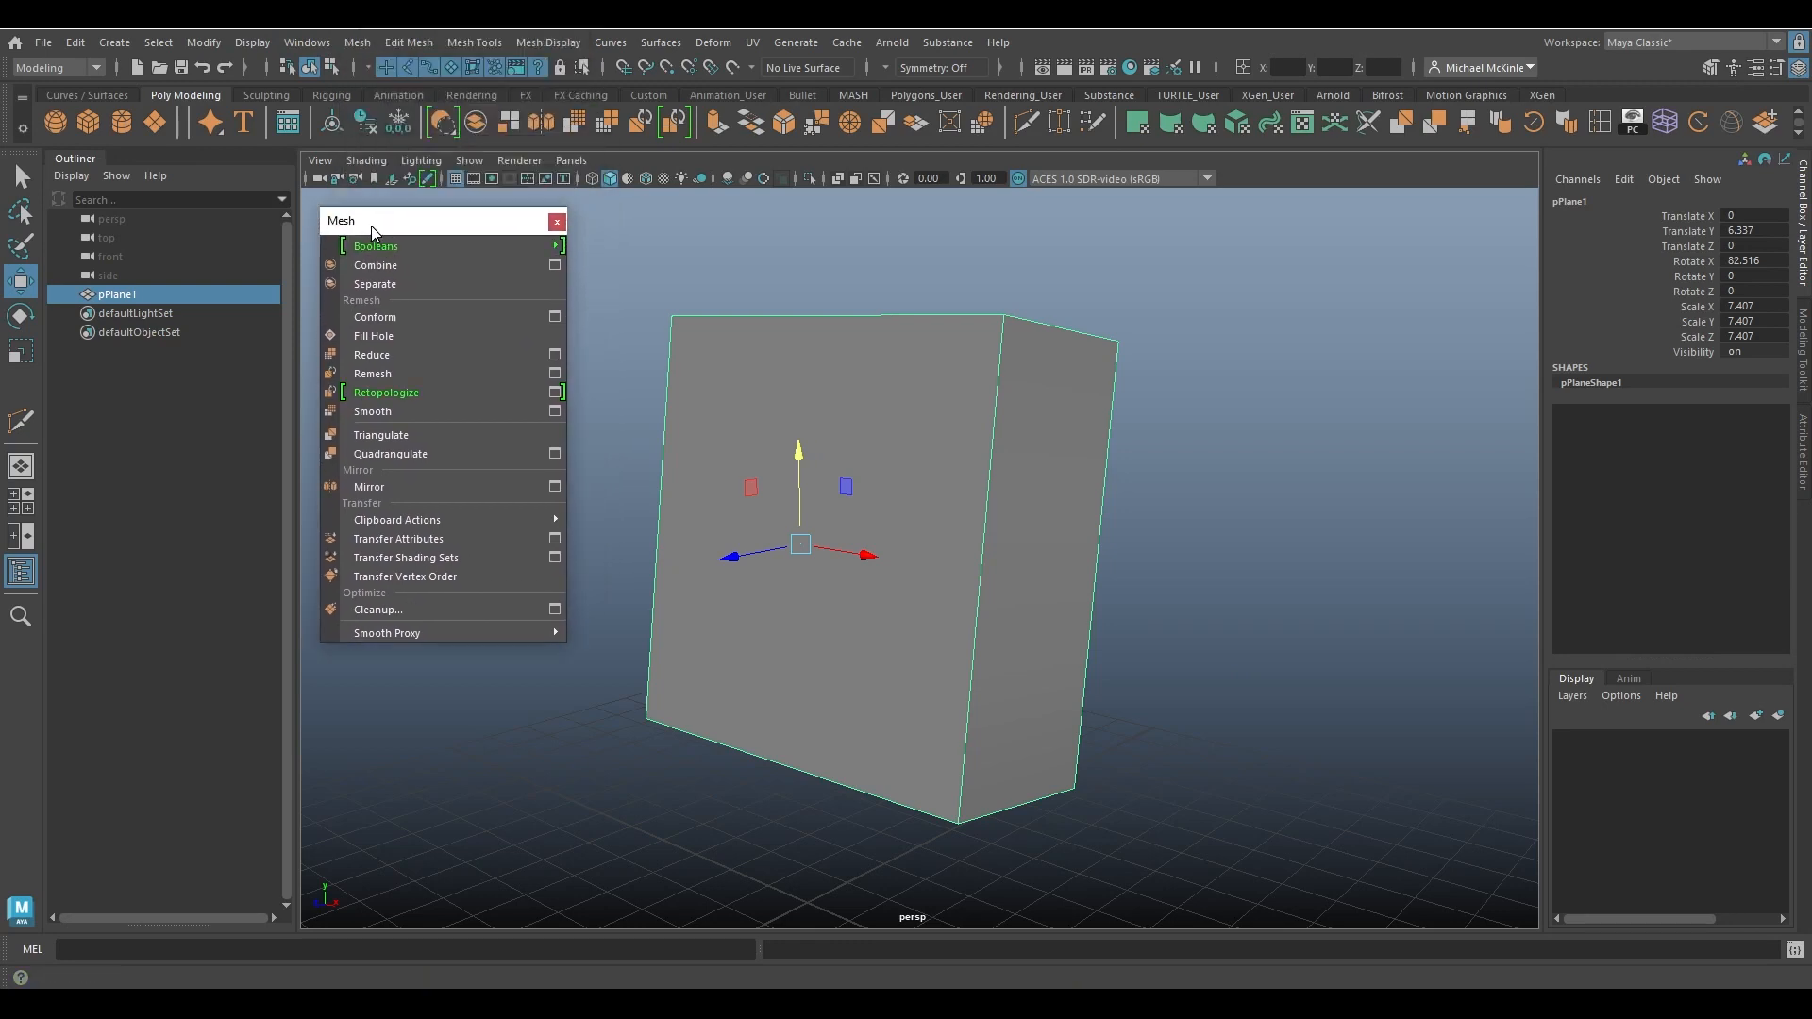
pyautogui.click(406, 43)
pyautogui.click(434, 59)
pyautogui.moveTo(435, 59); pyautogui.dragTo(612, 223)
# Tear off the Mesh Tools and Mesh Display command lists as floating windows beside the Edit Mesh window.
pyautogui.click(485, 42)
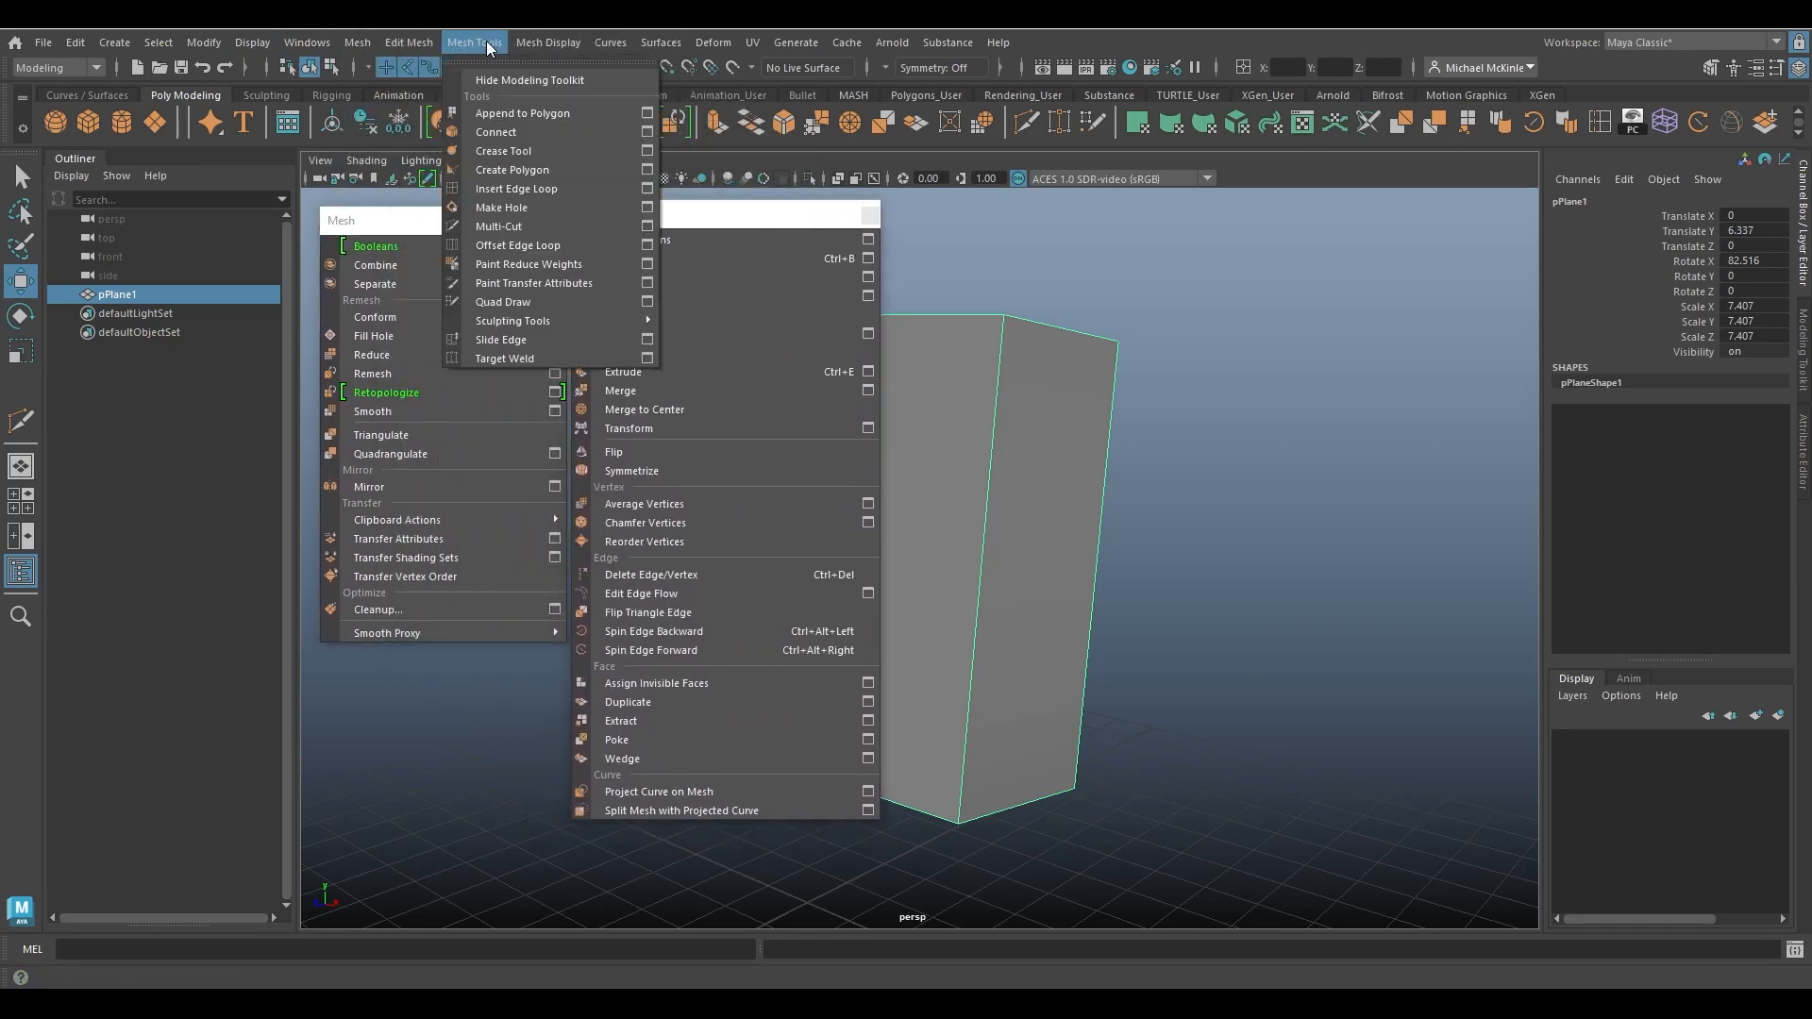
pyautogui.click(511, 65)
pyautogui.moveTo(510, 42); pyautogui.dragTo(965, 224)
pyautogui.click(568, 42)
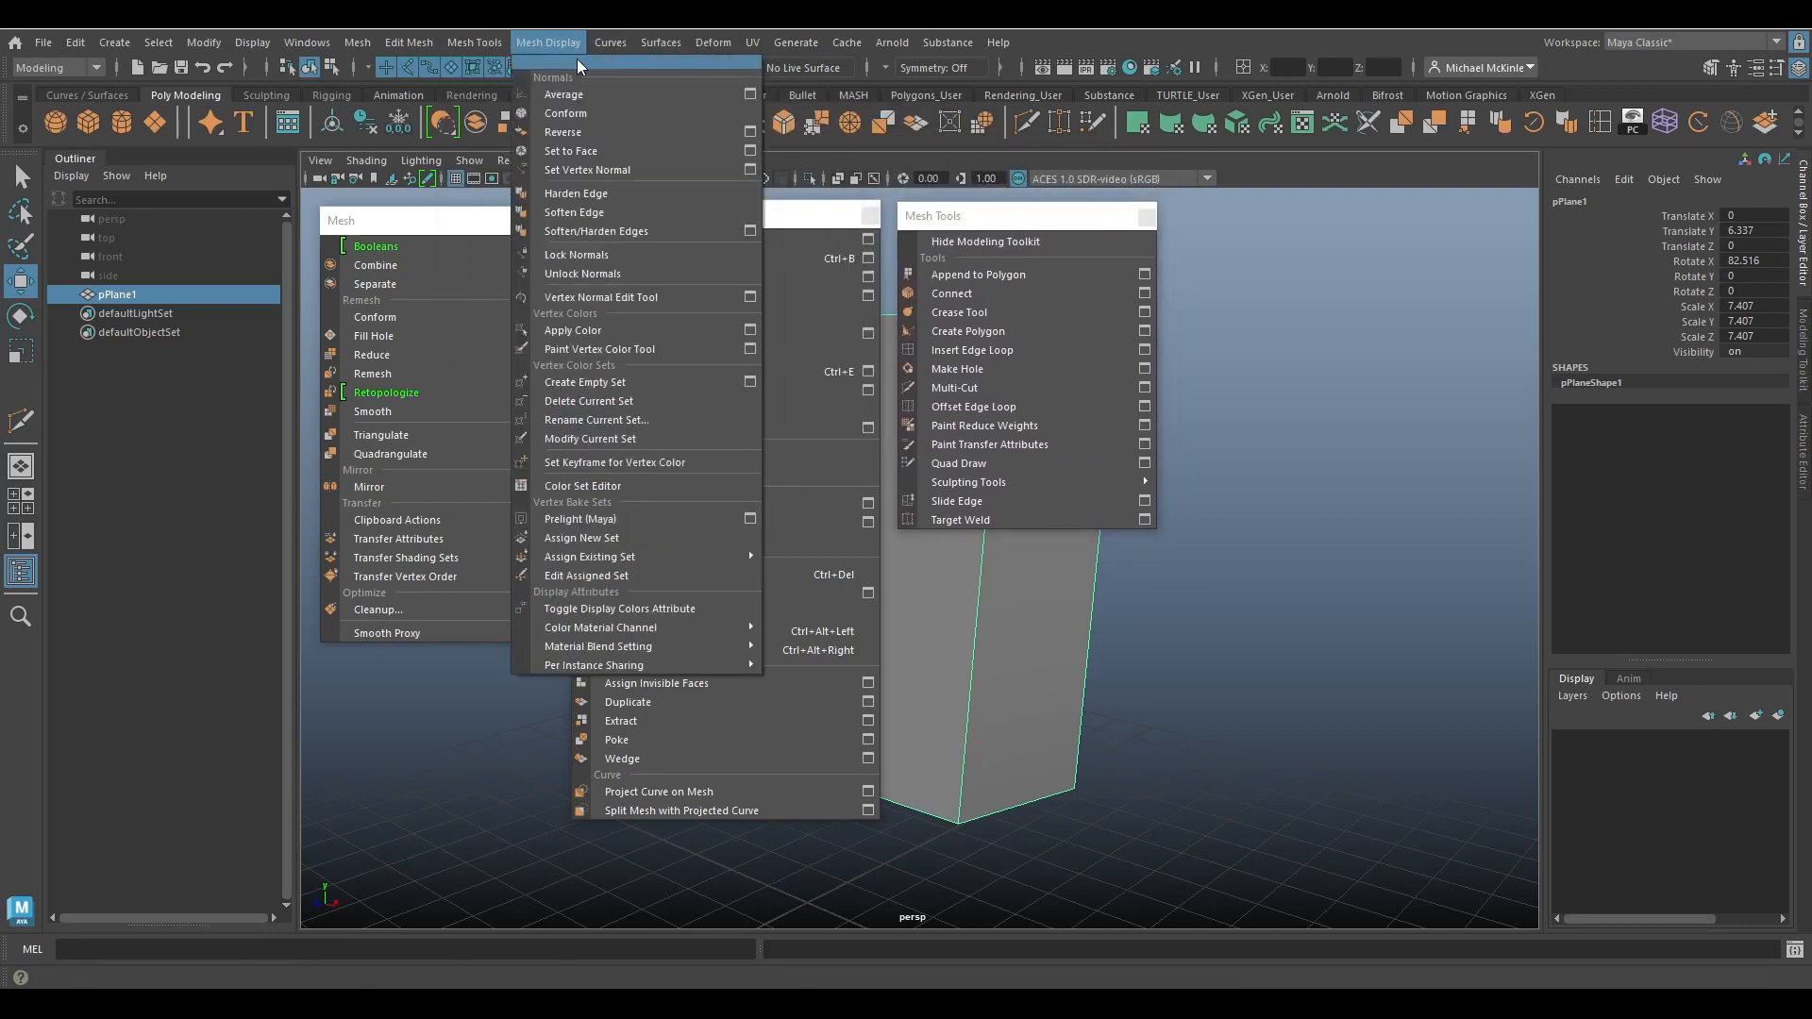
pyautogui.click(576, 59)
pyautogui.moveTo(568, 49); pyautogui.dragTo(1239, 226)
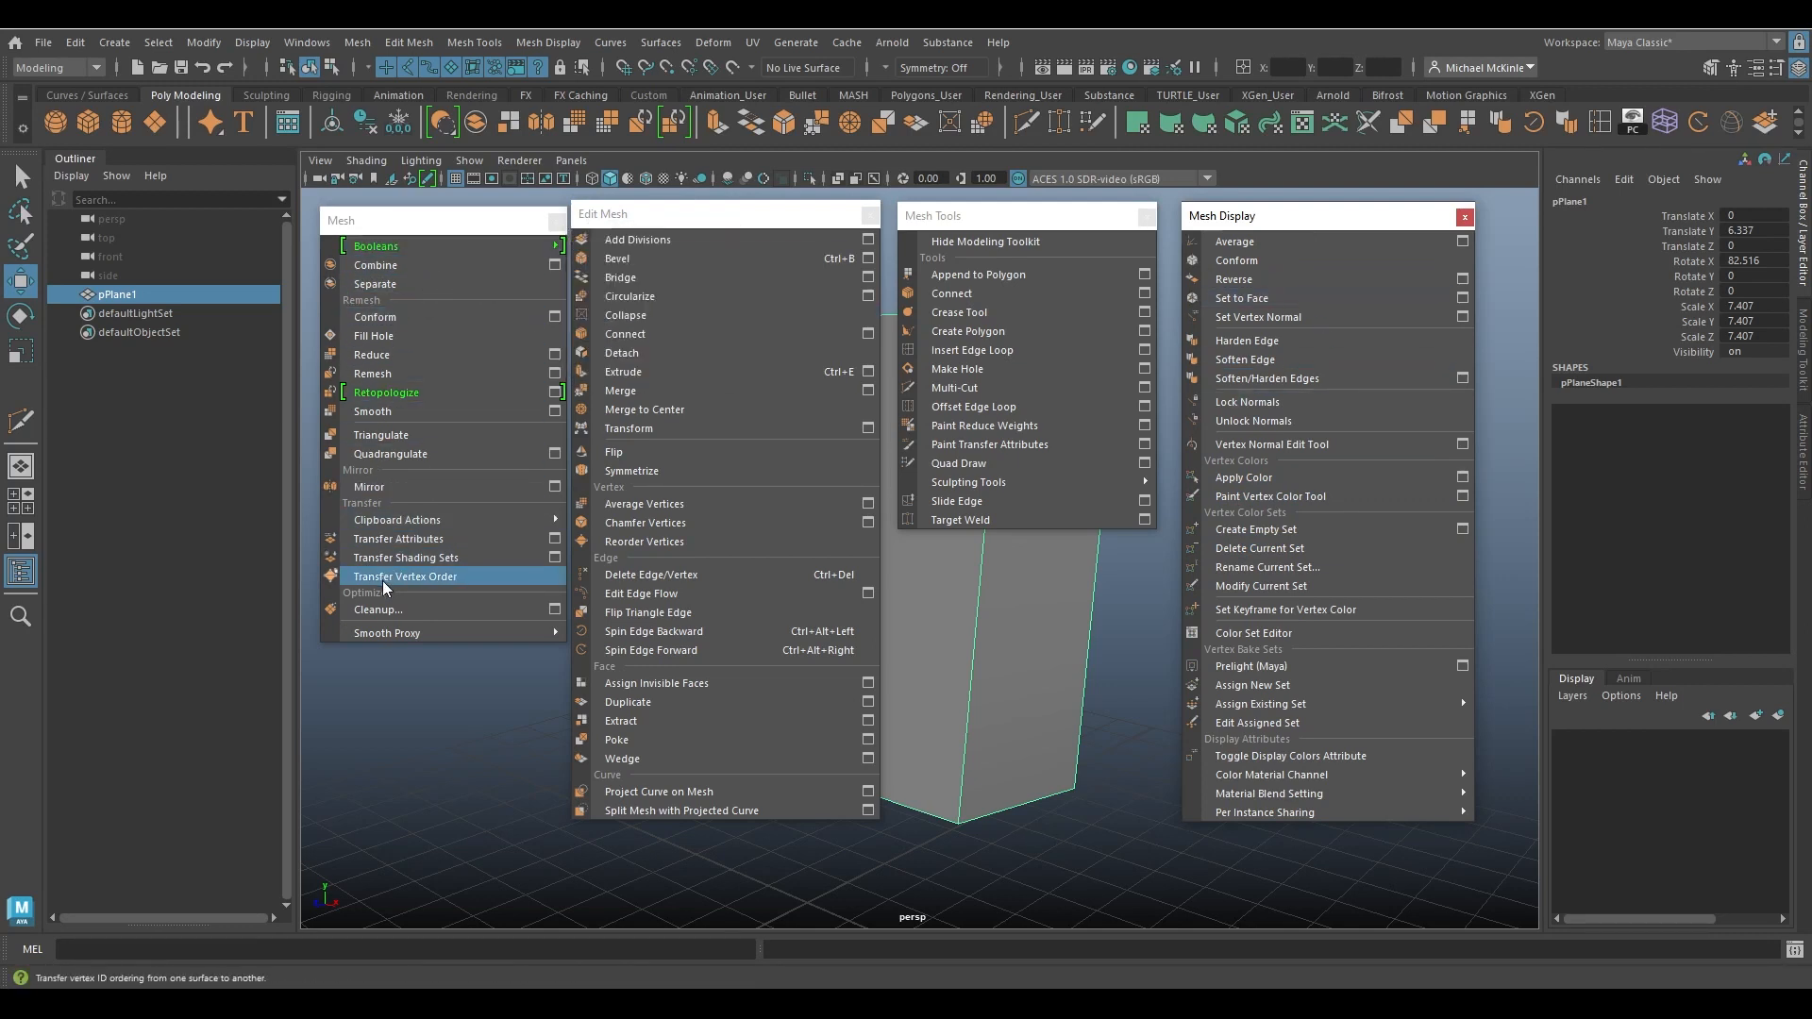
# Line up the floating Mesh and Edit Mesh windows with the other torn-off command lists.
pyautogui.moveTo(404, 511)
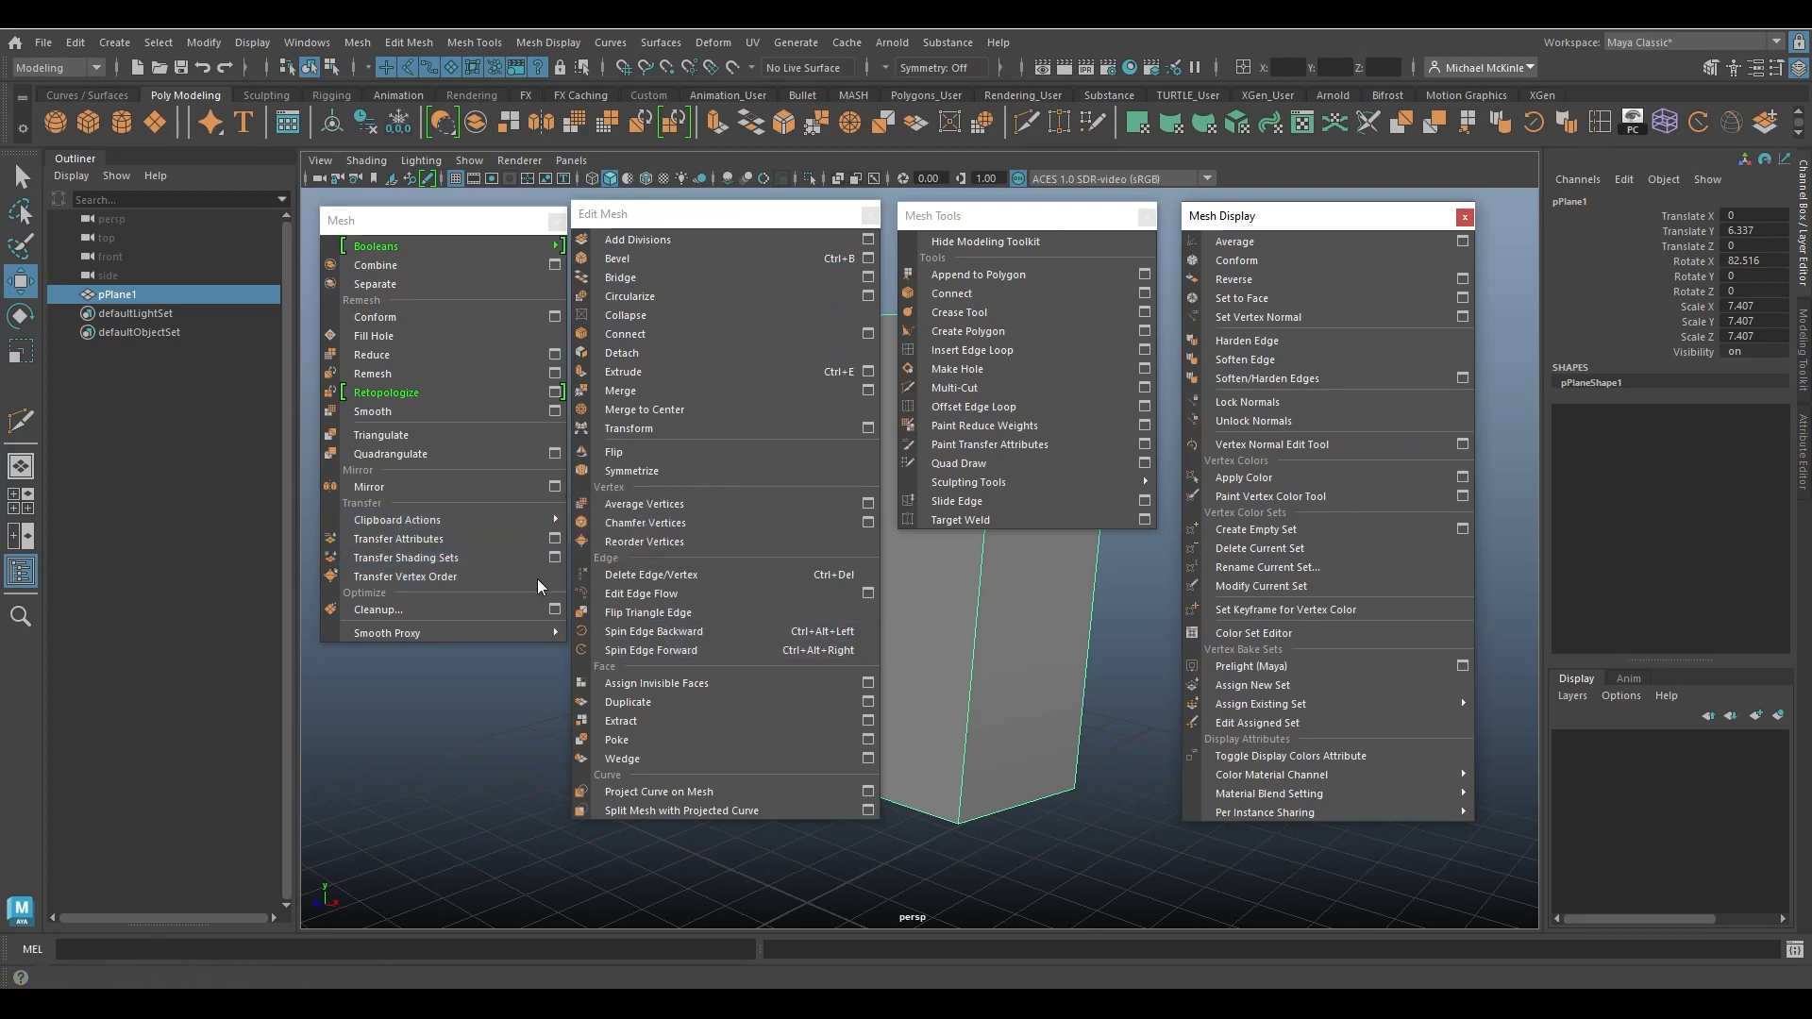
pyautogui.click(429, 222)
pyautogui.moveTo(428, 222); pyautogui.dragTo(424, 217)
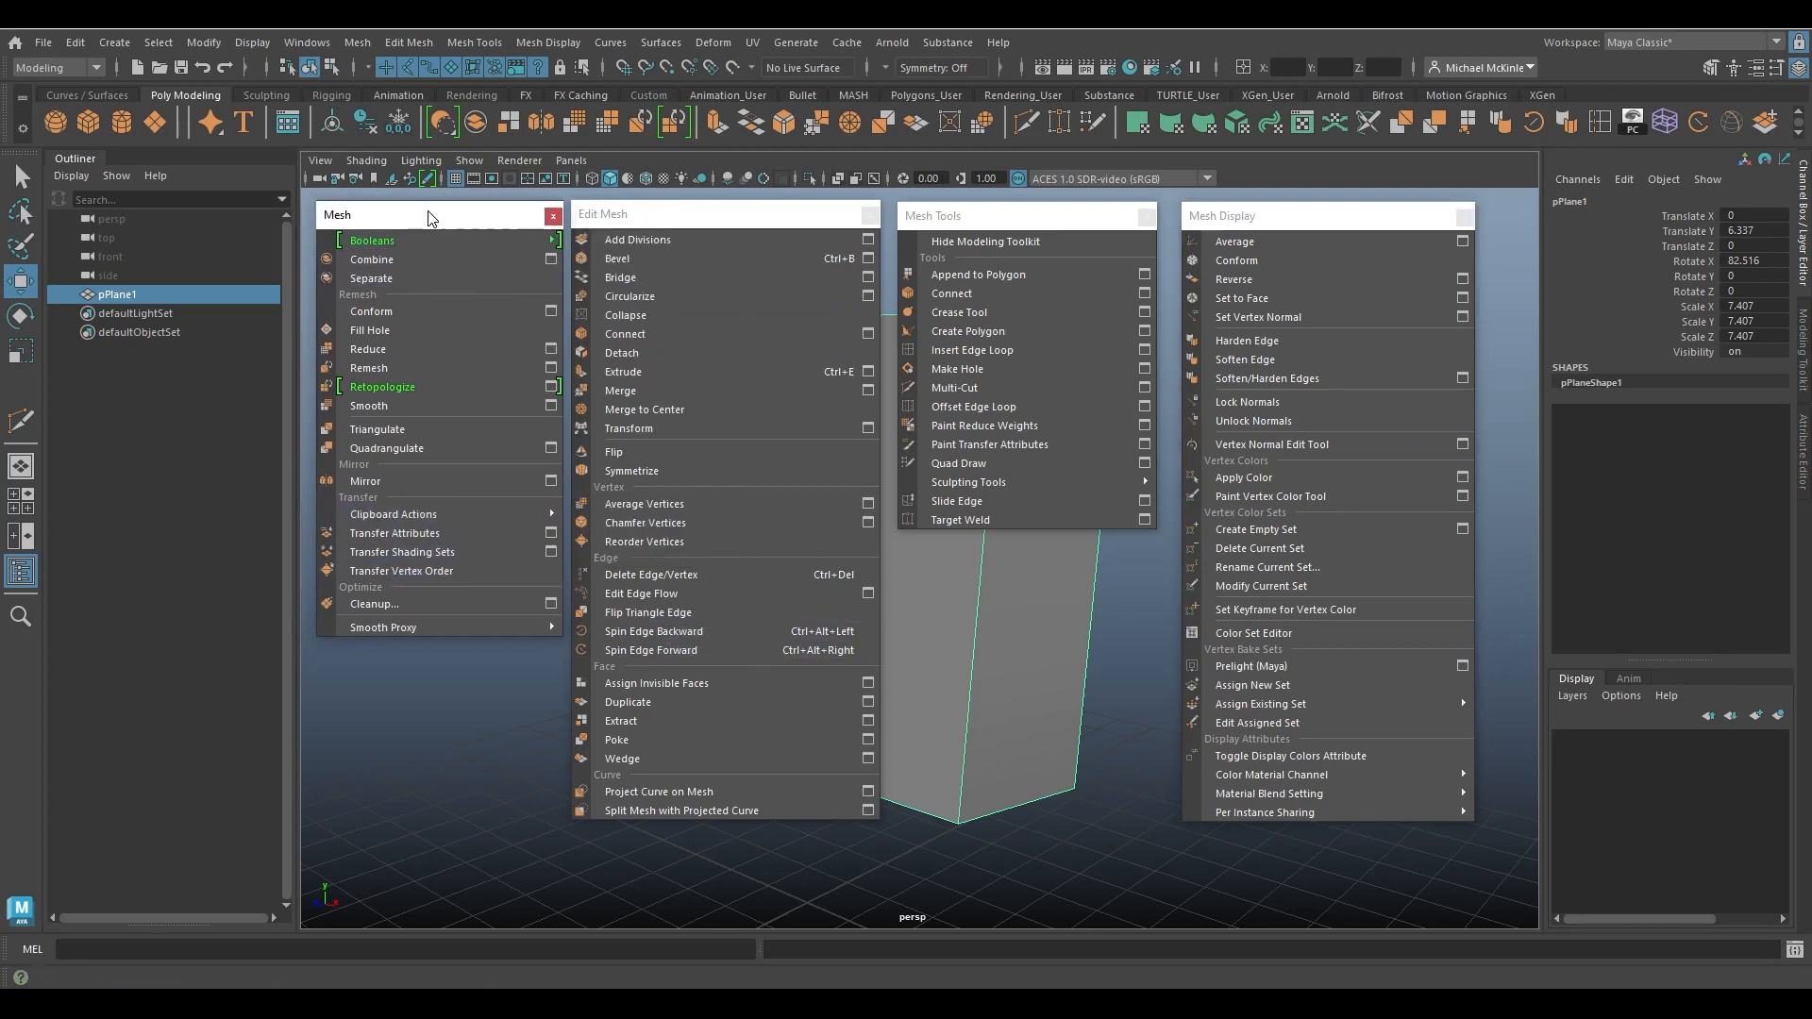
pyautogui.moveTo(706, 213); pyautogui.dragTo(712, 213)
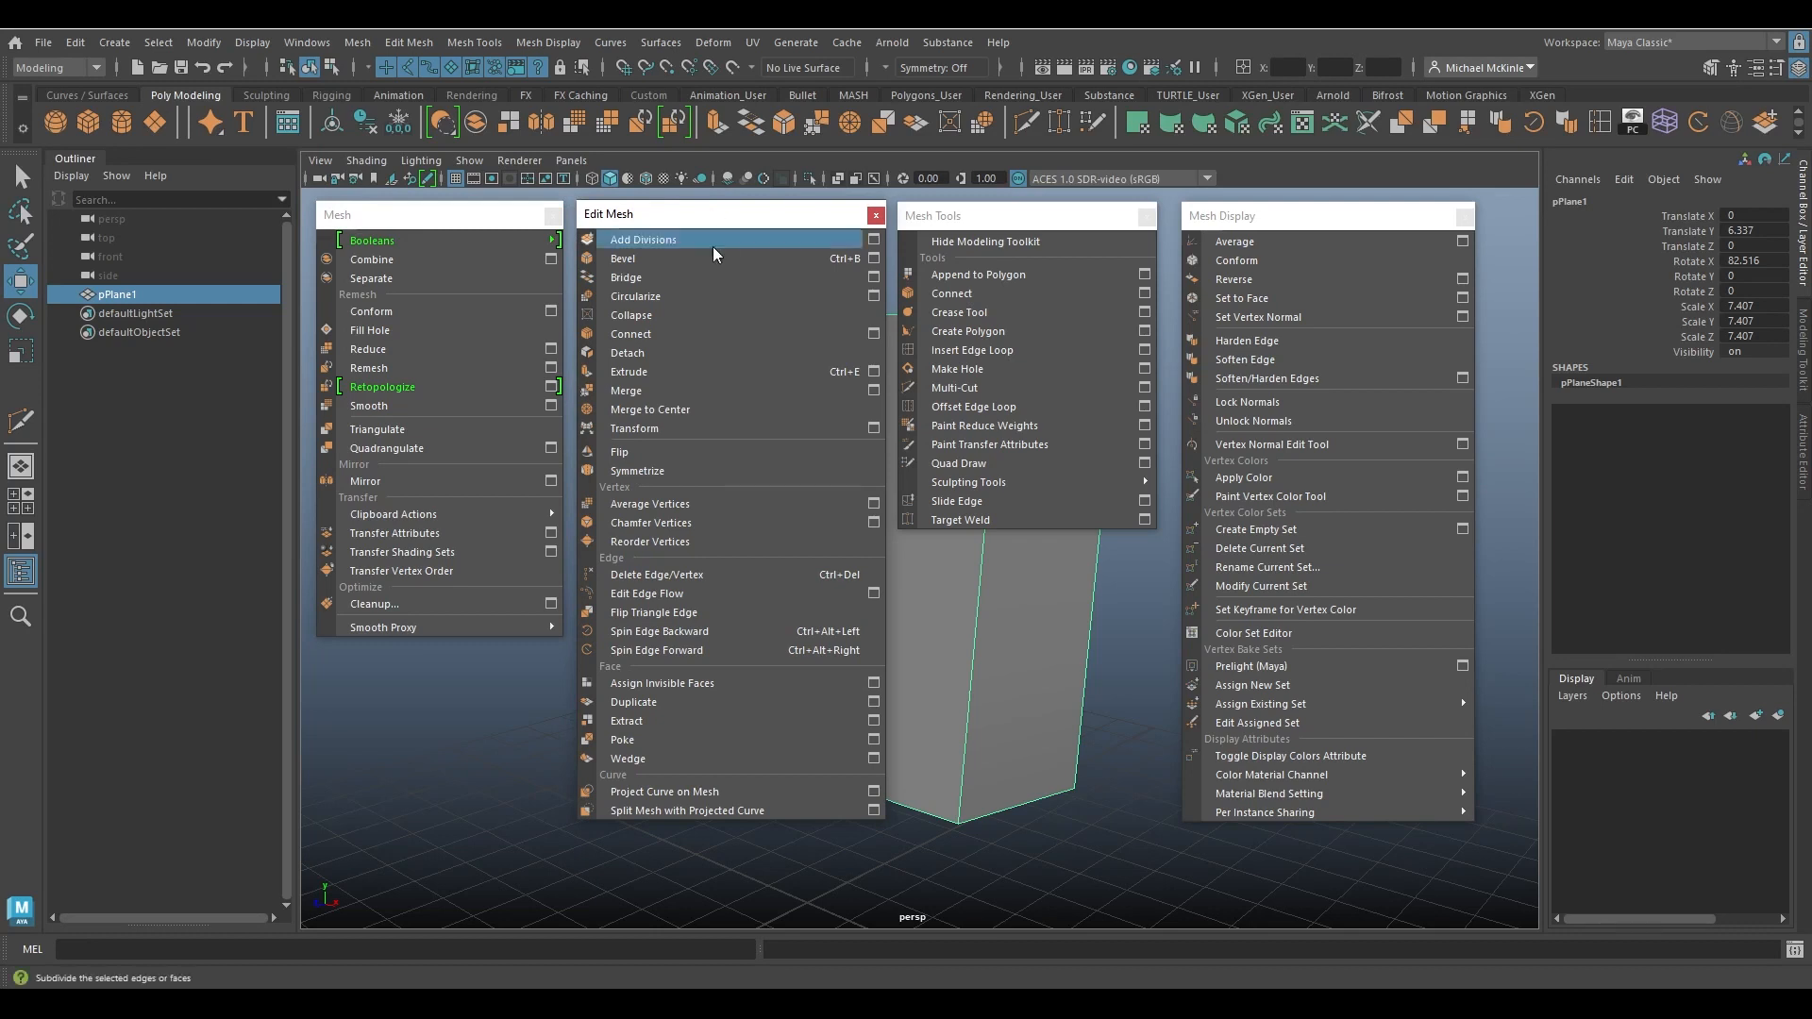
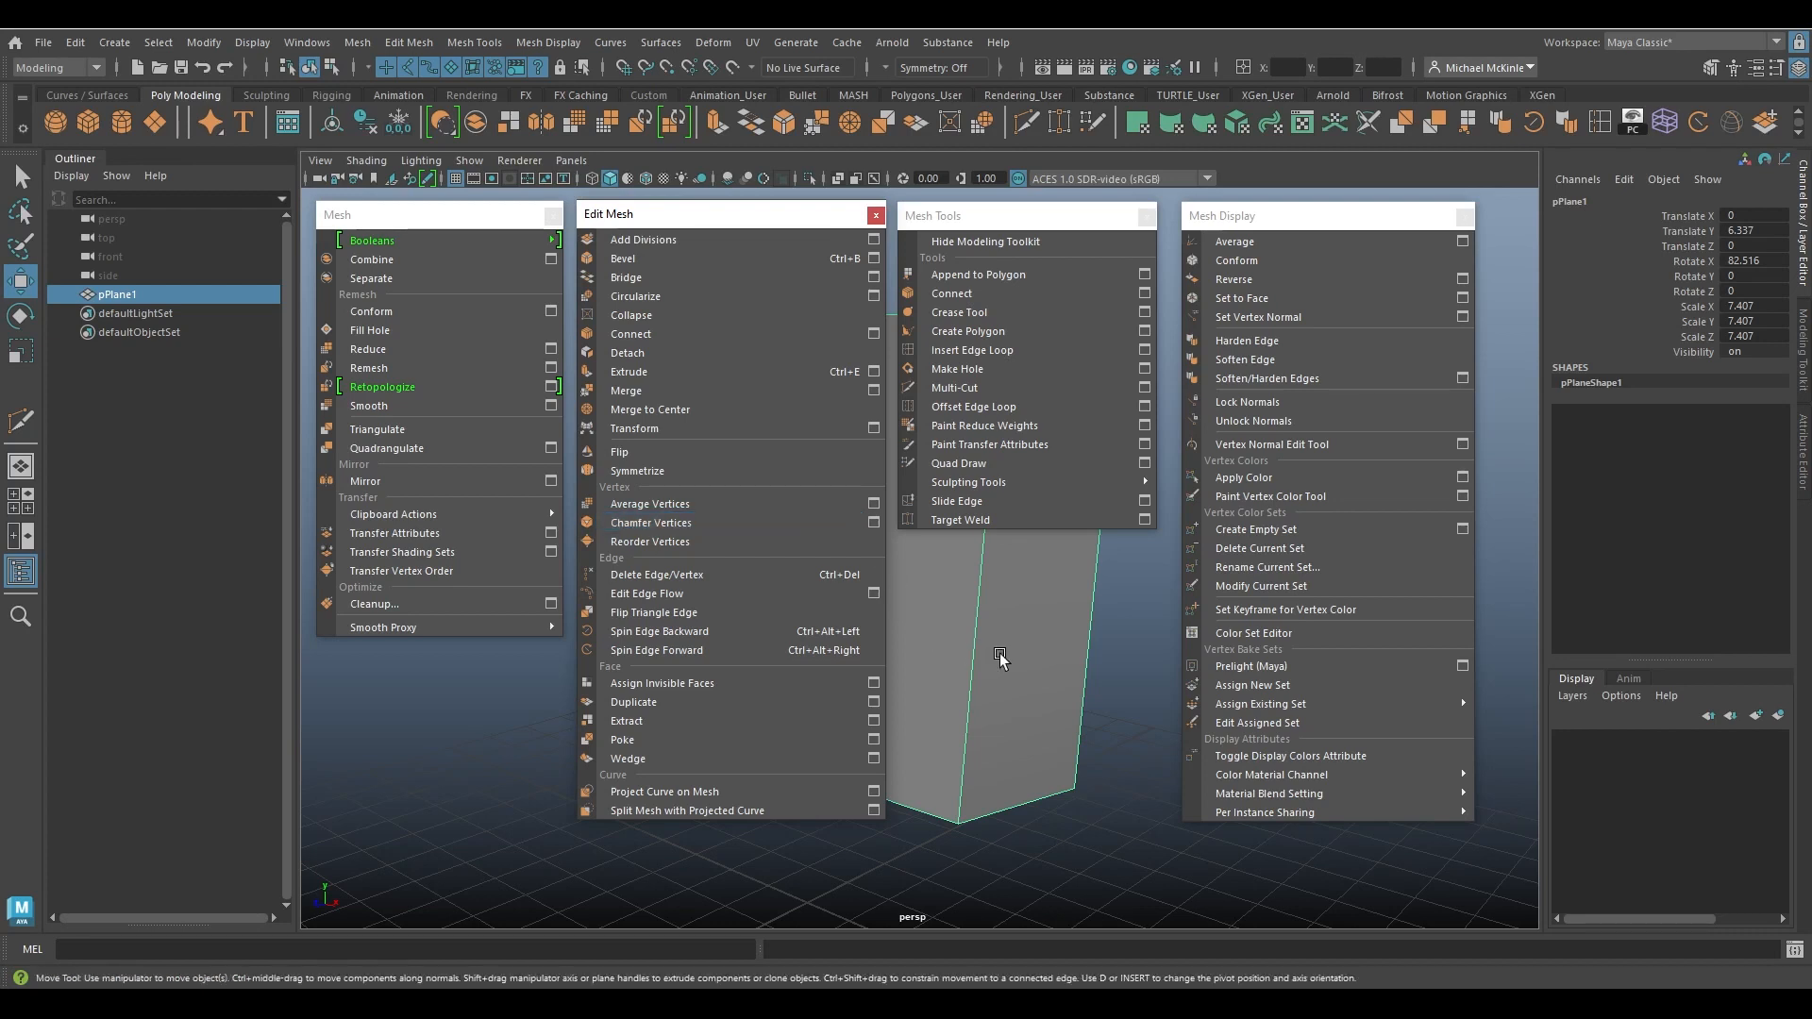
# Close the floating Mesh, Edit Mesh, Mesh Tools and Mesh Display windows.
pyautogui.click(552, 215)
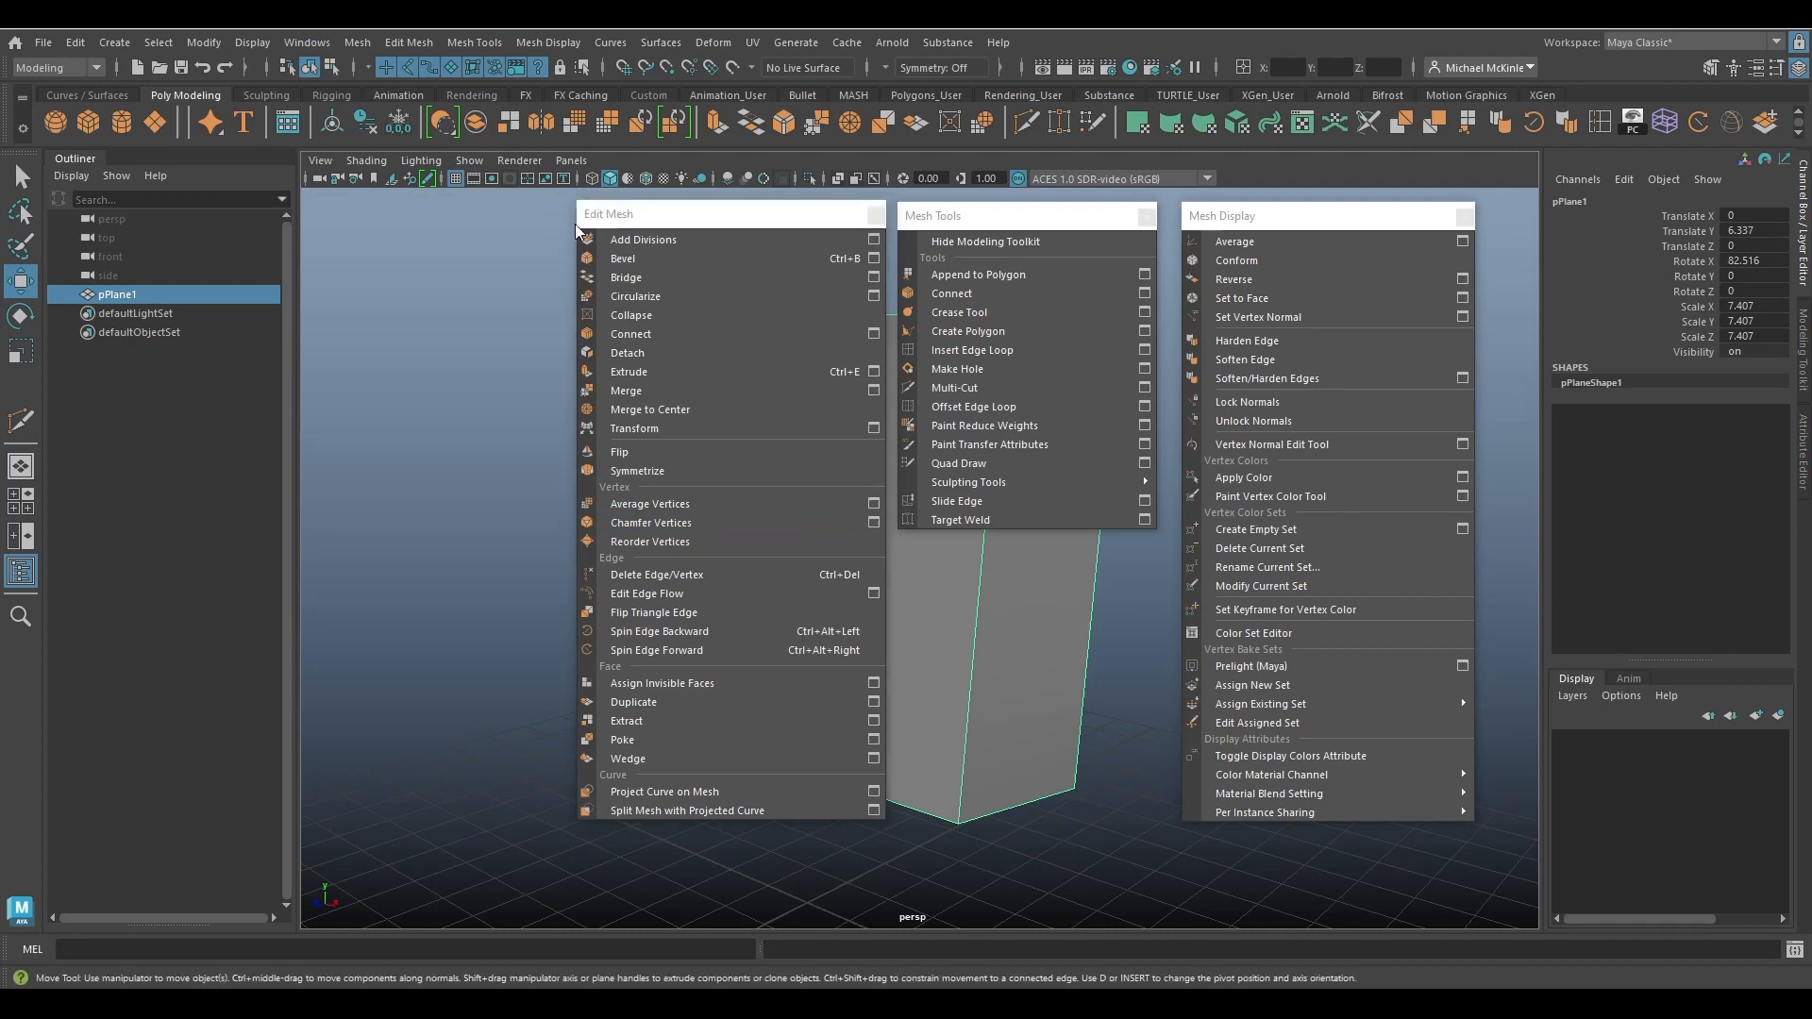
pyautogui.click(875, 215)
pyautogui.click(1146, 216)
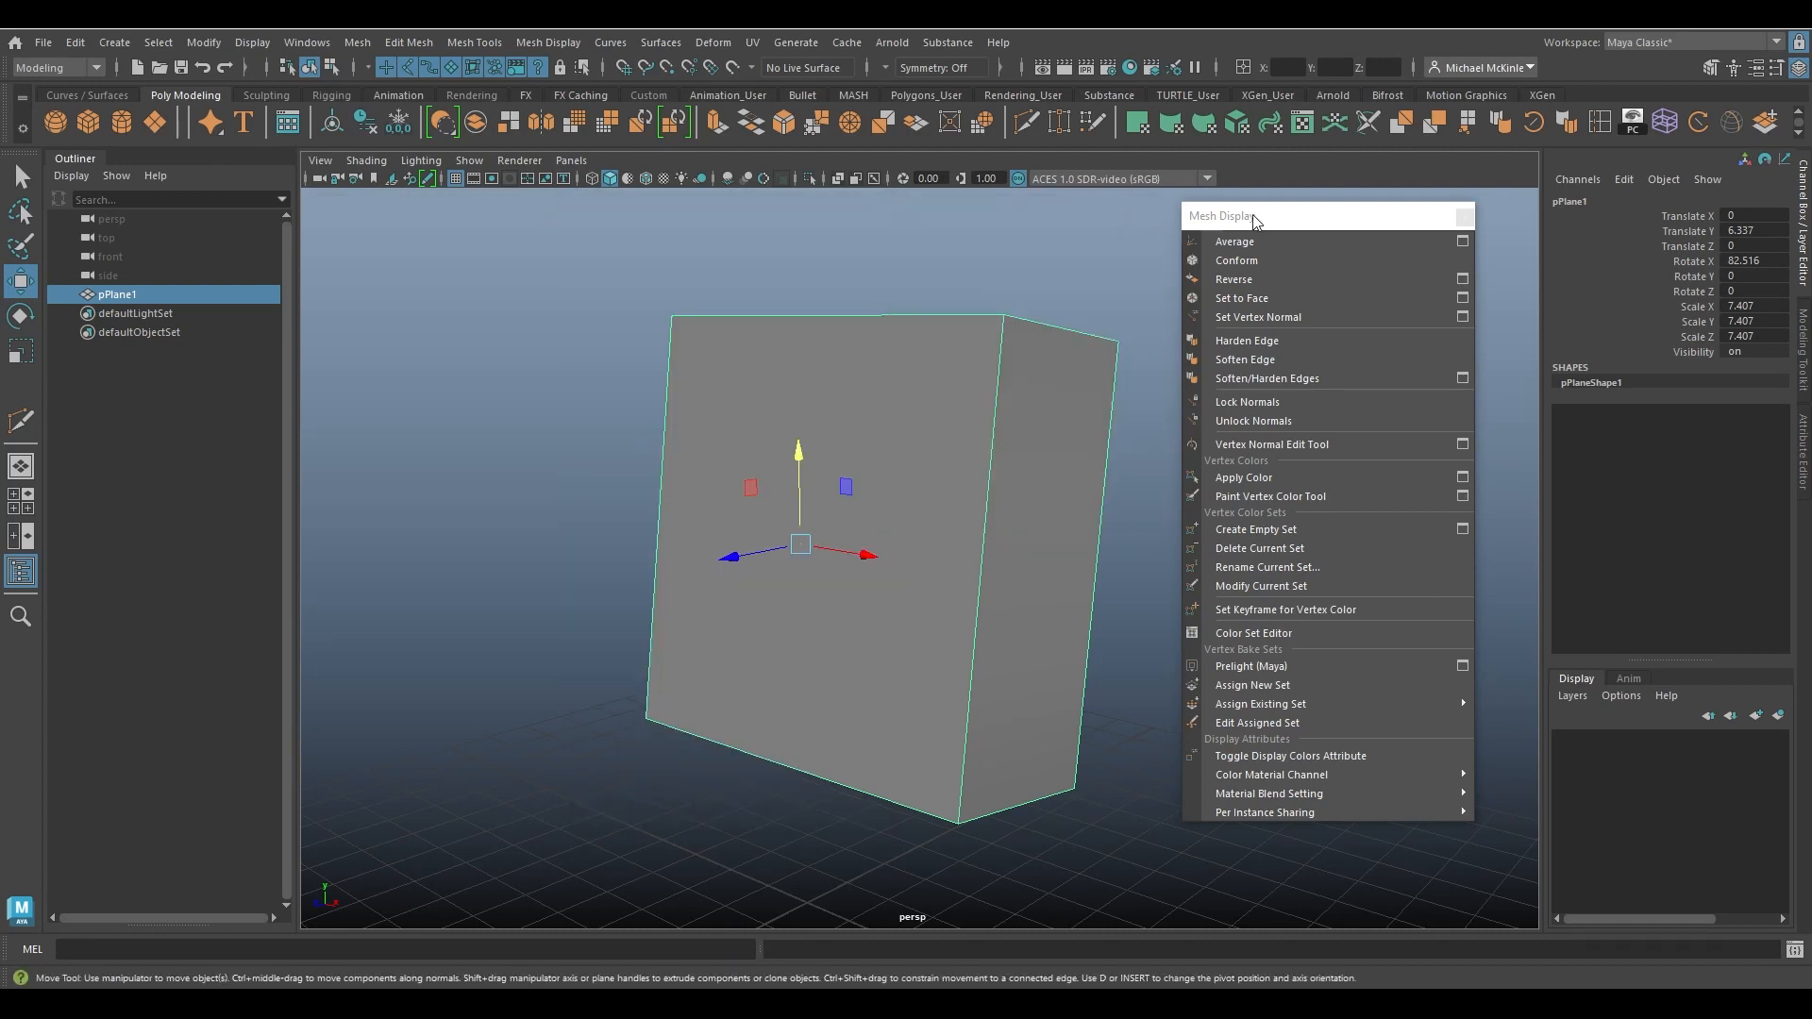
pyautogui.click(1463, 216)
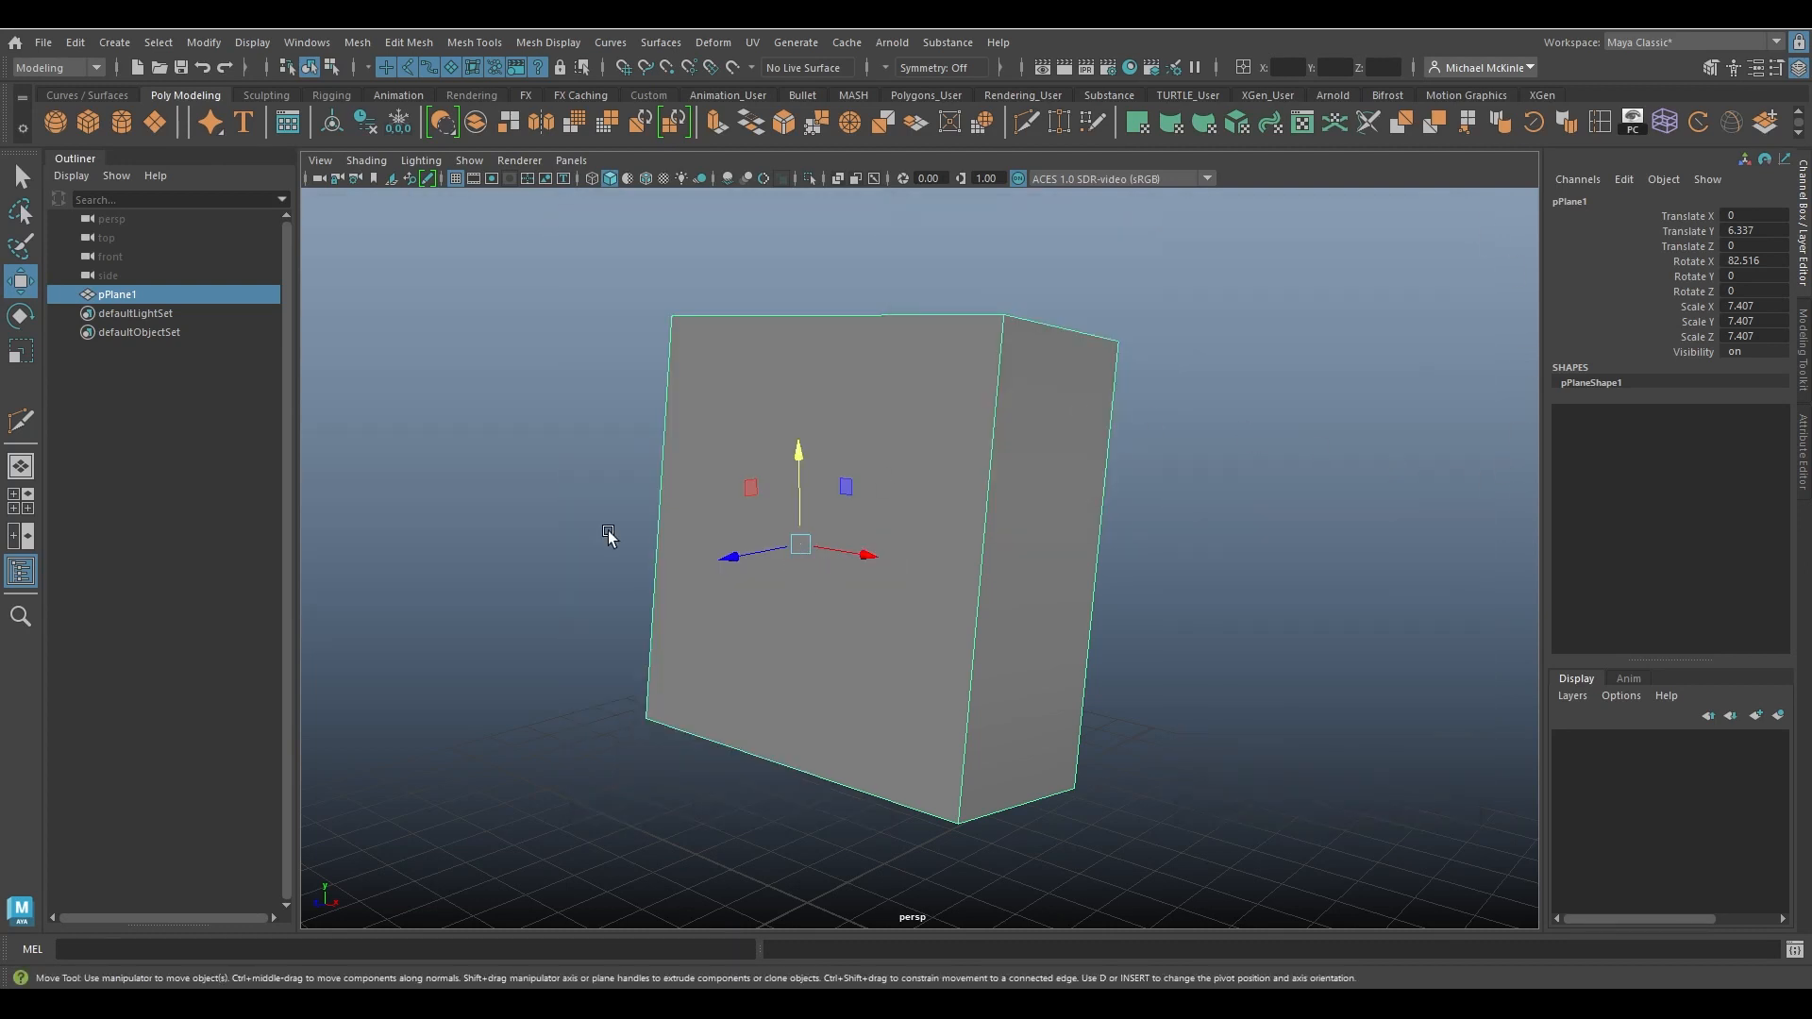